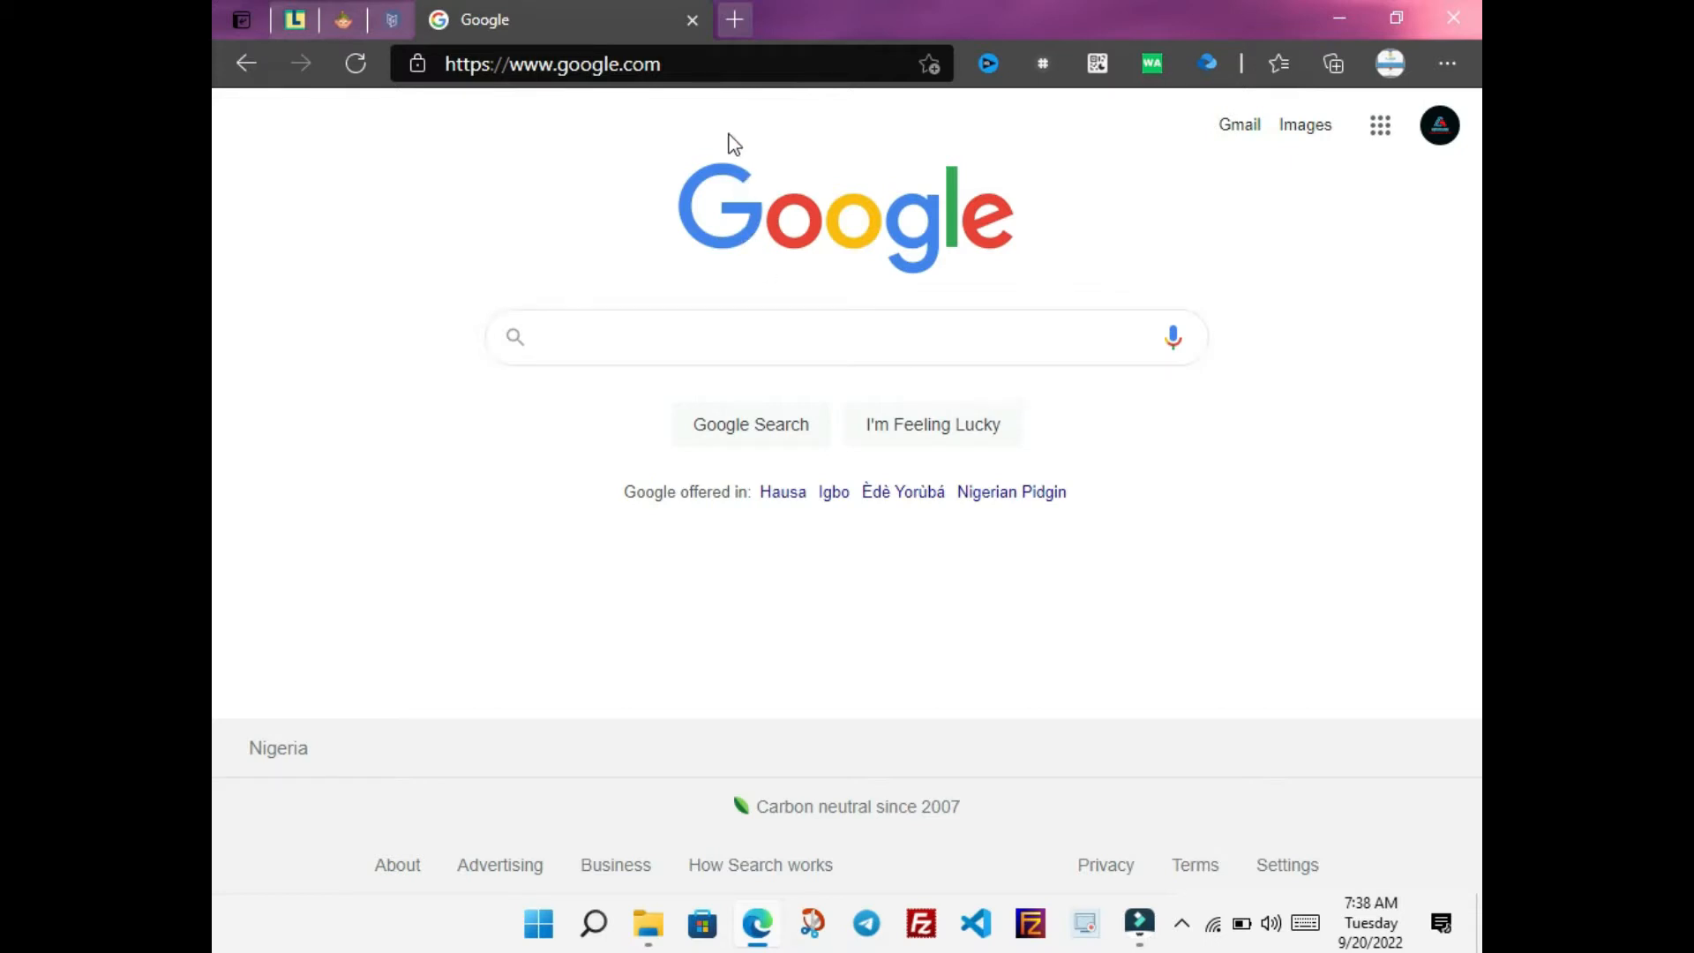
# Search Google for 'carrd' and scroll down to the carrd.co result
pyautogui.click(706, 347)
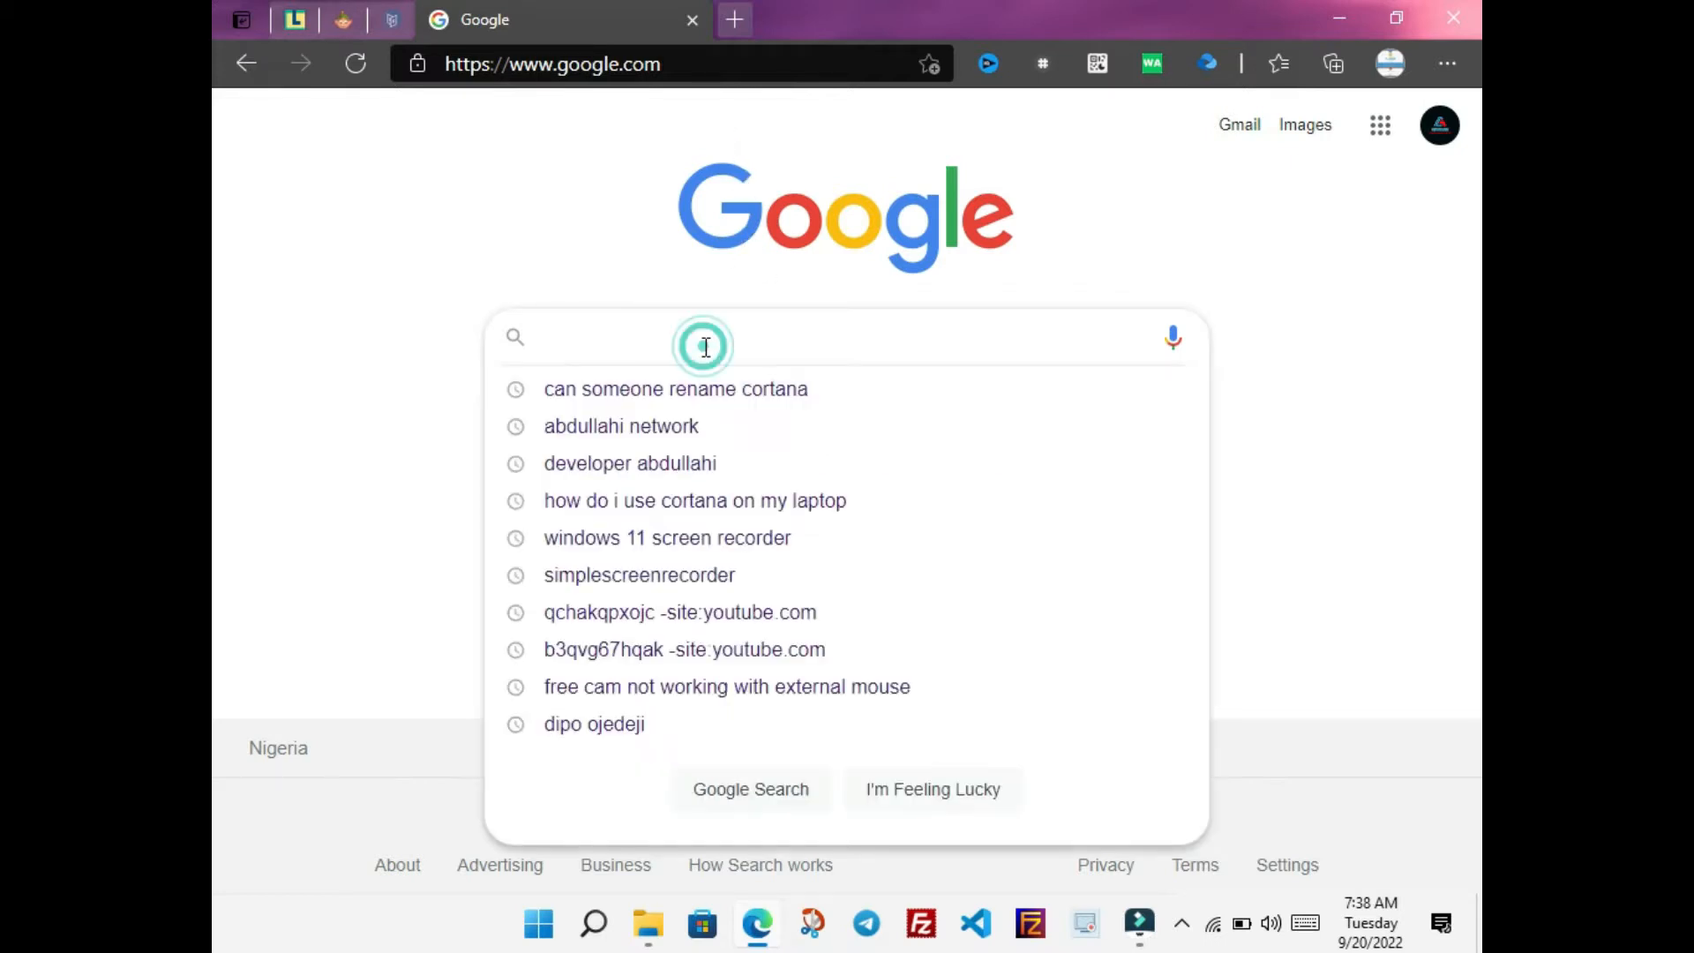
pyautogui.write('carrd.co')
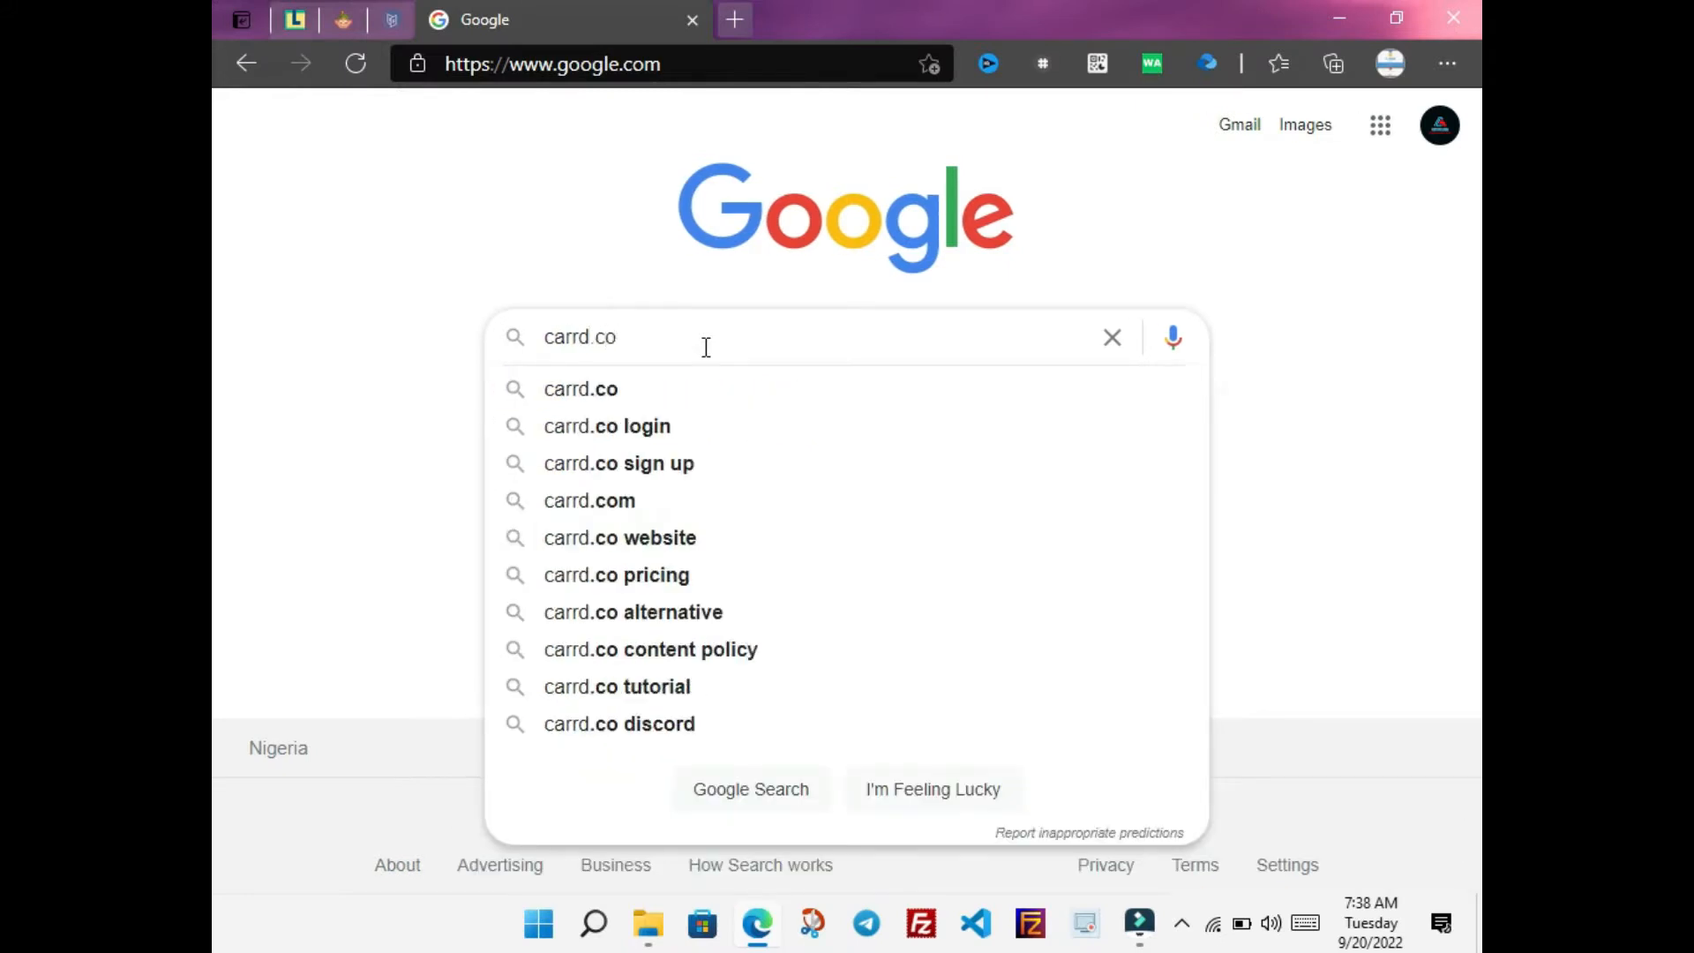
pyautogui.press('Return')
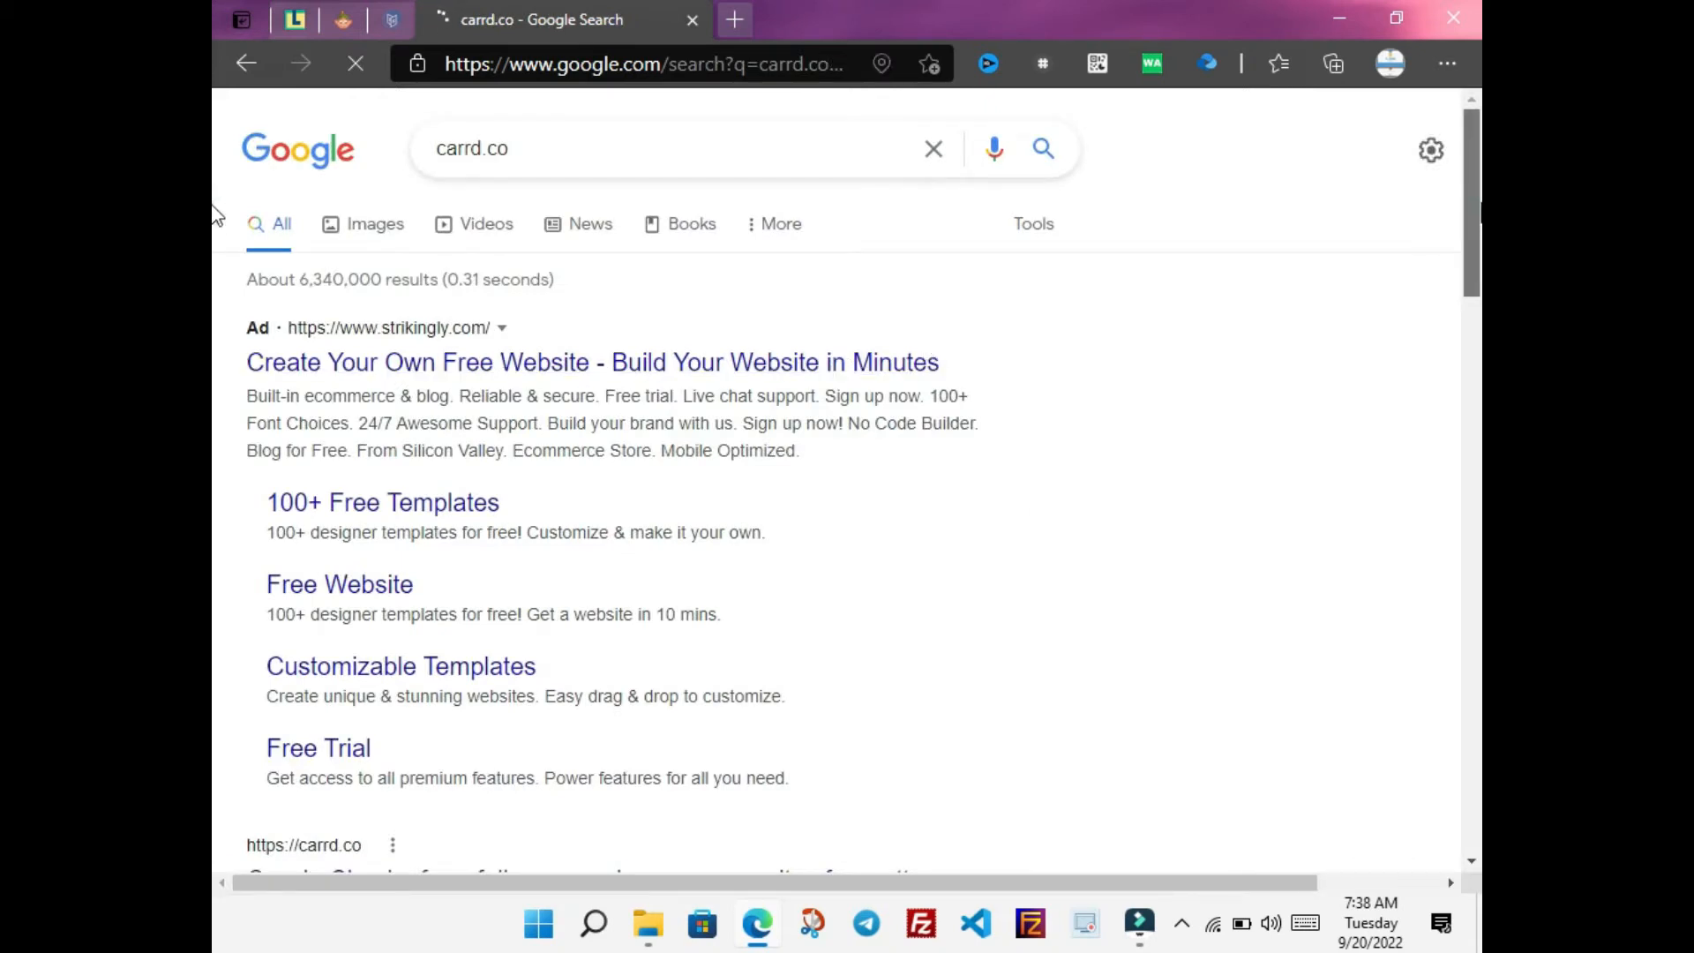
pyautogui.scroll(-2, 214, 269)
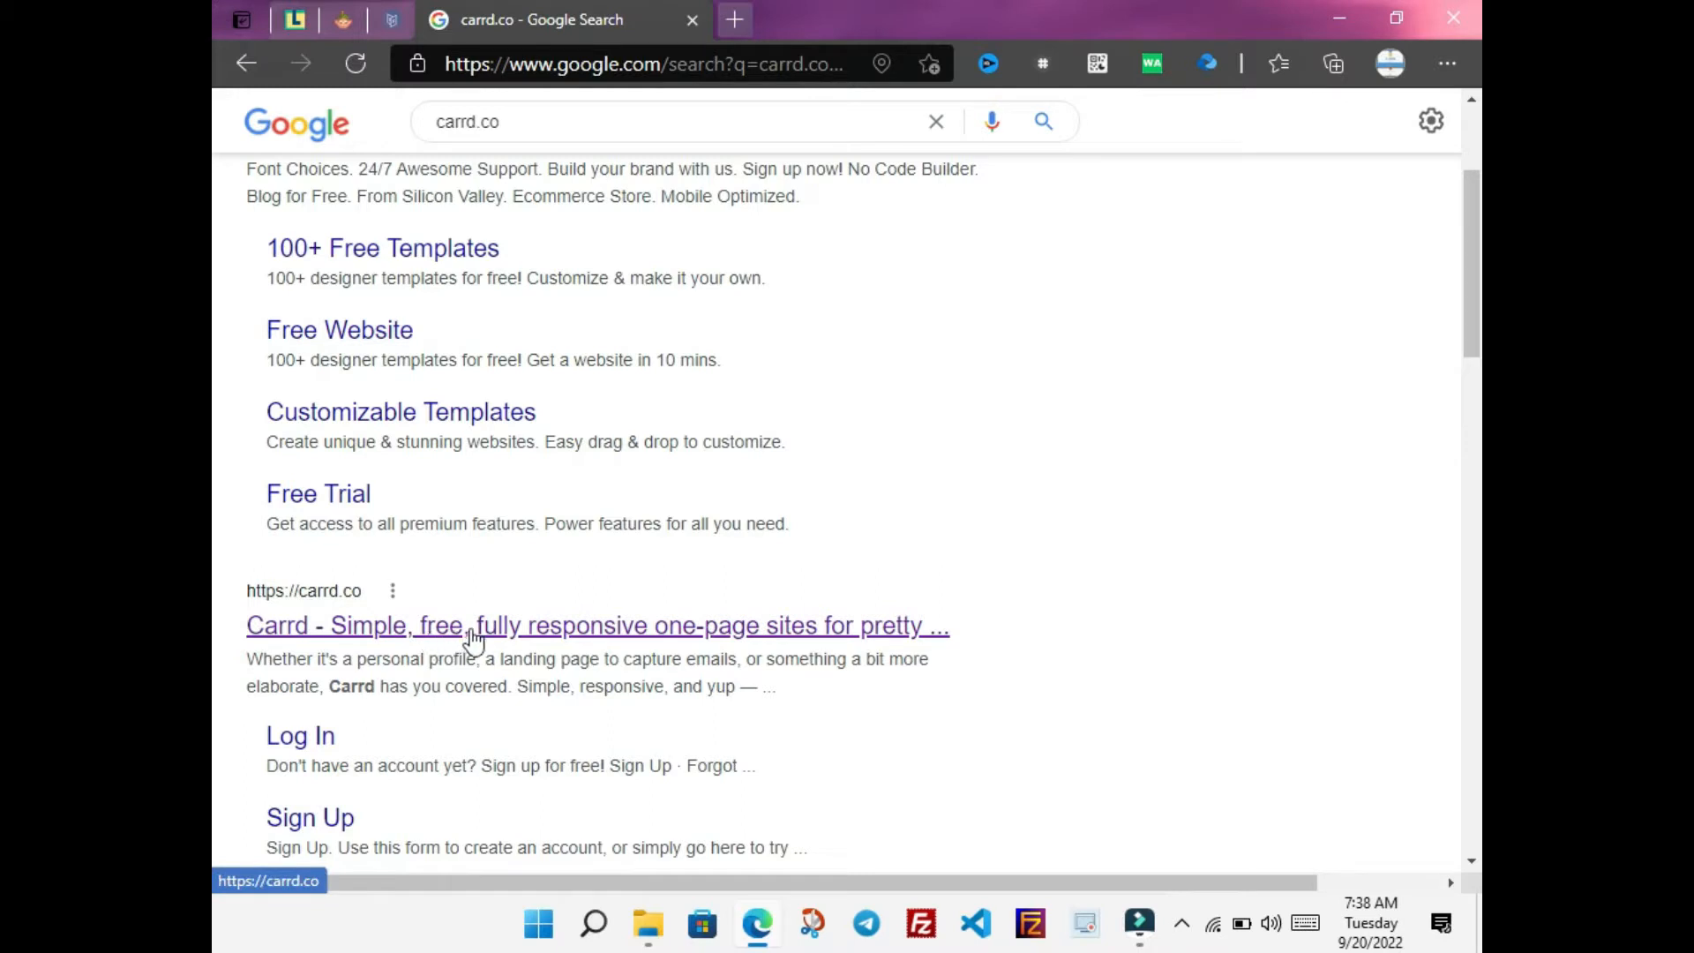
# Open carrd.co from the results and look over its 'What is Carrd?' introduction
pyautogui.click(684, 645)
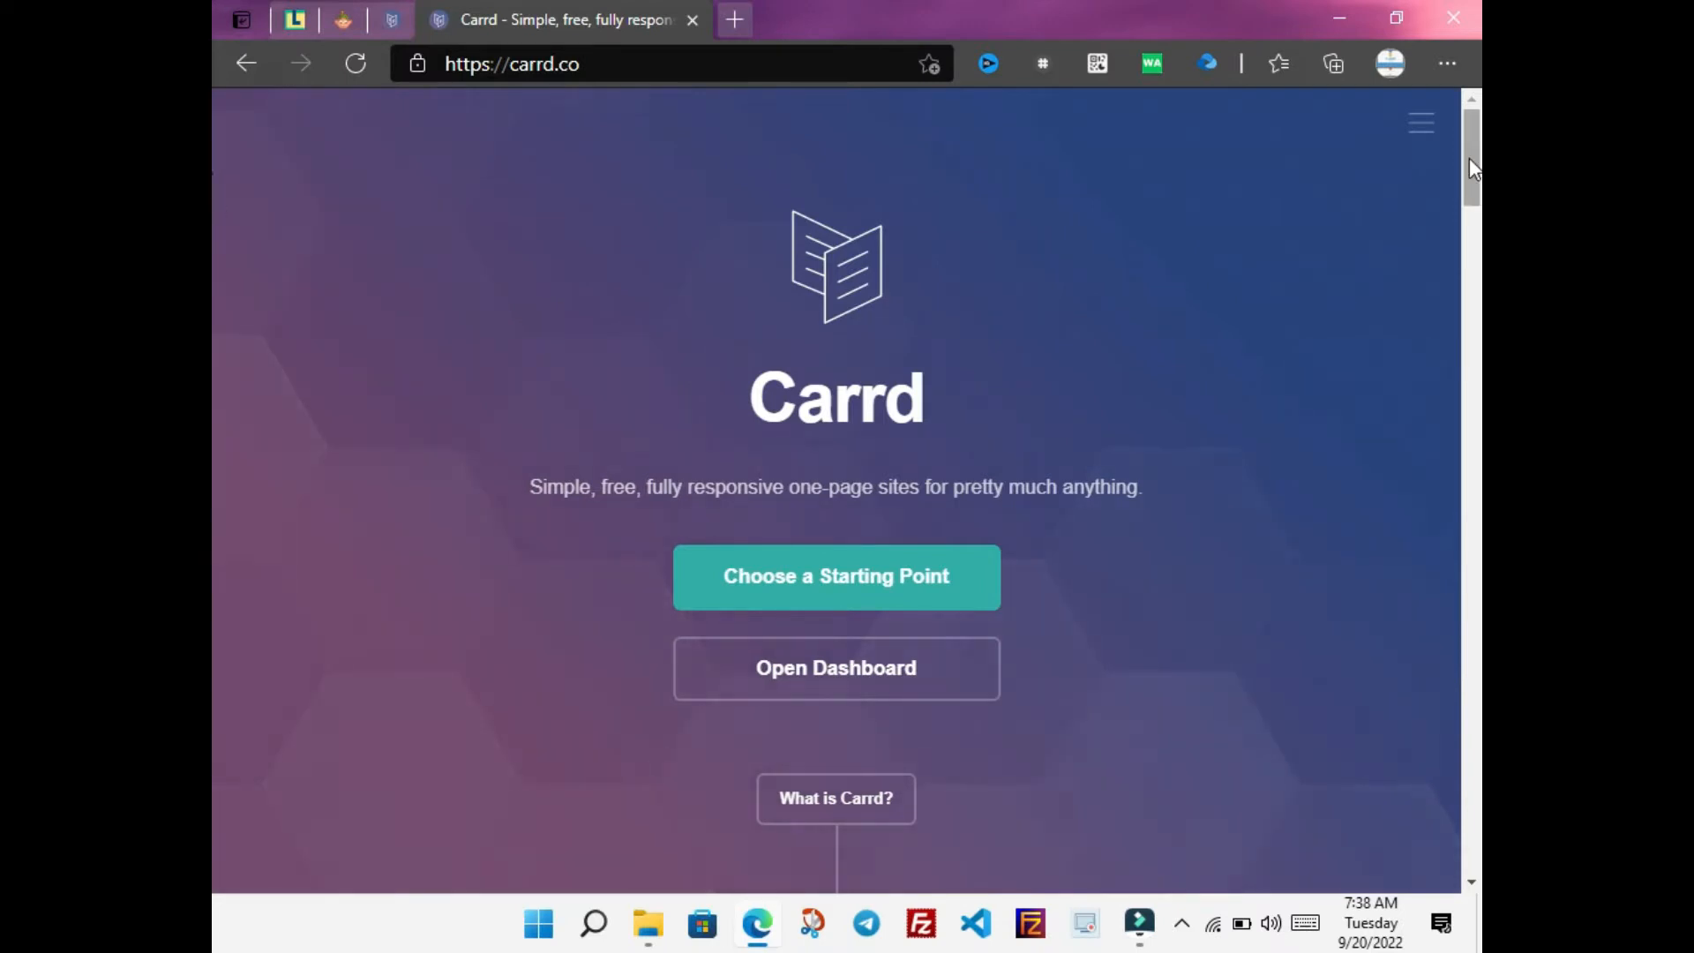
pyautogui.moveTo(1469, 158); pyautogui.dragTo(1470, 183)
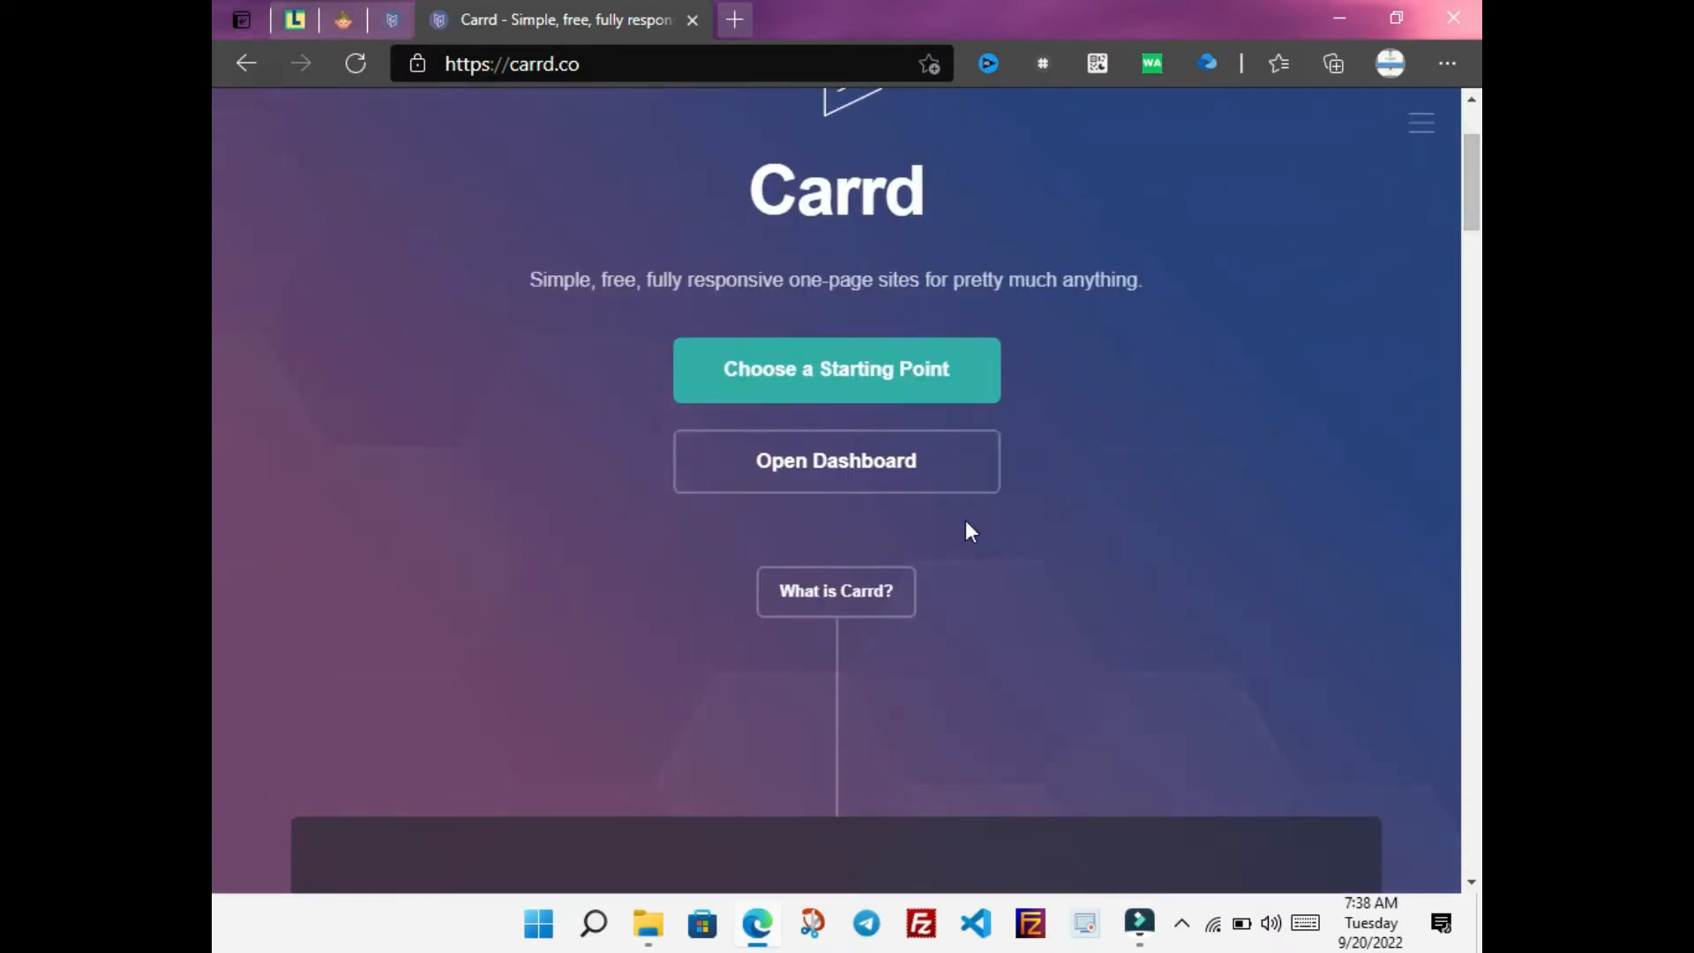
pyautogui.click(882, 598)
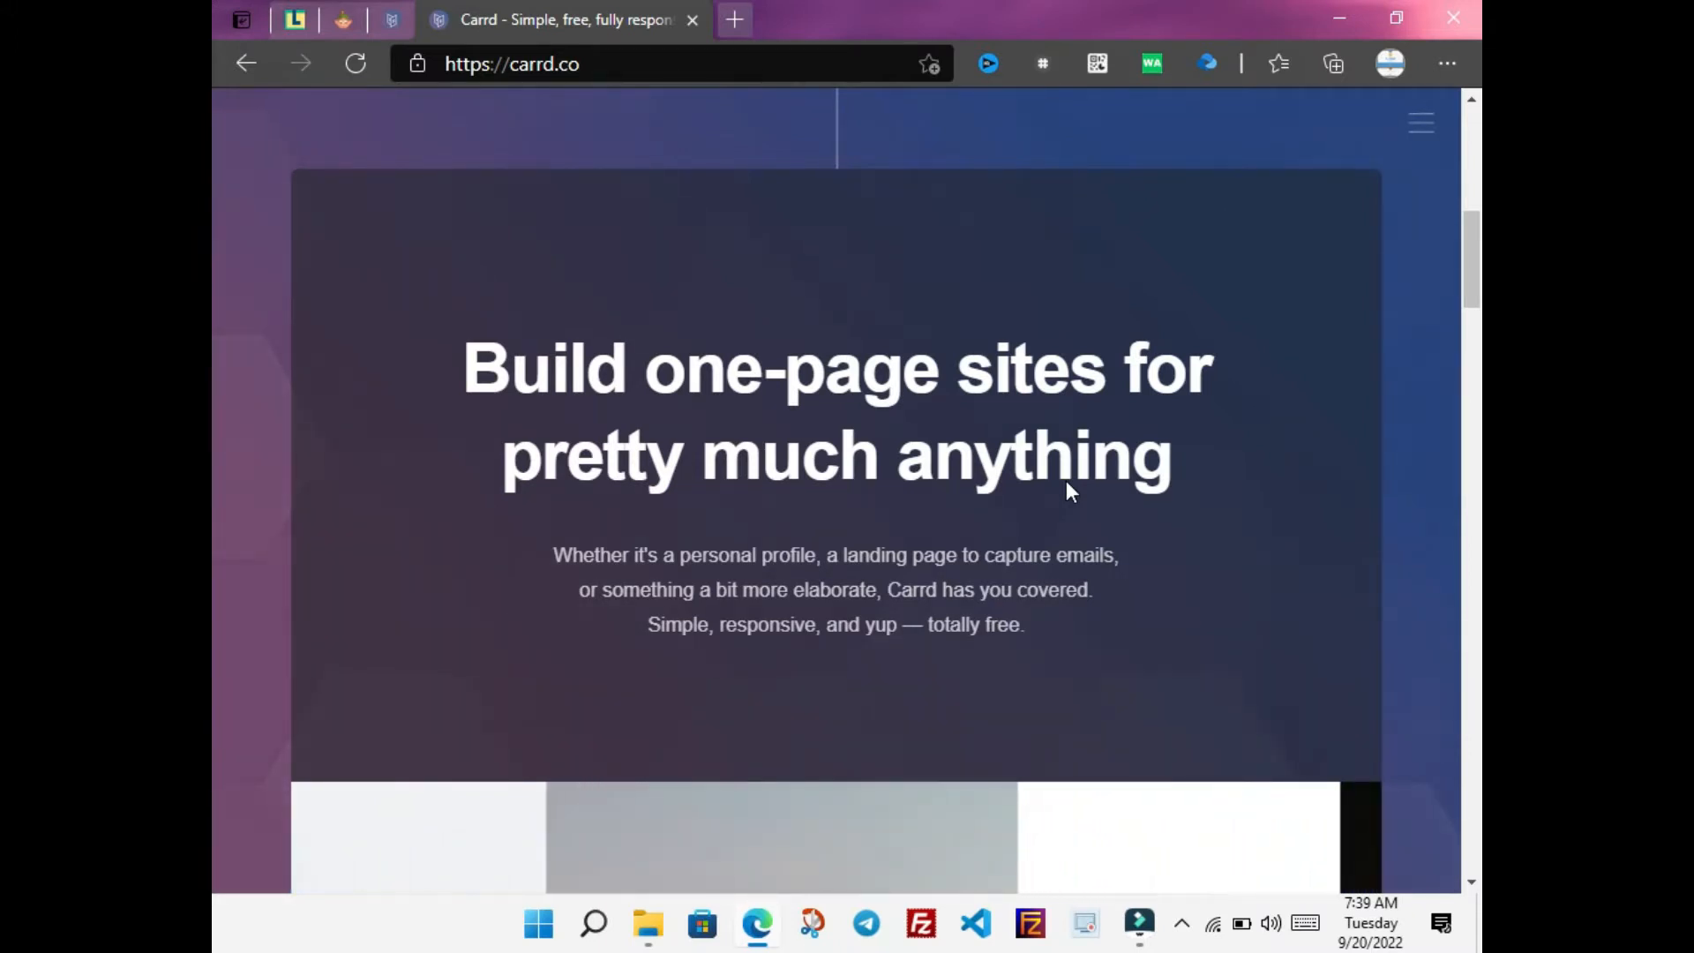
pyautogui.moveTo(1473, 248); pyautogui.dragTo(1440, 103)
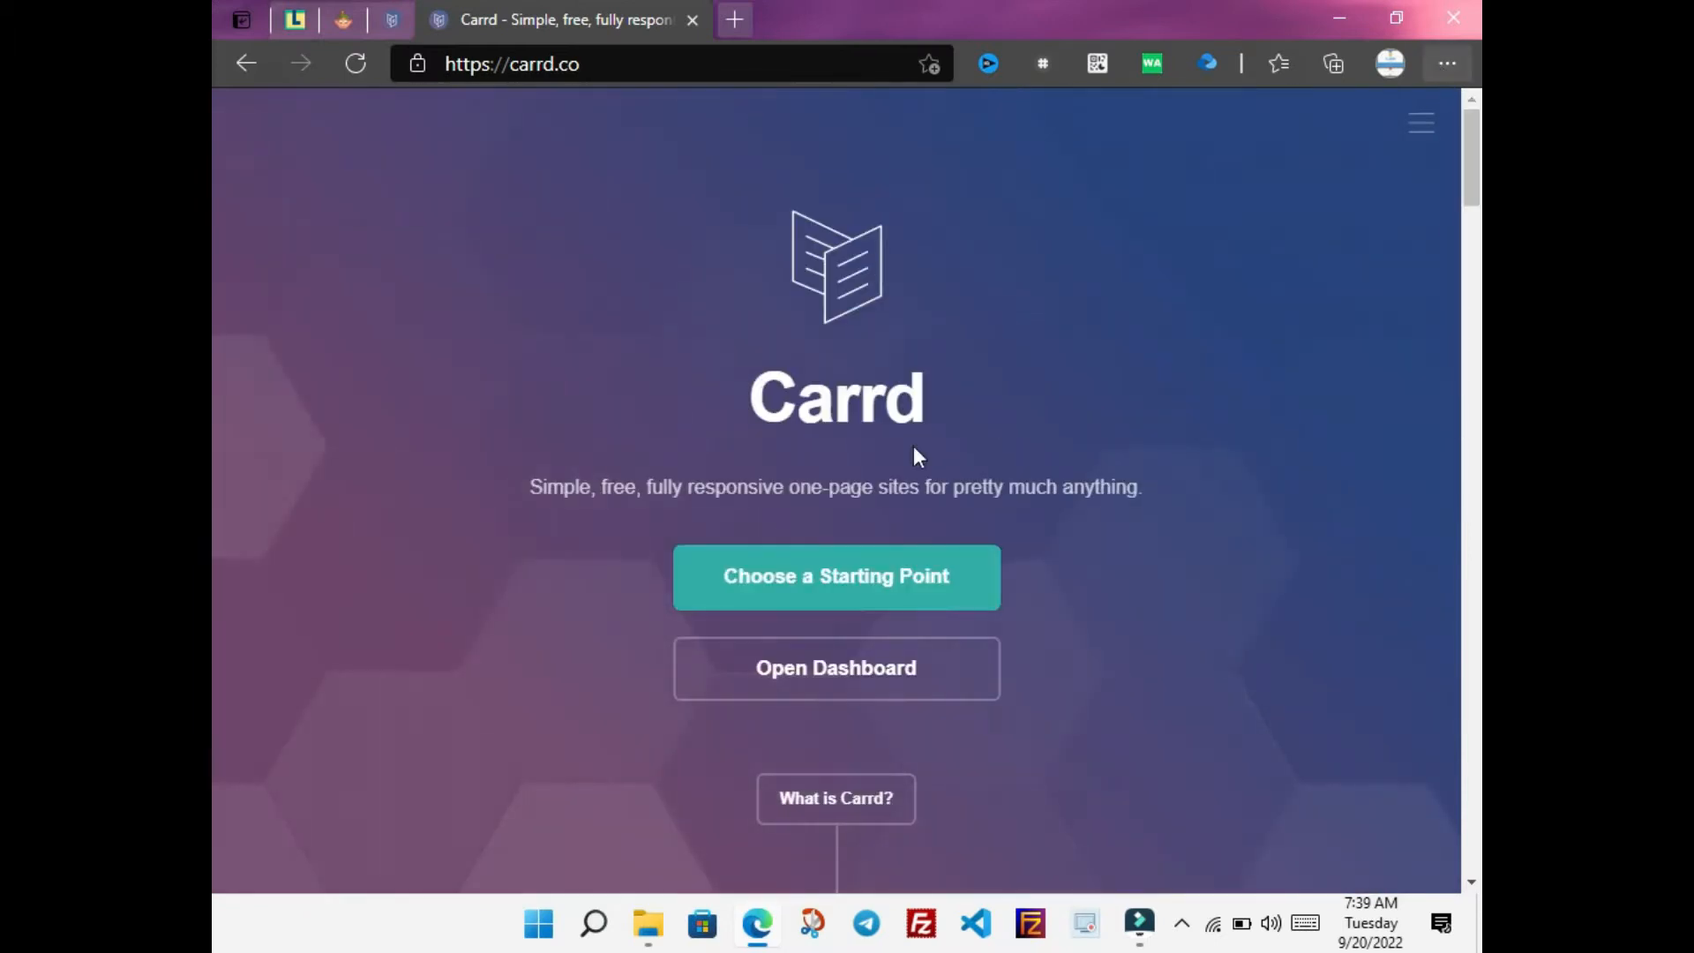
# Log out via the main menu, then go to Carrd's Log In page
pyautogui.click(1414, 141)
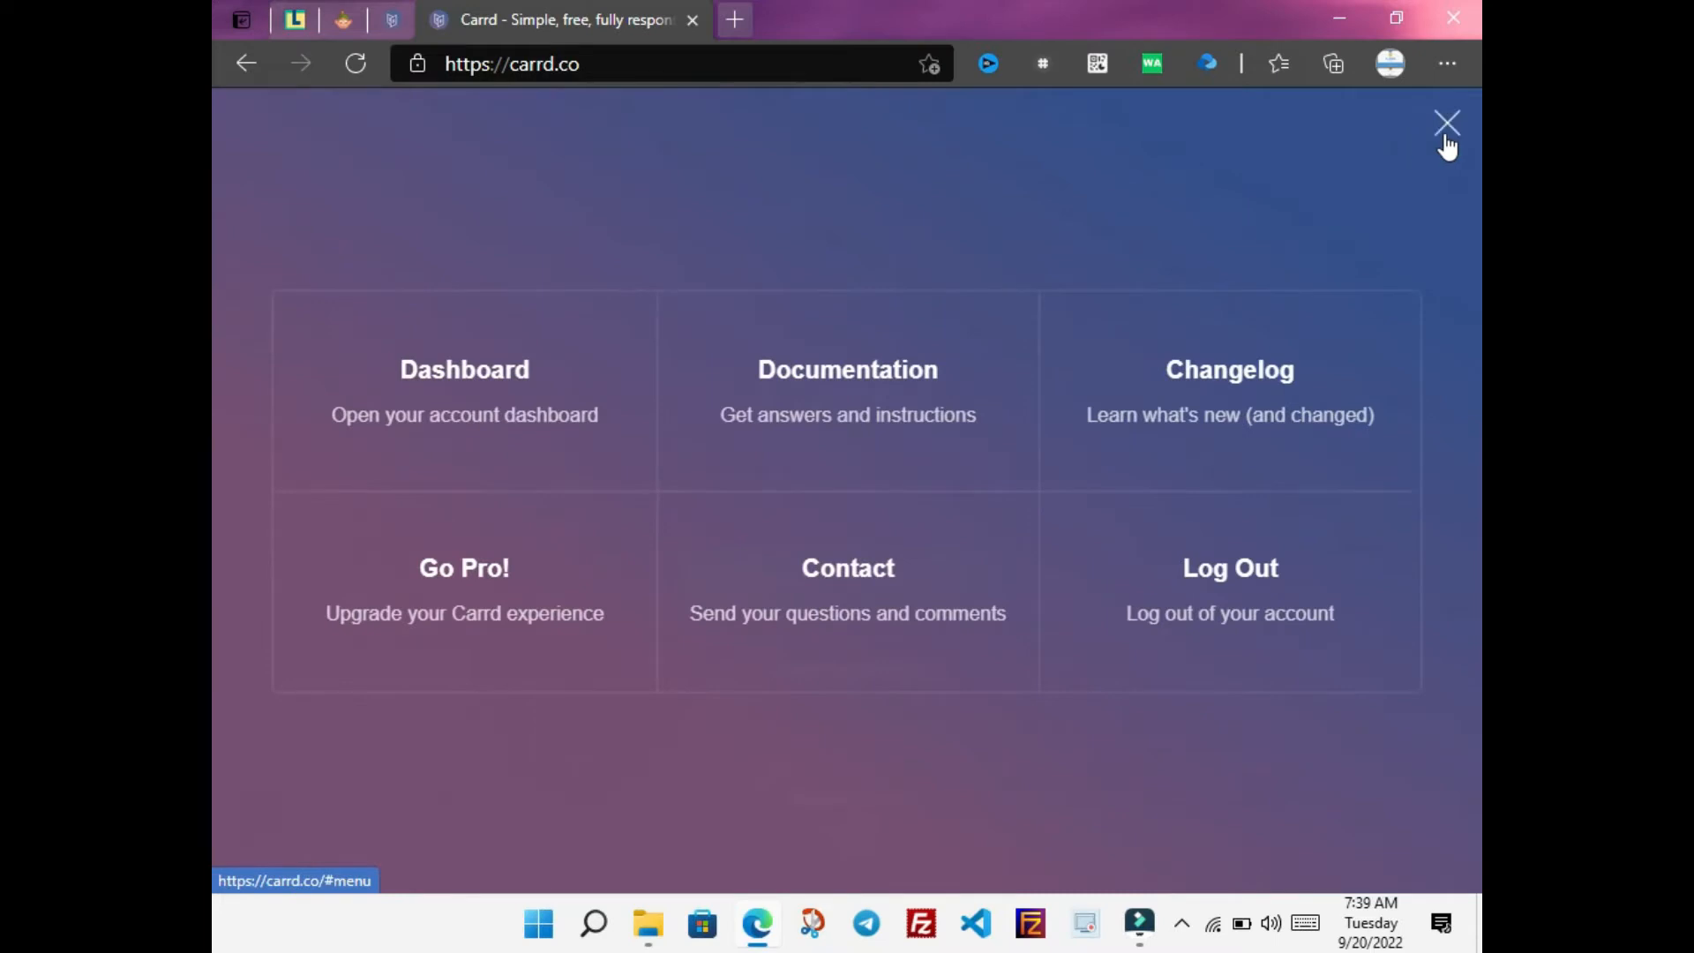
pyautogui.click(1251, 576)
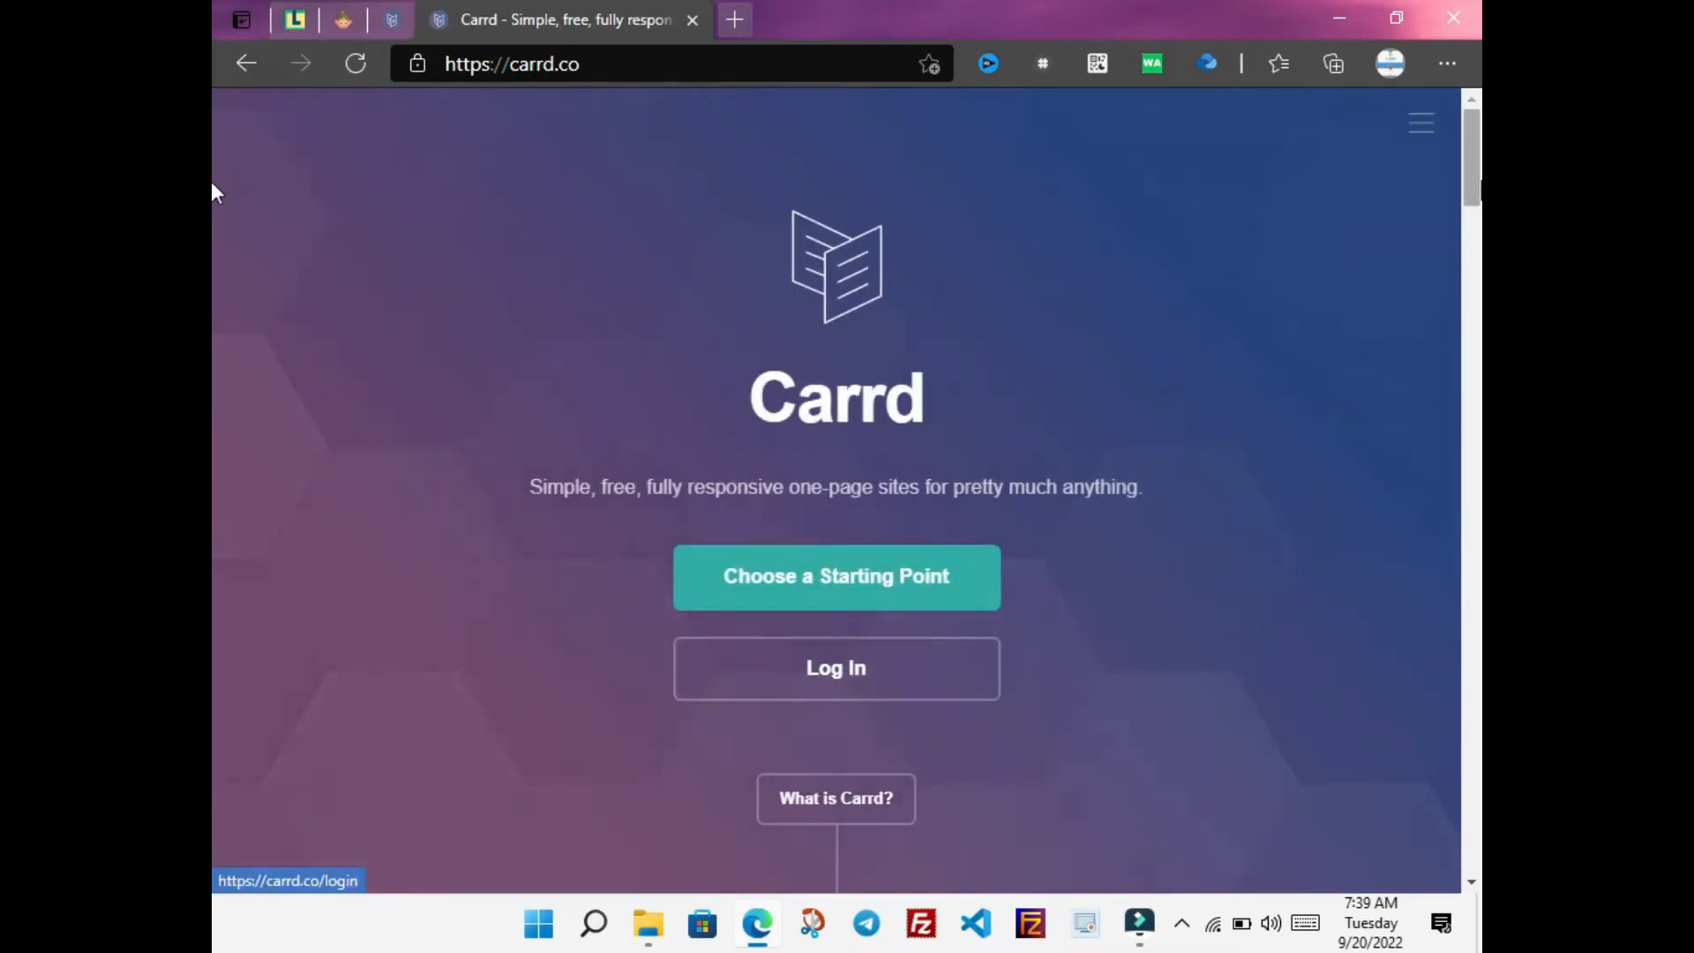
pyautogui.moveTo(1472, 160)
pyautogui.mouseDown()
pyautogui.moveTo(1474, 217)
pyautogui.moveTo(1445, 173)
pyautogui.mouseUp()
pyautogui.click(936, 652)
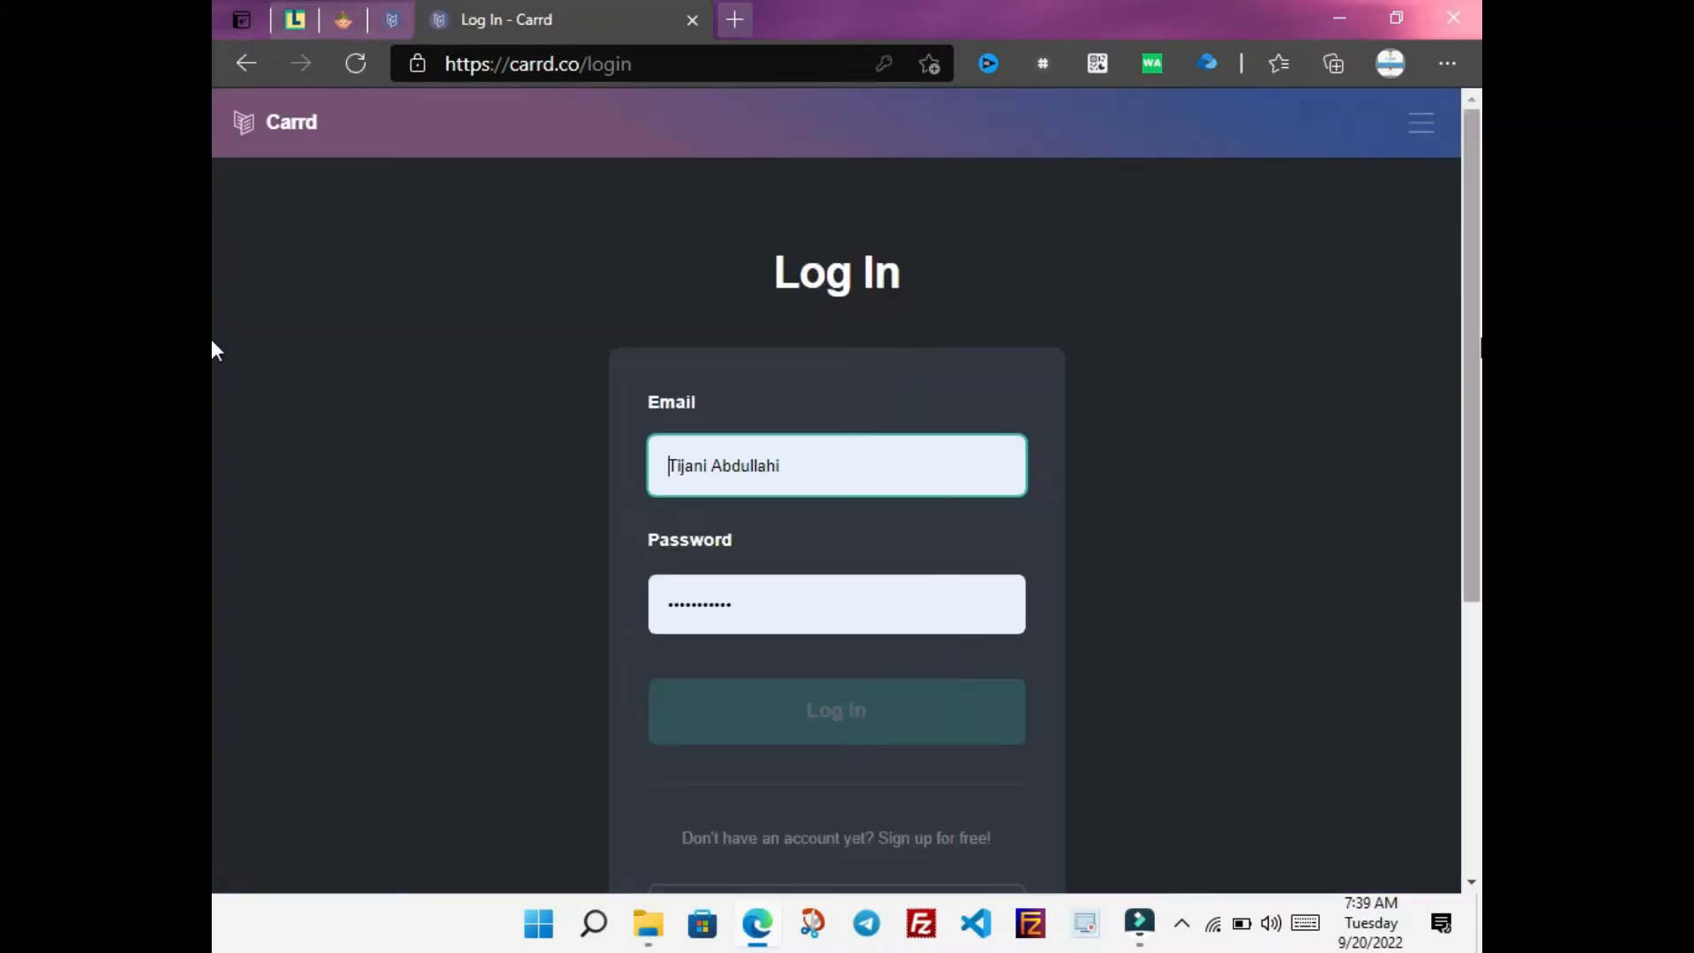
pyautogui.scroll(-2, 212, 392)
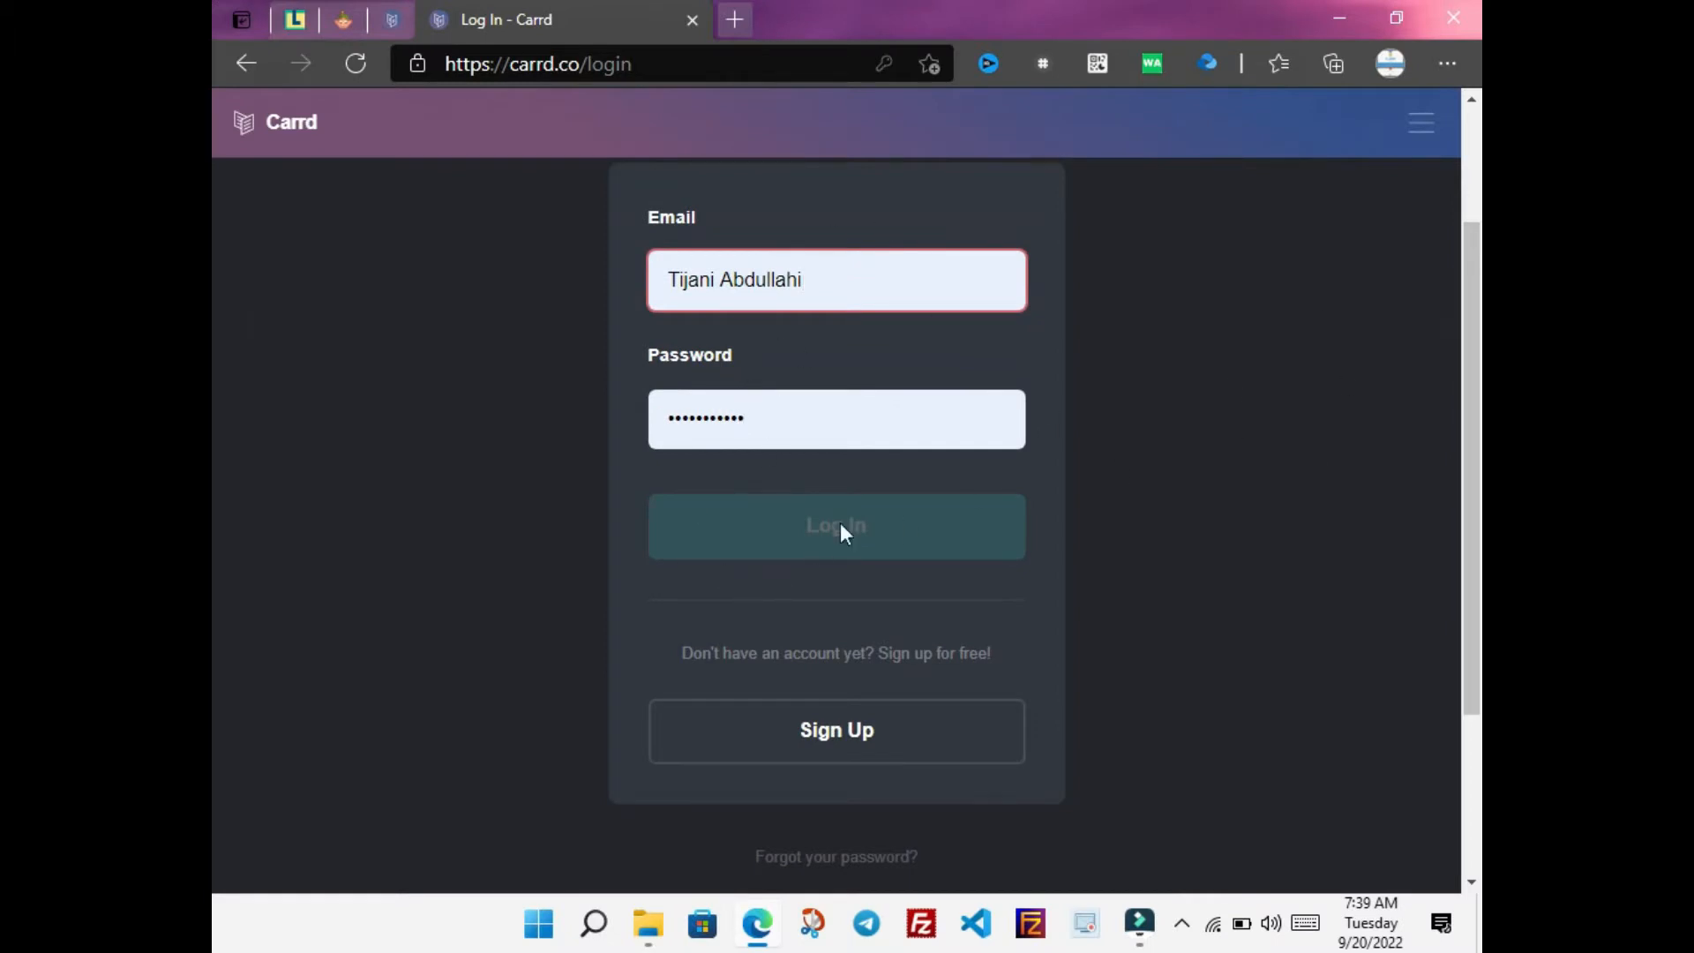
# On the Sign Up form, enter the full name, a new password and its confirmation
pyautogui.click(862, 732)
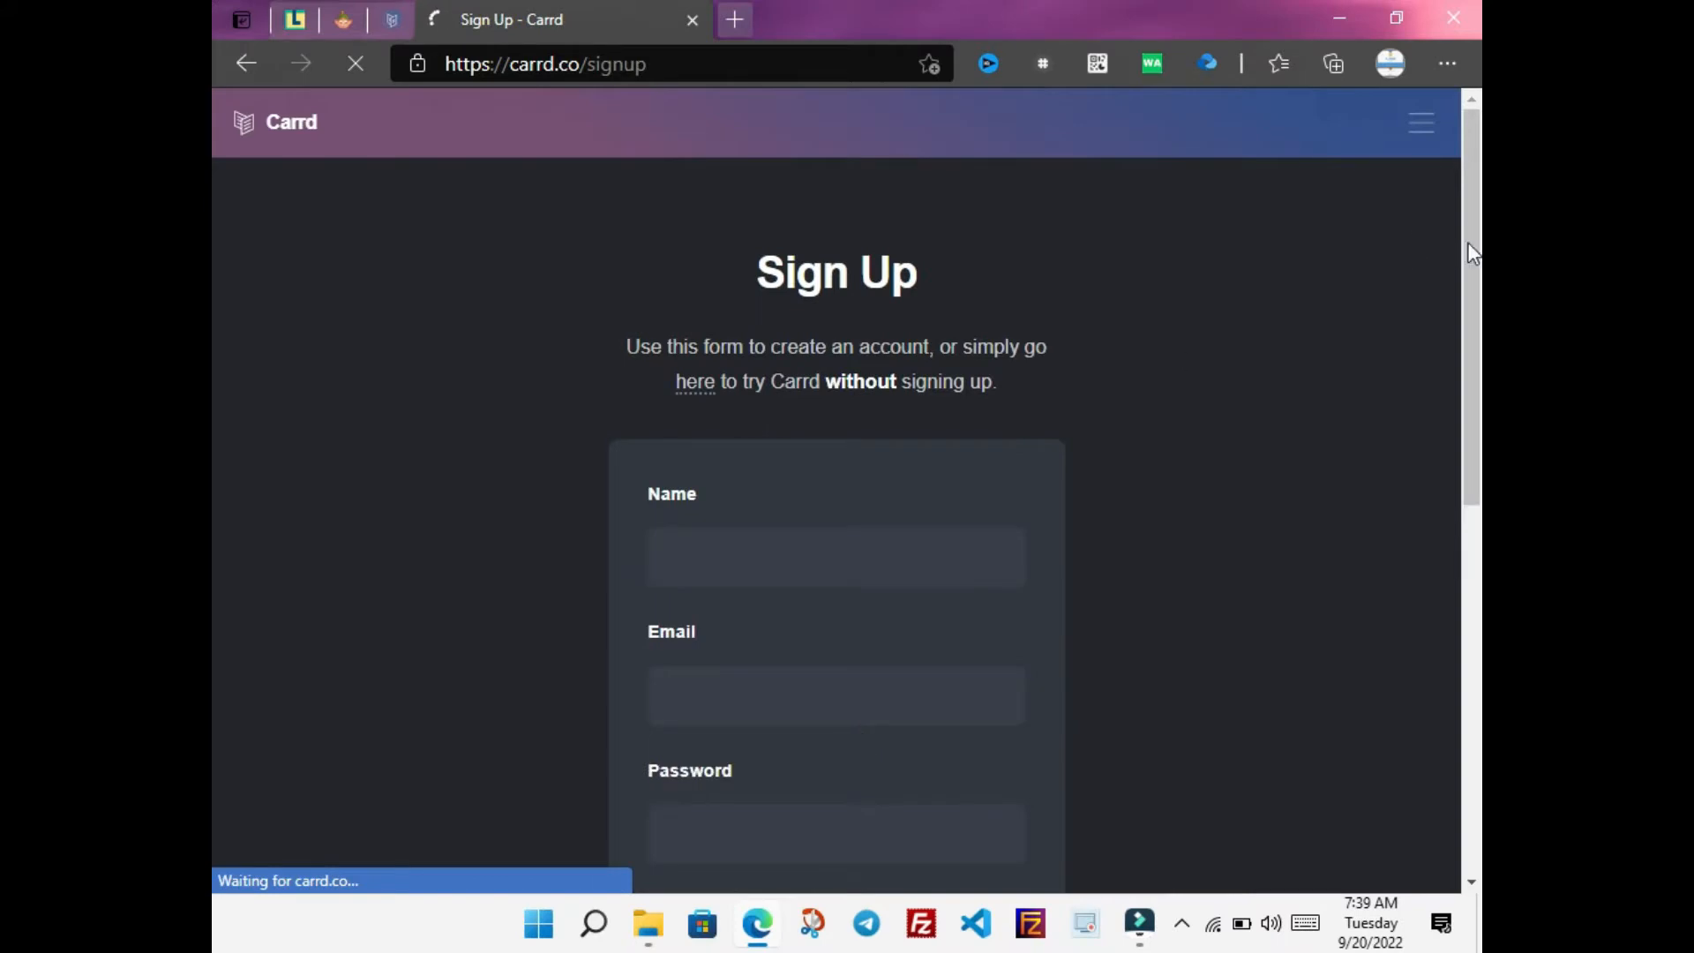
pyautogui.scroll(-2, 212, 256)
pyautogui.click(735, 371)
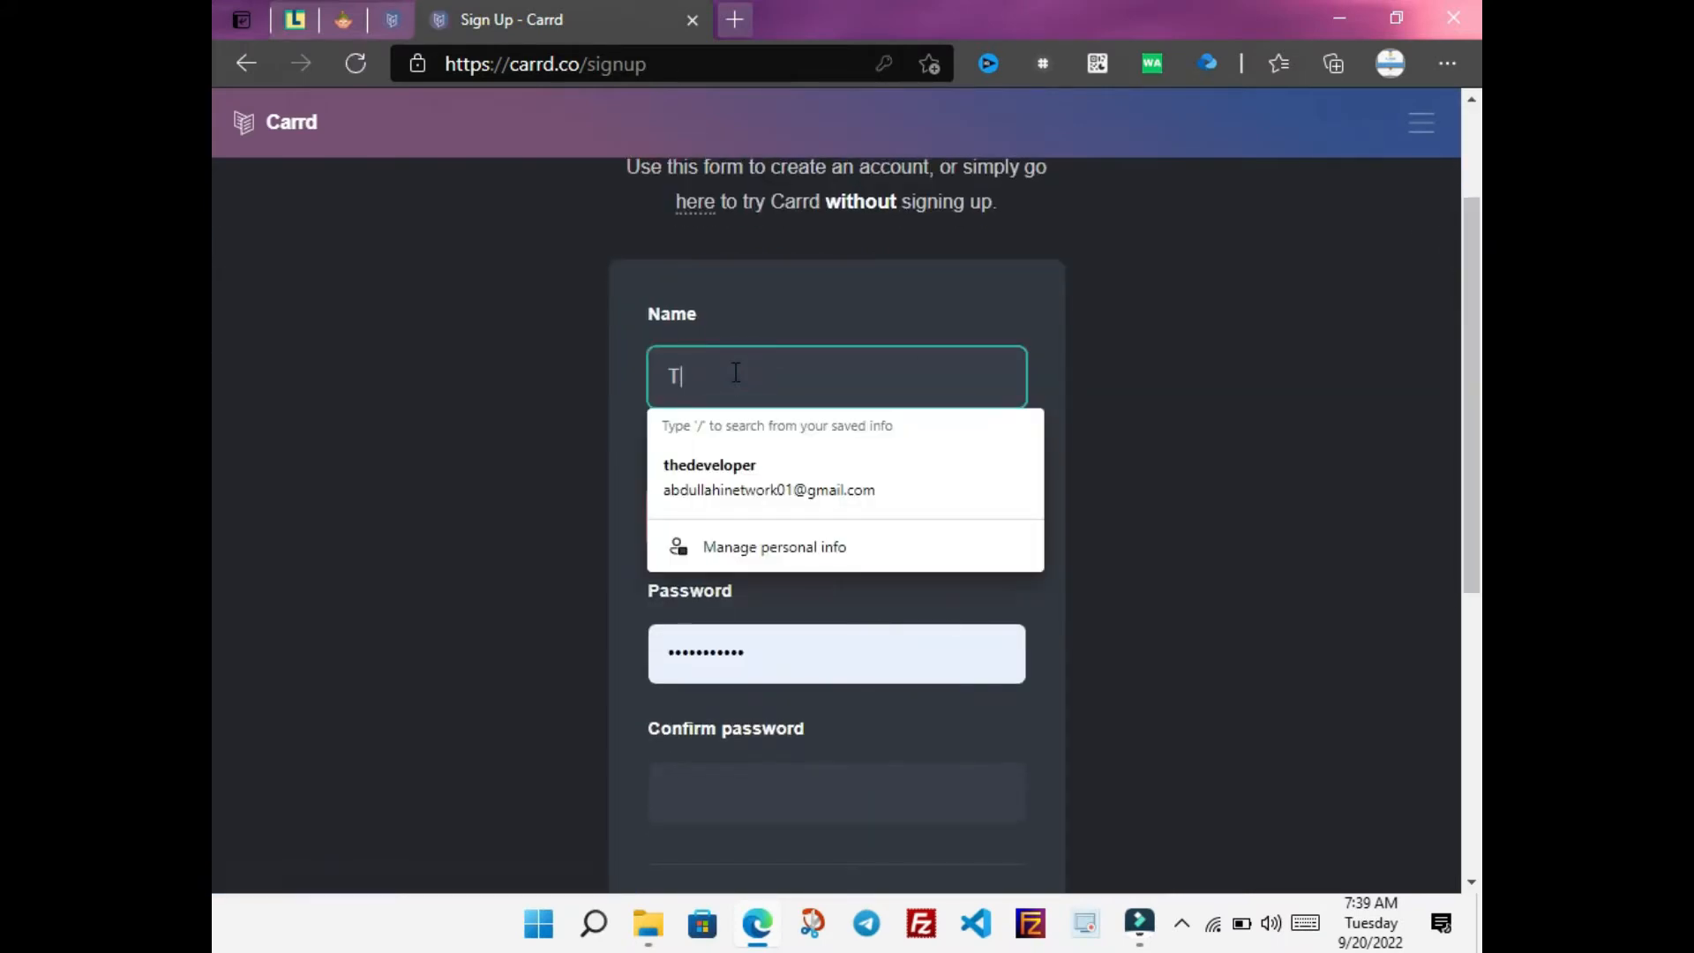
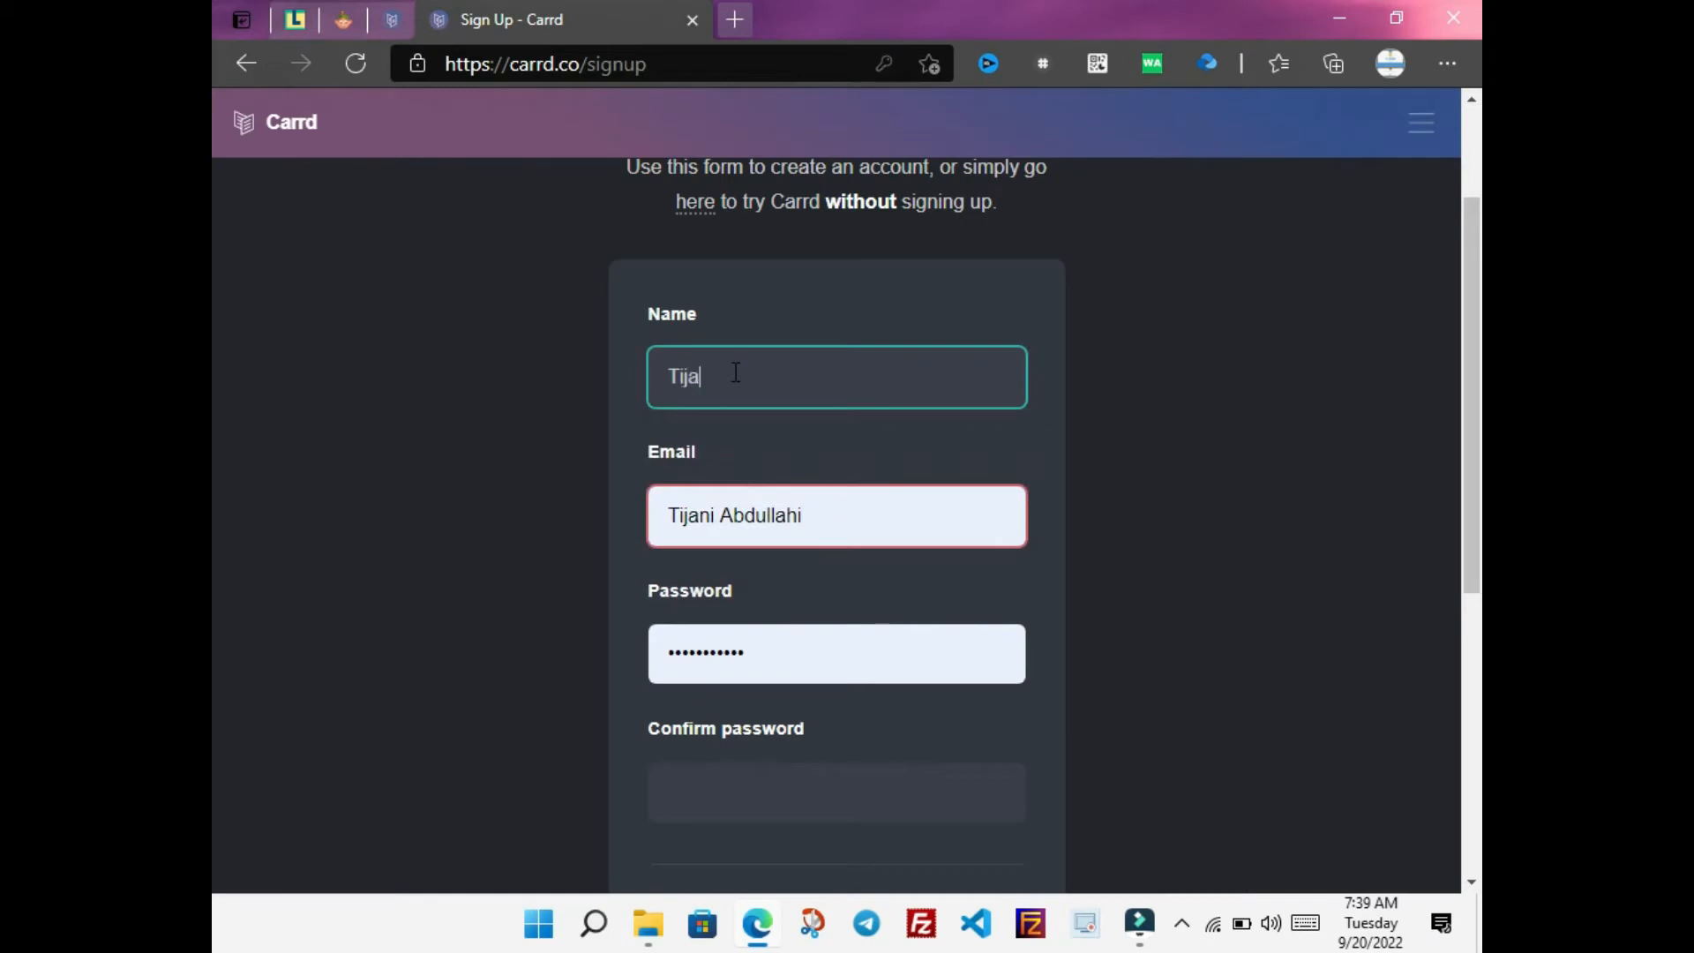
pyautogui.doubleClick(747, 656)
pyautogui.write('••')
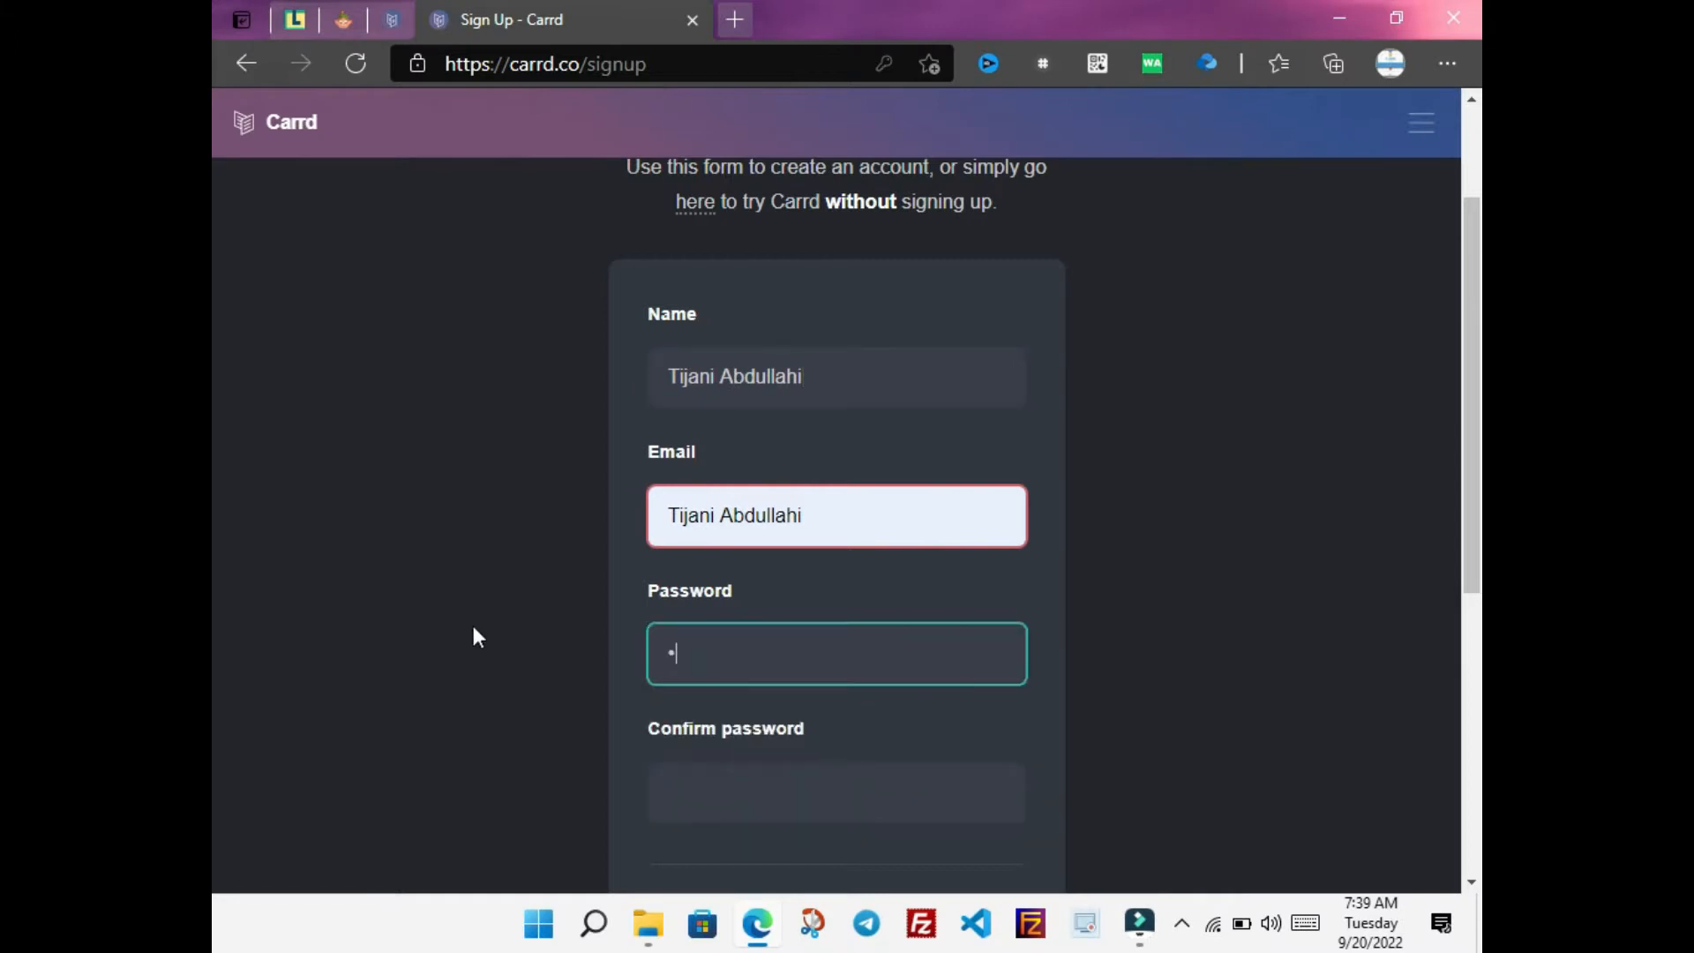
pyautogui.write('•••••••••')
pyautogui.click(714, 777)
pyautogui.write('••')
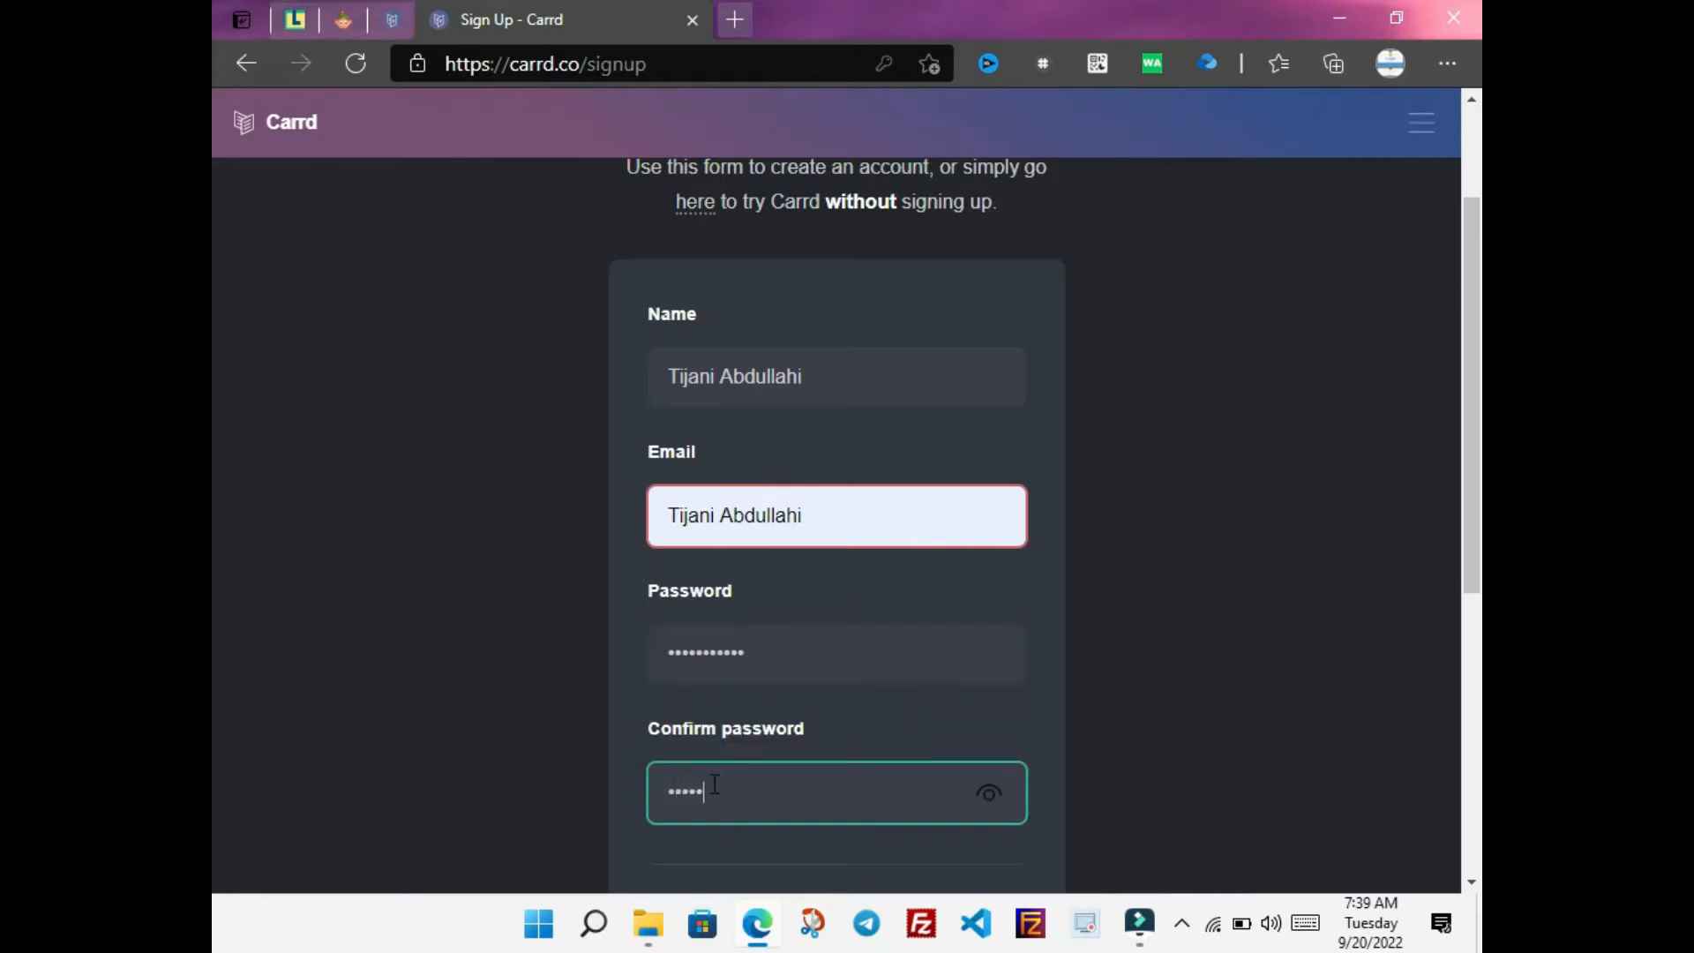
pyautogui.write('••••••••••')
pyautogui.scroll(-2, 211, 396)
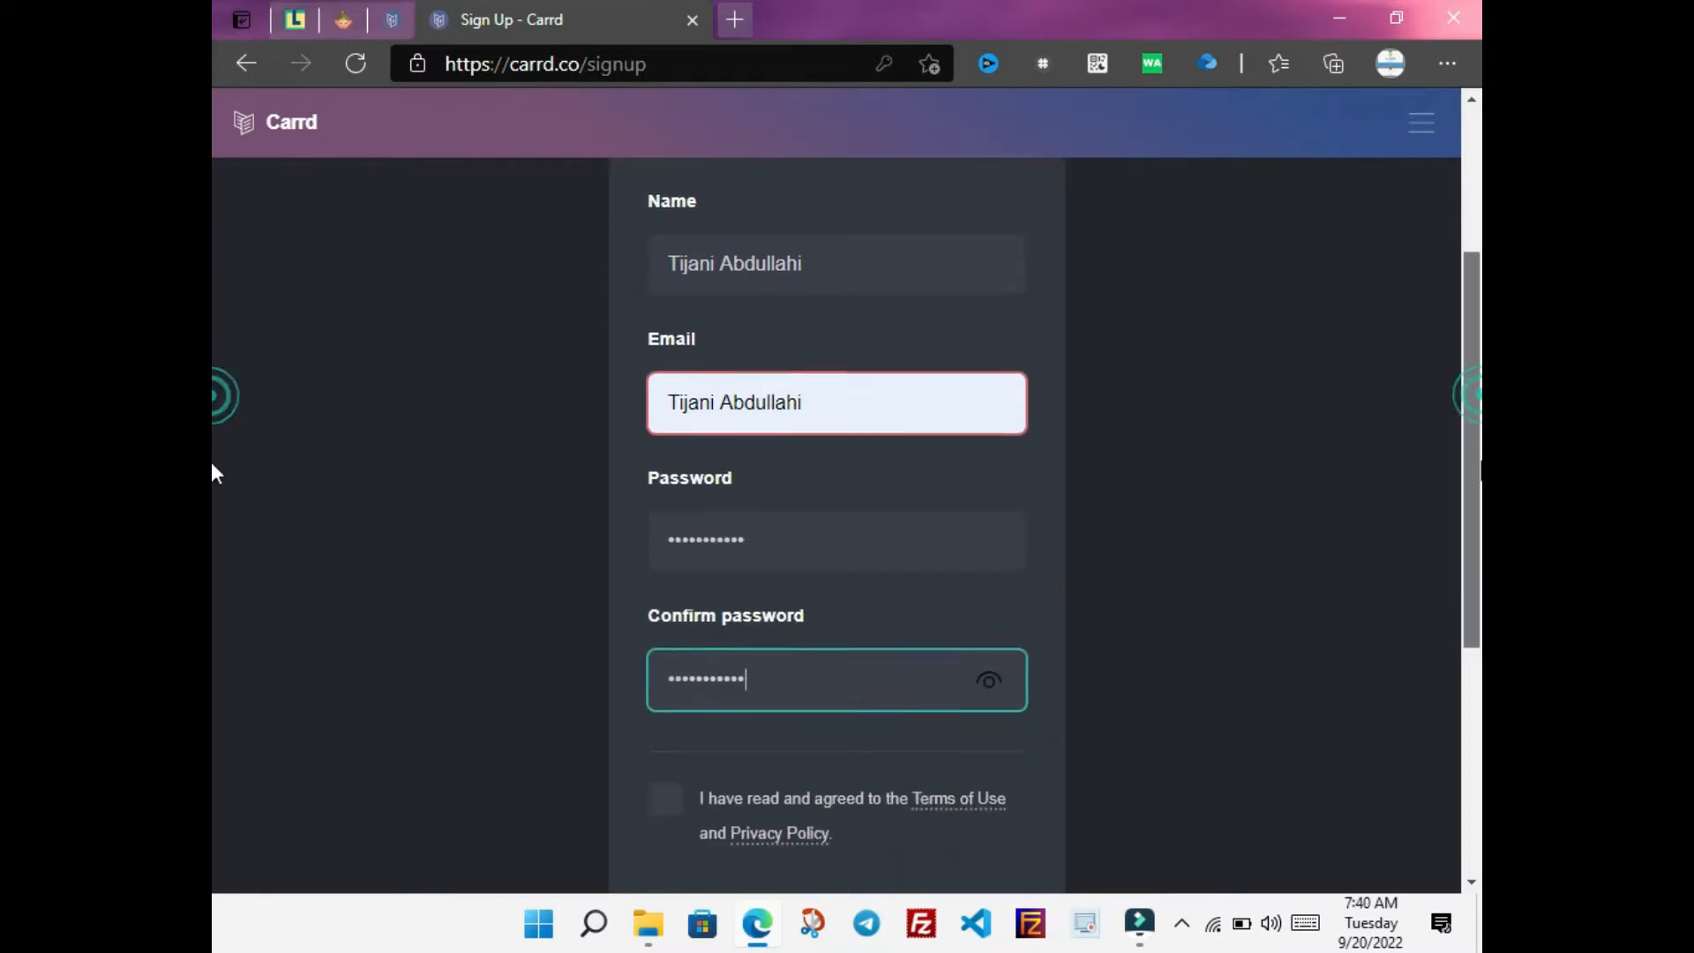
# Replace the email with a saved address, accept the terms, and submit the form
pyautogui.click(805, 368)
pyautogui.hotkey('ctrl', 'a')
pyautogui.write('abd')
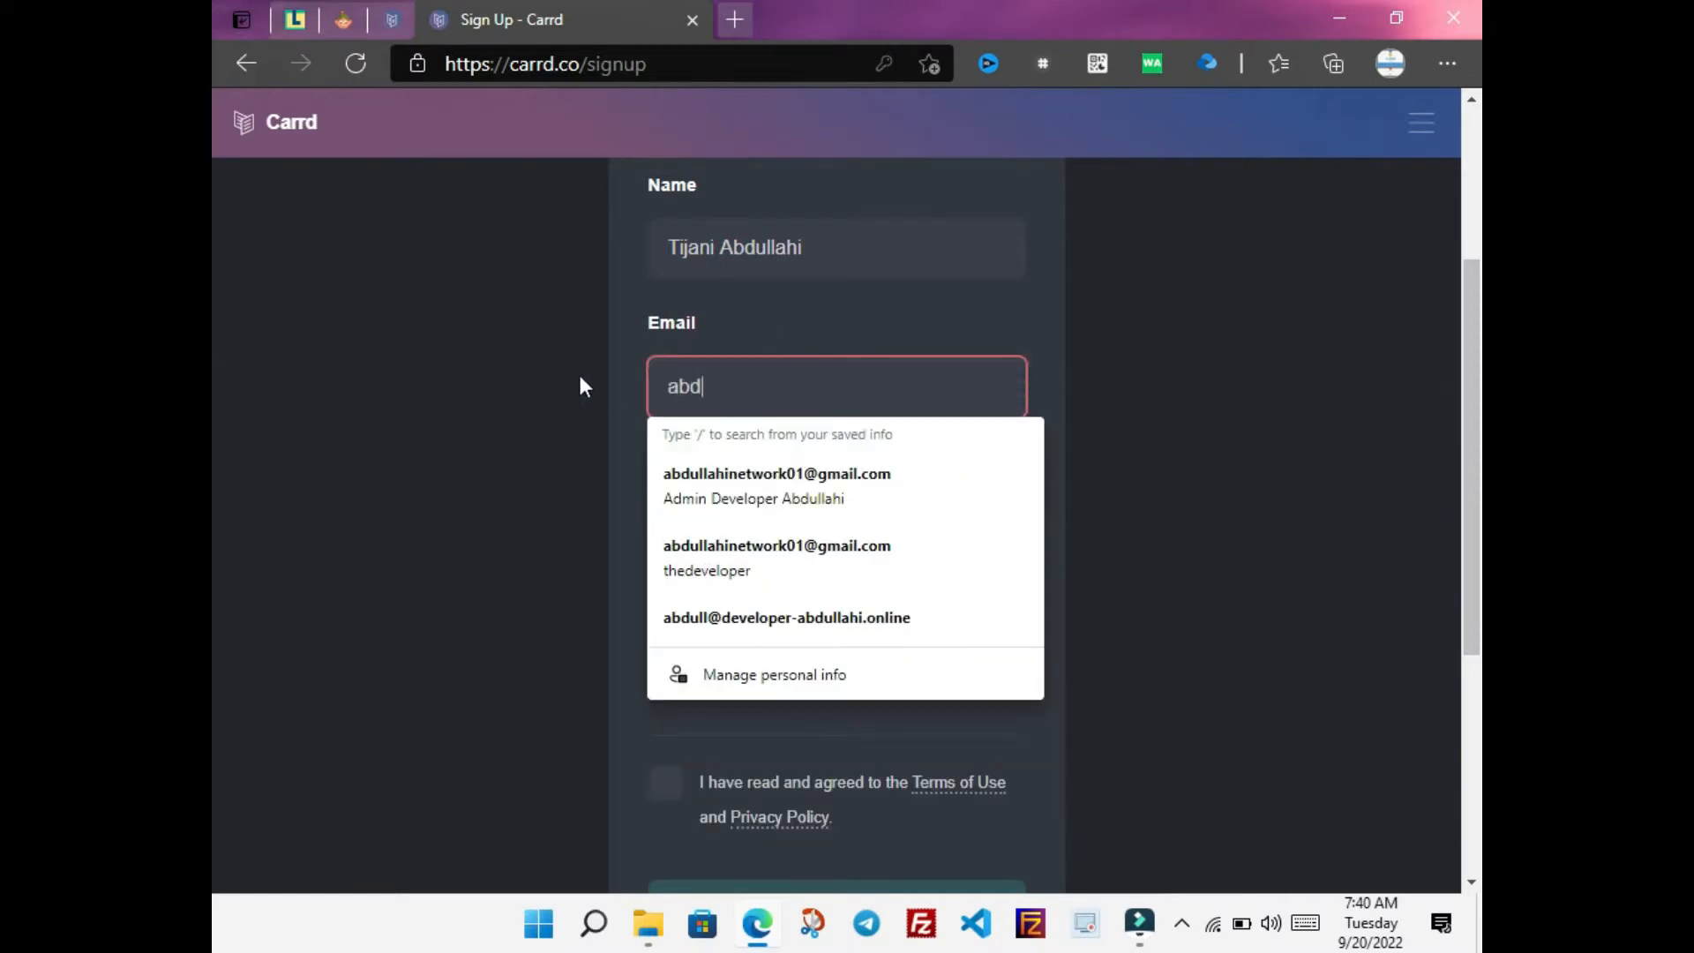
pyautogui.click(784, 488)
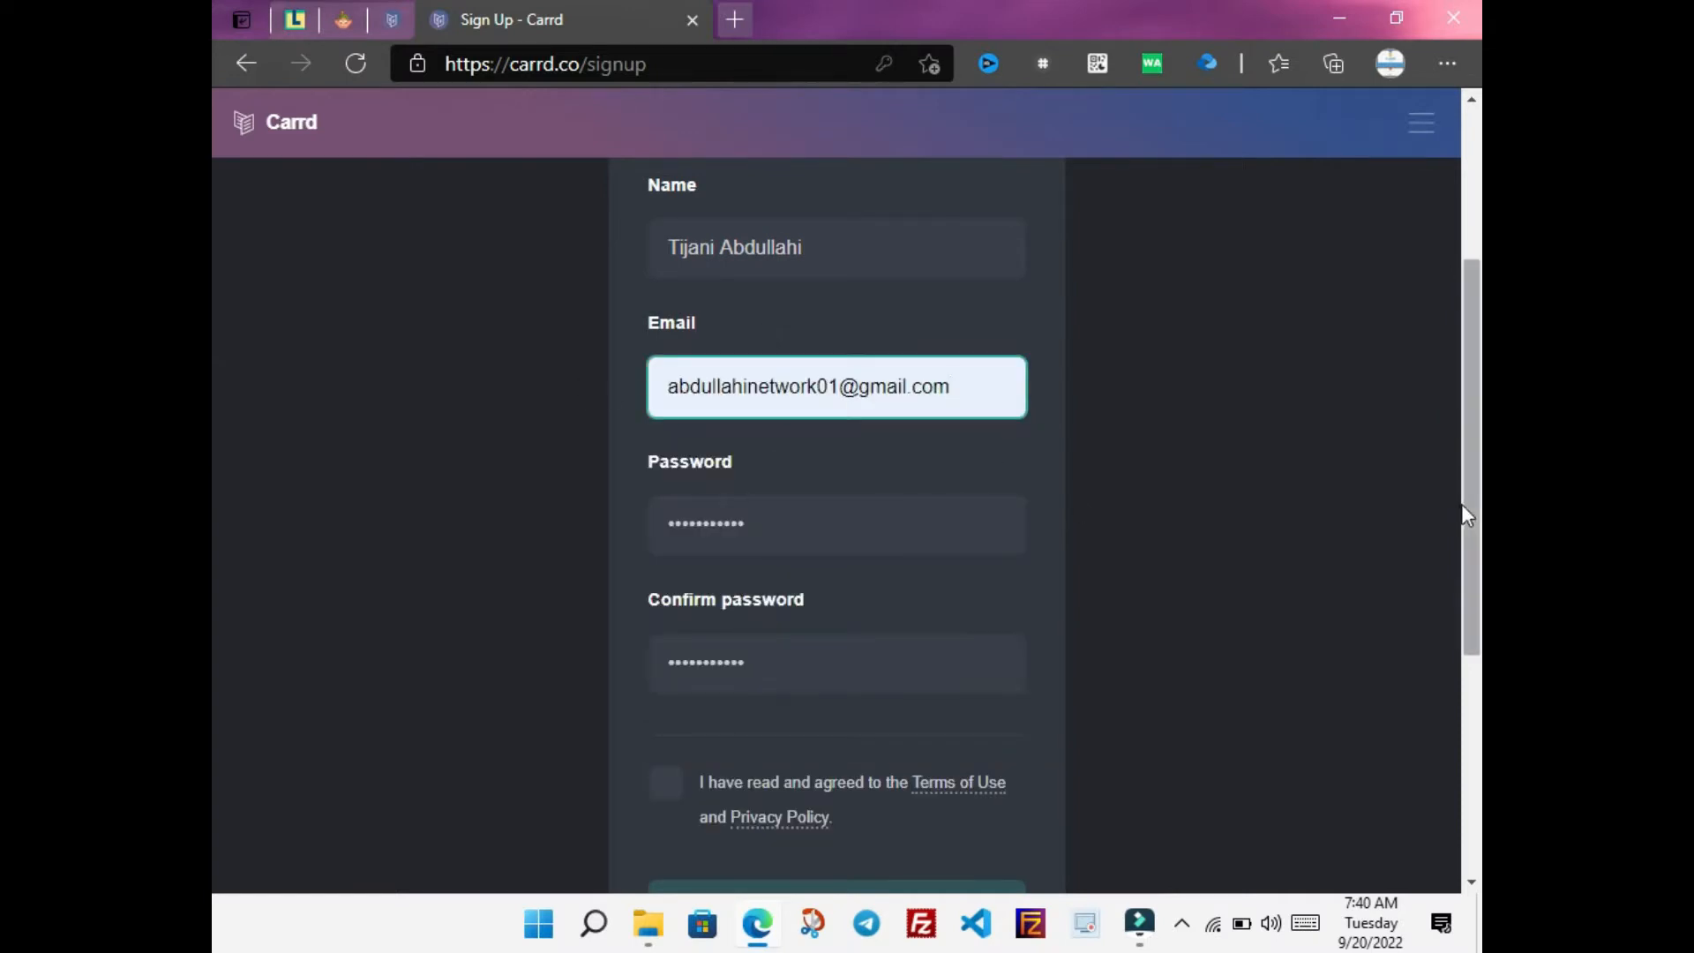
pyautogui.scroll(-1, 807, 636)
pyautogui.click(664, 727)
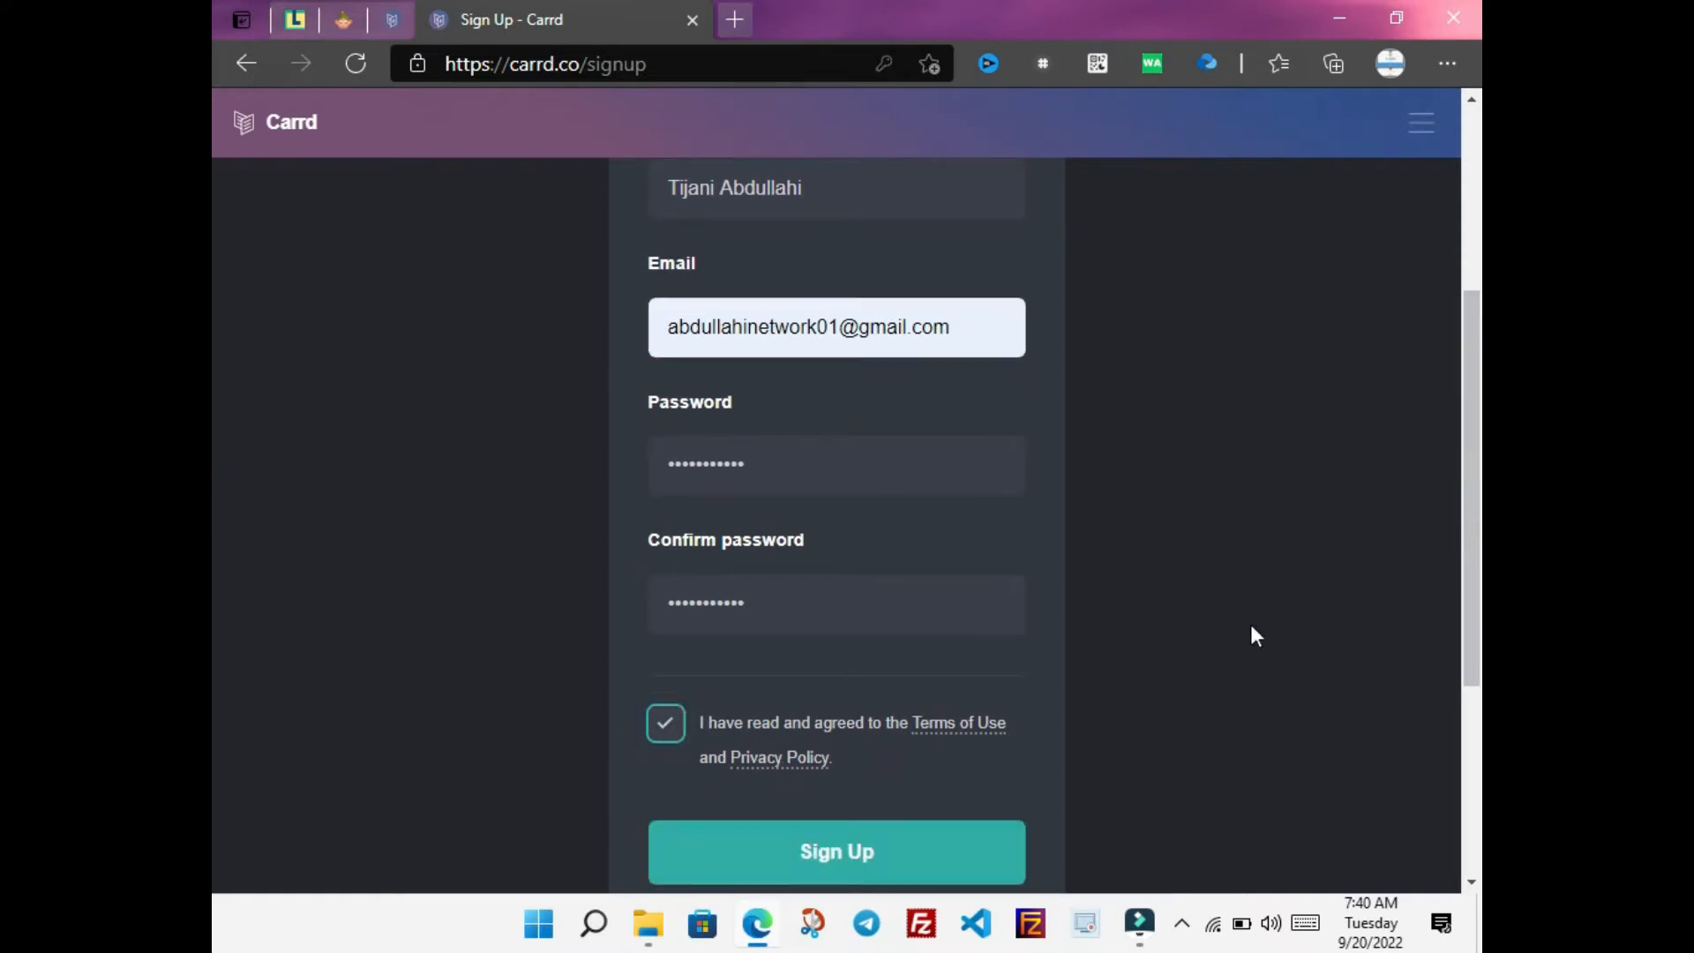
pyautogui.scroll(-1, 211, 541)
pyautogui.scroll(3, 212, 565)
pyautogui.scroll(-4, 211, 603)
pyautogui.scroll(-2, 212, 653)
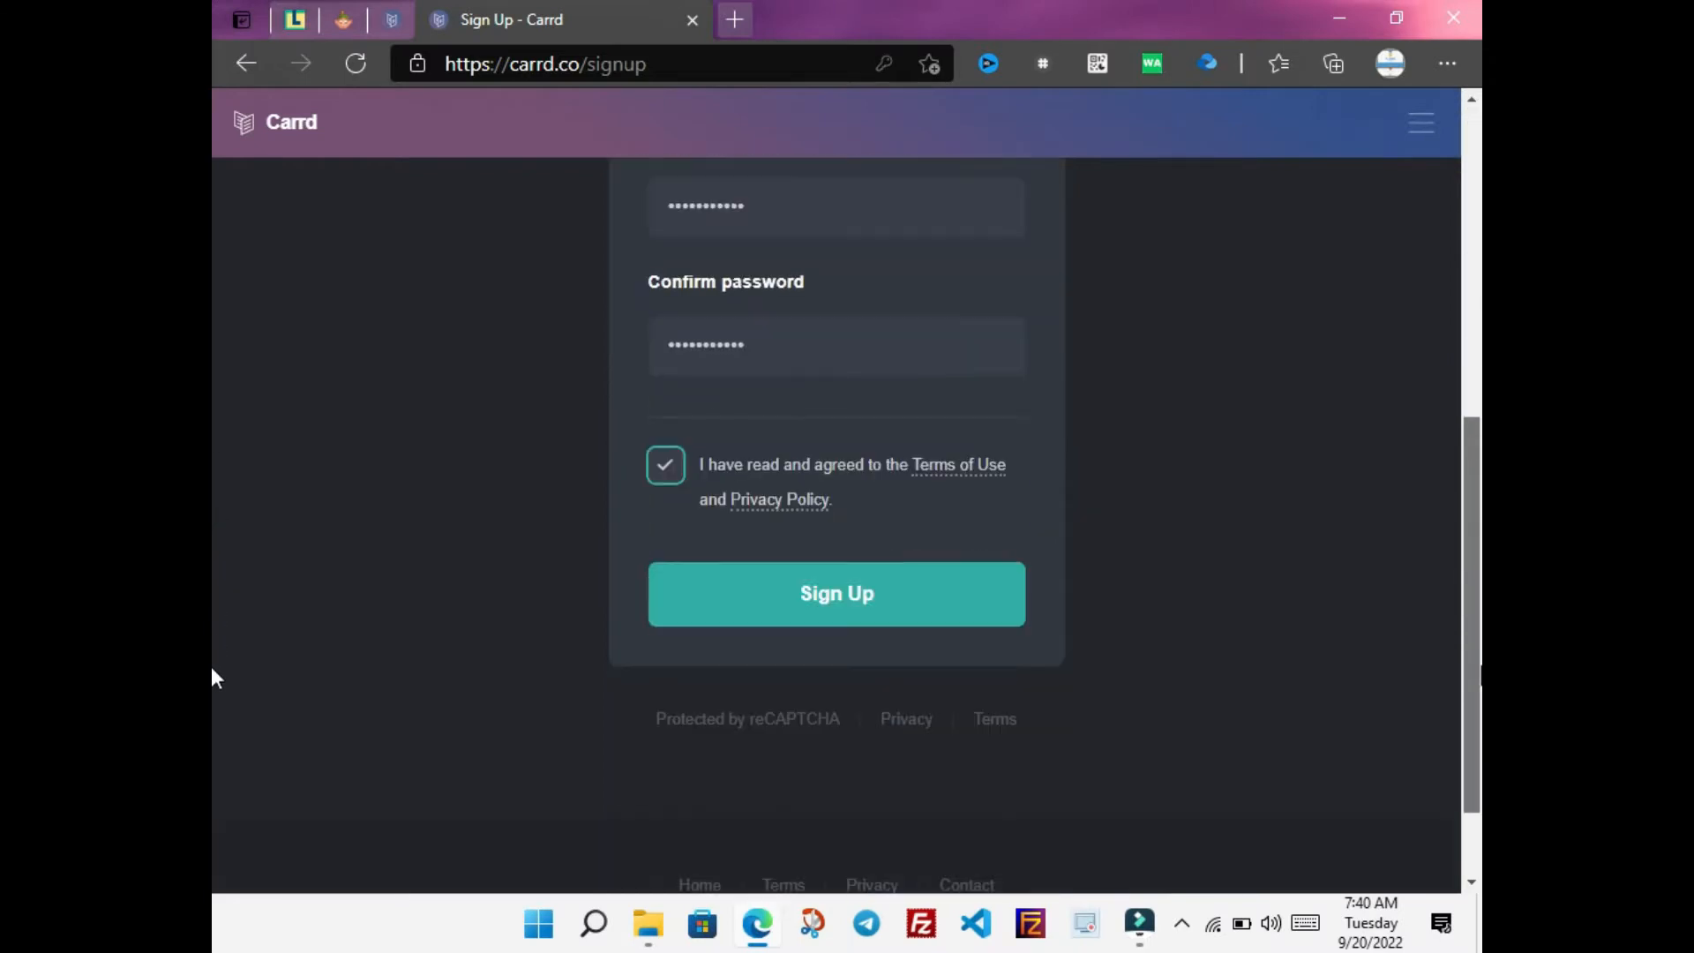
pyautogui.click(878, 615)
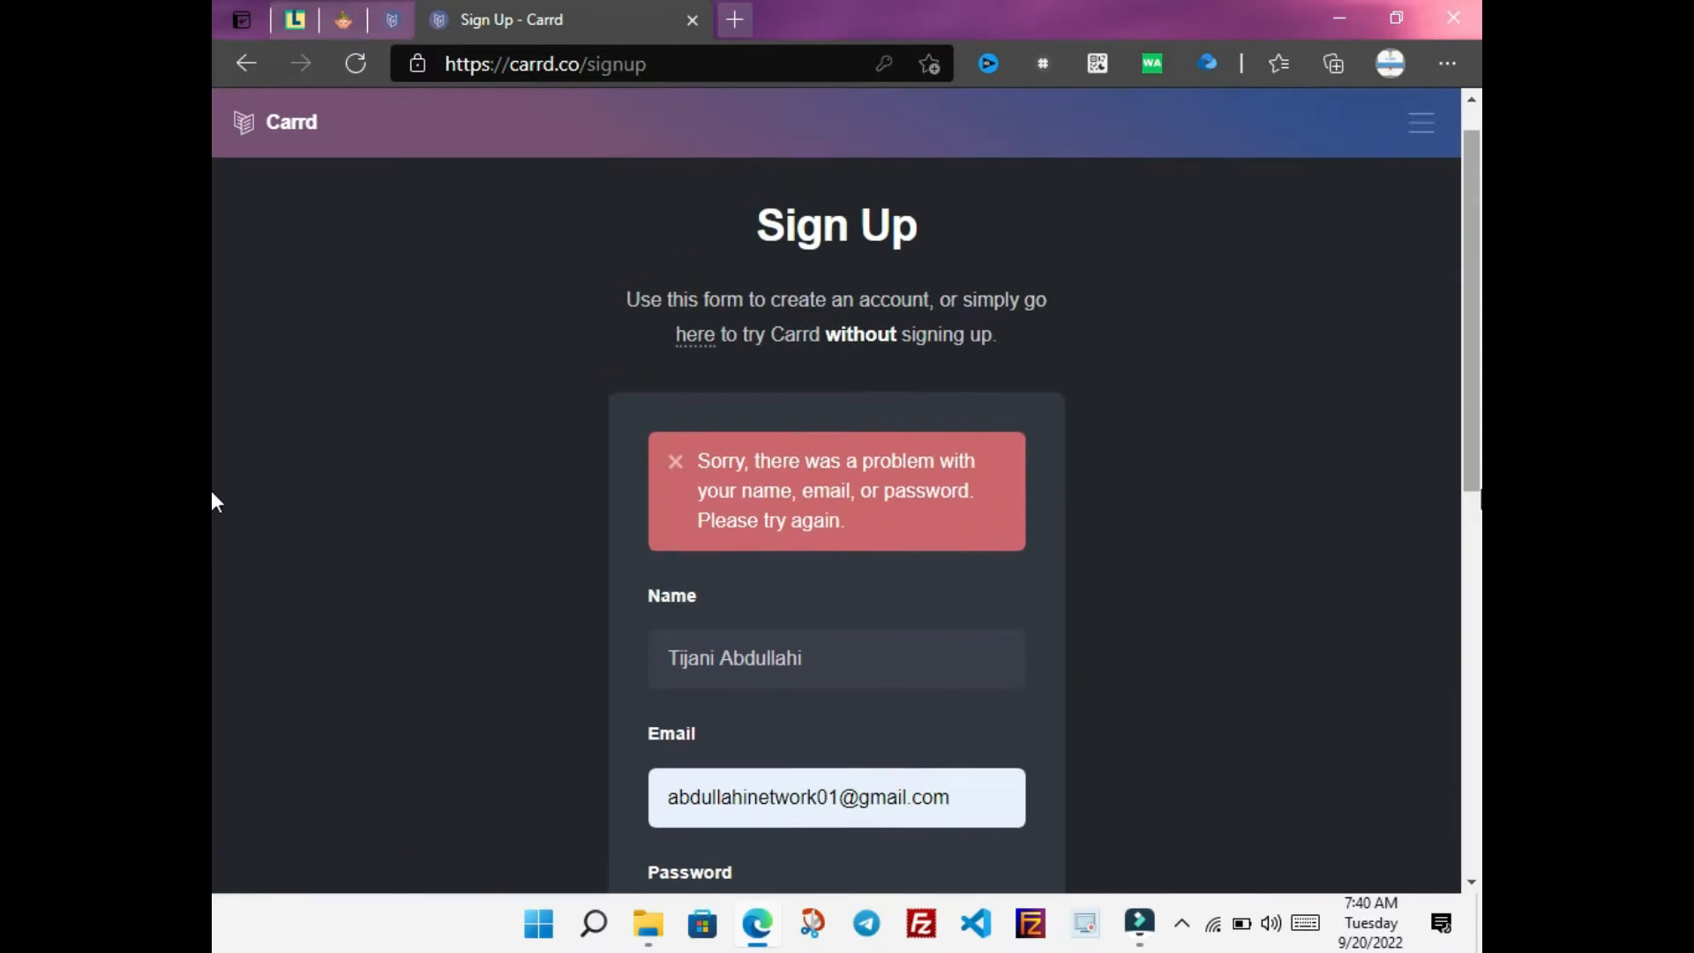
# Swap in a different saved email address and resubmit sign-up to reach the empty dashboard
pyautogui.scroll(-1, 216, 291)
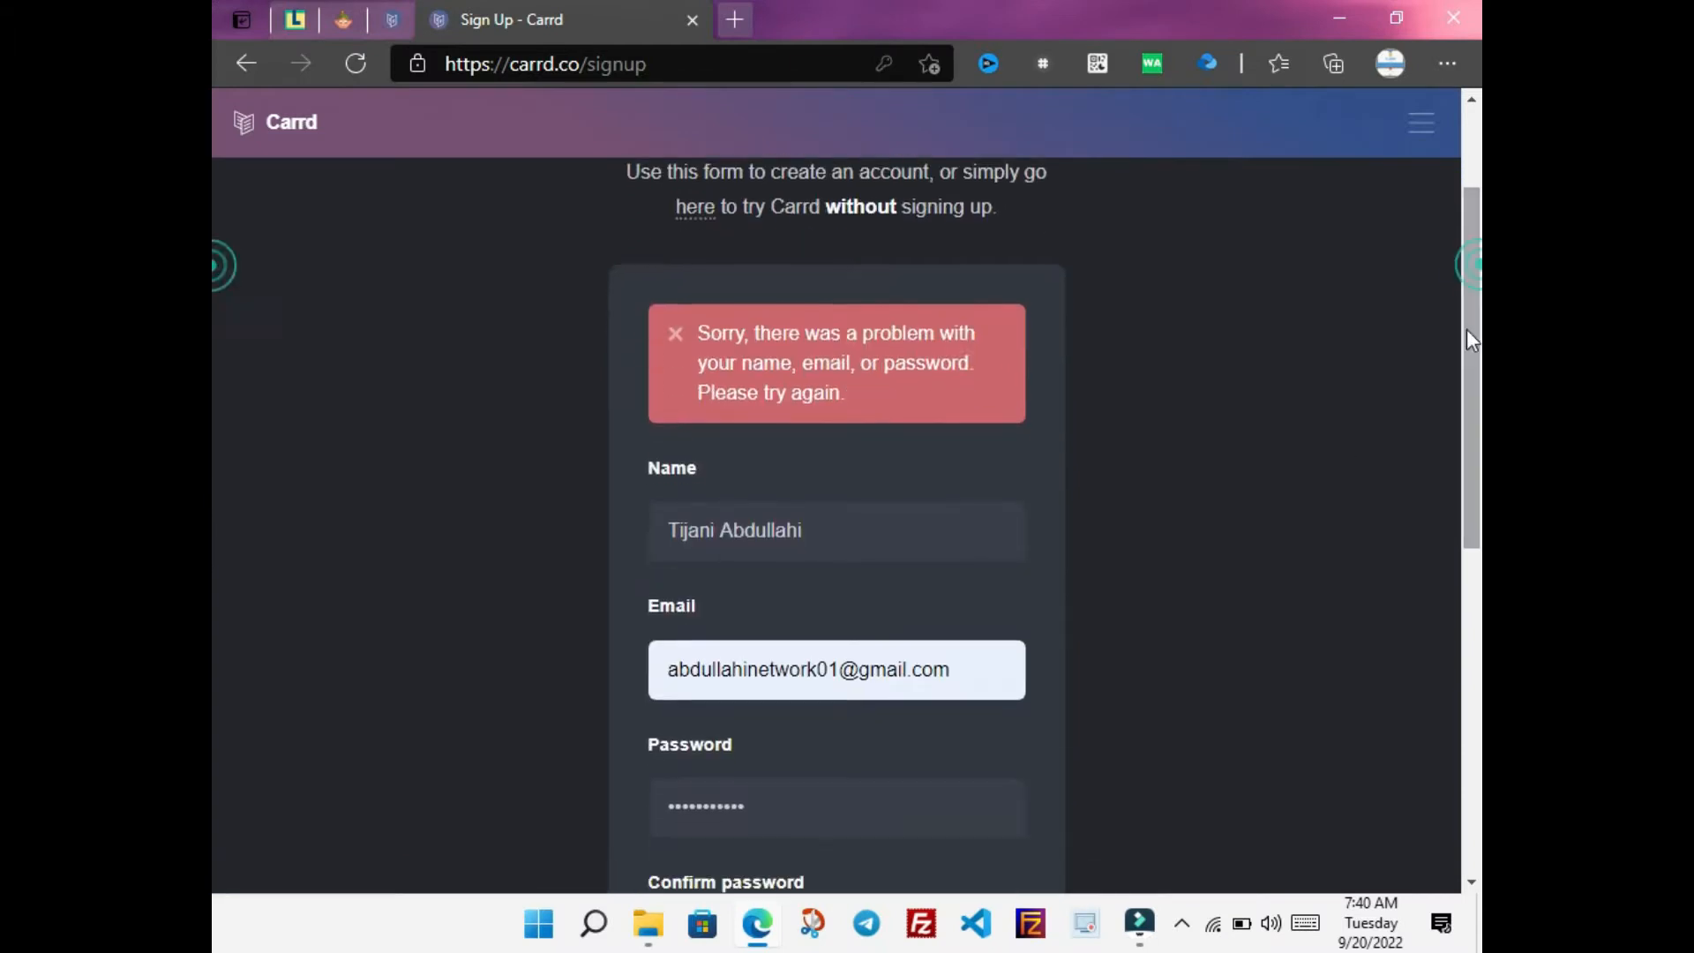
pyautogui.moveTo(962, 518); pyautogui.dragTo(529, 514)
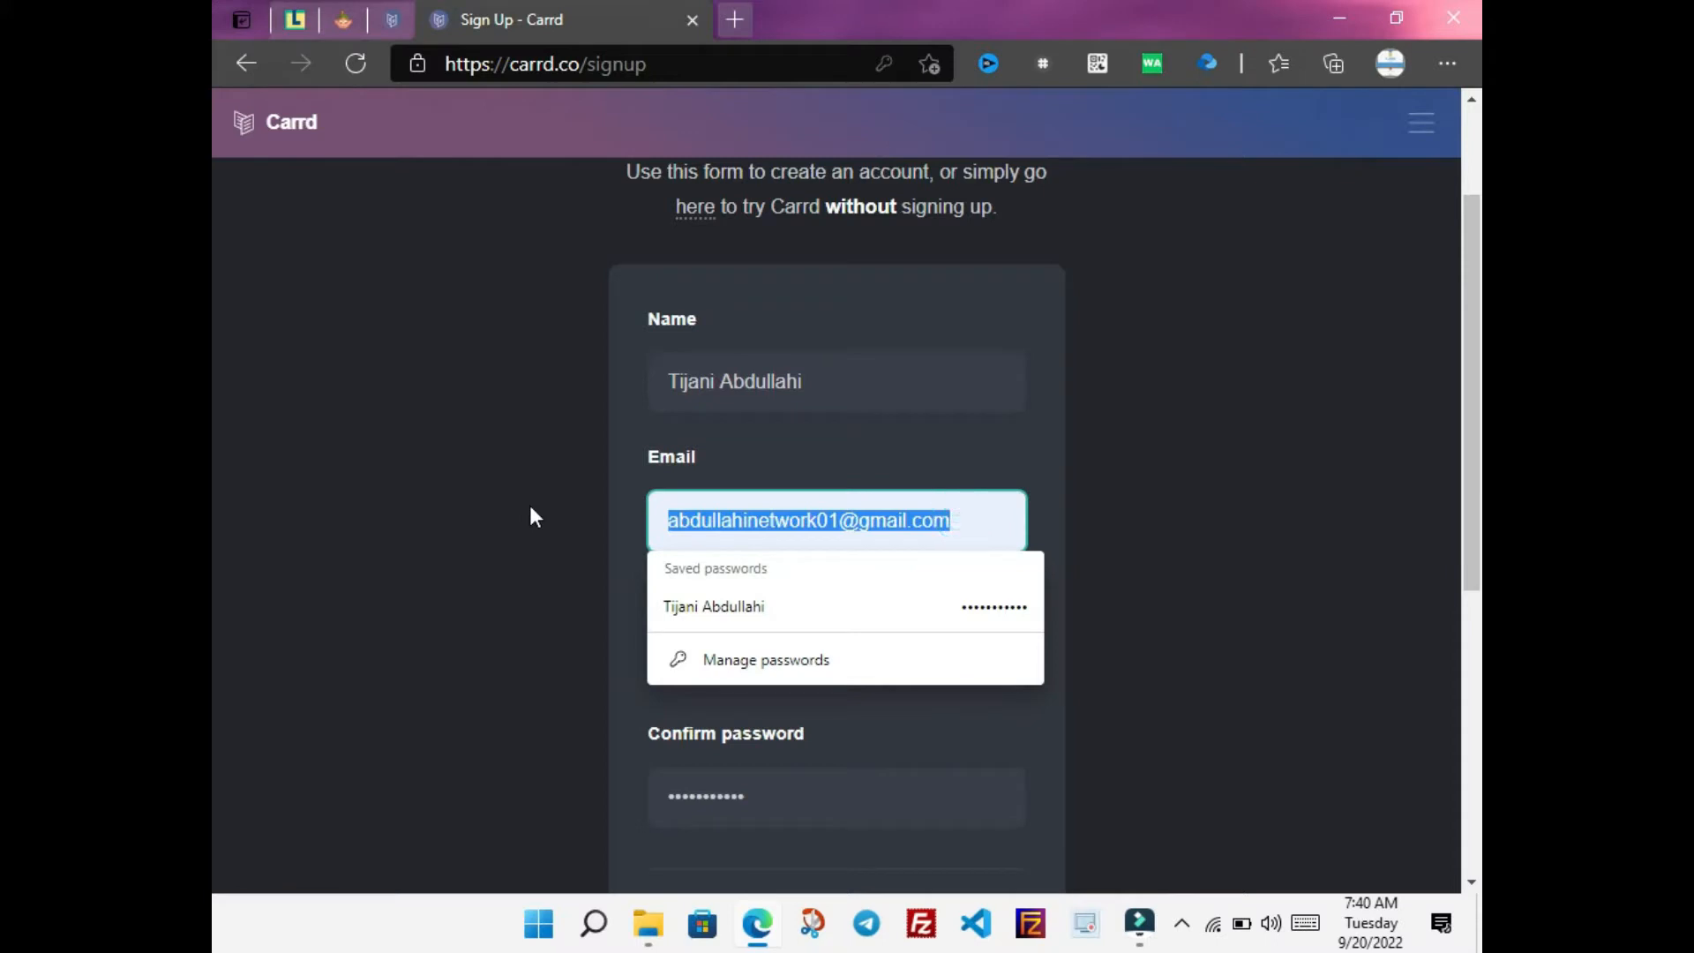
pyautogui.write('kal')
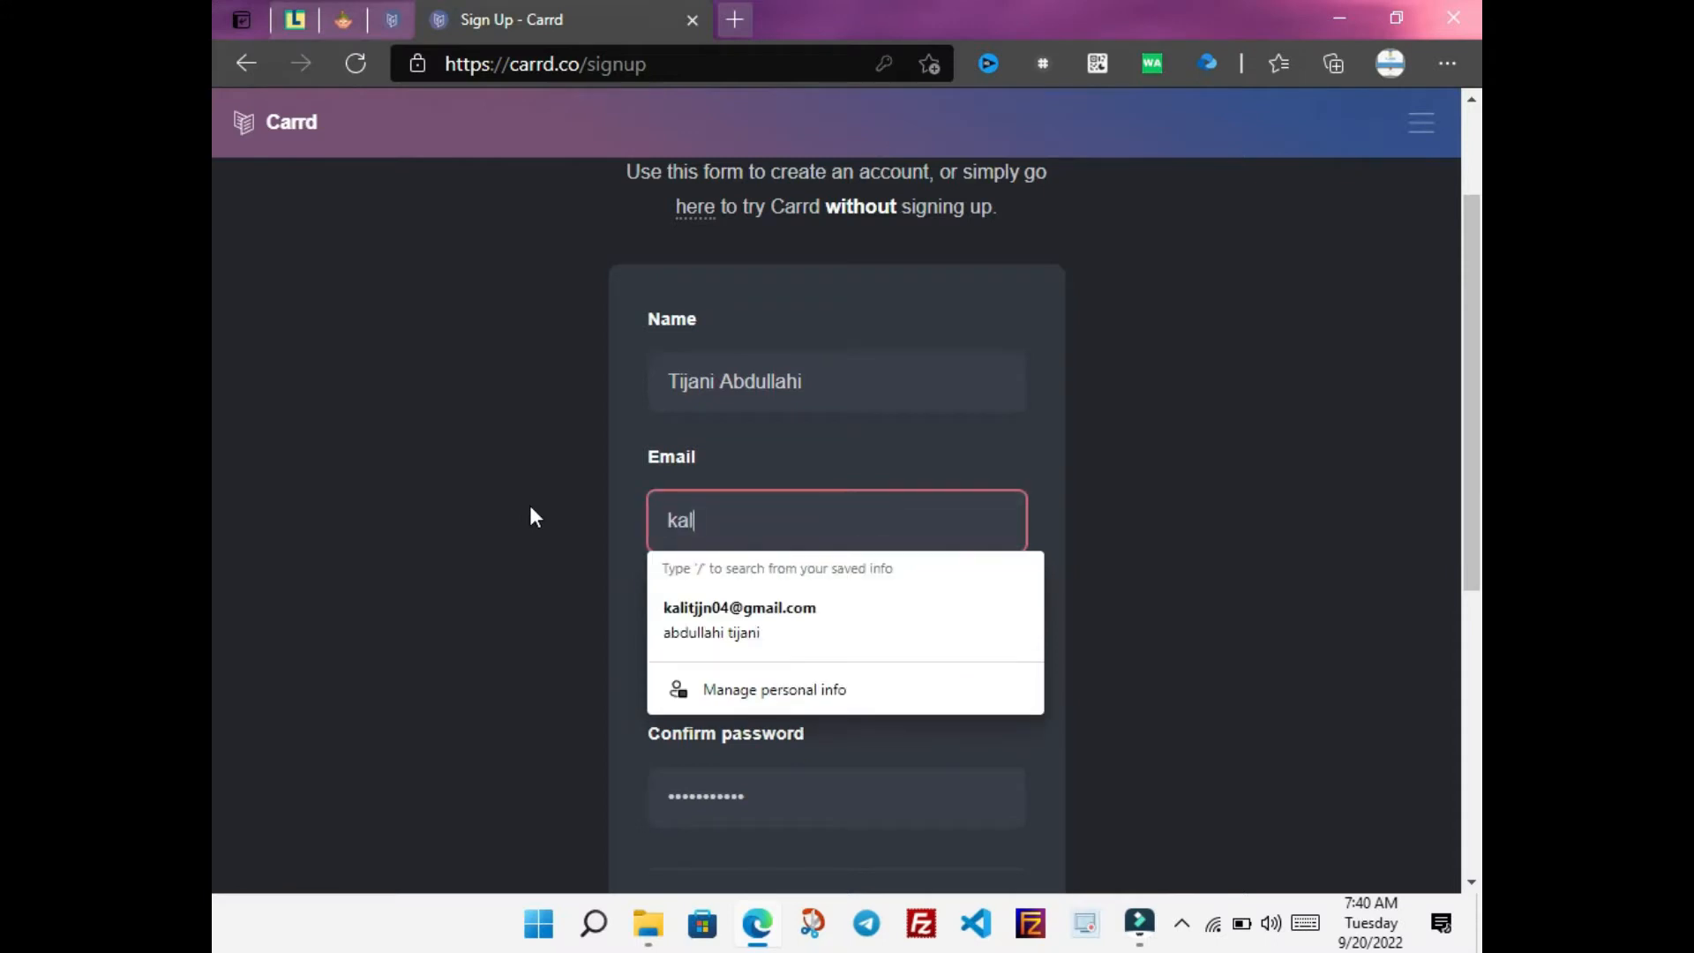
pyautogui.click(748, 630)
pyautogui.scroll(-6, 210, 633)
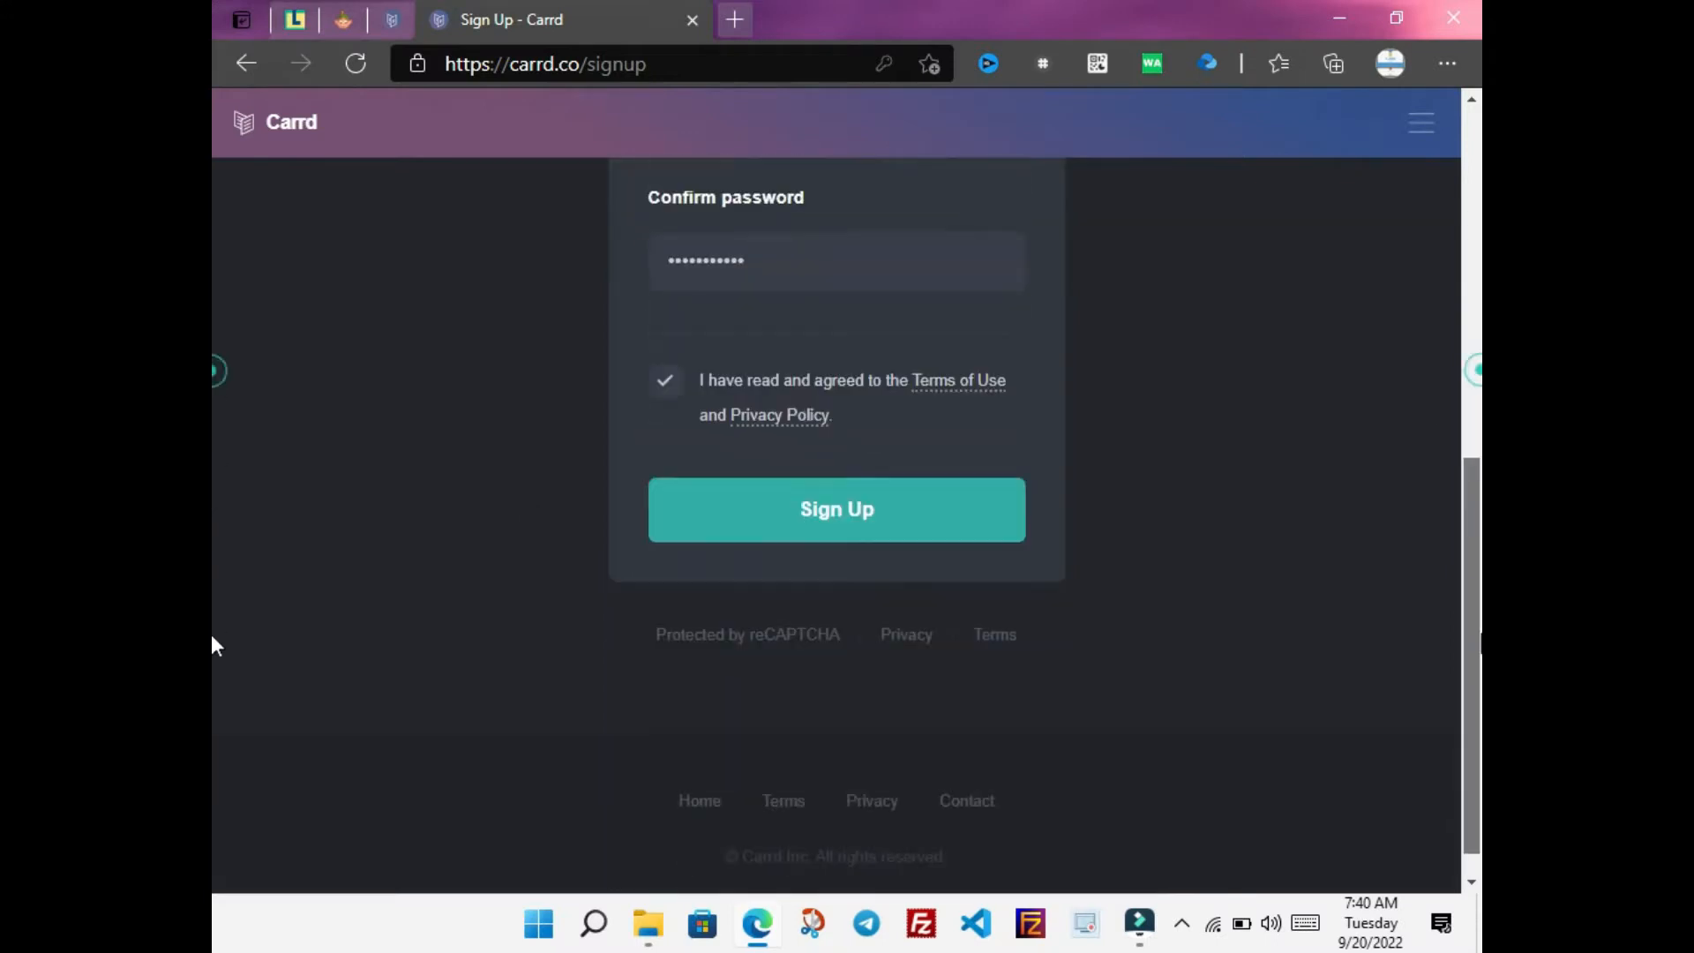
pyautogui.click(929, 510)
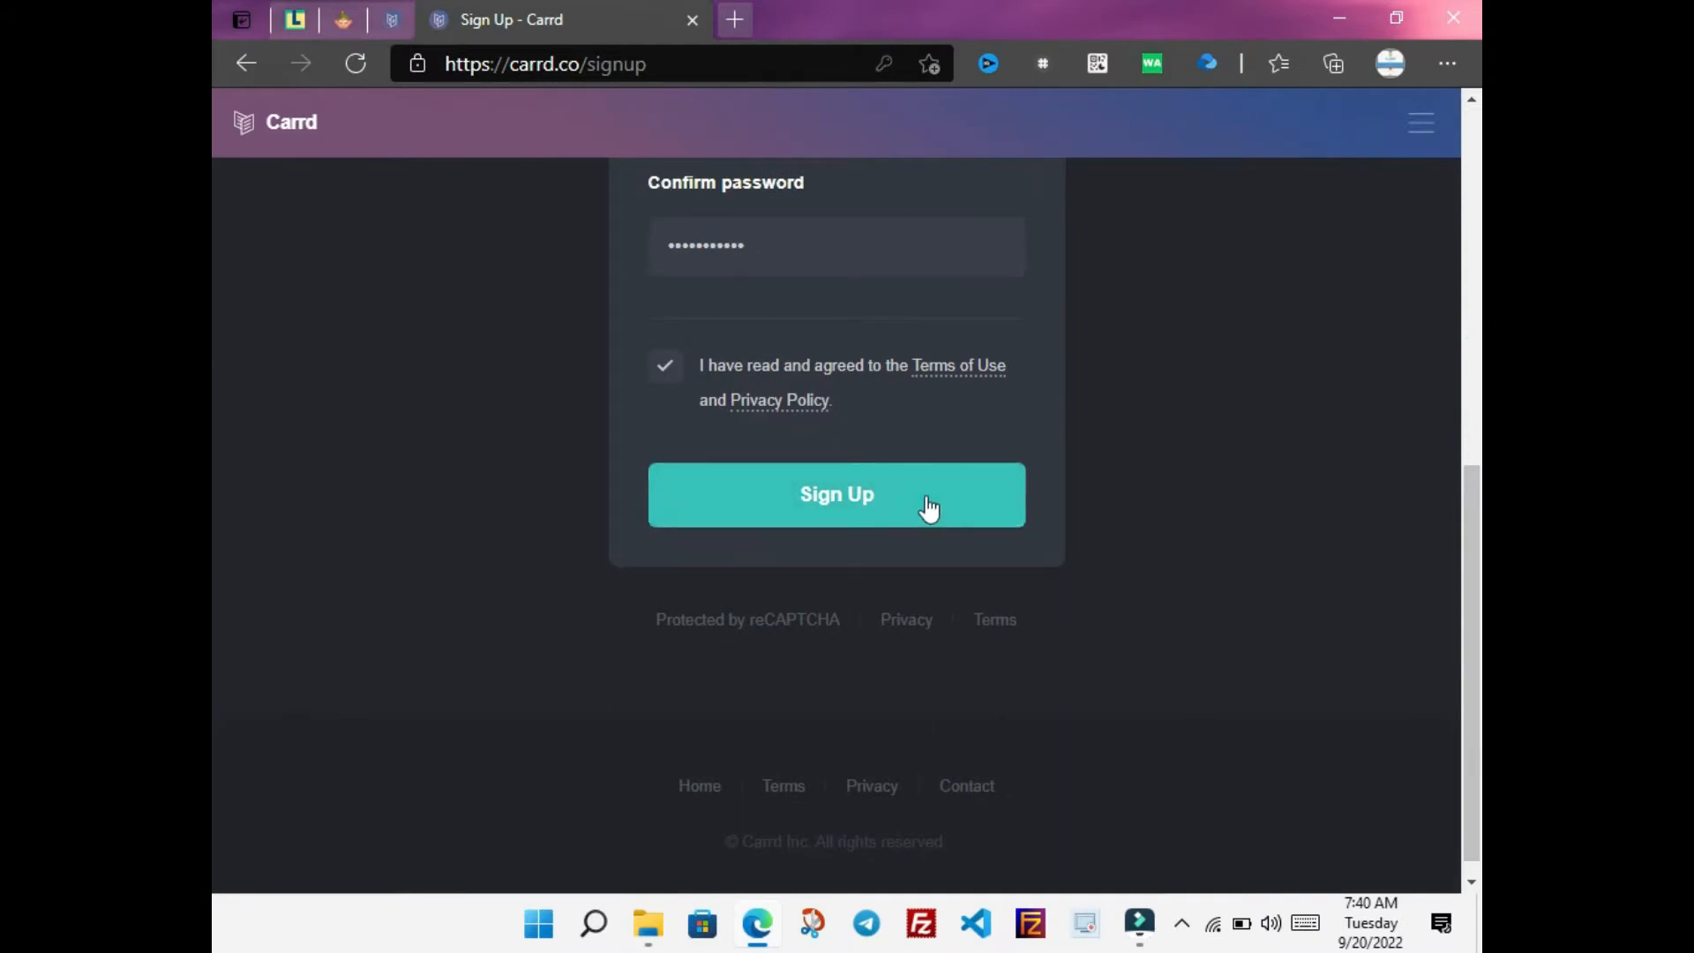
pyautogui.scroll(1, 210, 582)
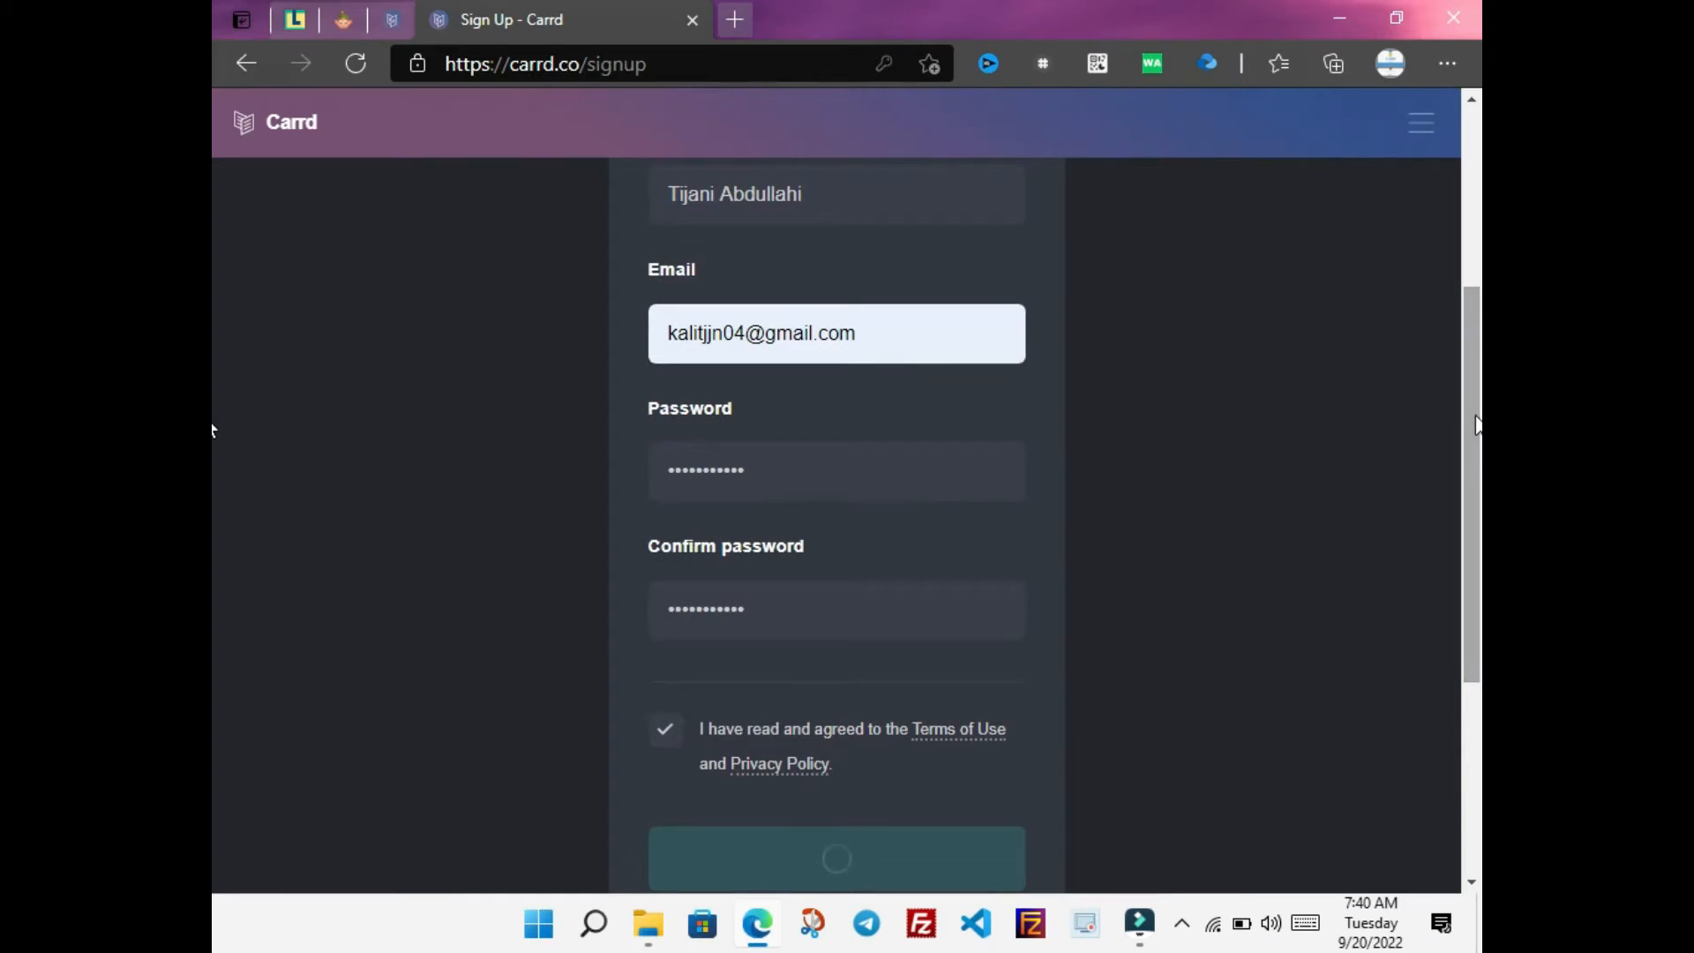
pyautogui.moveTo(1476, 416); pyautogui.dragTo(1477, 456)
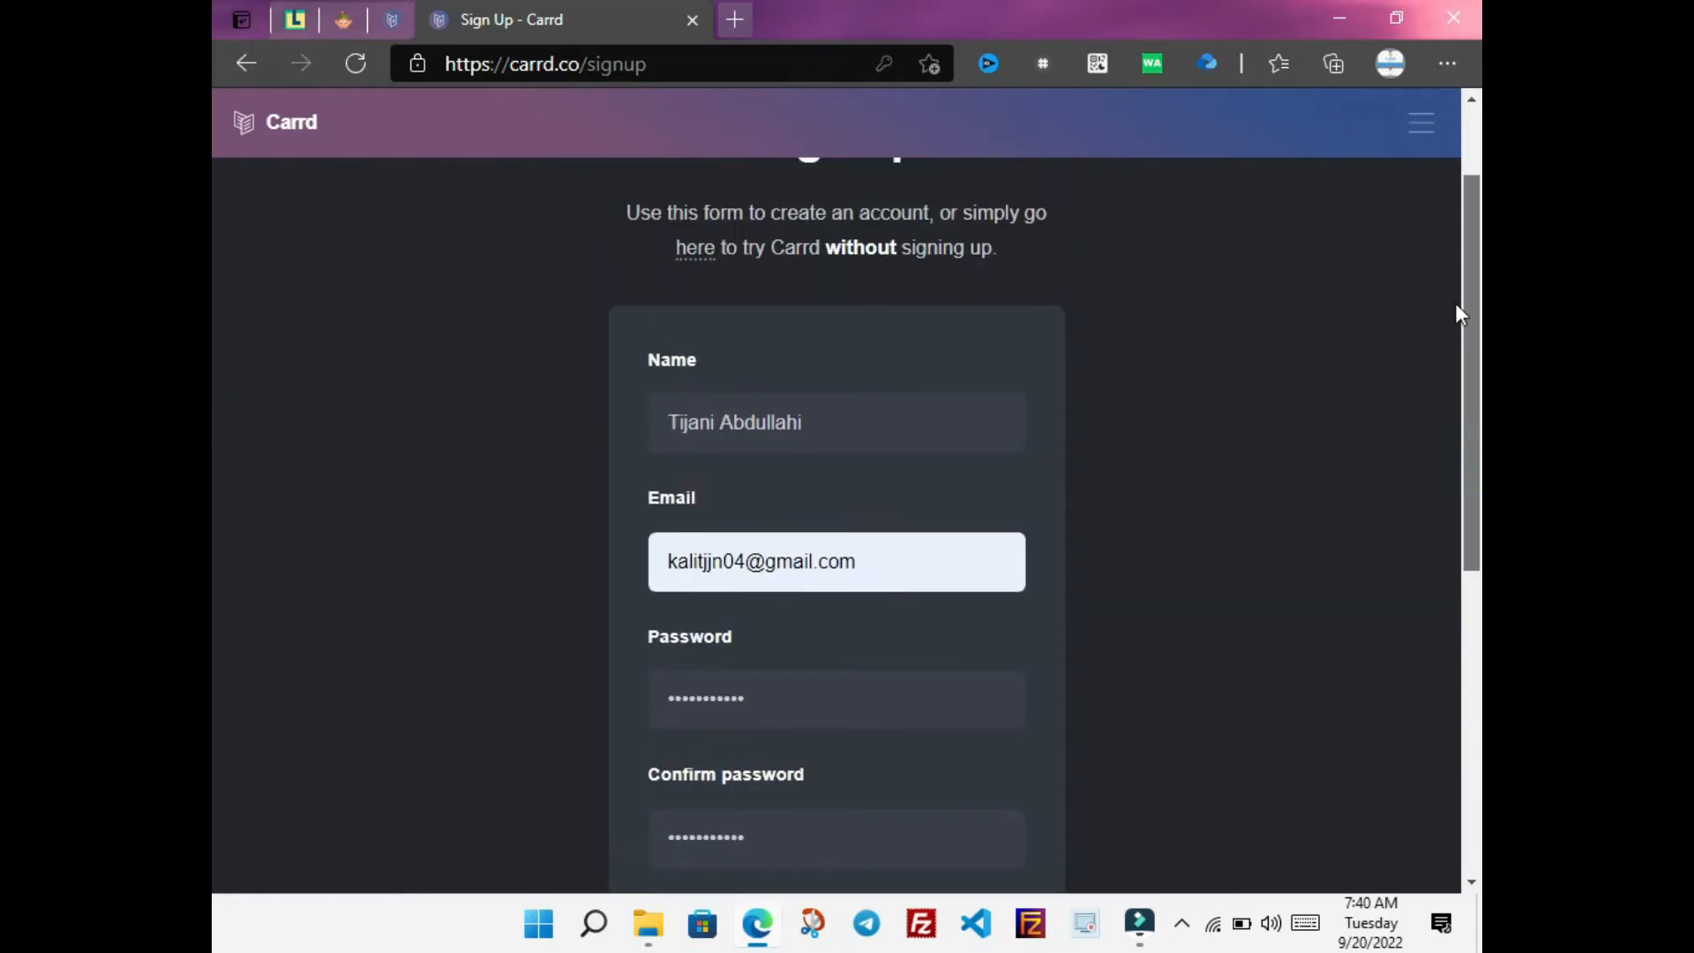
pyautogui.moveTo(1454, 309); pyautogui.dragTo(1447, 284)
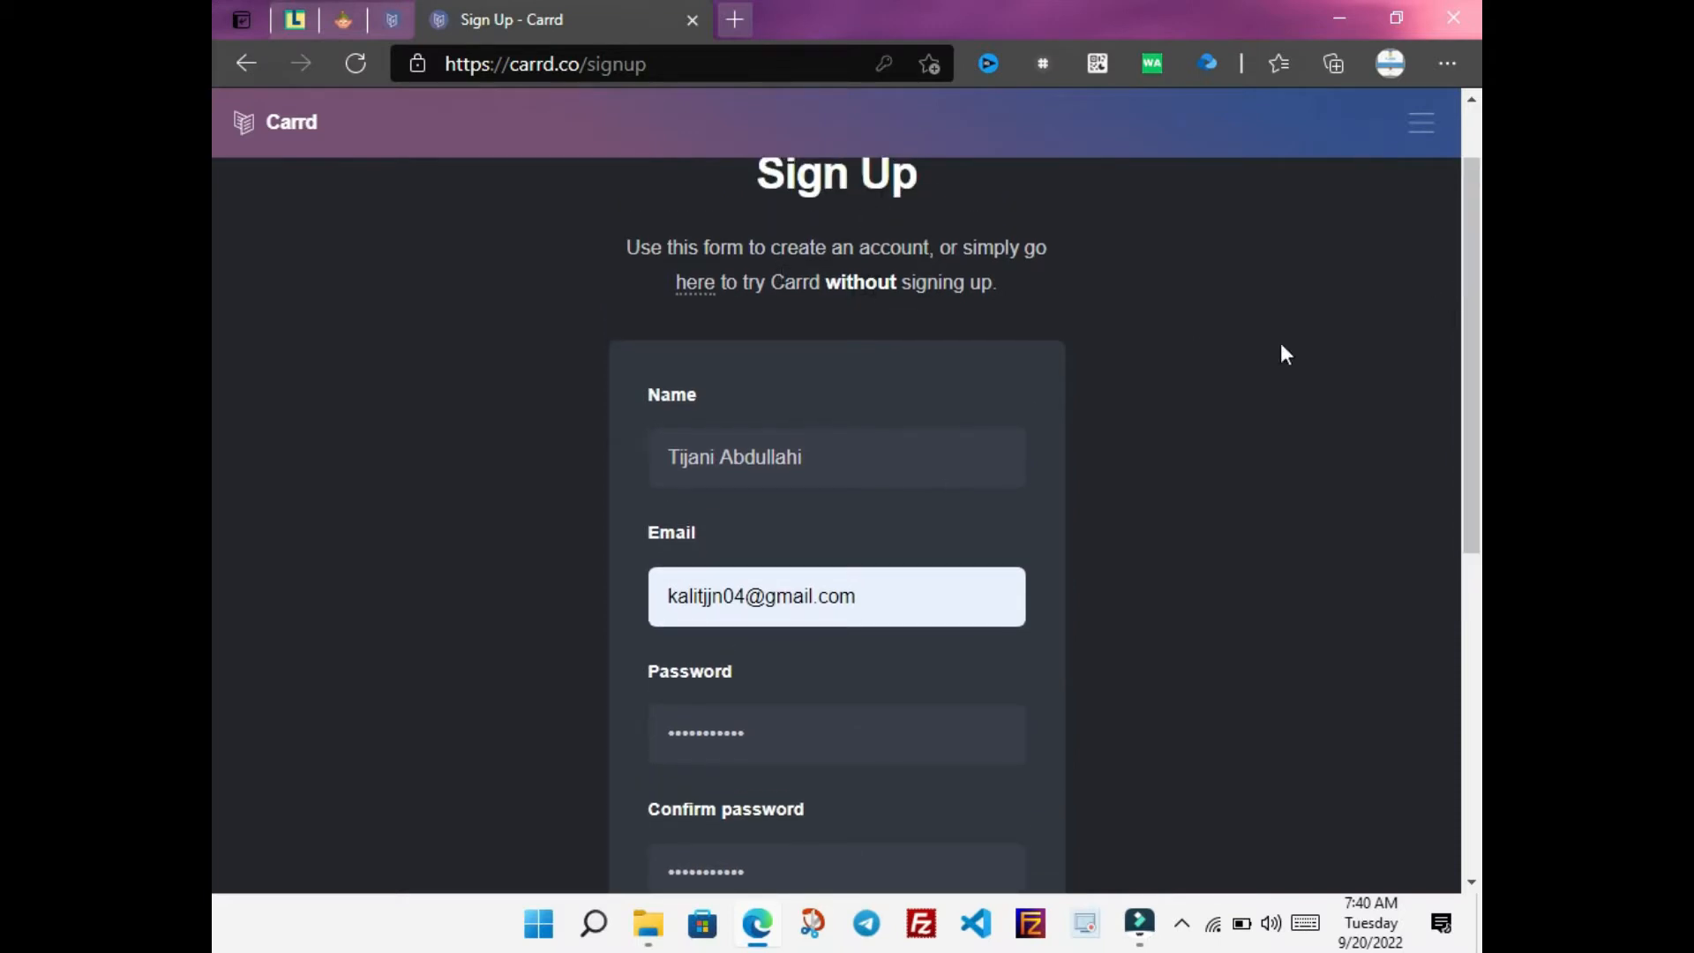
pyautogui.moveTo(1480, 332); pyautogui.dragTo(1480, 560)
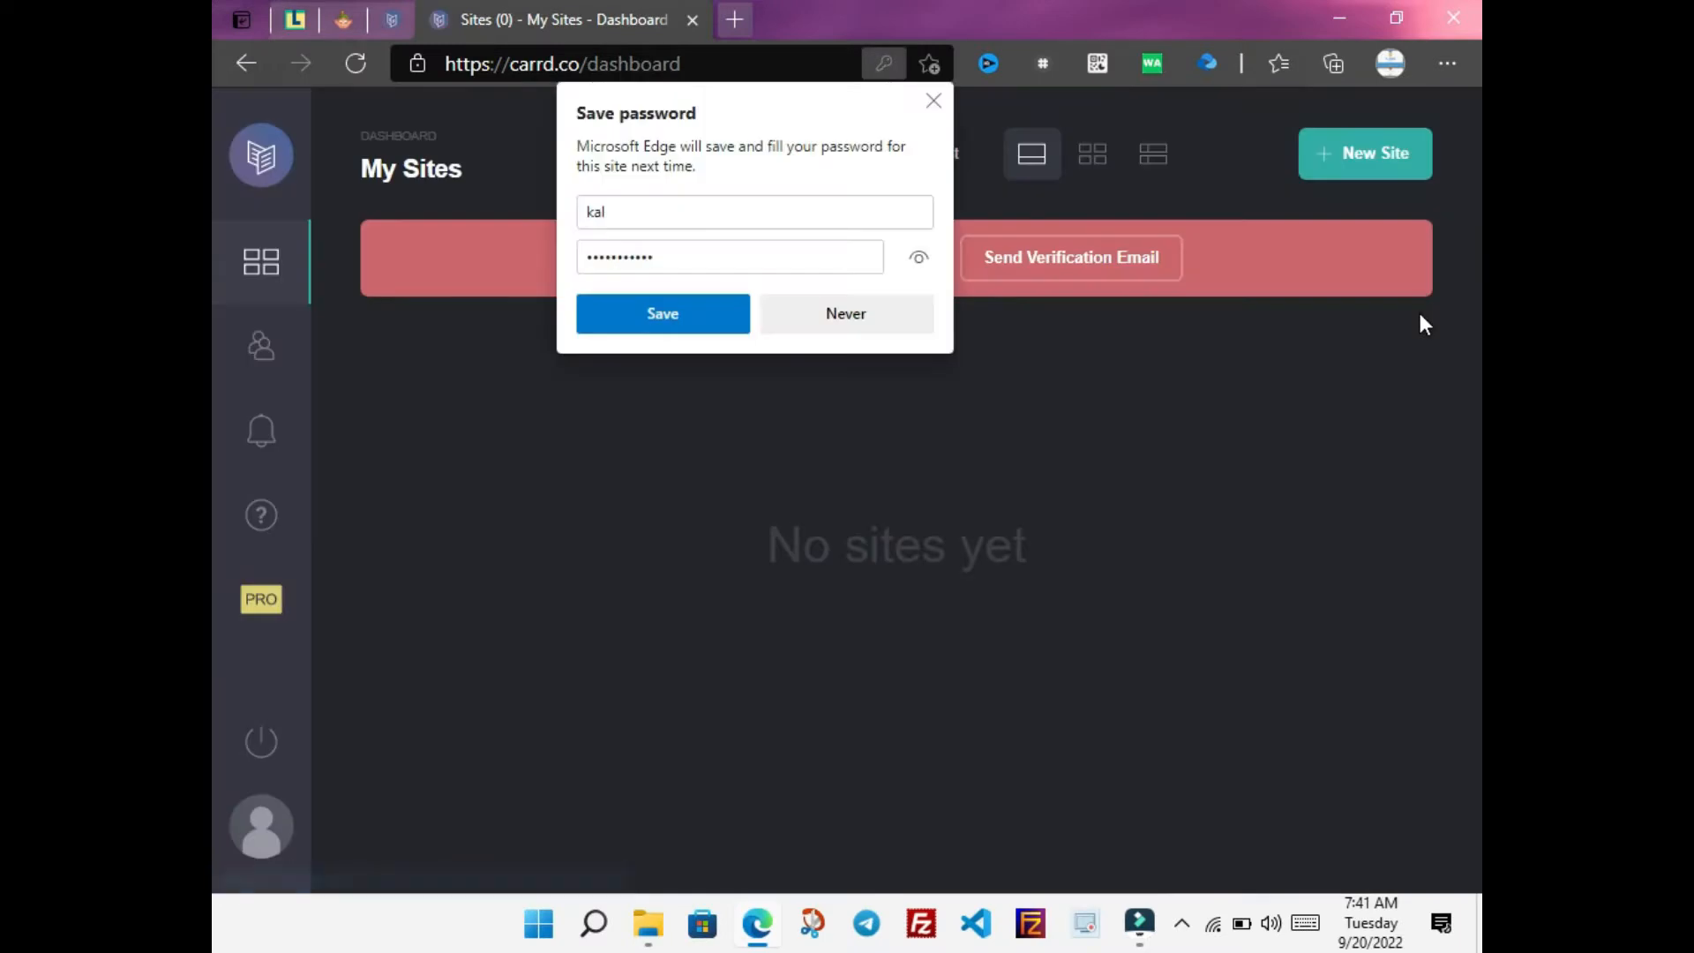
# Save the login password in Edge and send the Carrd verification email
pyautogui.click(693, 323)
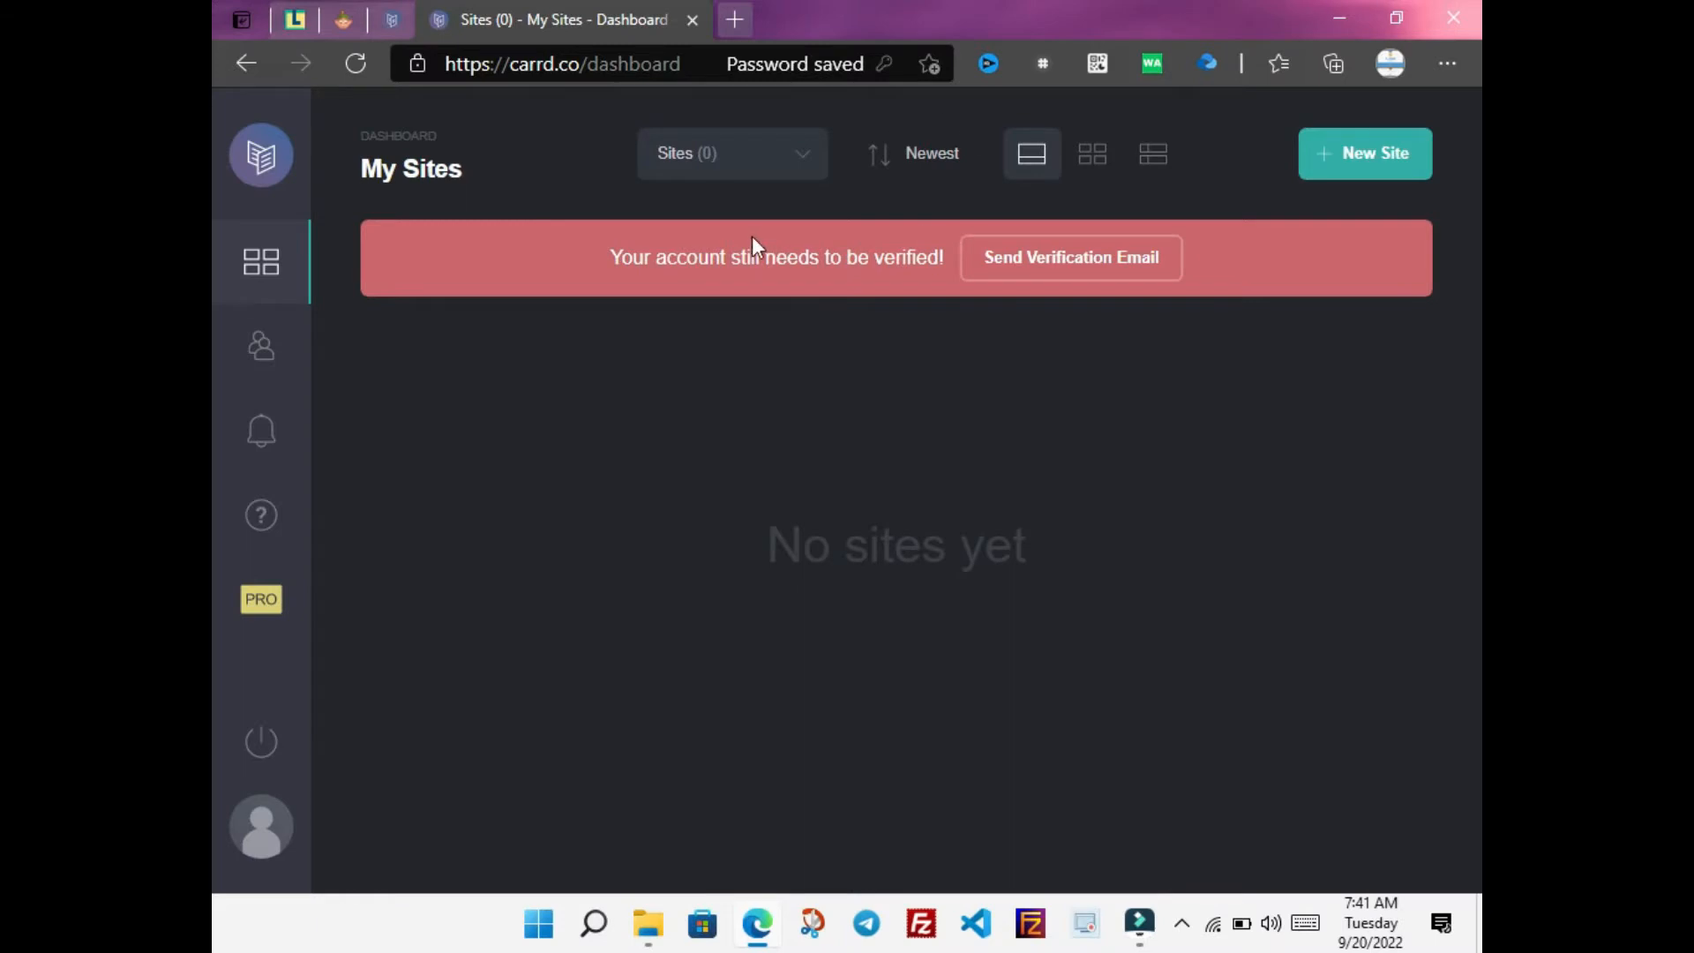
pyautogui.click(1048, 259)
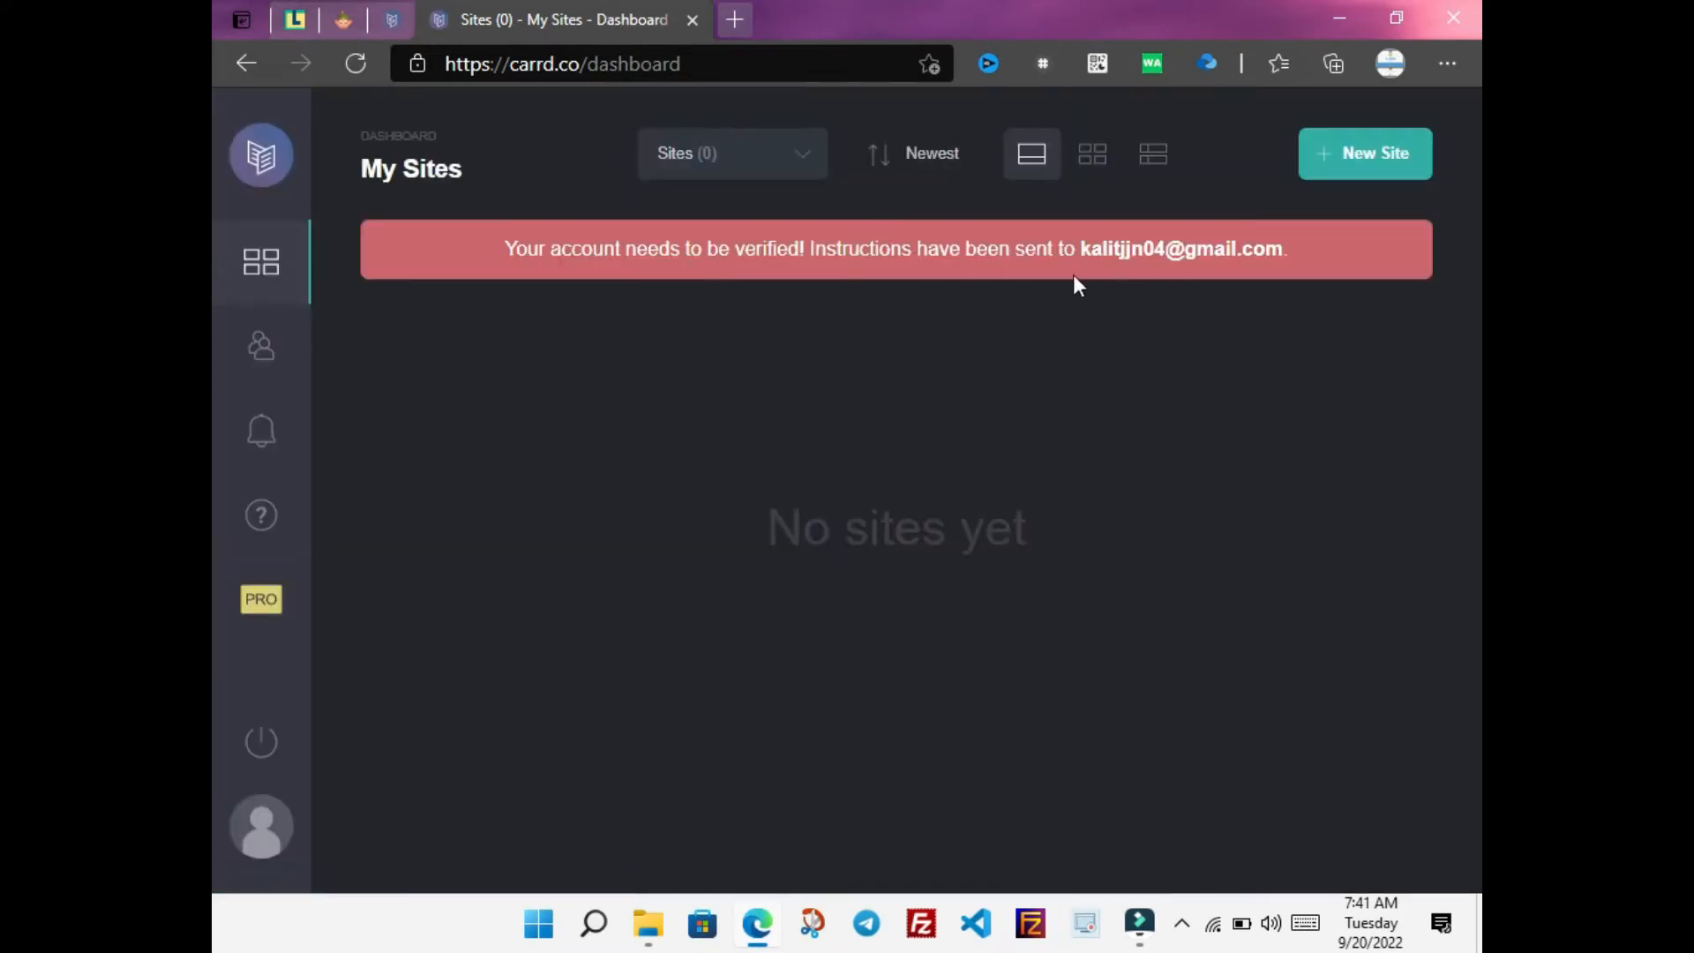
# Open Gmail in a new tab, switch to the sign-up account, and open the Carrd email
pyautogui.click(738, 19)
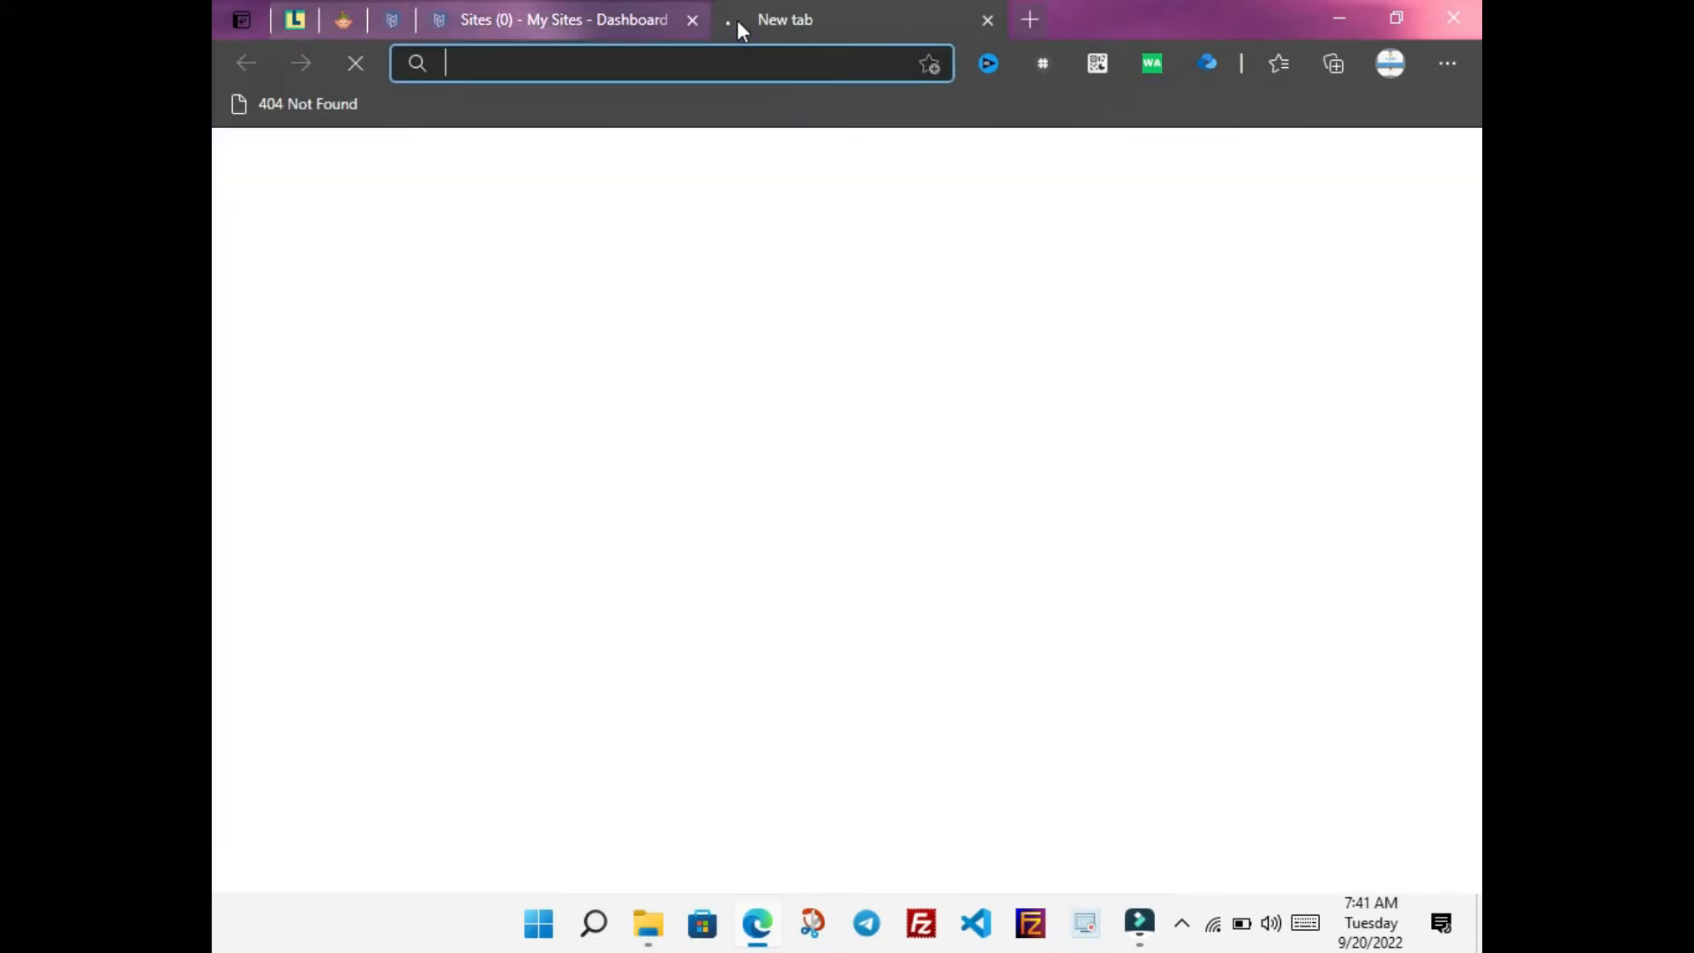
pyautogui.write('gma')
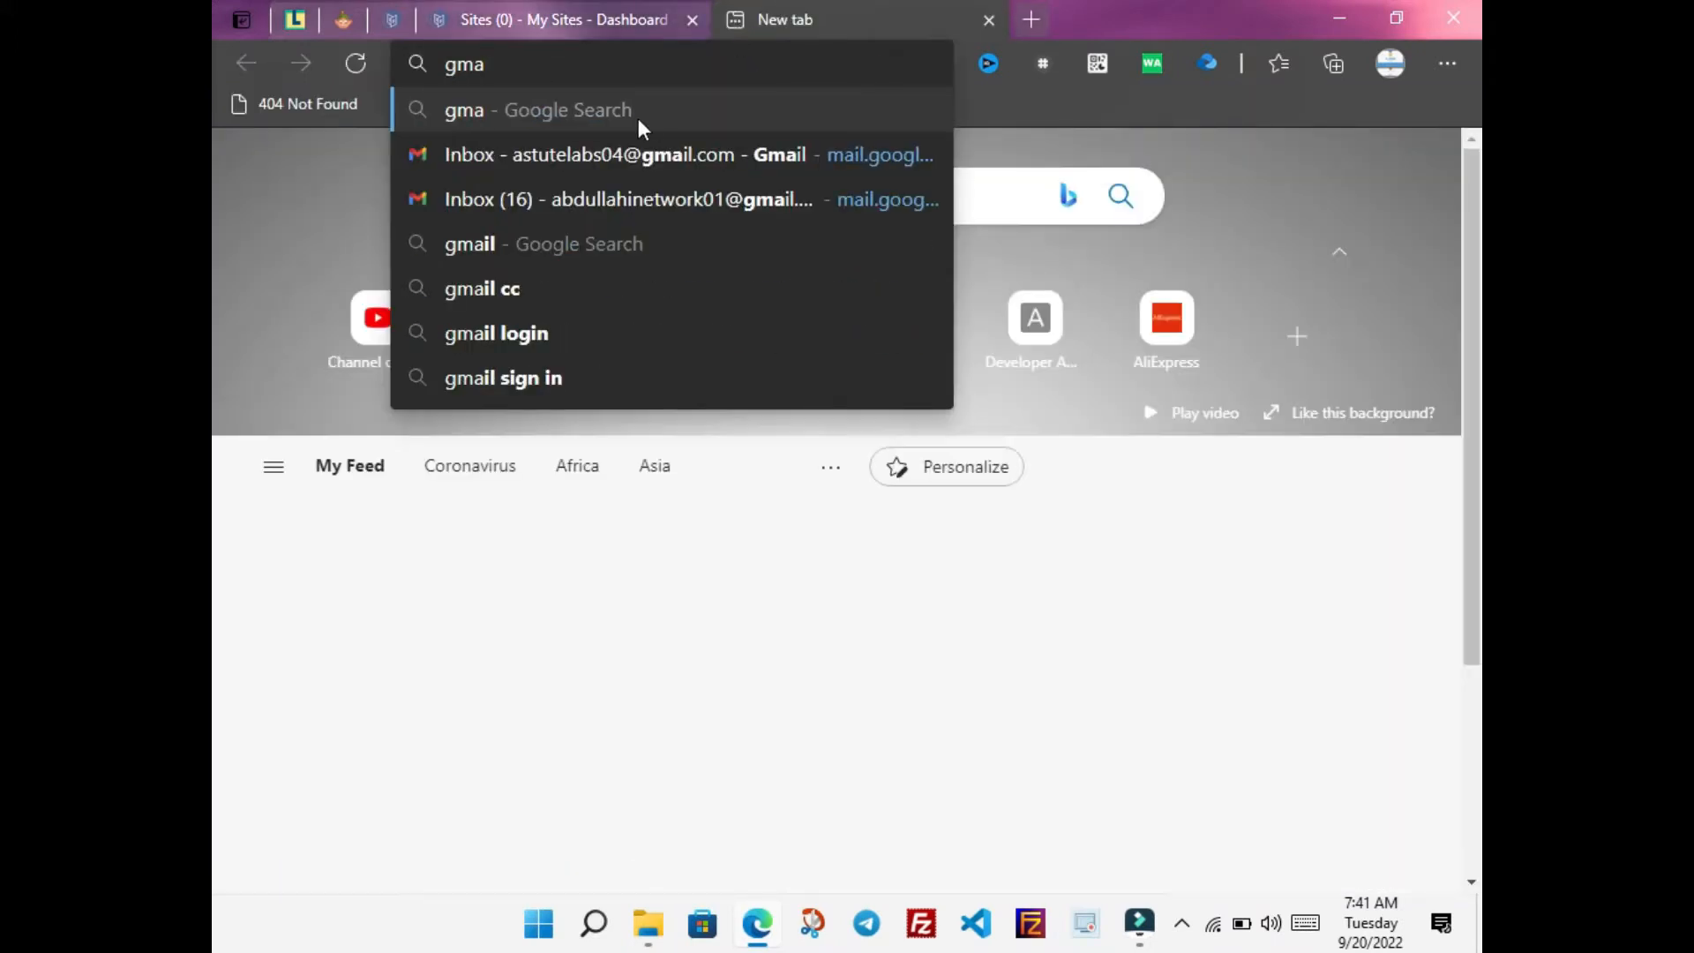
pyautogui.click(660, 201)
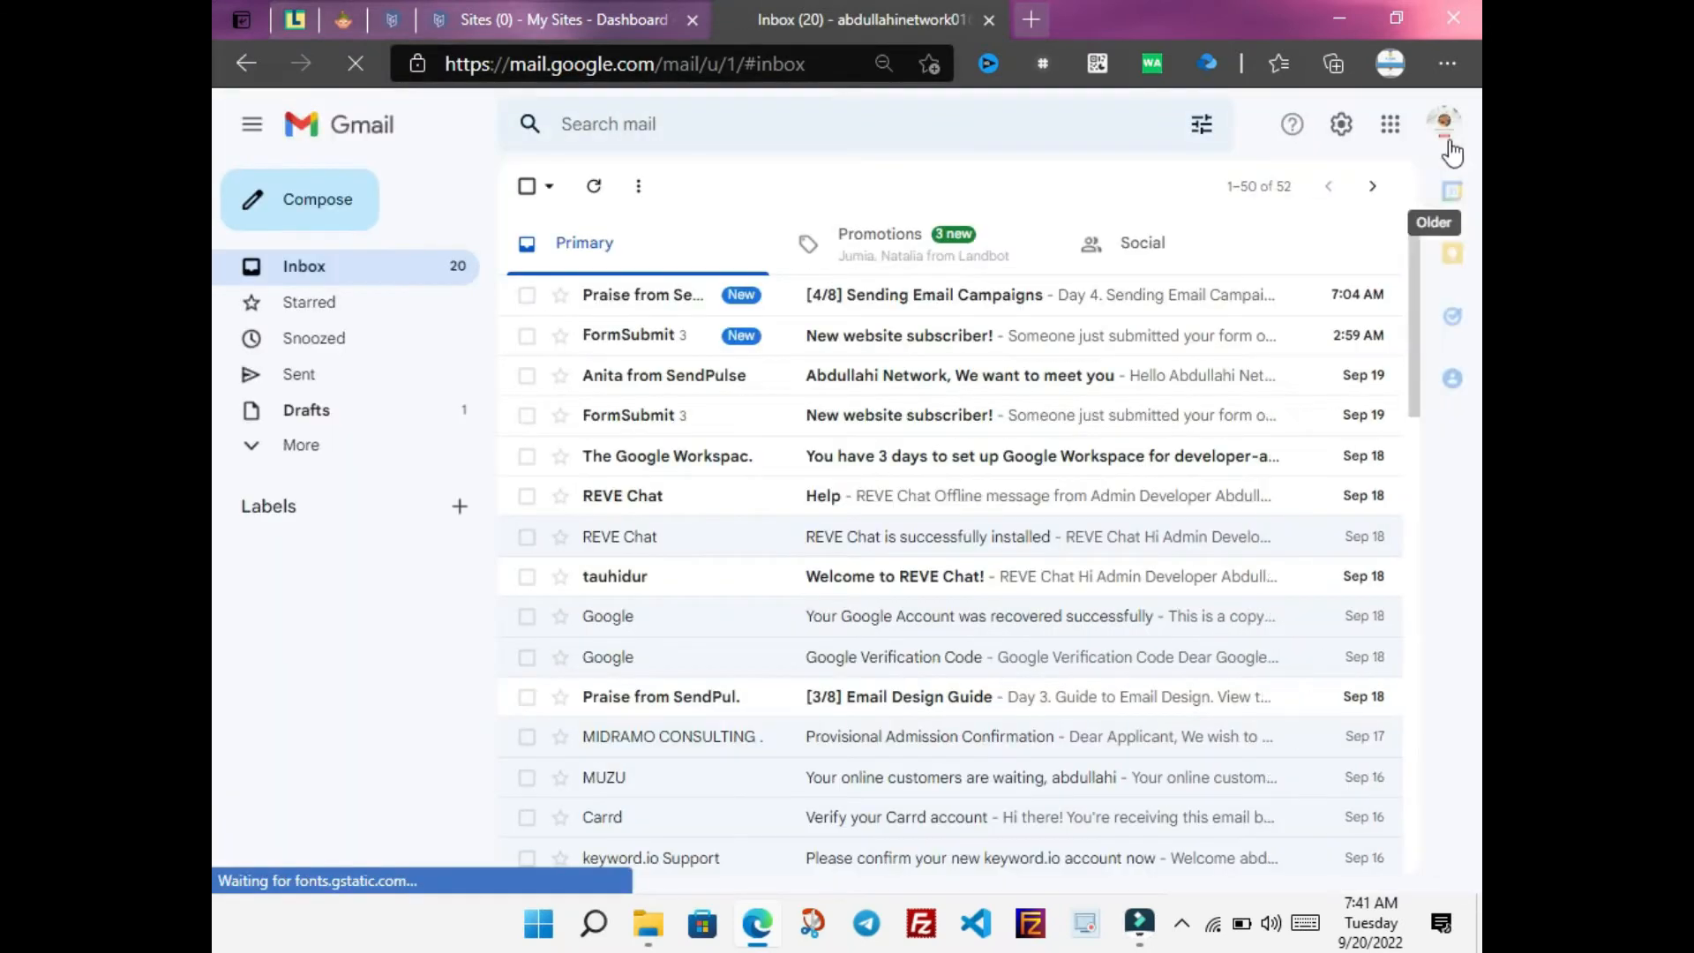
pyautogui.click(1442, 126)
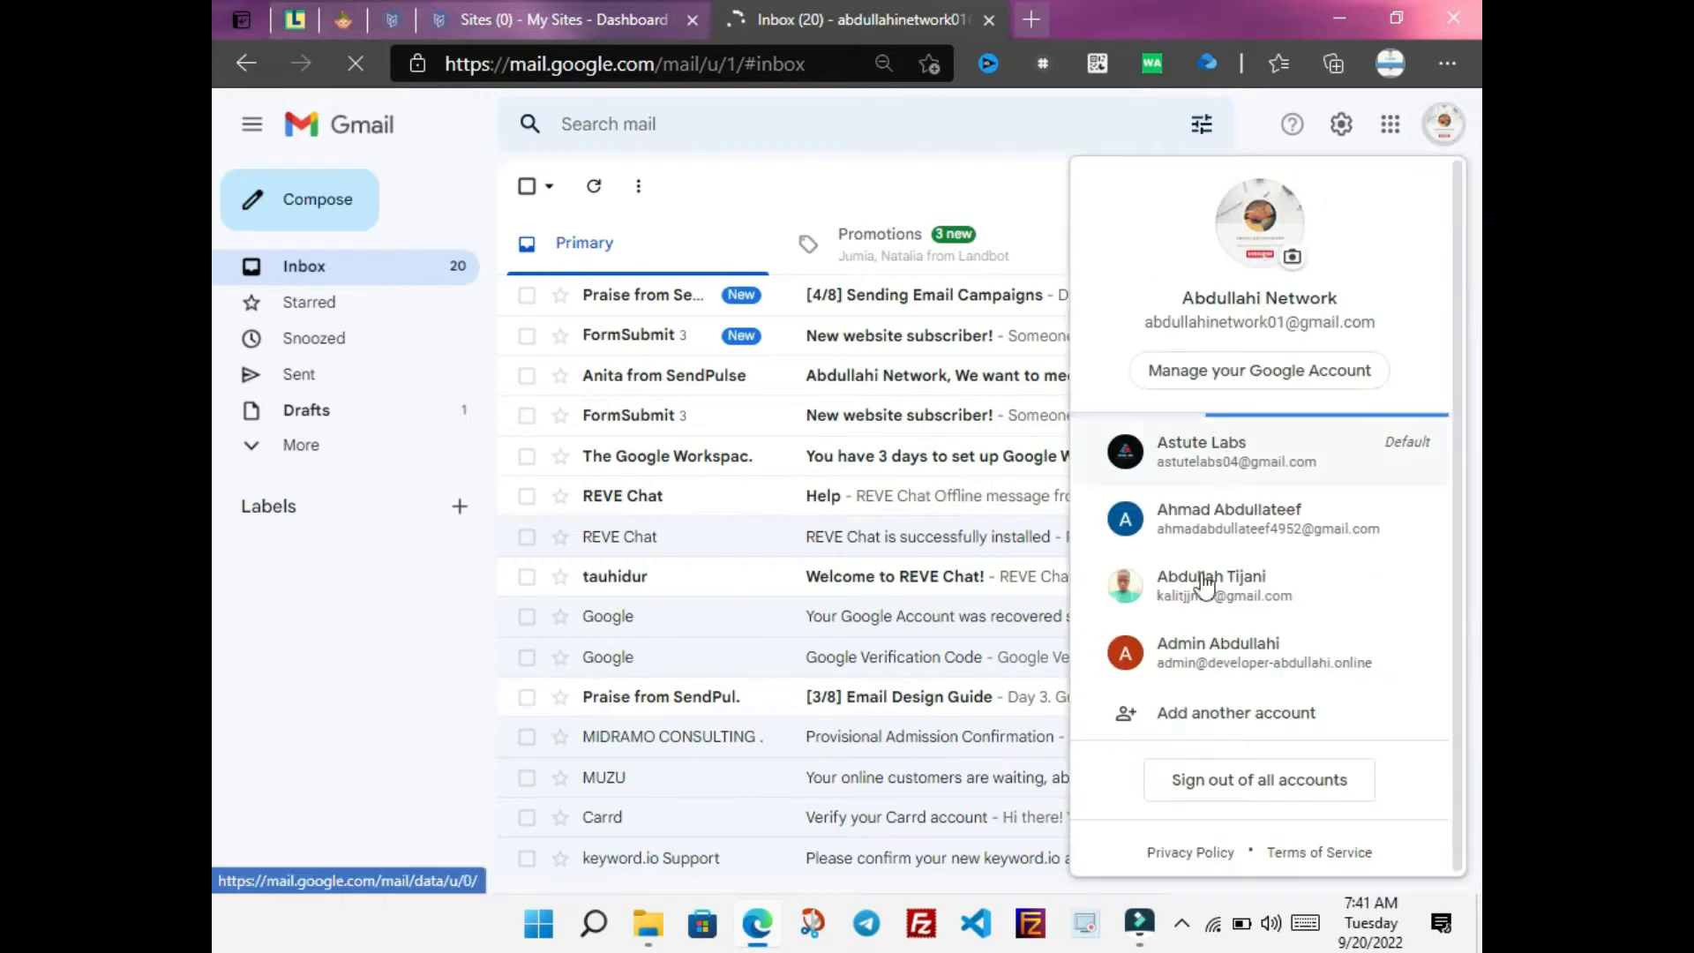
pyautogui.click(1196, 593)
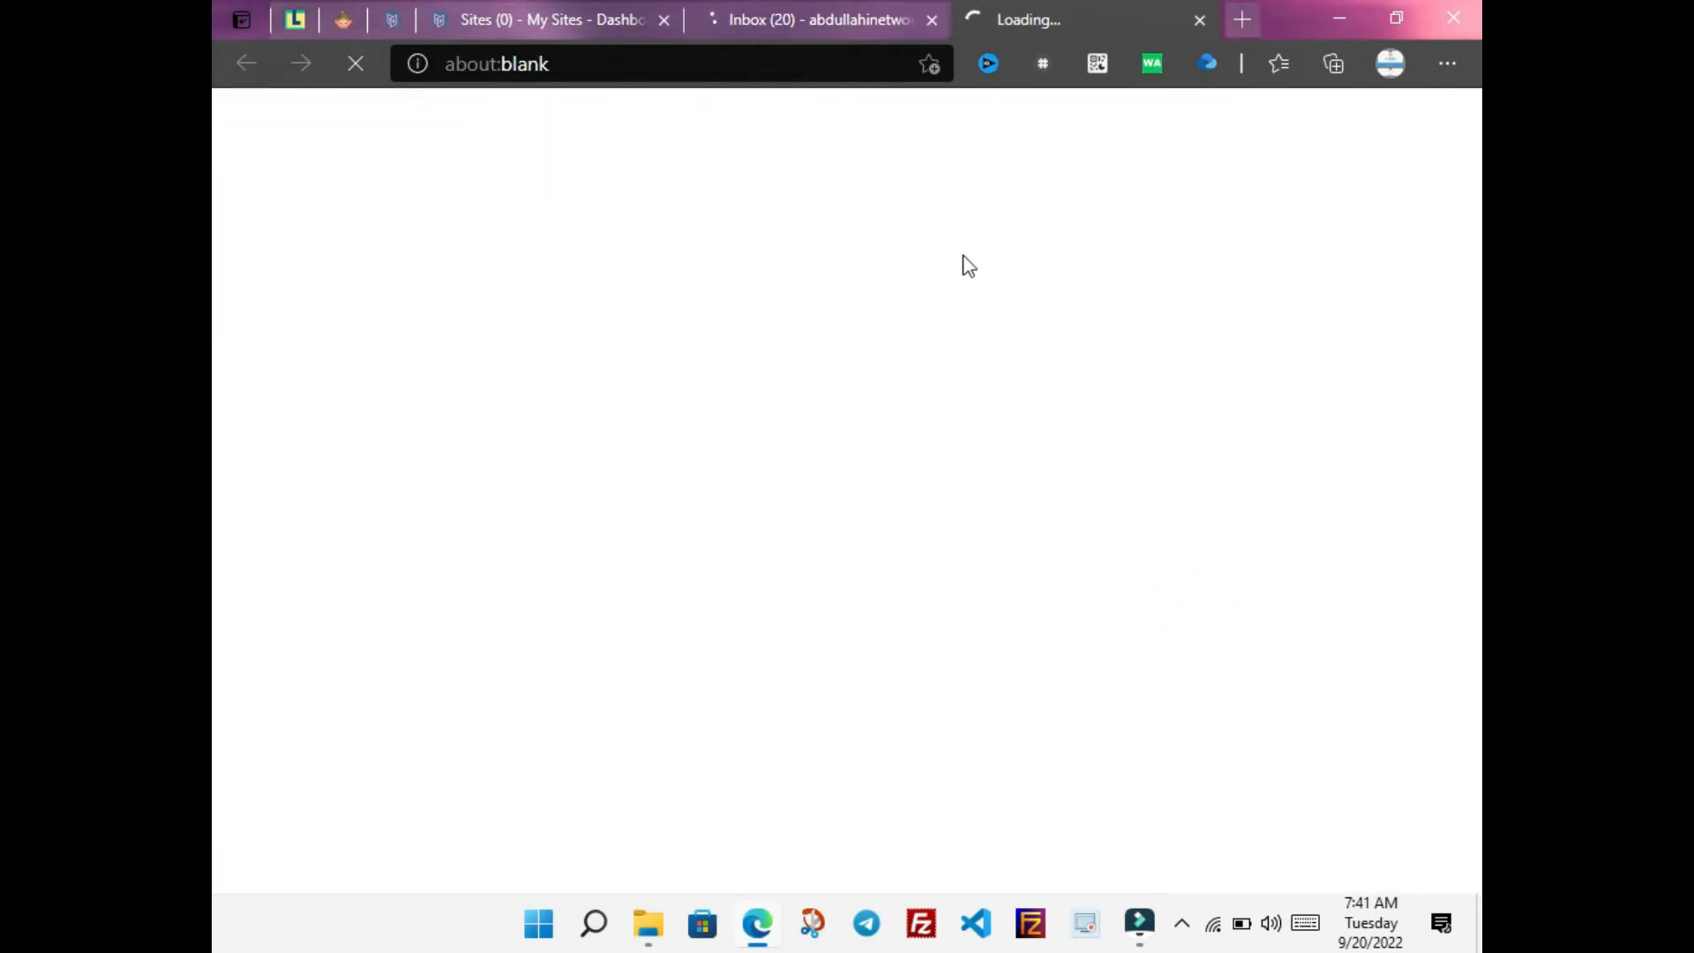
pyautogui.click(932, 20)
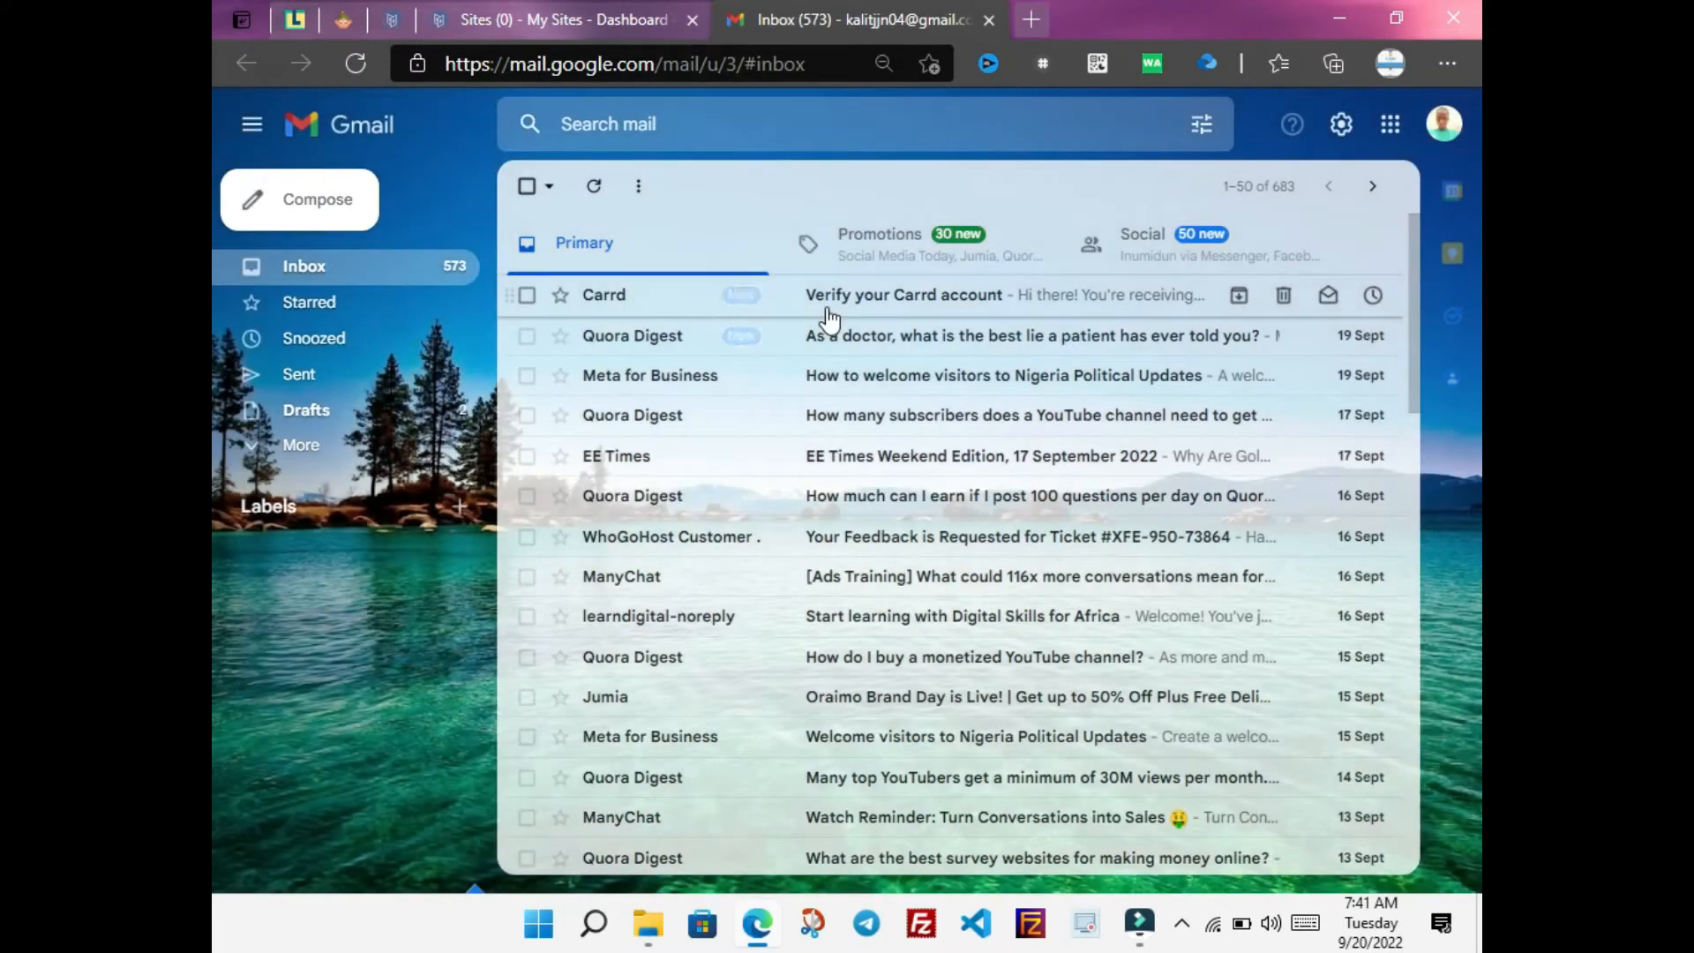
pyautogui.click(827, 310)
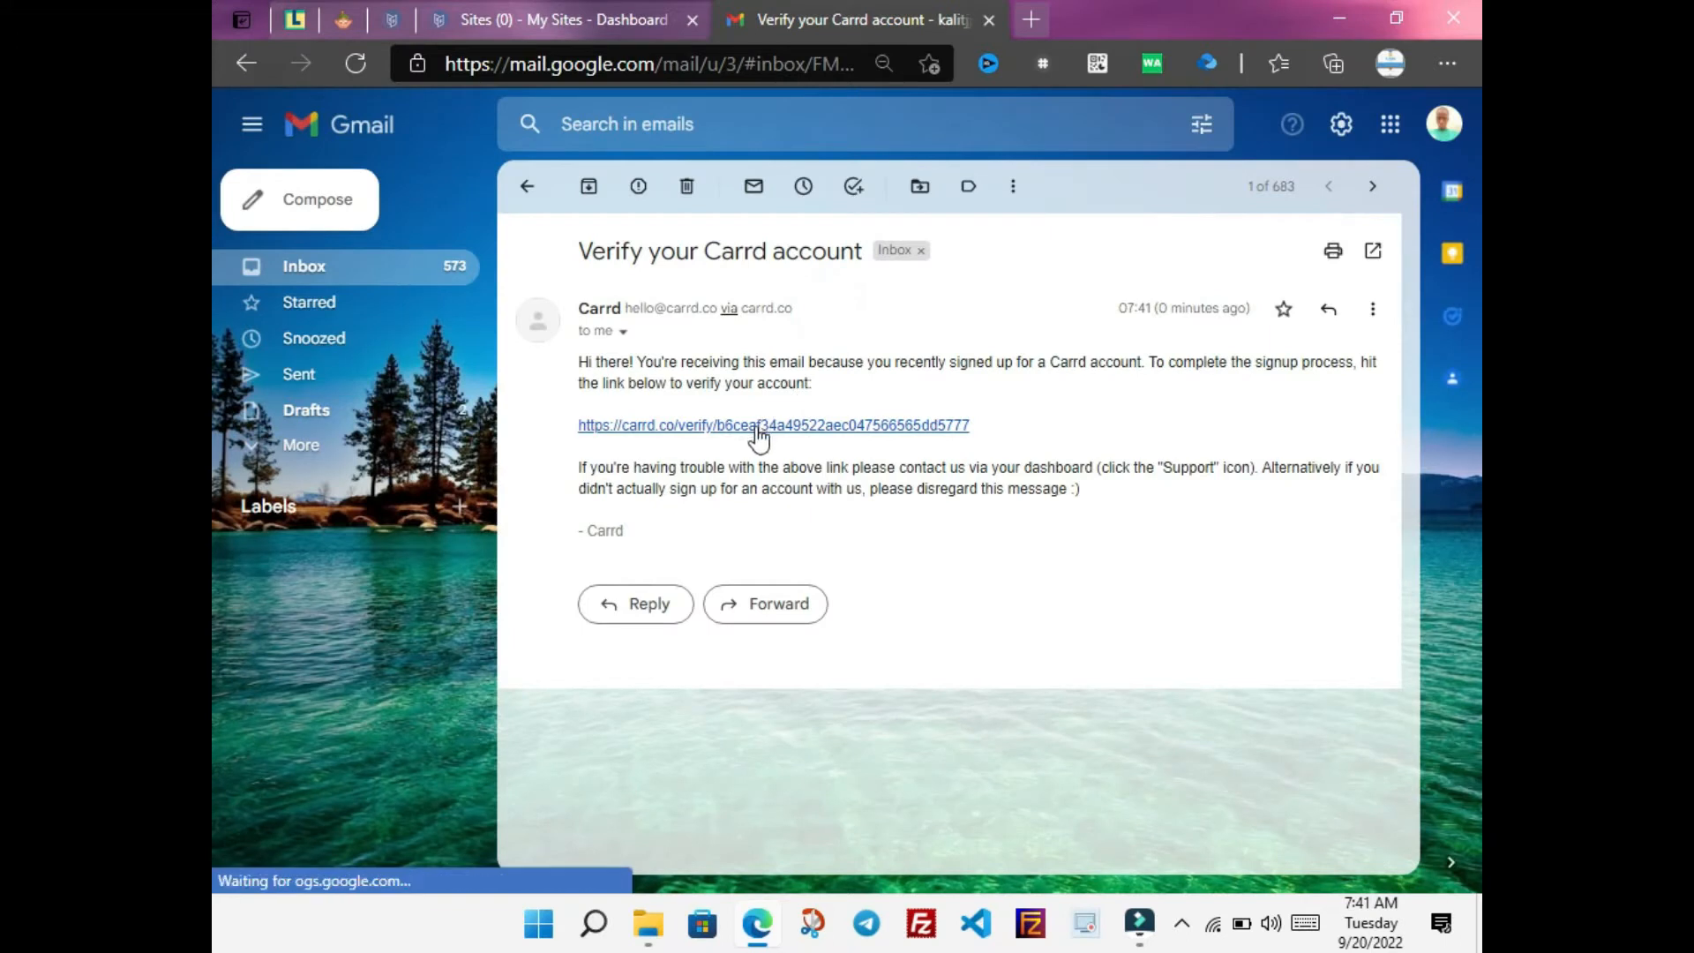
# Follow the email's verify link, confirm Verify Account, close Gmail, and dismiss the Done! message
pyautogui.click(757, 429)
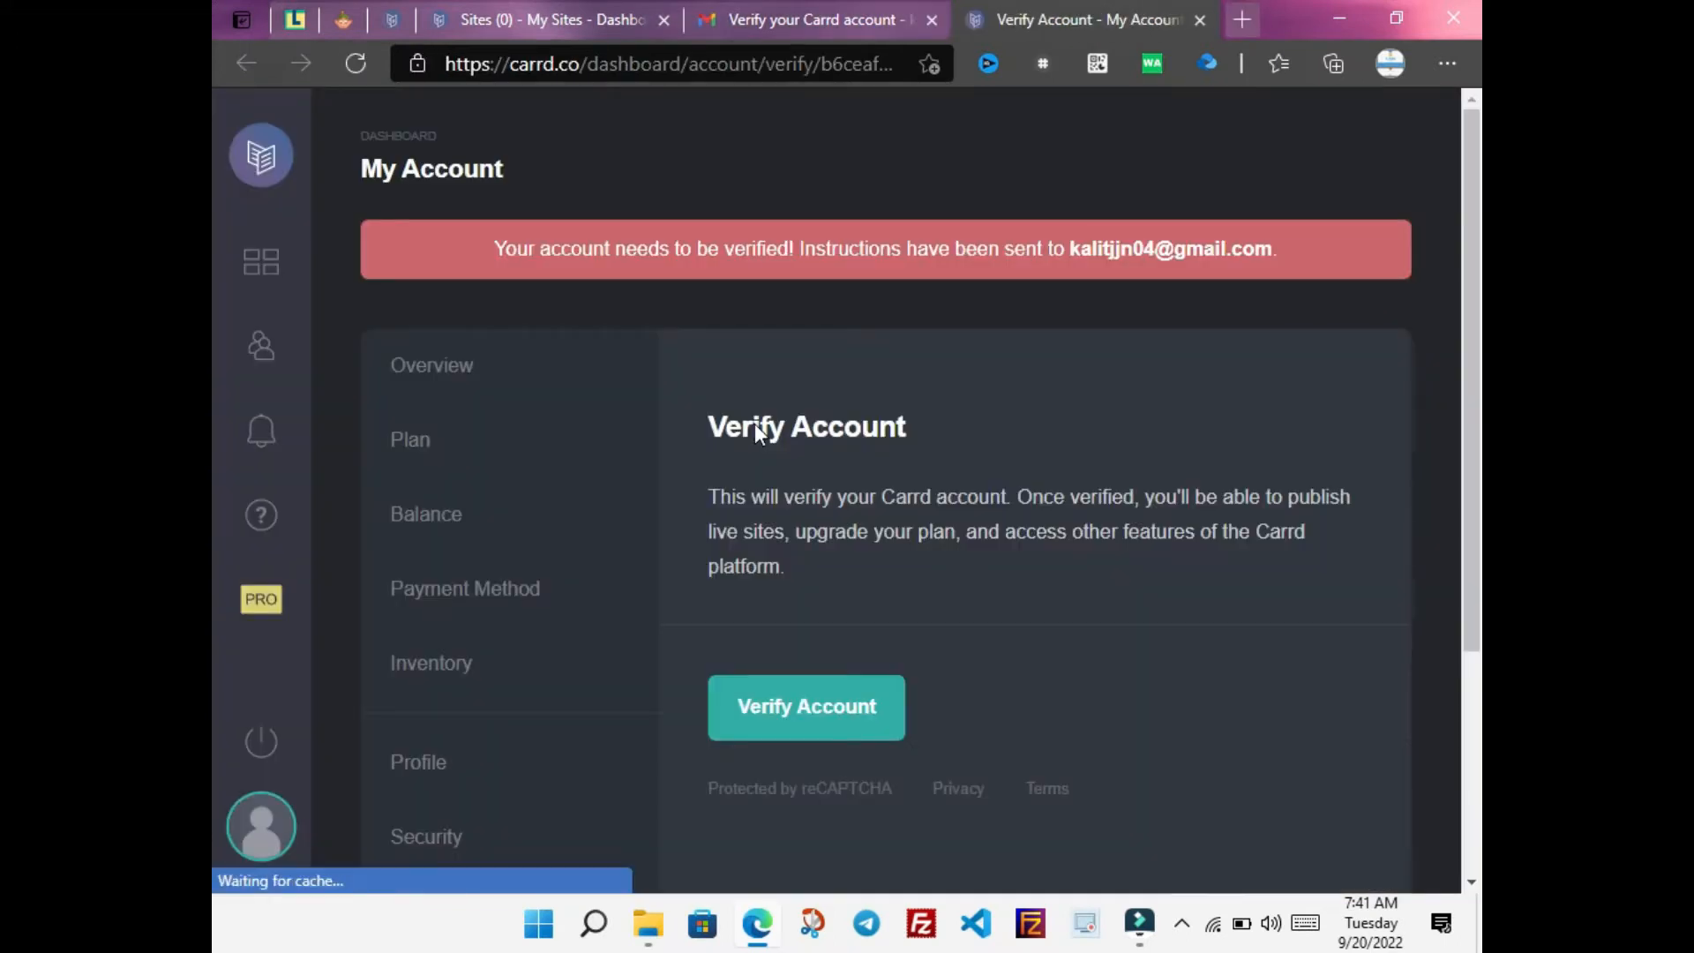
pyautogui.click(772, 729)
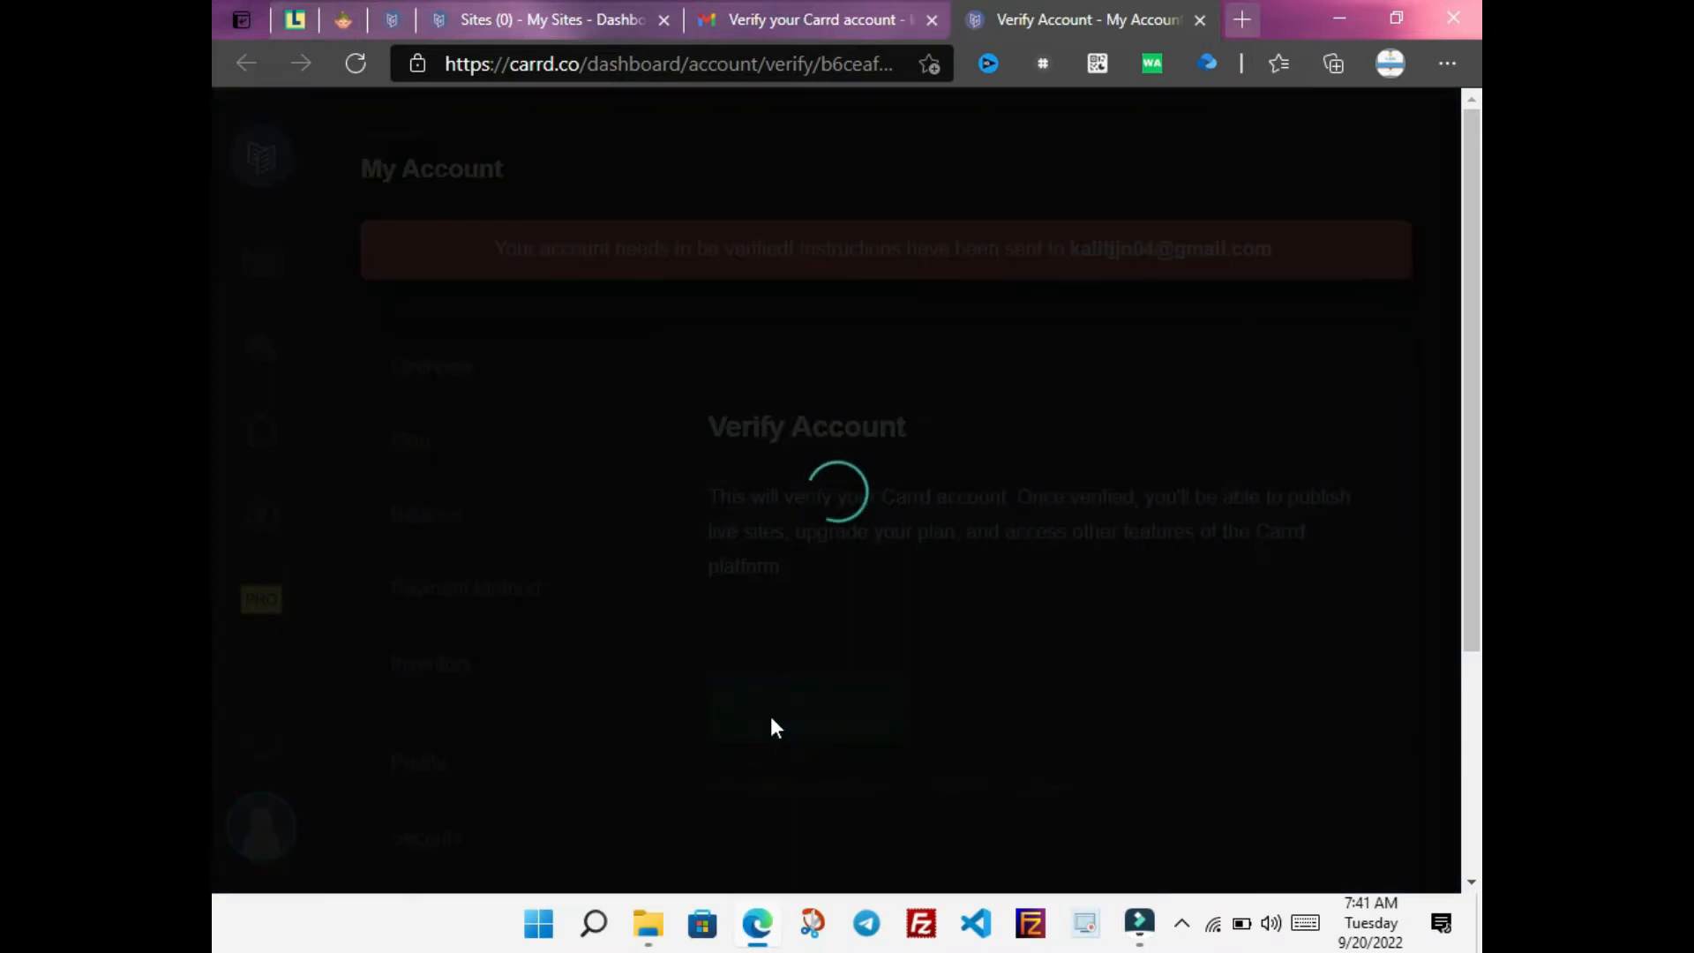
pyautogui.click(932, 19)
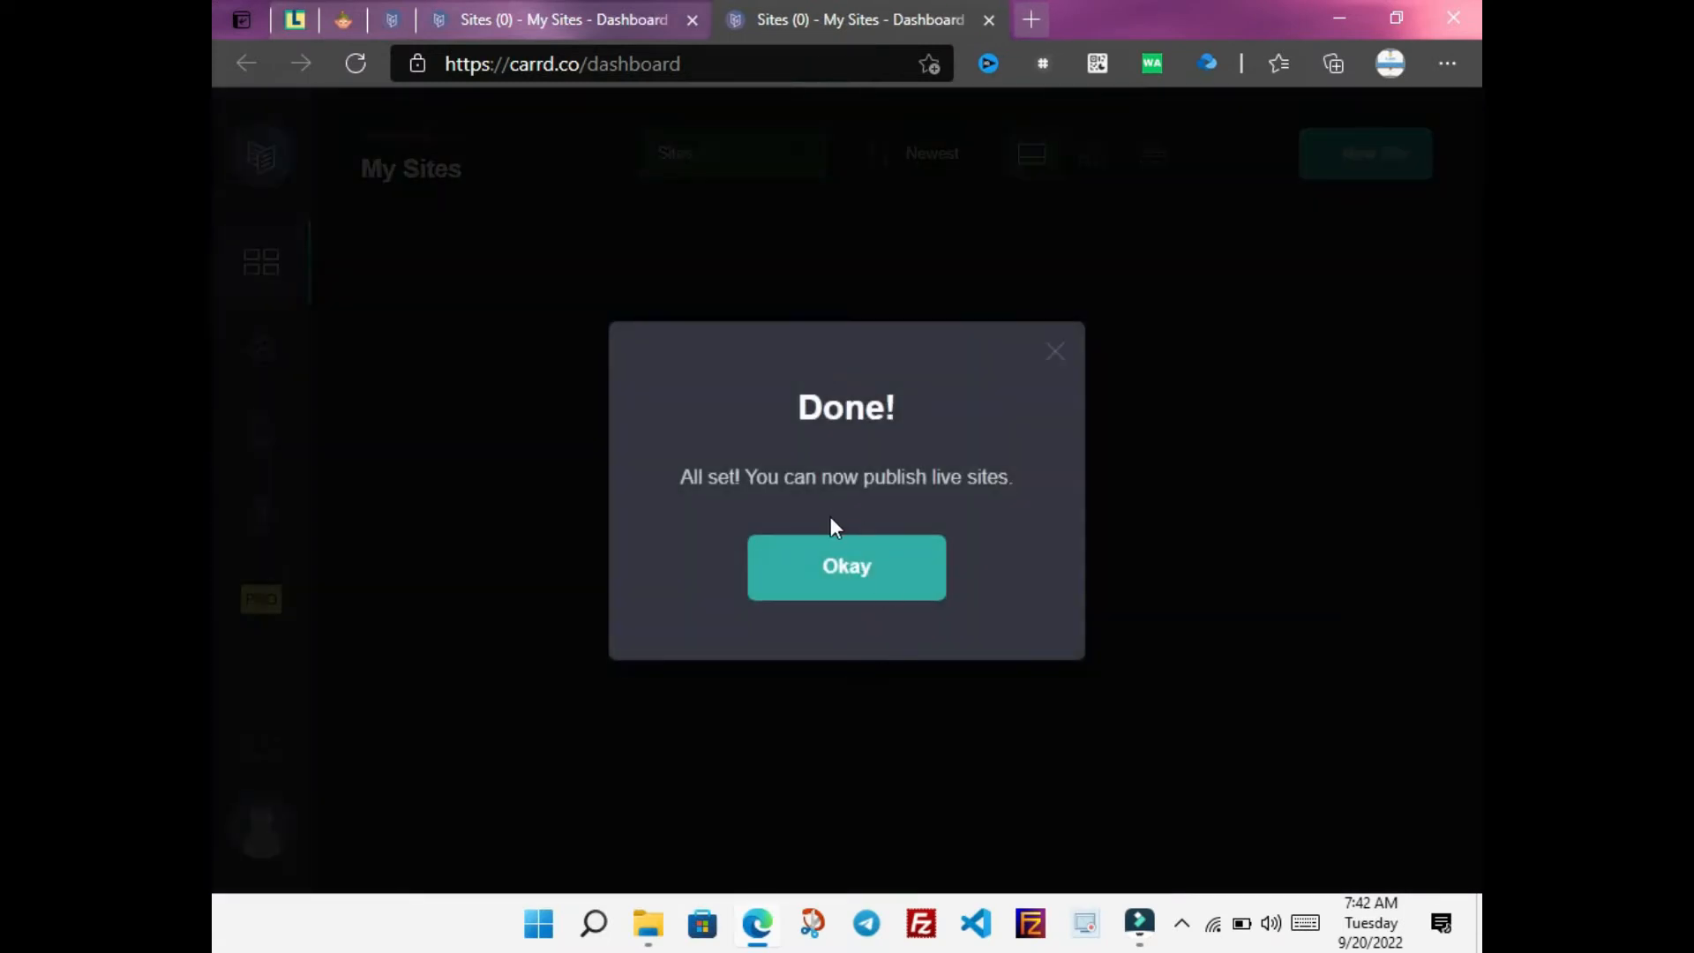
pyautogui.click(847, 569)
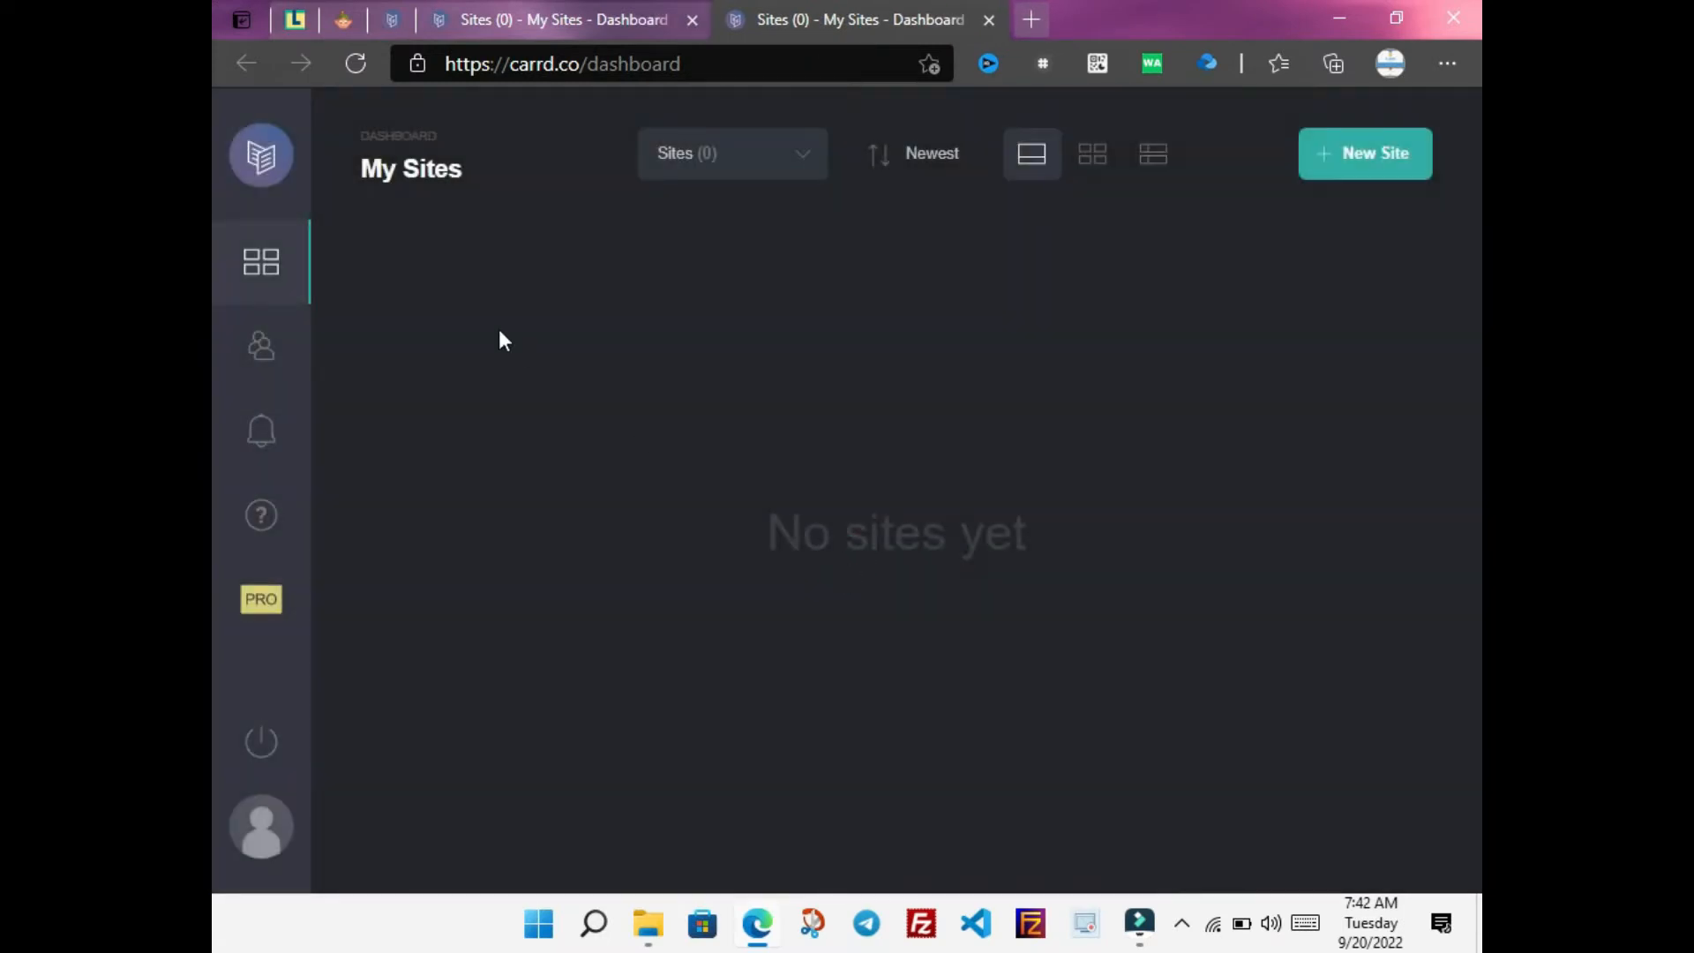
# Start a New Site from My Sites and browse the Choose a Starting Point templates
pyautogui.click(1362, 179)
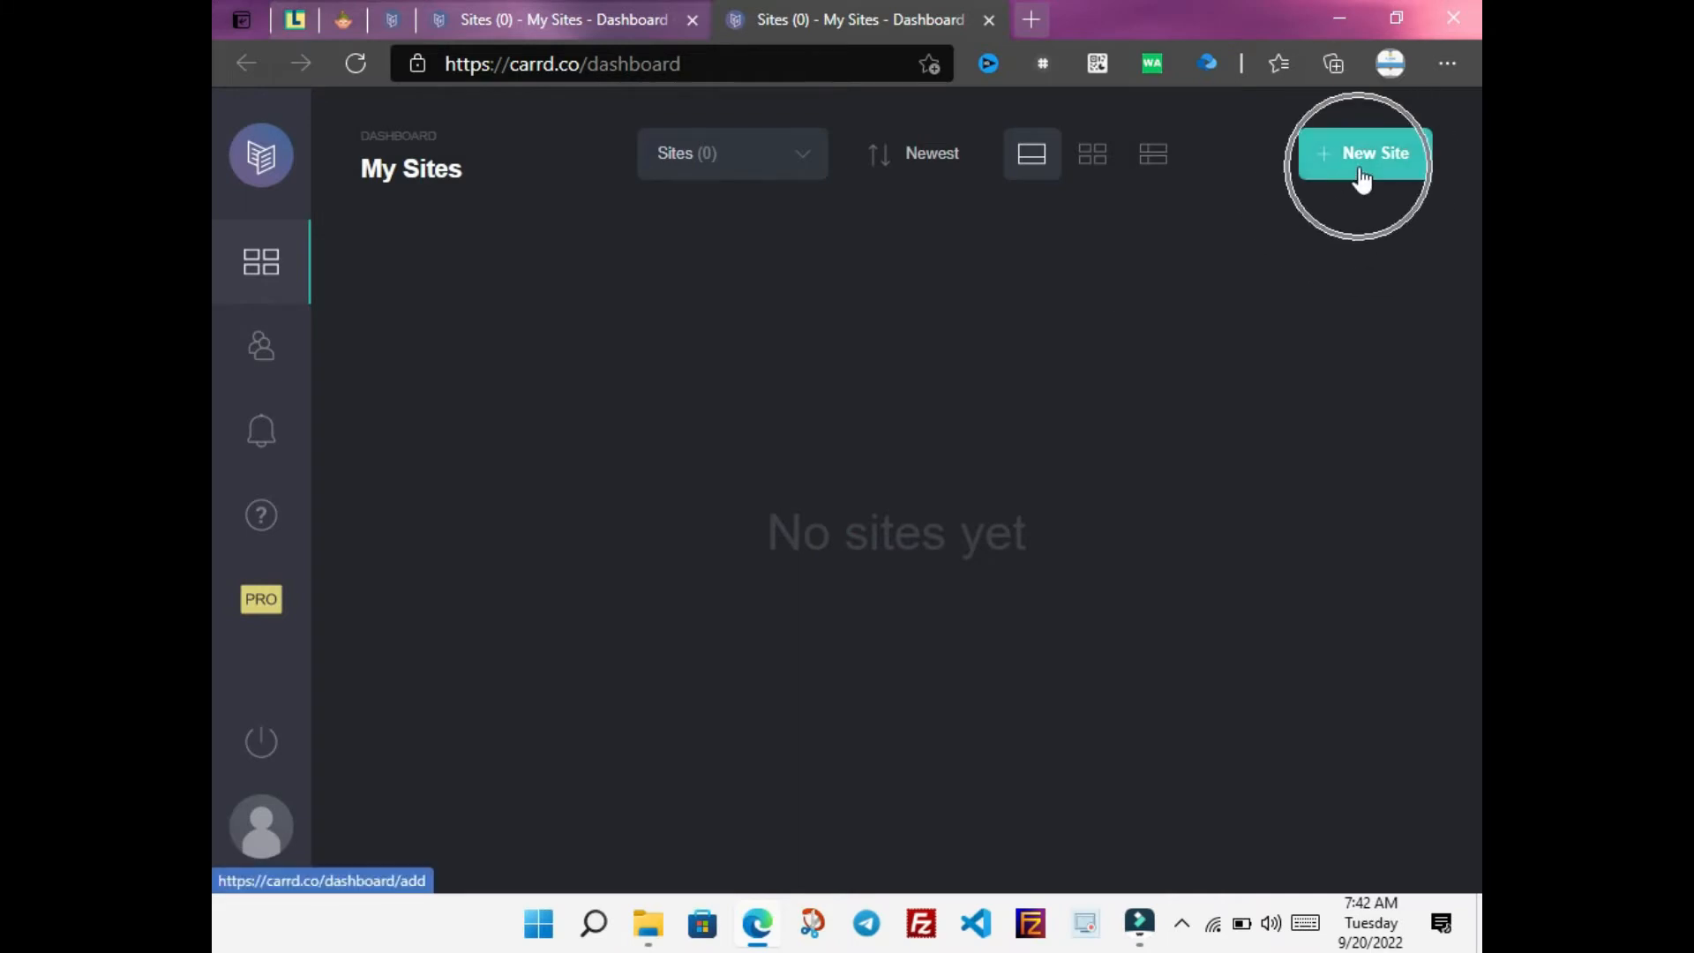
pyautogui.click(1351, 170)
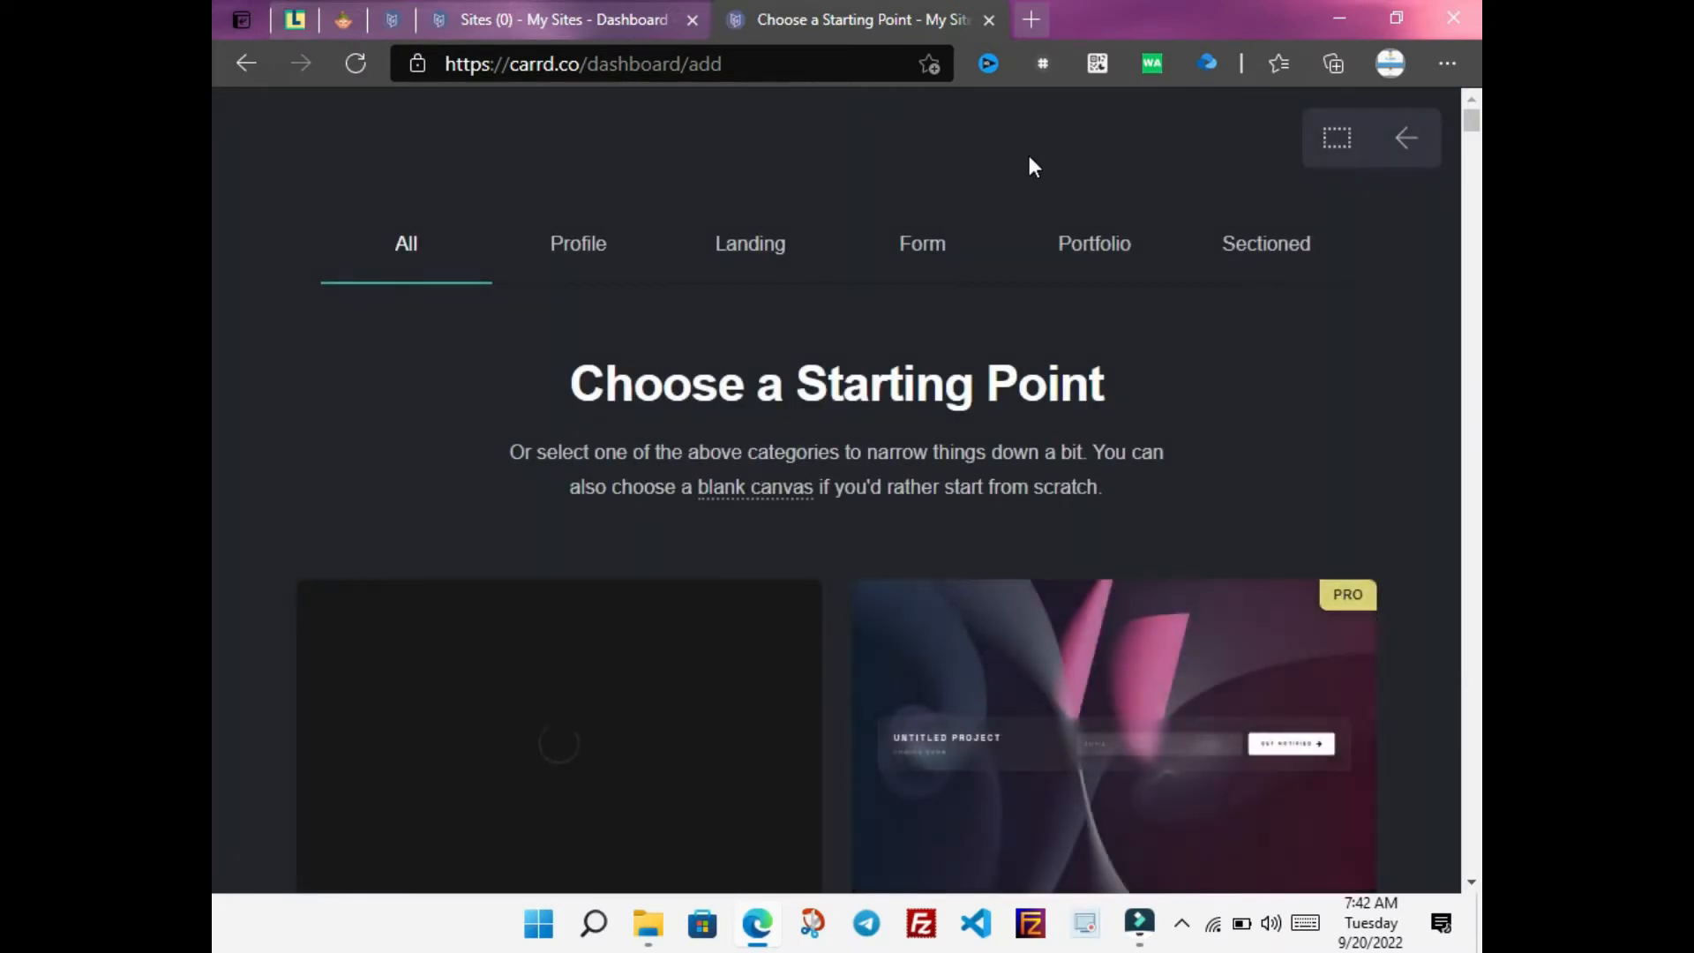
pyautogui.moveTo(1470, 129)
pyautogui.mouseDown()
pyautogui.moveTo(1472, 247)
pyautogui.moveTo(1467, 120)
pyautogui.mouseUp()
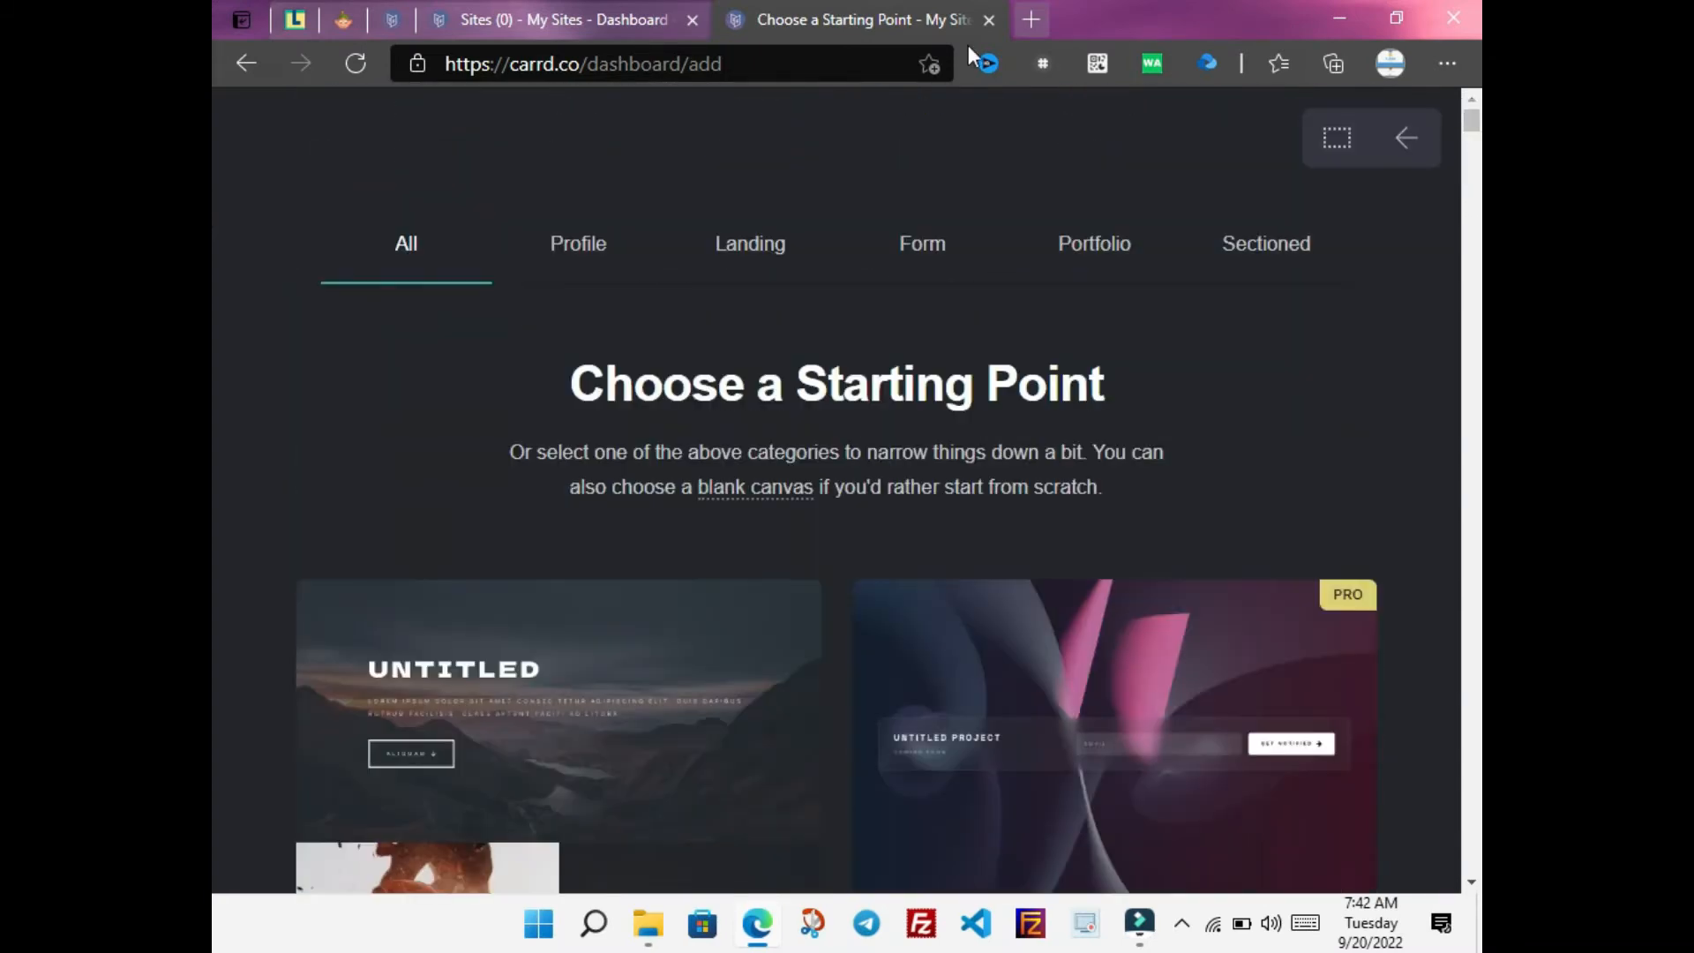
# Browse the Profile, Landing, Form and Portfolio template categories
pyautogui.click(596, 246)
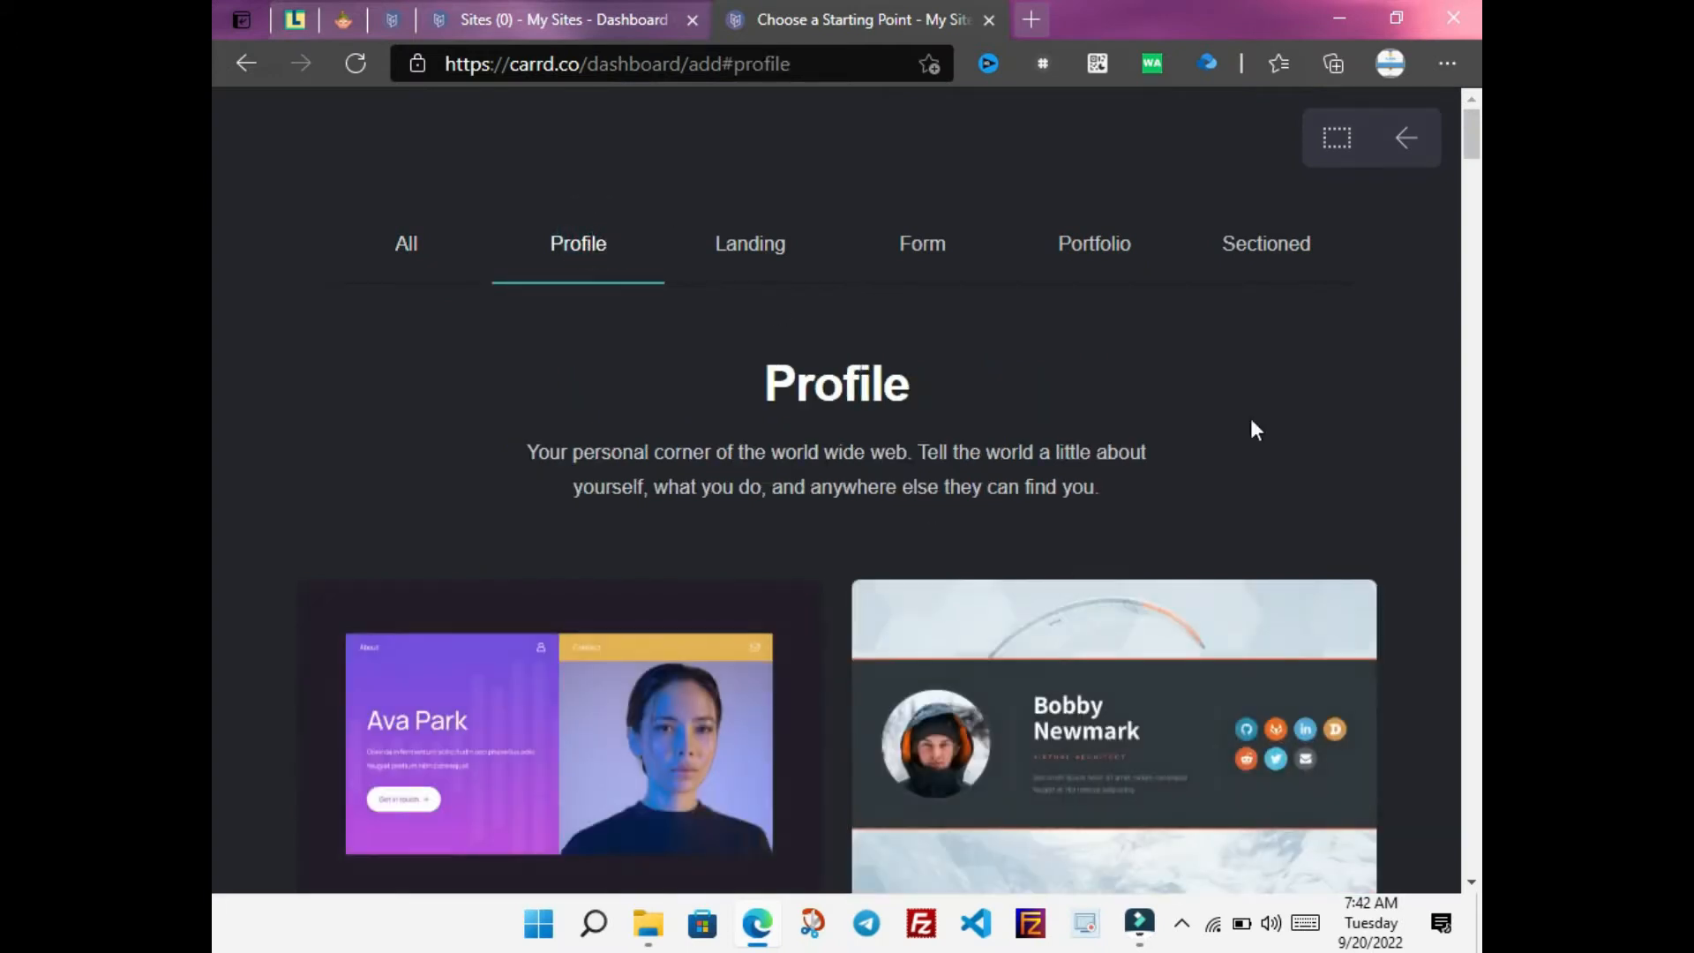
pyautogui.moveTo(1472, 163); pyautogui.dragTo(1475, 123)
pyautogui.click(746, 243)
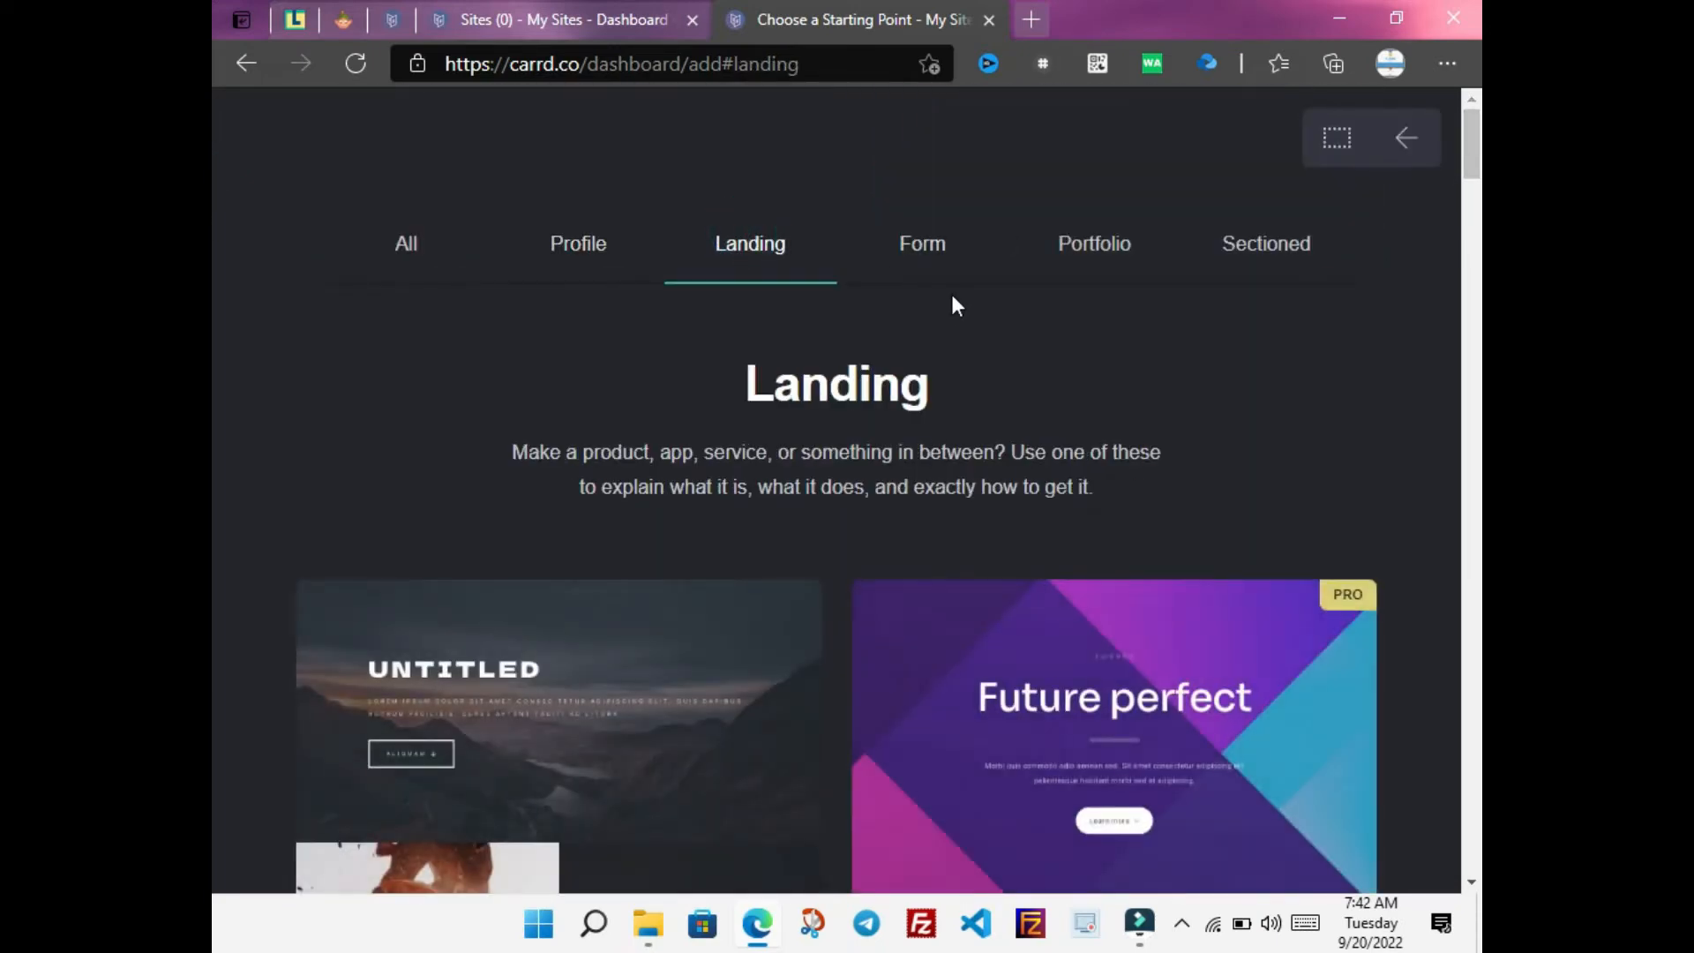
pyautogui.click(926, 247)
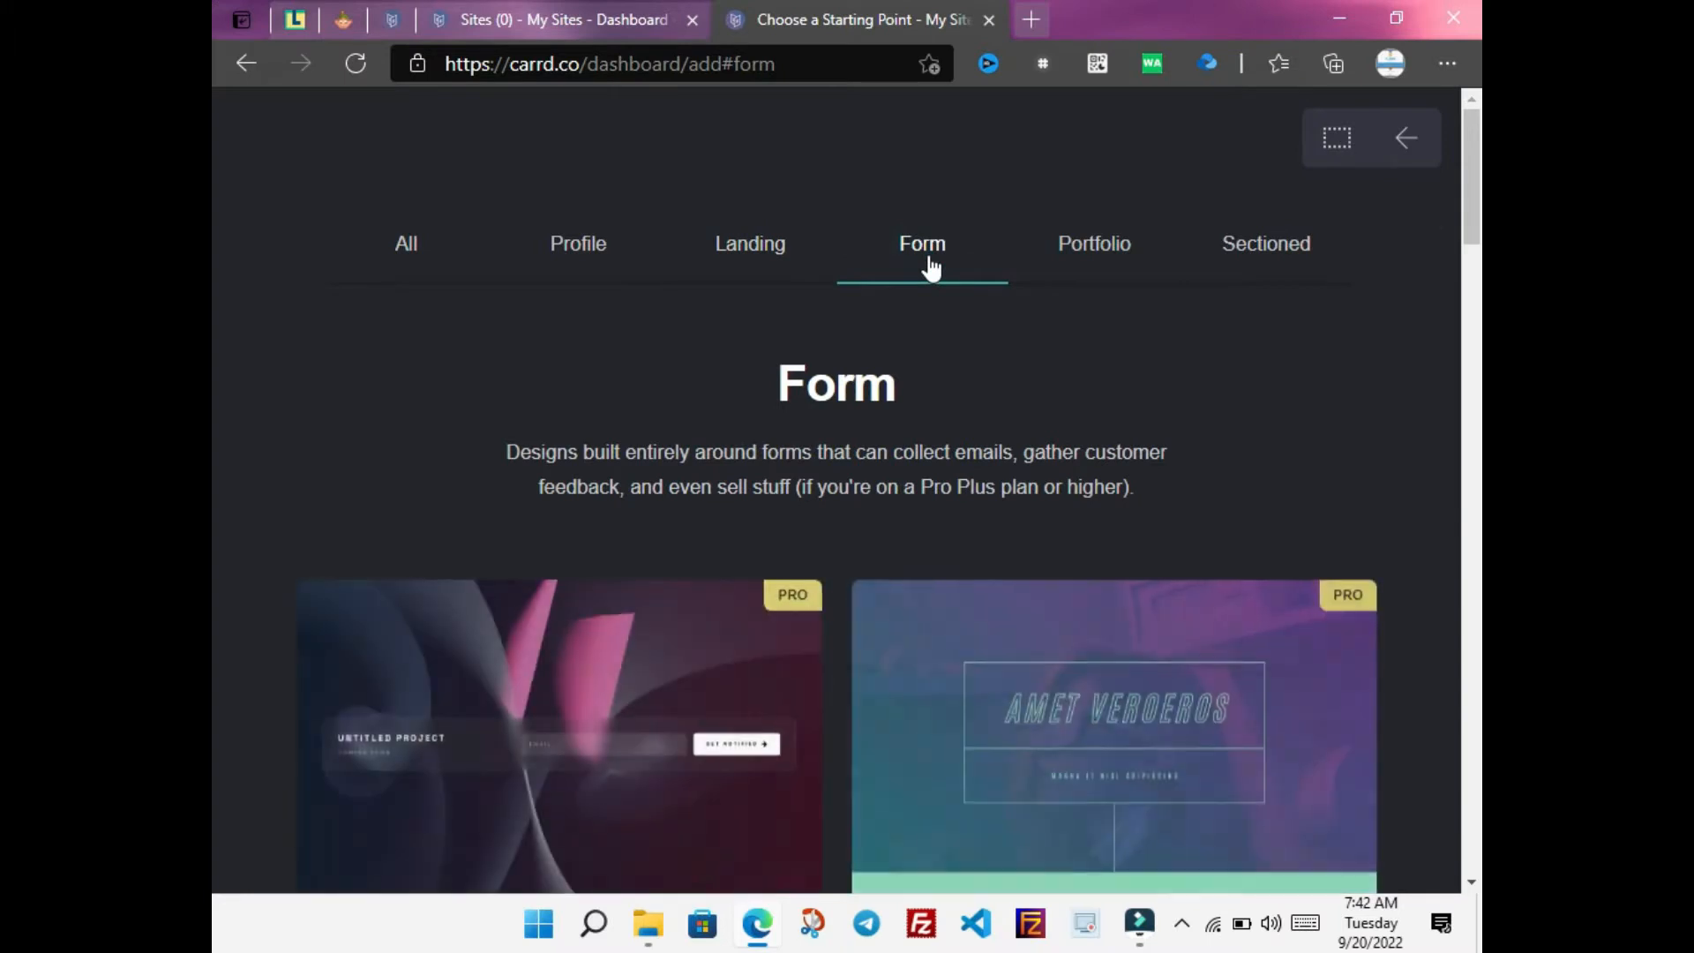
pyautogui.click(1112, 252)
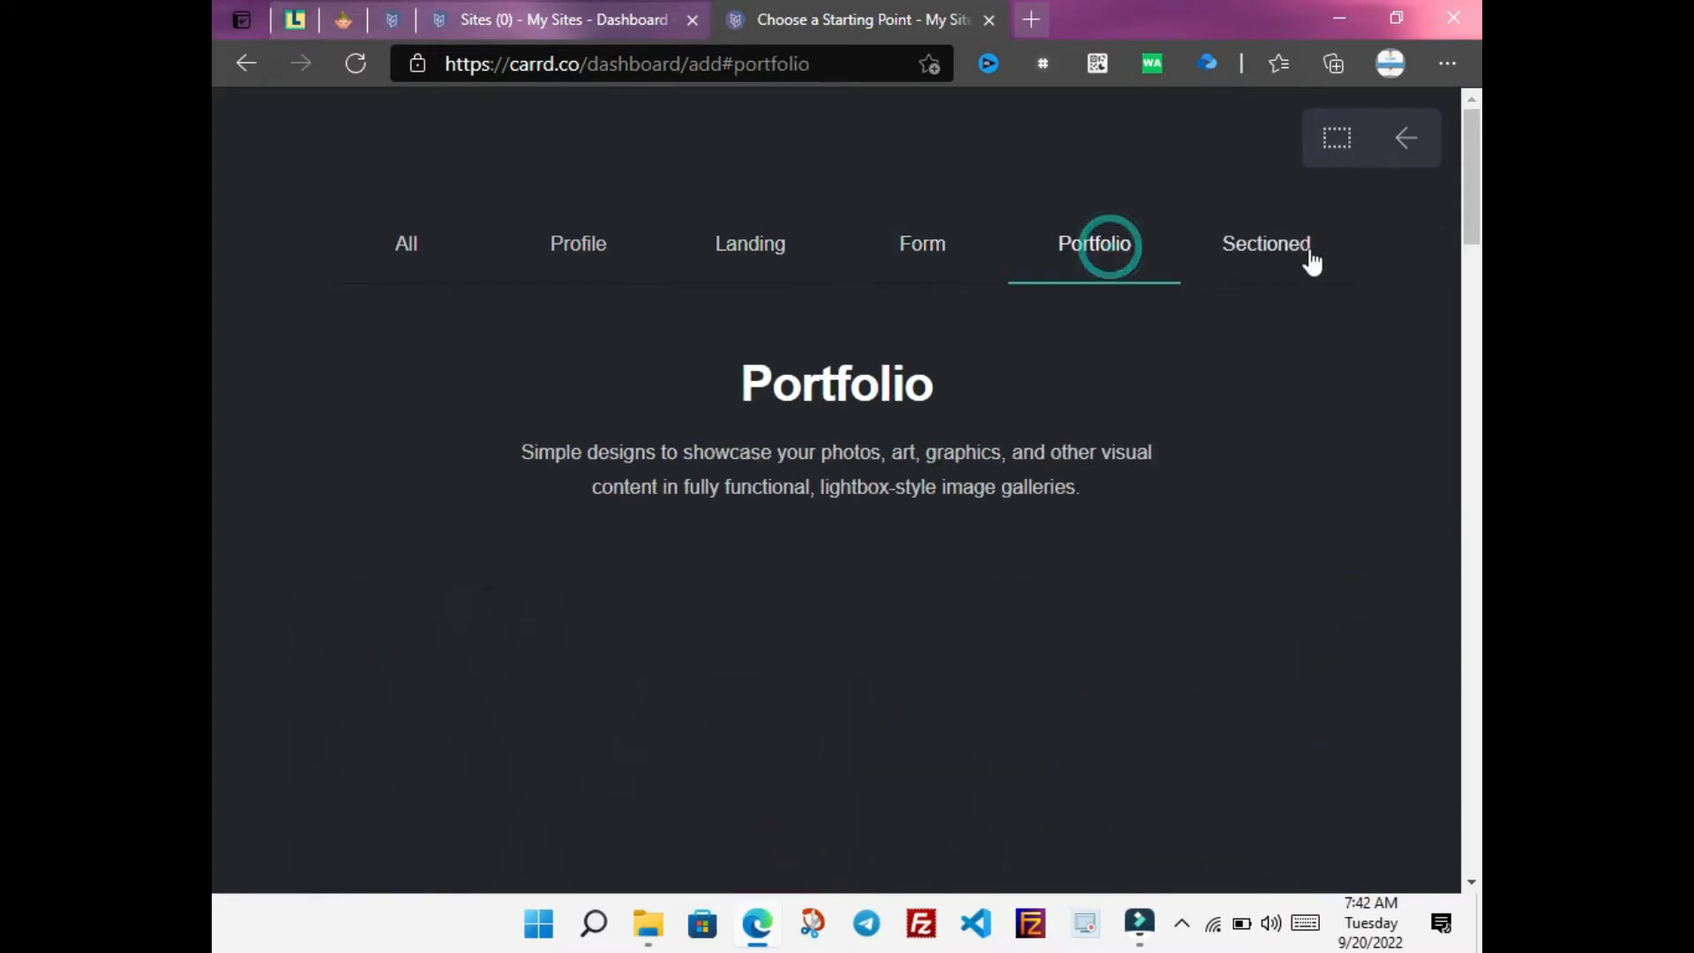
pyautogui.scroll(-2, 211, 228)
pyautogui.scroll(-2, 212, 231)
pyautogui.scroll(4, 210, 209)
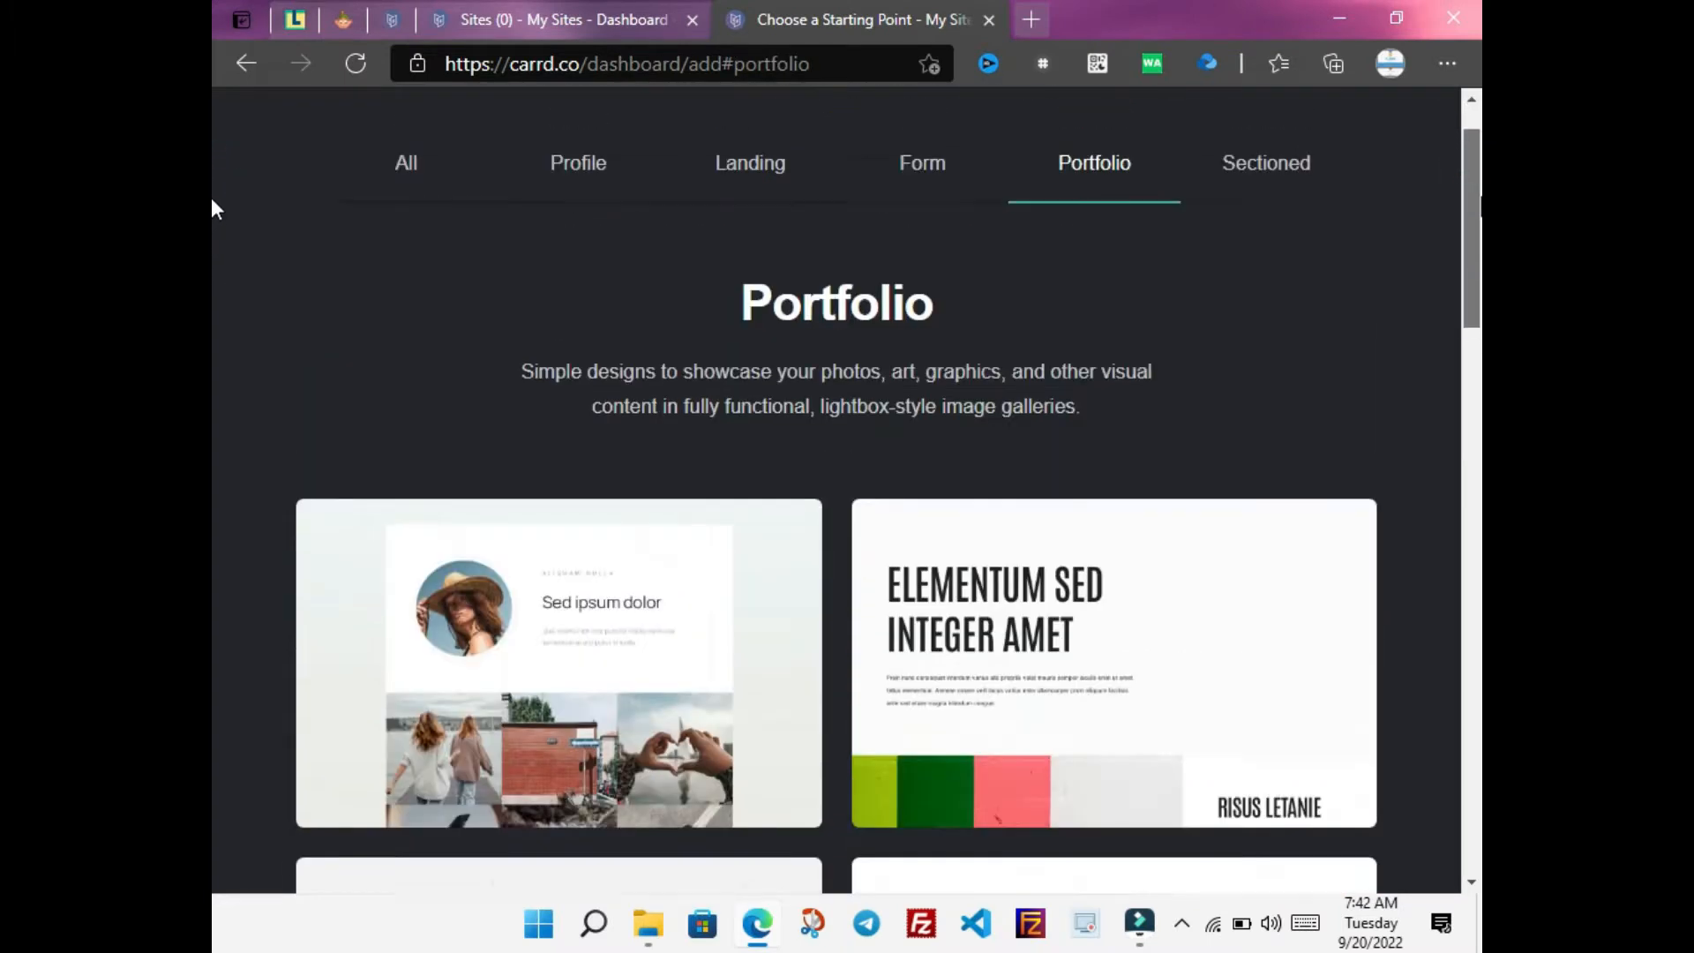
# Return to the Profile templates and select the Bobby Newmark template
pyautogui.click(576, 181)
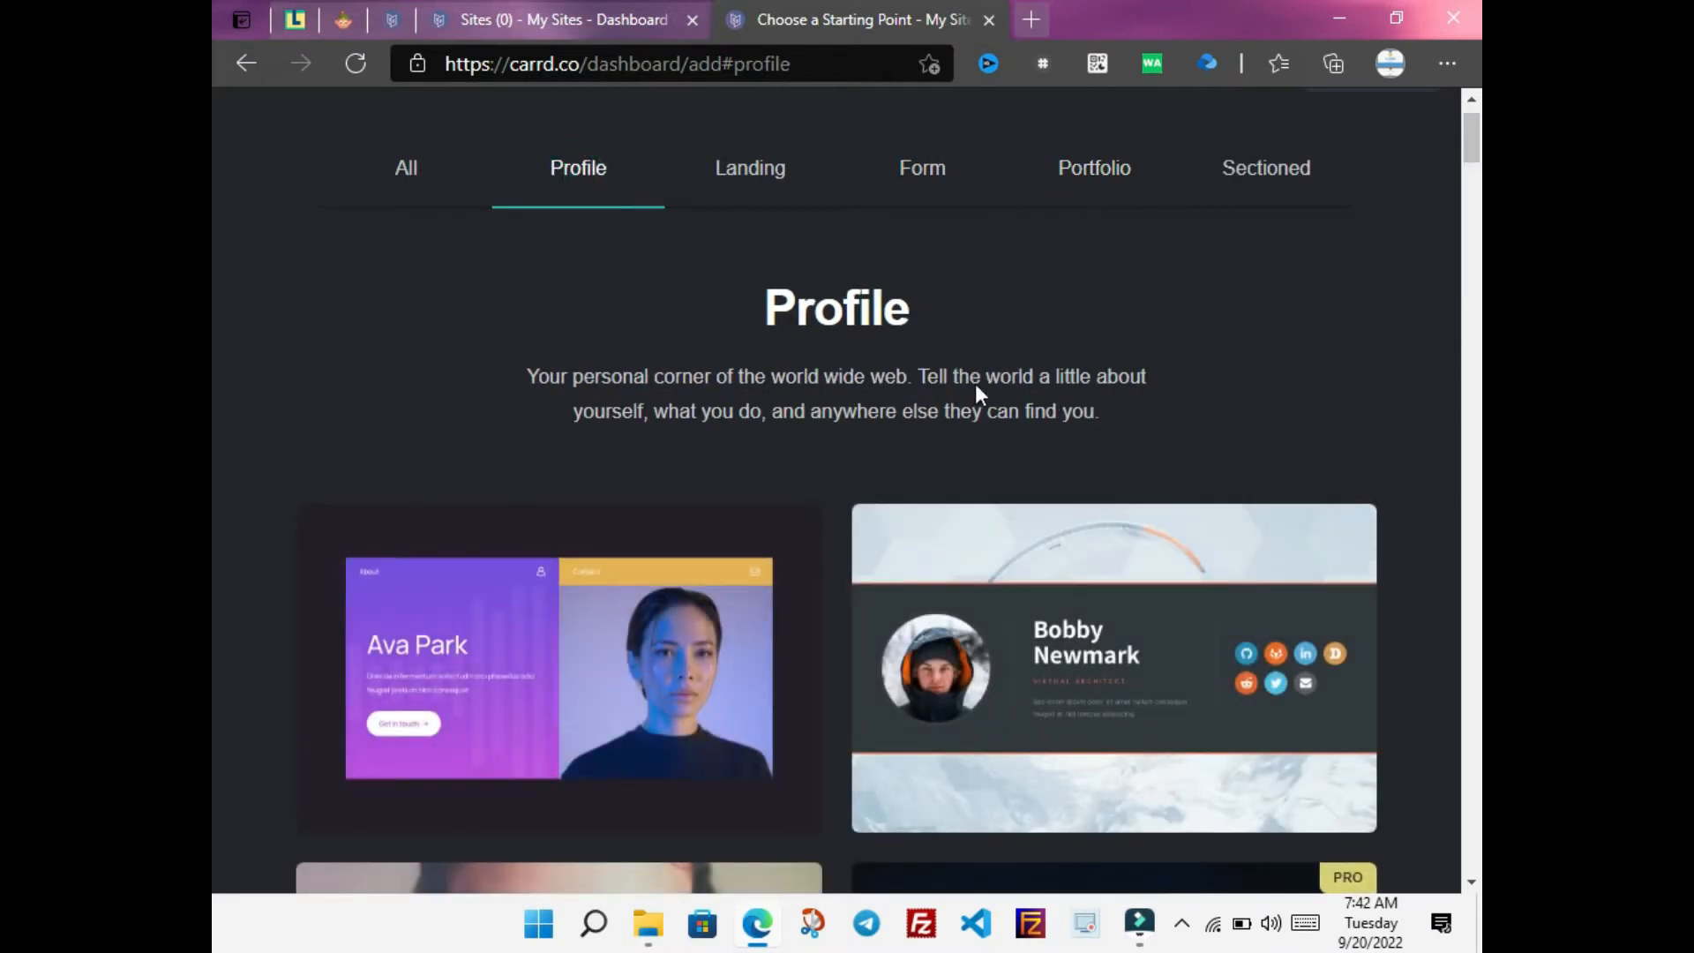
pyautogui.scroll(-6, 210, 181)
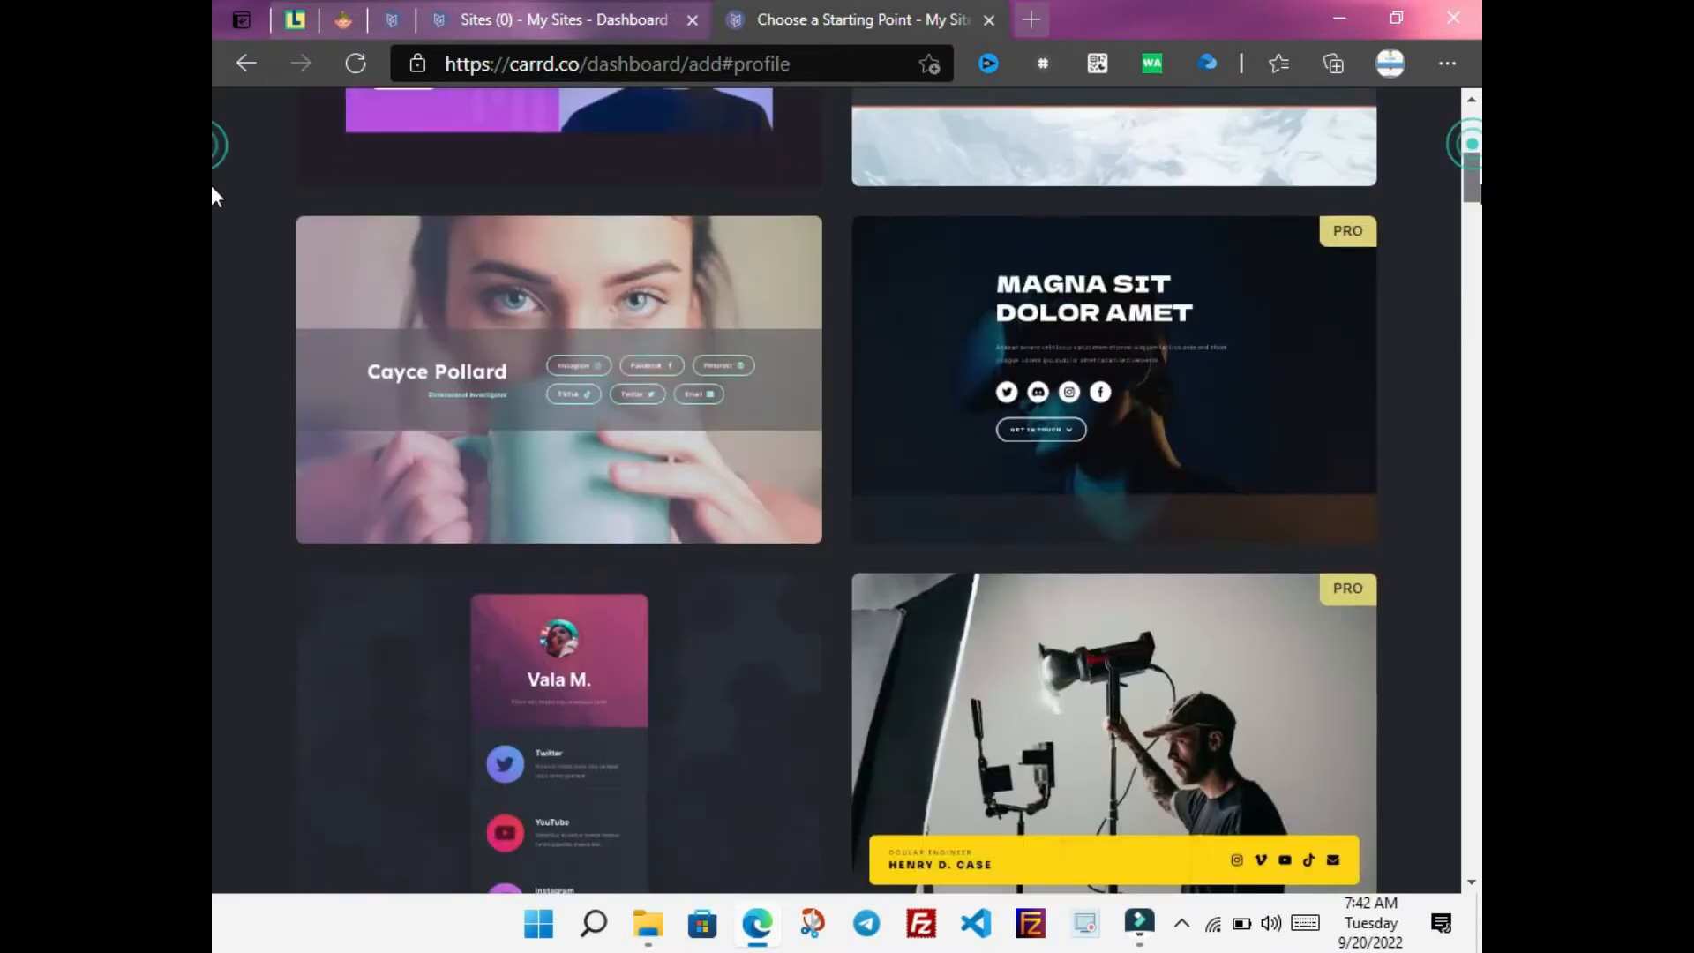
pyautogui.scroll(4, 210, 175)
pyautogui.scroll(-8, 211, 211)
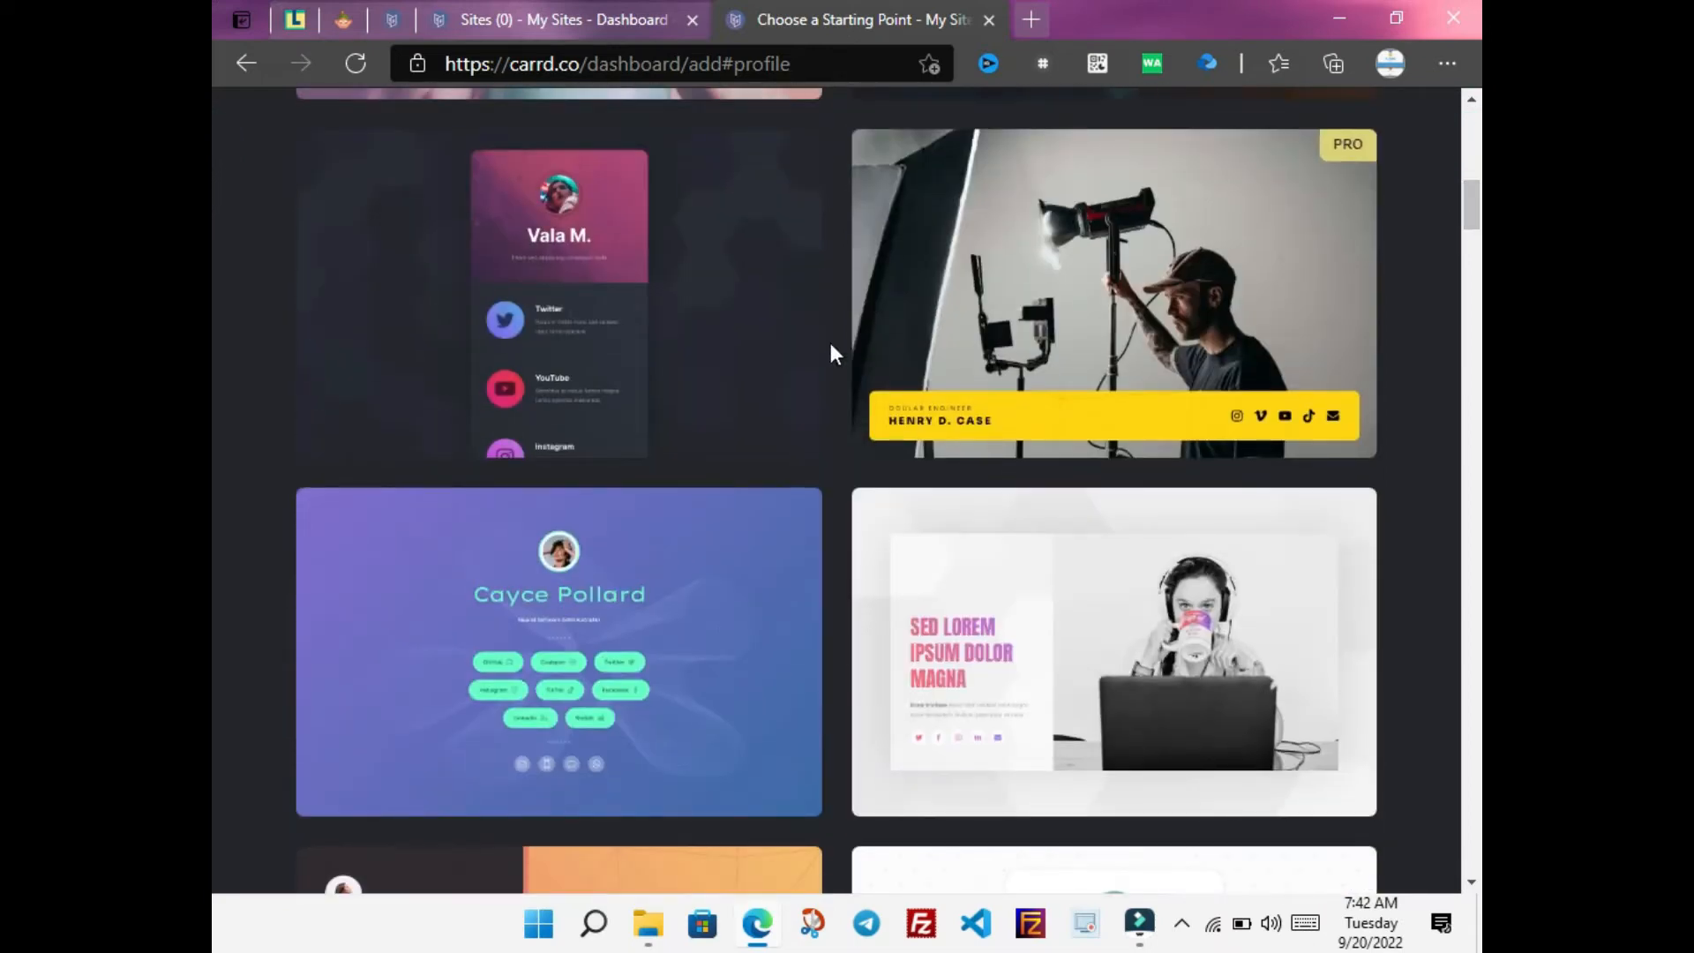
pyautogui.moveTo(726, 334)
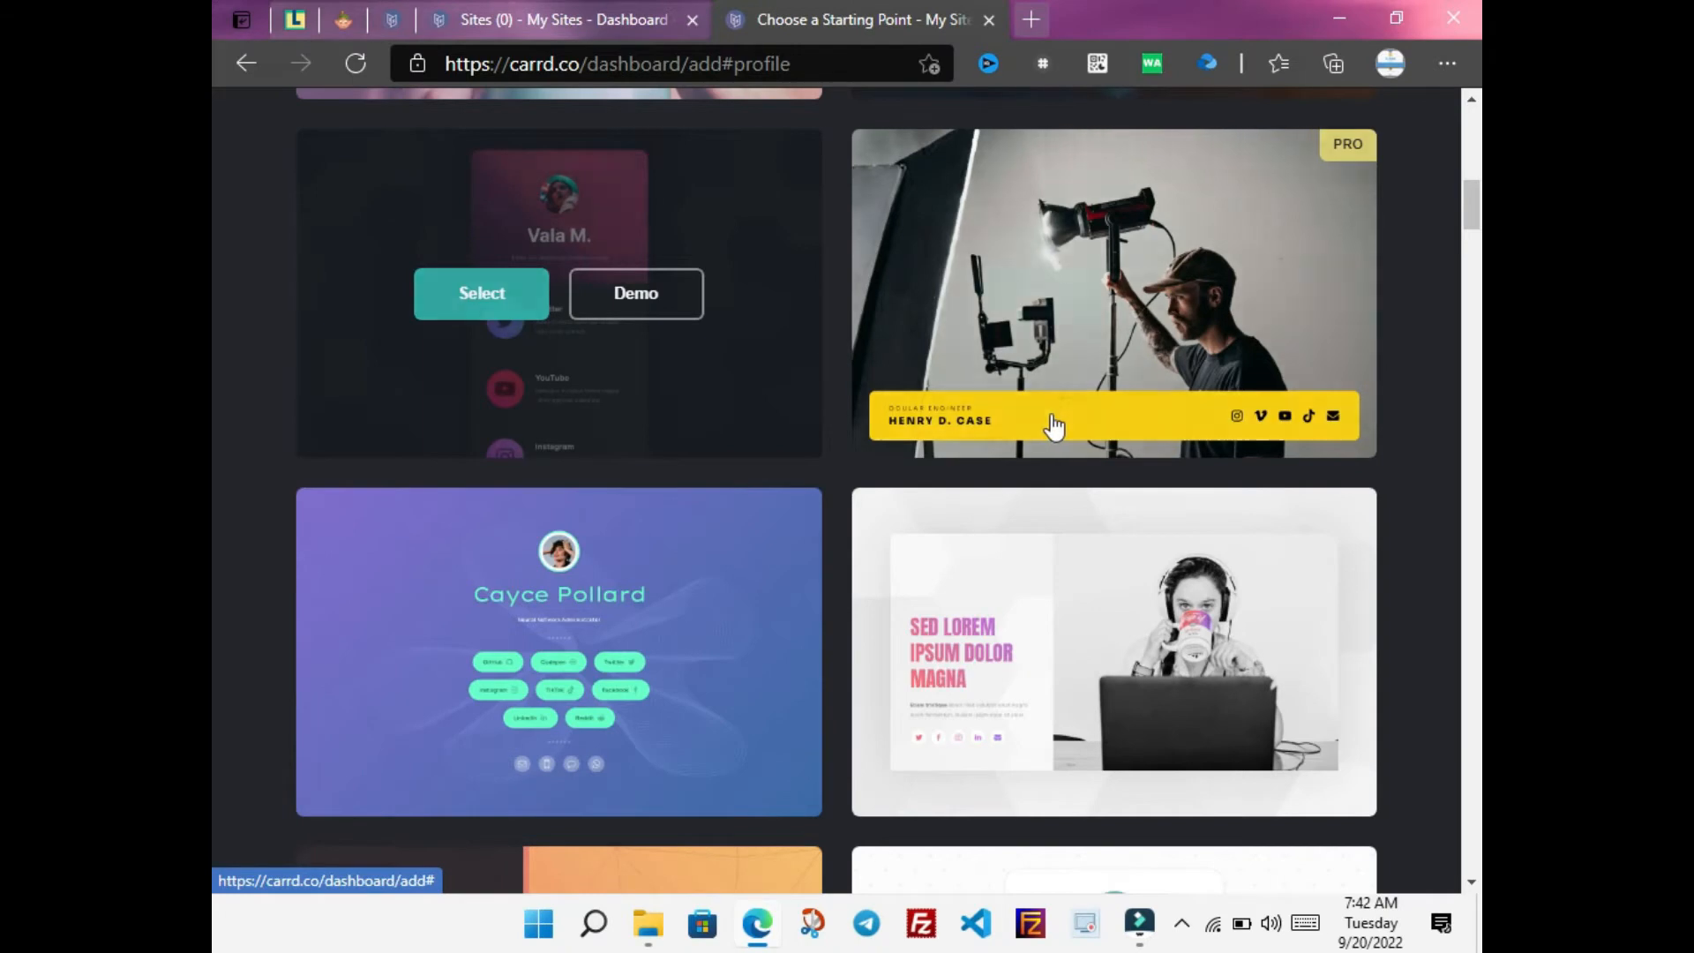
pyautogui.moveTo(1472, 222); pyautogui.dragTo(1472, 176)
pyautogui.moveTo(1058, 608)
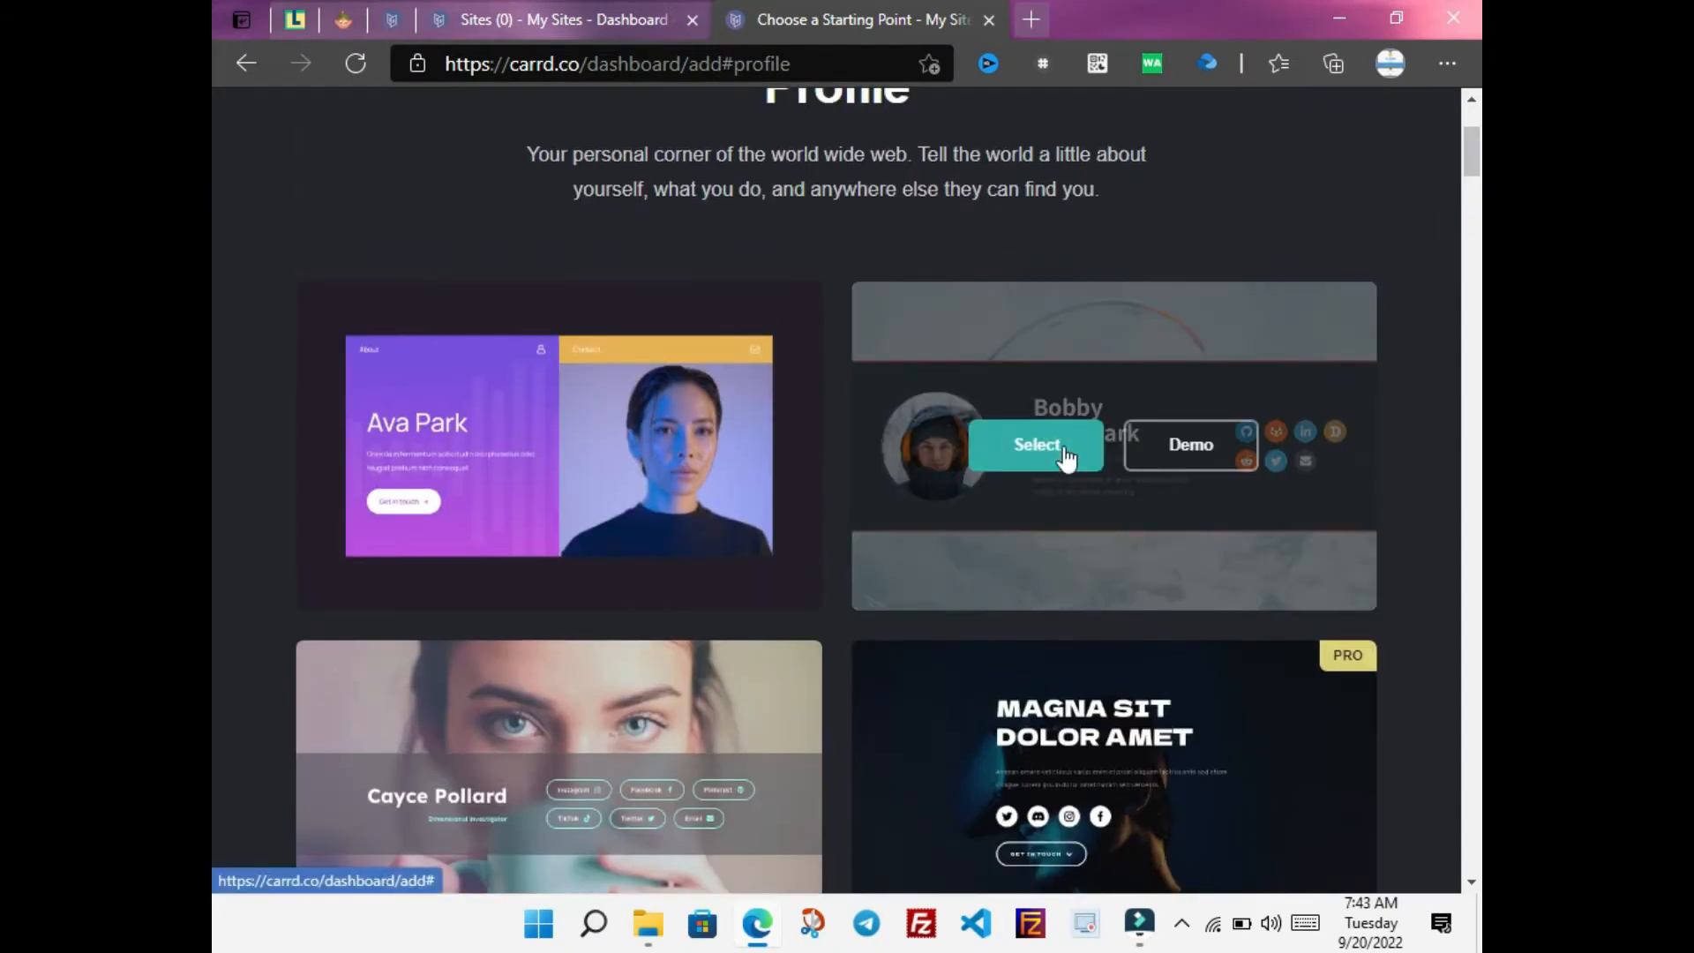
pyautogui.click(1036, 445)
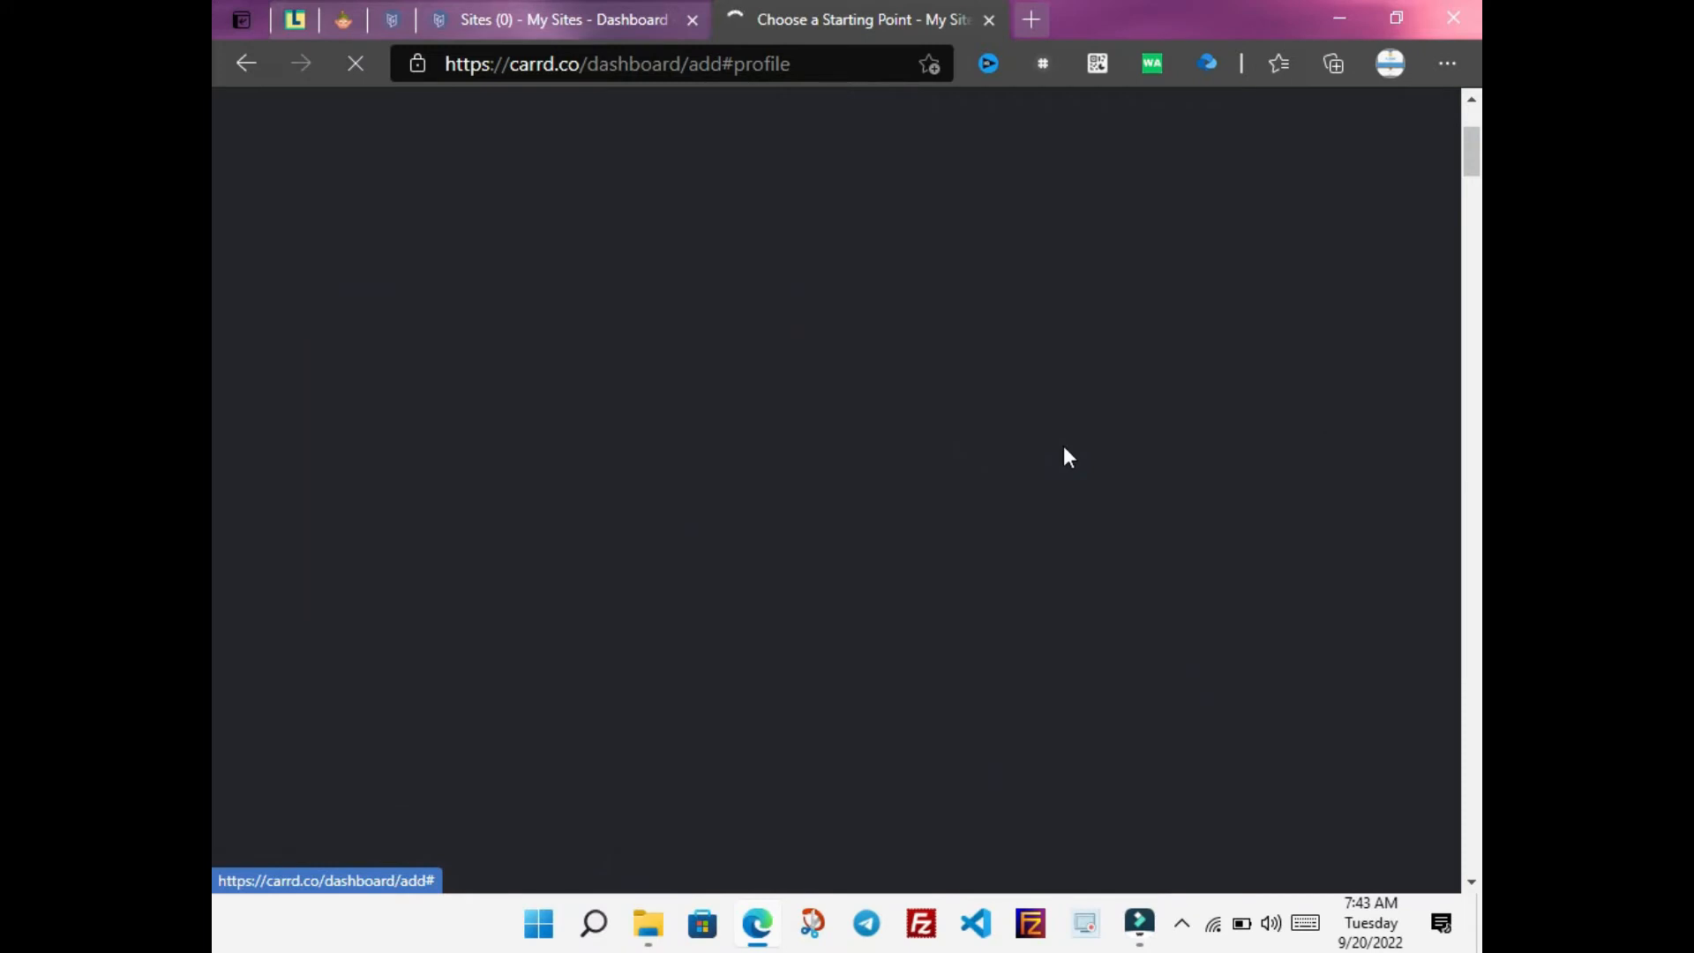
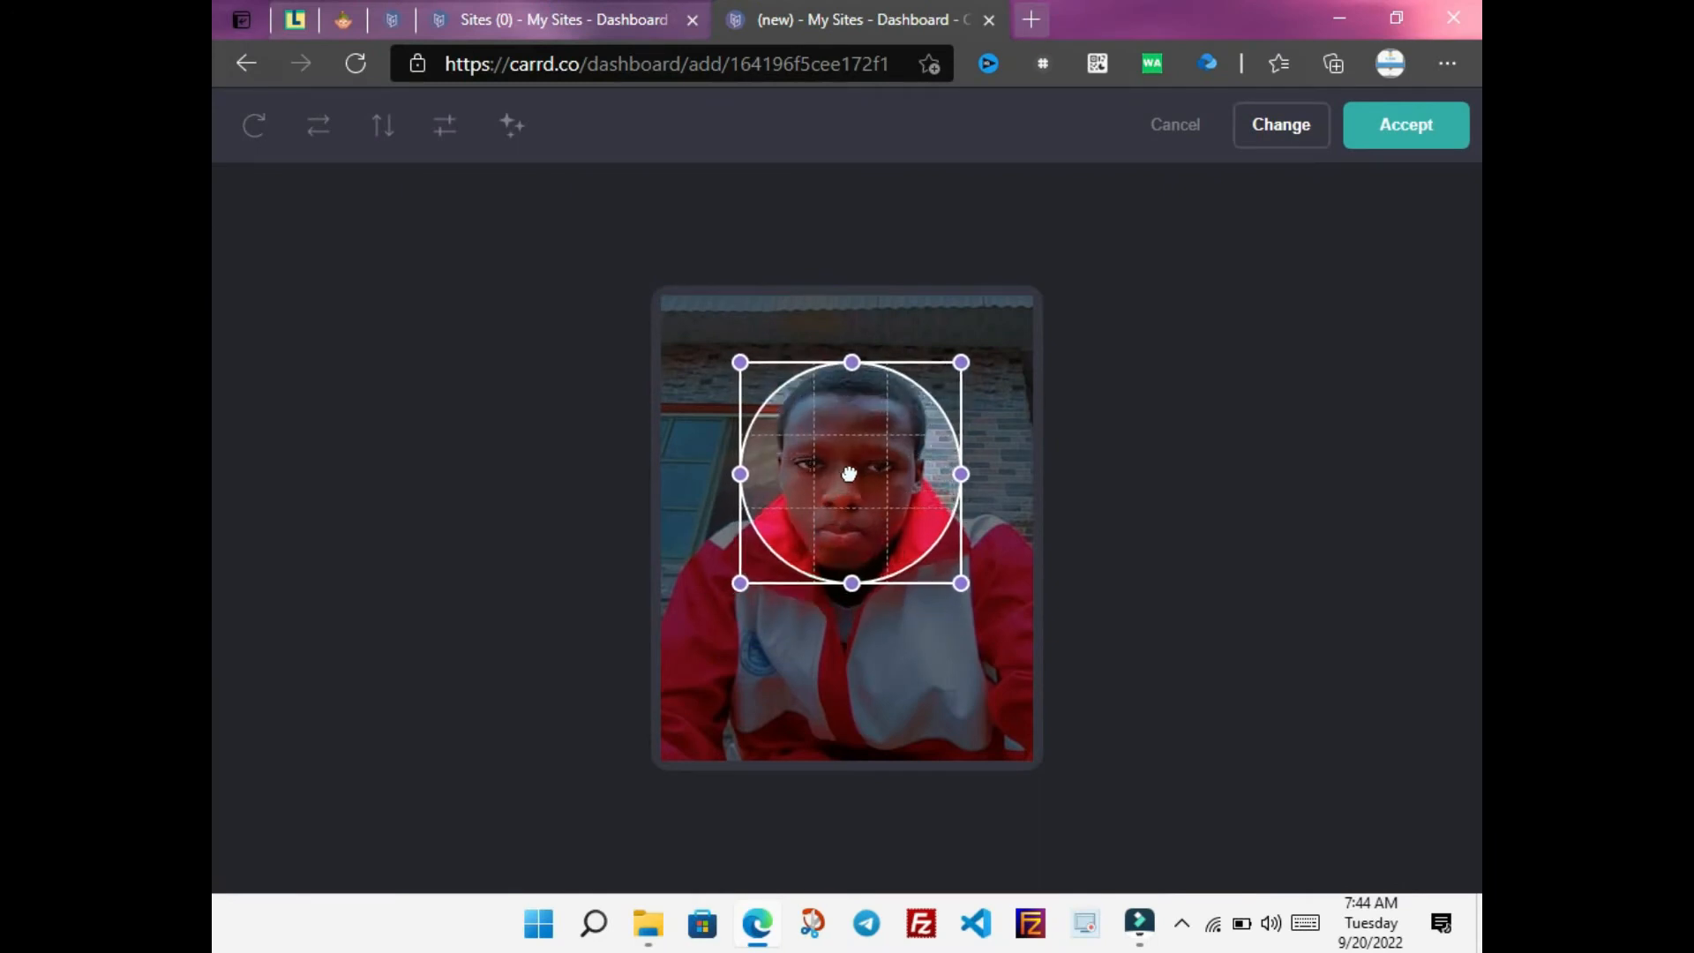
# Accept the circular crop around the face for the profile photo
pyautogui.click(1391, 132)
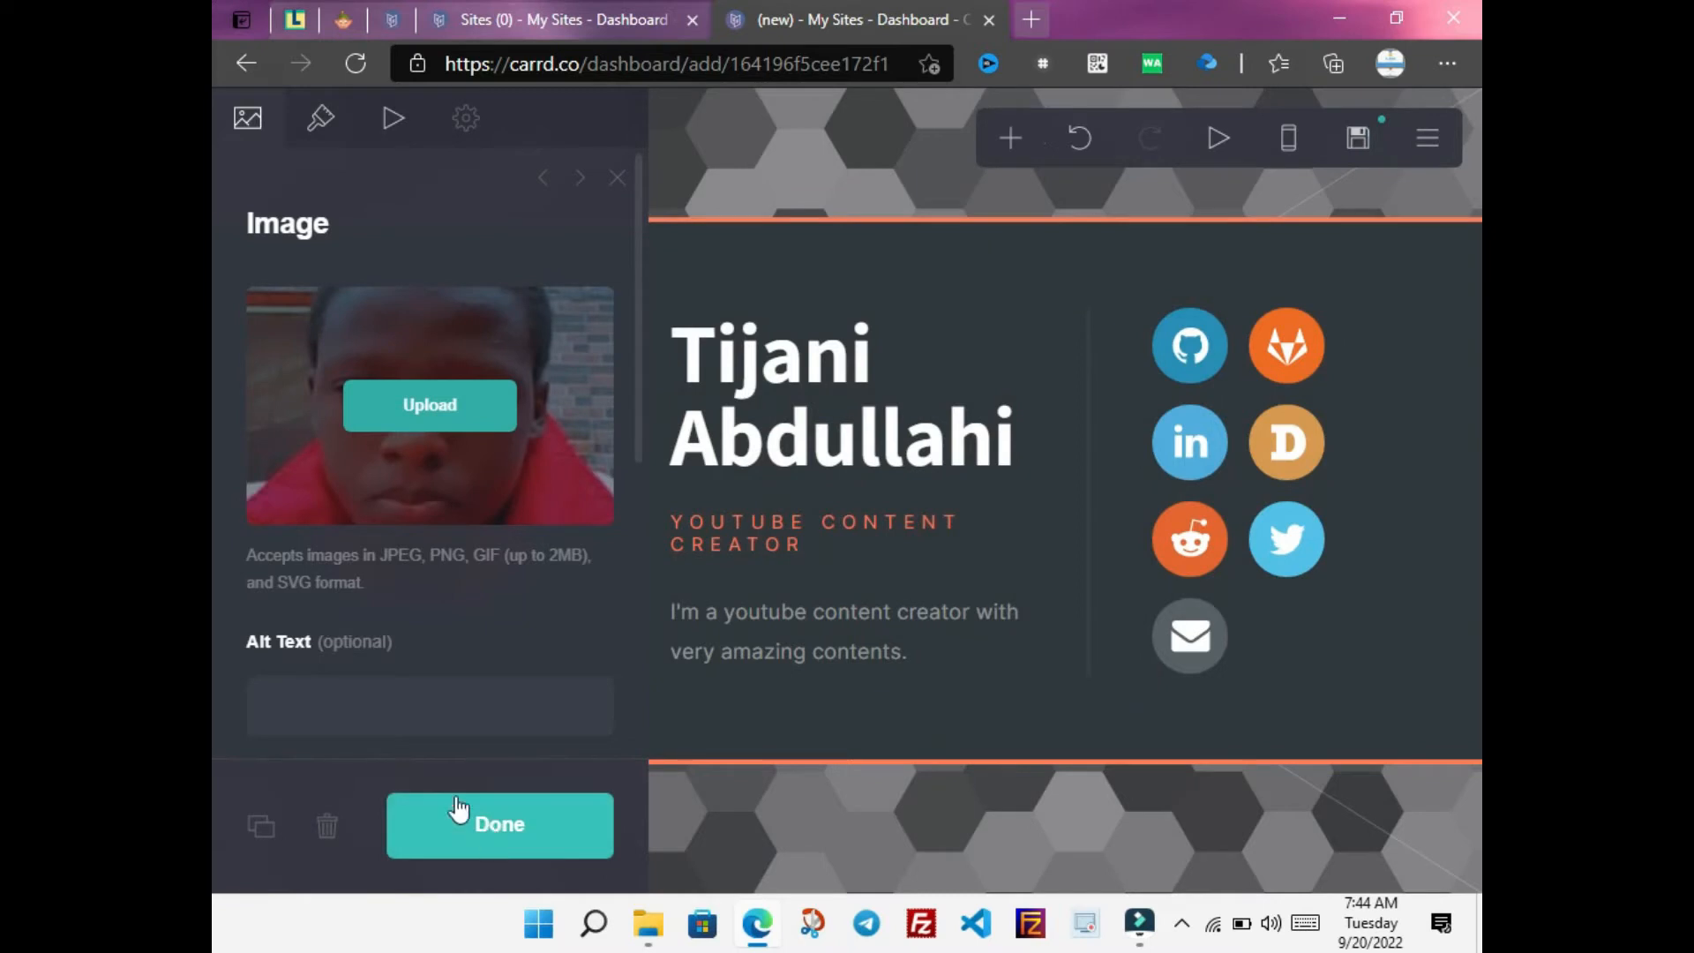
# Give the photo the alt text 'my picture' and place it beside the name heading
pyautogui.click(369, 713)
pyautogui.write('my picture')
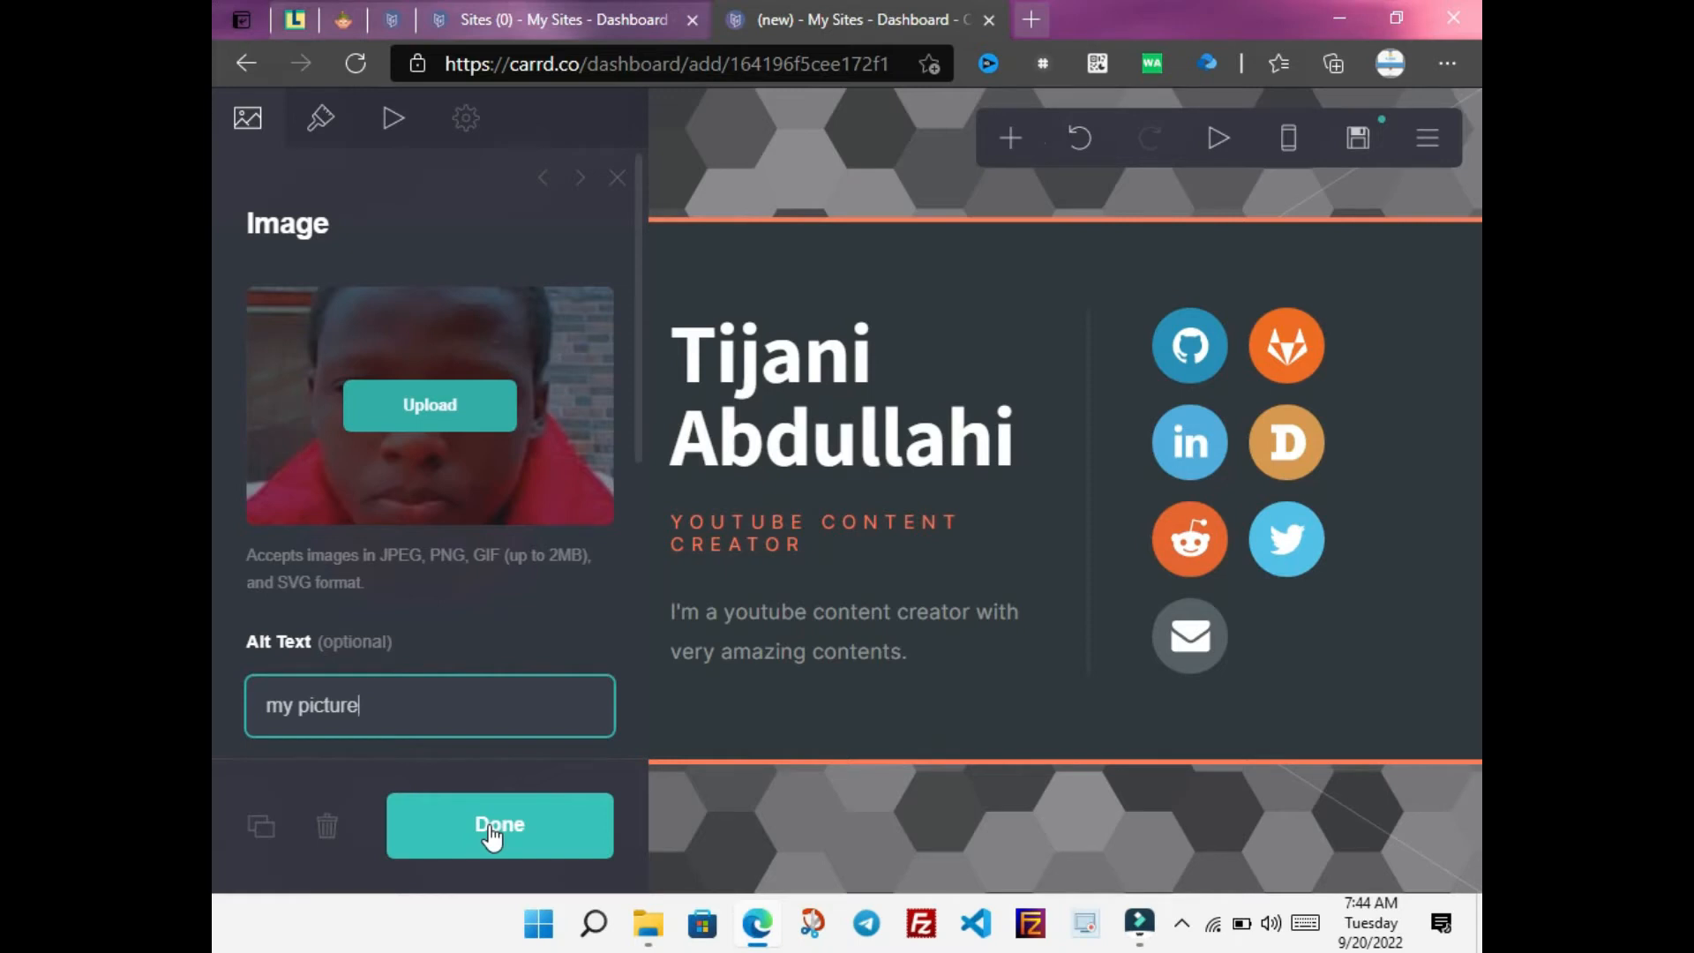
pyautogui.click(491, 833)
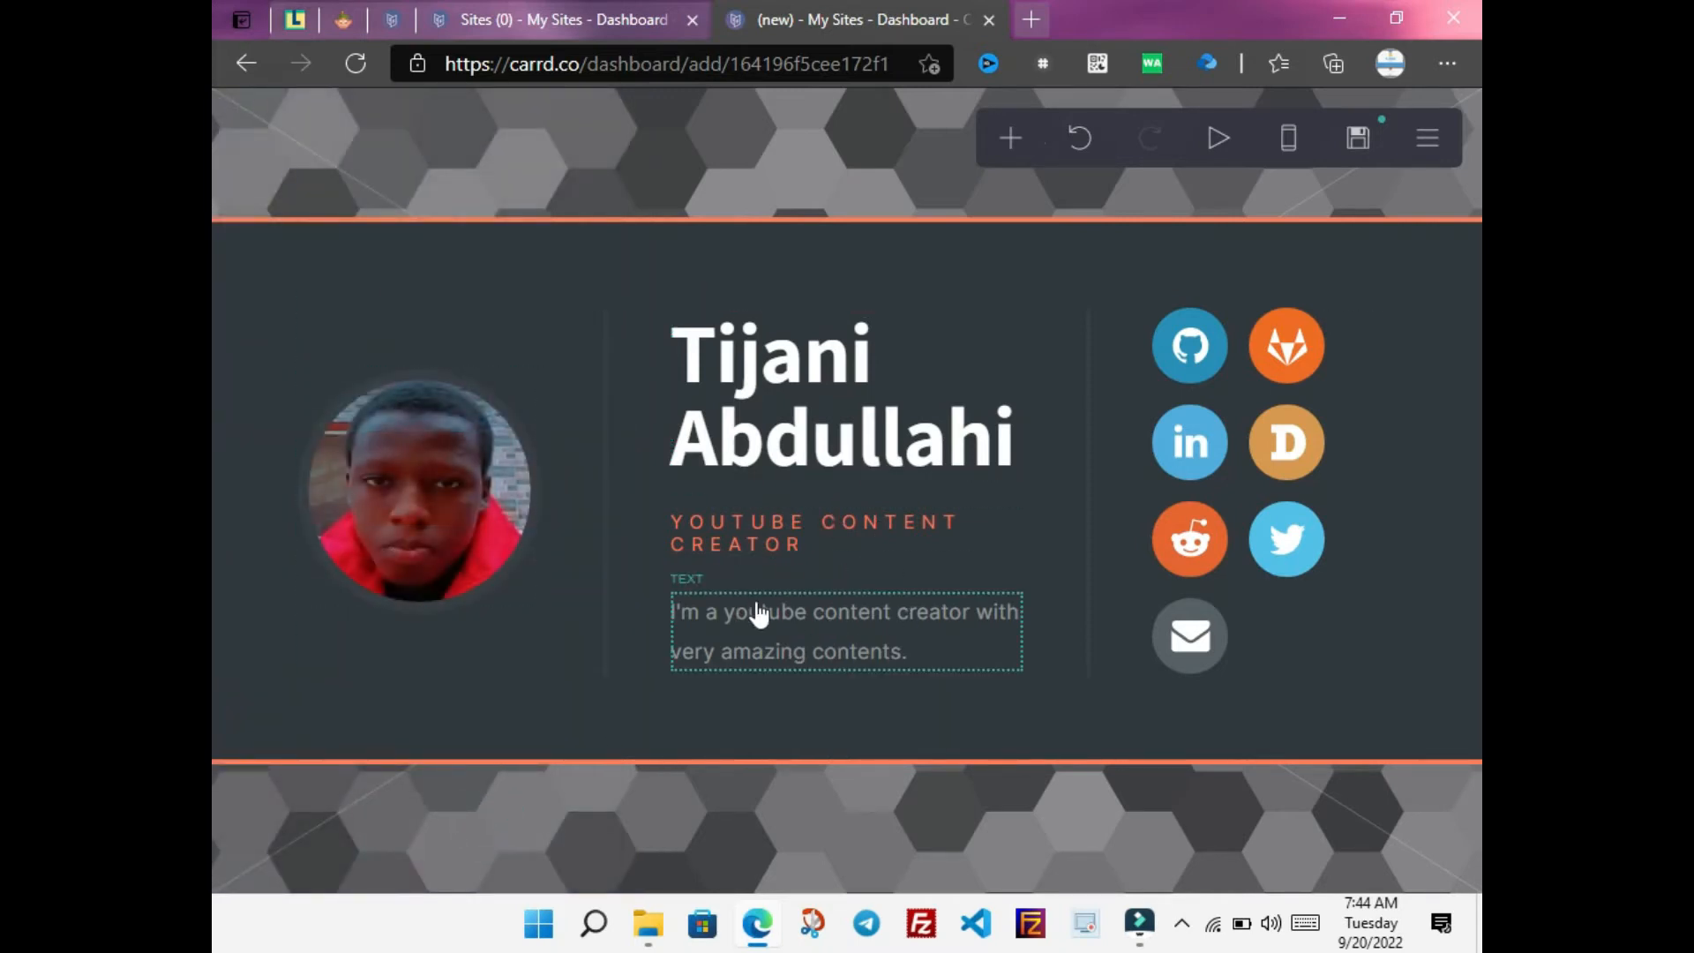
# Set the background hexagon pattern colour to red #FC080869
pyautogui.click(888, 861)
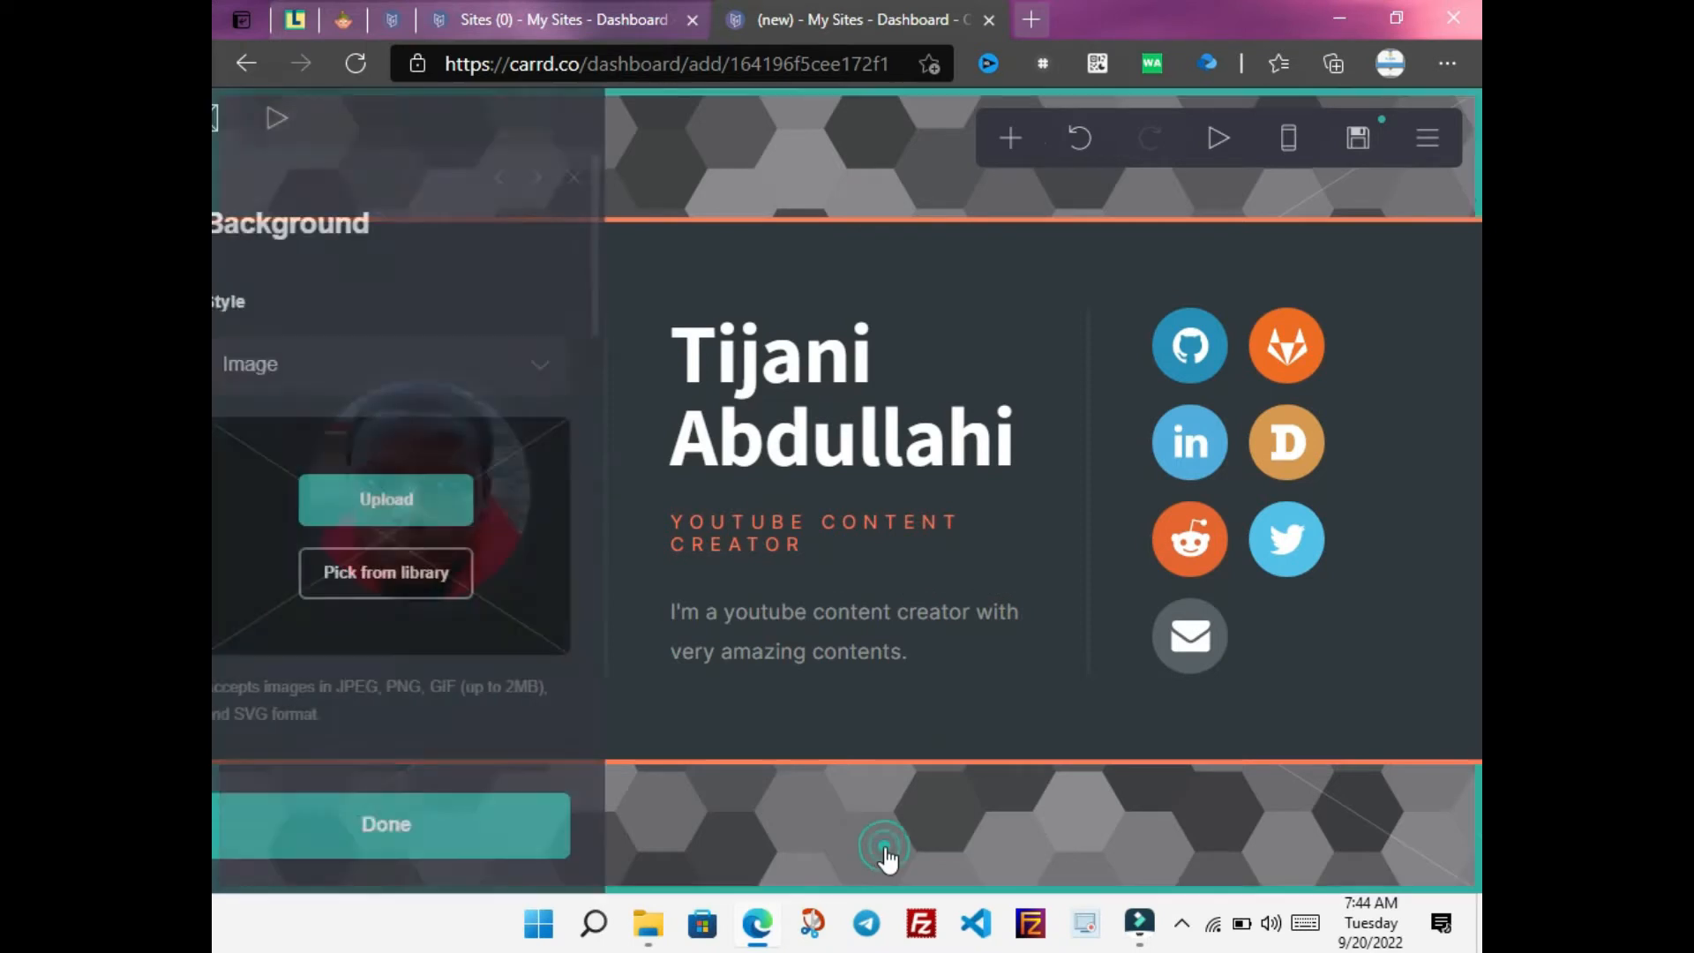
pyautogui.click(931, 858)
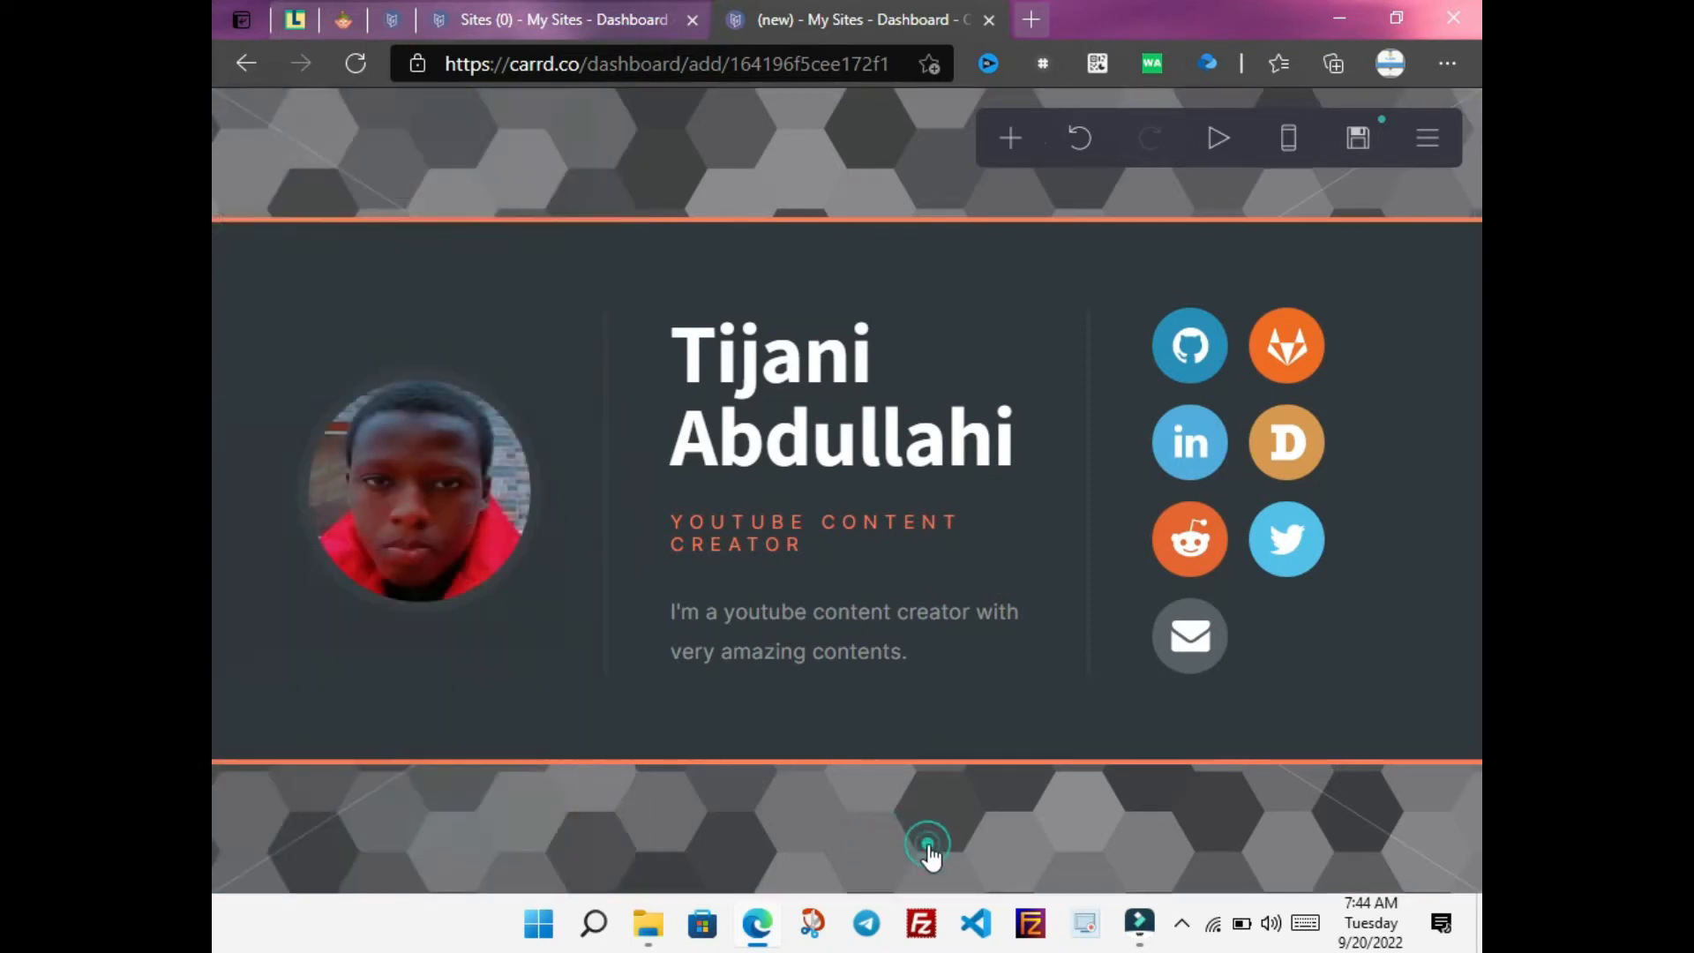
pyautogui.click(931, 858)
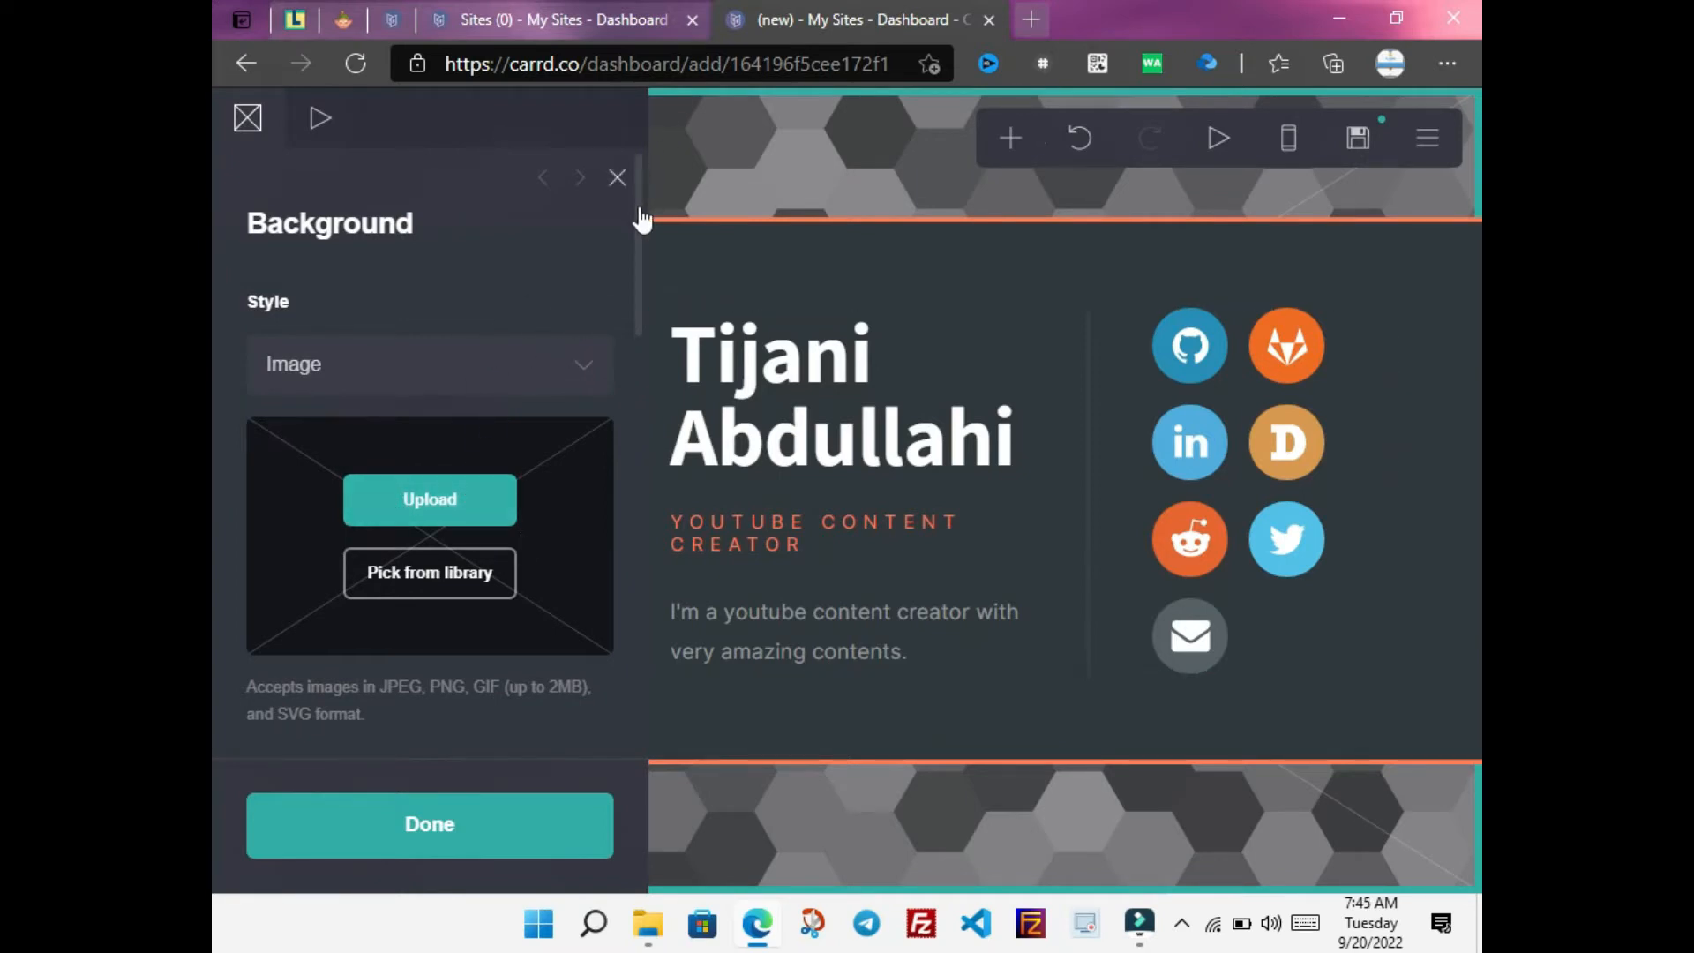
pyautogui.moveTo(639, 218); pyautogui.dragTo(627, 654)
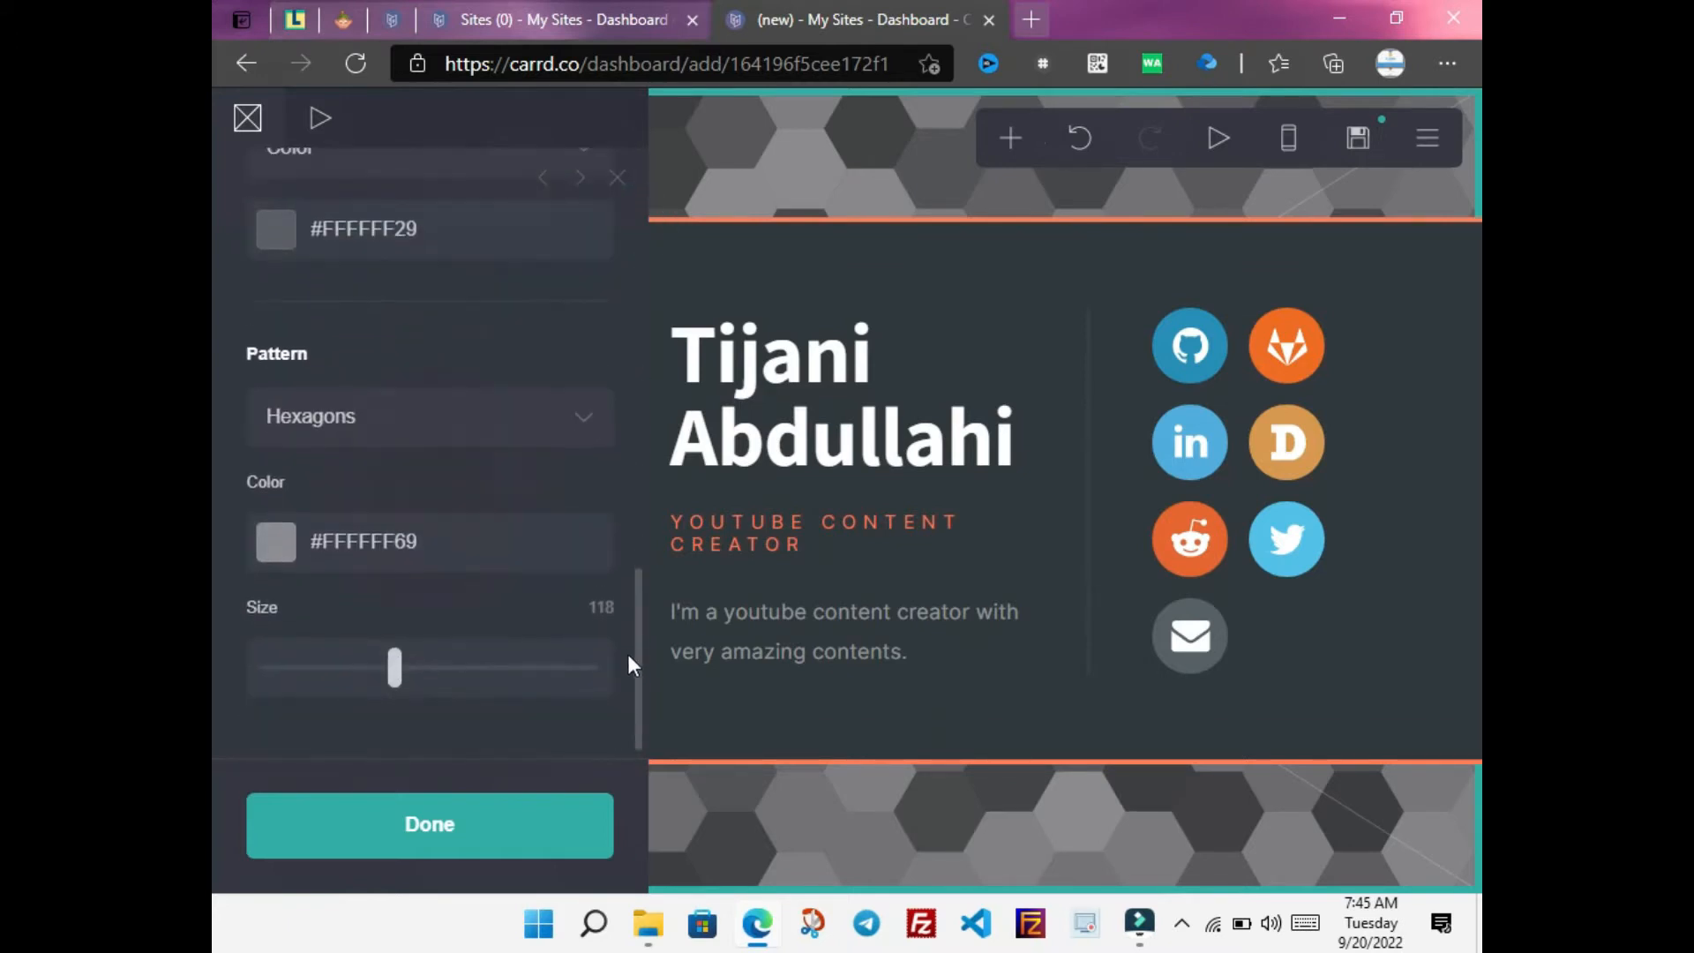
pyautogui.click(508, 550)
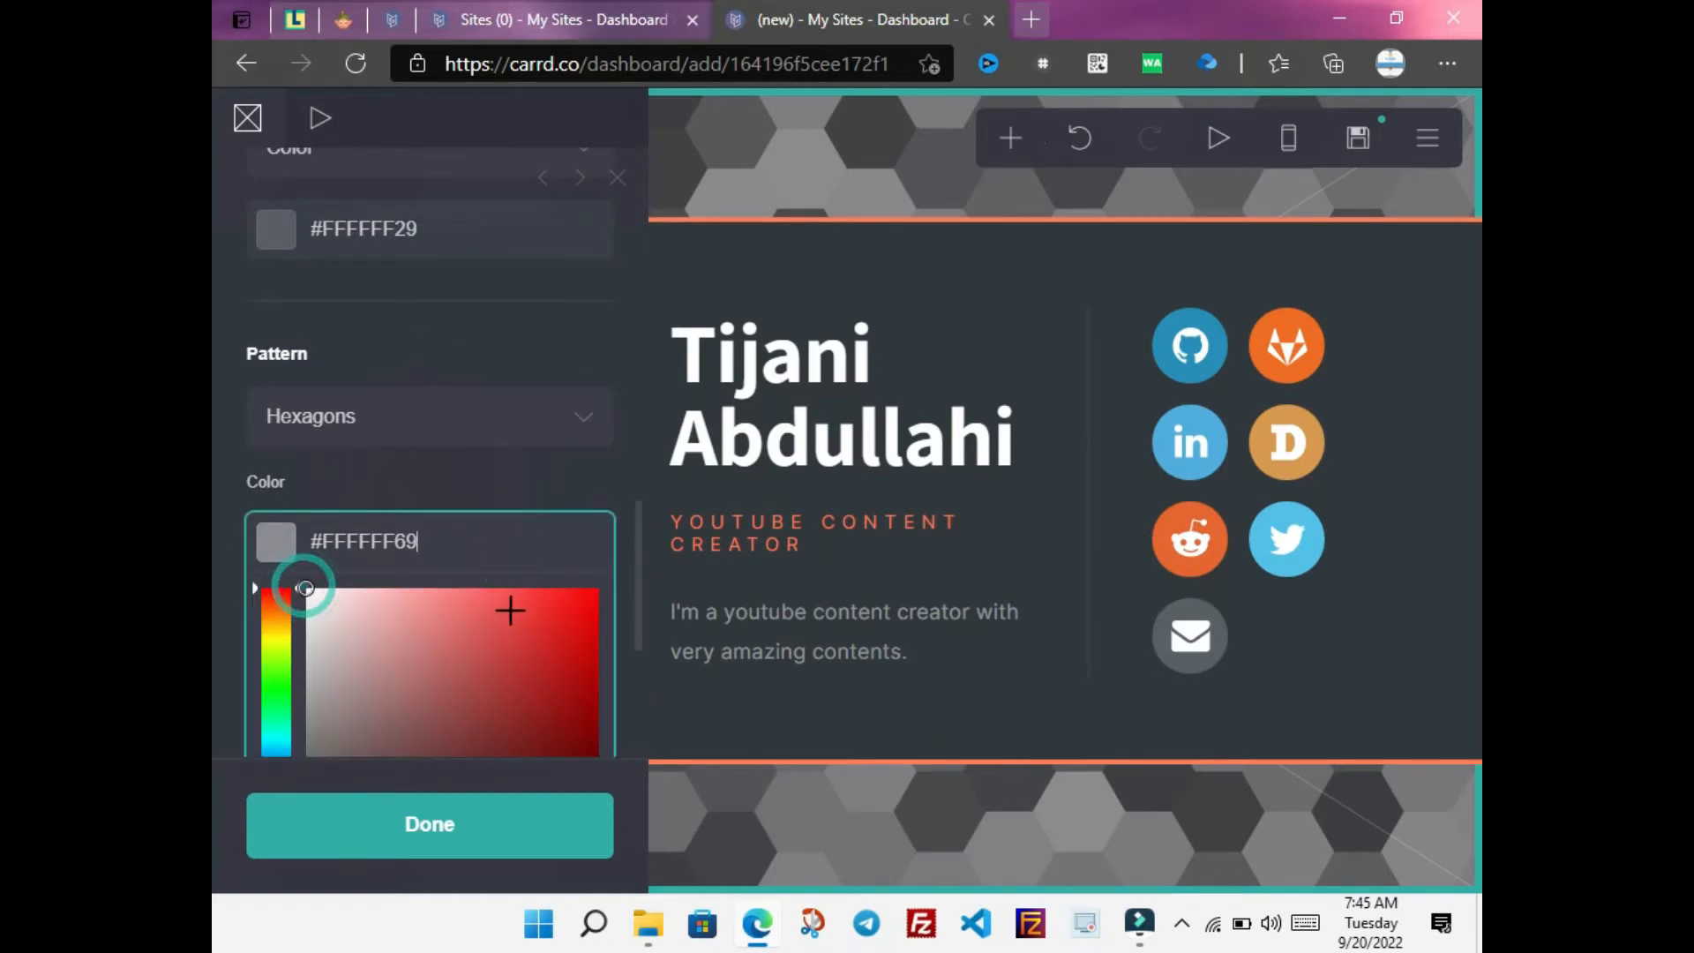
pyautogui.click(472, 605)
pyautogui.click(525, 609)
pyautogui.click(552, 605)
pyautogui.click(586, 606)
pyautogui.click(590, 605)
pyautogui.moveTo(590, 606)
pyautogui.mouseDown()
pyautogui.moveTo(376, 640)
pyautogui.moveTo(590, 590)
pyautogui.mouseUp()
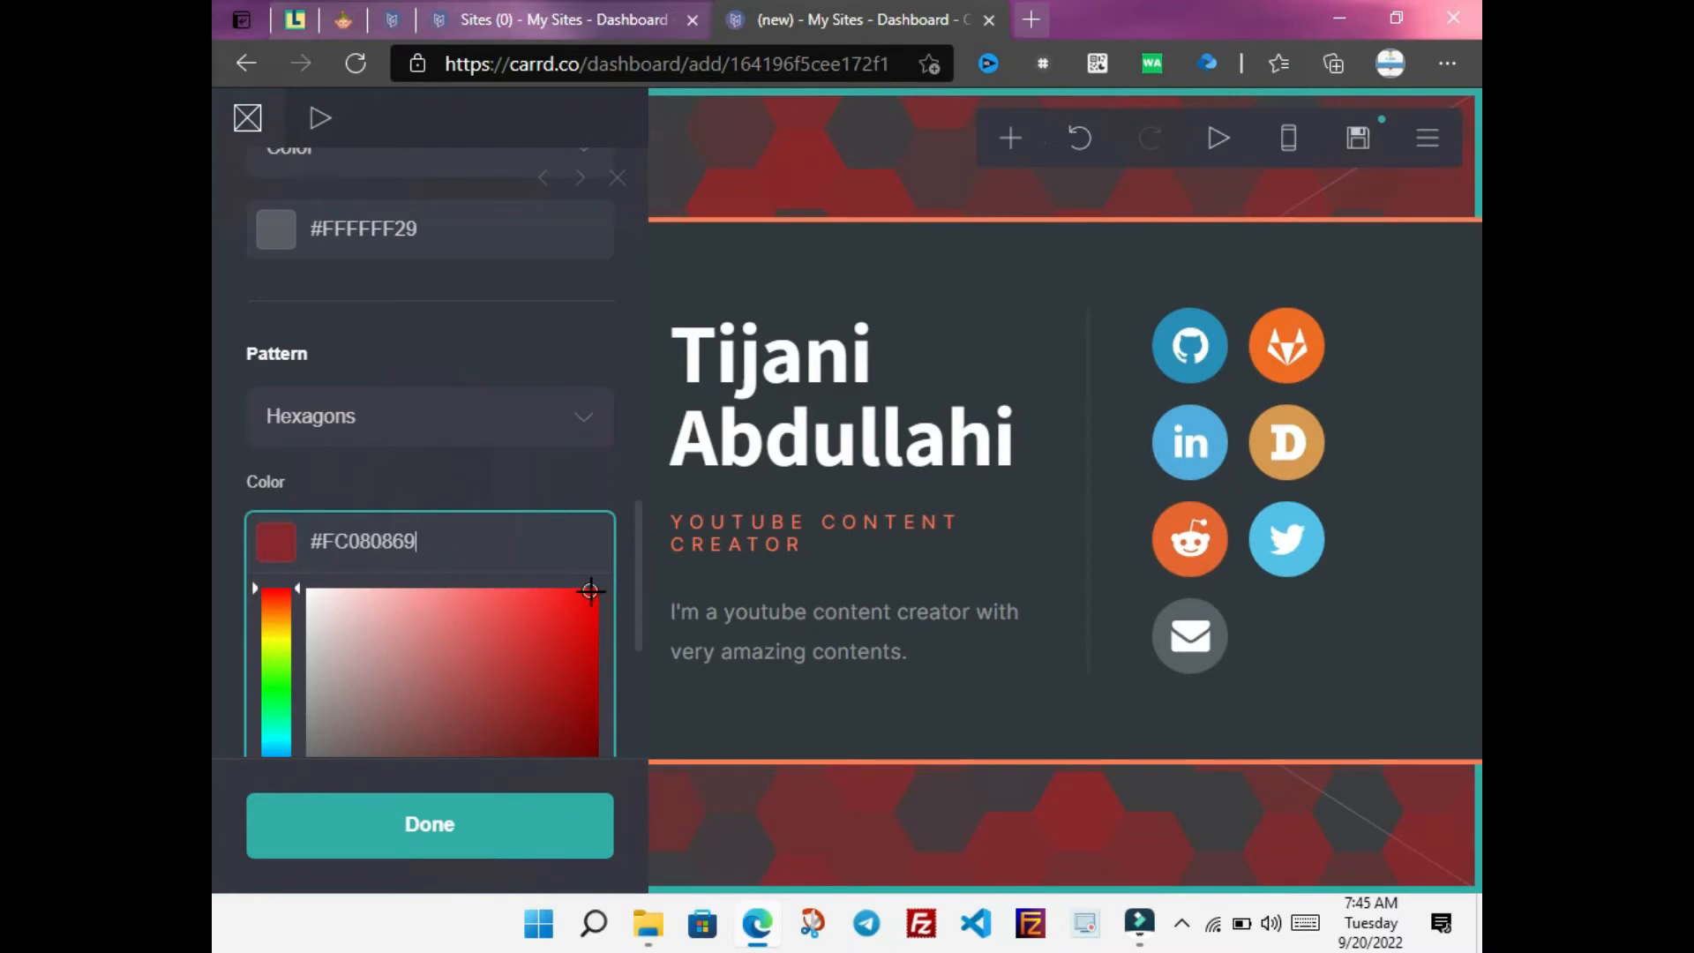
pyautogui.click(457, 826)
# Tint the background overlay colour slightly pink (#FFFFFF29)
pyautogui.click(412, 798)
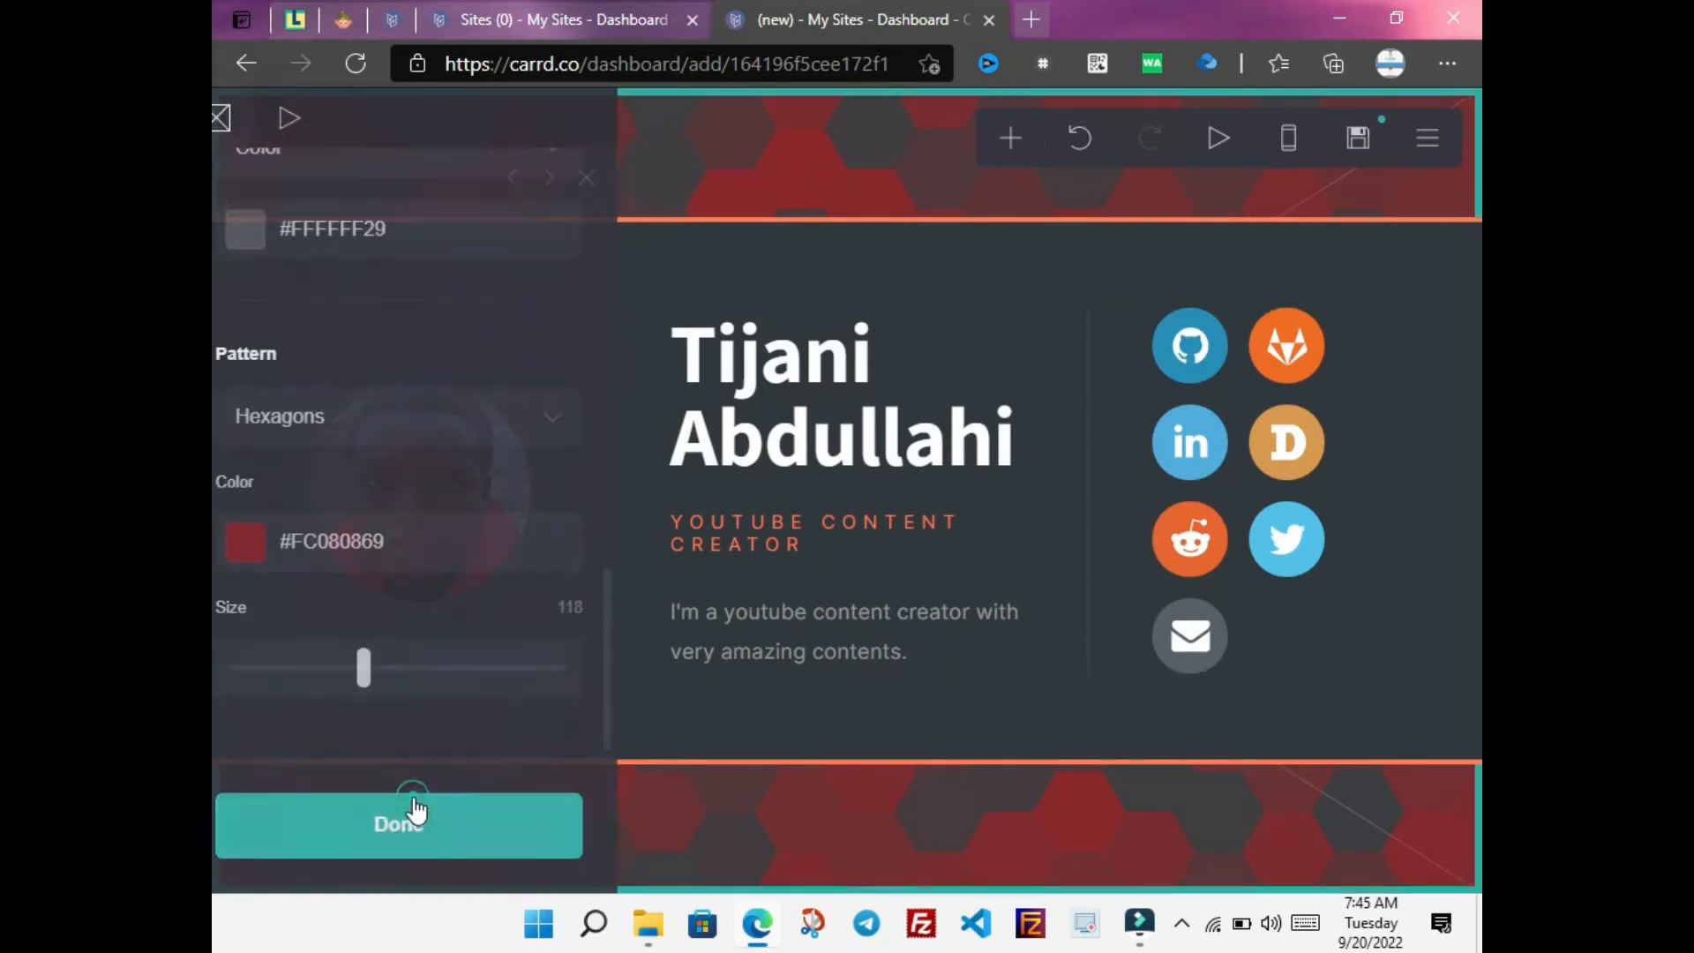
pyautogui.scroll(2, 635, 609)
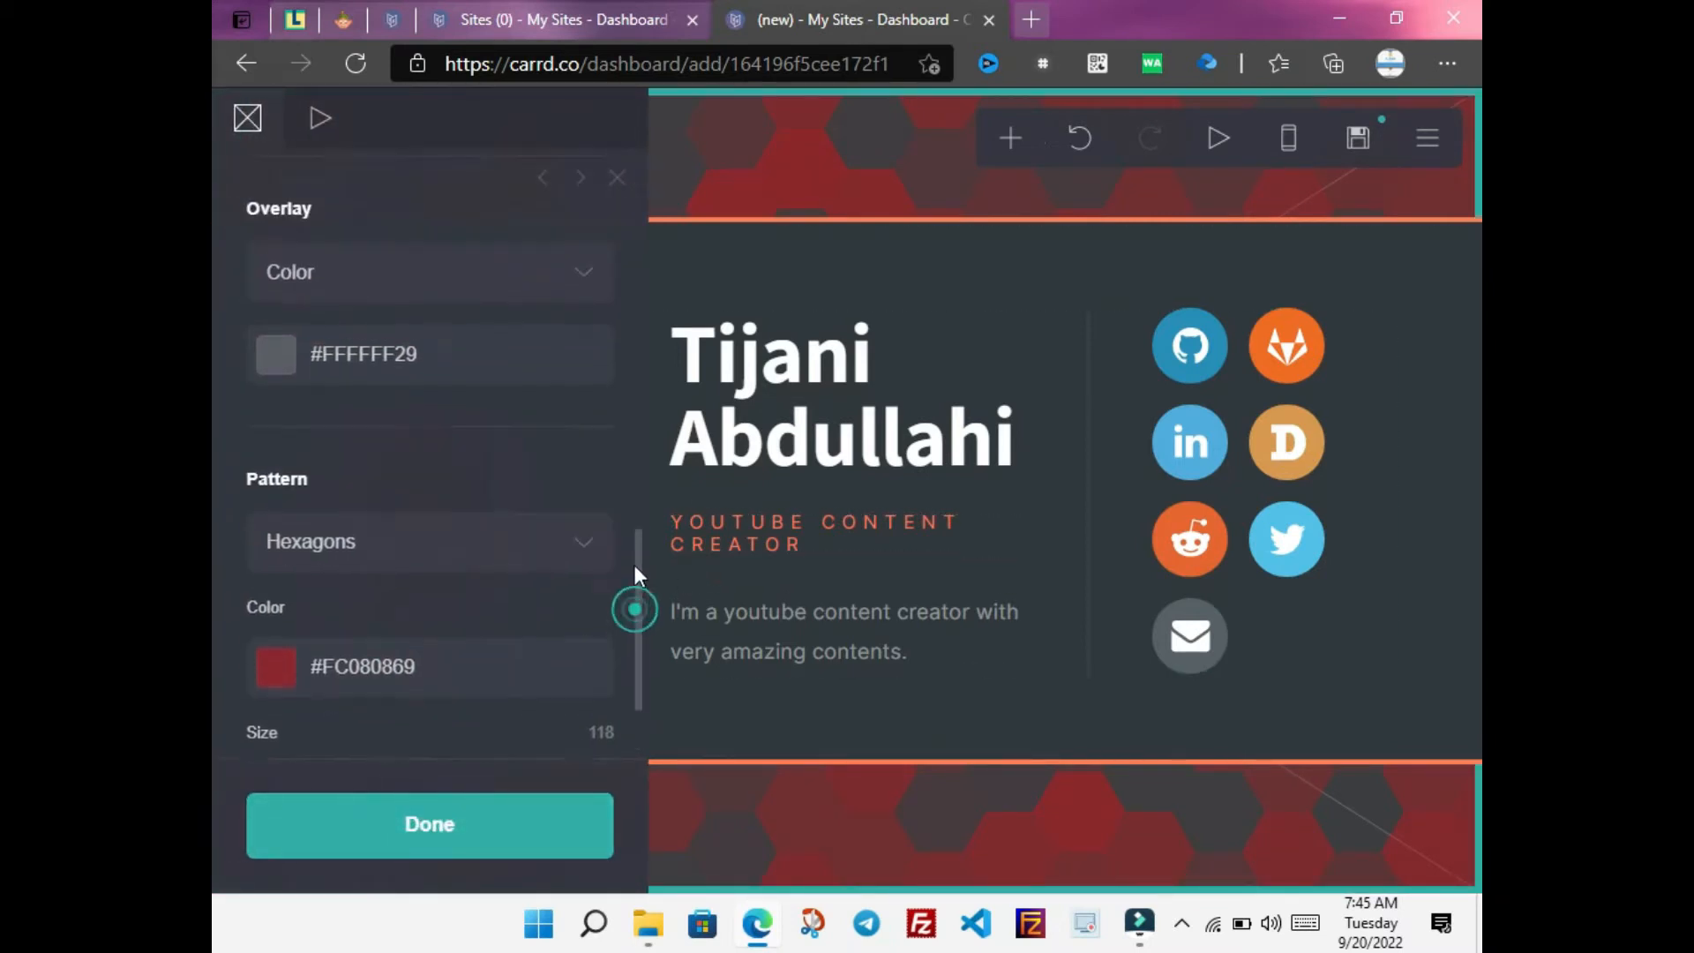
pyautogui.click(489, 360)
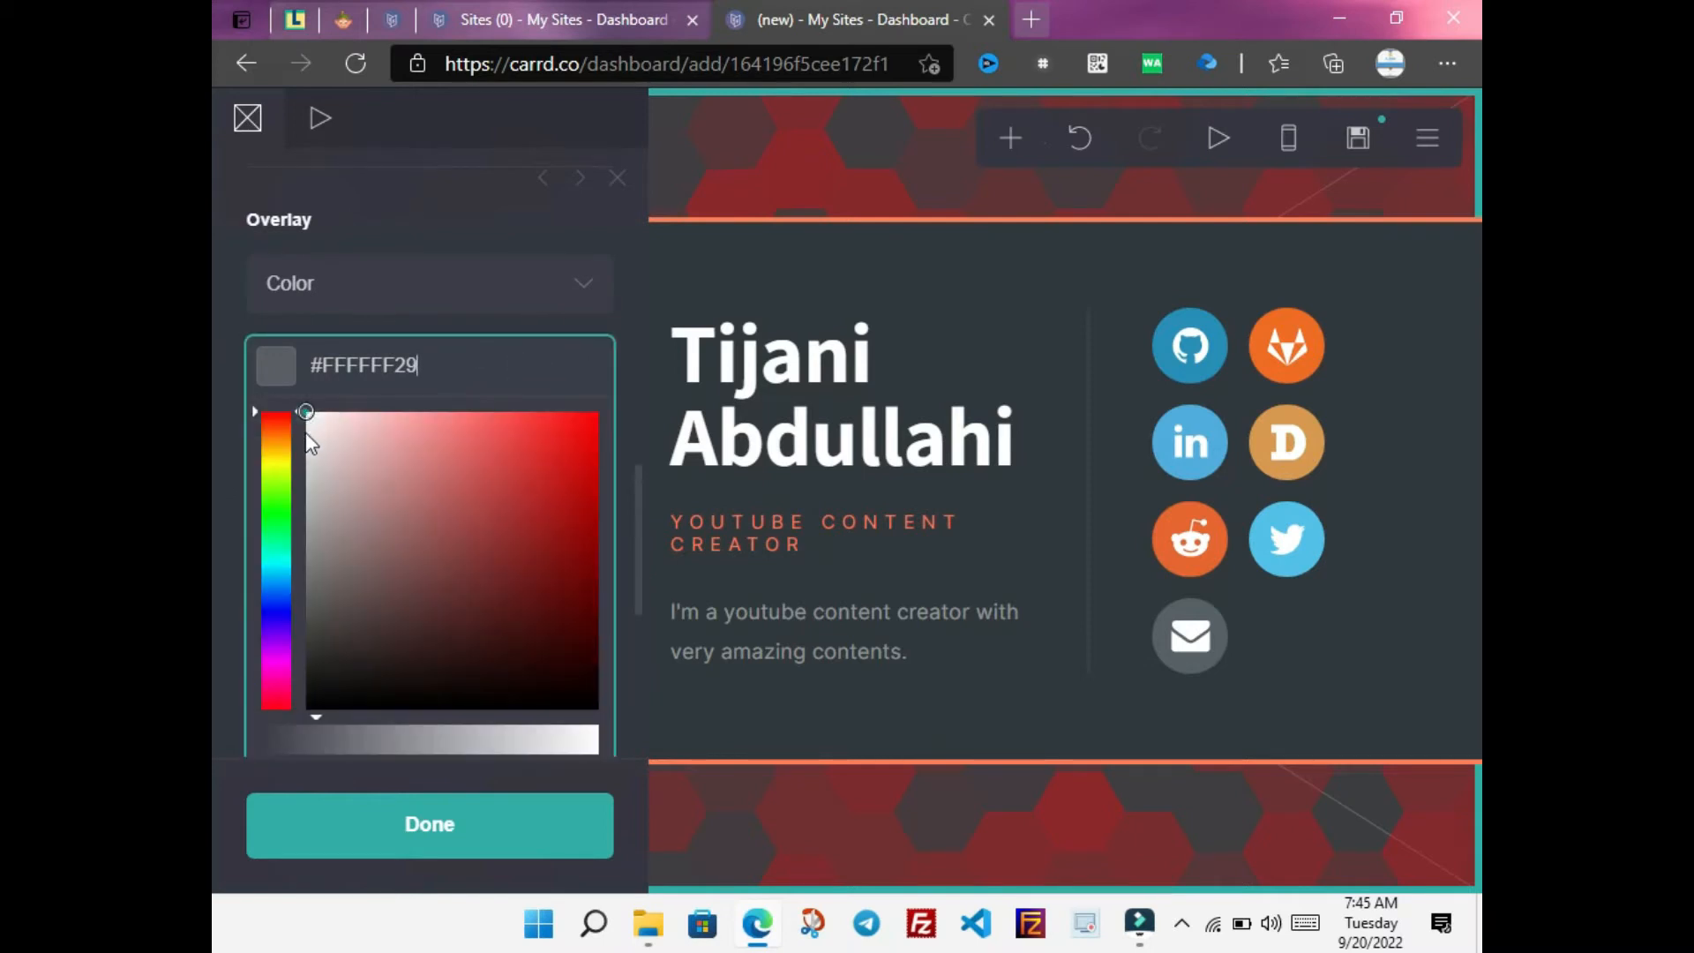
pyautogui.moveTo(305, 412)
pyautogui.mouseDown()
pyautogui.moveTo(321, 466)
pyautogui.moveTo(304, 406)
pyautogui.mouseUp()
pyautogui.click(406, 816)
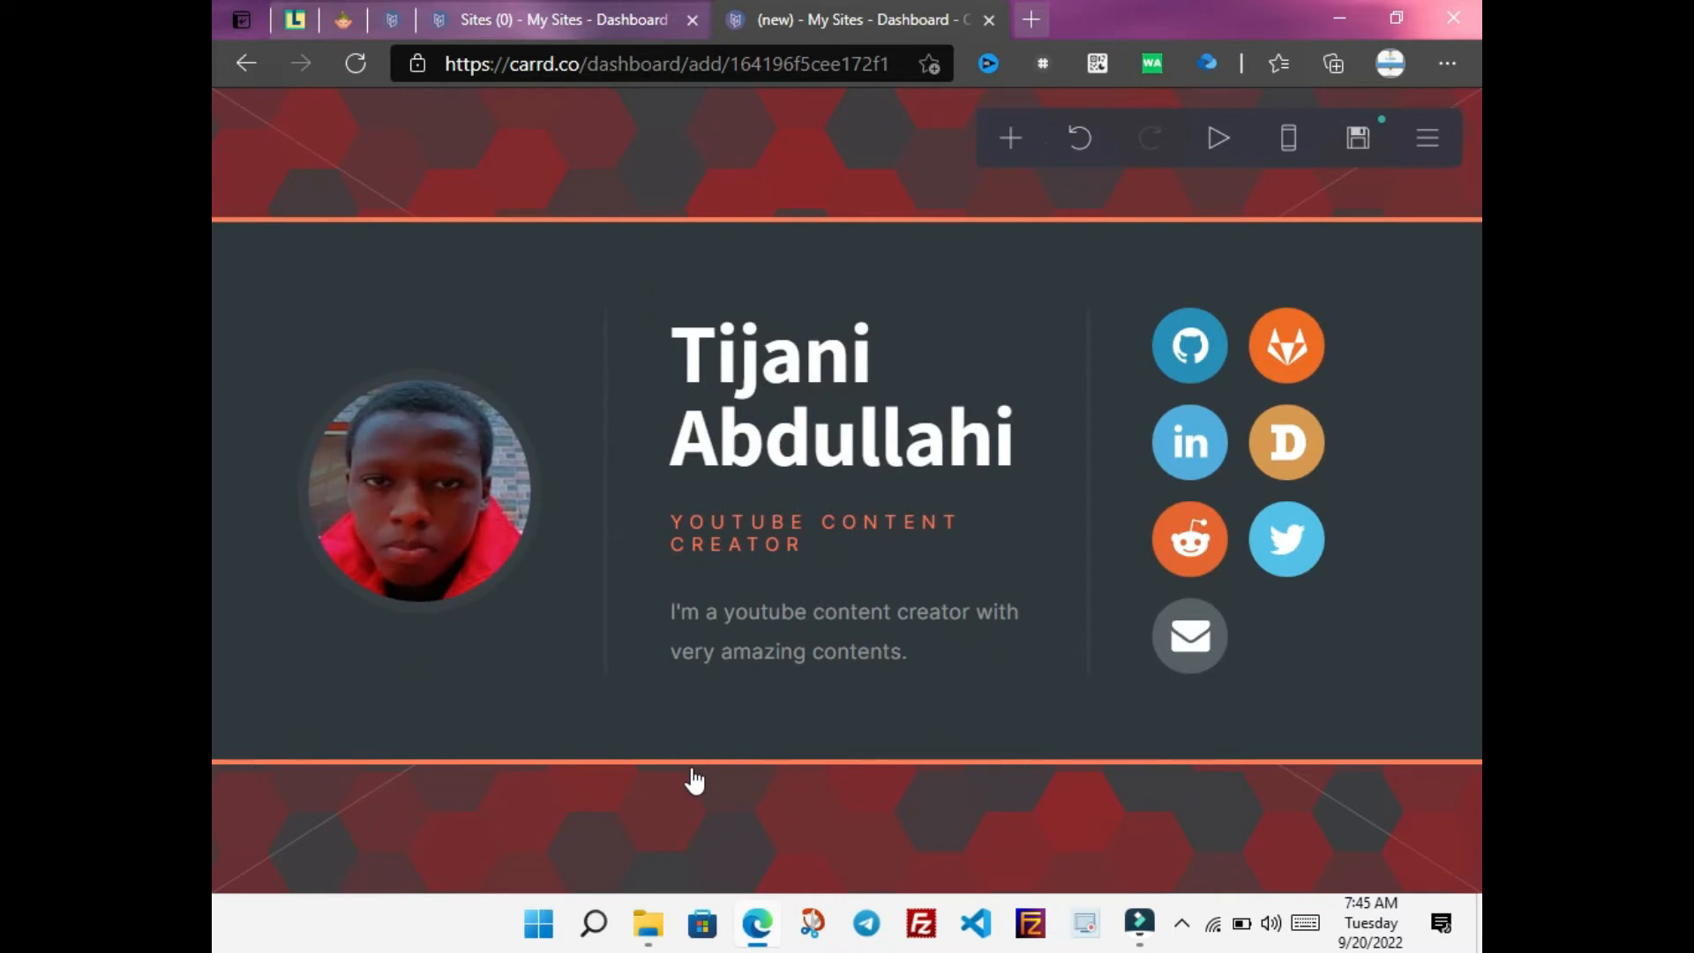
# Use the frosted plant photo from the image library as the page background
pyautogui.click(748, 844)
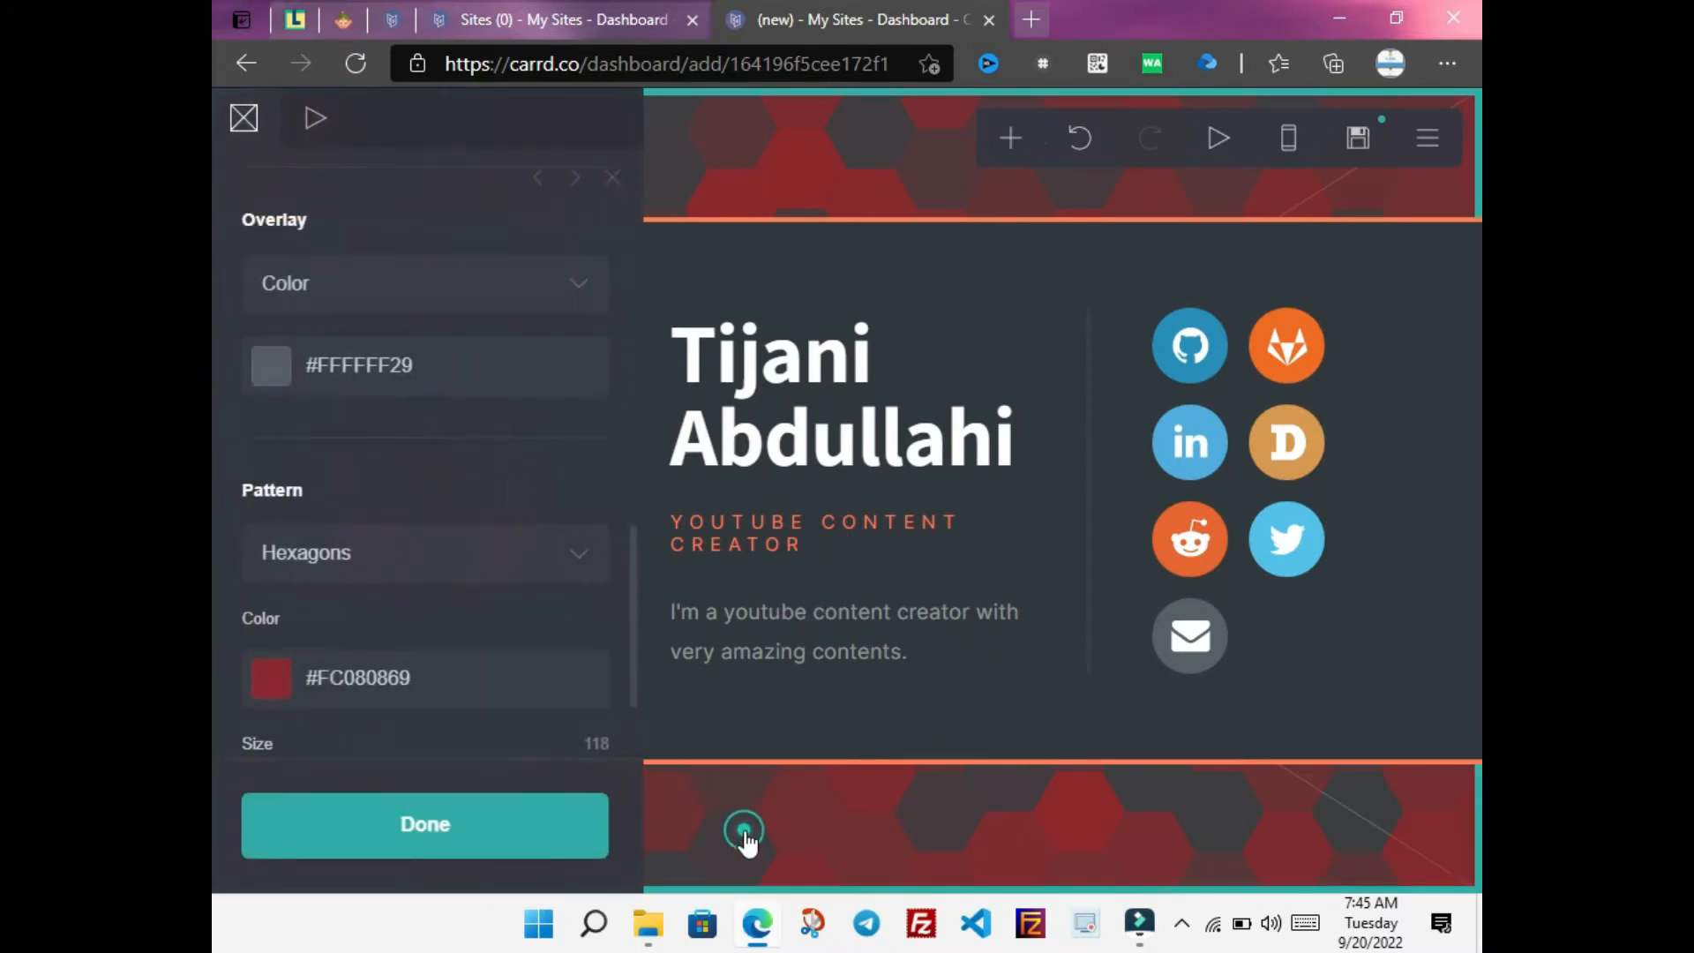
pyautogui.moveTo(644, 561); pyautogui.dragTo(616, 188)
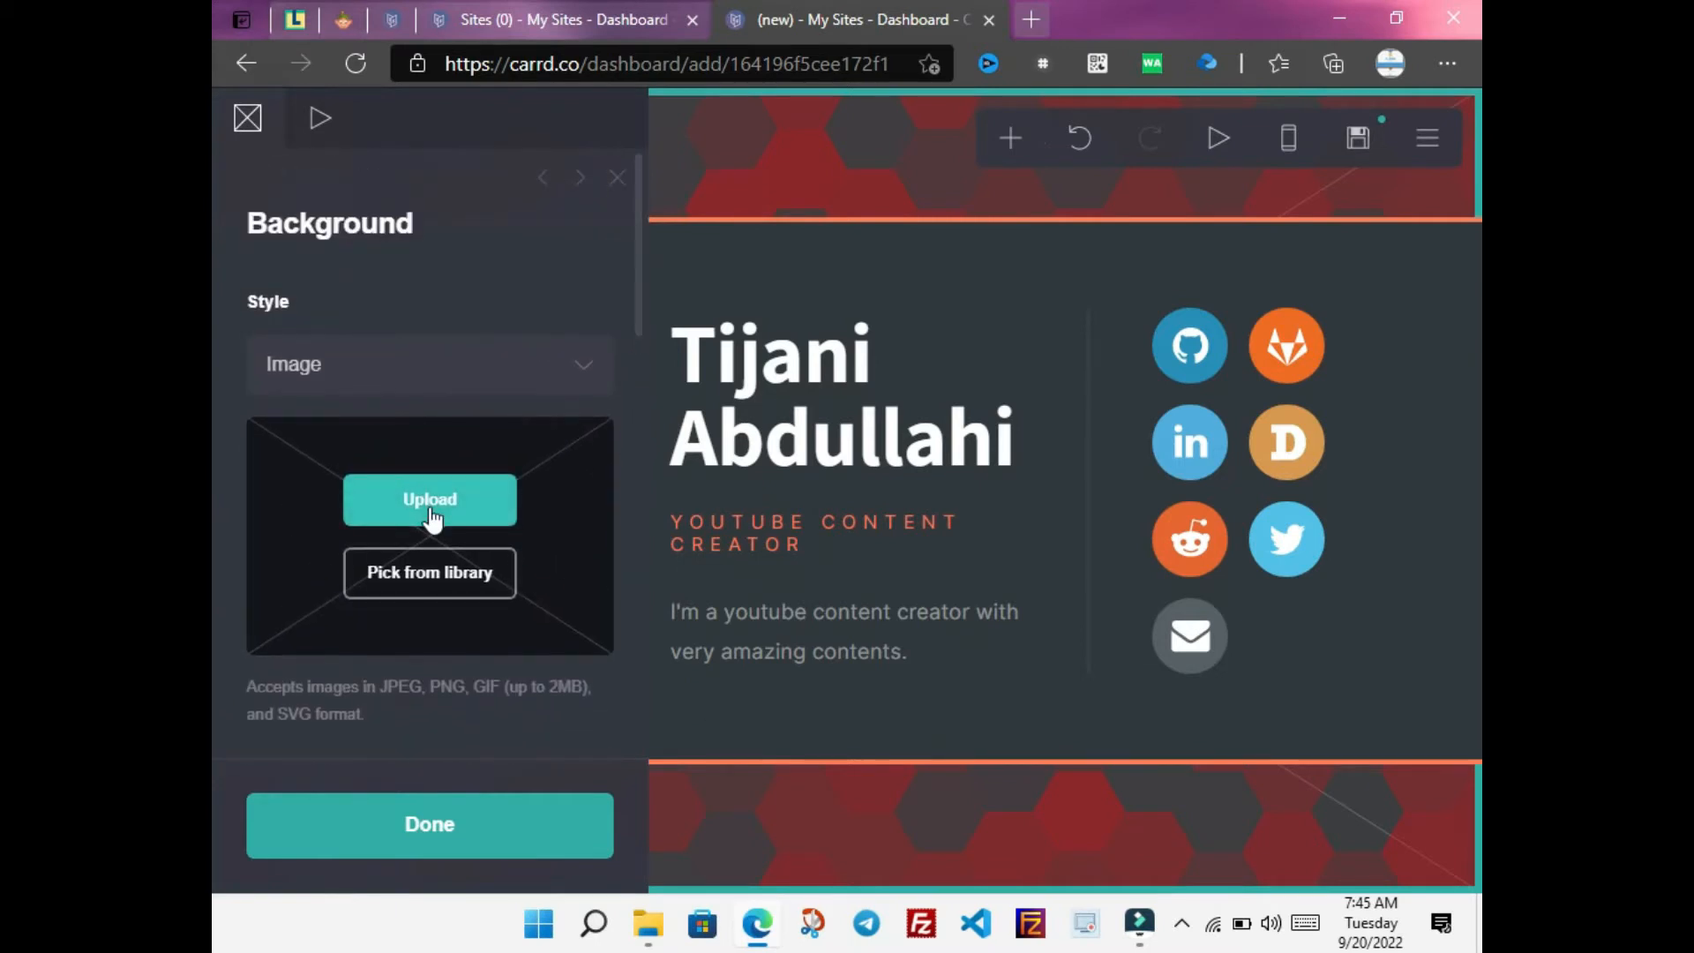
pyautogui.click(428, 589)
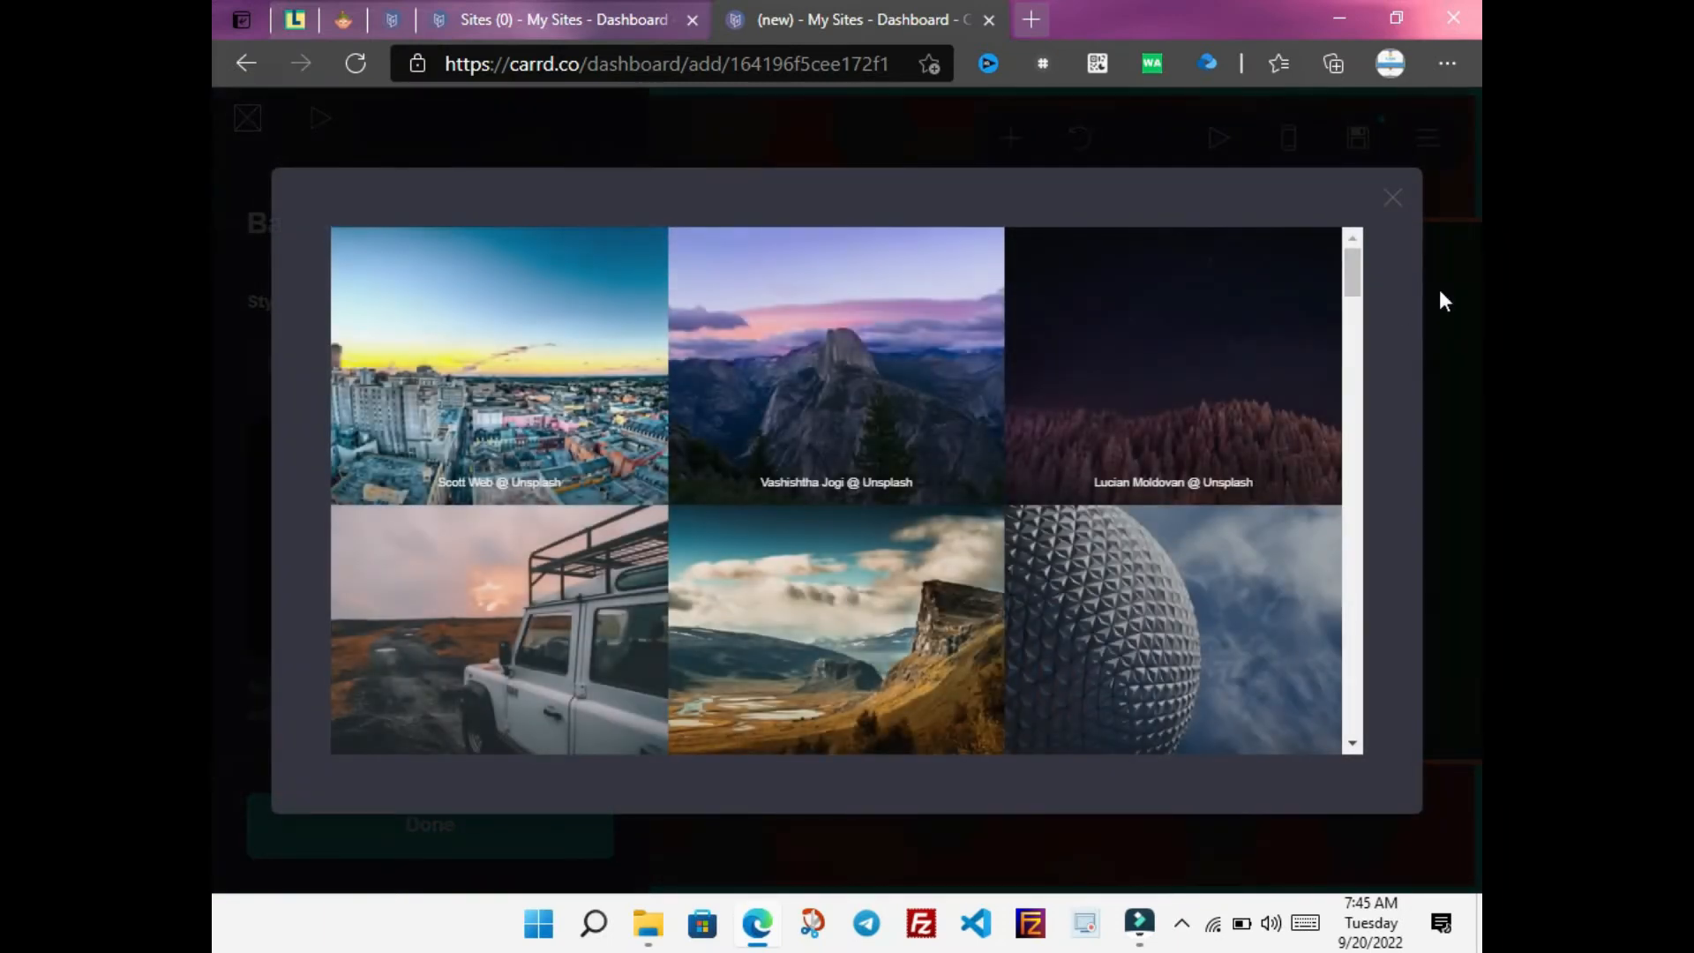
pyautogui.moveTo(1350, 273); pyautogui.dragTo(1332, 395)
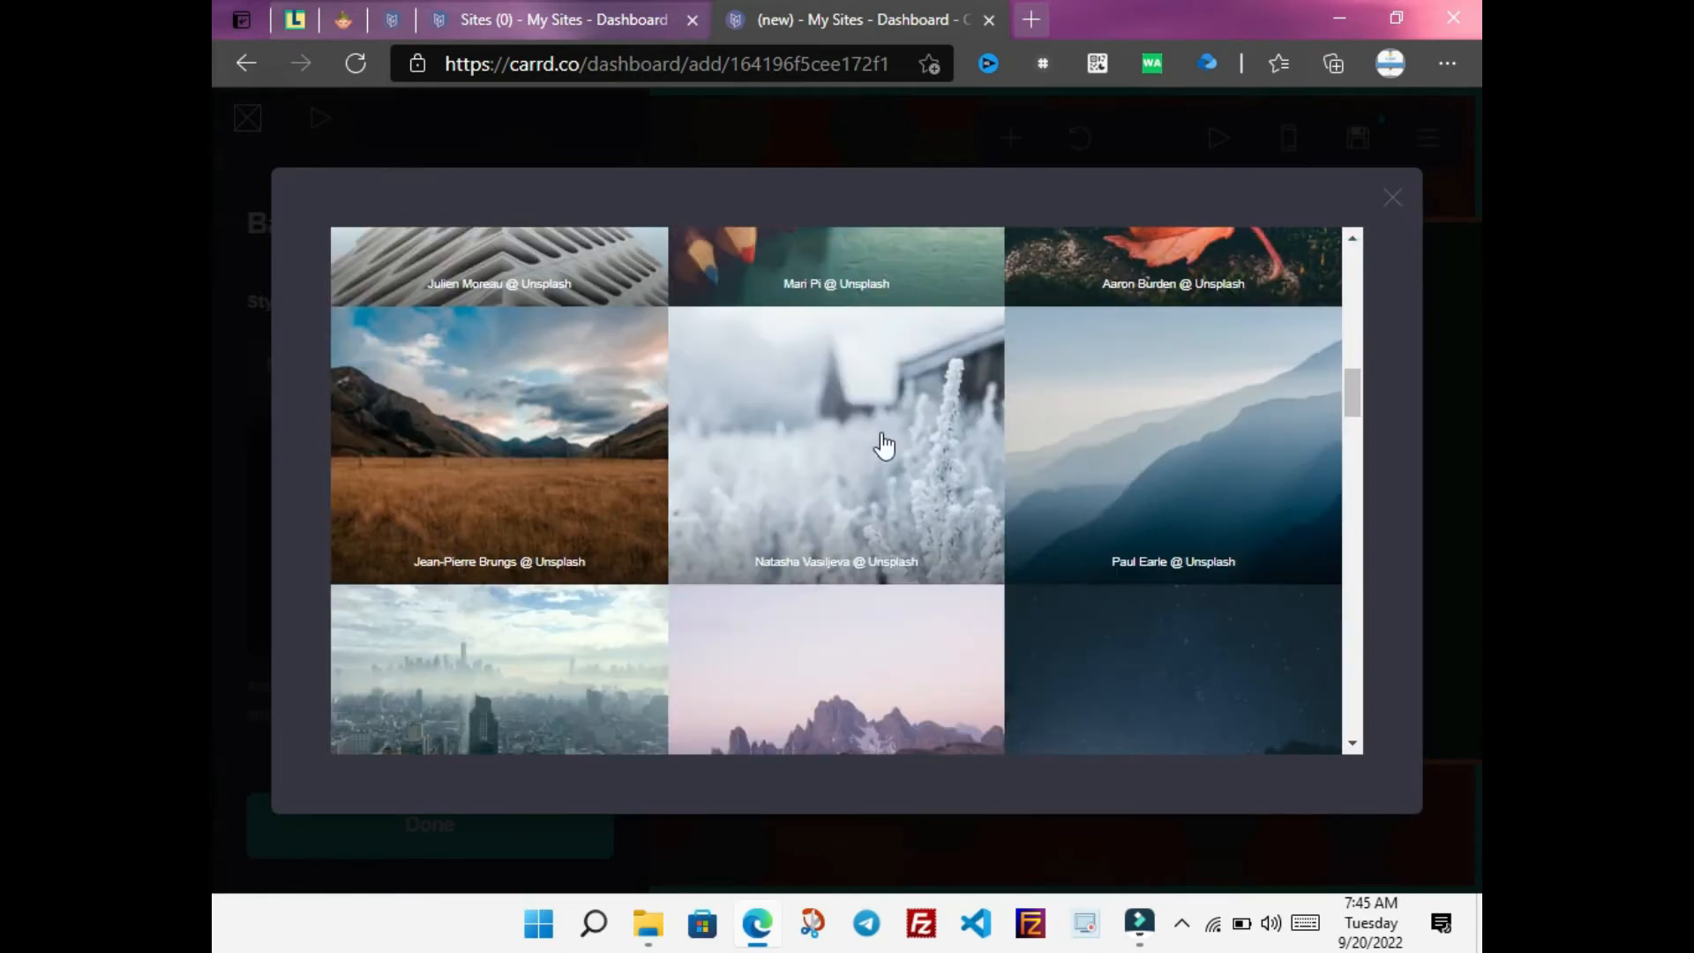
pyautogui.click(881, 447)
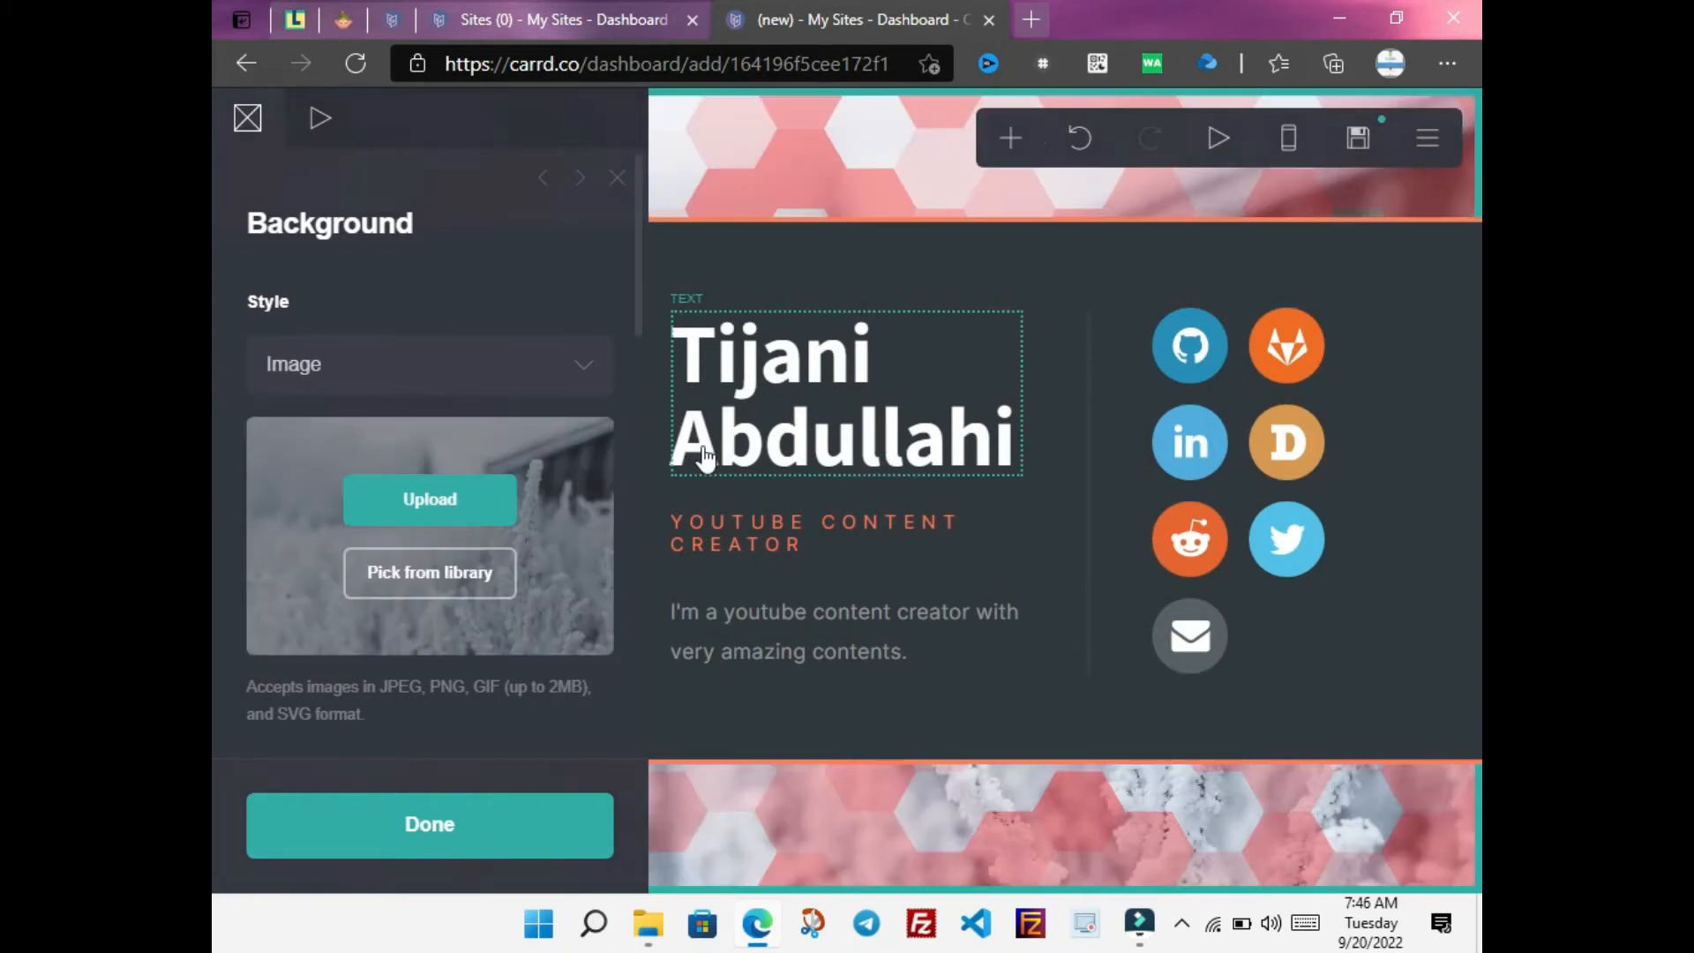
pyautogui.scroll(-3, 641, 353)
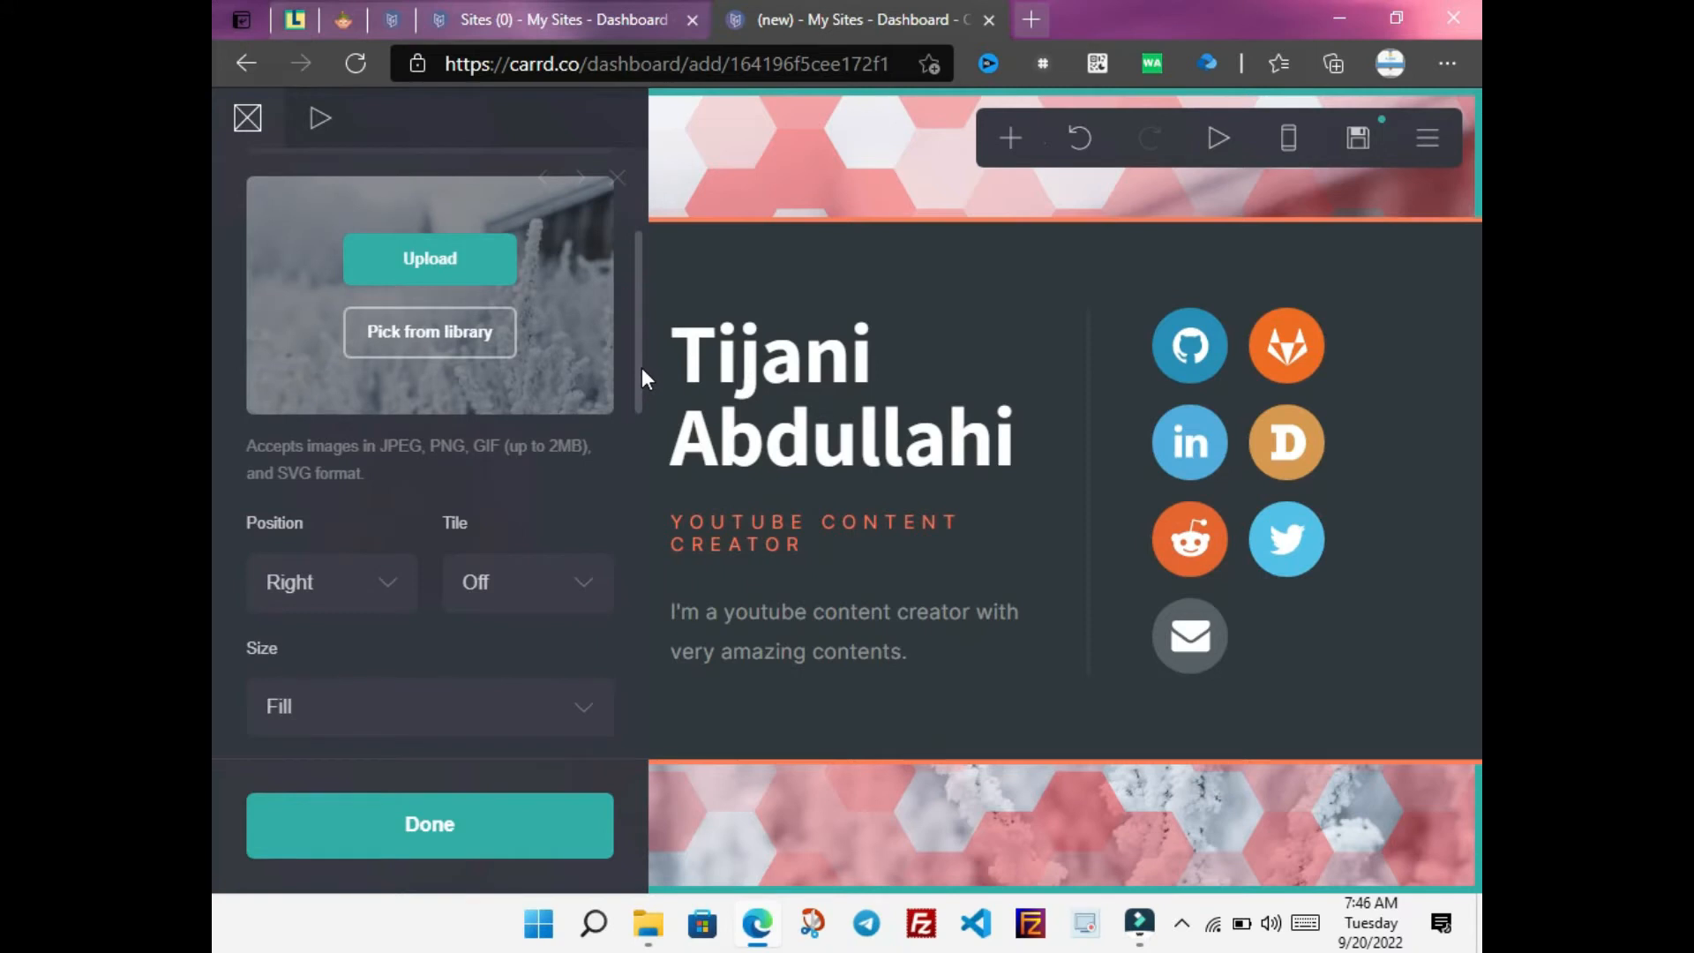
pyautogui.moveTo(642, 367); pyautogui.dragTo(633, 681)
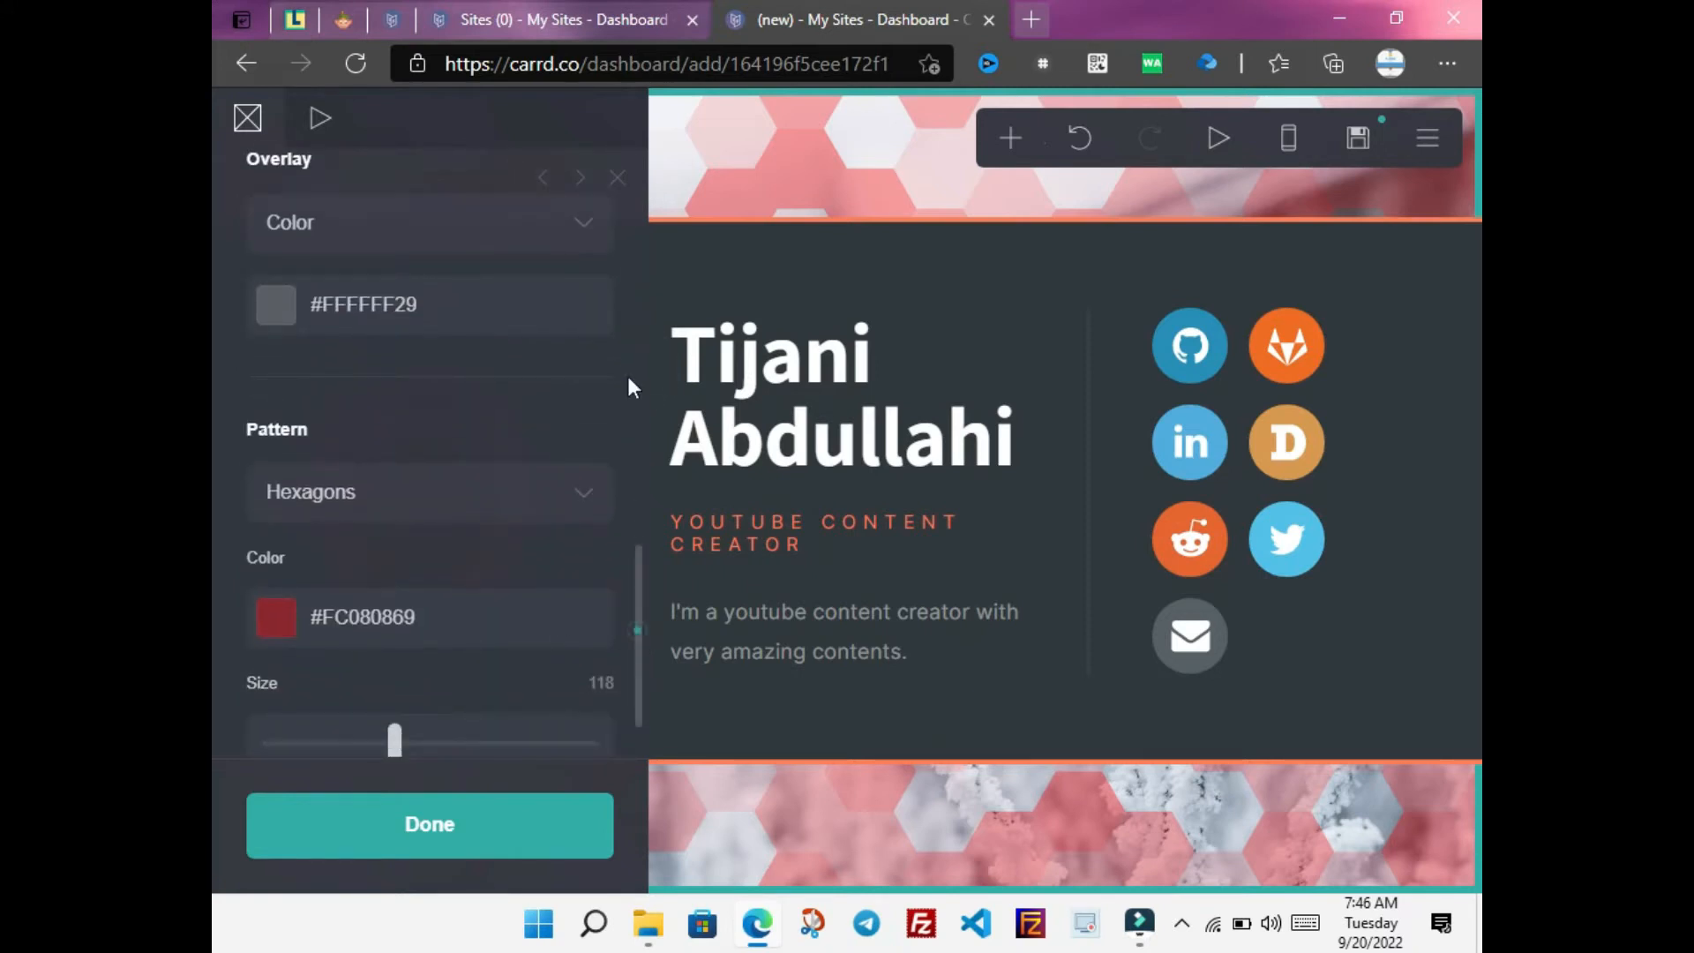
pyautogui.scroll(10, 635, 624)
pyautogui.scroll(-3, 615, 327)
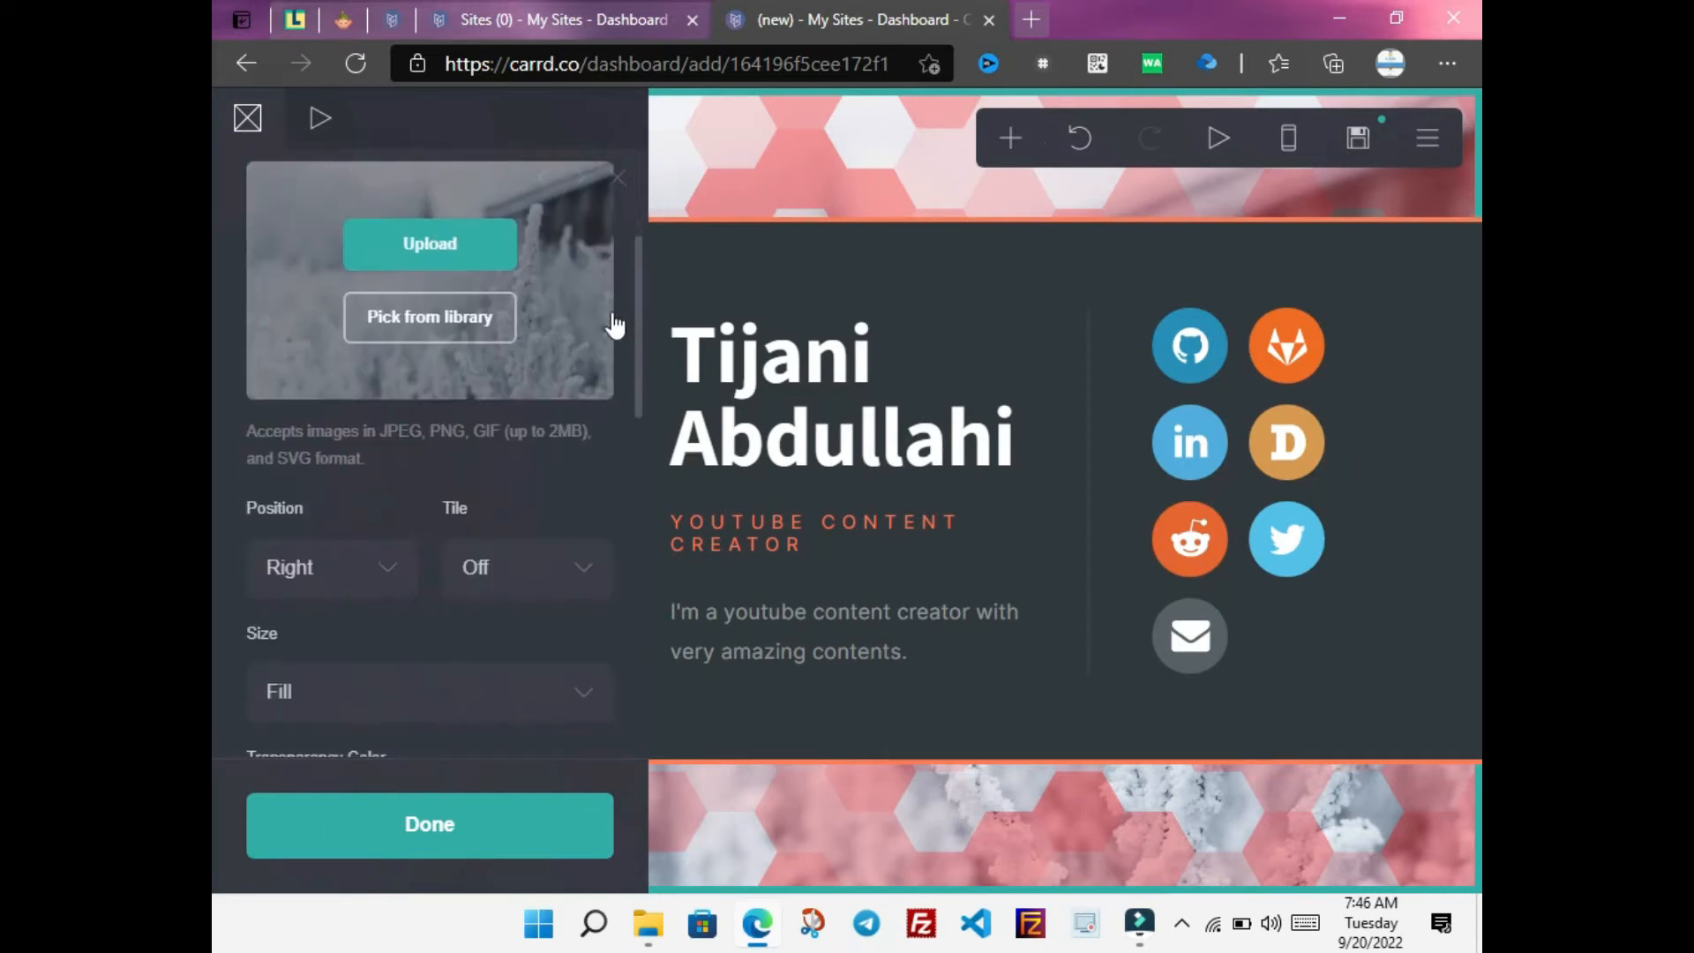
pyautogui.click(757, 146)
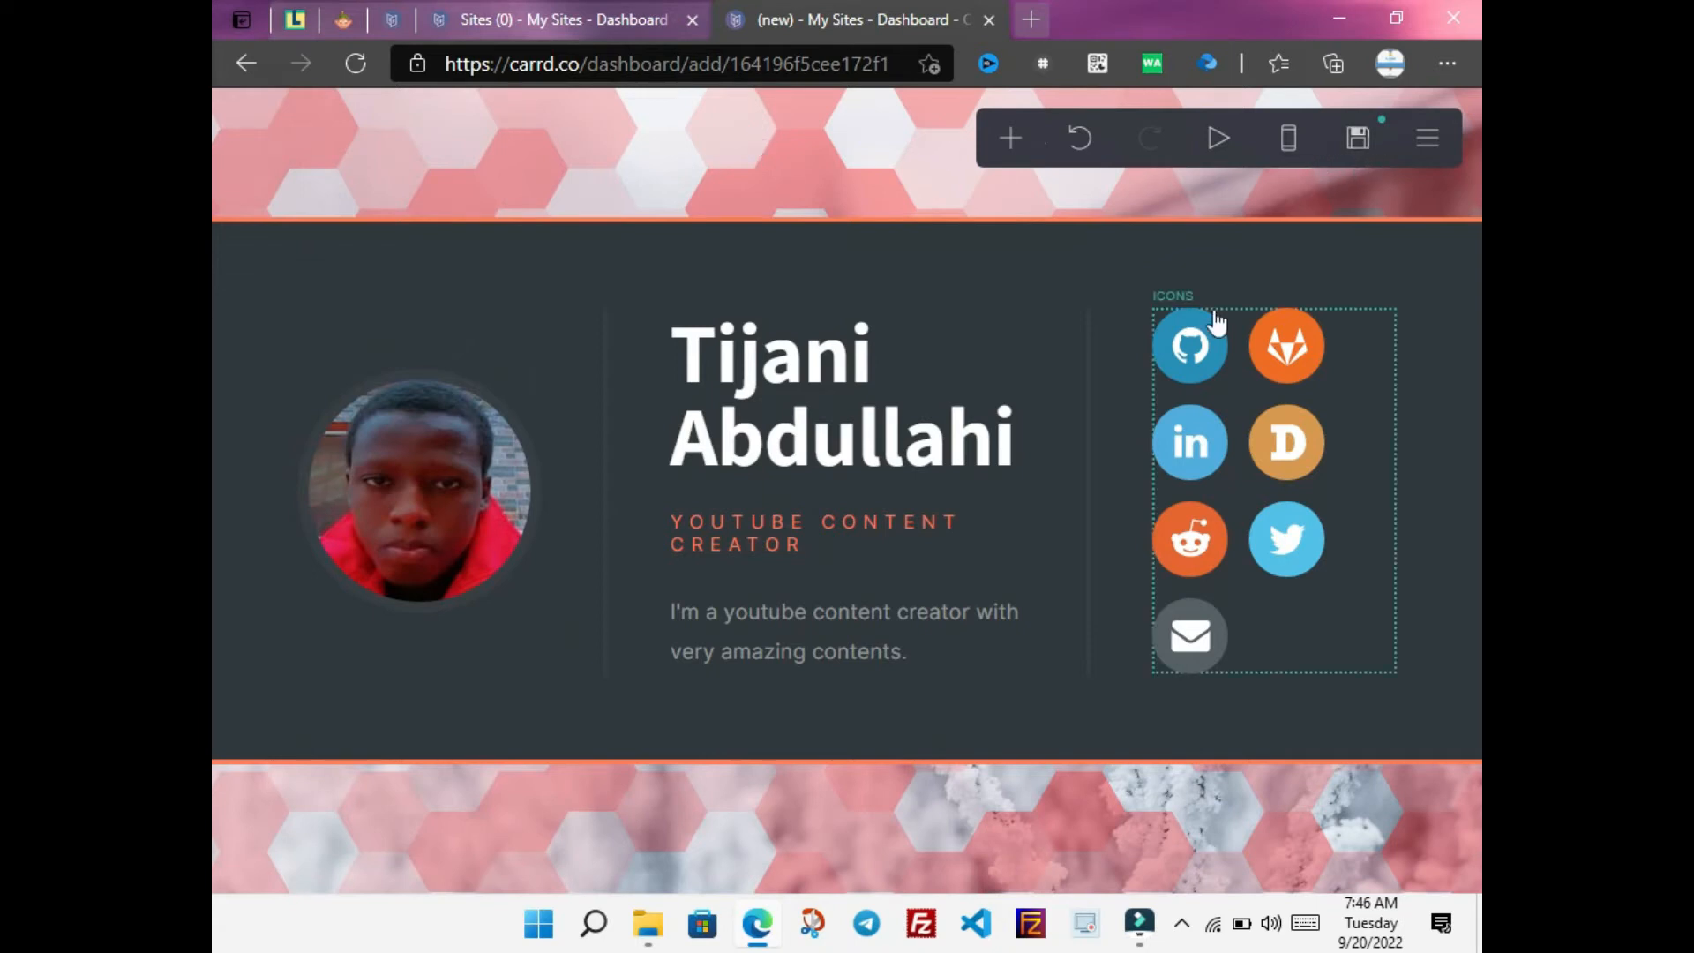
# Enlarge the background hexagon pattern size from 118 to 184
pyautogui.click(669, 862)
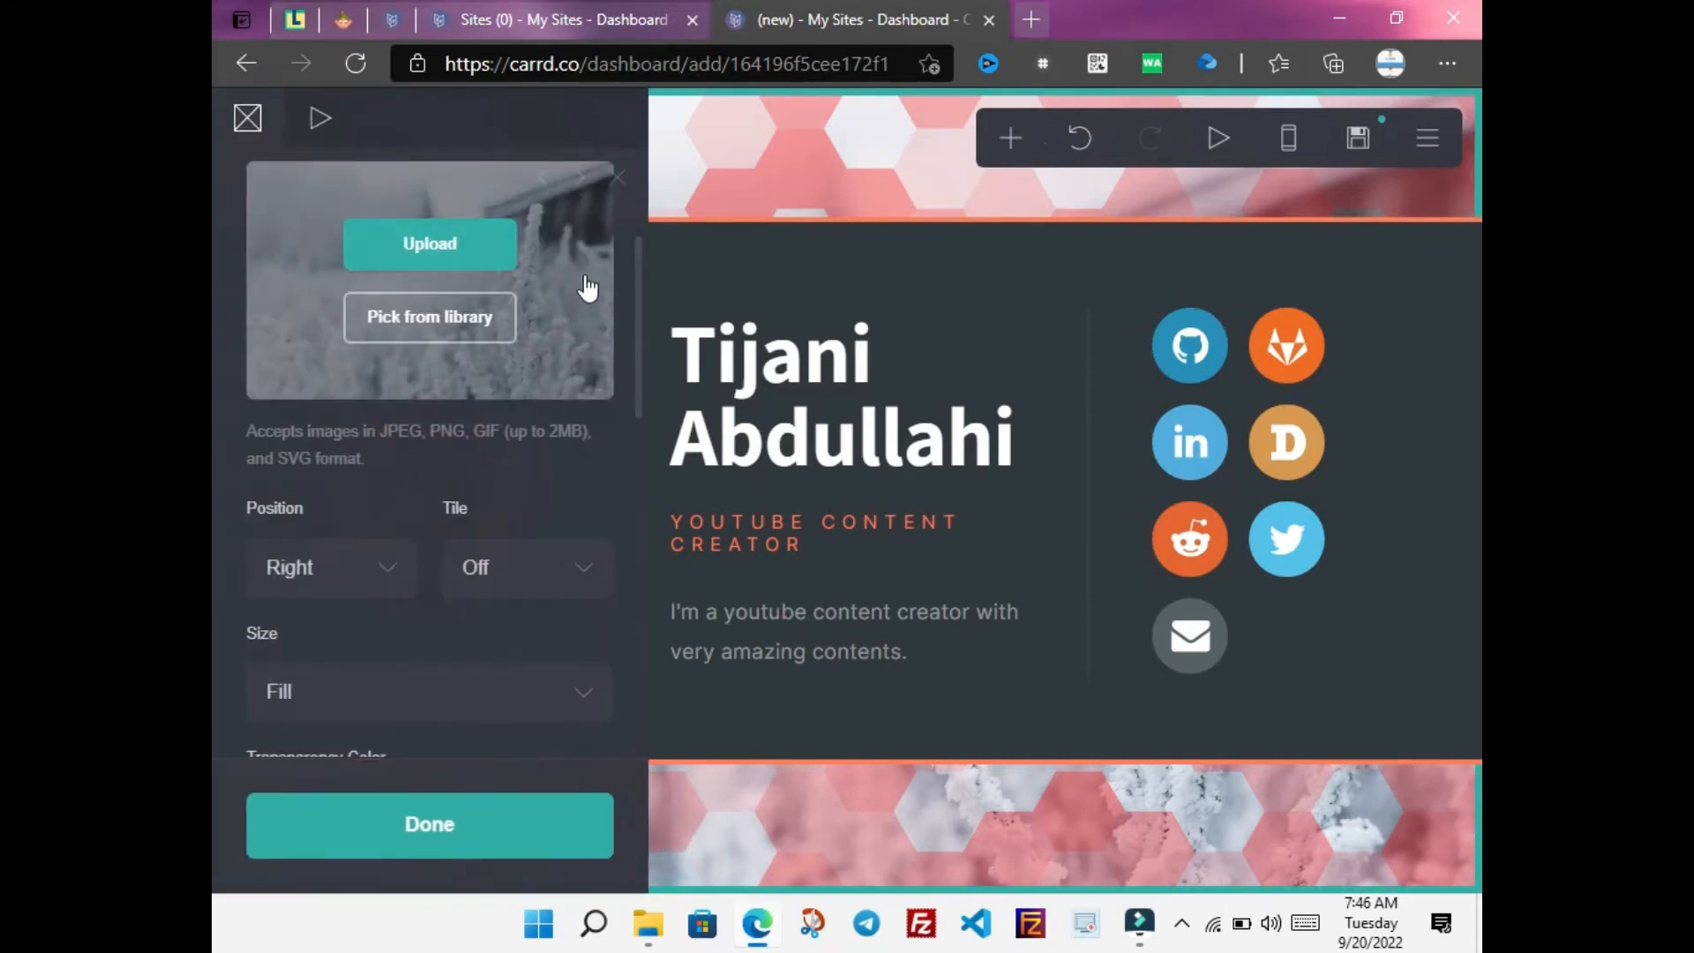
pyautogui.moveTo(637, 260); pyautogui.dragTo(630, 590)
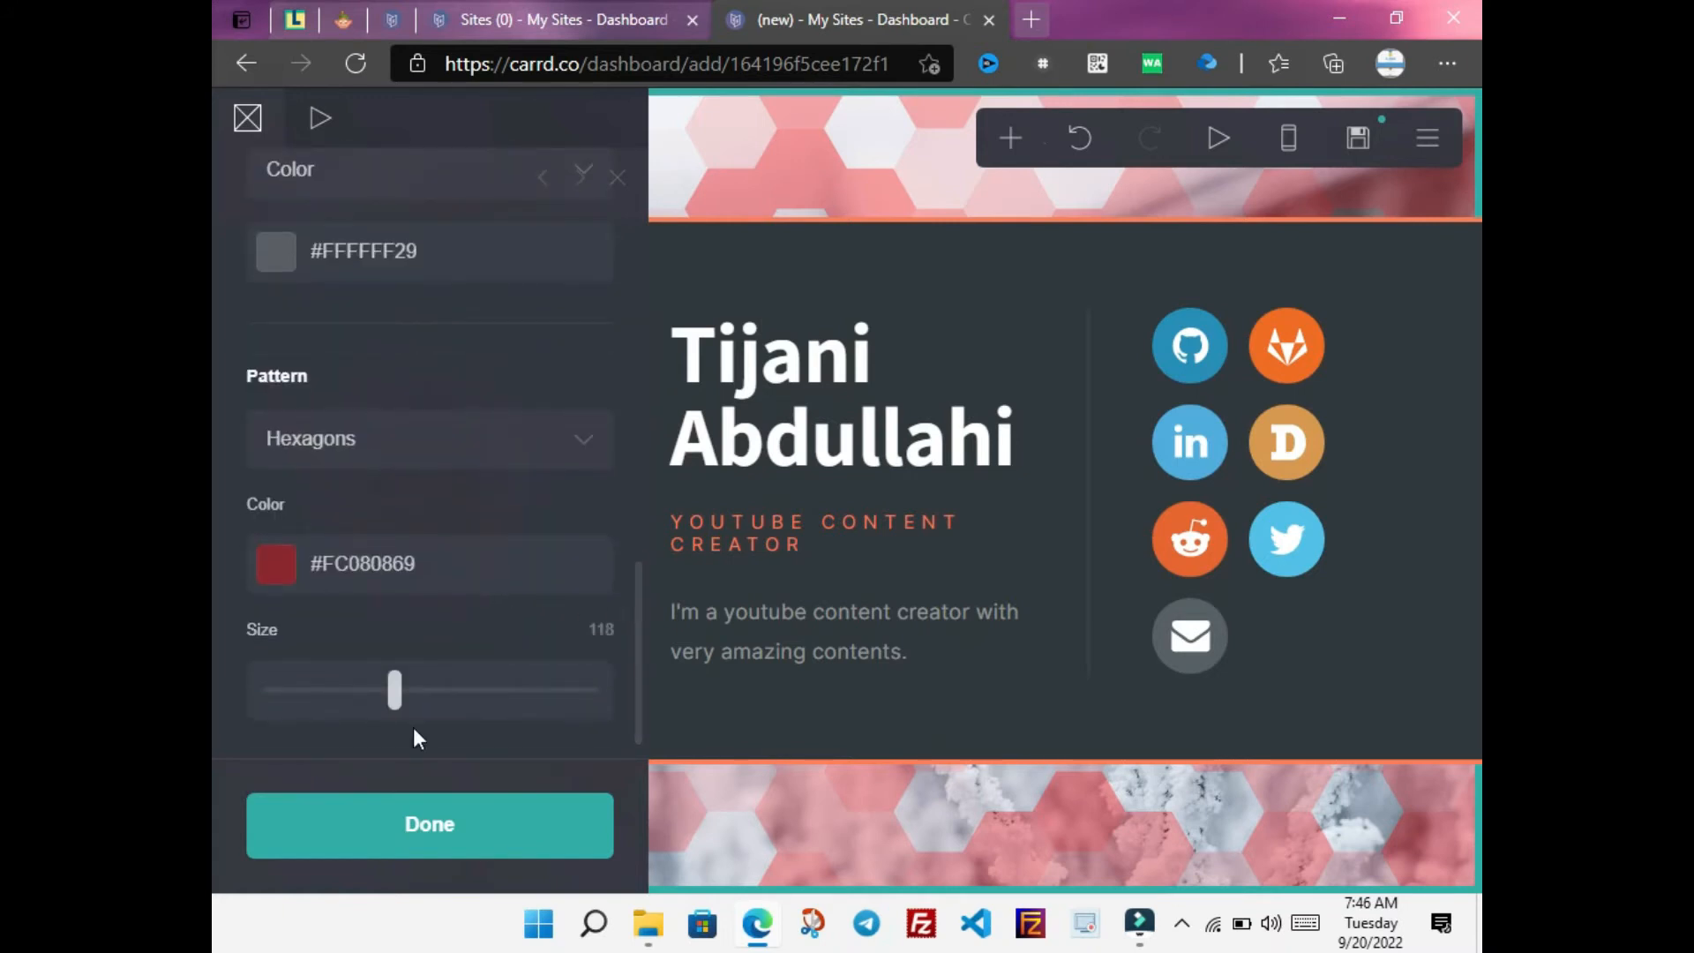
pyautogui.moveTo(396, 703); pyautogui.dragTo(455, 706)
pyautogui.moveTo(635, 627); pyautogui.dragTo(640, 244)
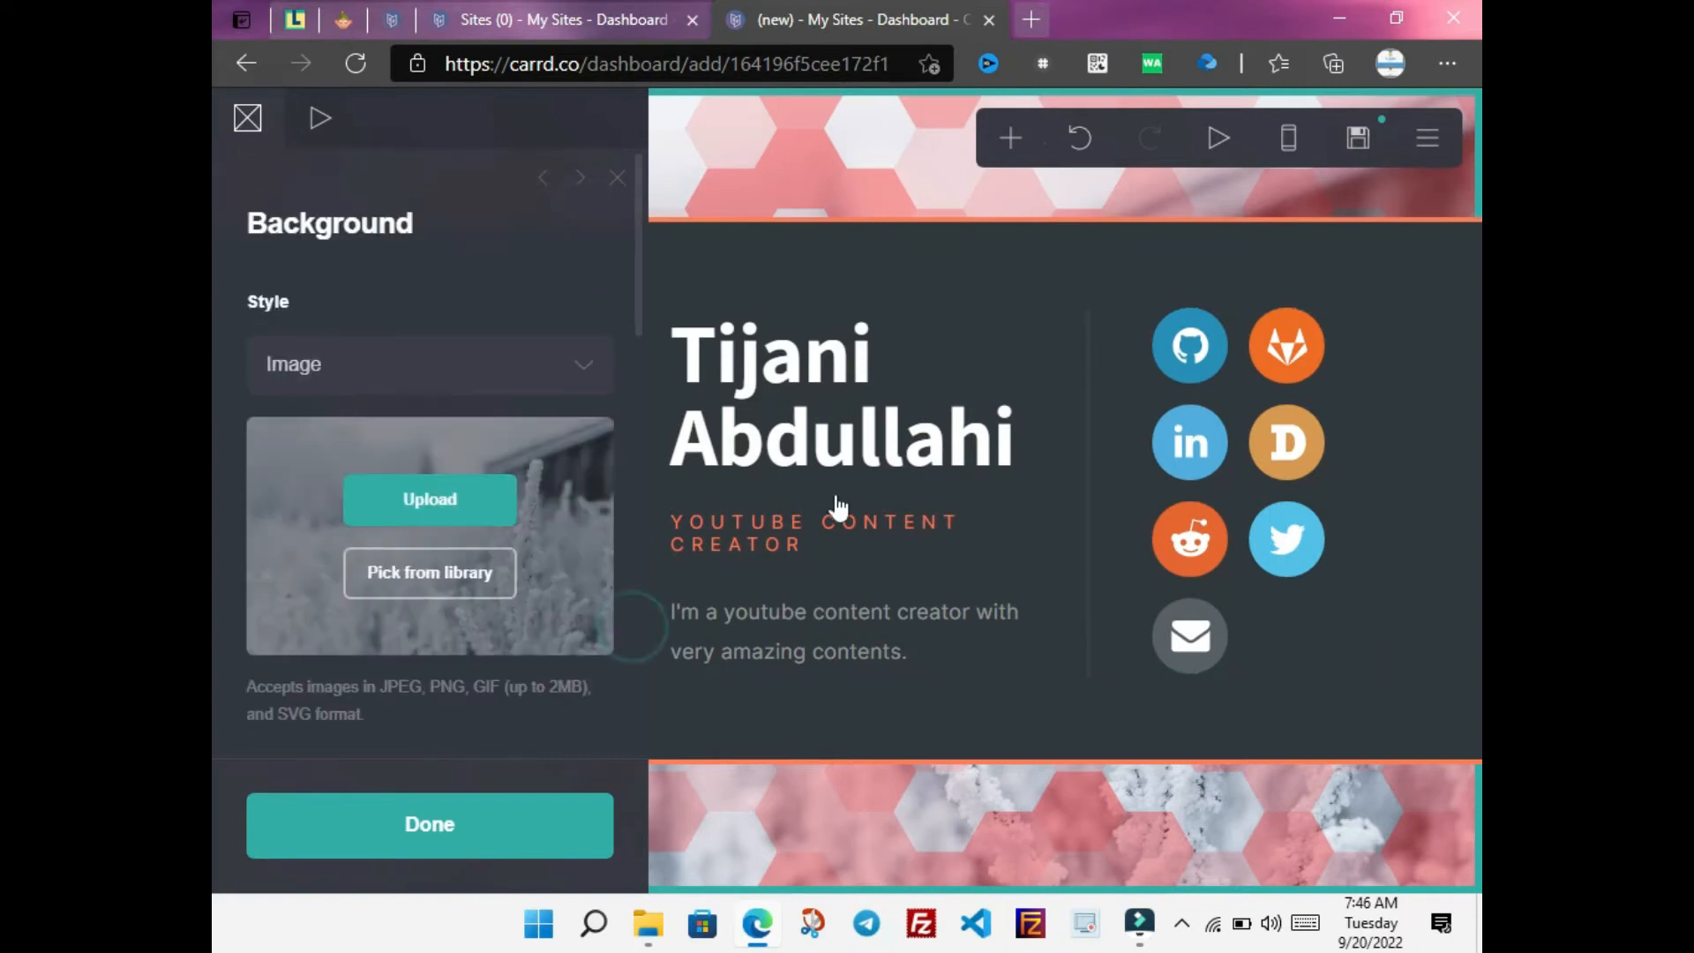
pyautogui.moveTo(1145, 934)
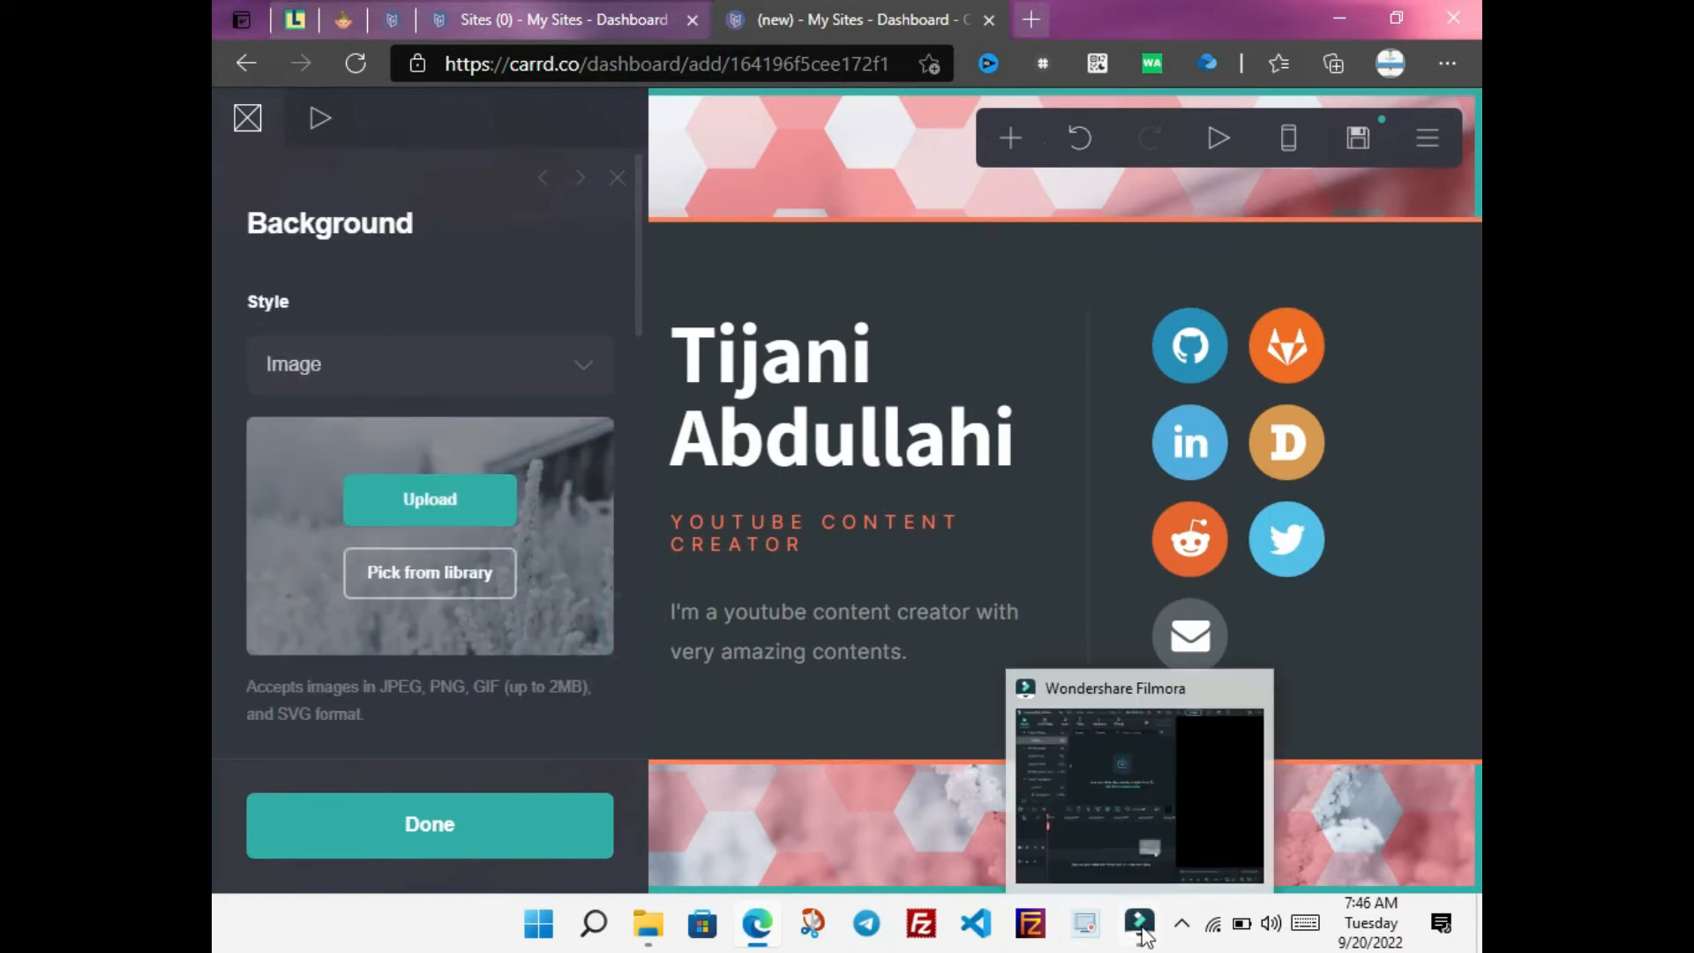
pyautogui.click(1125, 838)
# Undo four recent background edits to restore the original grey hexagon pattern
pyautogui.click(637, 122)
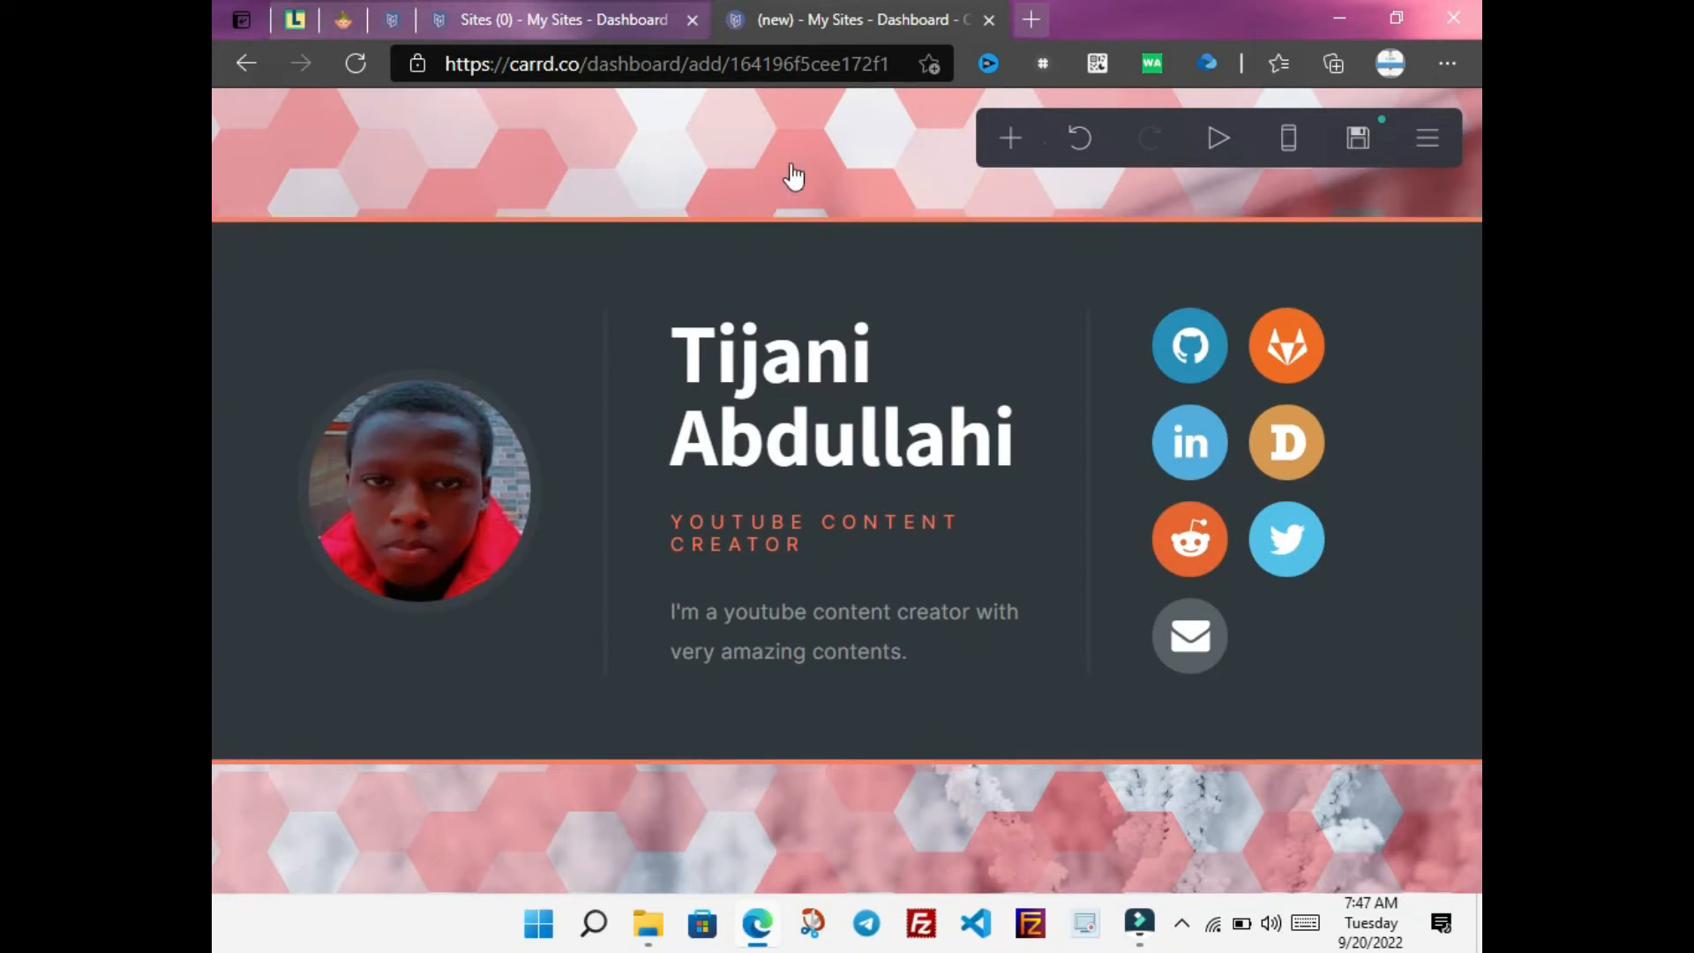
pyautogui.click(1081, 142)
pyautogui.click(1081, 145)
pyautogui.click(1082, 145)
pyautogui.click(1082, 145)
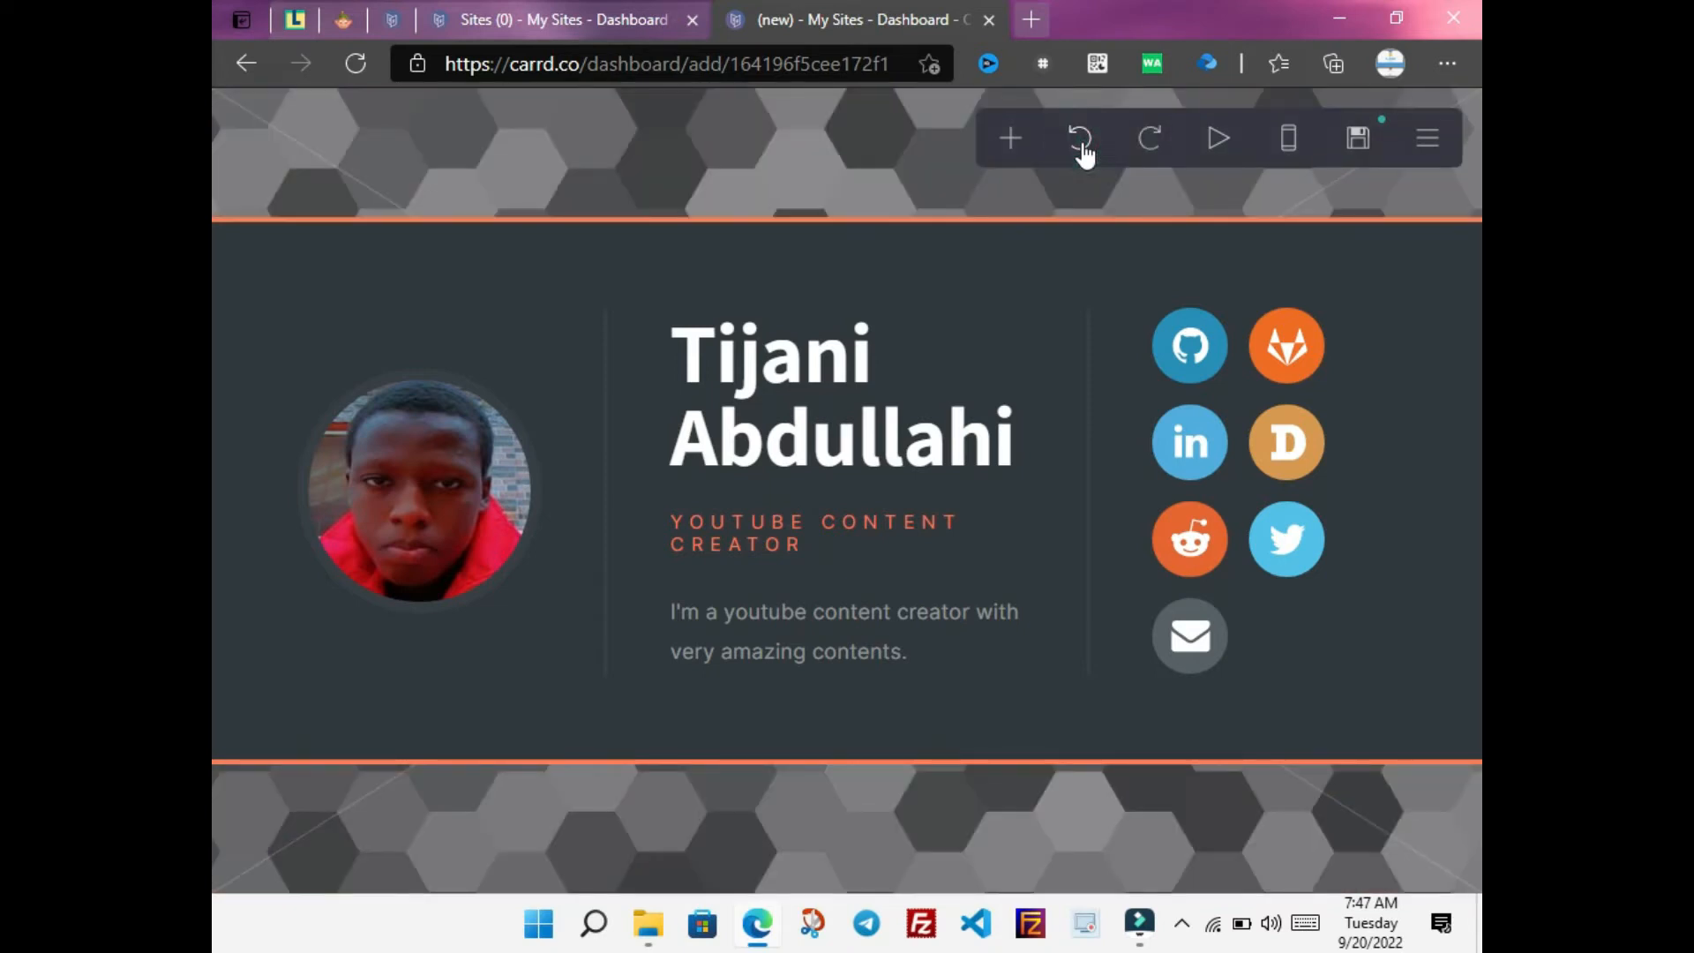
pyautogui.click(326, 129)
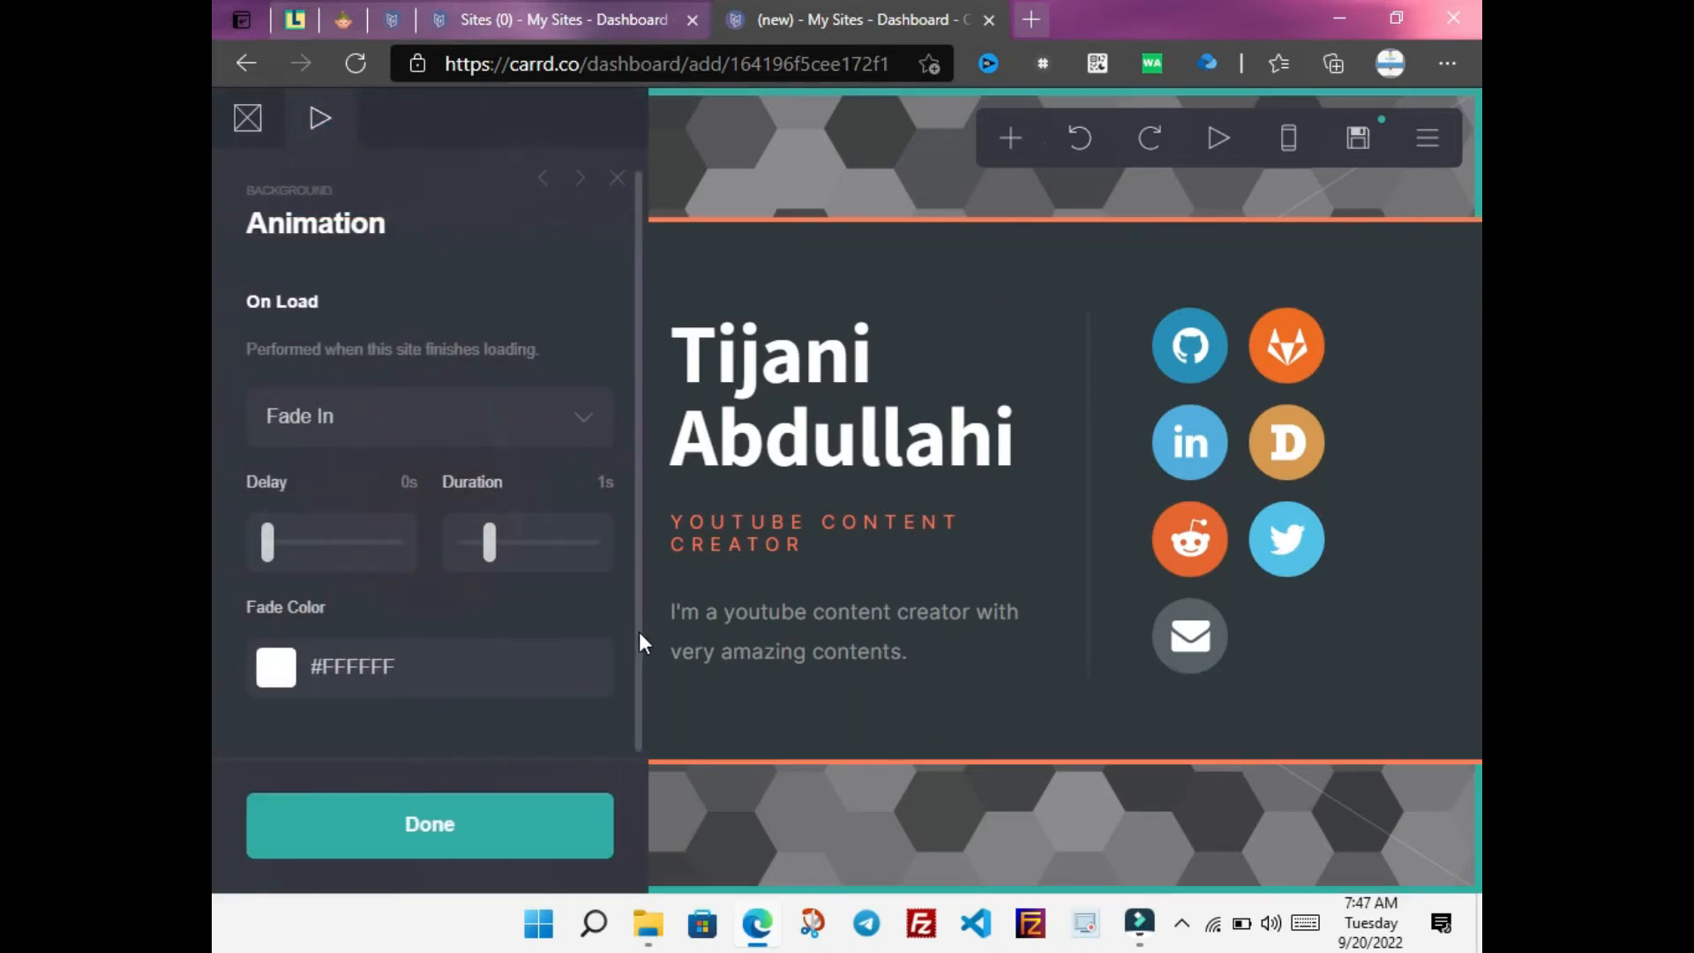
# Keep the background's On Load animation as Fade In and close the Animation panel
pyautogui.moveTo(639, 632); pyautogui.dragTo(639, 583)
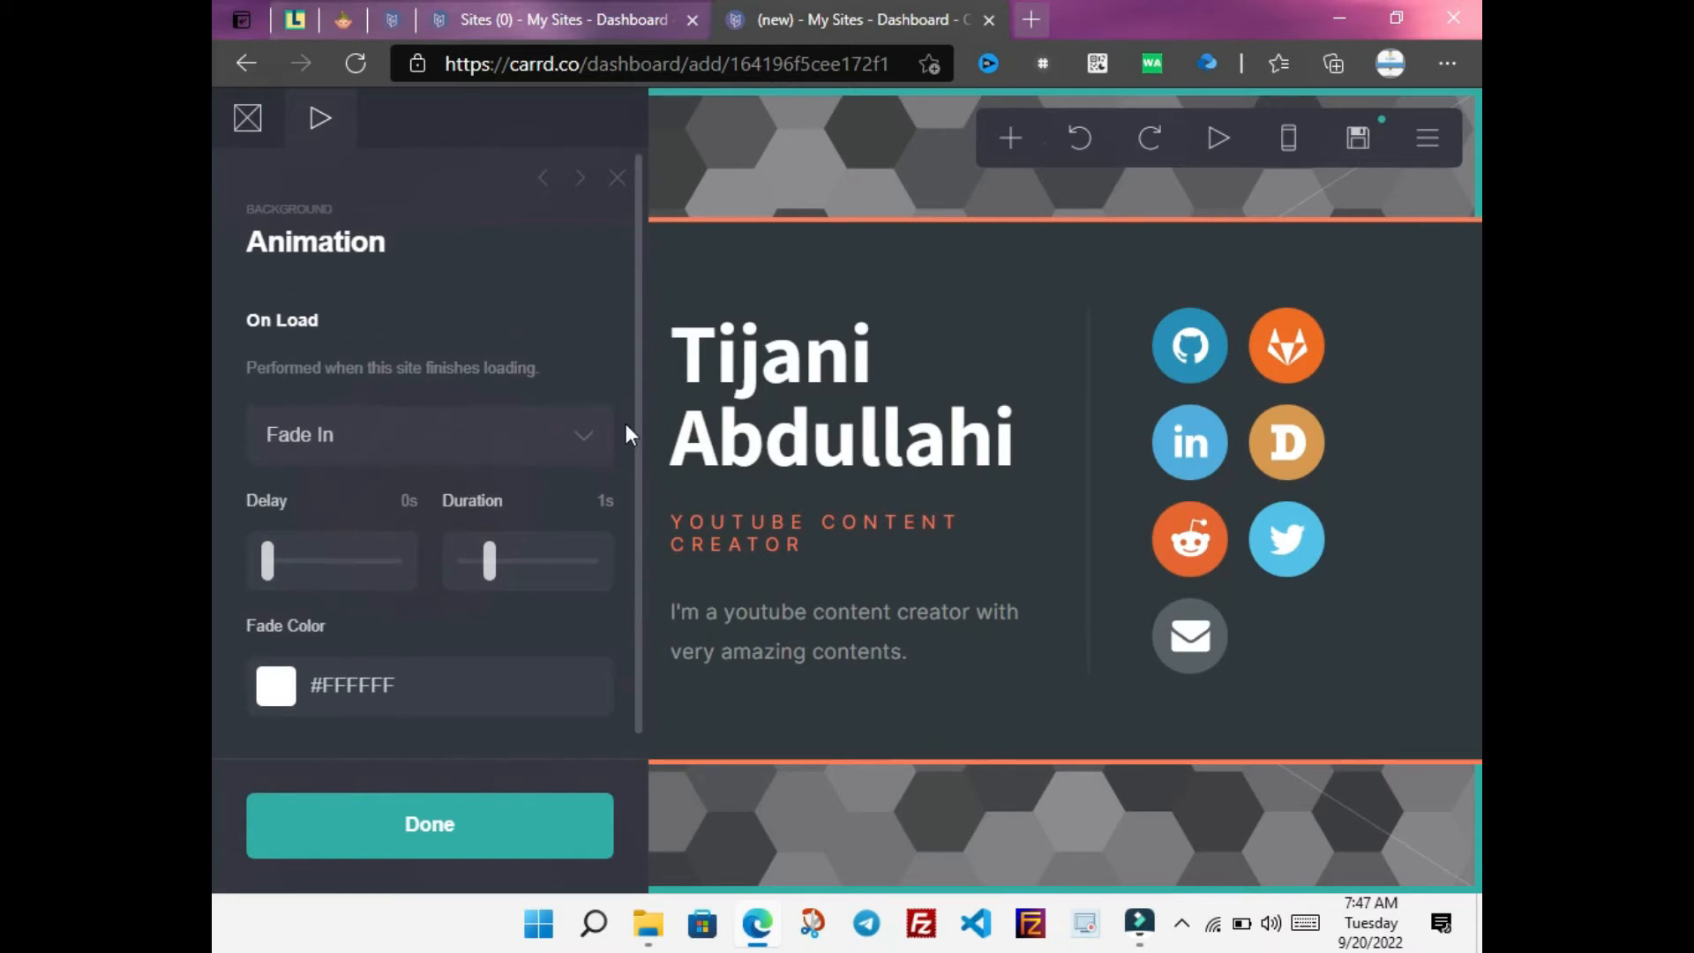
pyautogui.click(768, 794)
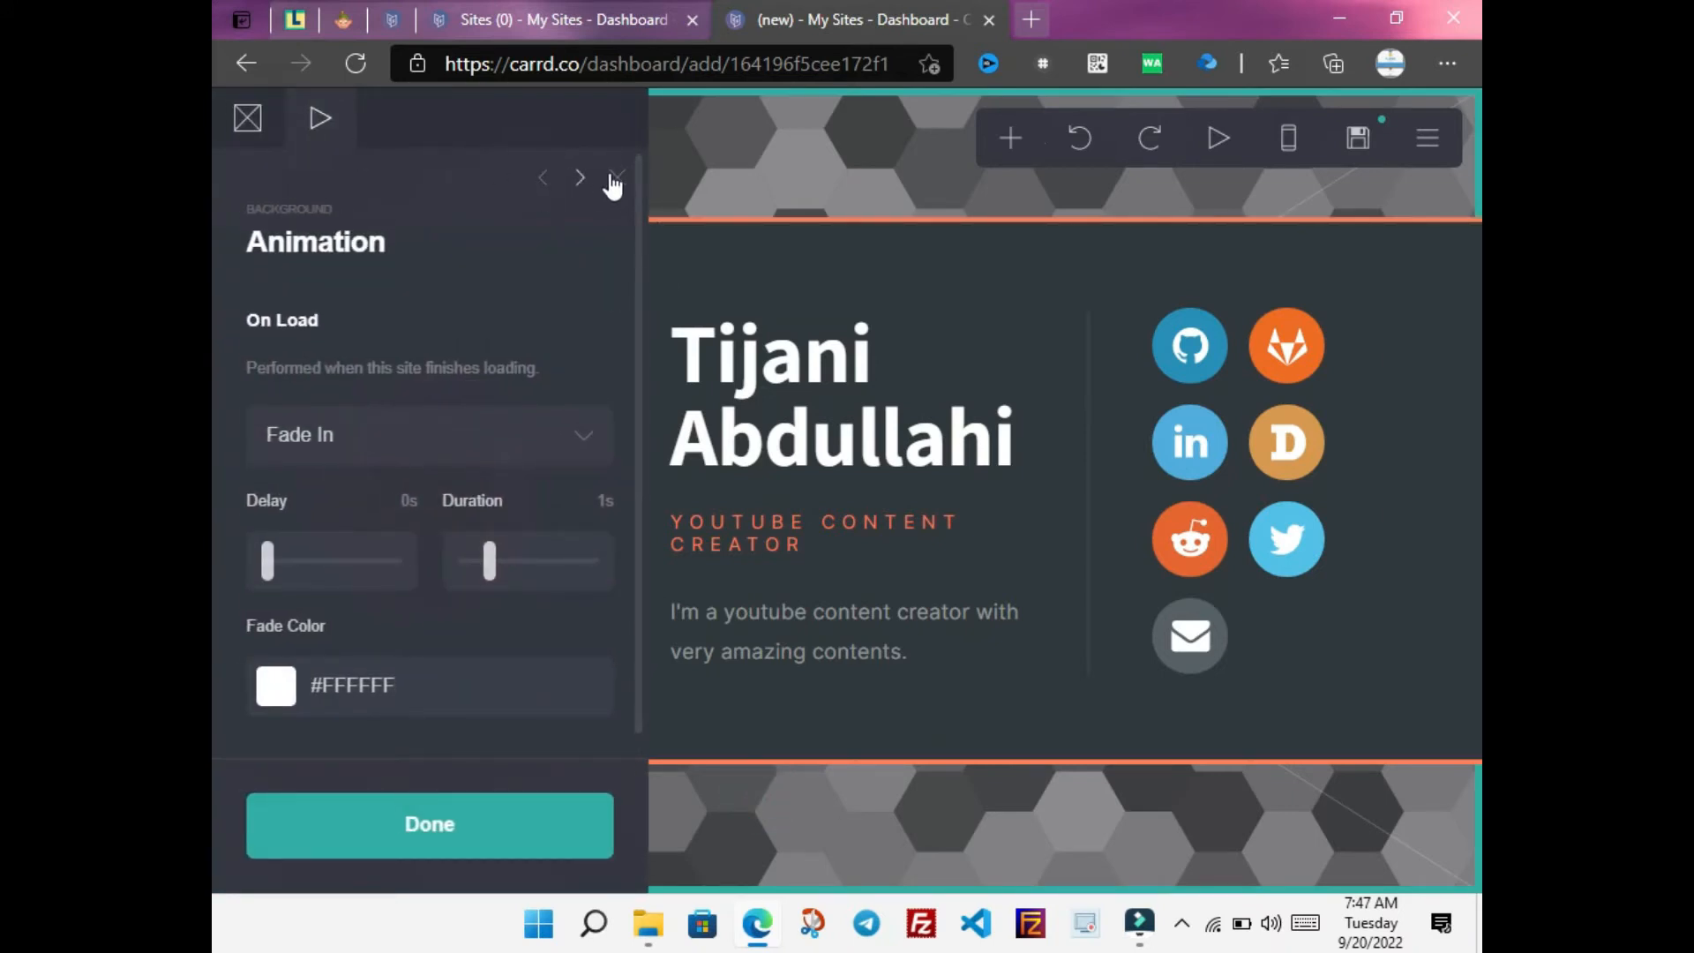
pyautogui.click(605, 179)
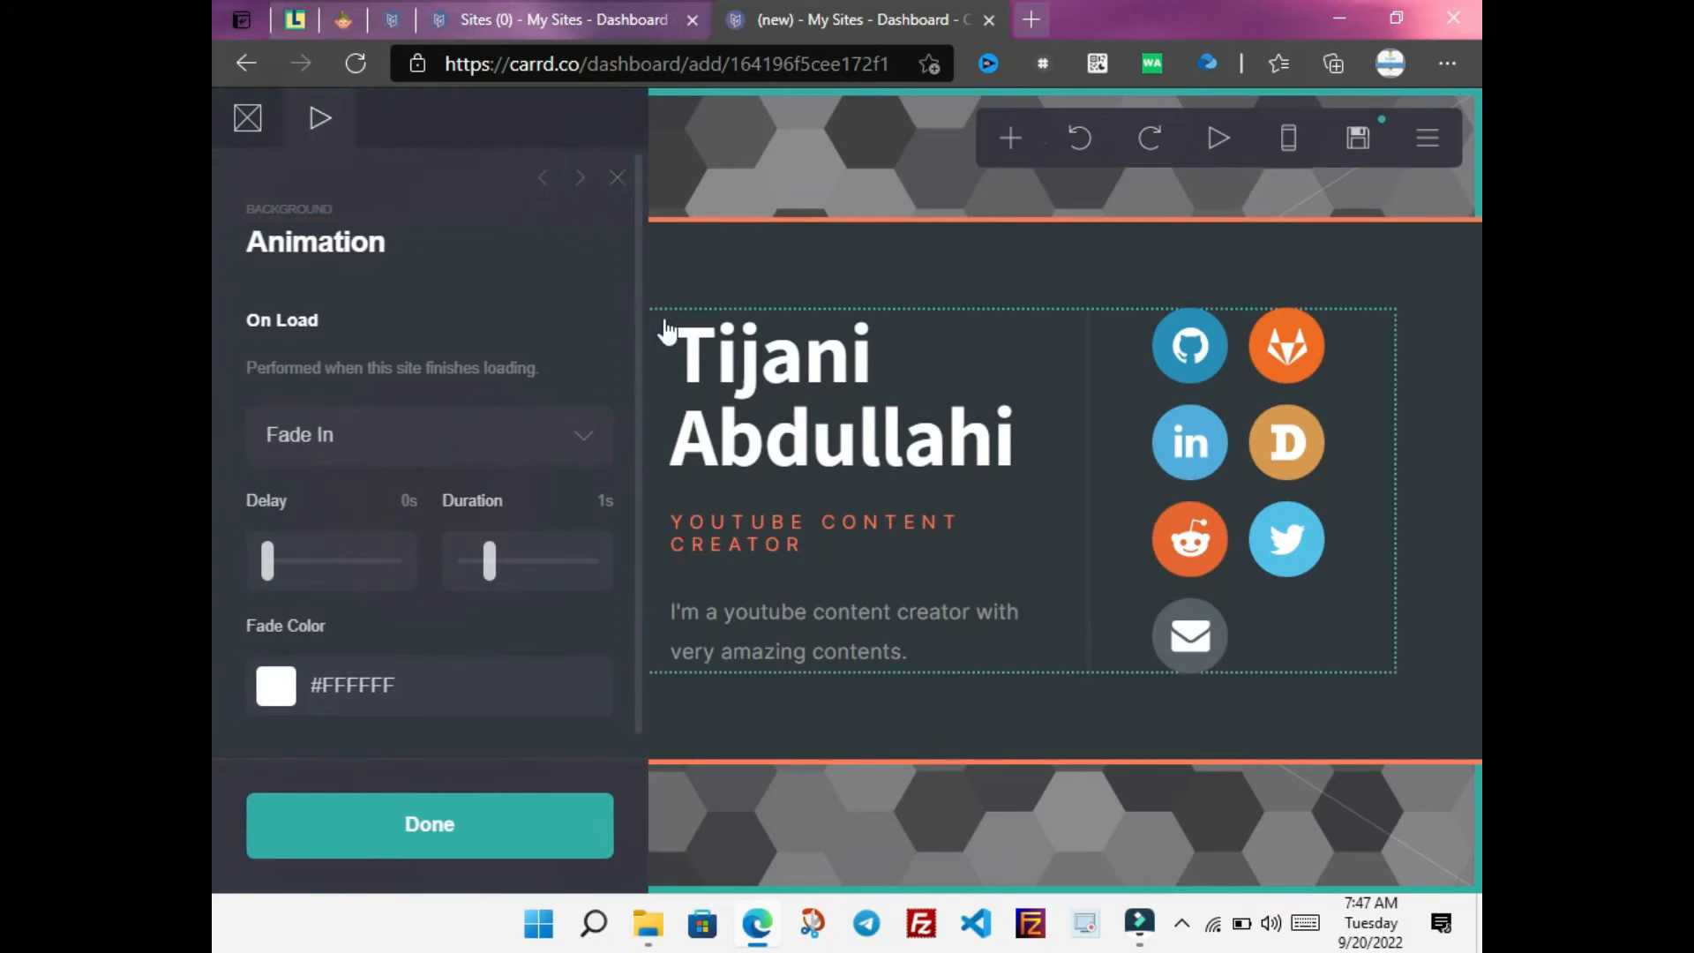
pyautogui.moveTo(638, 289); pyautogui.dragTo(638, 332)
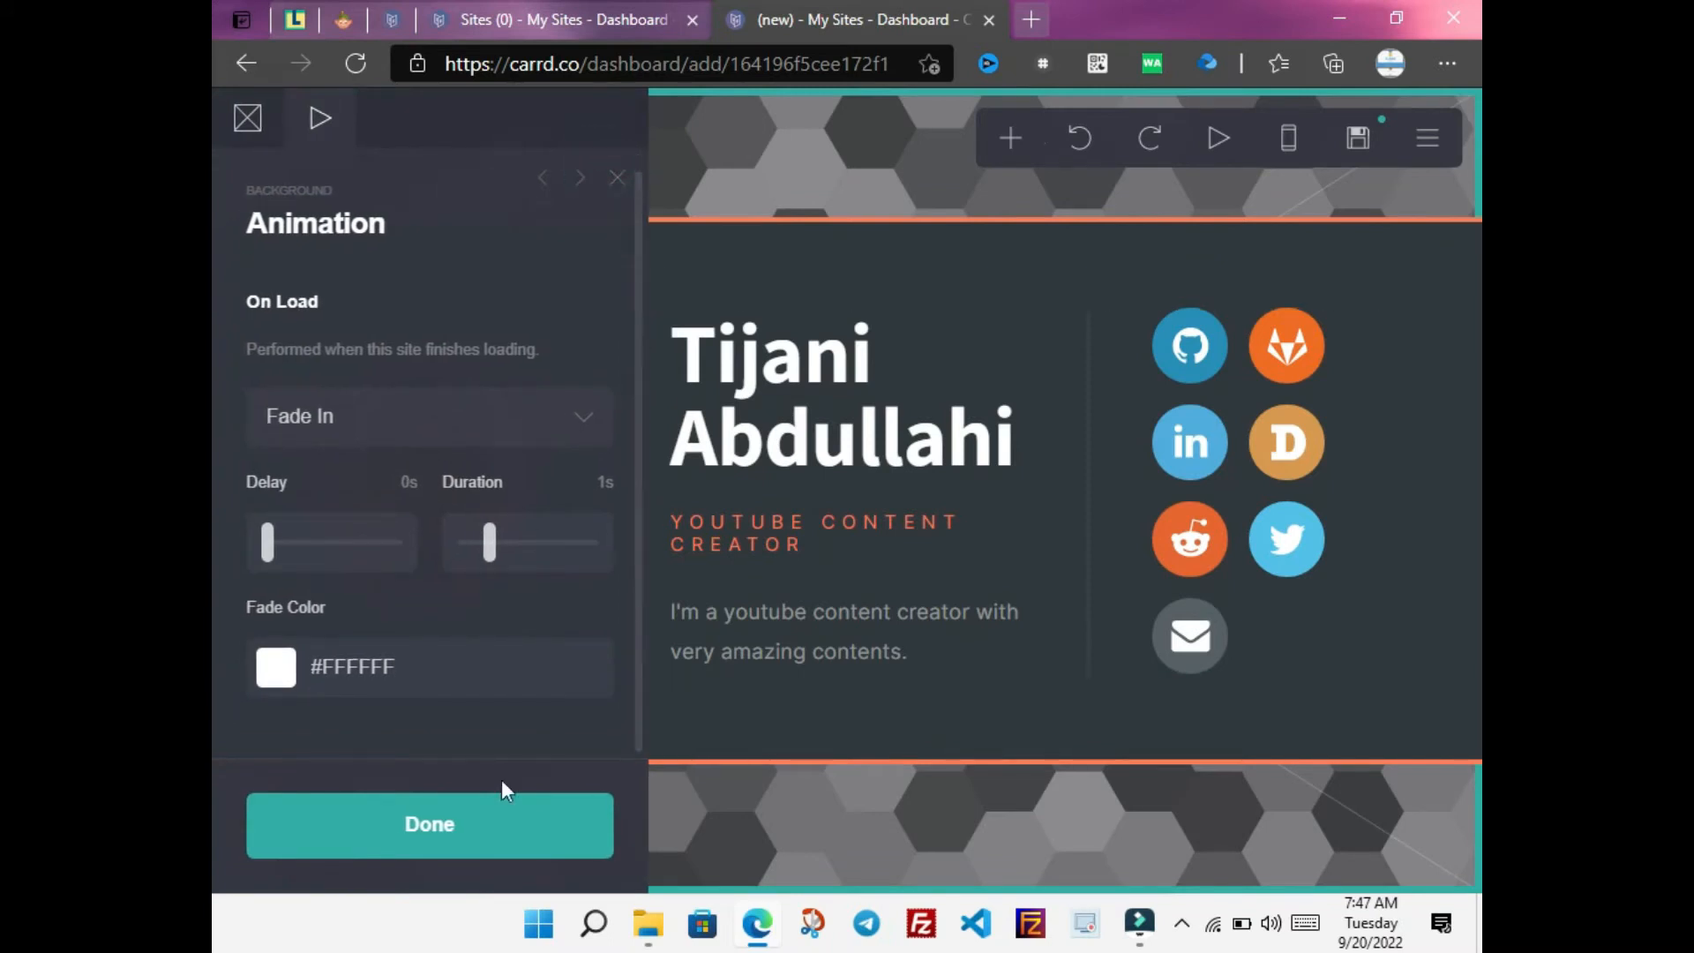
pyautogui.click(492, 828)
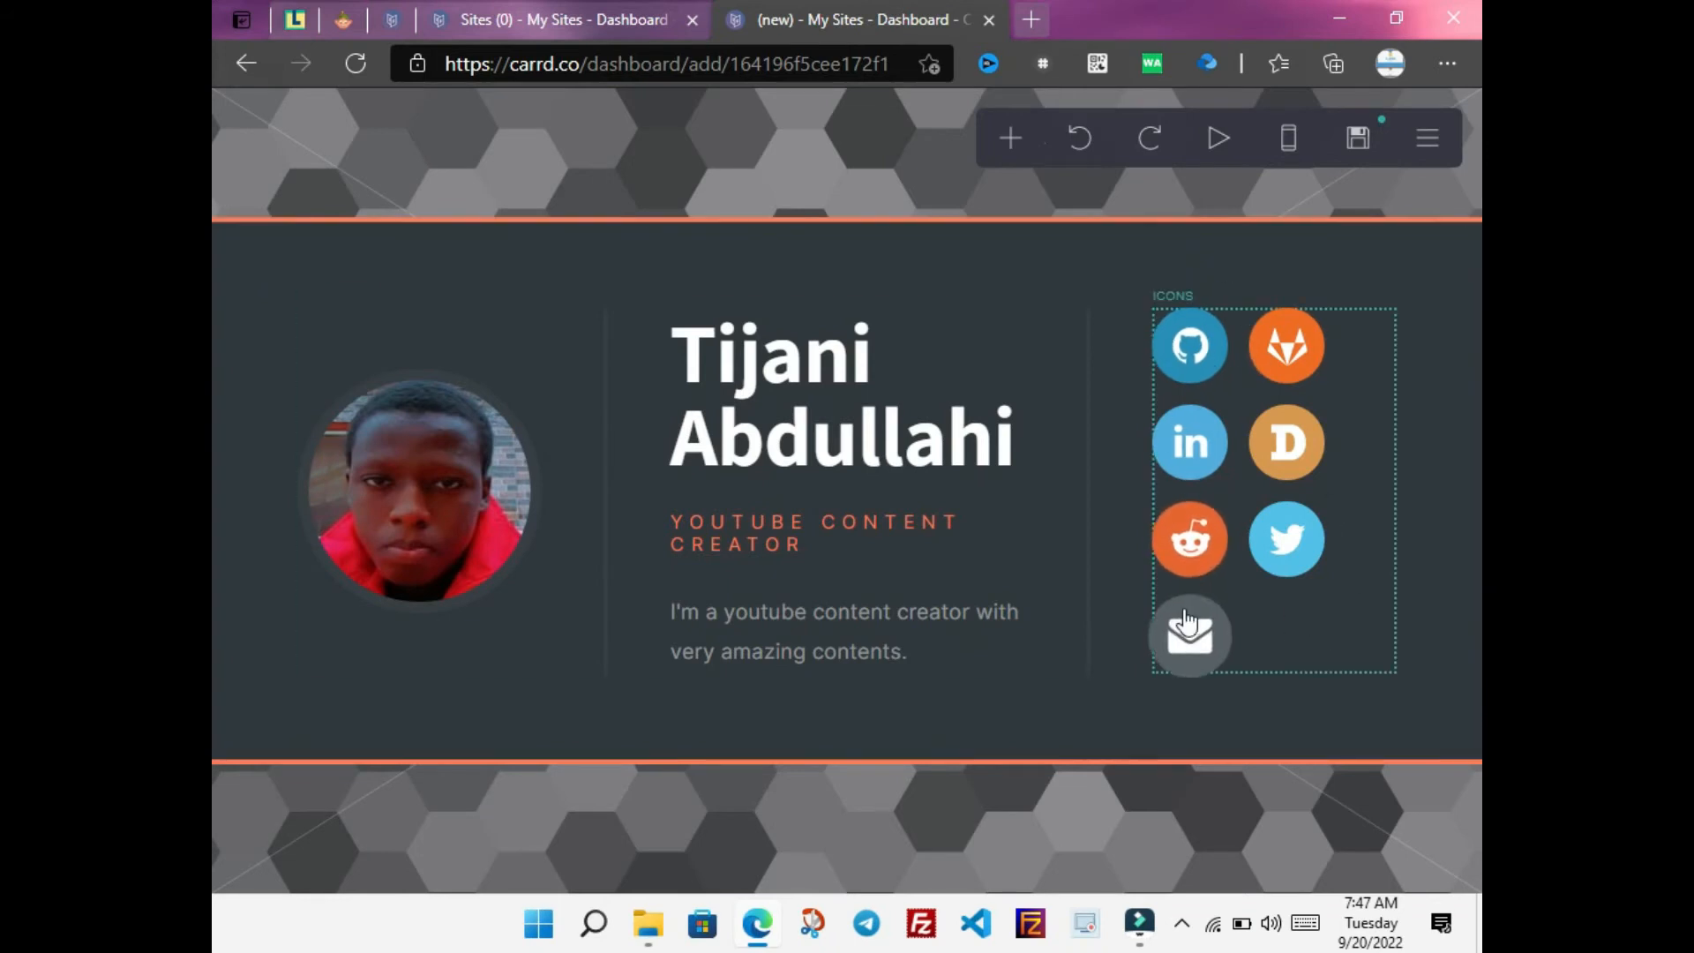
# Delete the GitHub, GitLab and LinkedIn icons from the social icons group
pyautogui.click(1288, 552)
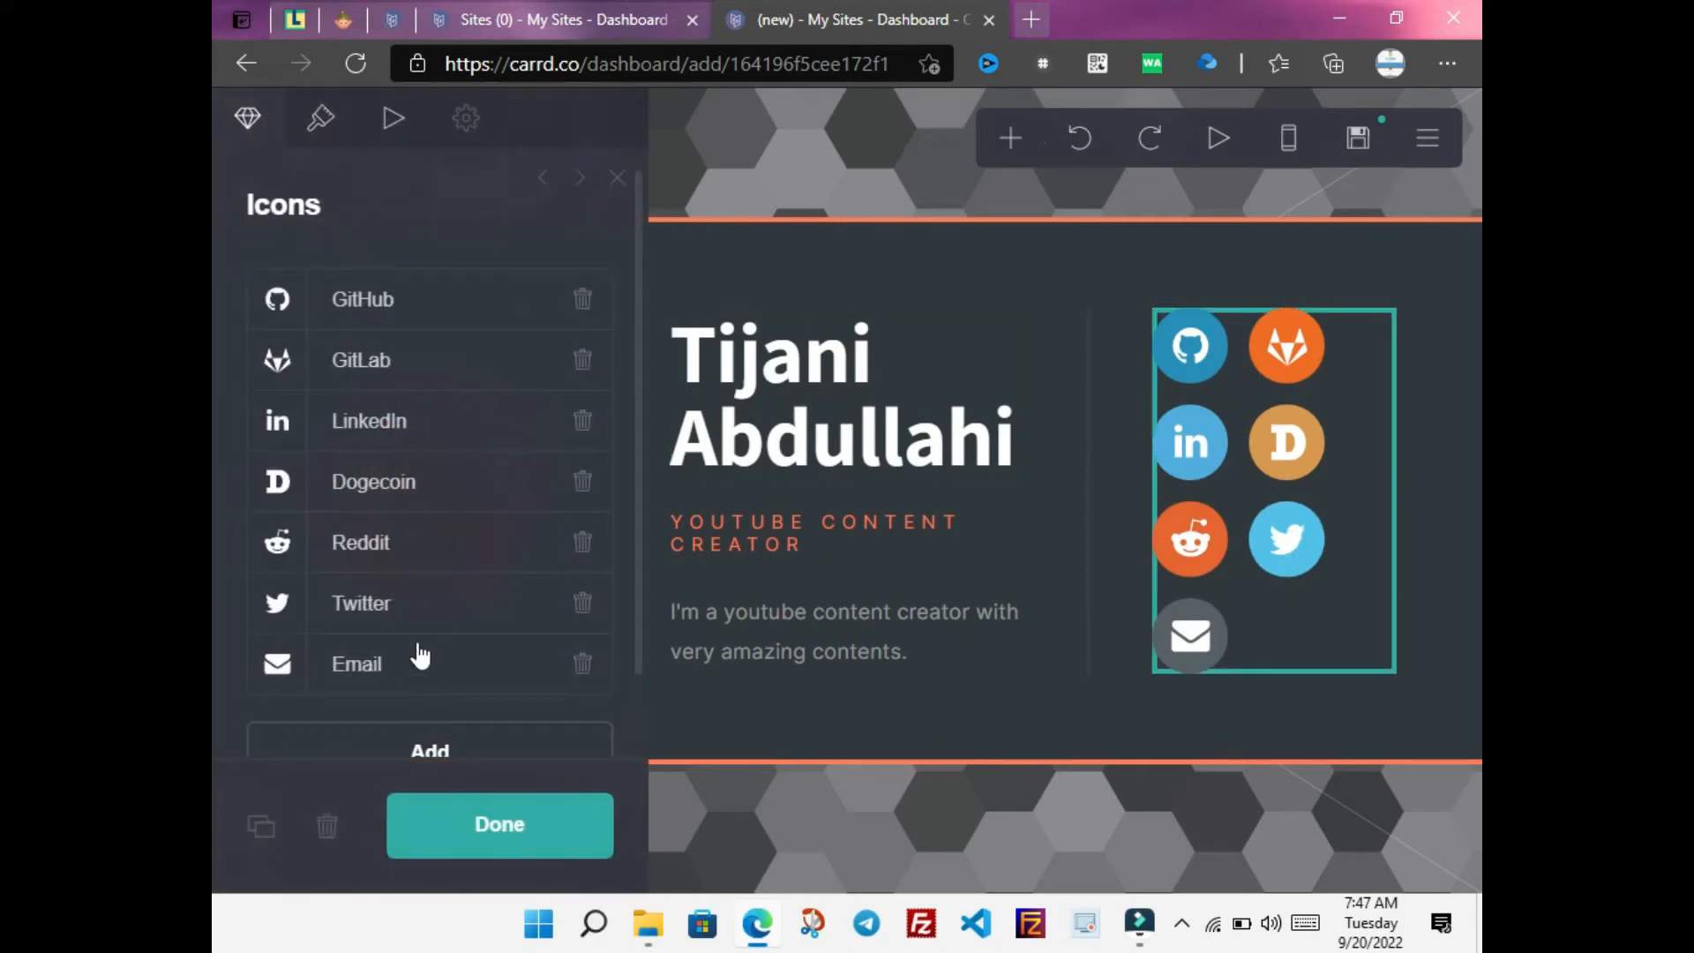
pyautogui.click(582, 300)
pyautogui.click(581, 304)
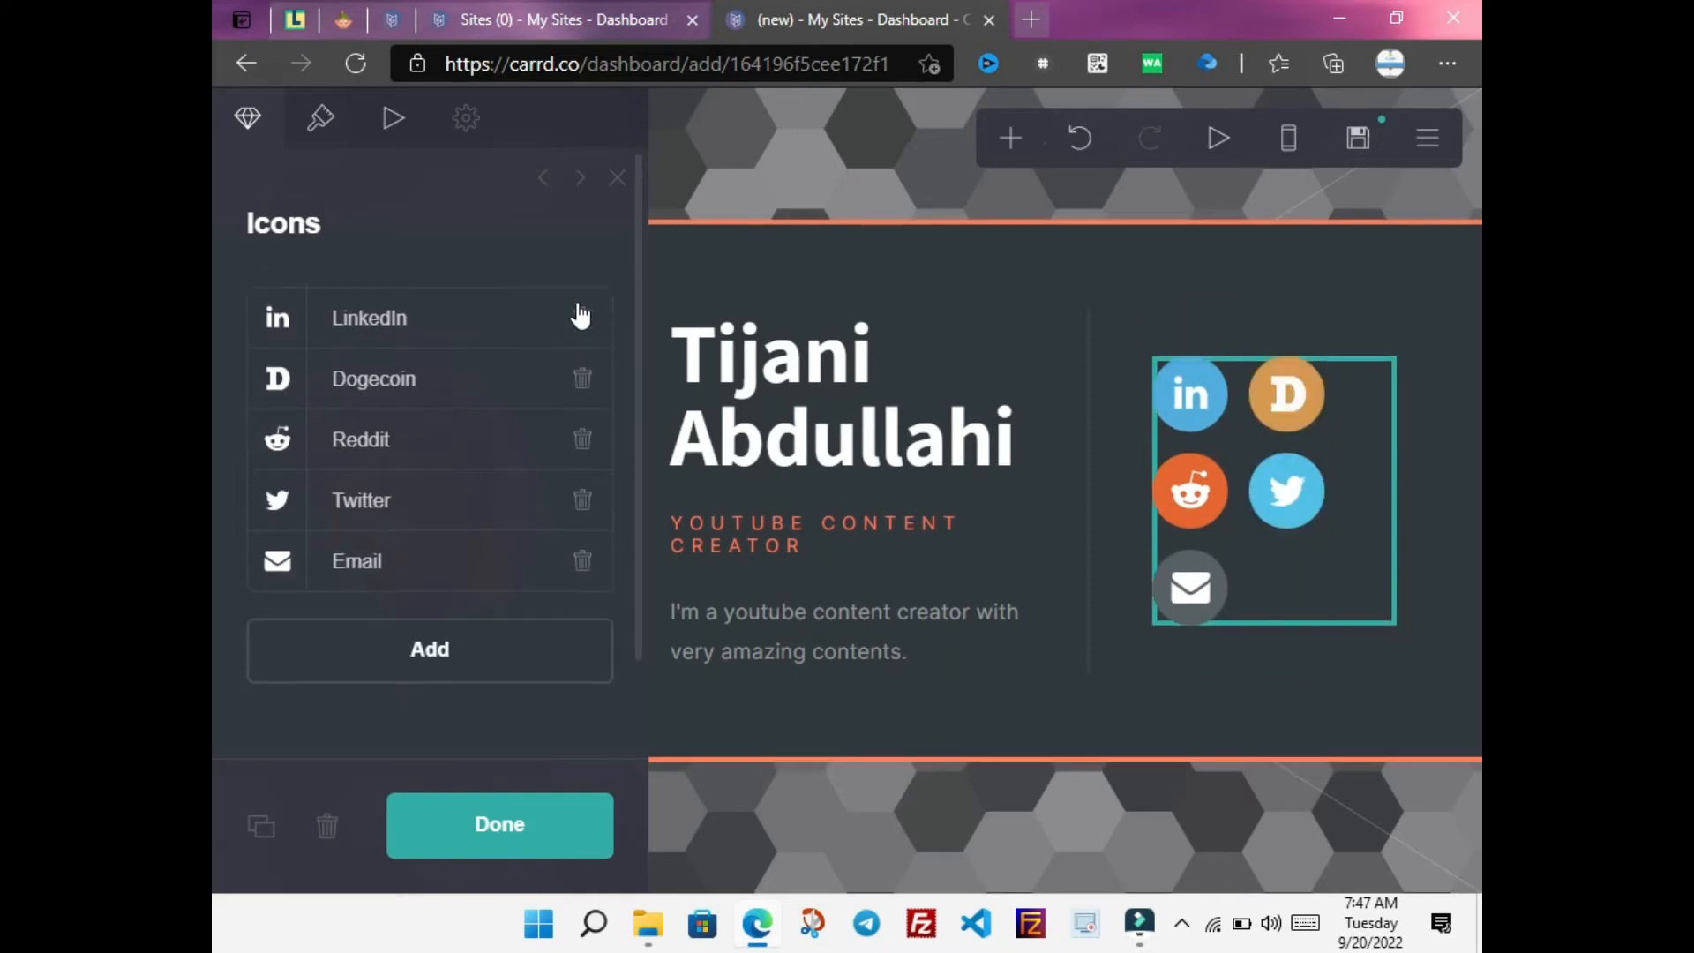
pyautogui.click(580, 315)
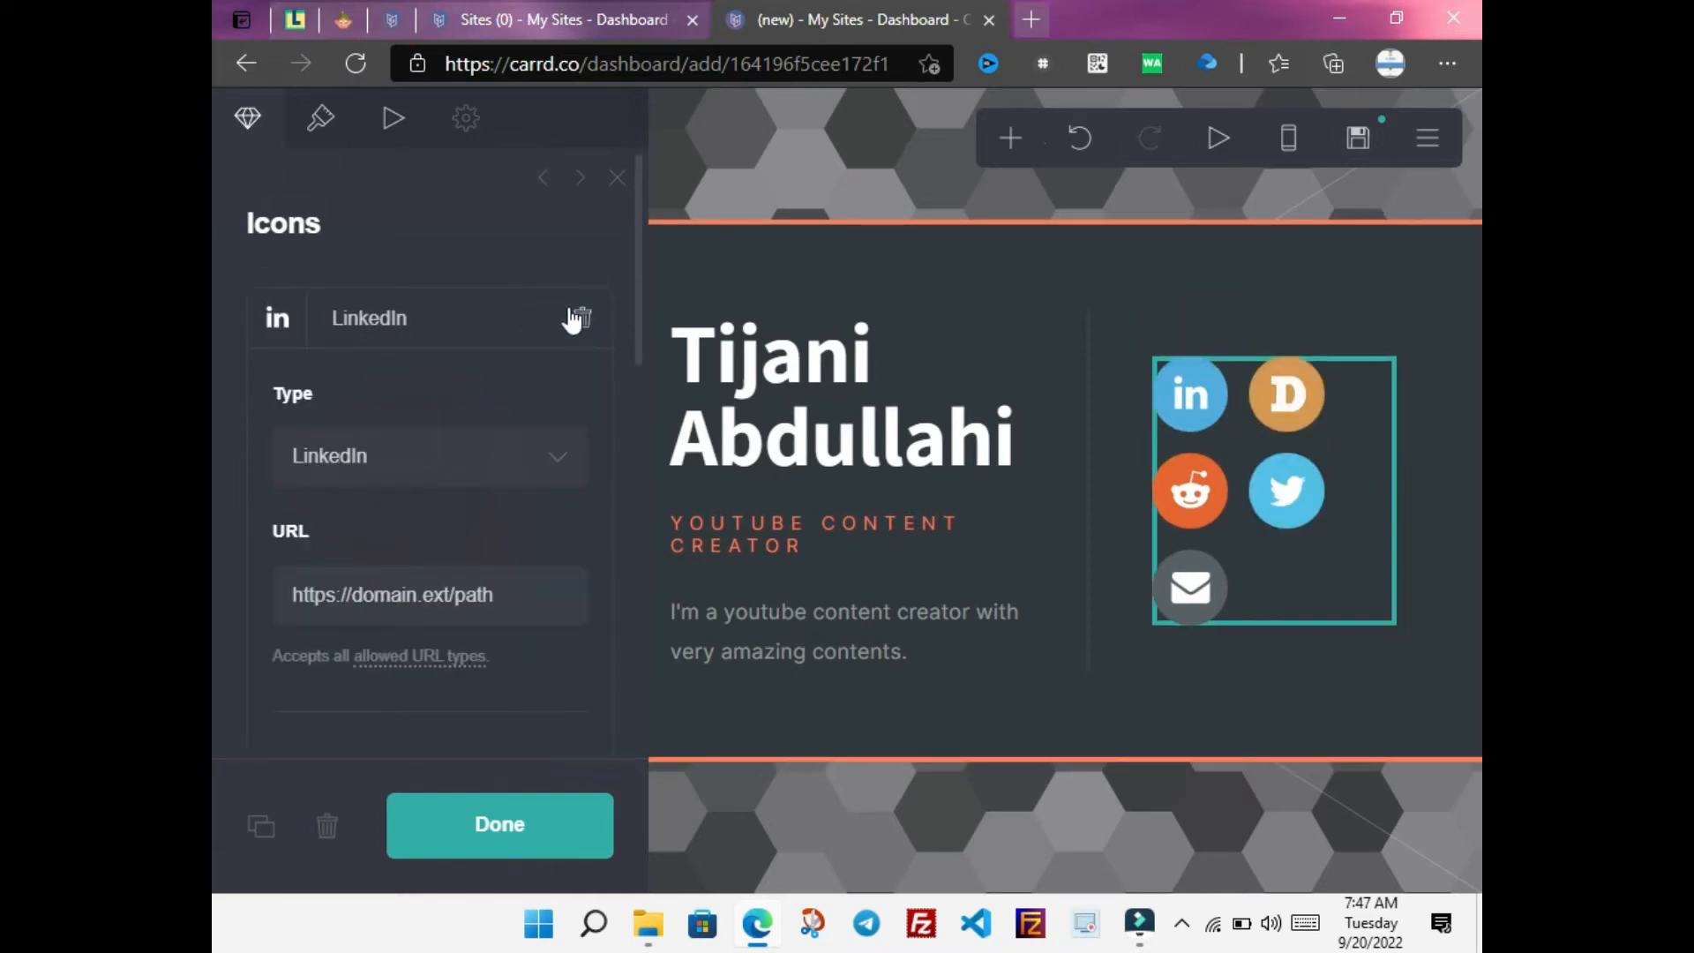
pyautogui.click(579, 309)
pyautogui.click(575, 316)
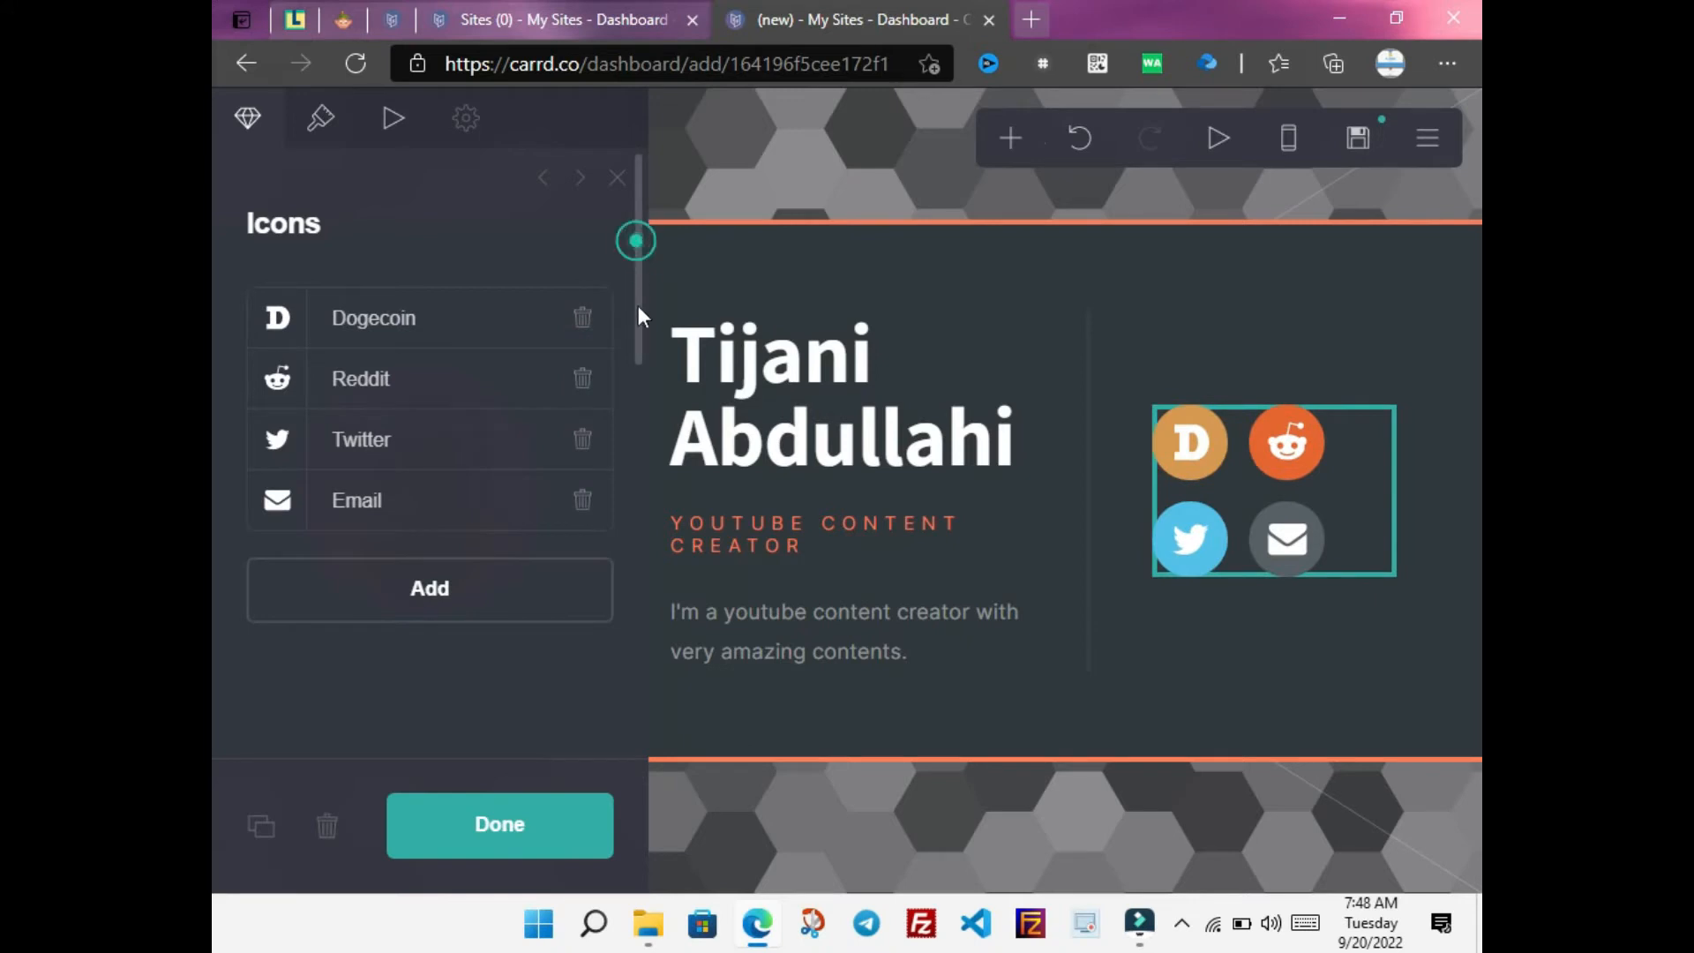
# Set the Email icon's link to the creator's mailto e-mail address
pyautogui.click(426, 497)
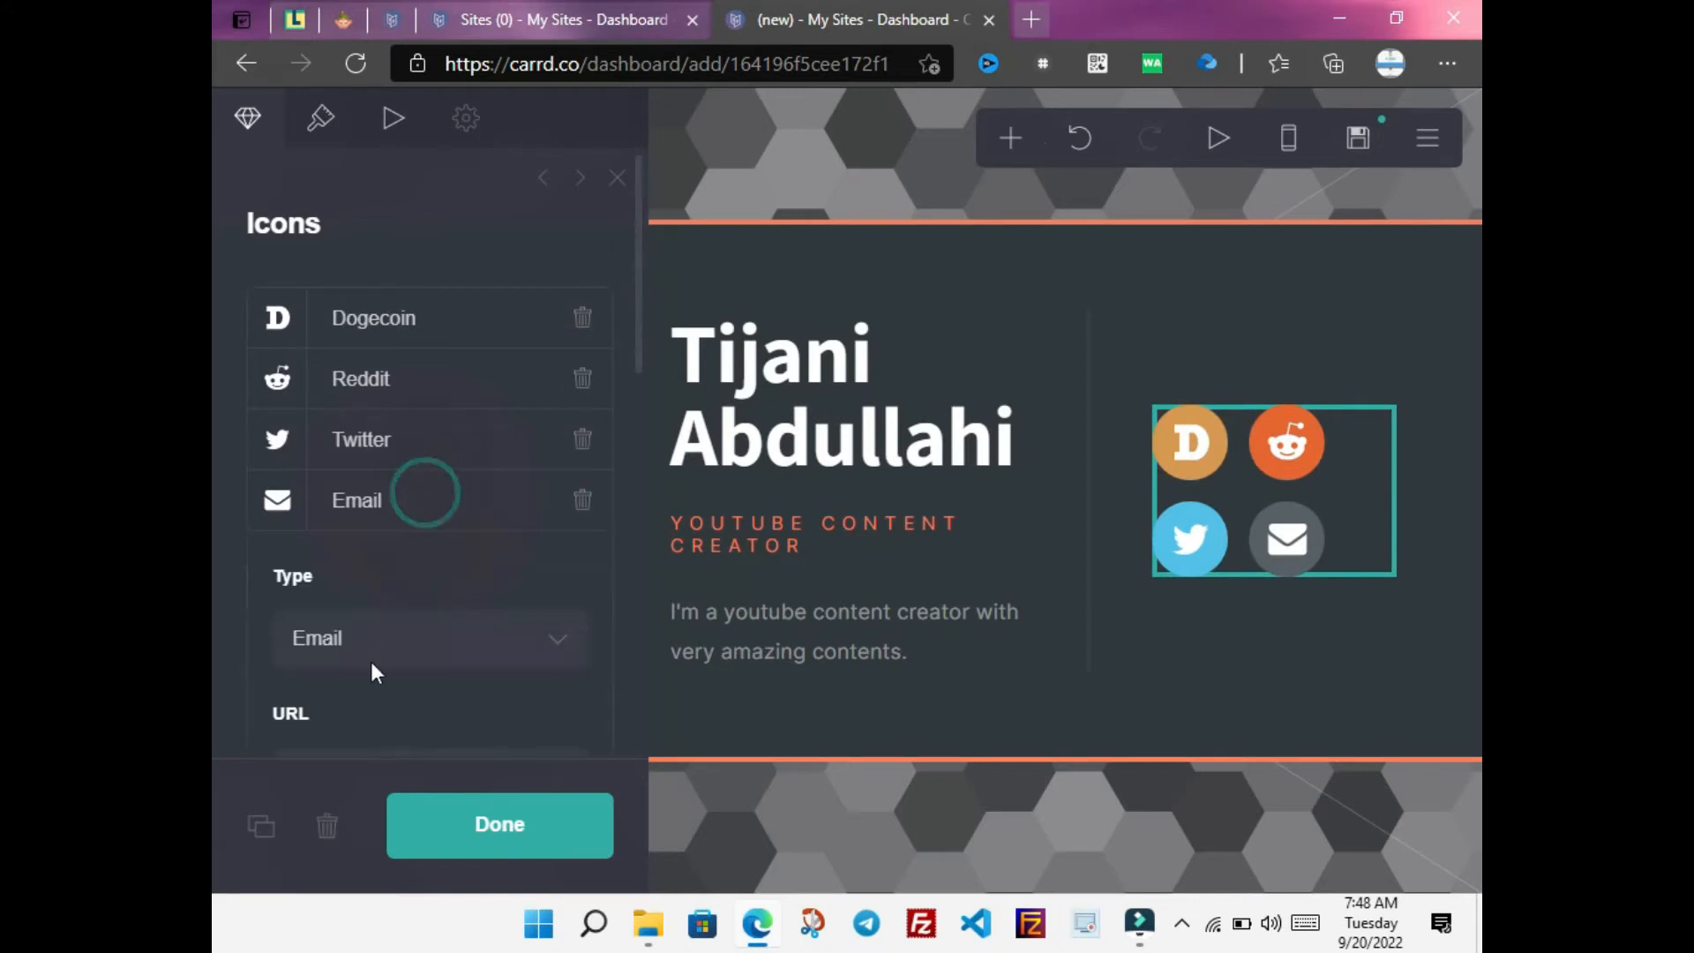
pyautogui.moveTo(638, 341); pyautogui.dragTo(638, 401)
pyautogui.moveTo(512, 621); pyautogui.dragTo(353, 623)
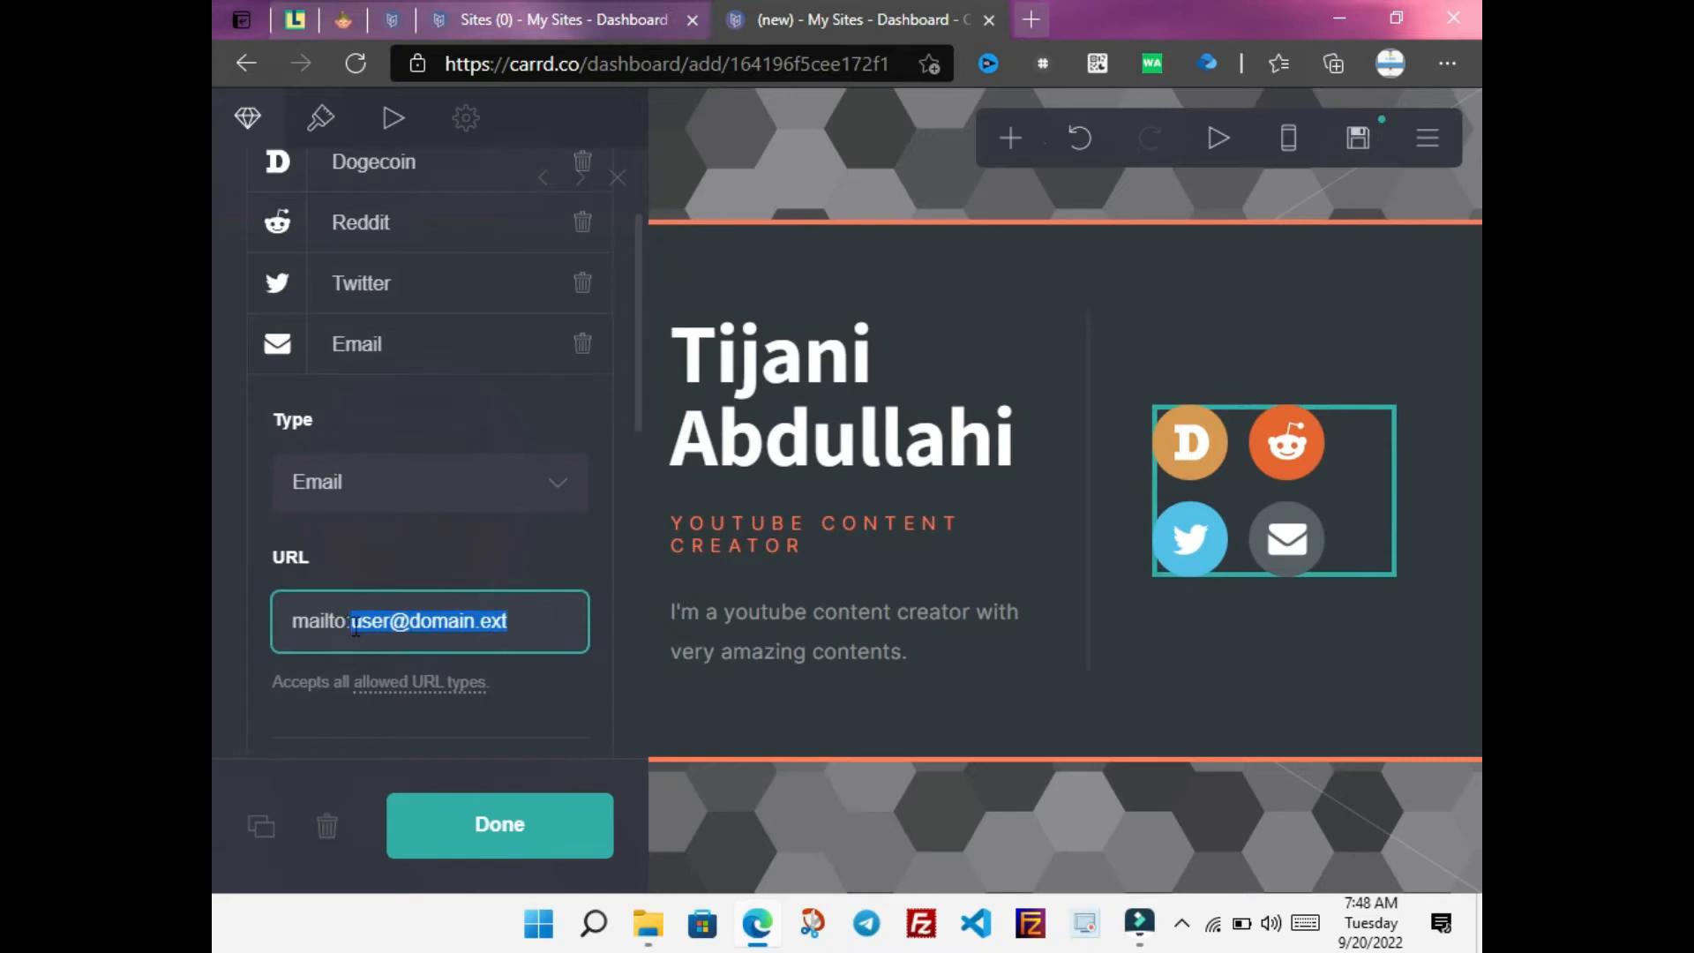
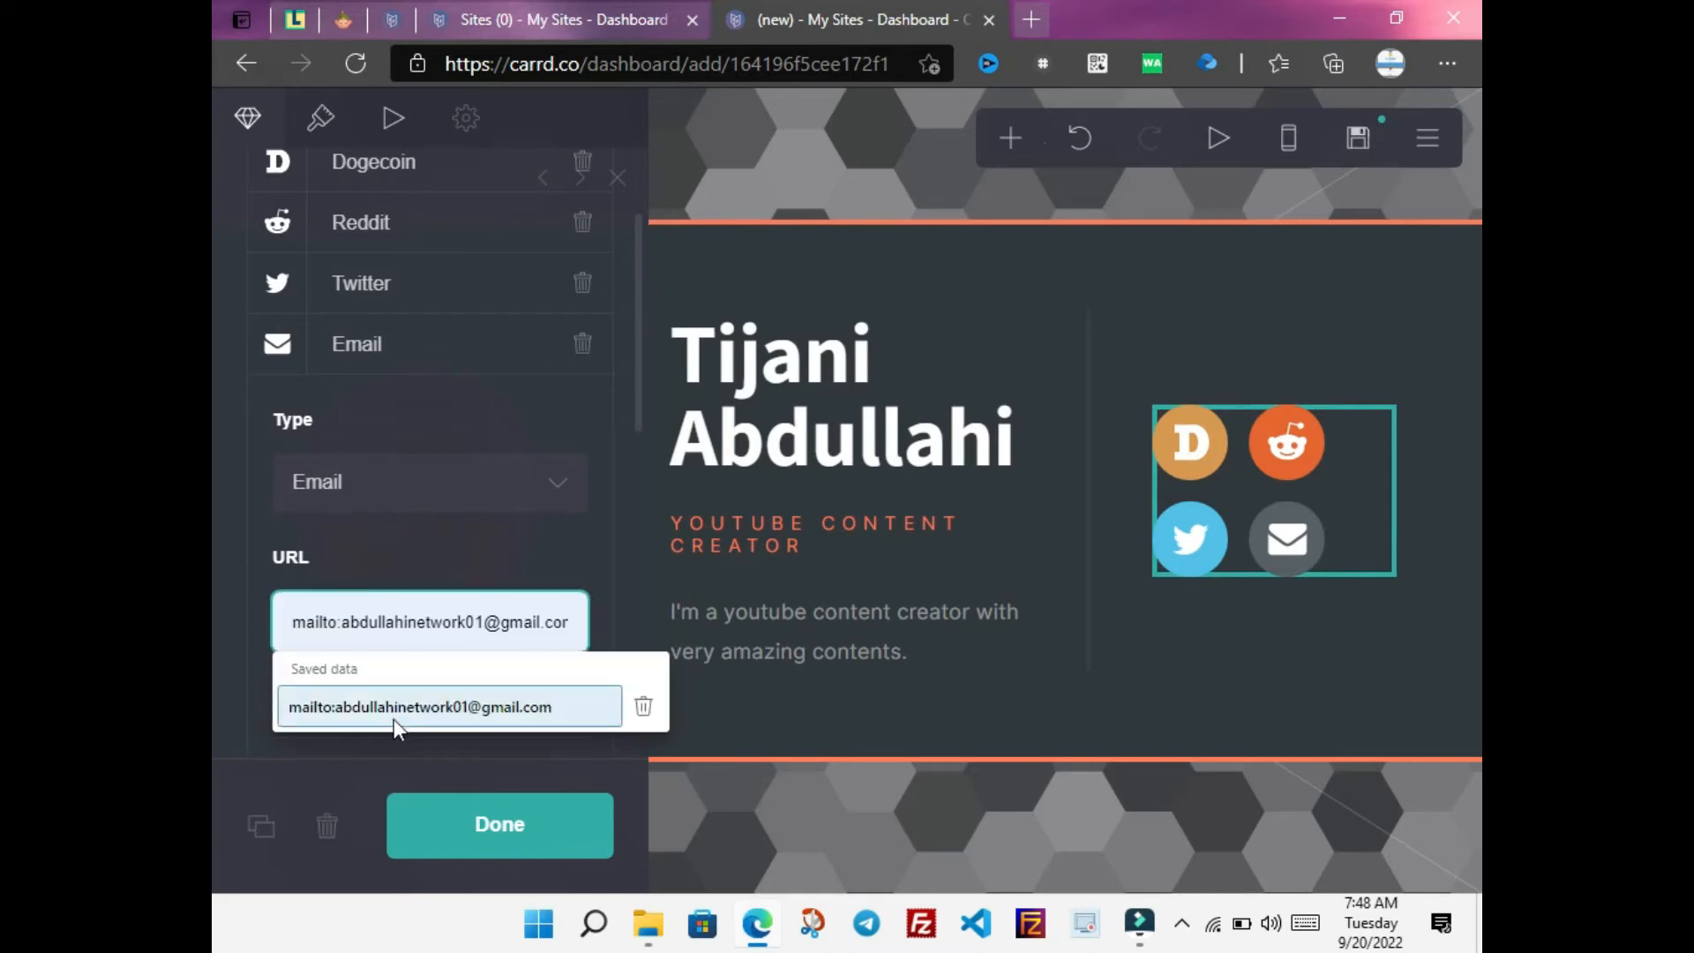
pyautogui.click(394, 713)
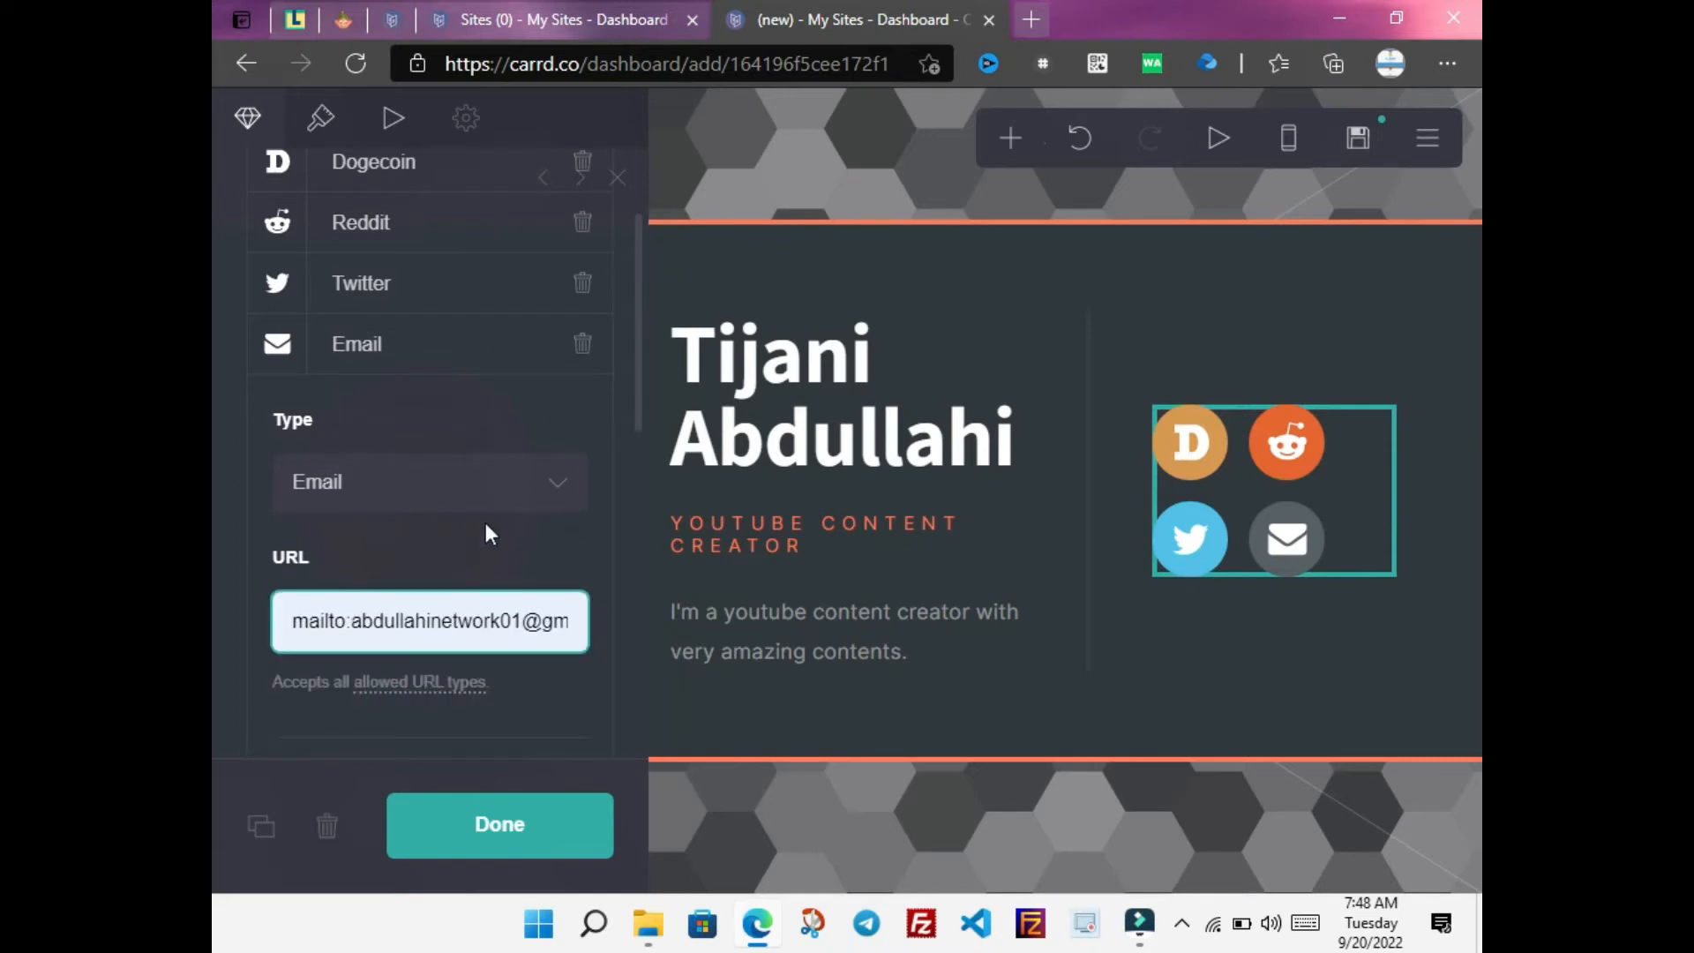
# Set the Twitter icon's link to the creator's Twitter profile URL
pyautogui.click(461, 298)
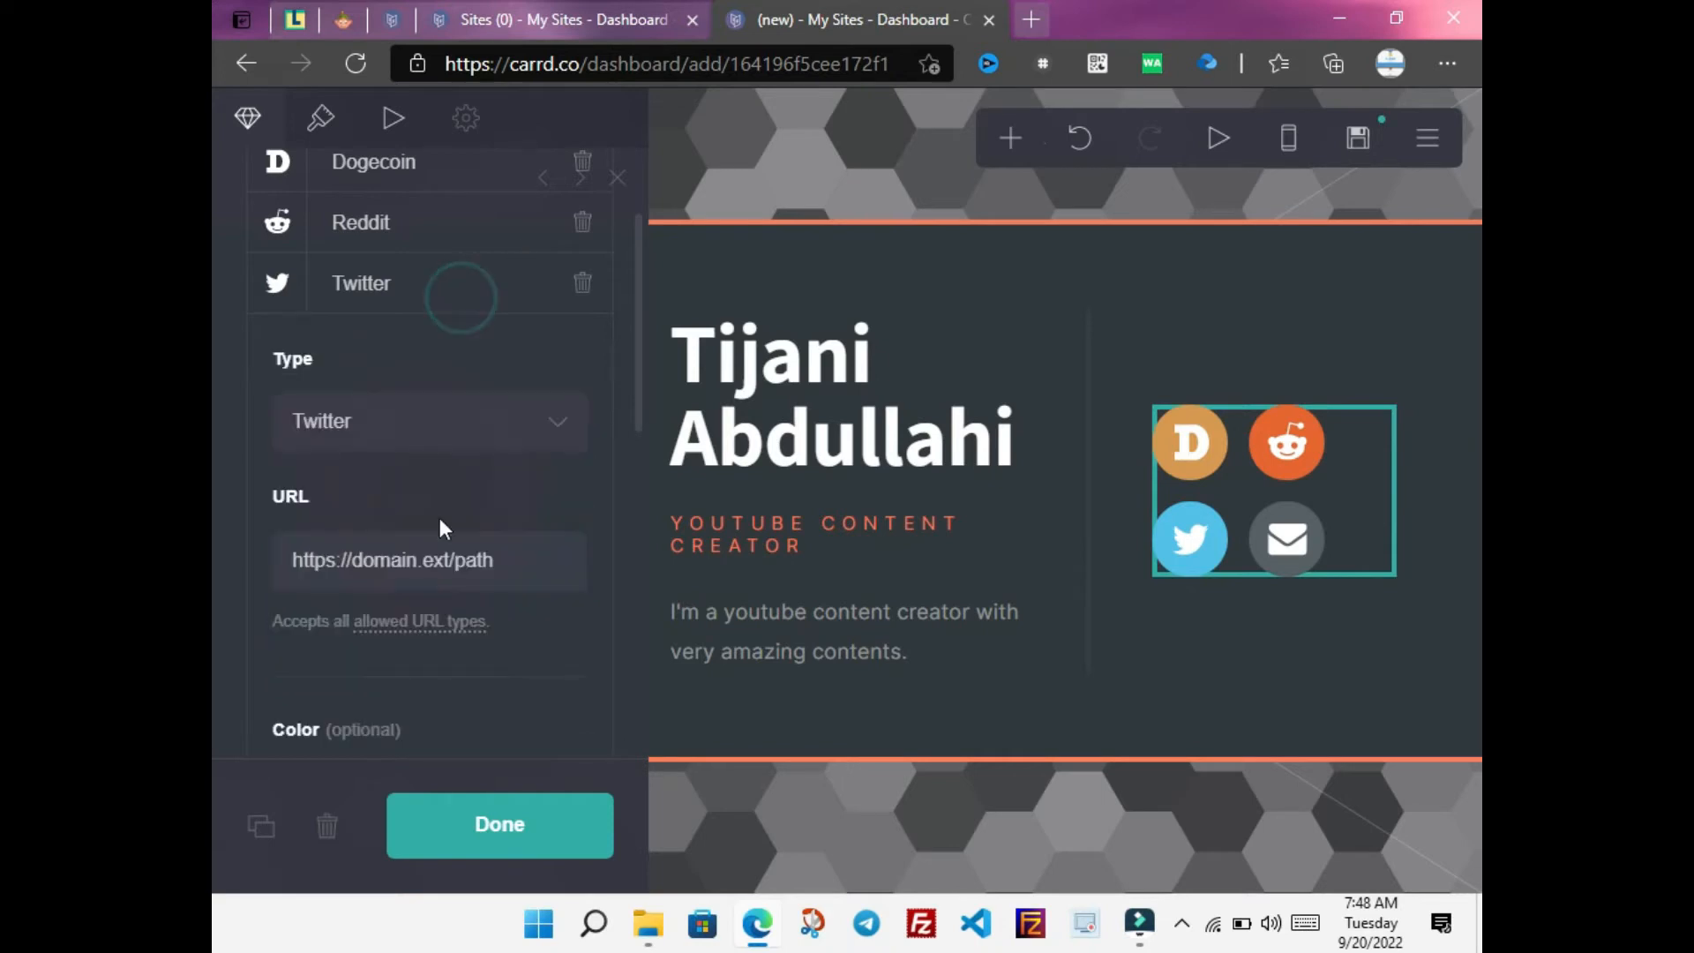
pyautogui.moveTo(510, 563); pyautogui.dragTo(358, 569)
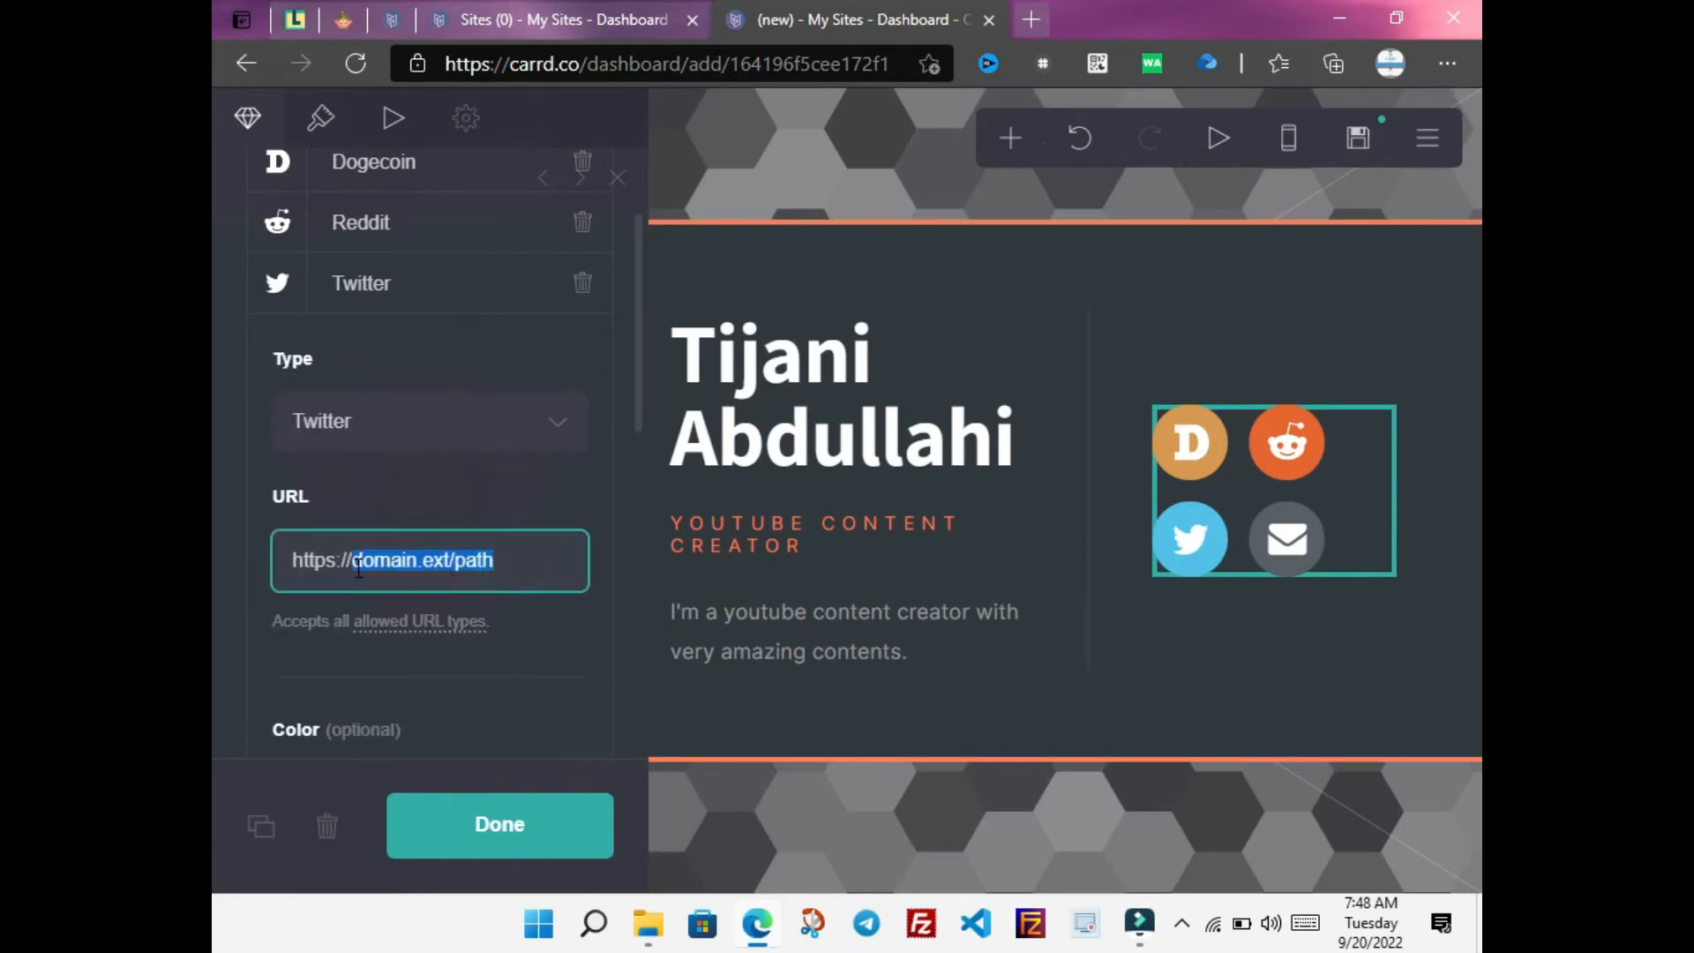
pyautogui.write('twitte')
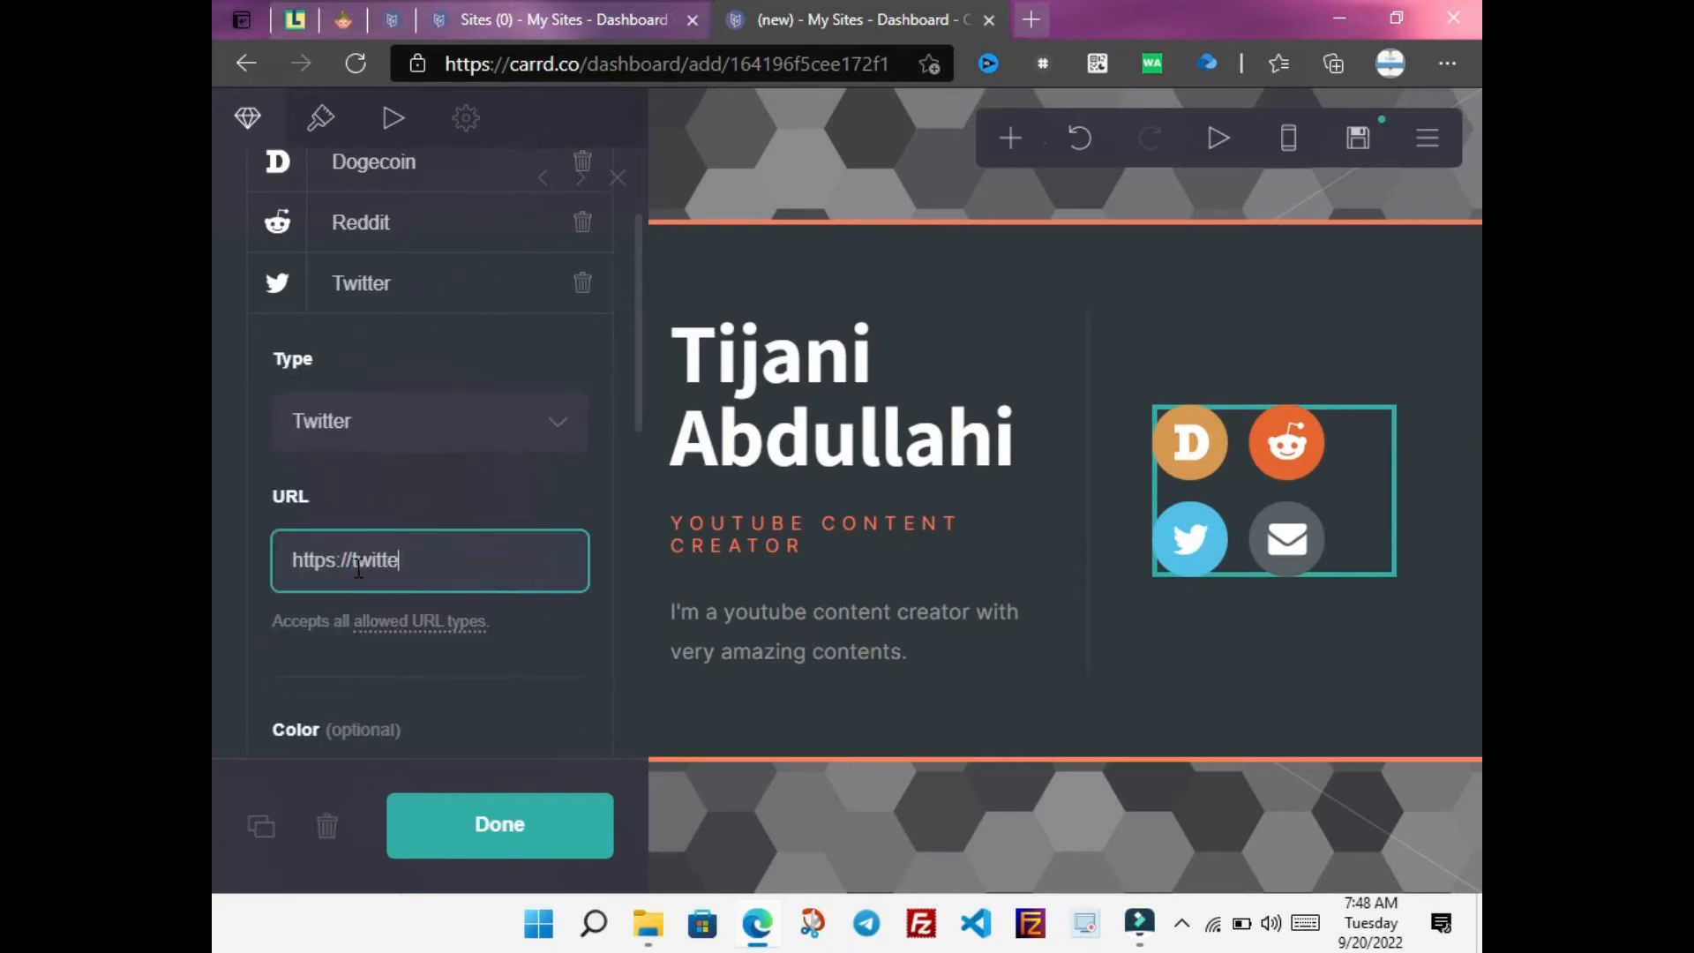
pyautogui.write('m/abdulllnet')
pyautogui.write('work')
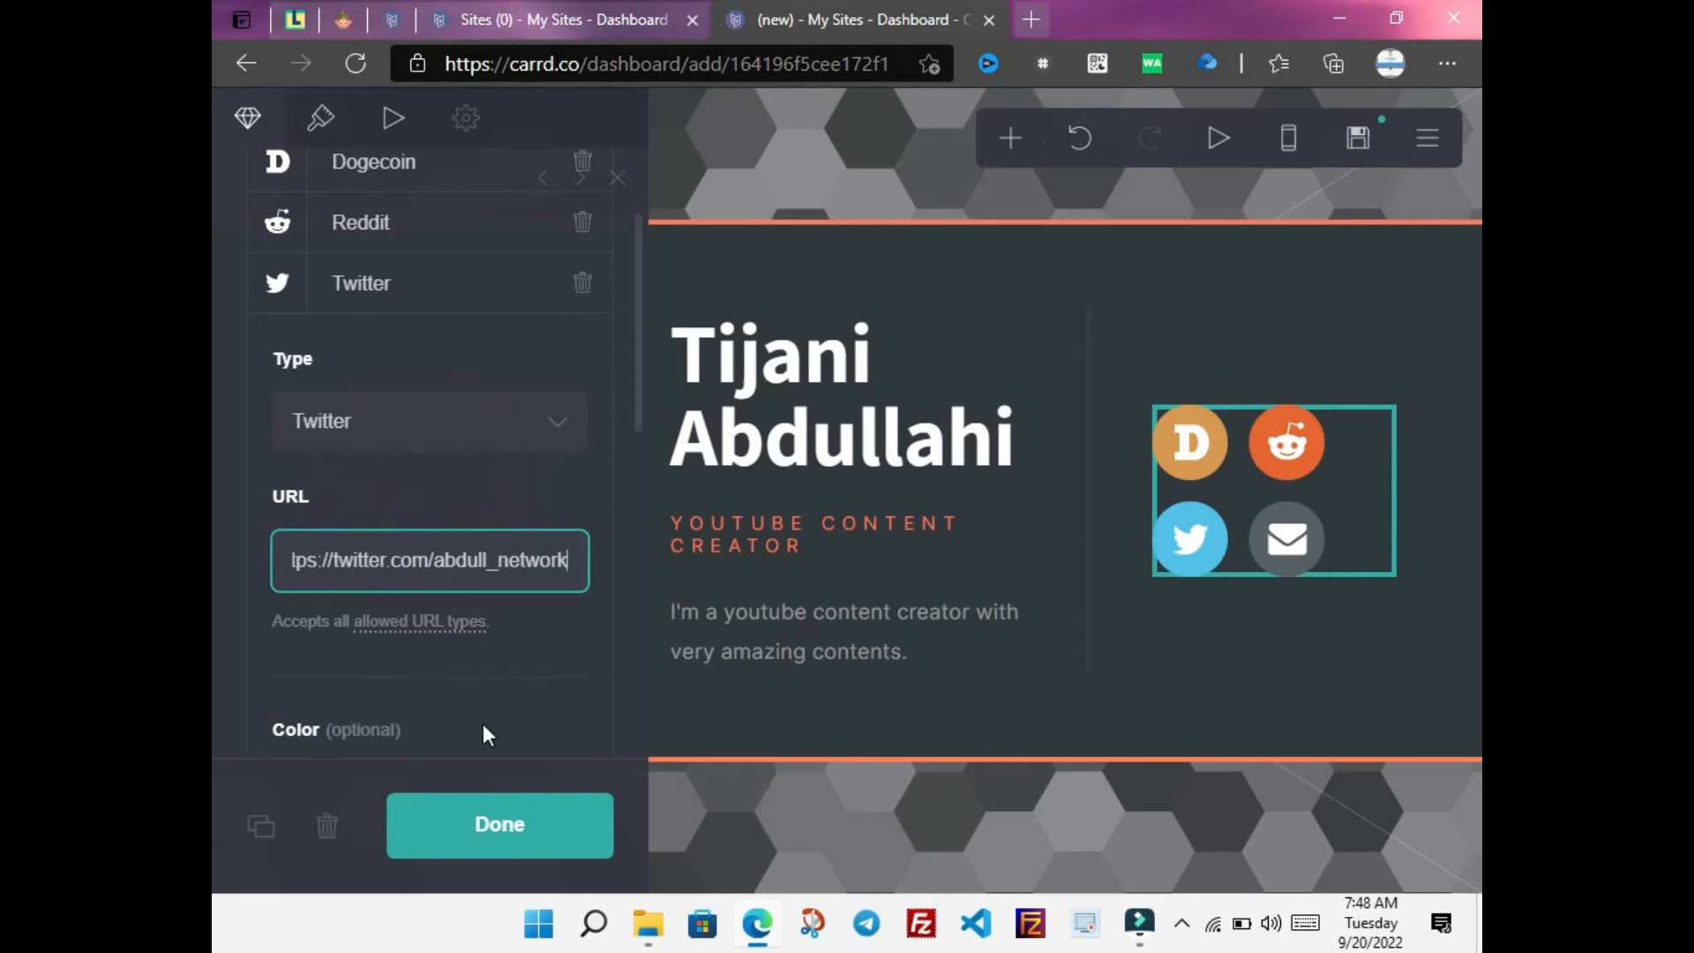
pyautogui.moveTo(638, 343); pyautogui.dragTo(638, 375)
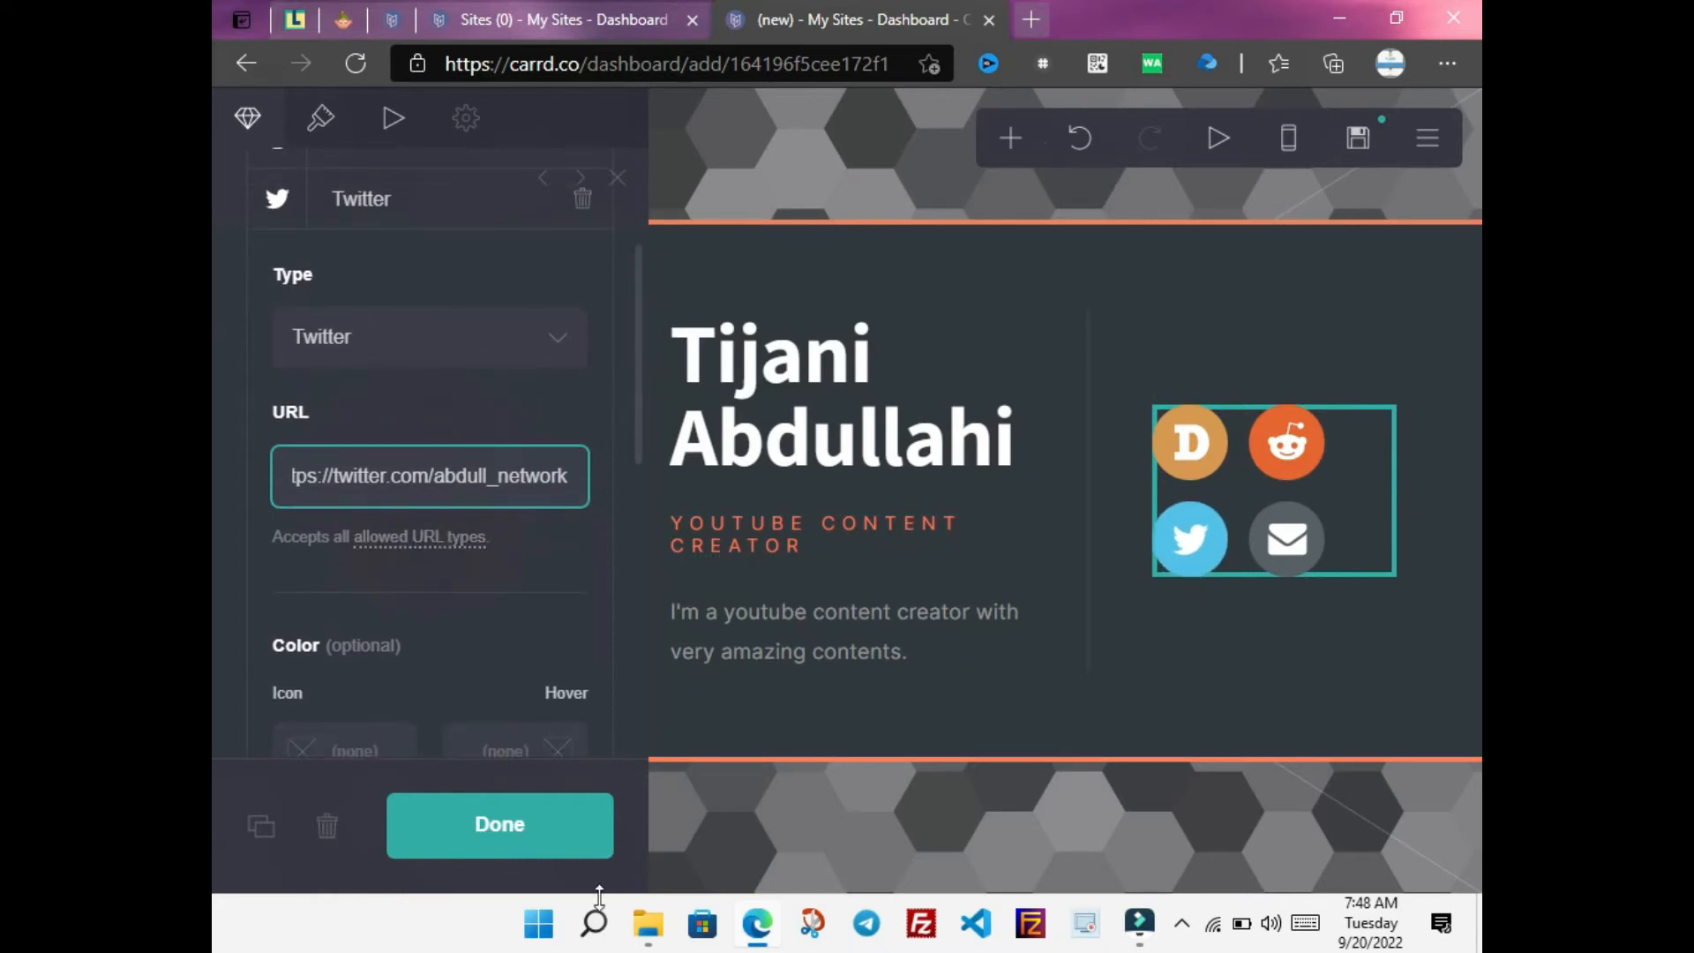
pyautogui.click(568, 843)
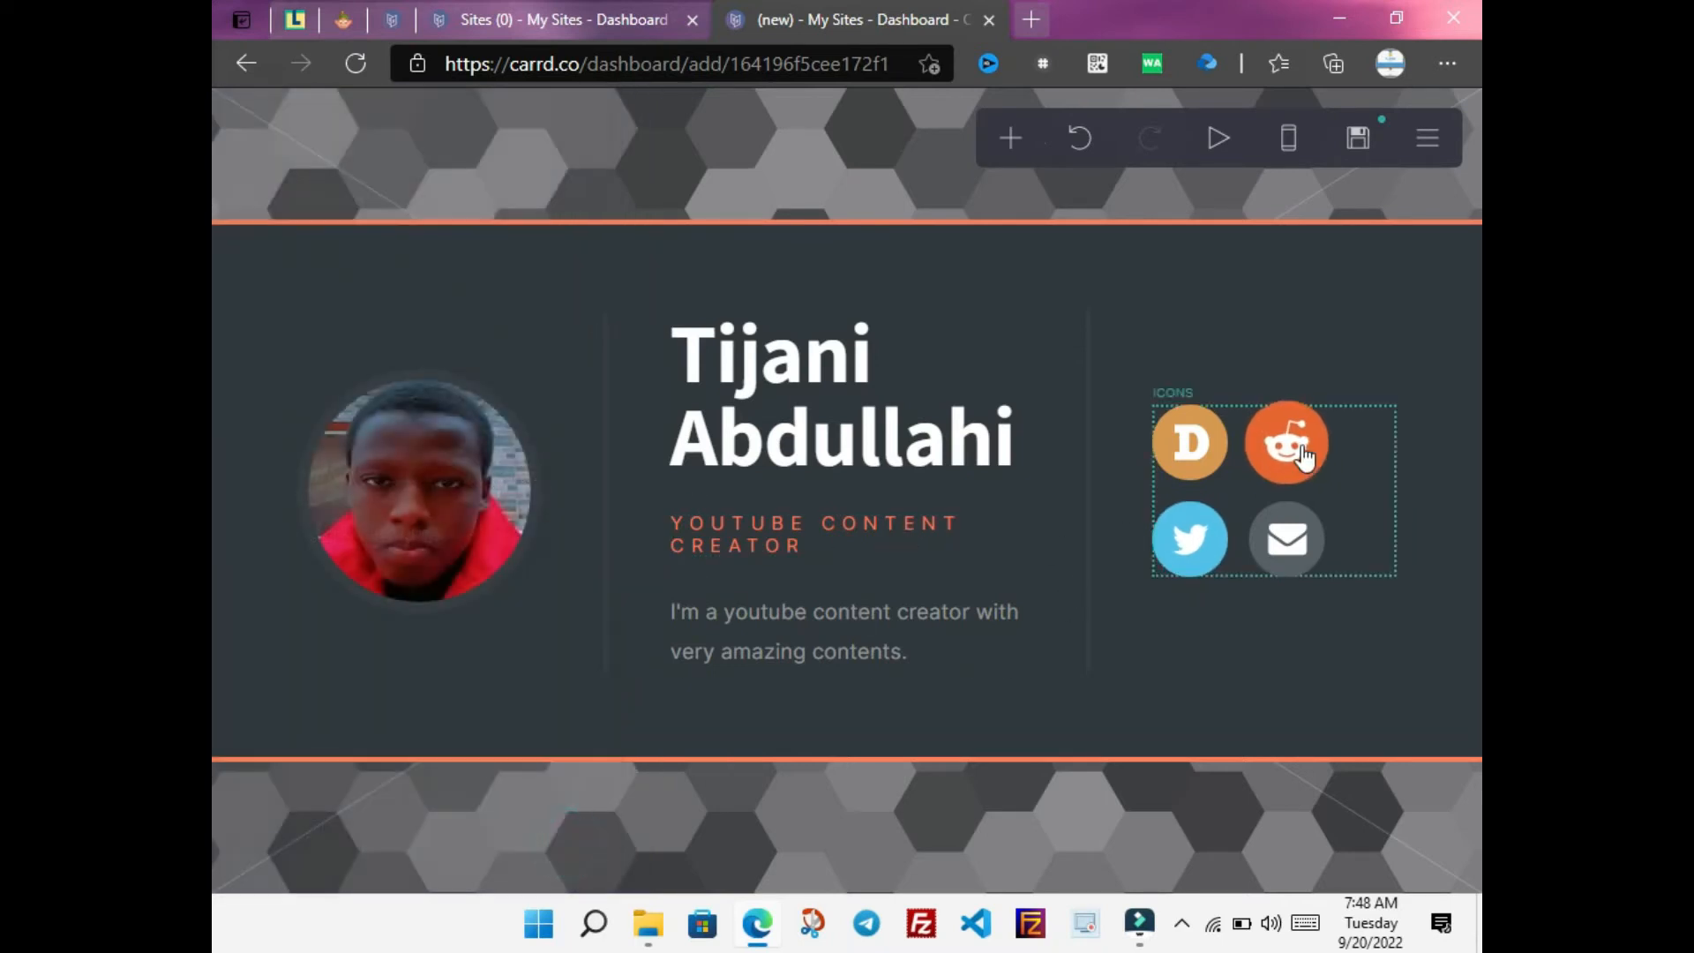
pyautogui.click(1360, 492)
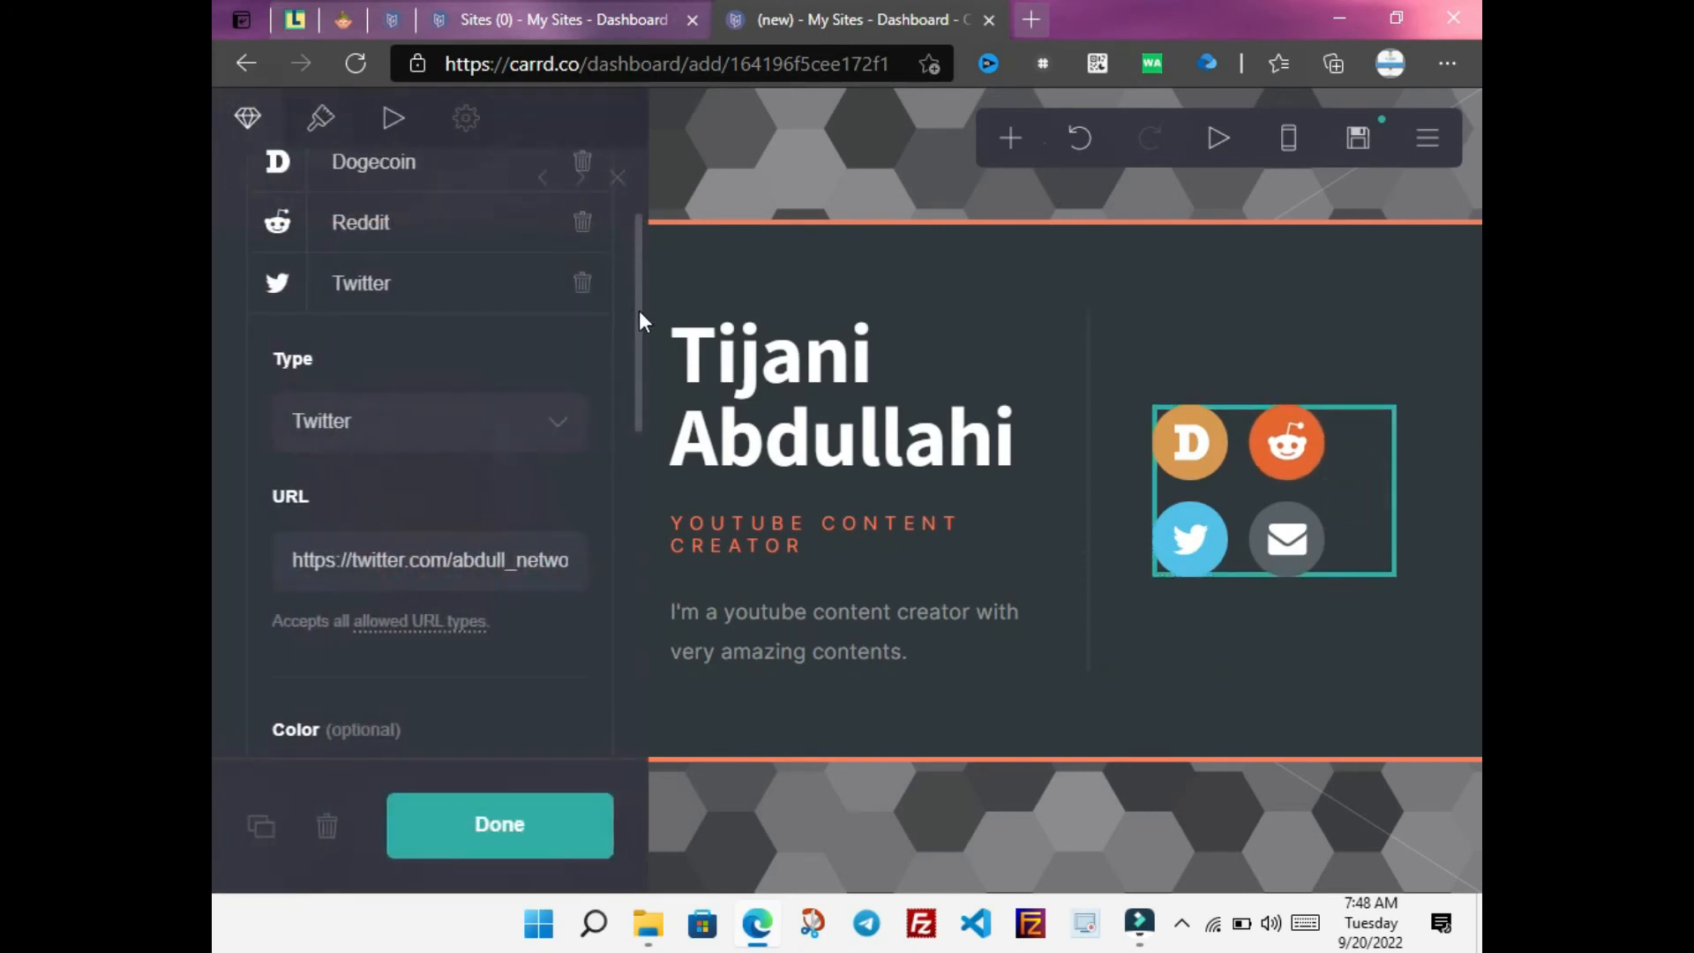
pyautogui.moveTo(640, 309); pyautogui.dragTo(628, 258)
# Change the Reddit icon to YouTube, linking it to the creator's YouTube channel URL
pyautogui.click(414, 356)
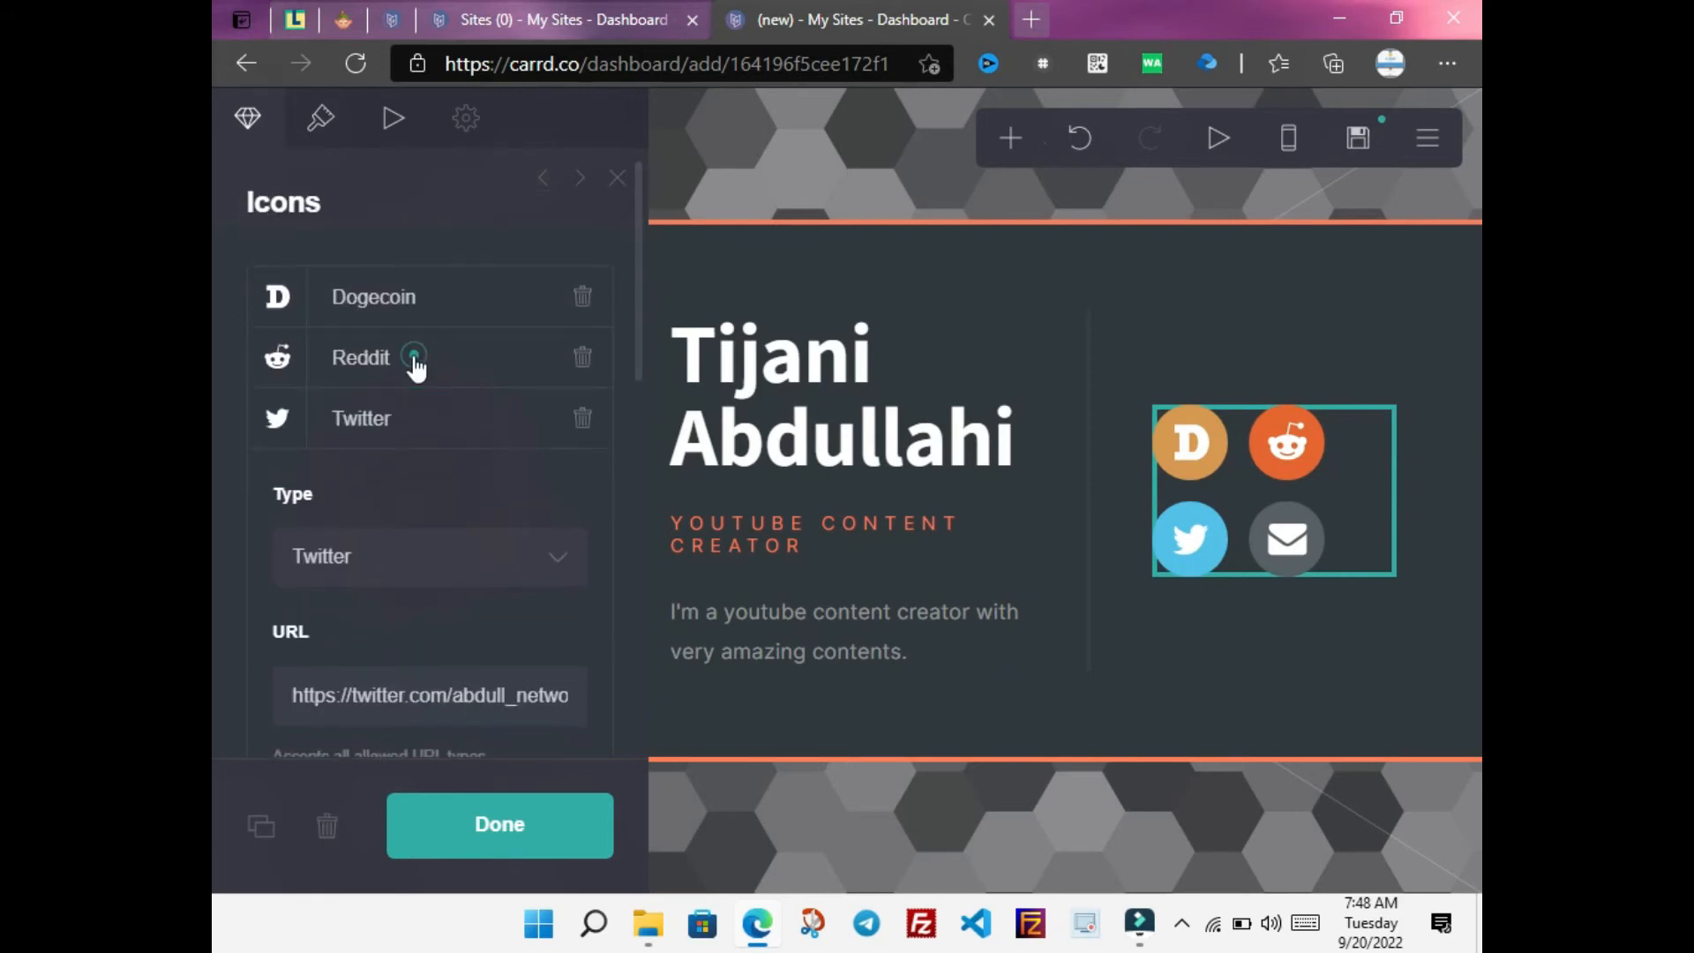
pyautogui.click(375, 360)
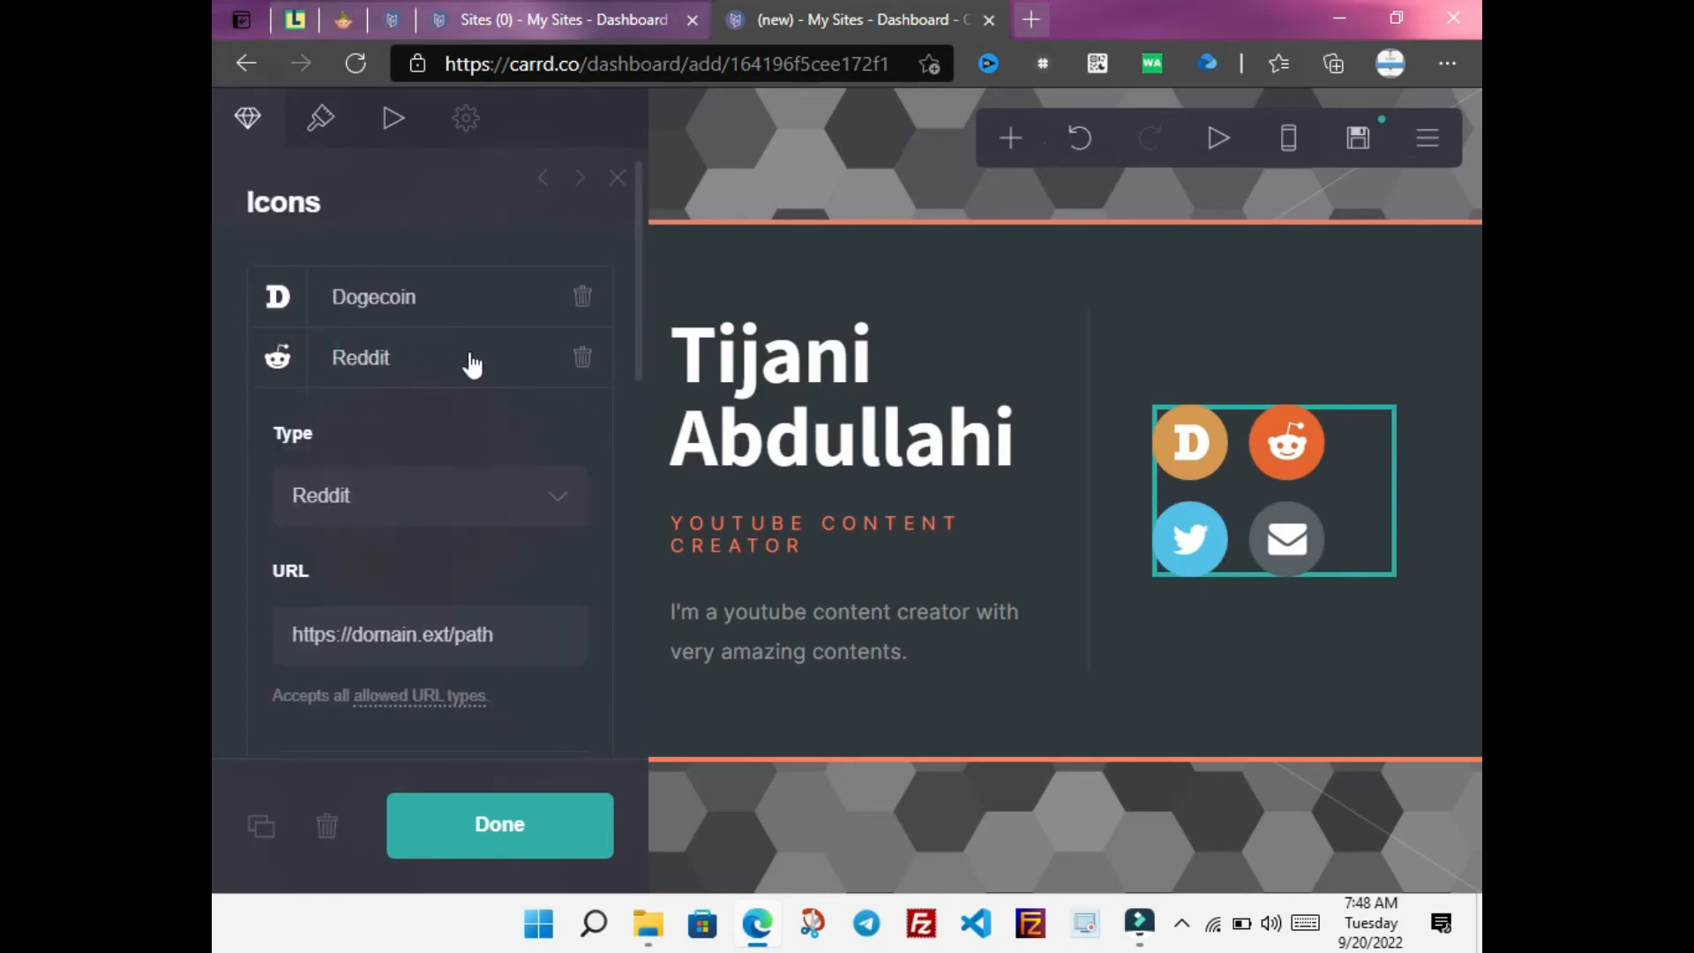
pyautogui.click(453, 493)
pyautogui.moveTo(576, 318); pyautogui.dragTo(580, 437)
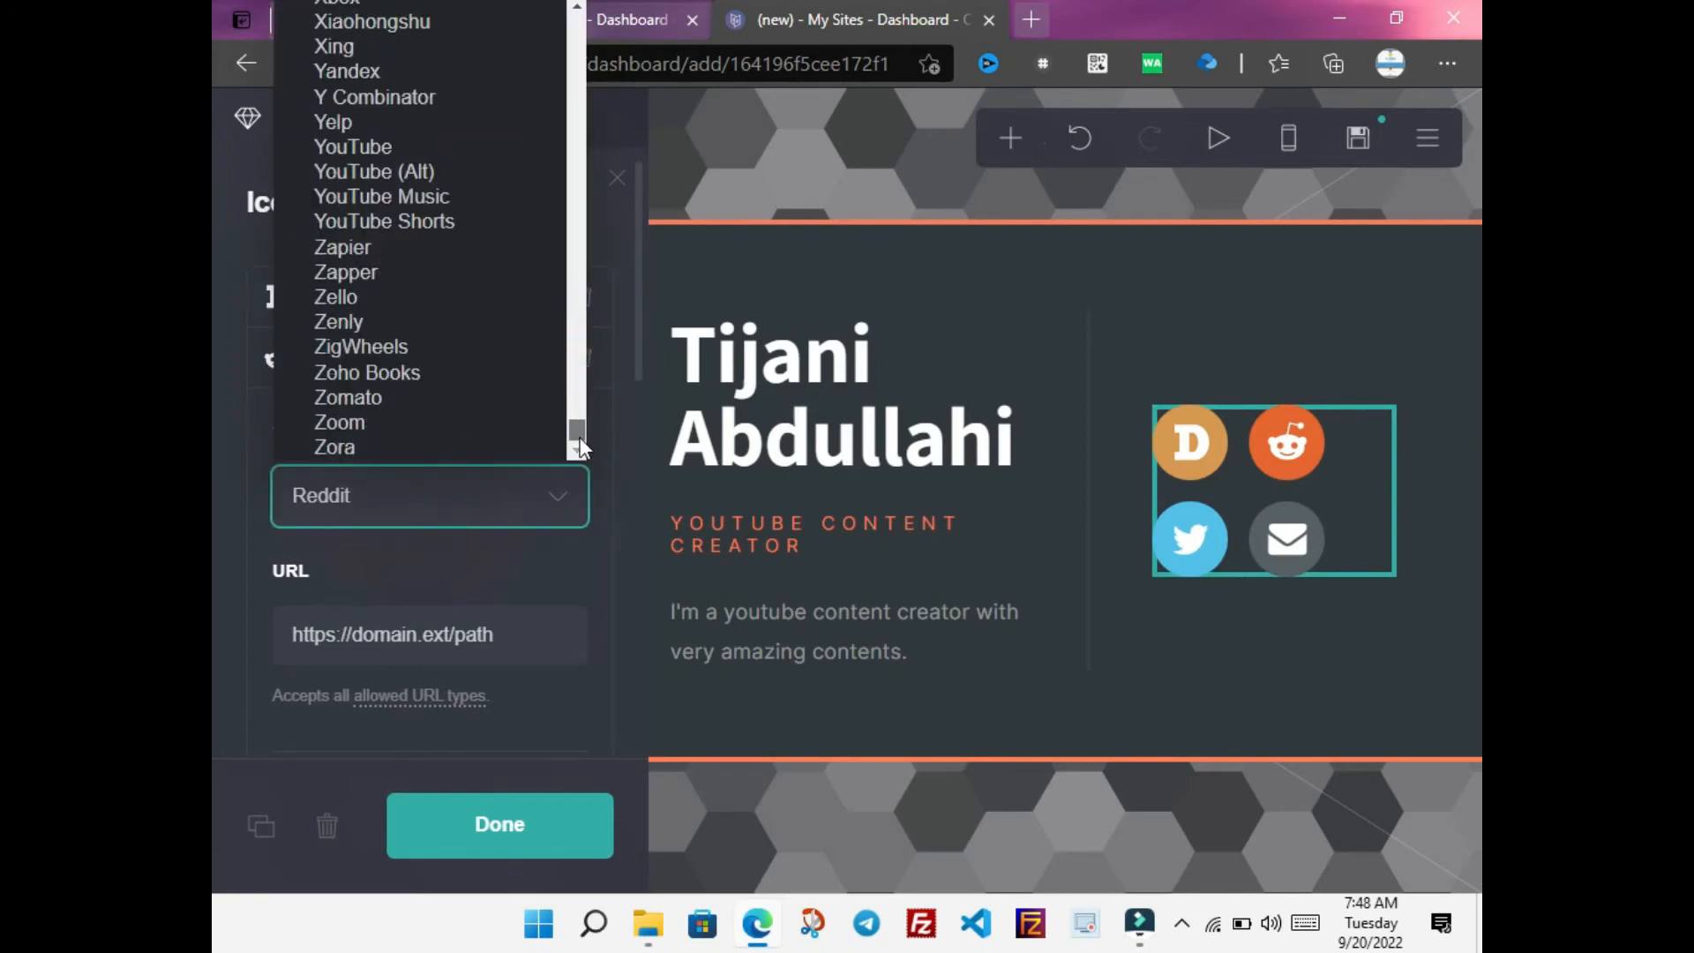
pyautogui.click(373, 144)
pyautogui.moveTo(496, 637); pyautogui.dragTo(353, 635)
pyautogui.write('you')
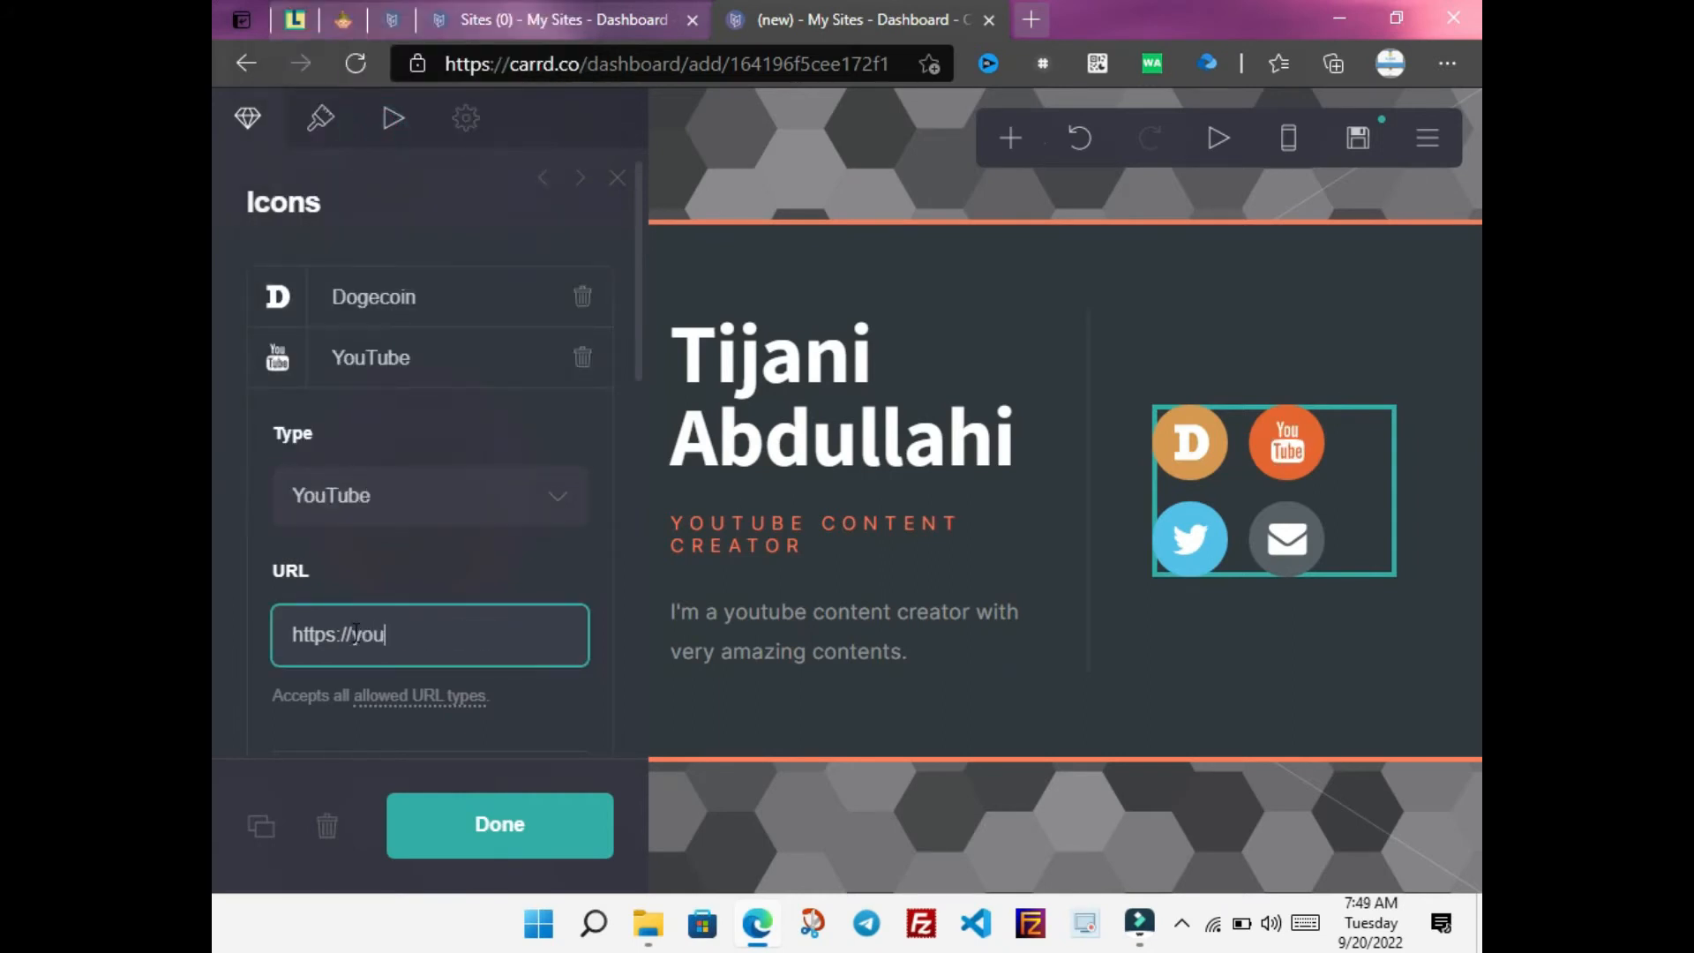
pyautogui.write('tube.com/c/Abdu')
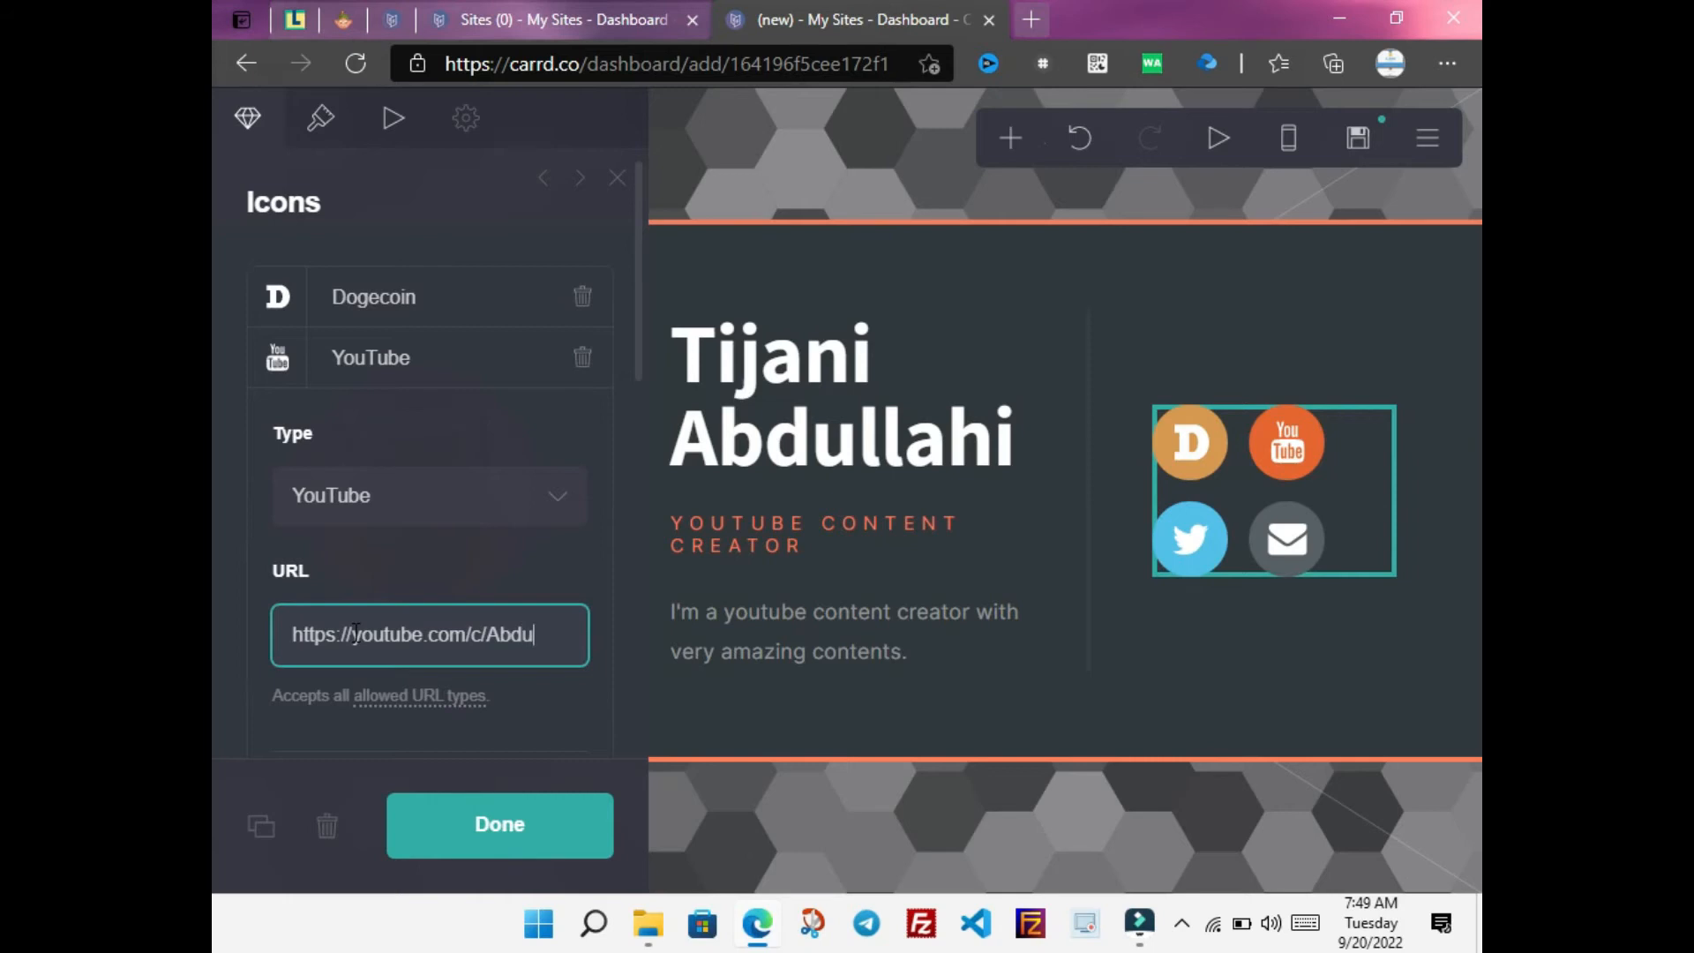
pyautogui.write('llahiN')
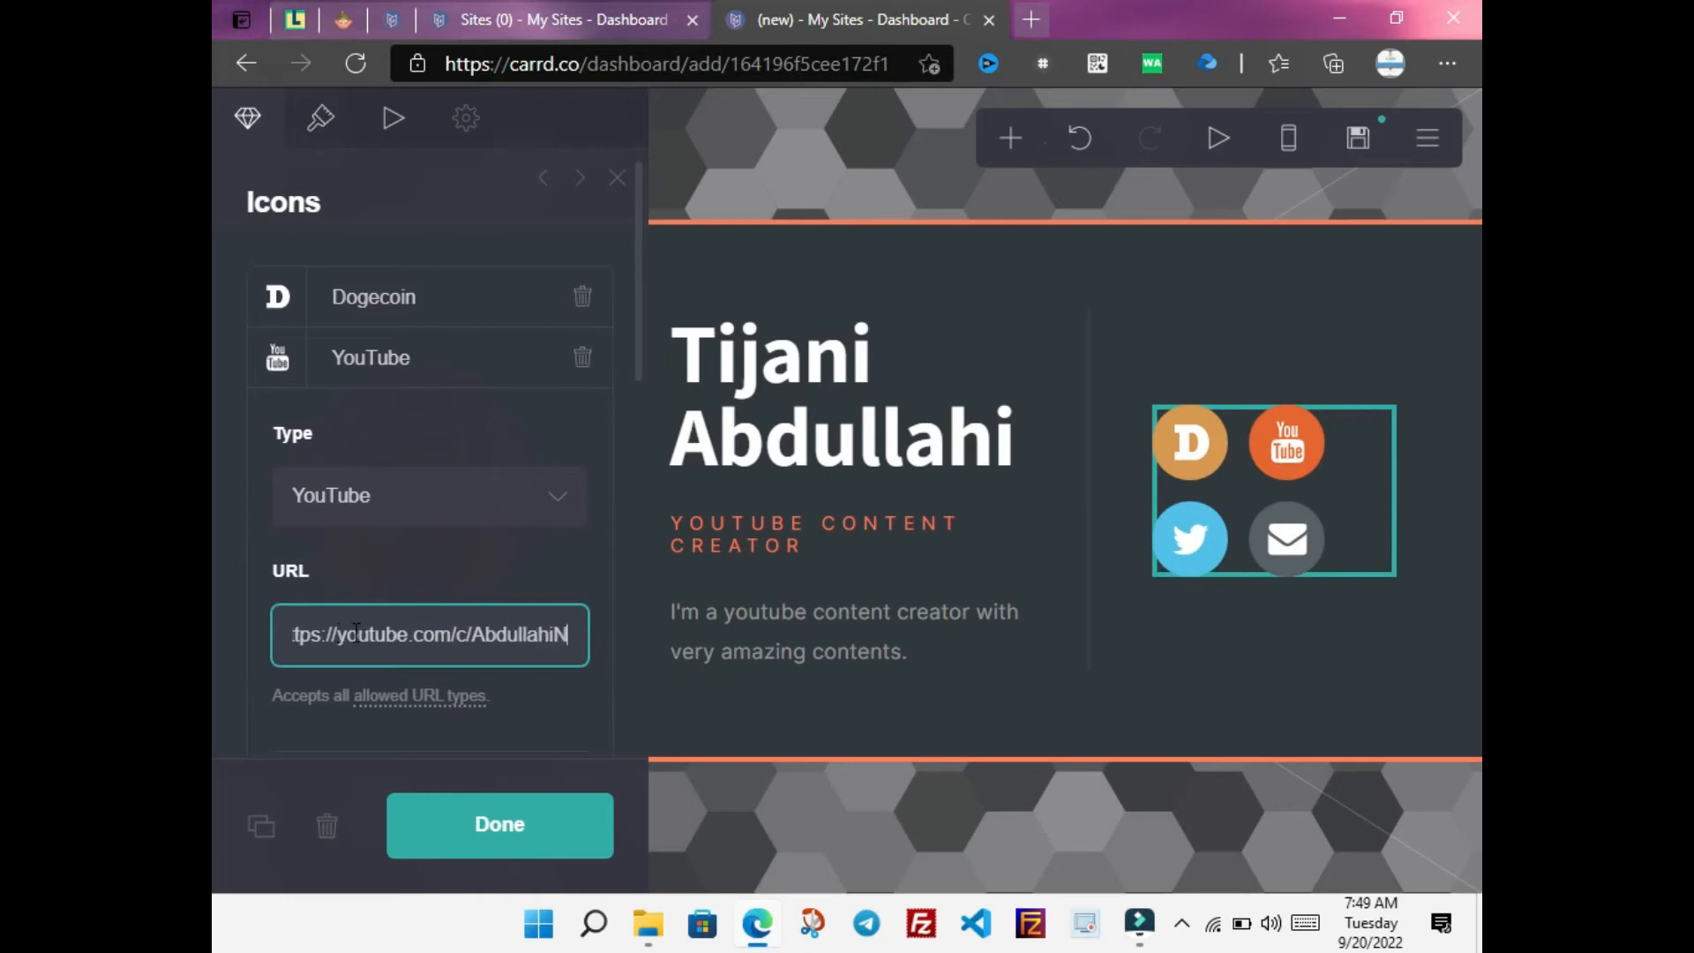
pyautogui.write('etwork')
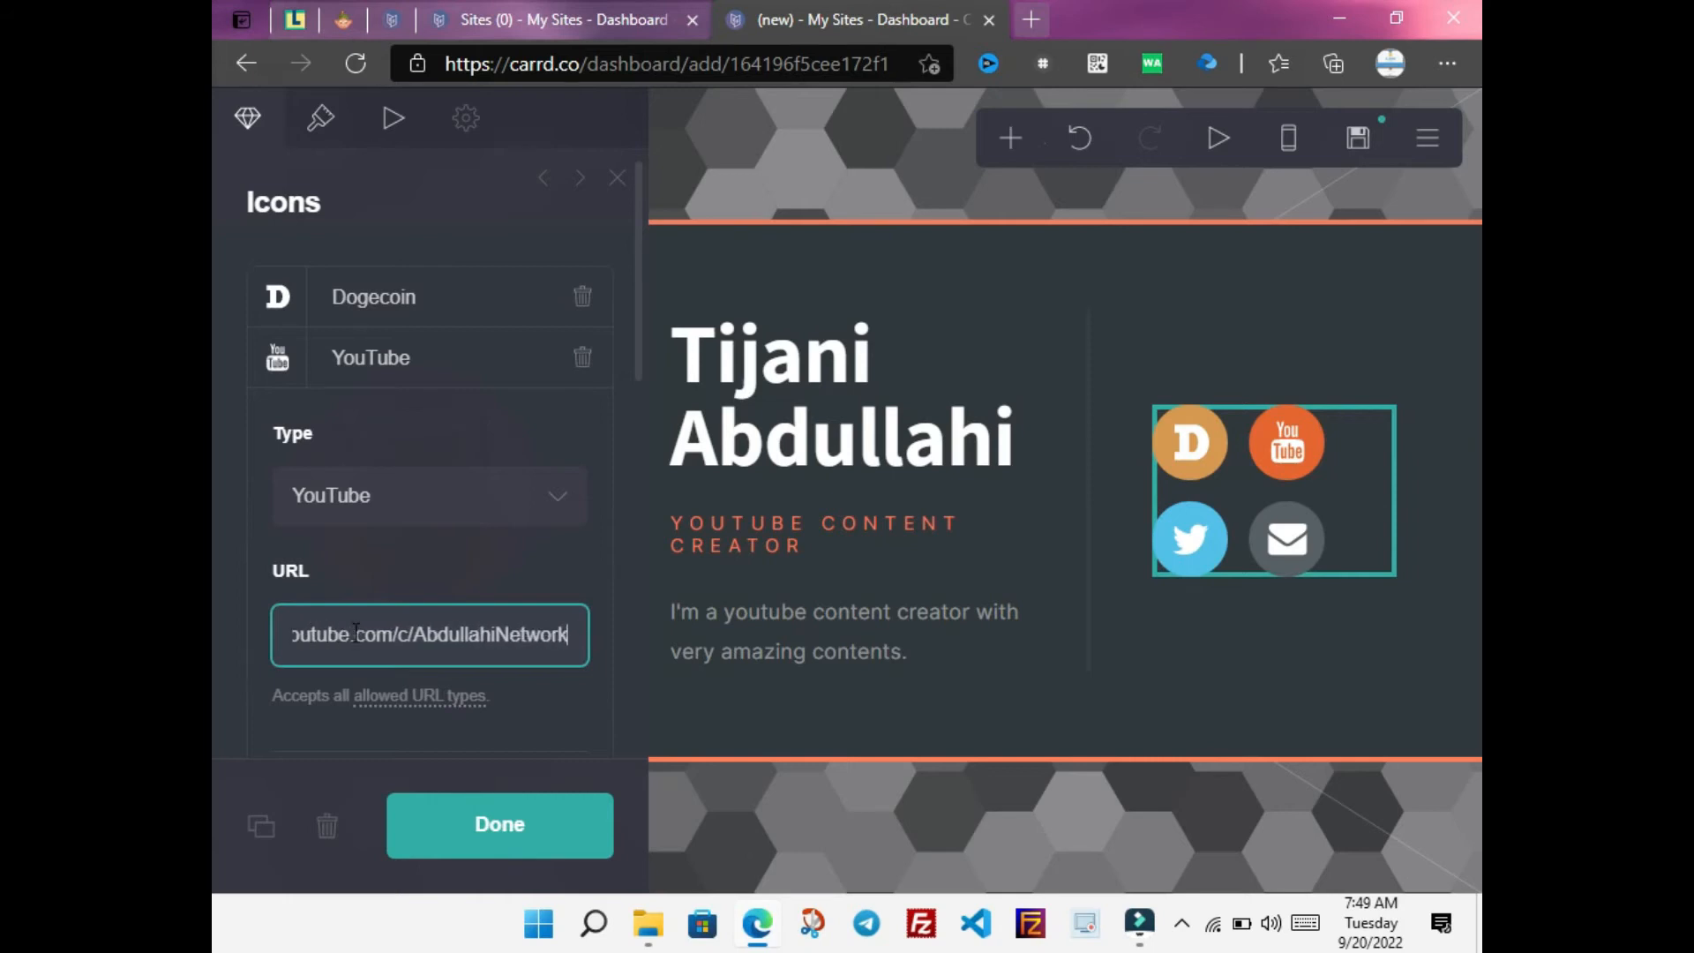
pyautogui.click(518, 856)
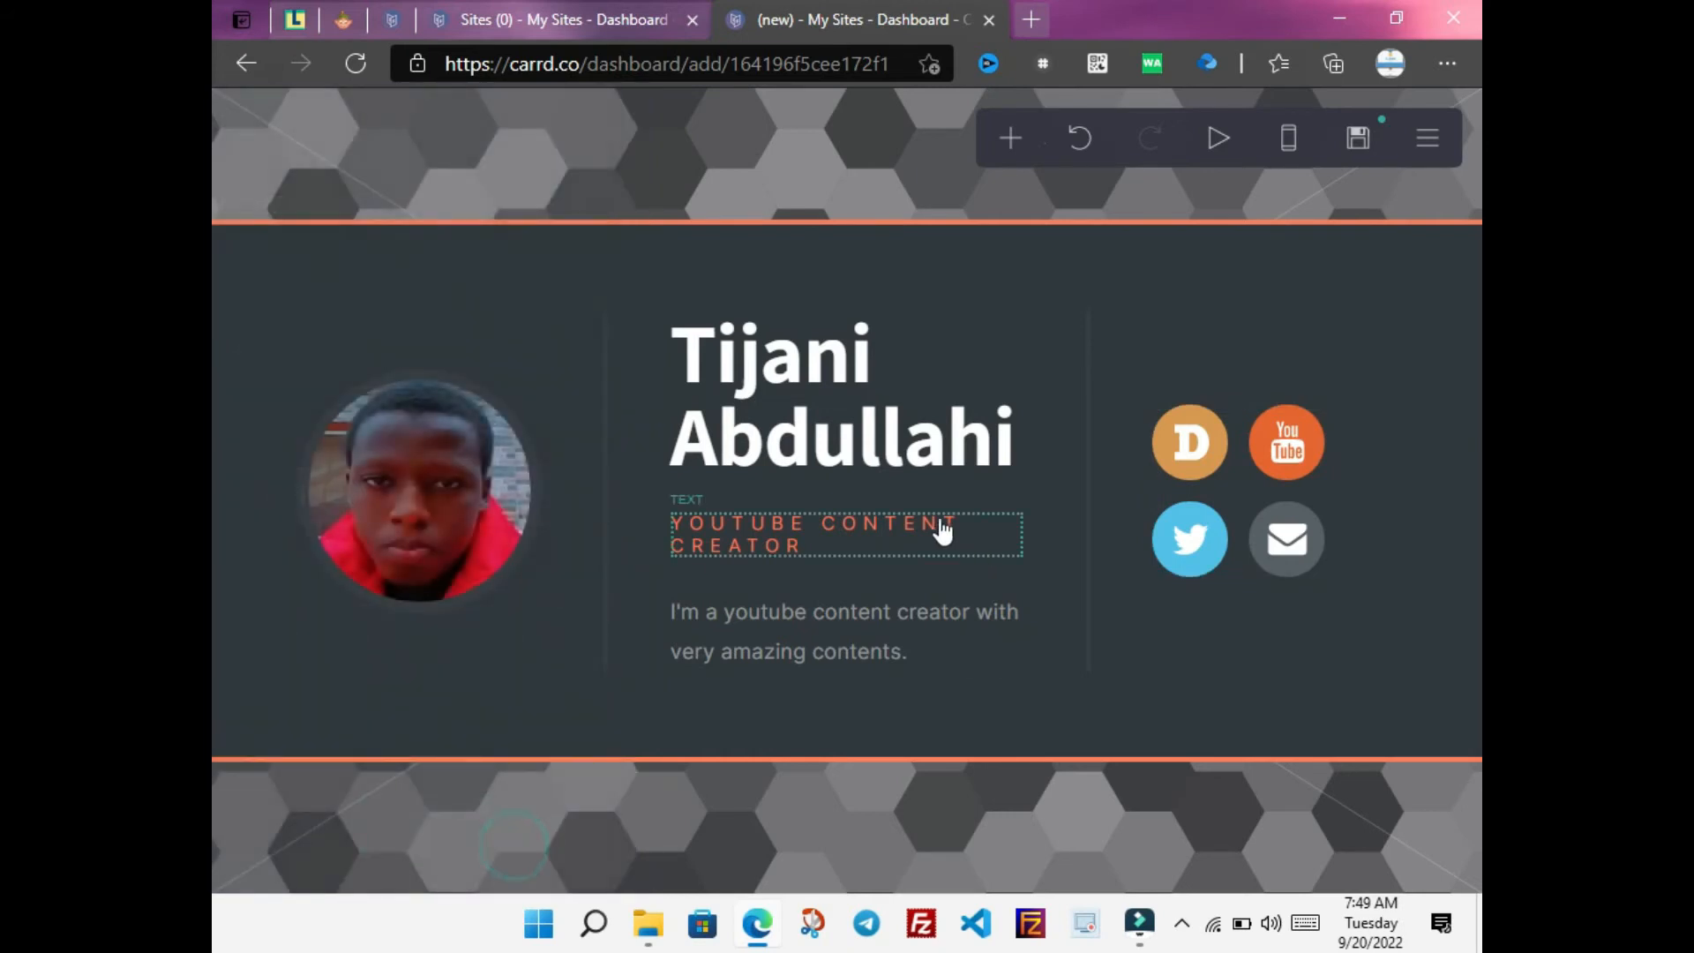
pyautogui.click(1200, 468)
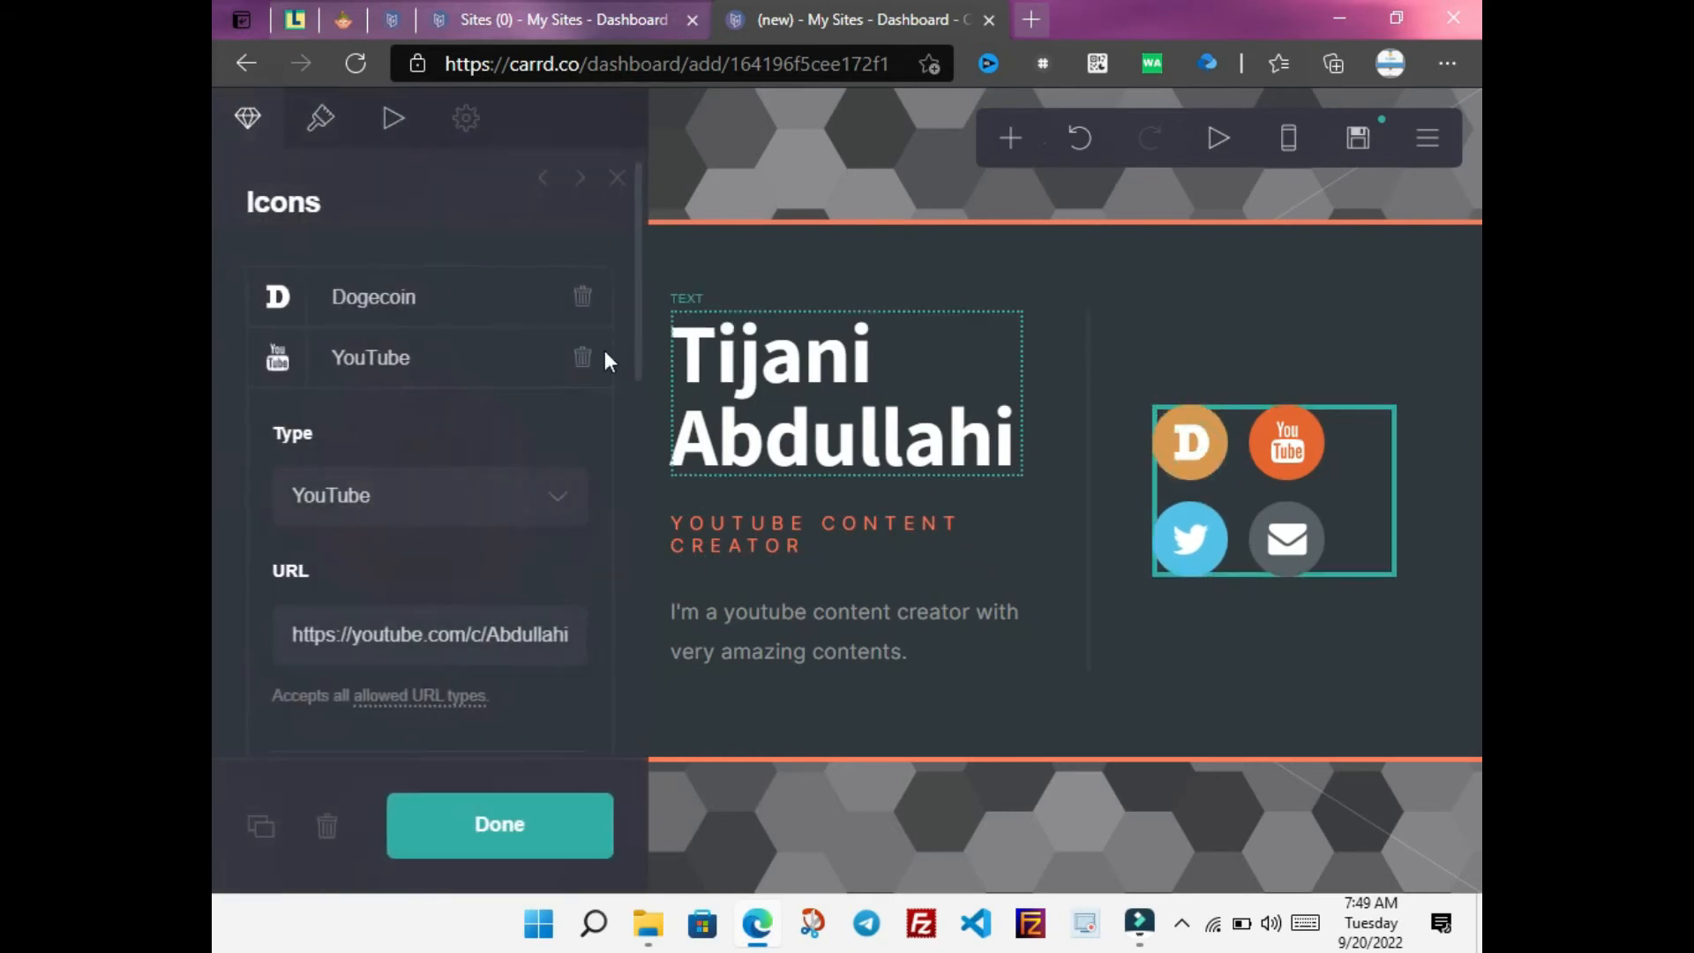
# Change the Dogecoin icon to Instagram, linking it to the creator's Instagram profile URL
pyautogui.click(467, 303)
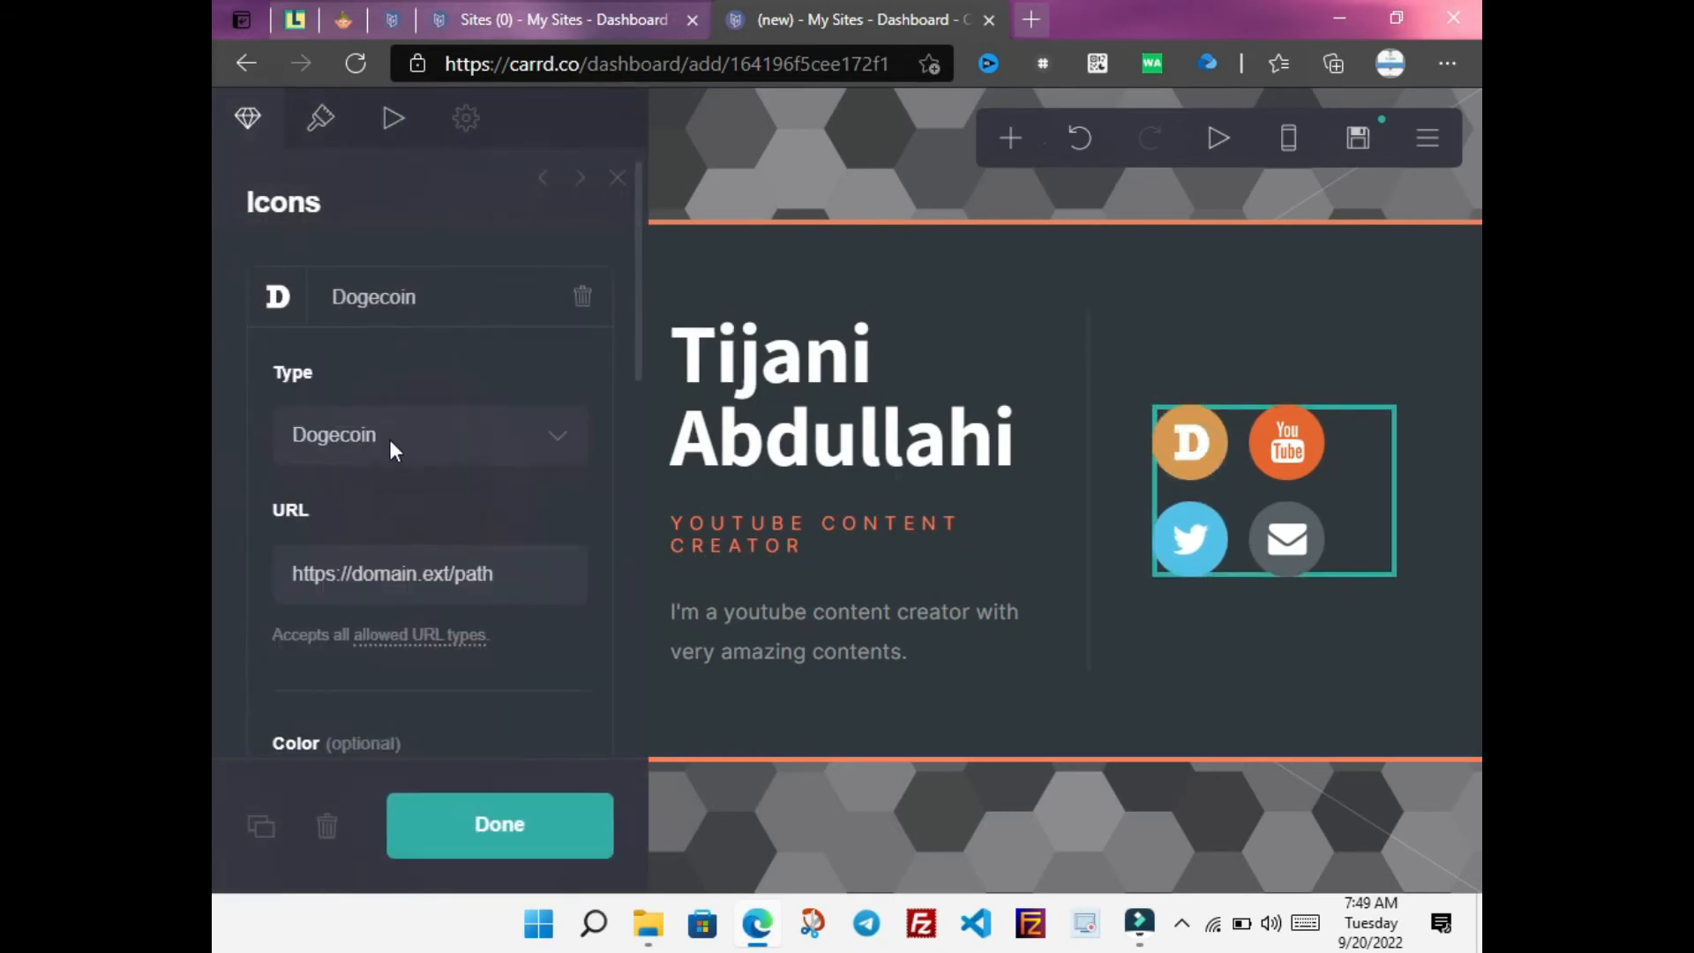
pyautogui.click(391, 443)
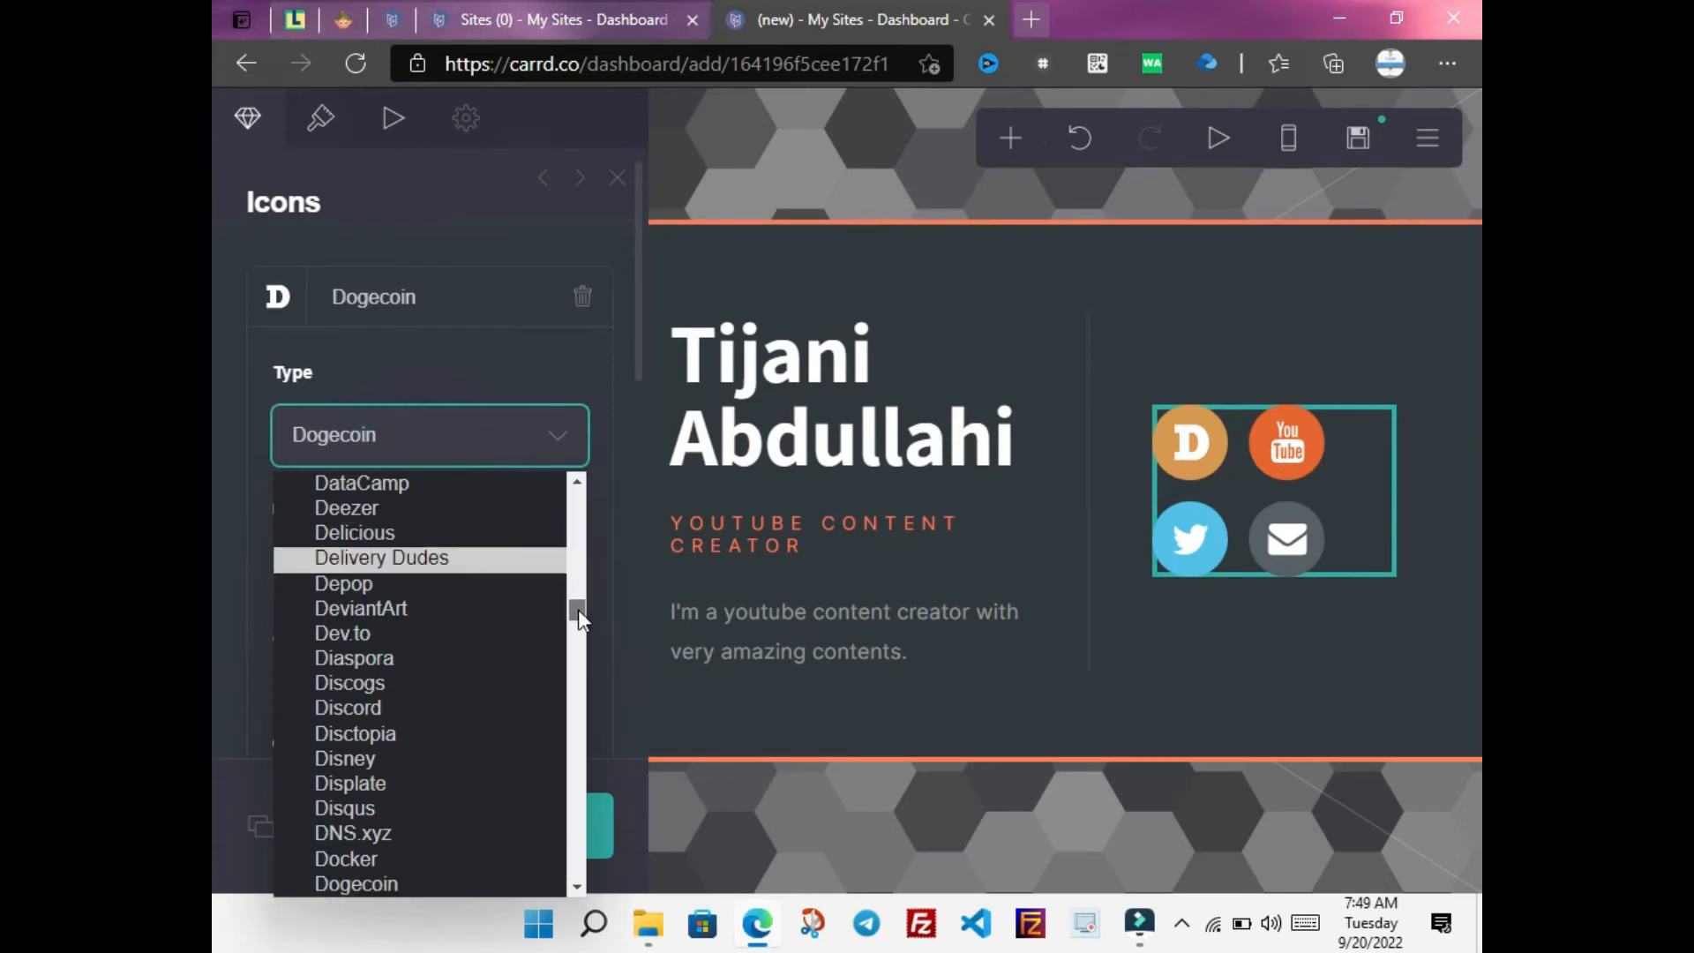
pyautogui.scroll(6, 579, 613)
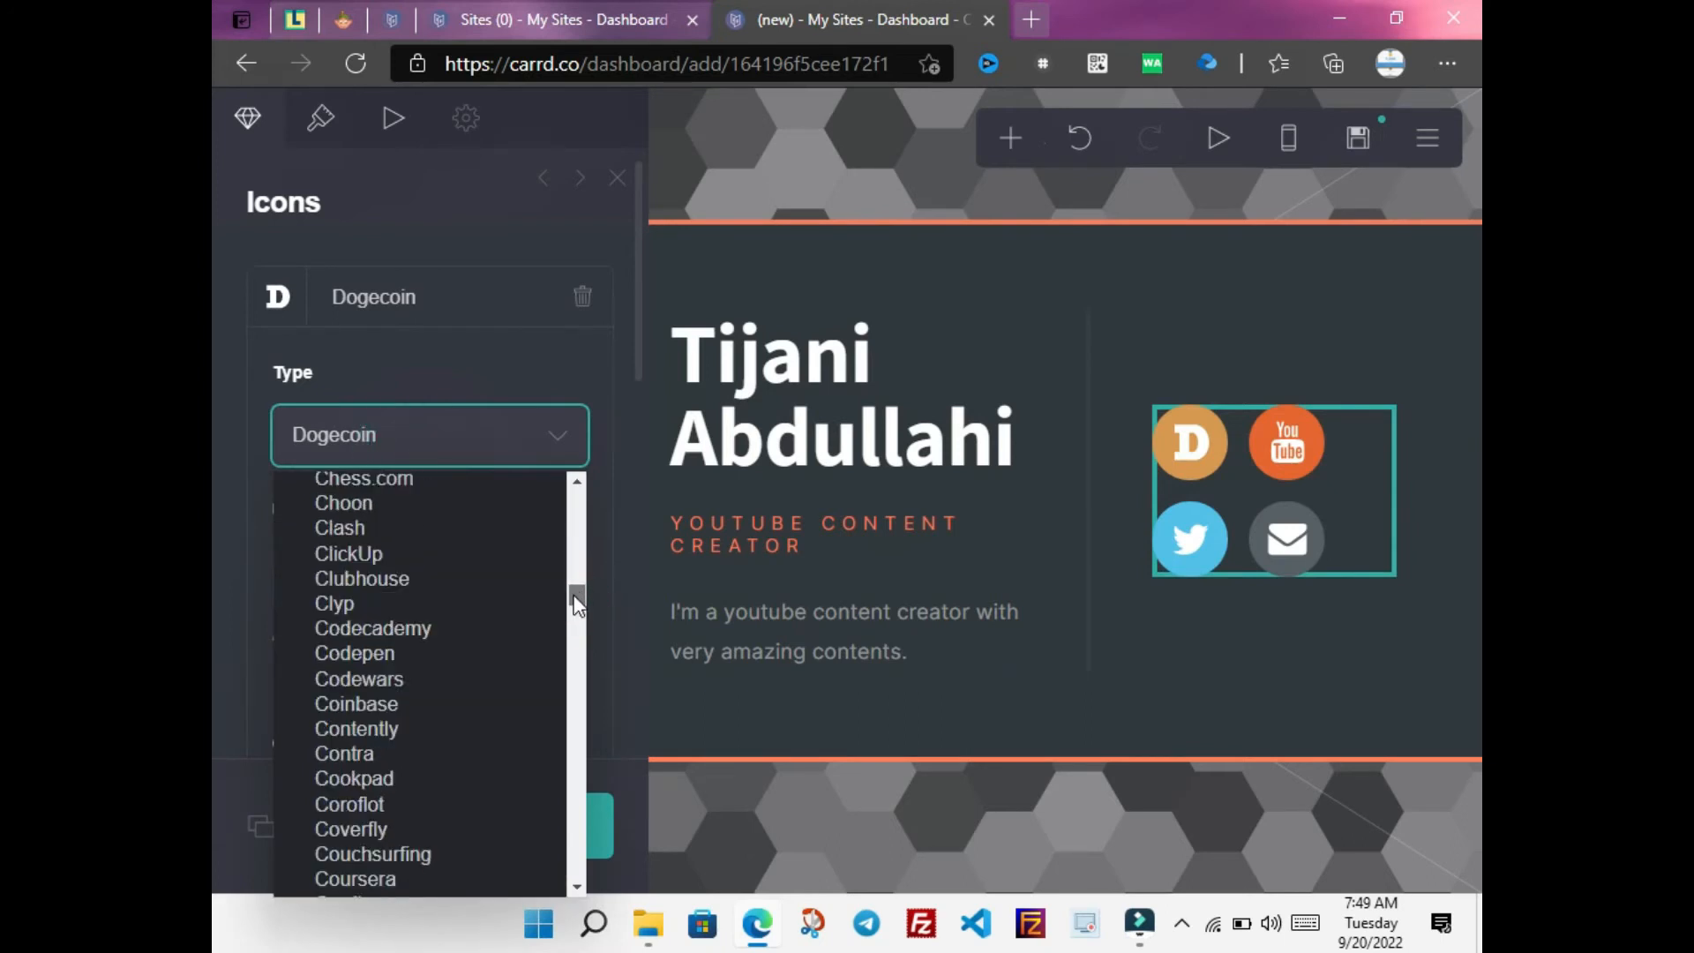
pyautogui.press('i')
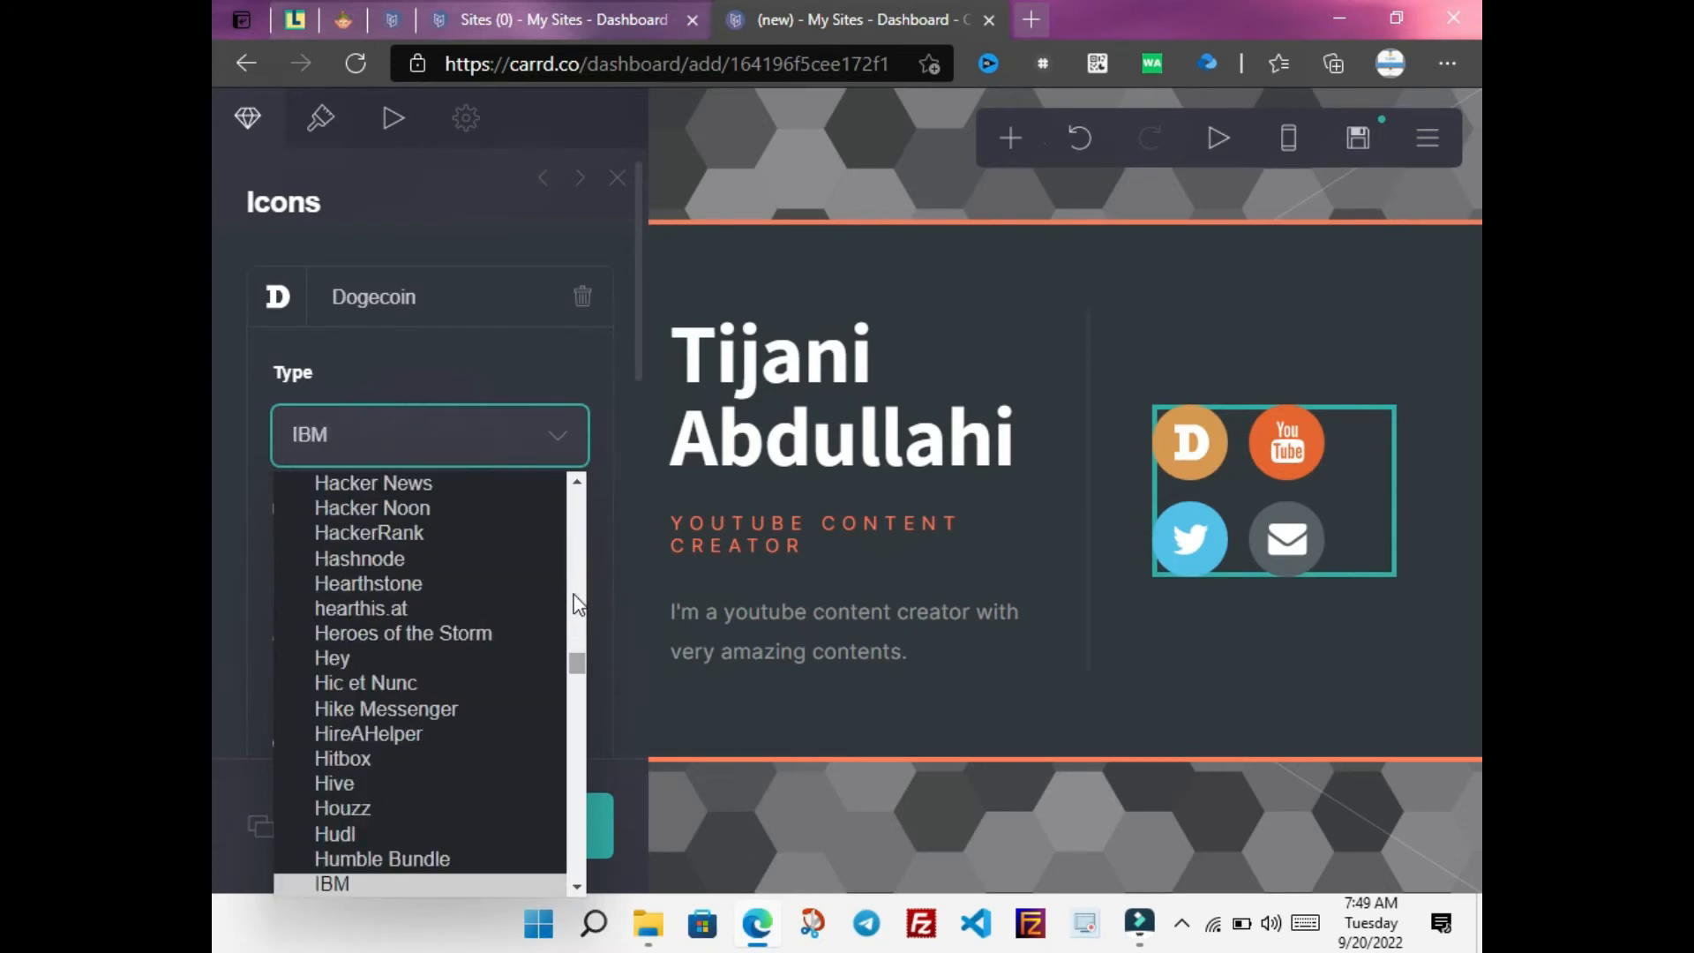
pyautogui.scroll(-6, 577, 663)
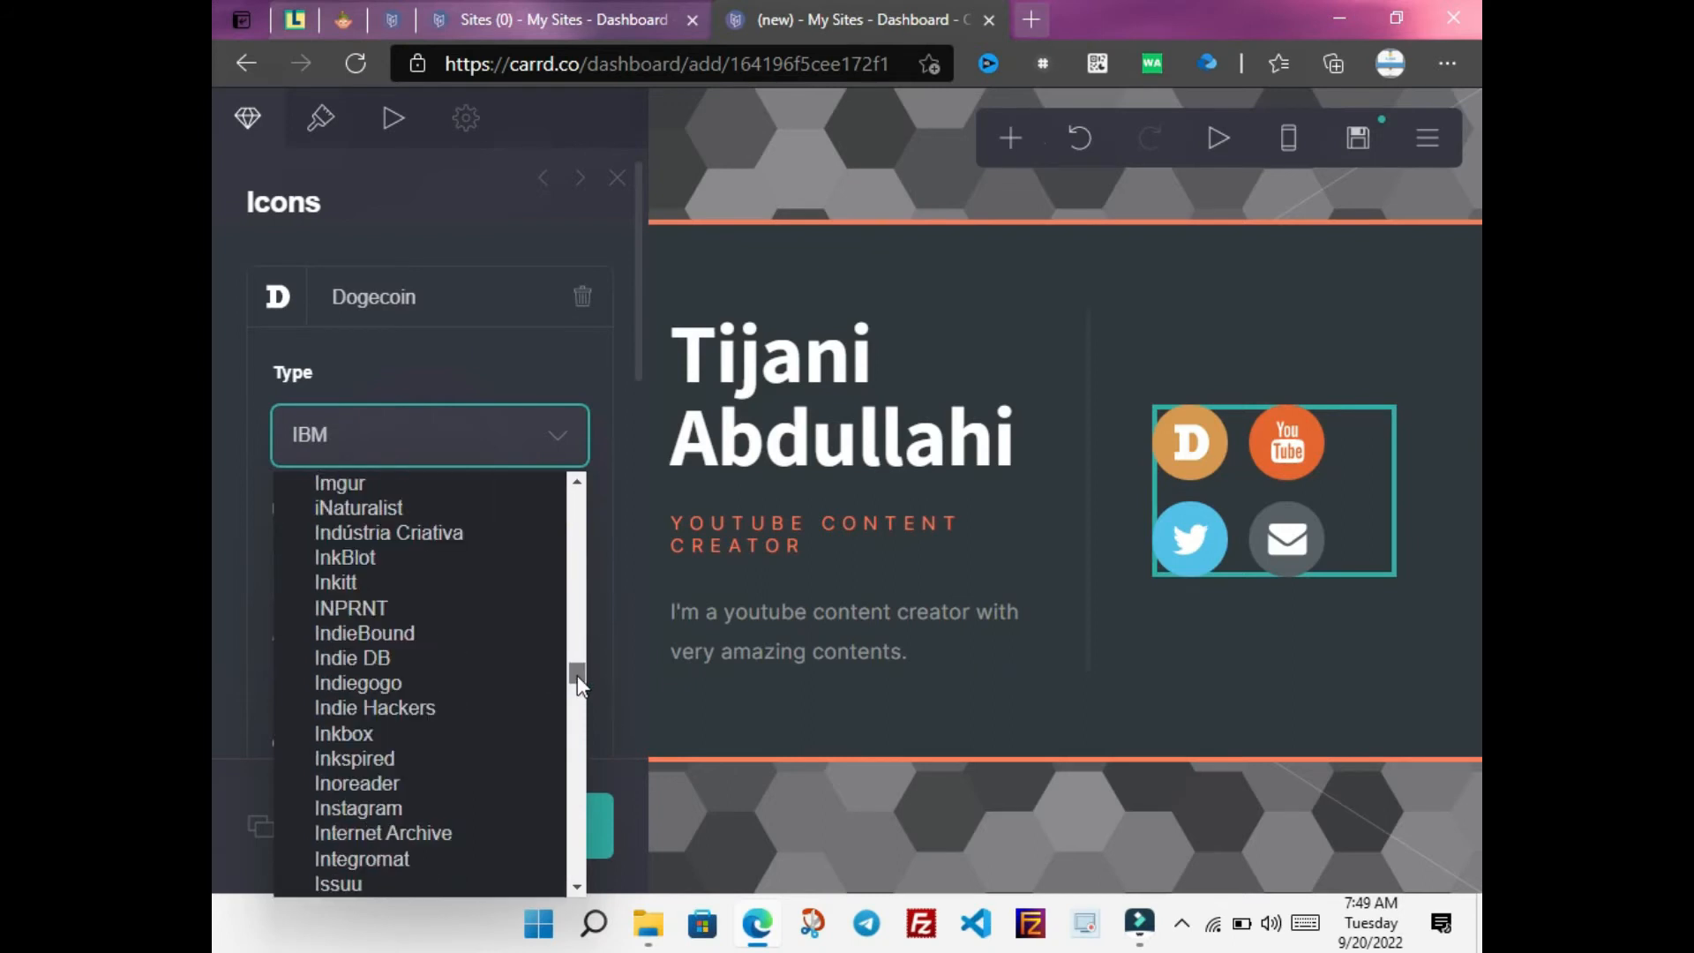
pyautogui.scroll(-1, 577, 675)
pyautogui.click(381, 749)
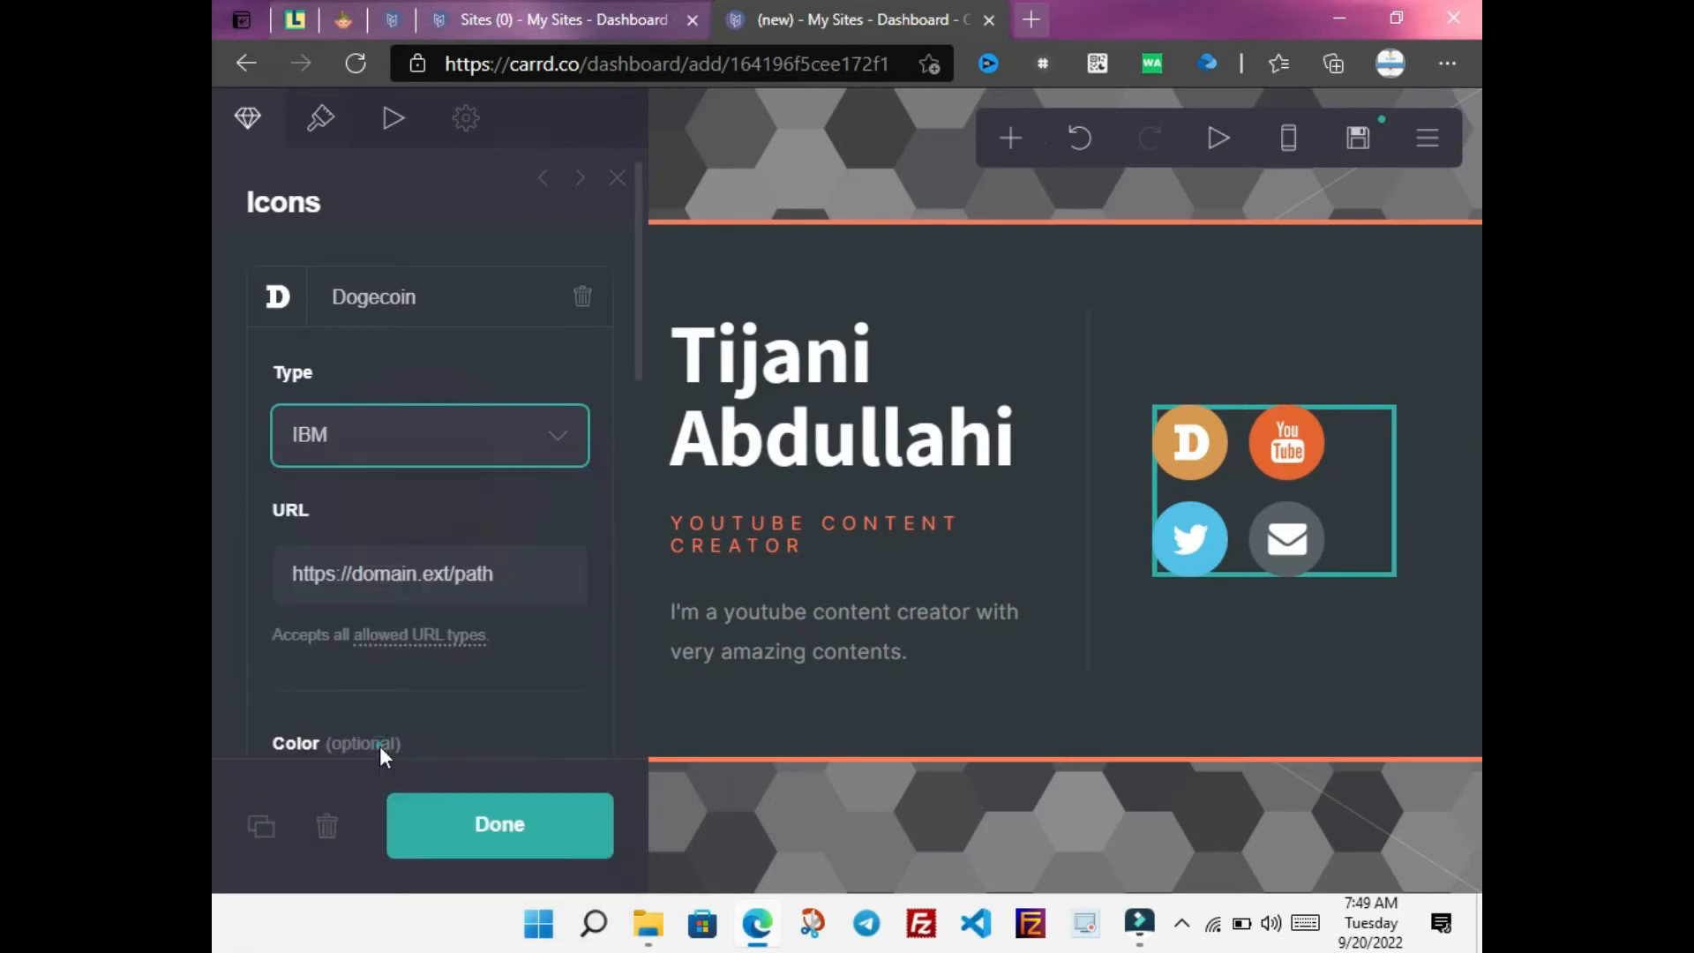
pyautogui.moveTo(510, 578); pyautogui.dragTo(358, 583)
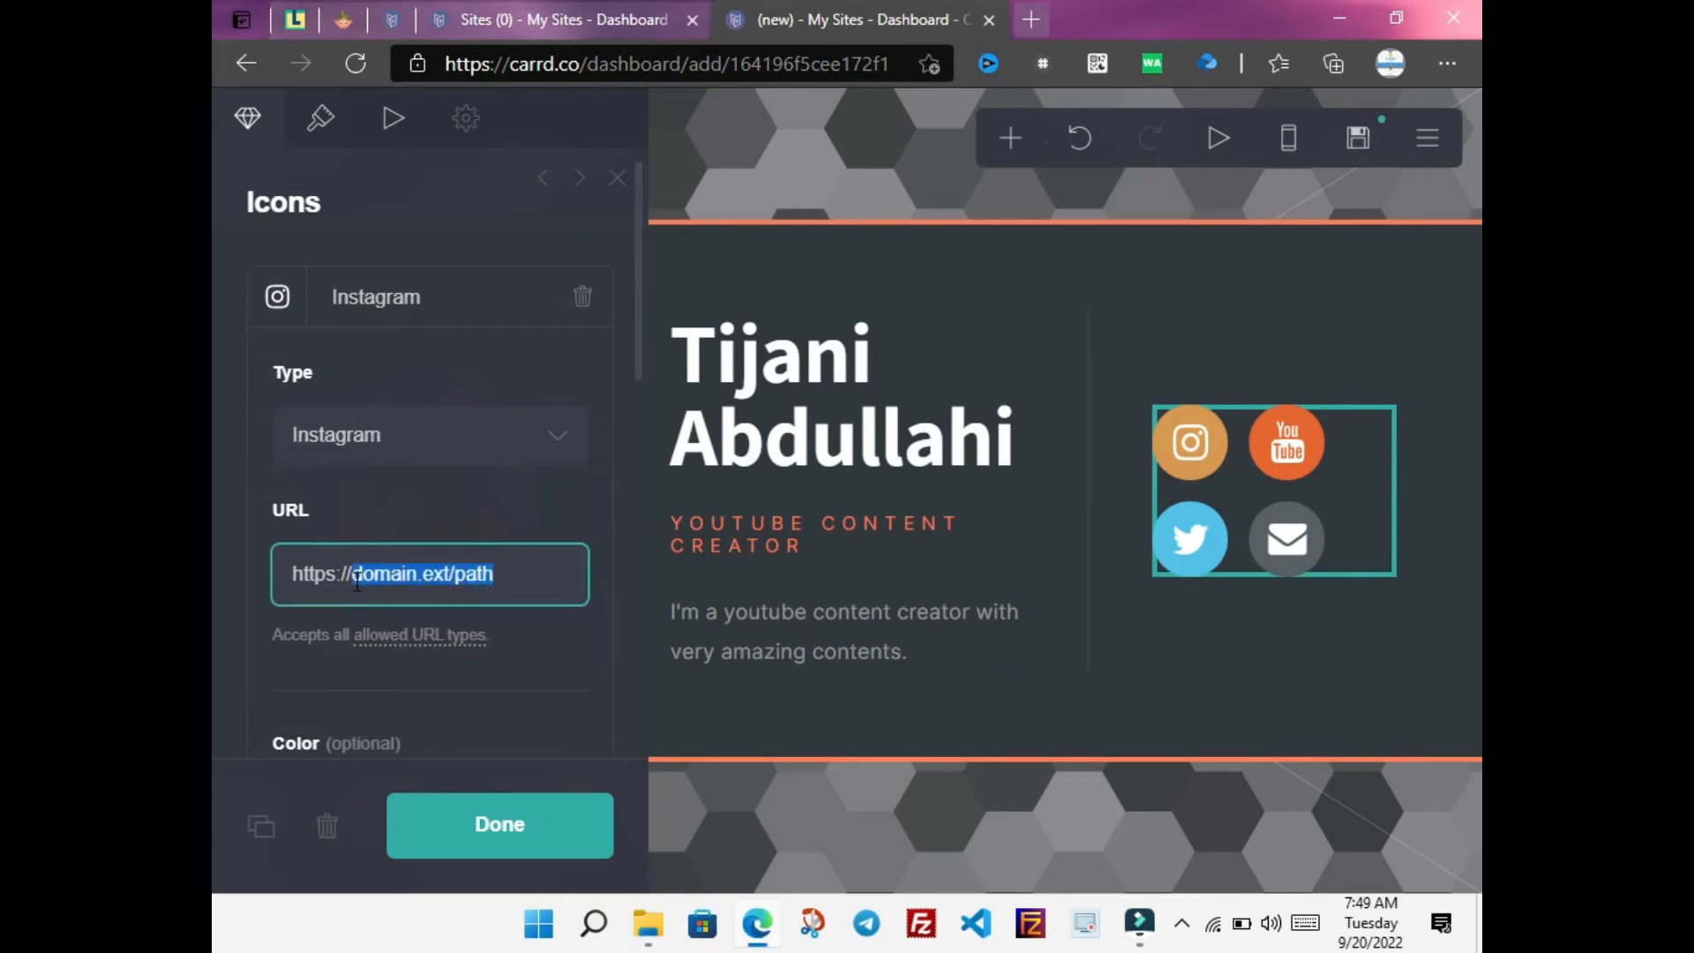
pyautogui.write('instag')
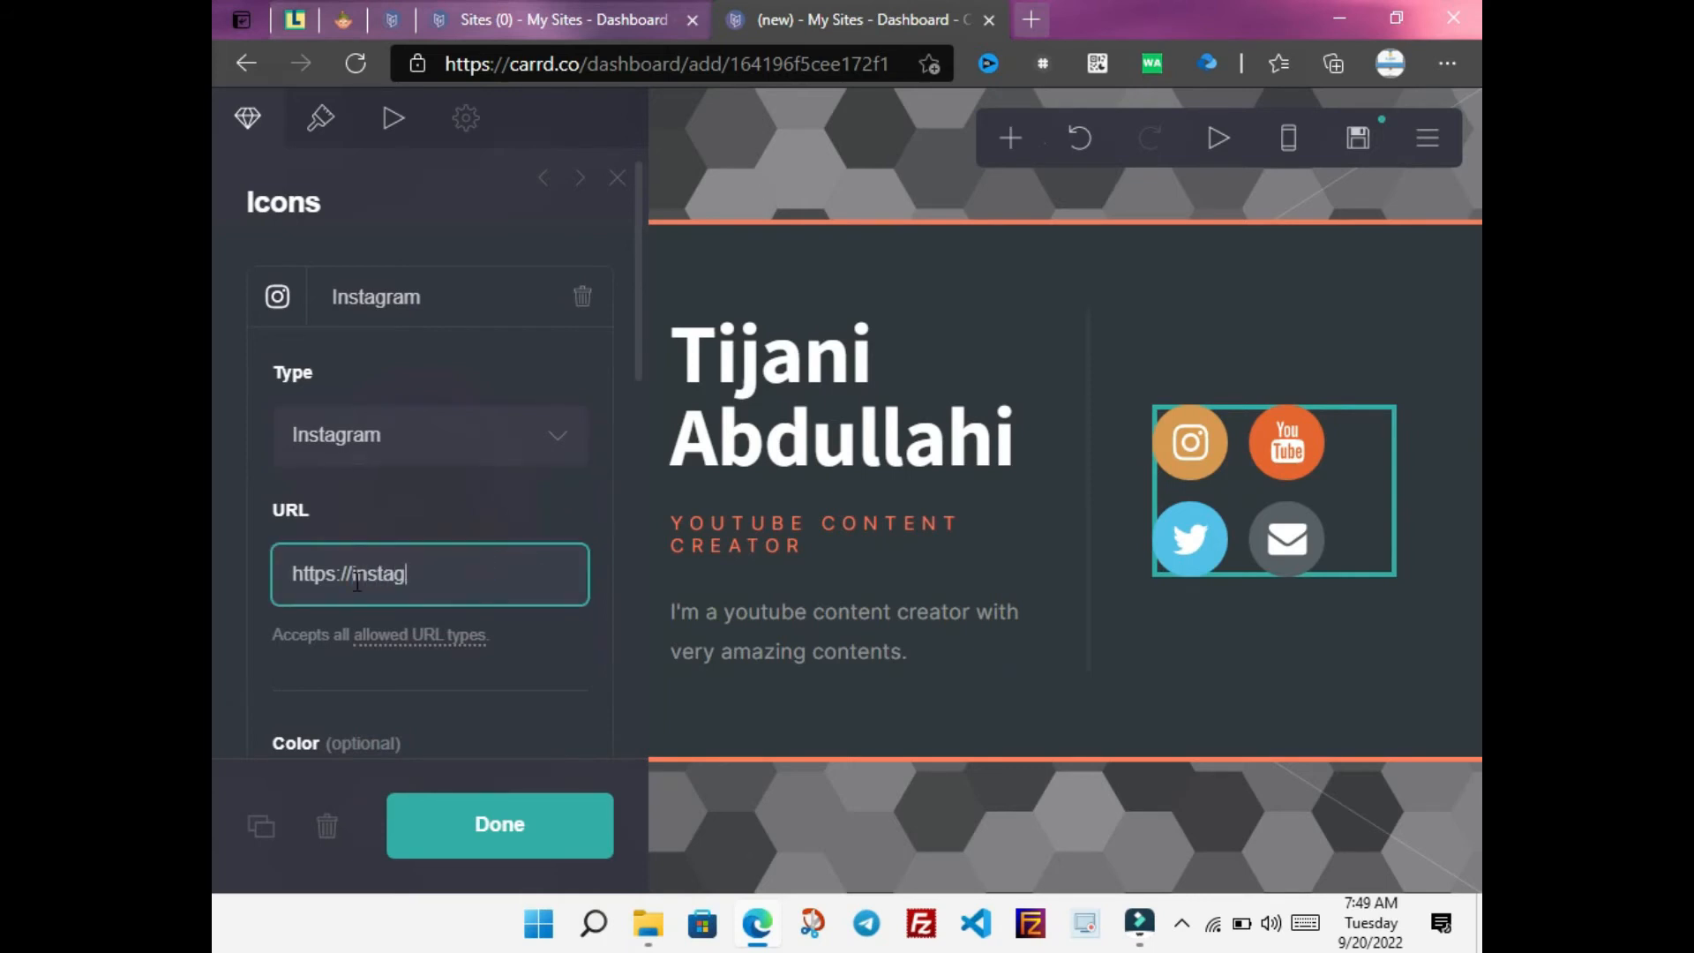
pyautogui.write('ram.com/abdull_network')
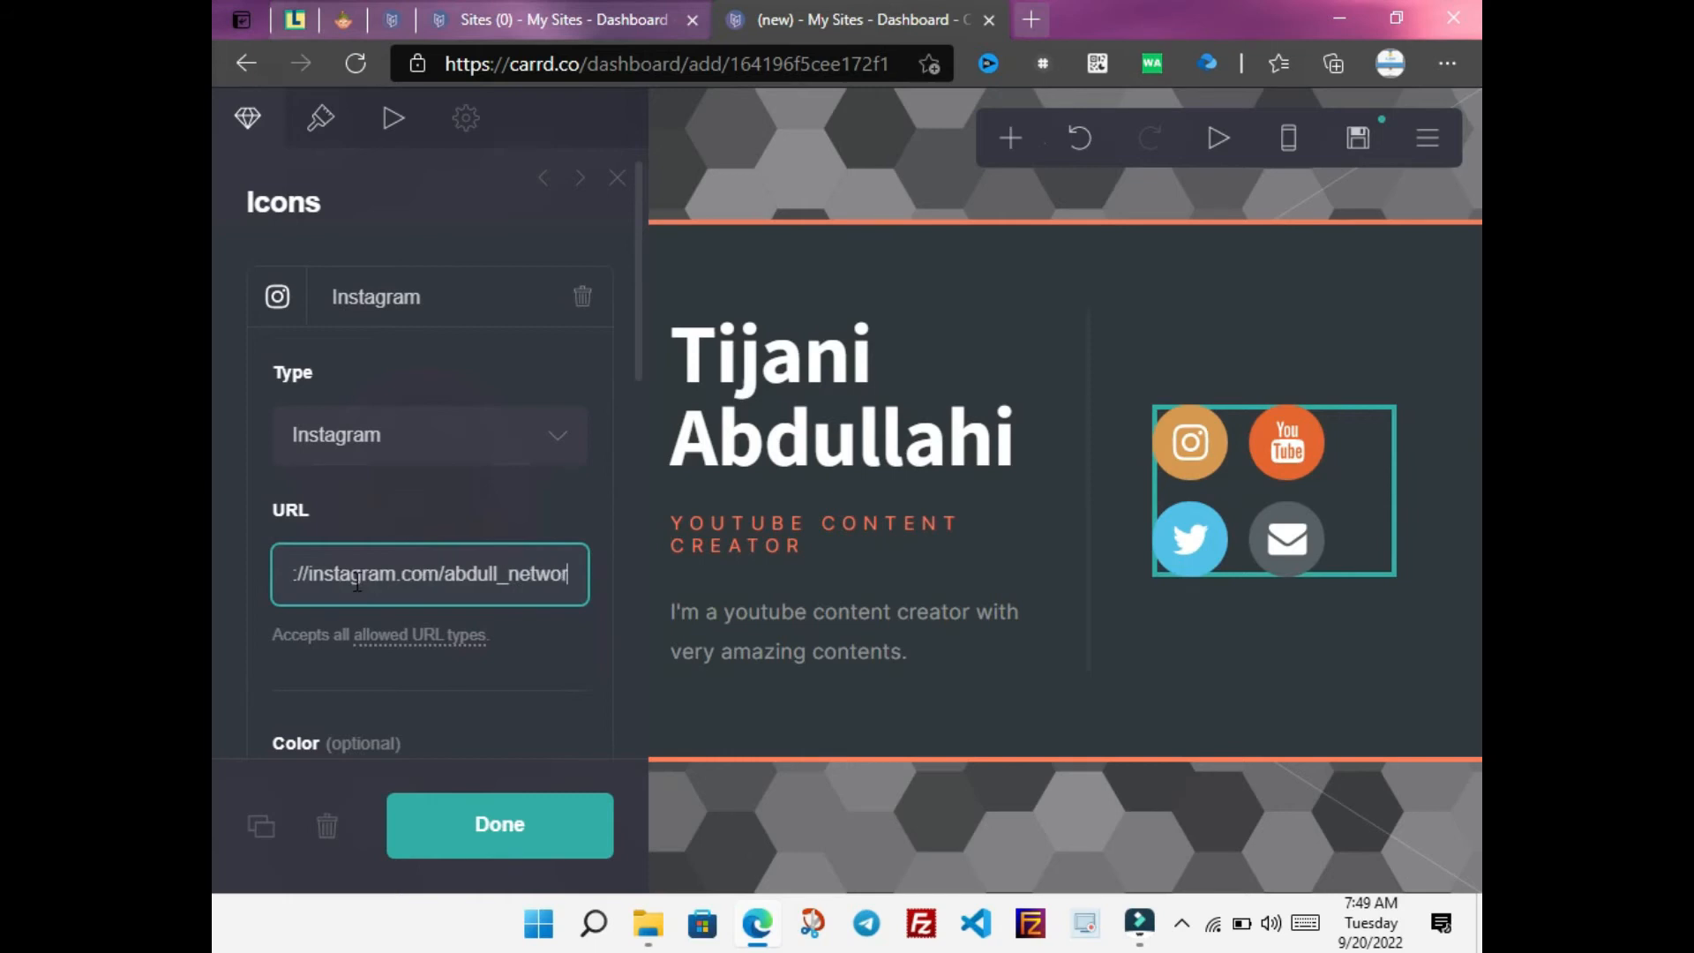
pyautogui.click(484, 836)
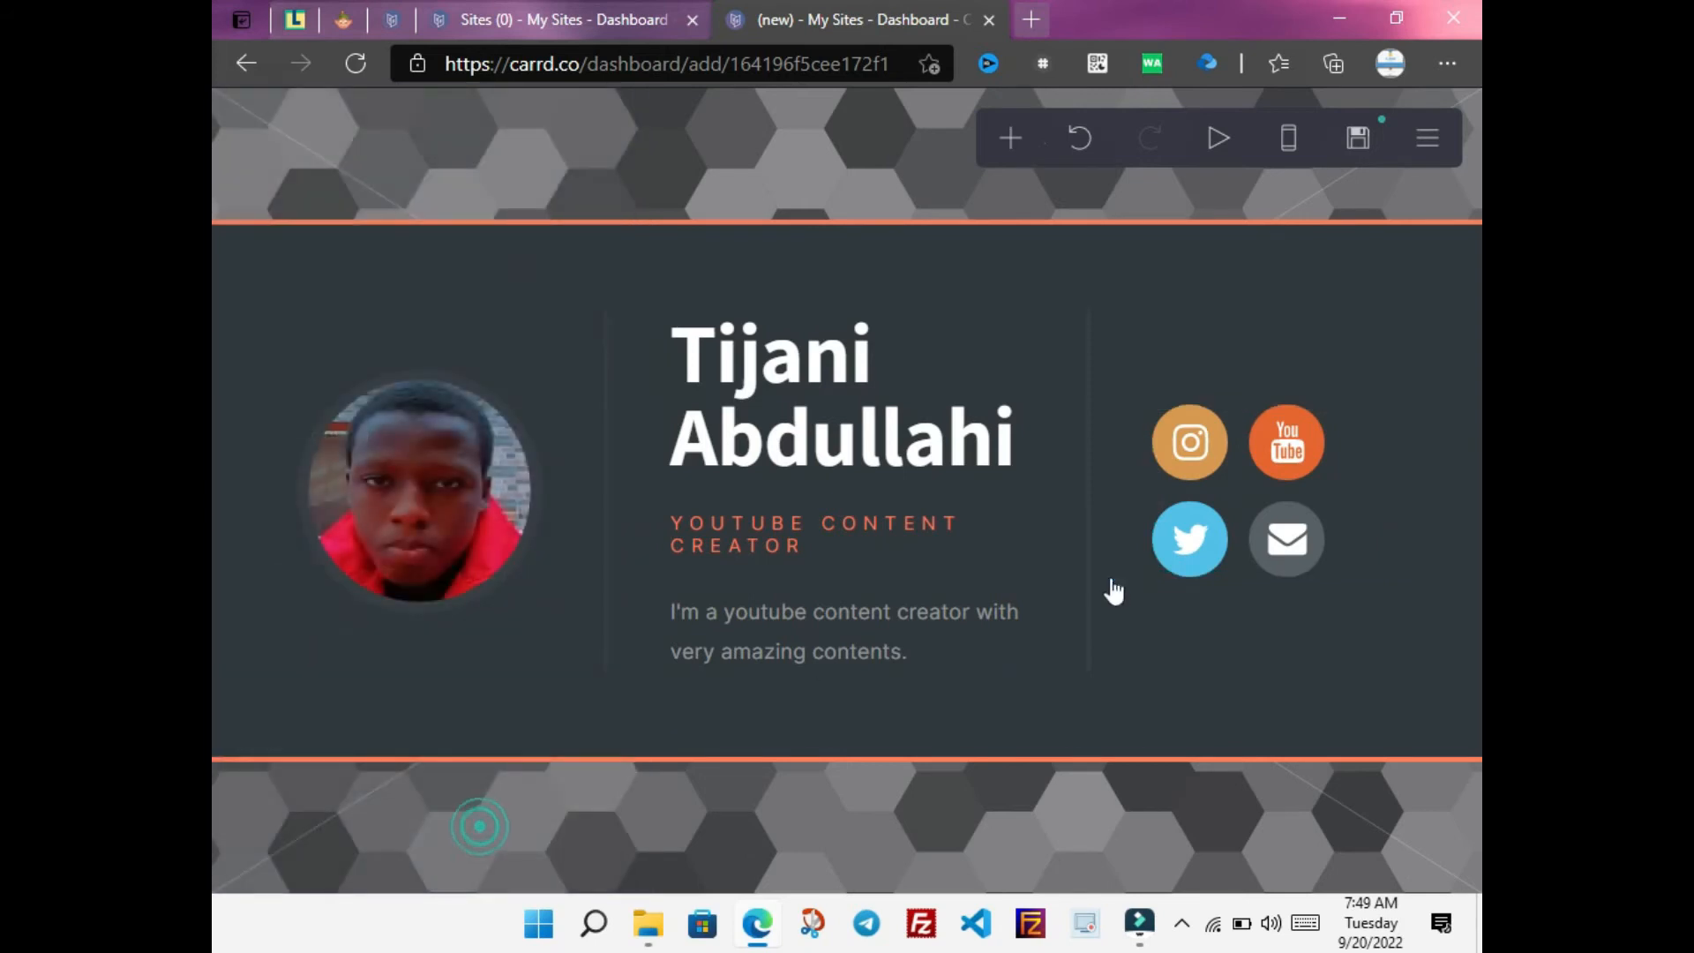
# Add a fifth icon of type WhatsApp and enter a wa.me link with the chat phone number
pyautogui.click(1341, 530)
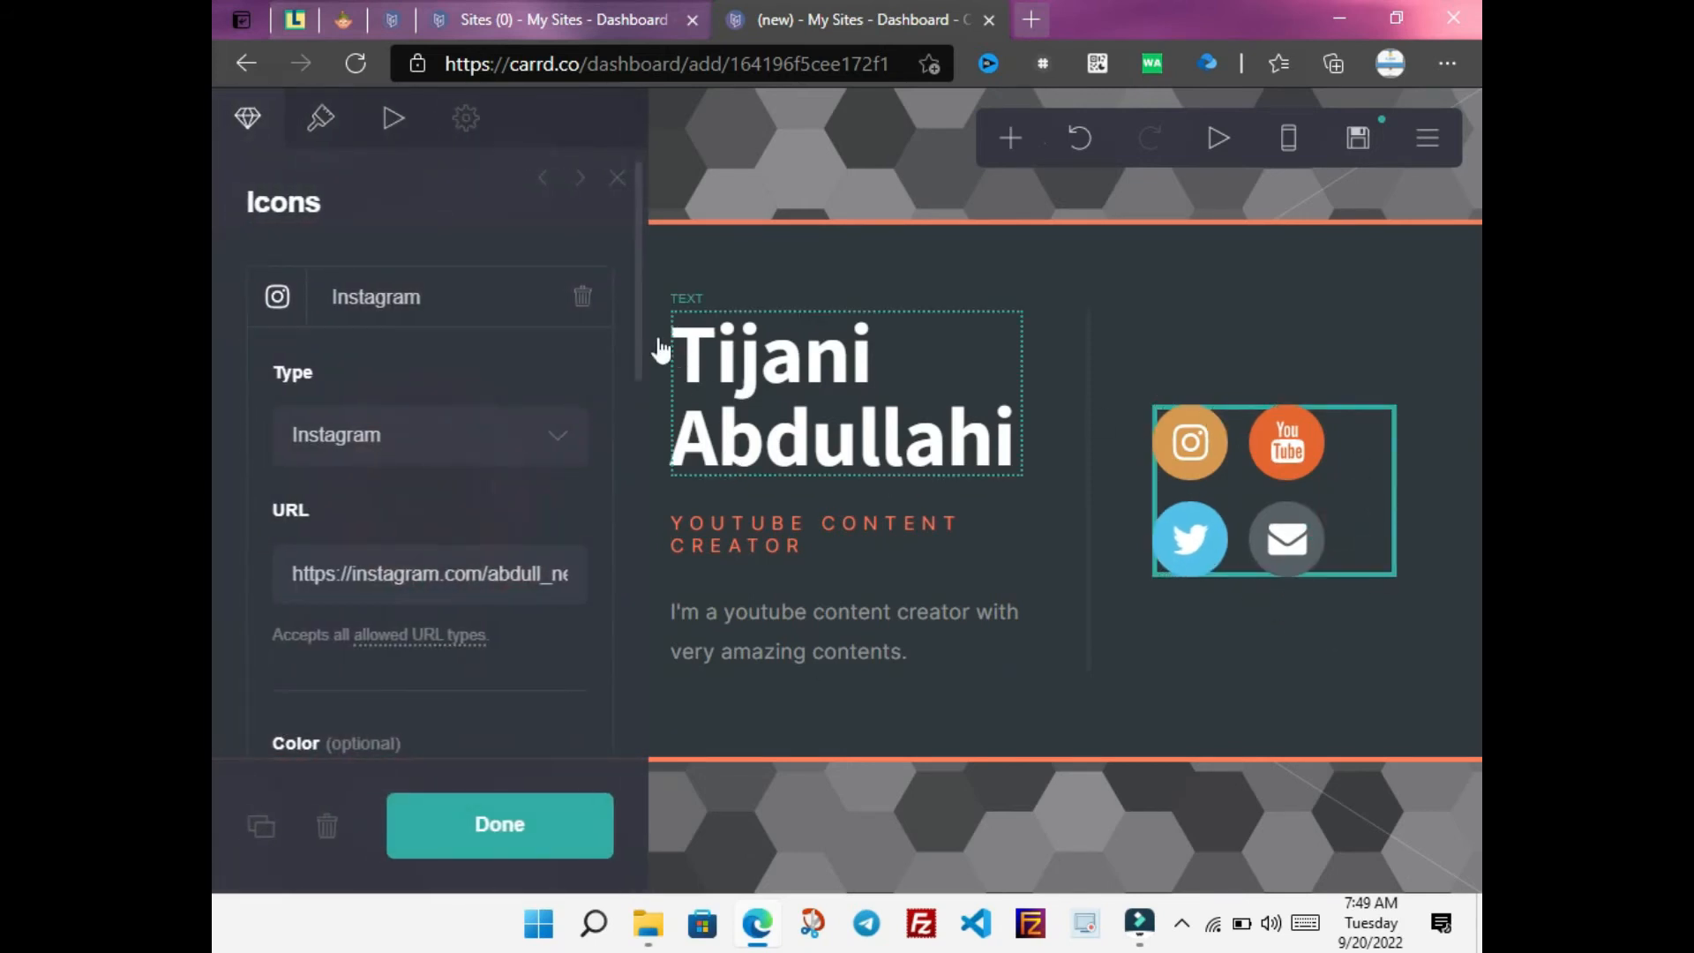
pyautogui.moveTo(636, 339); pyautogui.dragTo(628, 706)
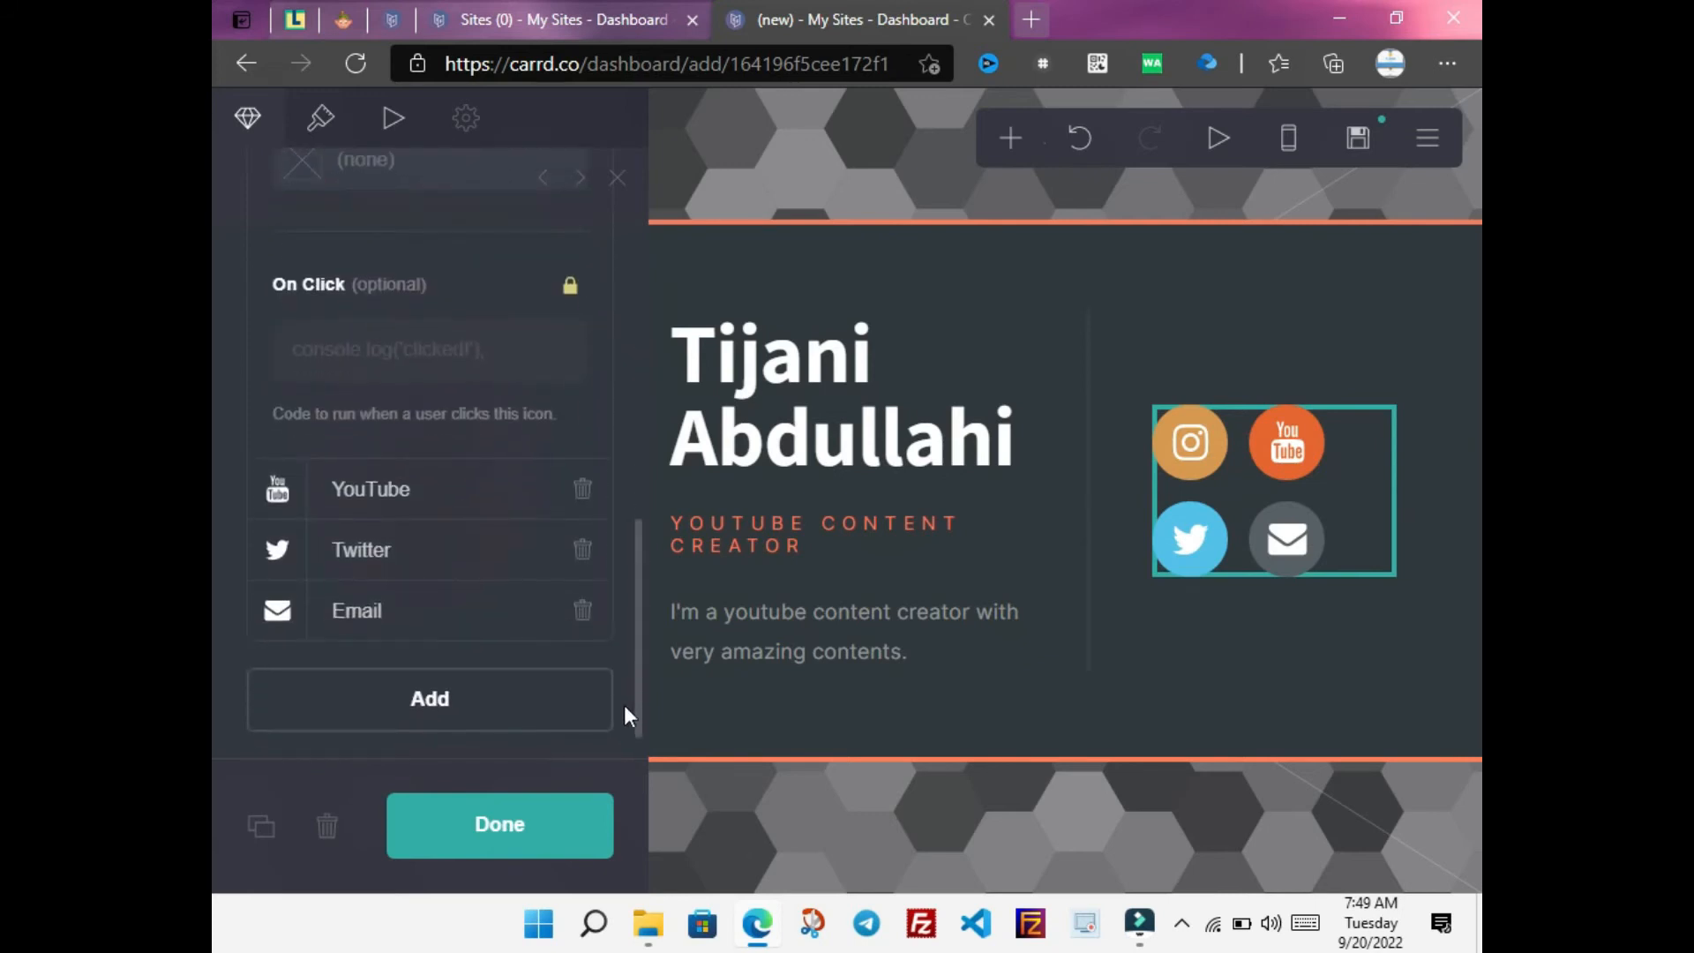
pyautogui.click(492, 721)
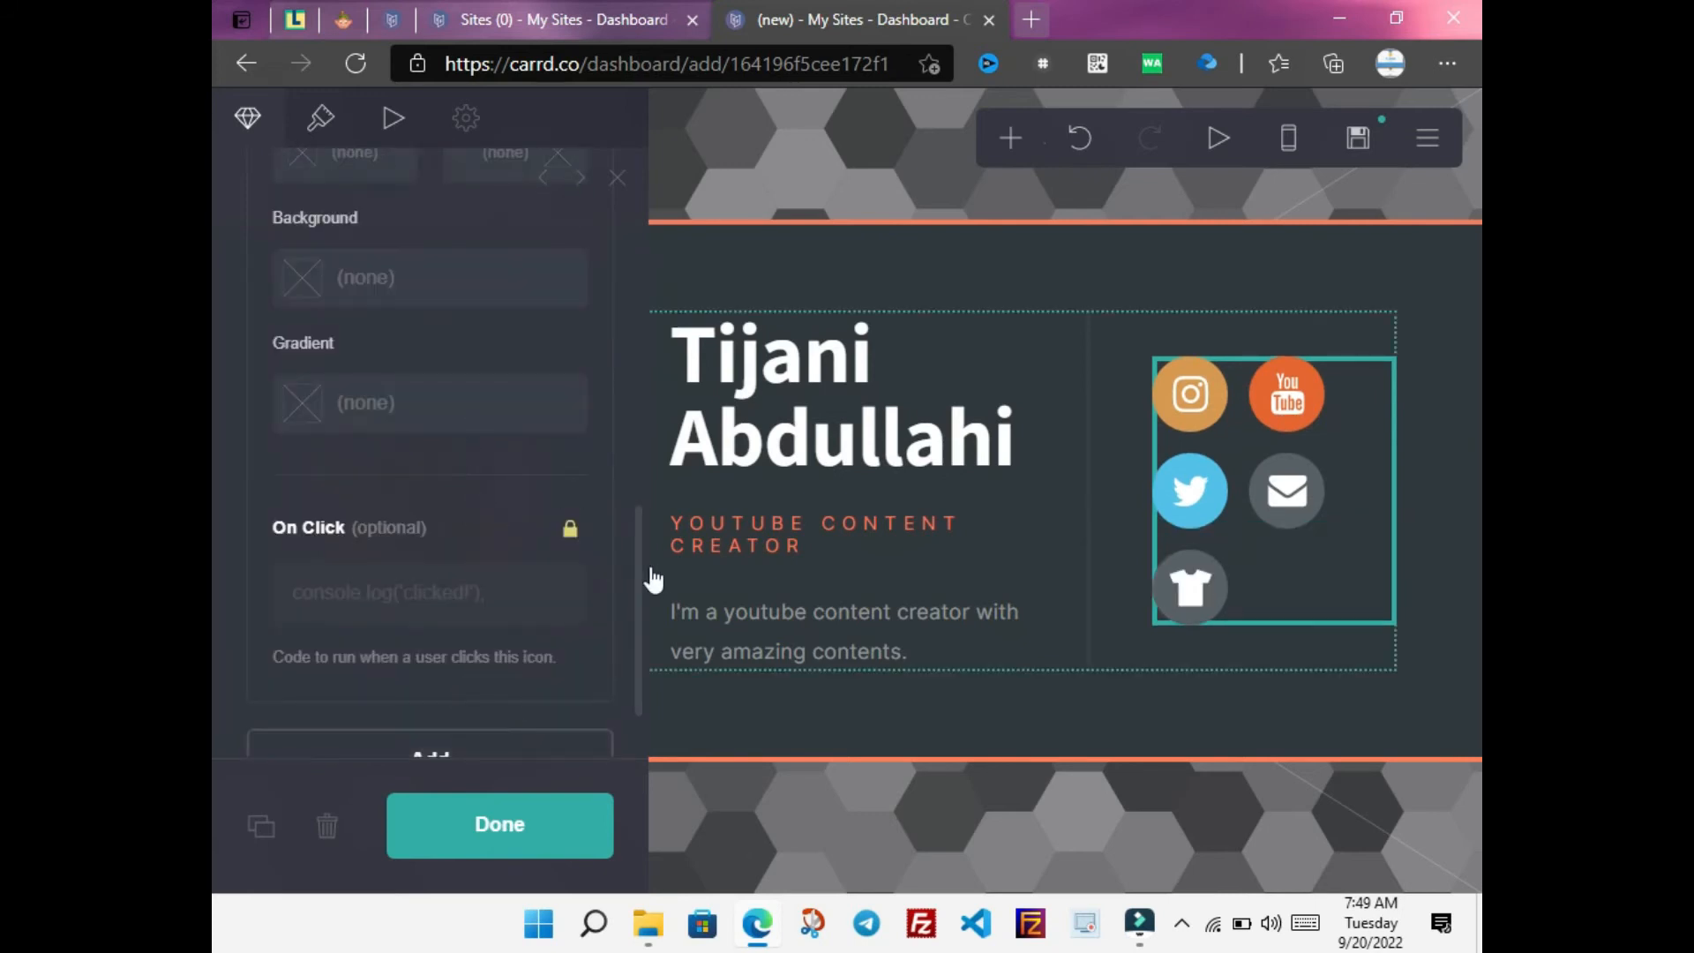
pyautogui.scroll(1, 637, 499)
pyautogui.moveTo(637, 498); pyautogui.dragTo(628, 295)
pyautogui.click(462, 404)
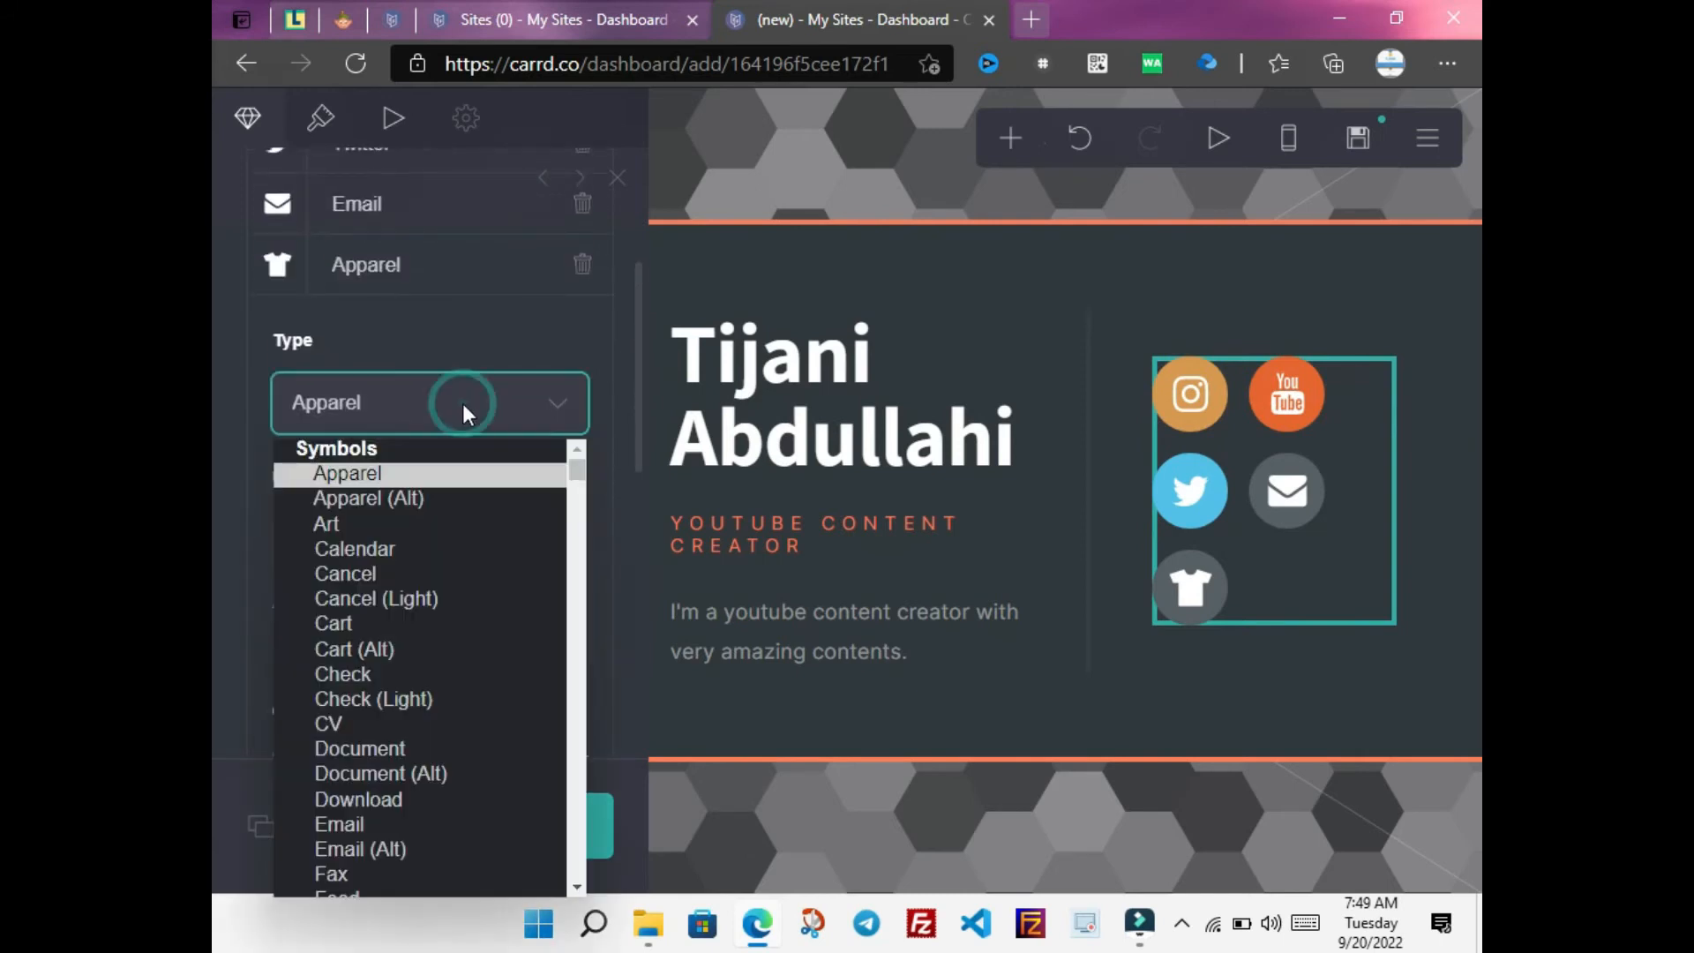
pyautogui.press('w')
pyautogui.scroll(-7, 578, 849)
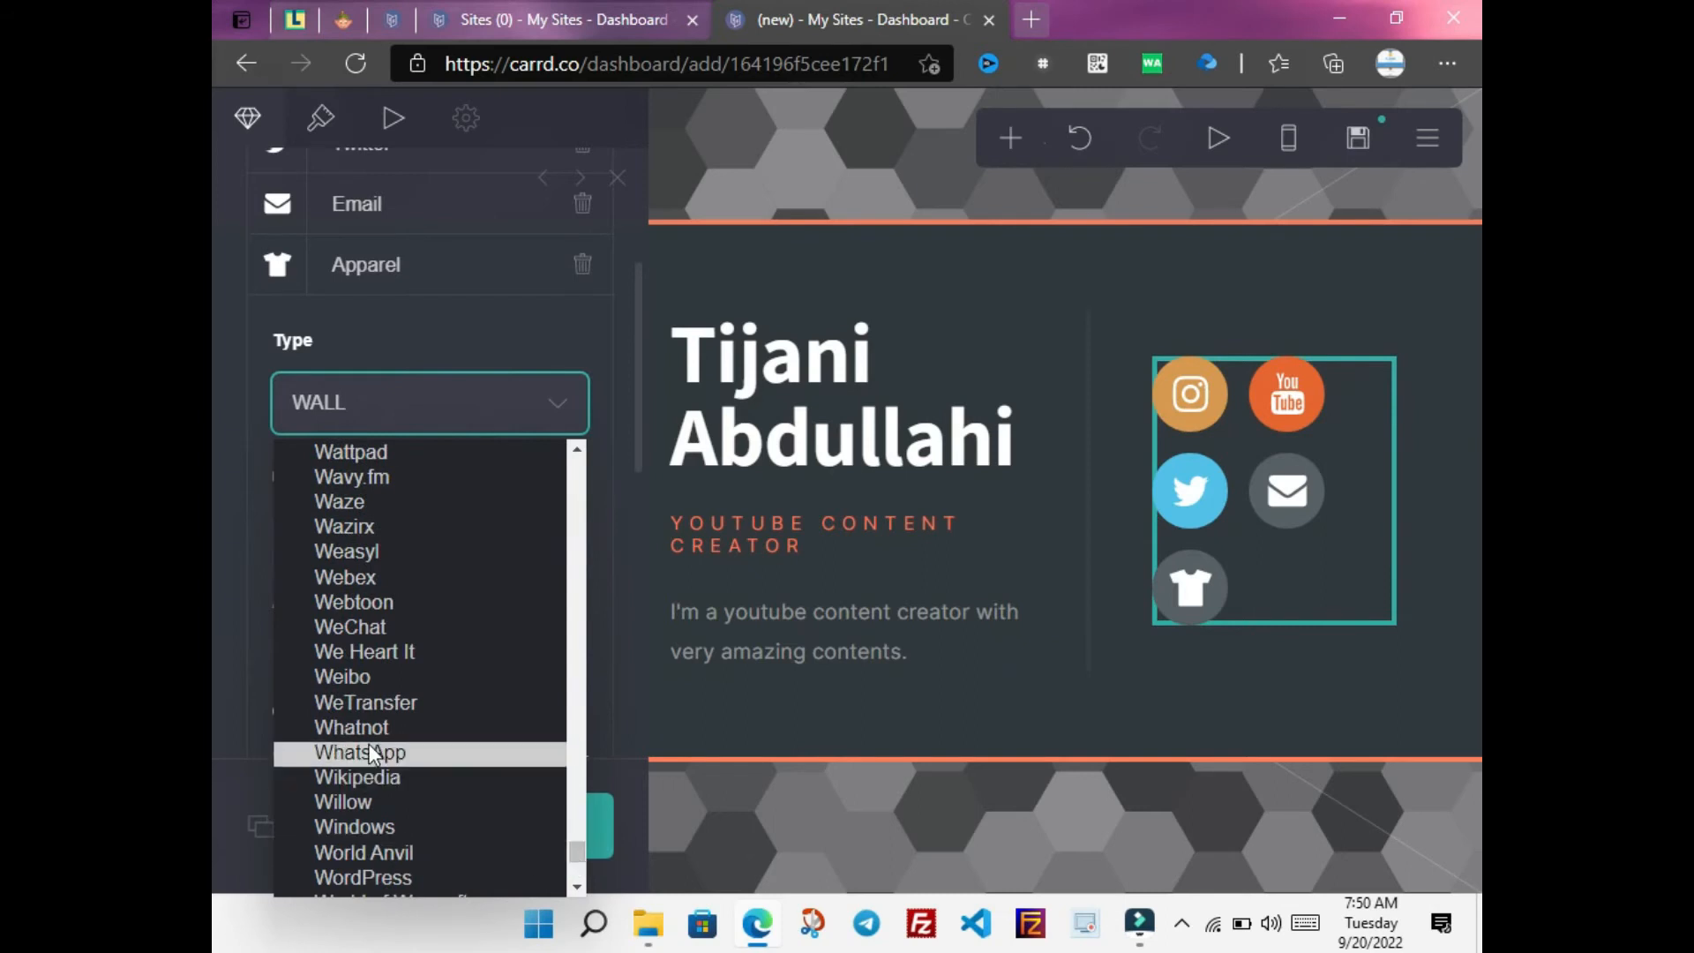
pyautogui.click(374, 753)
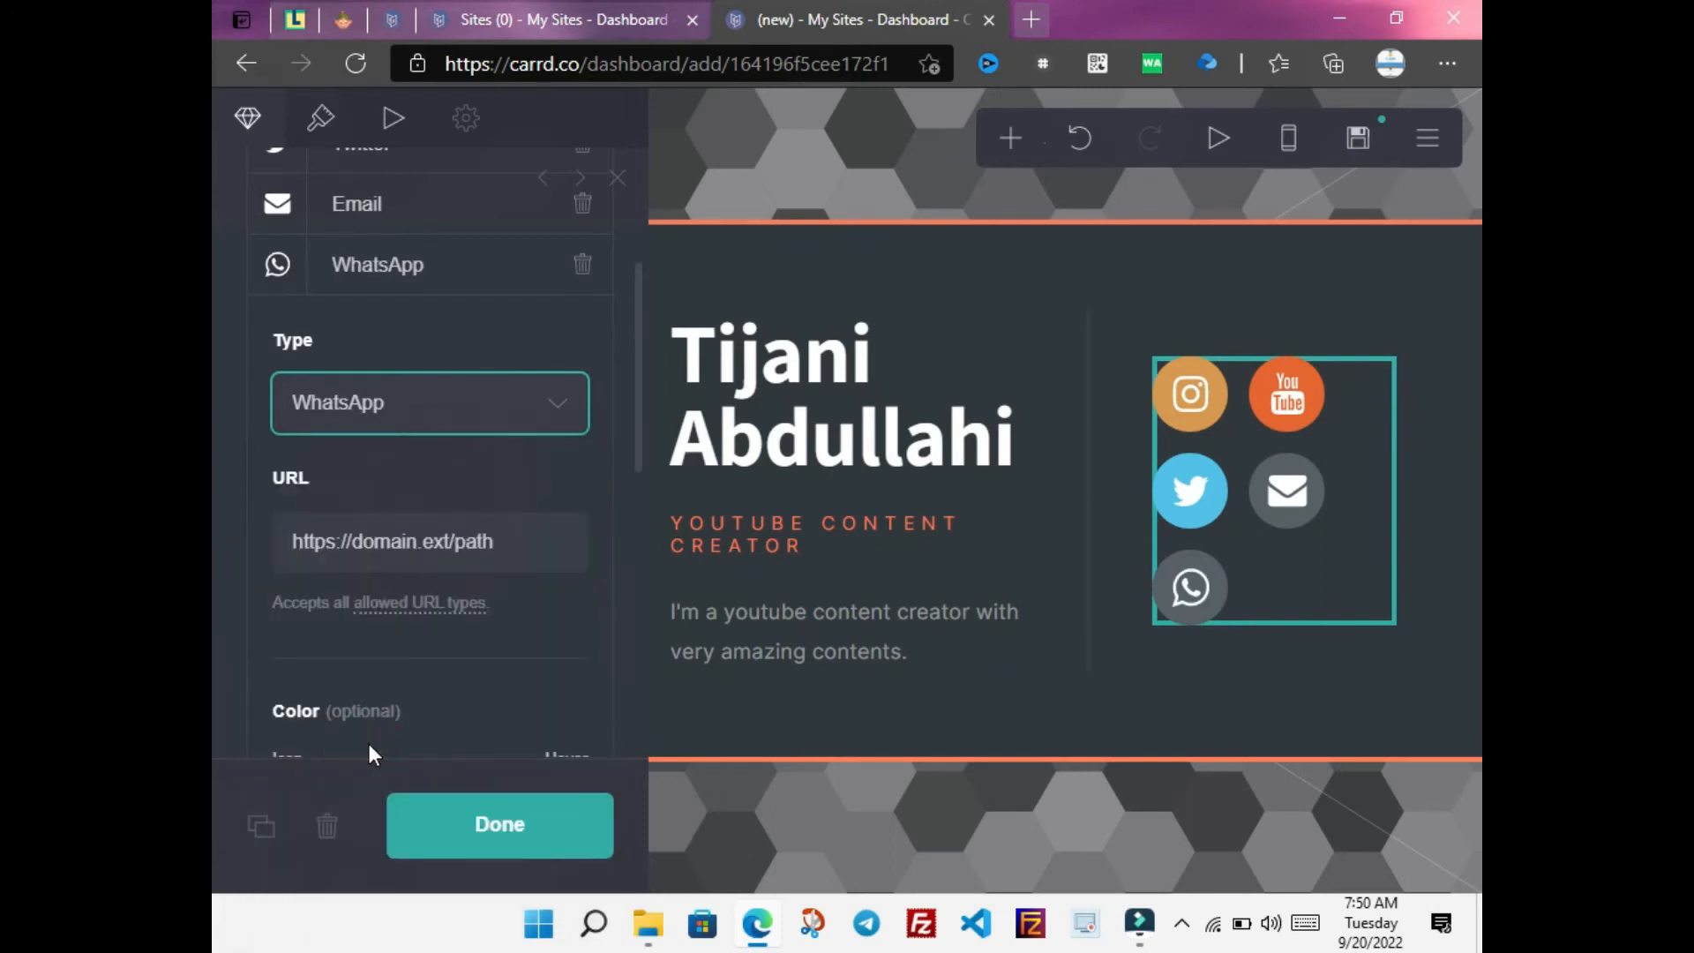
pyautogui.click(507, 546)
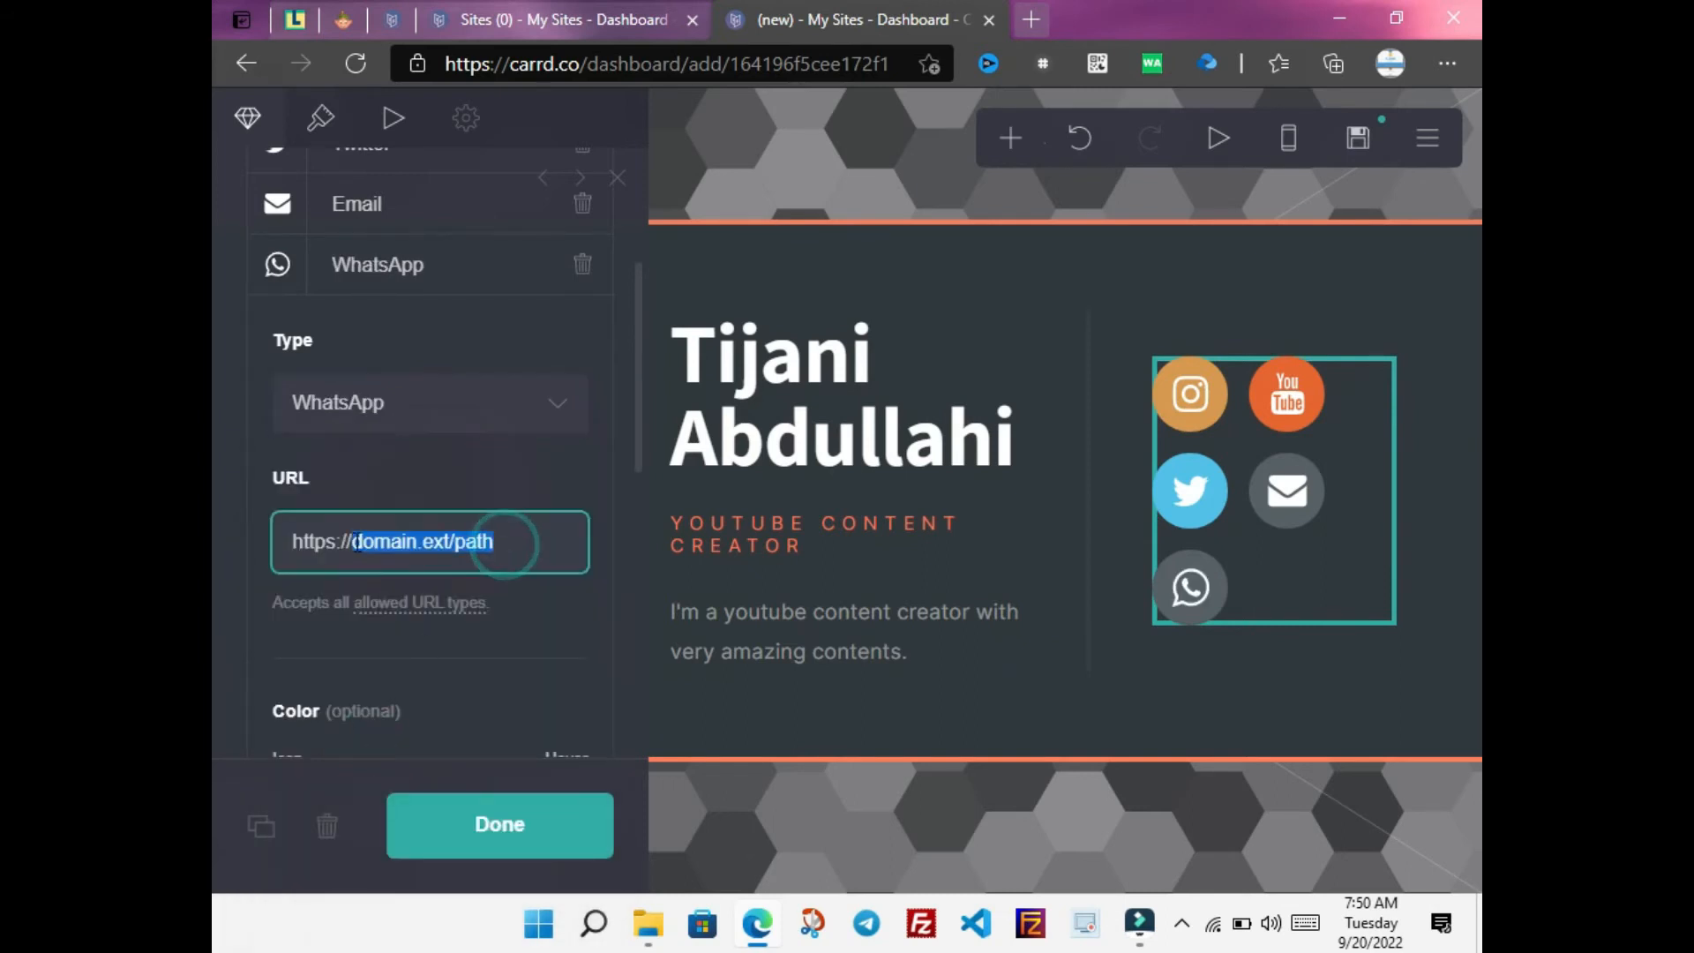
pyautogui.write('wa.me')
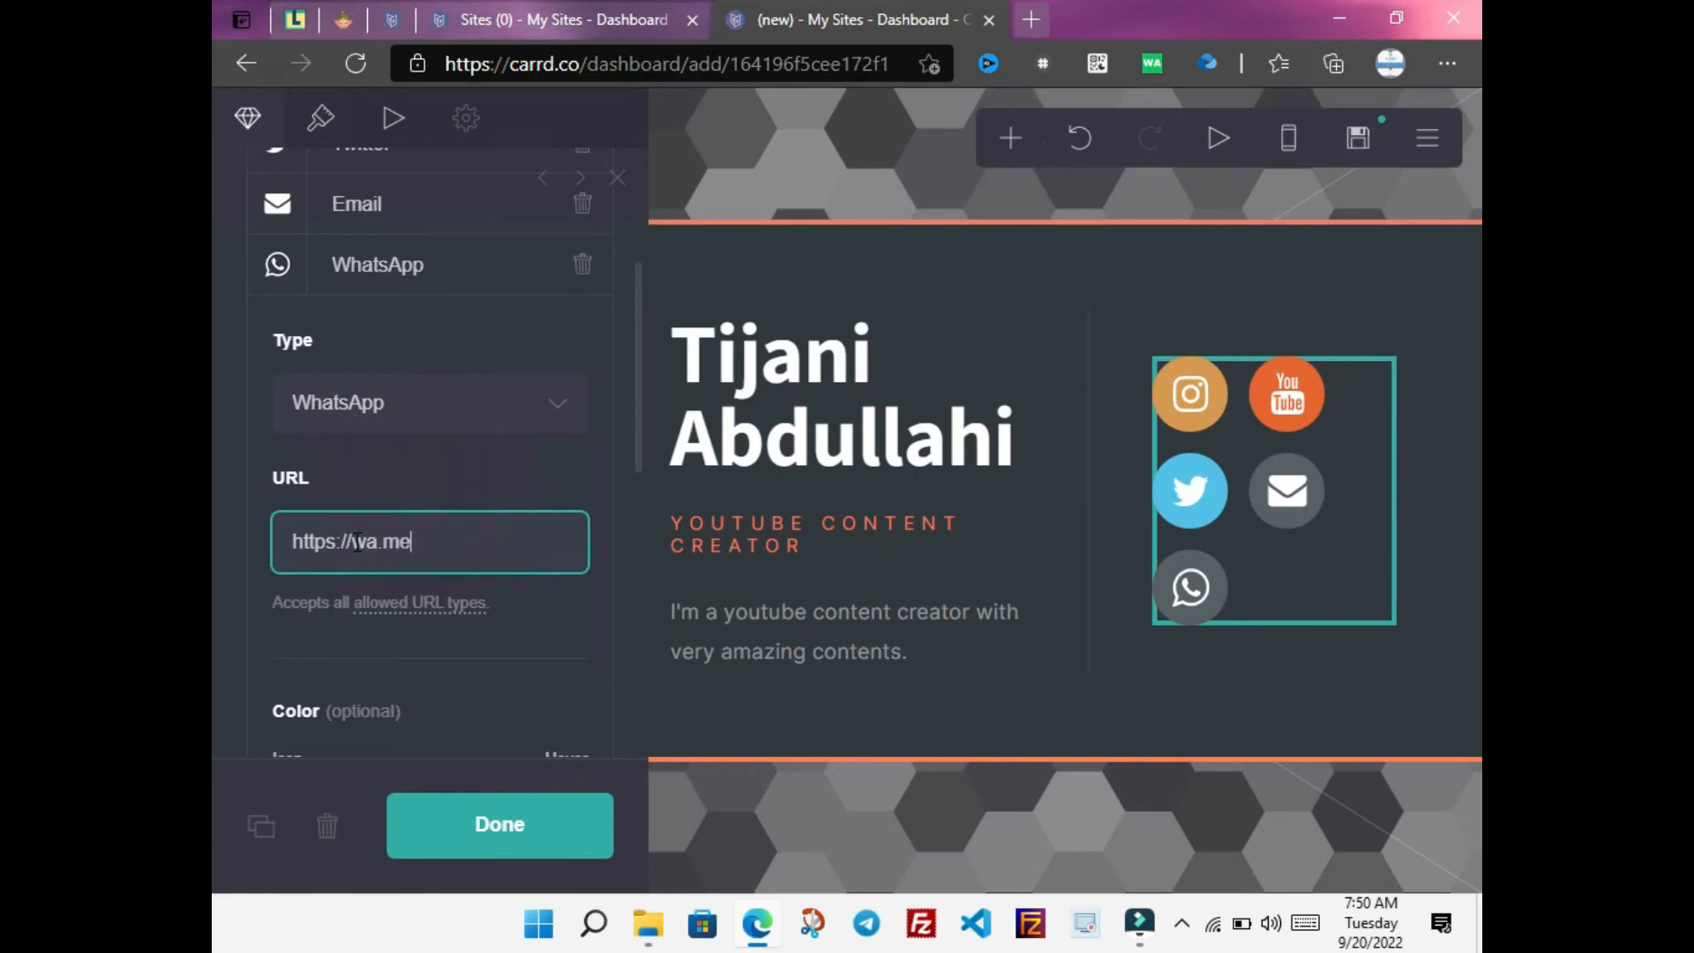
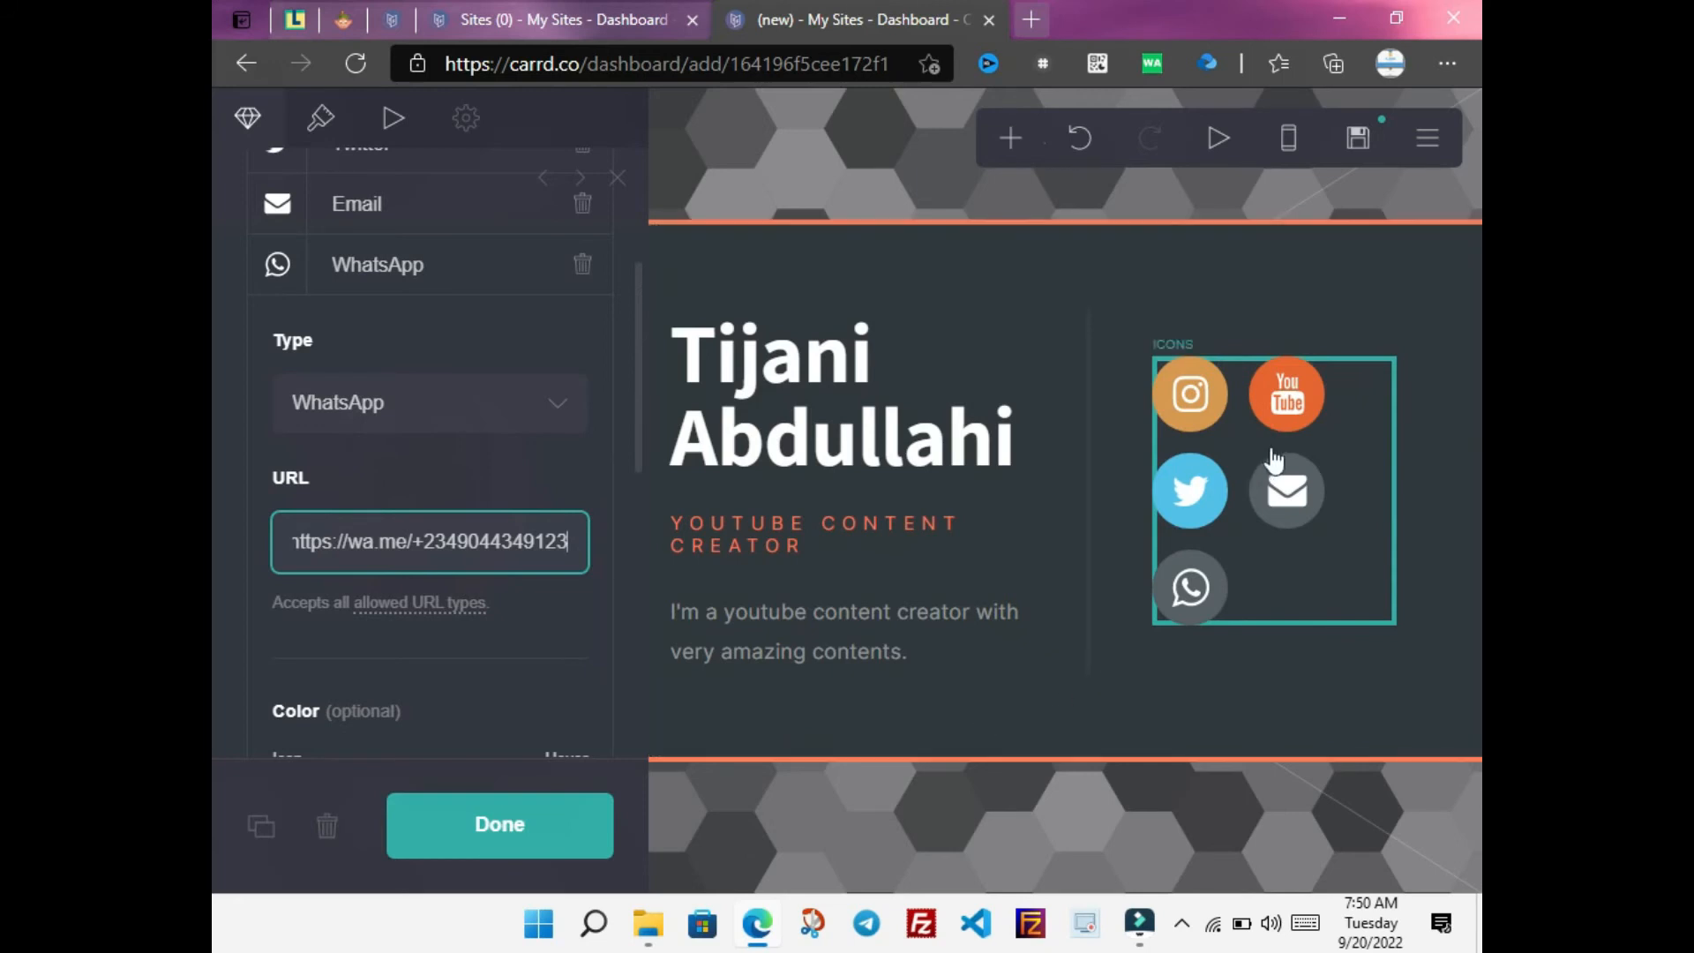
# Add a sixth icon to the social icon group
pyautogui.click(482, 852)
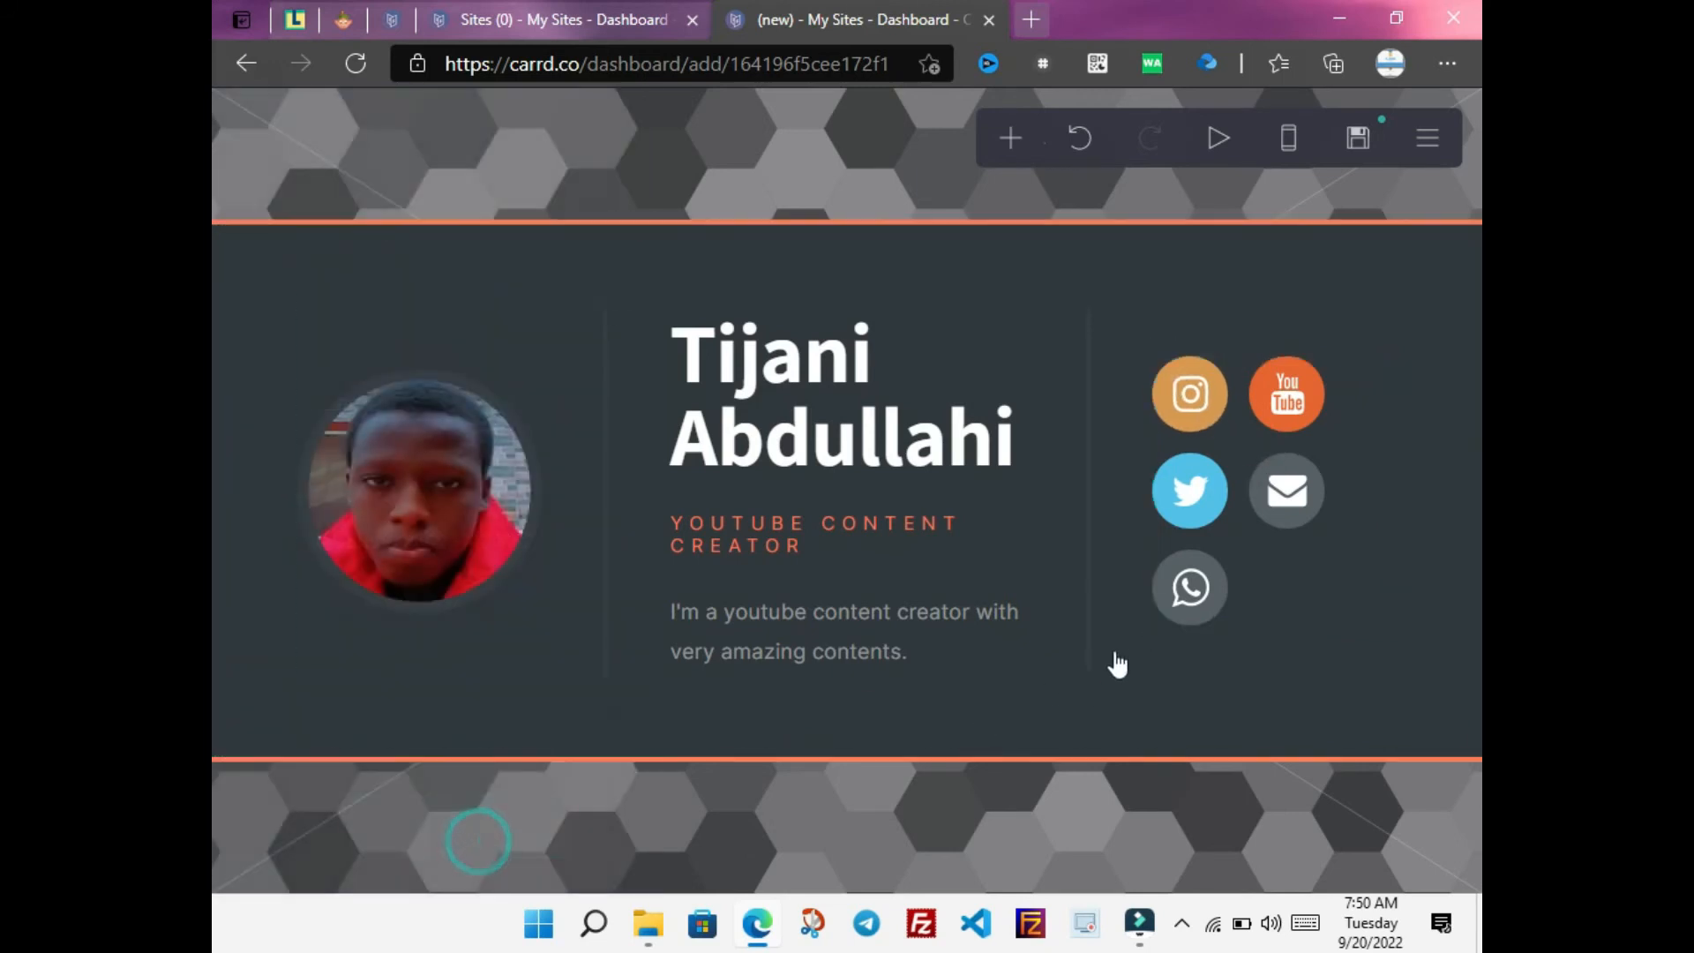
pyautogui.click(1280, 600)
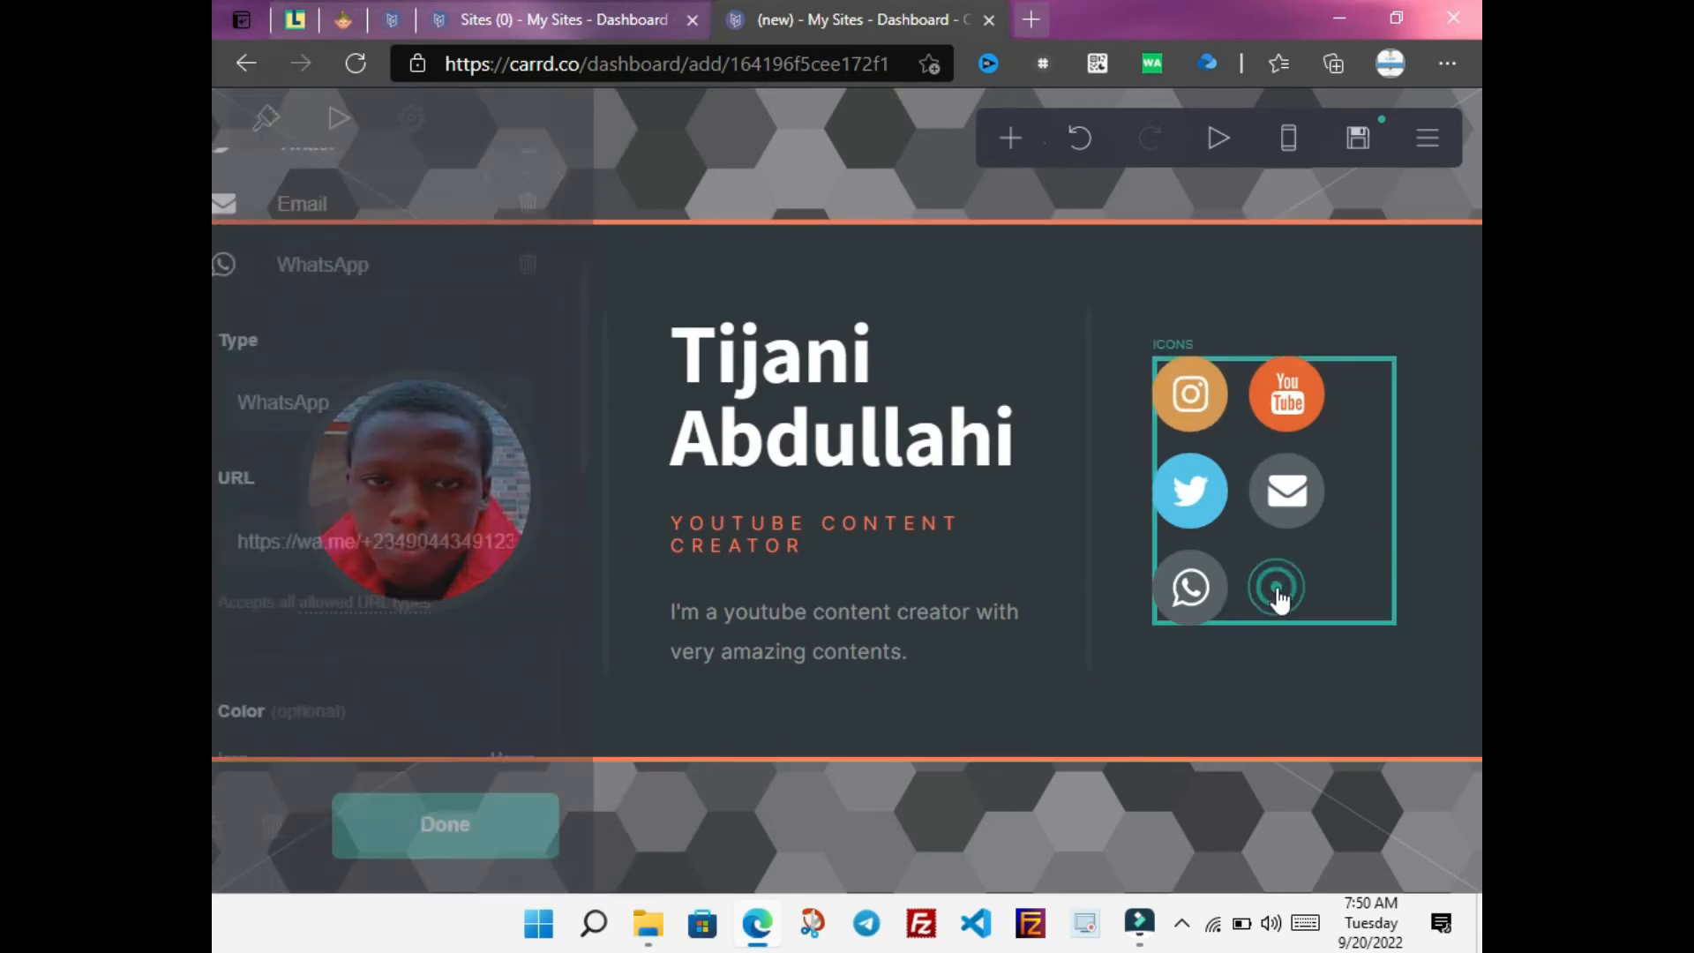
pyautogui.scroll(3, 633, 436)
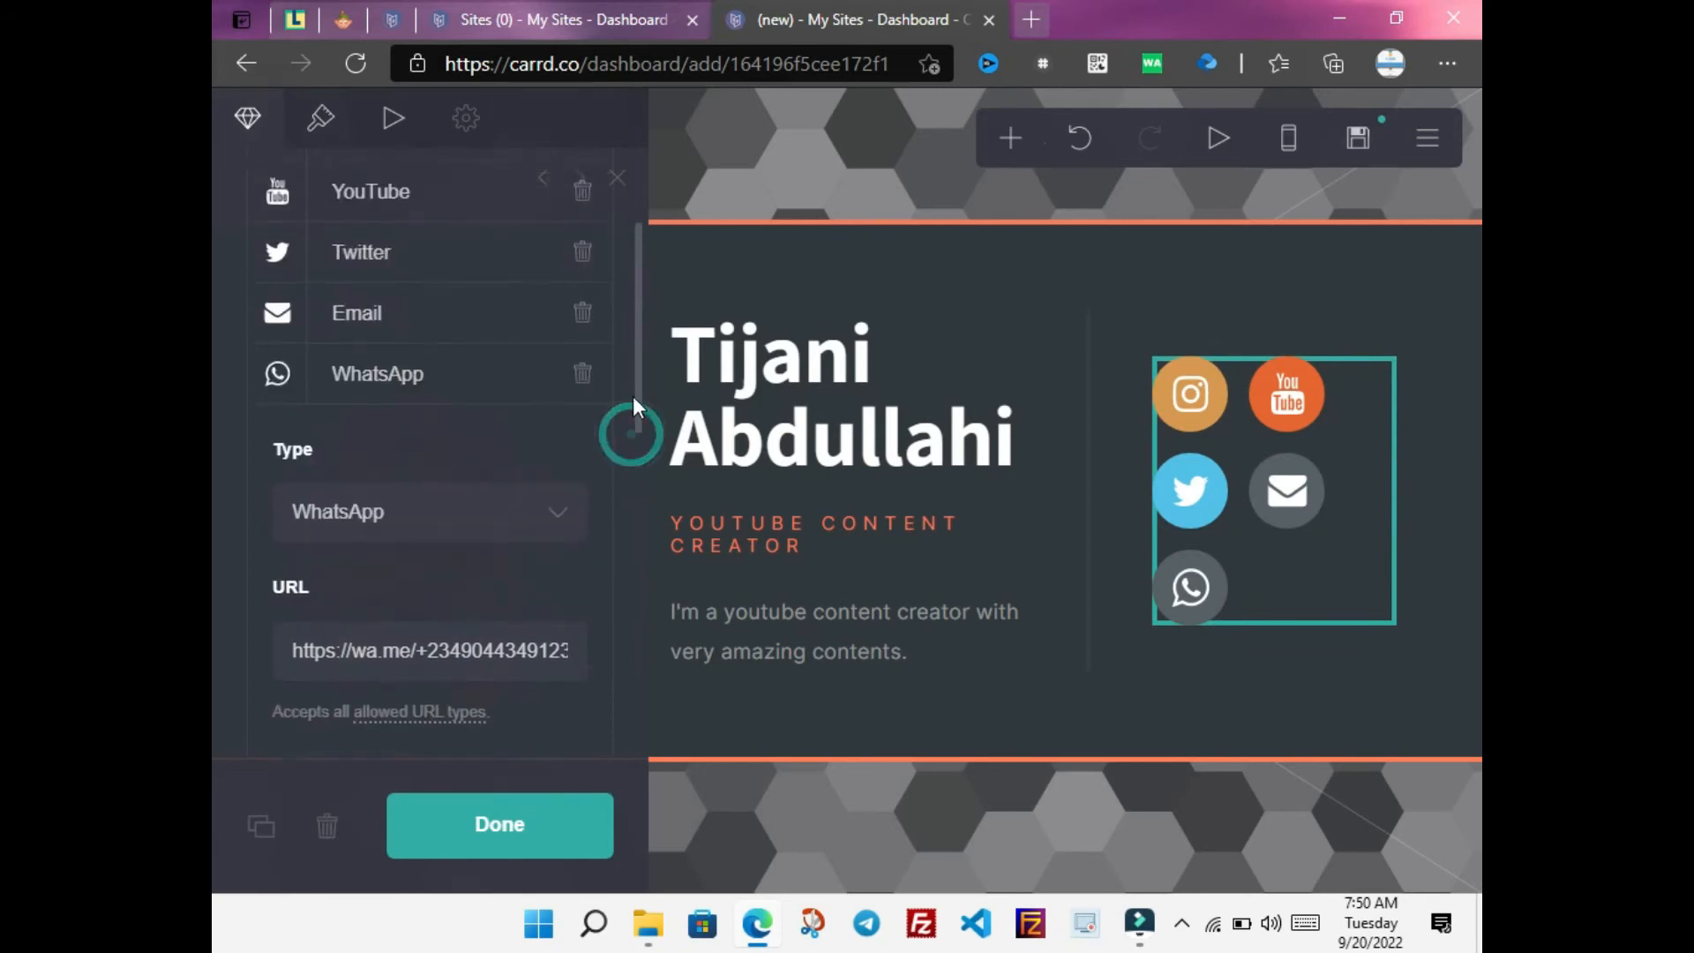
pyautogui.scroll(-10, 623, 470)
pyautogui.scroll(-1, 621, 685)
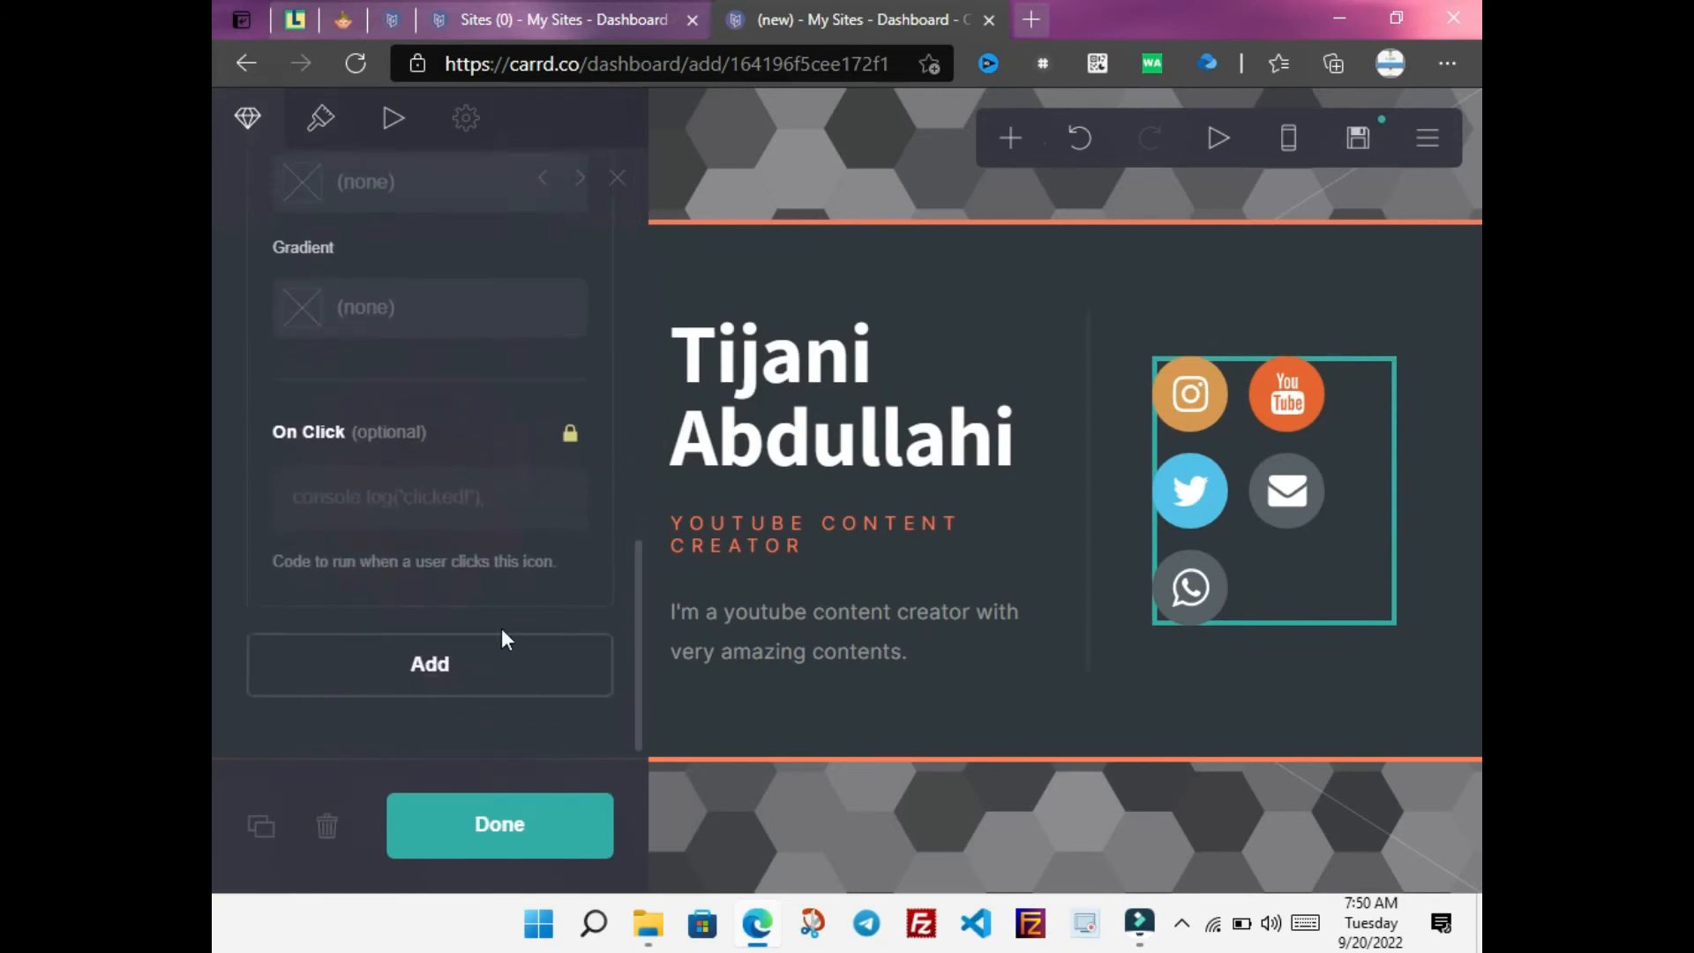
pyautogui.click(495, 665)
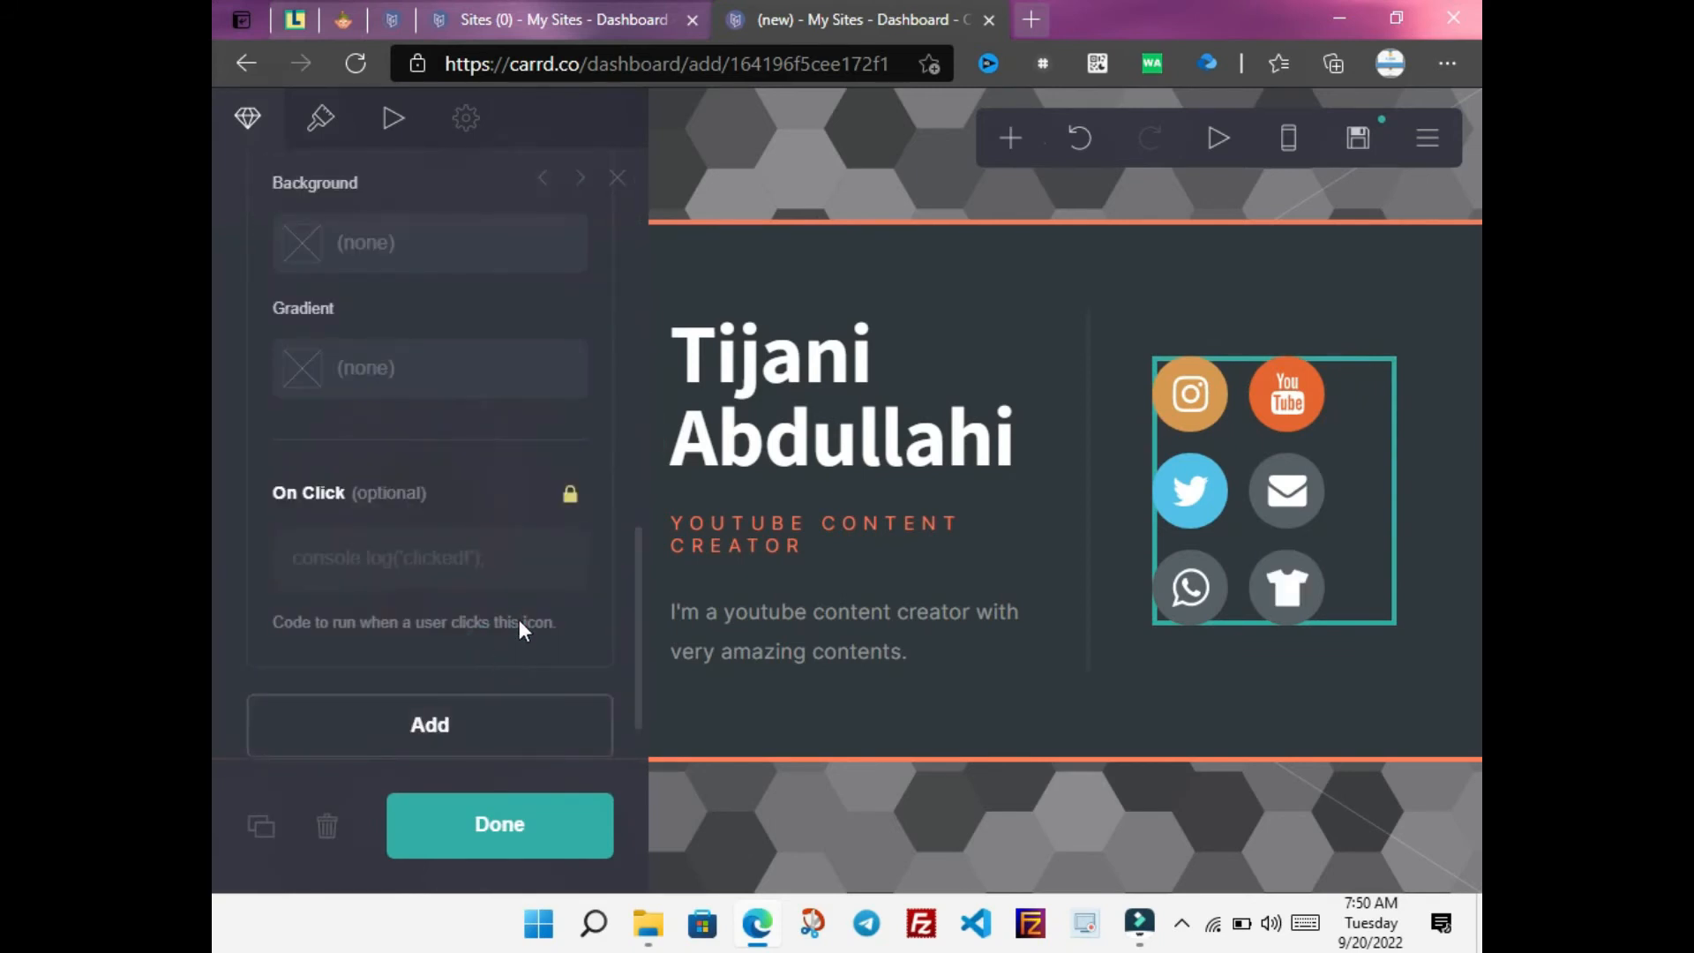
pyautogui.moveTo(641, 590); pyautogui.dragTo(635, 392)
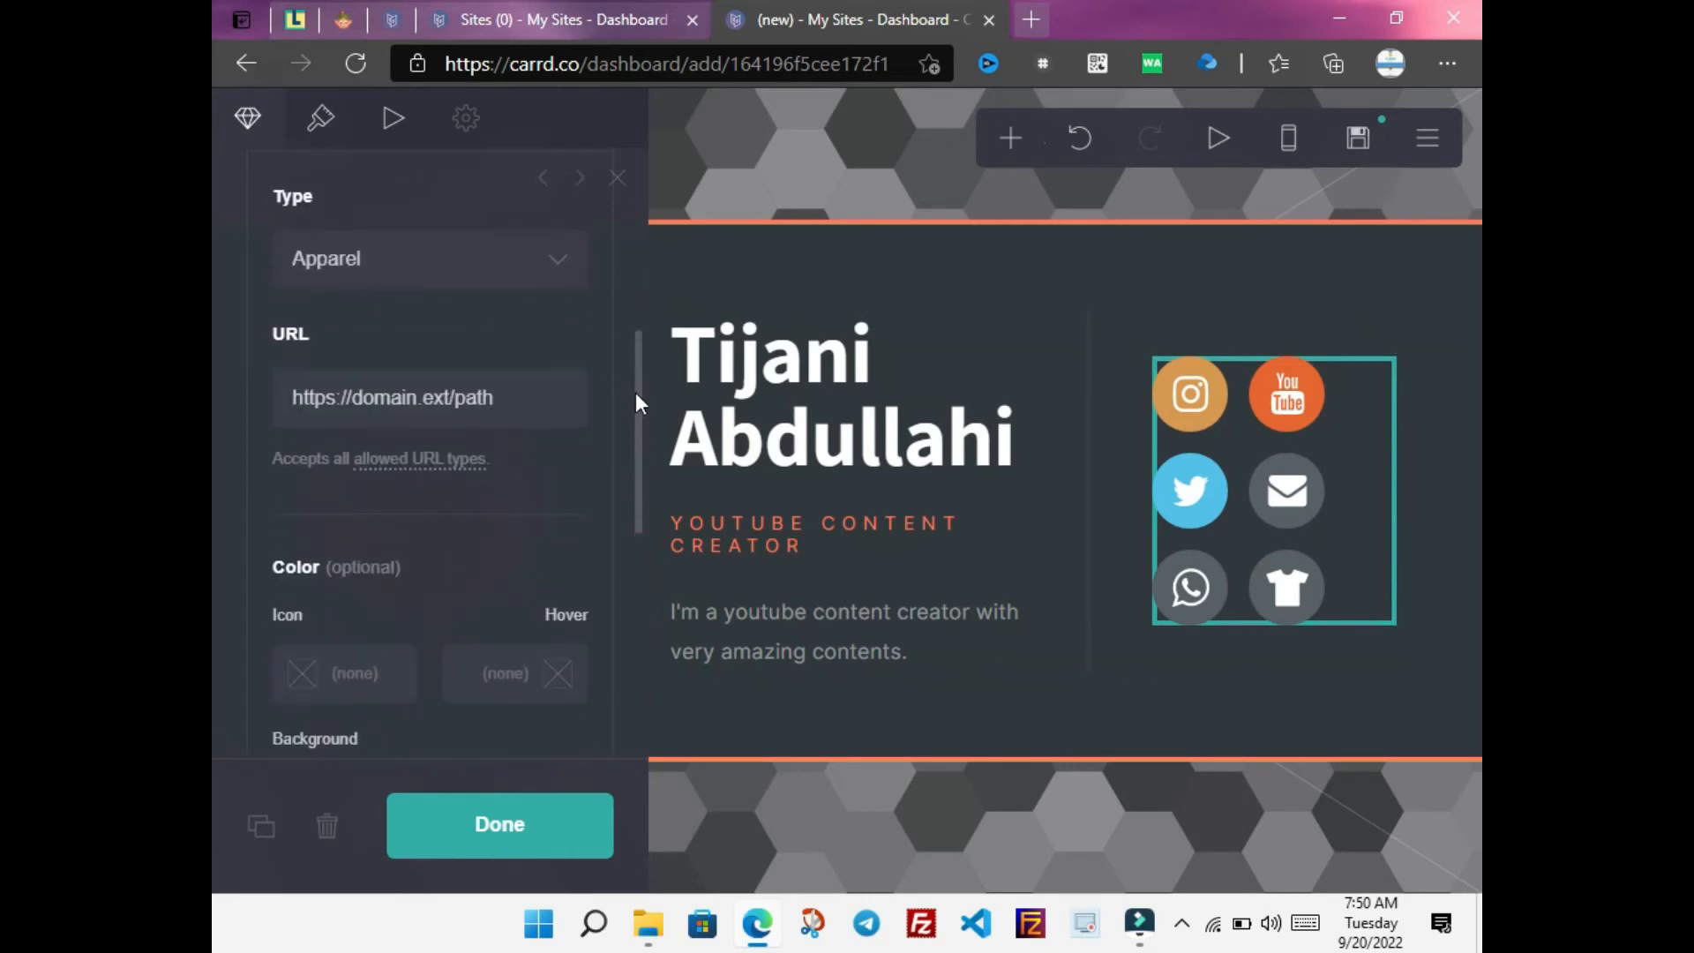
# Step through the new icon's type list, moving from Ecency down toward Facebook
pyautogui.click(467, 242)
pyautogui.press('f')
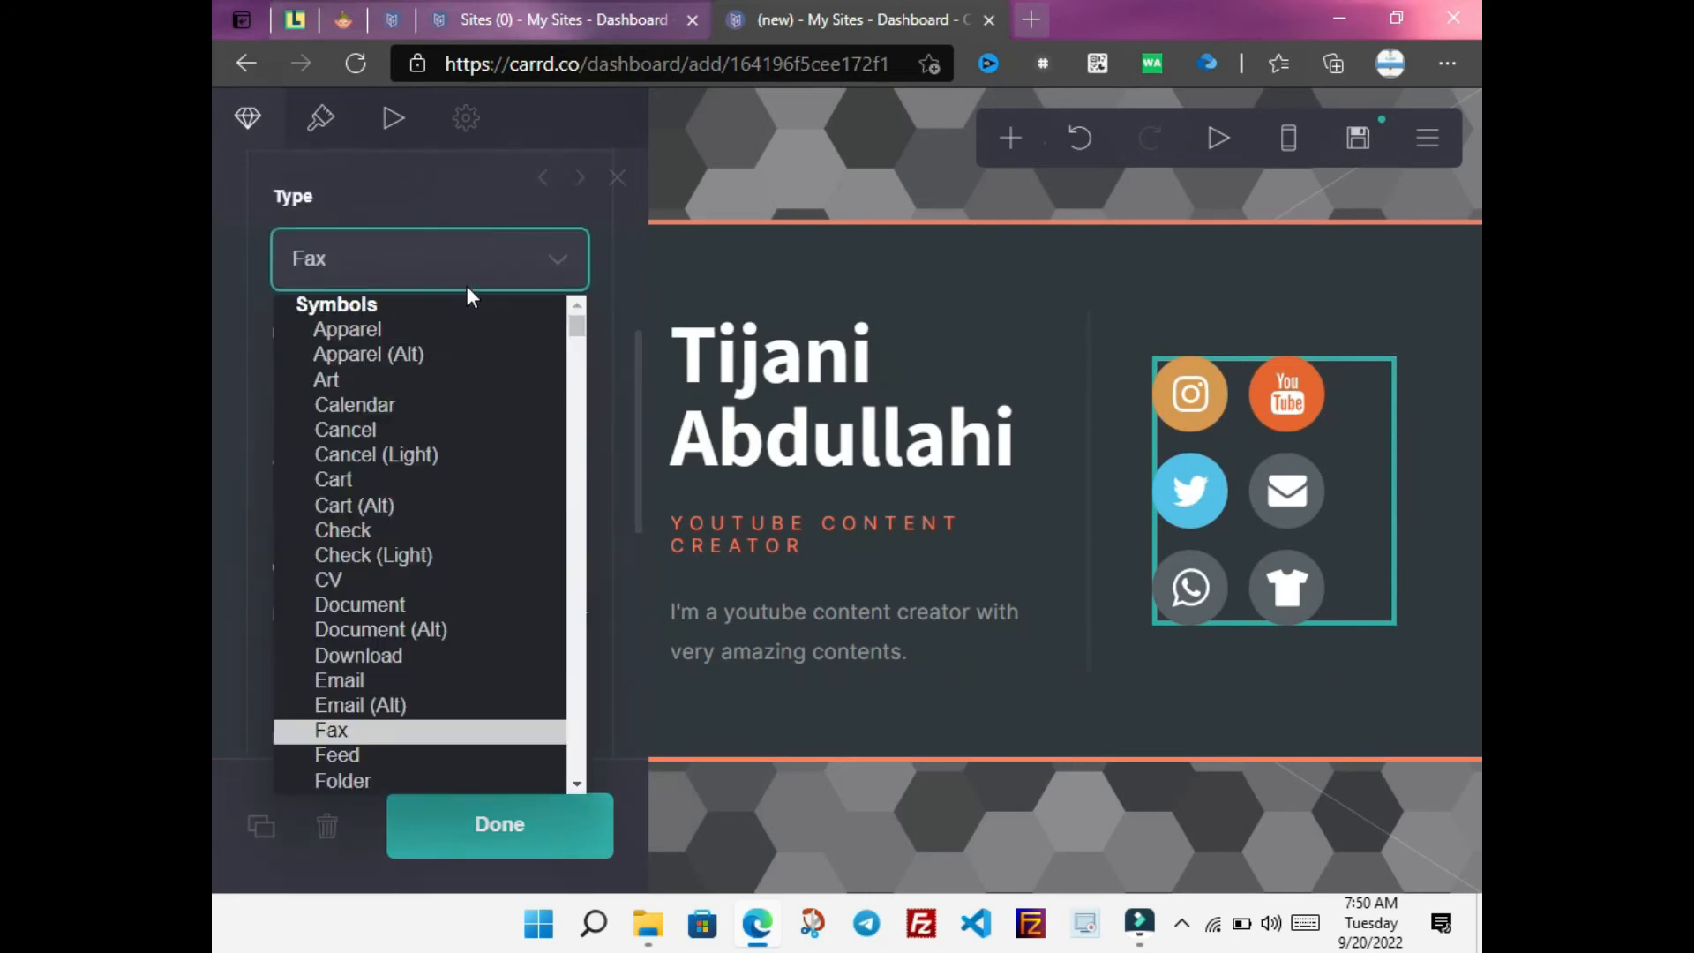
pyautogui.moveTo(575, 324); pyautogui.dragTo(1188, 2)
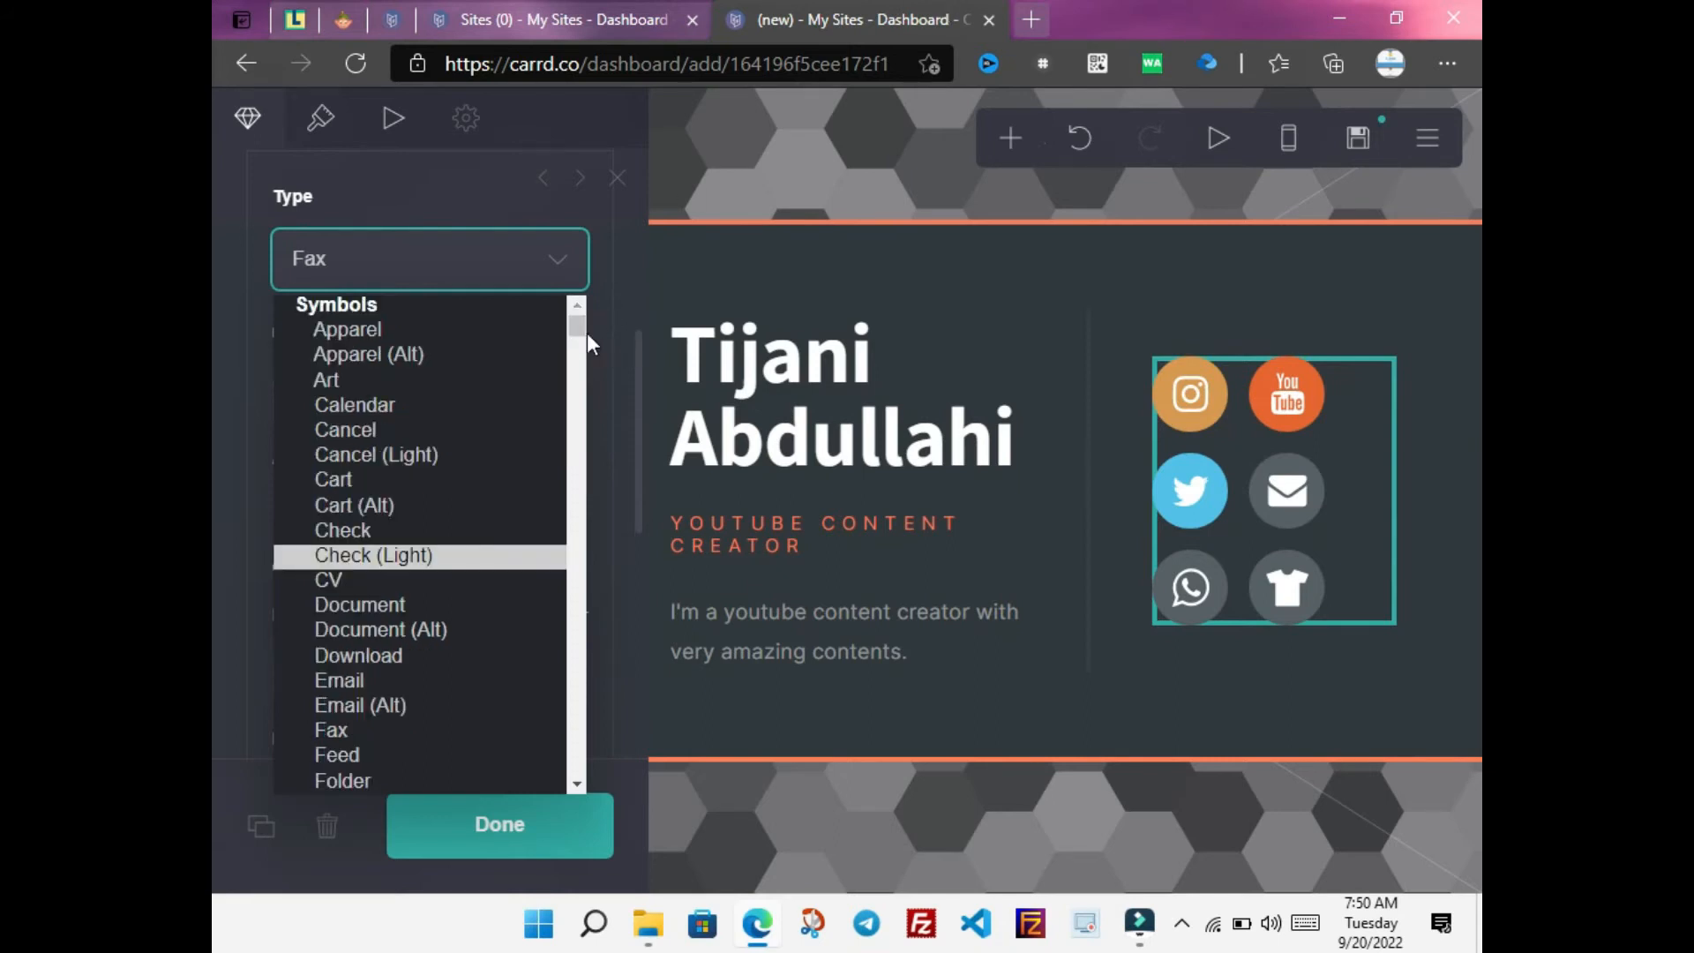
pyautogui.moveTo(576, 321); pyautogui.dragTo(575, 329)
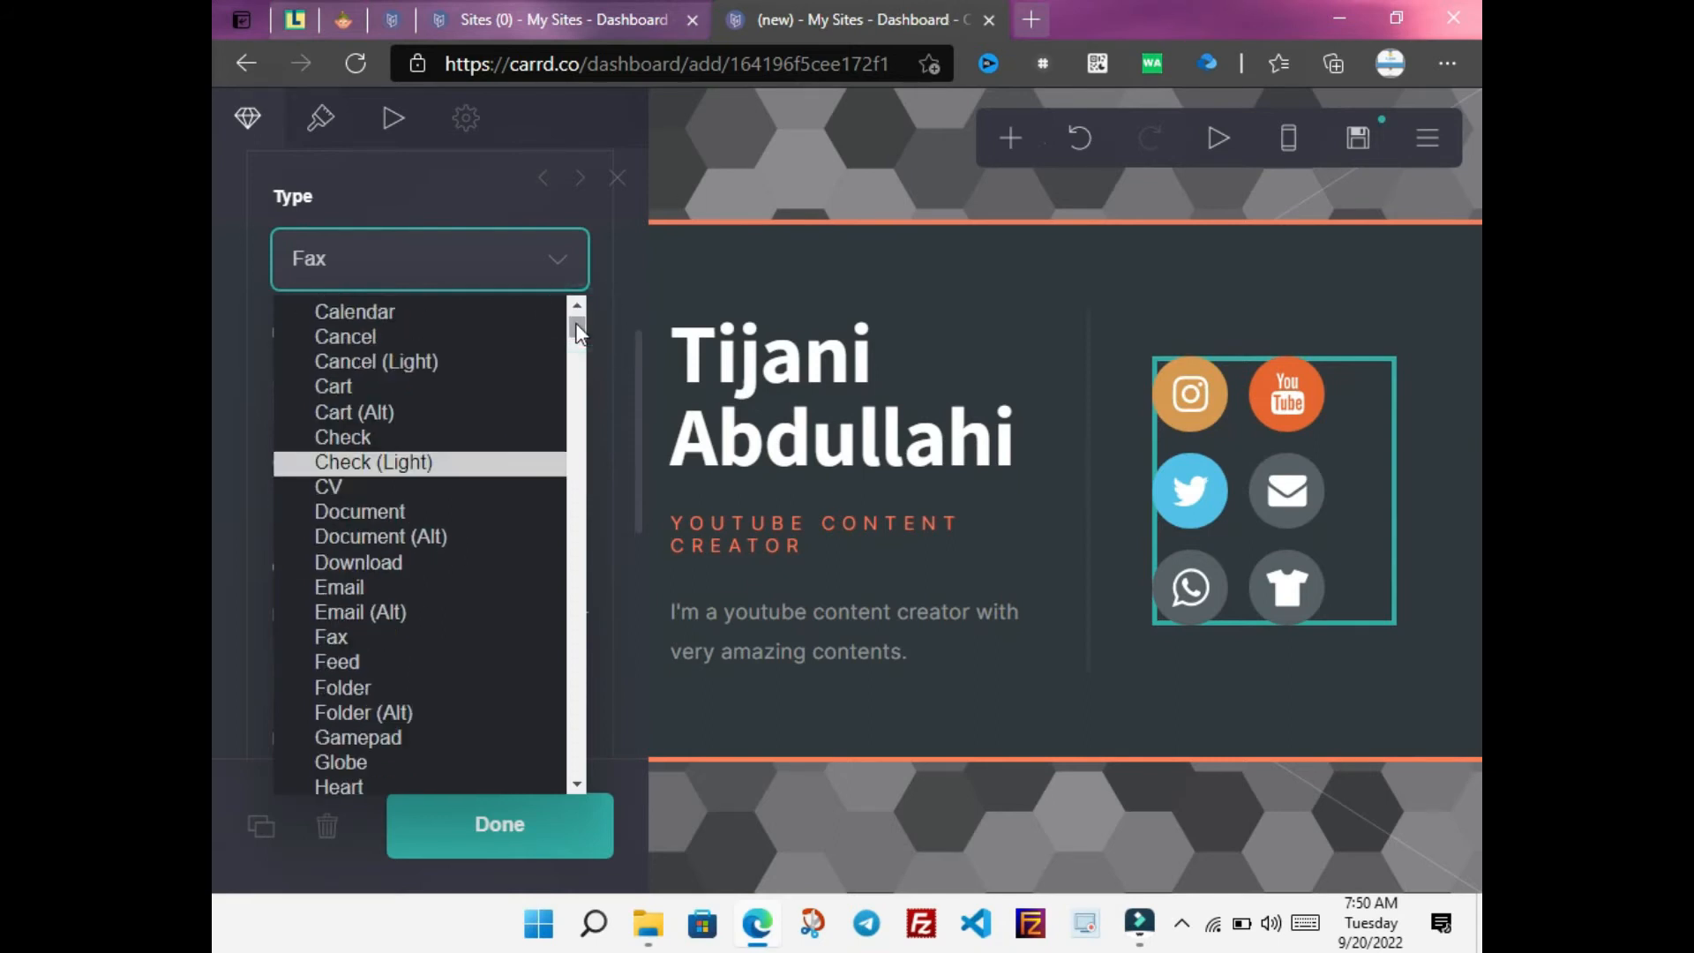
pyautogui.press('Down')
pyautogui.press('Down')
pyautogui.press('Down')
pyautogui.press('Down')
pyautogui.press('Down')
pyautogui.press('Down')
pyautogui.press('Down')
pyautogui.press('Down')
pyautogui.press('Down')
pyautogui.press('Down')
pyautogui.press('Down')
pyautogui.press('Down')
pyautogui.press('Down')
pyautogui.press('Down')
pyautogui.press('Down')
pyautogui.press('Down')
pyautogui.press('Down')
pyautogui.press('Down')
pyautogui.press('Down')
pyautogui.press('Down')
pyautogui.press('Down')
pyautogui.press('Down')
pyautogui.press('Down')
pyautogui.press('Down')
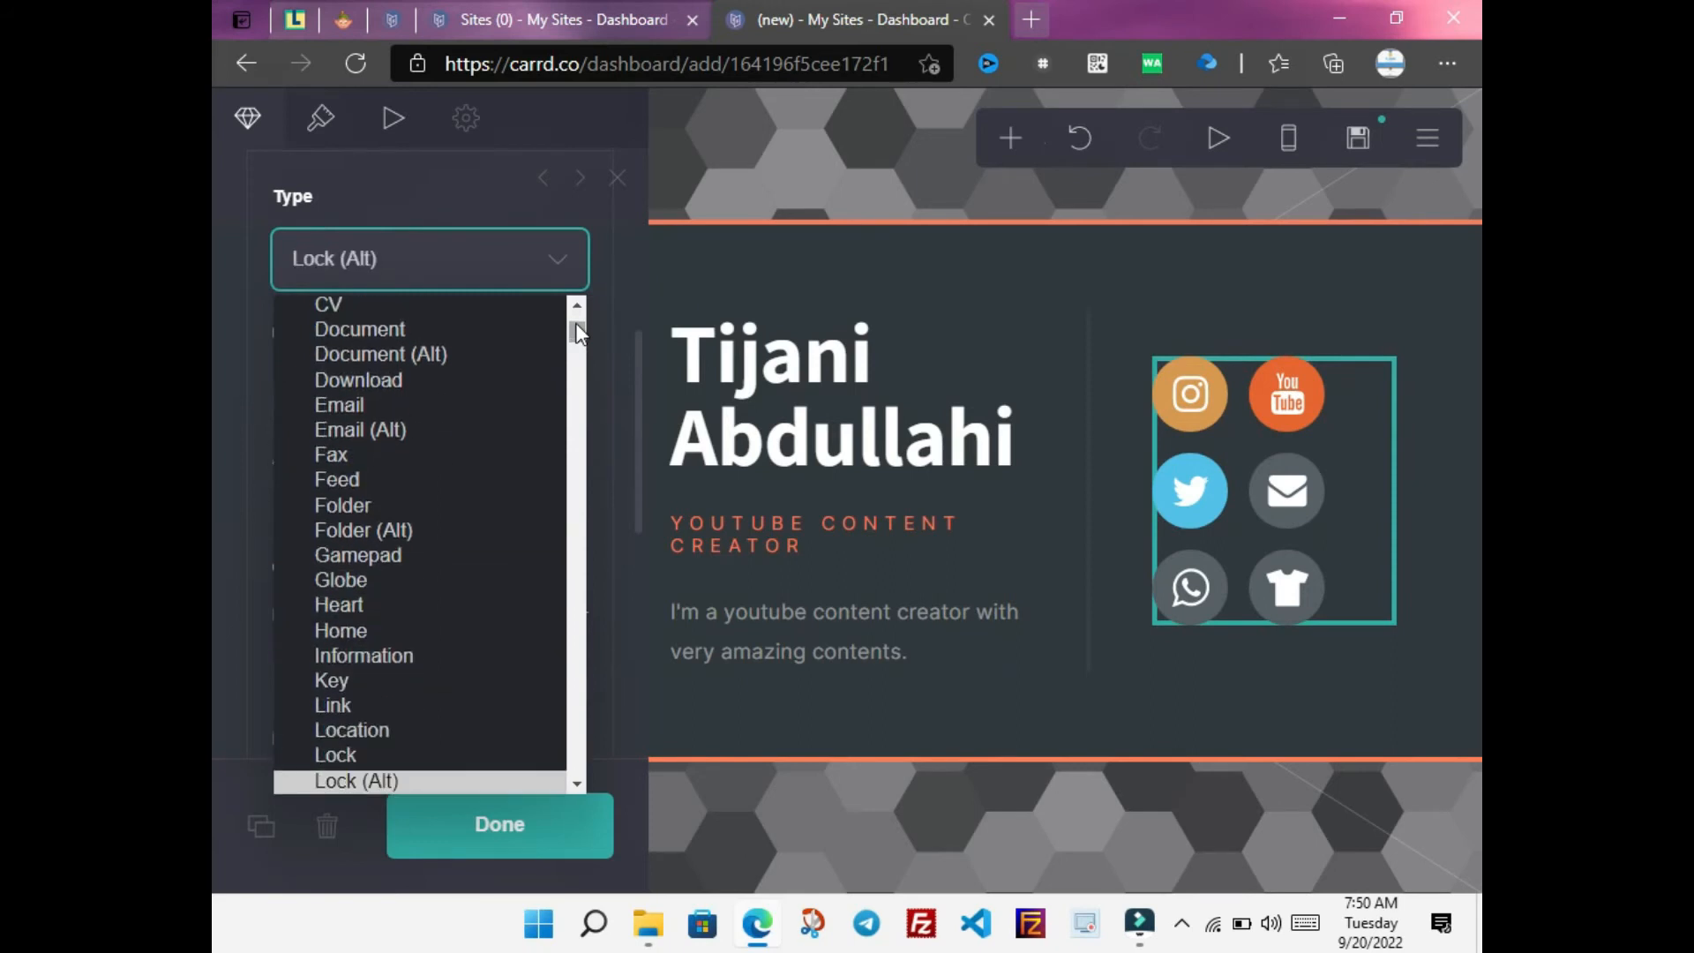
pyautogui.press('Down')
pyautogui.press('Down')
pyautogui.press('Down')
pyautogui.press('Down')
pyautogui.press('Down')
pyautogui.press('Down')
pyautogui.press('Down')
pyautogui.press('Down')
pyautogui.press('Down')
pyautogui.press('Down')
pyautogui.press('Down')
pyautogui.press('Down')
pyautogui.press('Down')
pyautogui.press('Down')
pyautogui.press('Down')
pyautogui.press('Down')
pyautogui.press('Down')
pyautogui.press('Down')
pyautogui.press('Down')
pyautogui.press('Down')
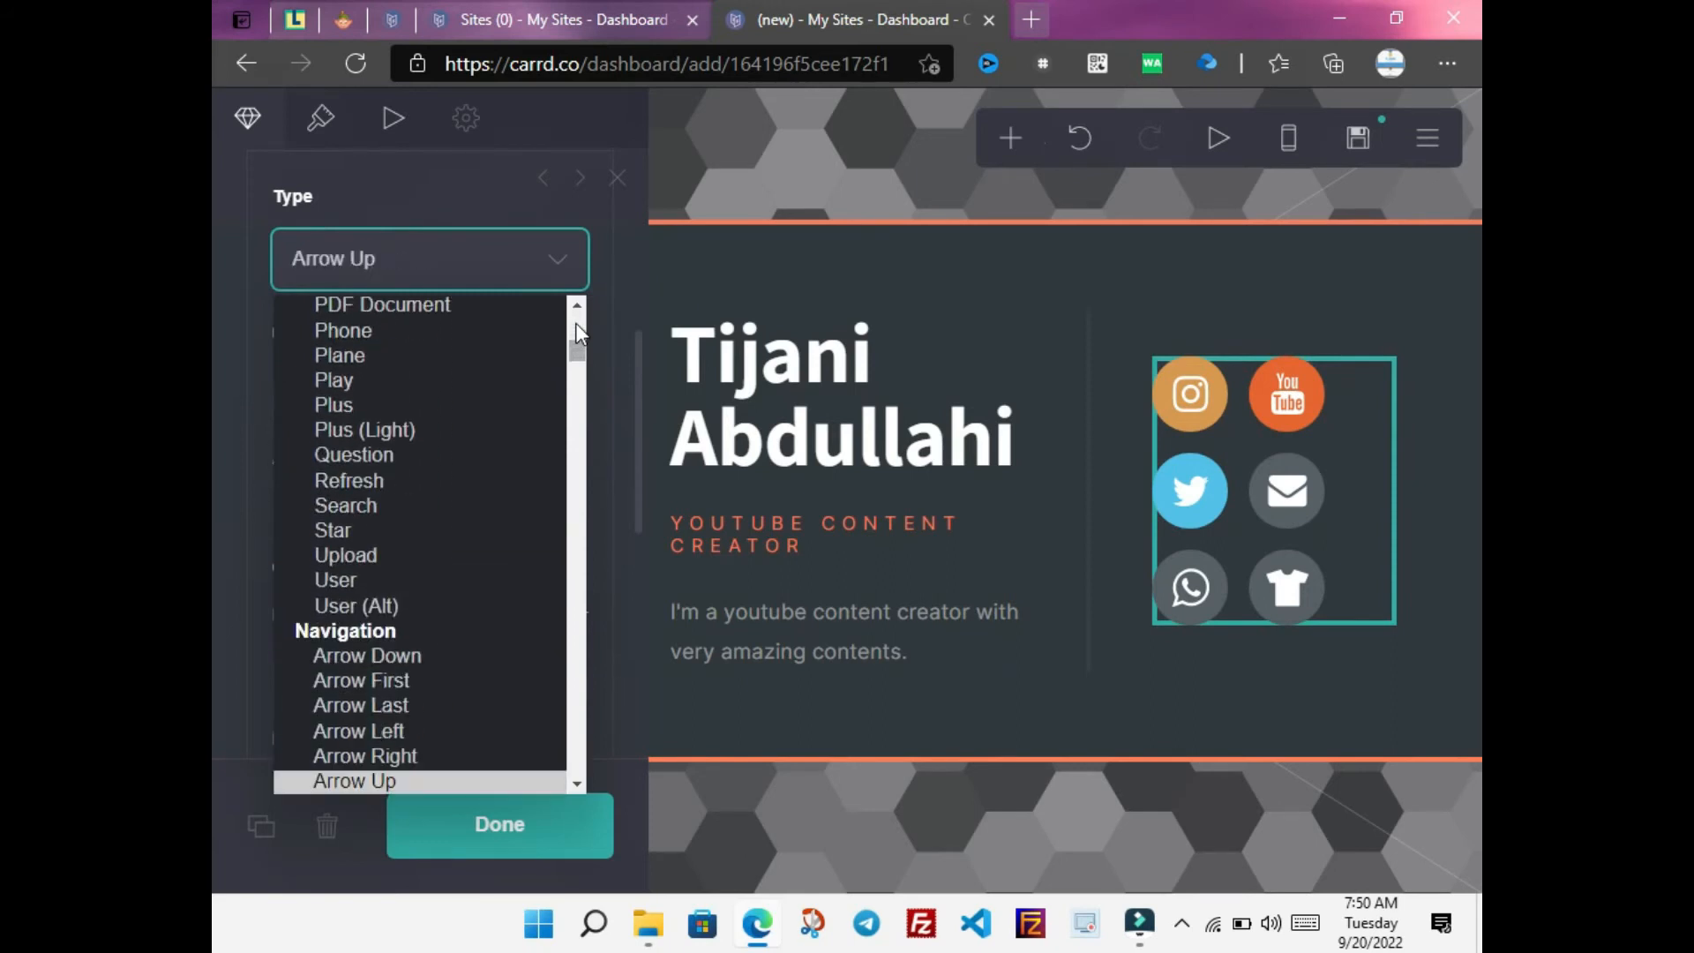
pyautogui.press('Down')
pyautogui.press('Down')
pyautogui.press('Down')
pyautogui.press('Down')
pyautogui.press('Down')
pyautogui.press('Down')
pyautogui.press('Down')
pyautogui.press('Down')
pyautogui.press('Down')
pyautogui.press('Down')
pyautogui.press('Down')
pyautogui.press('Down')
pyautogui.press('Down')
pyautogui.press('Down')
pyautogui.press('Down')
pyautogui.press('Down')
pyautogui.press('Down')
pyautogui.press('Down')
pyautogui.press('Down')
pyautogui.press('Down')
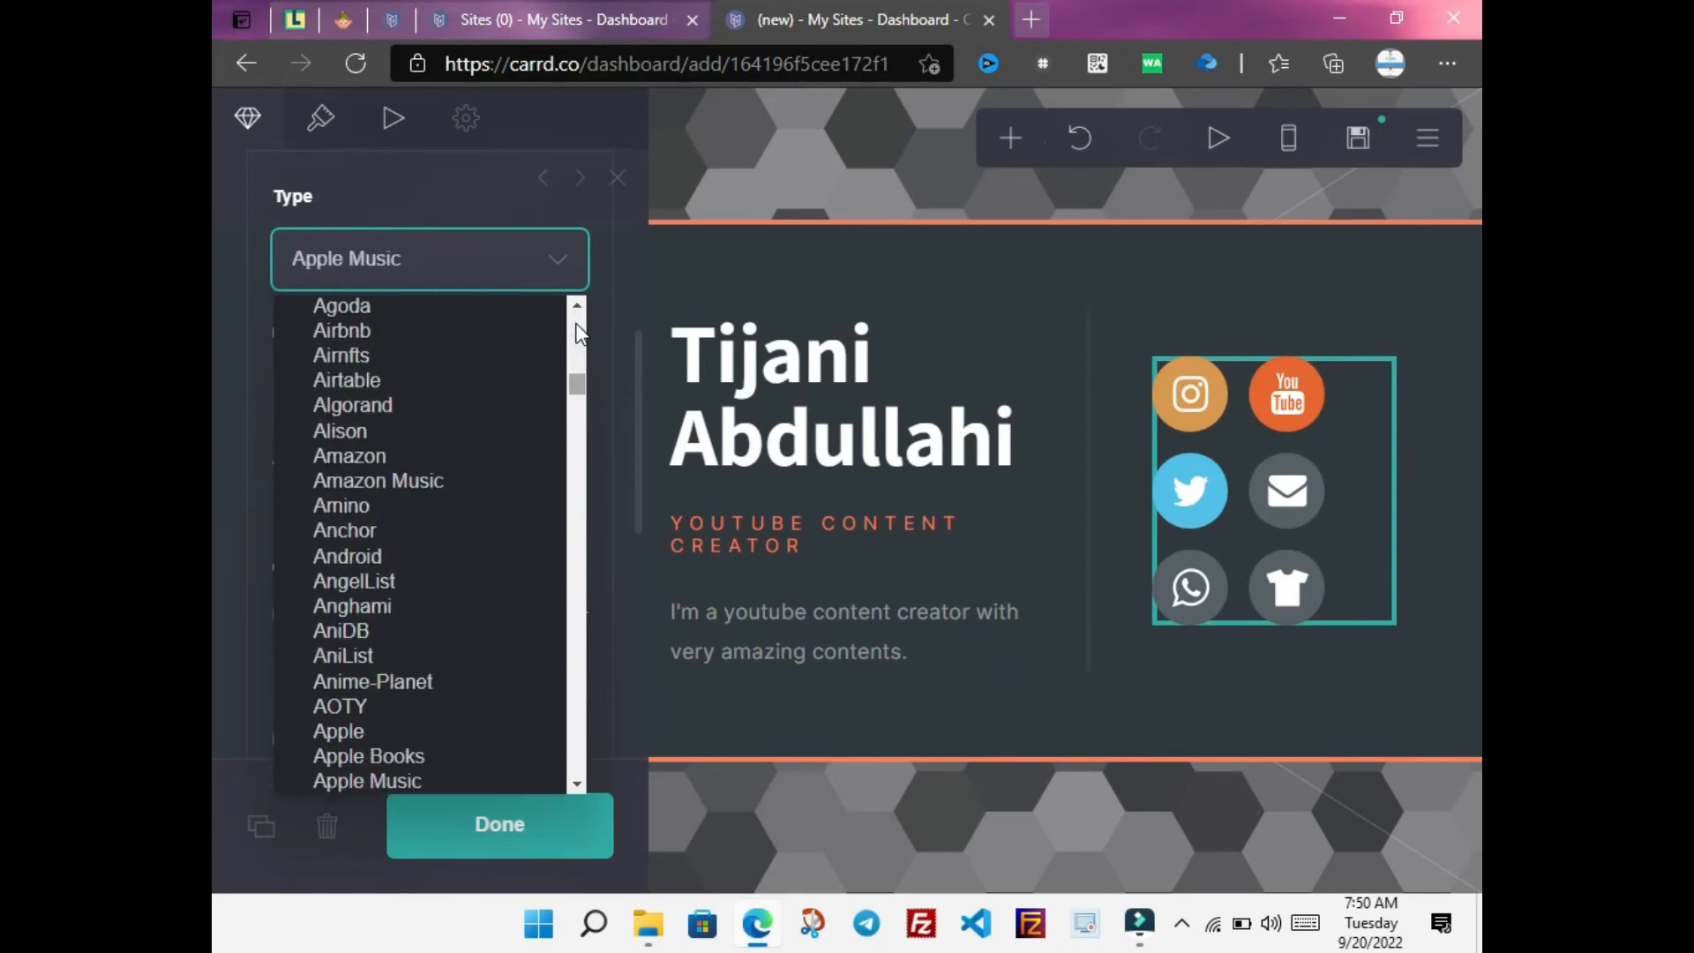
pyautogui.press('Down')
pyautogui.press('Down')
pyautogui.press('Down')
pyautogui.press('Down')
pyautogui.press('Down')
pyautogui.press('Down')
pyautogui.press('Down')
pyautogui.press('Down')
pyautogui.press('Down')
pyautogui.press('Down')
pyautogui.press('Down')
pyautogui.press('Down')
pyautogui.press('Down')
pyautogui.press('Down')
pyautogui.press('Down')
pyautogui.press('Down')
pyautogui.press('Down')
pyautogui.press('Down')
pyautogui.press('Down')
pyautogui.press('Down')
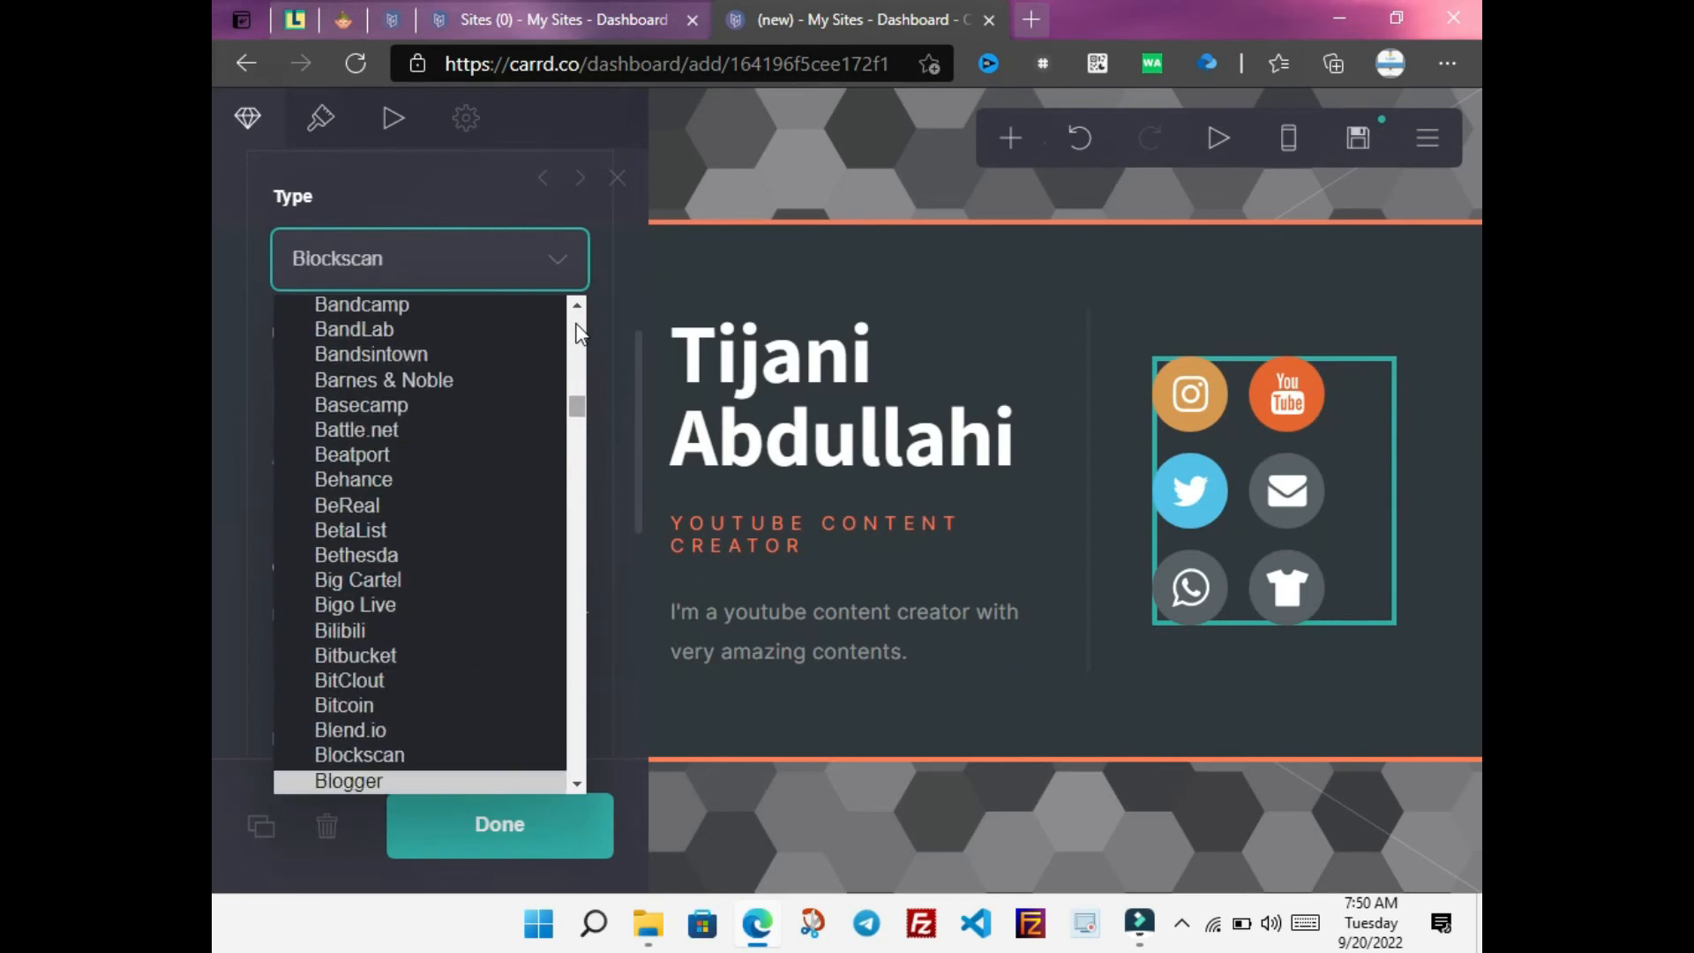
pyautogui.press('Down')
pyautogui.press('Down')
pyautogui.press('Down')
pyautogui.press('Down')
pyautogui.press('Down')
pyautogui.press('Down')
pyautogui.press('Down')
pyautogui.press('Down')
pyautogui.press('Down')
pyautogui.press('Down')
pyautogui.press('Down')
pyautogui.press('Down')
pyautogui.press('Down')
pyautogui.press('Down')
pyautogui.press('Down')
pyautogui.press('Down')
pyautogui.press('Down')
pyautogui.press('Down')
pyautogui.press('Down')
pyautogui.press('Down')
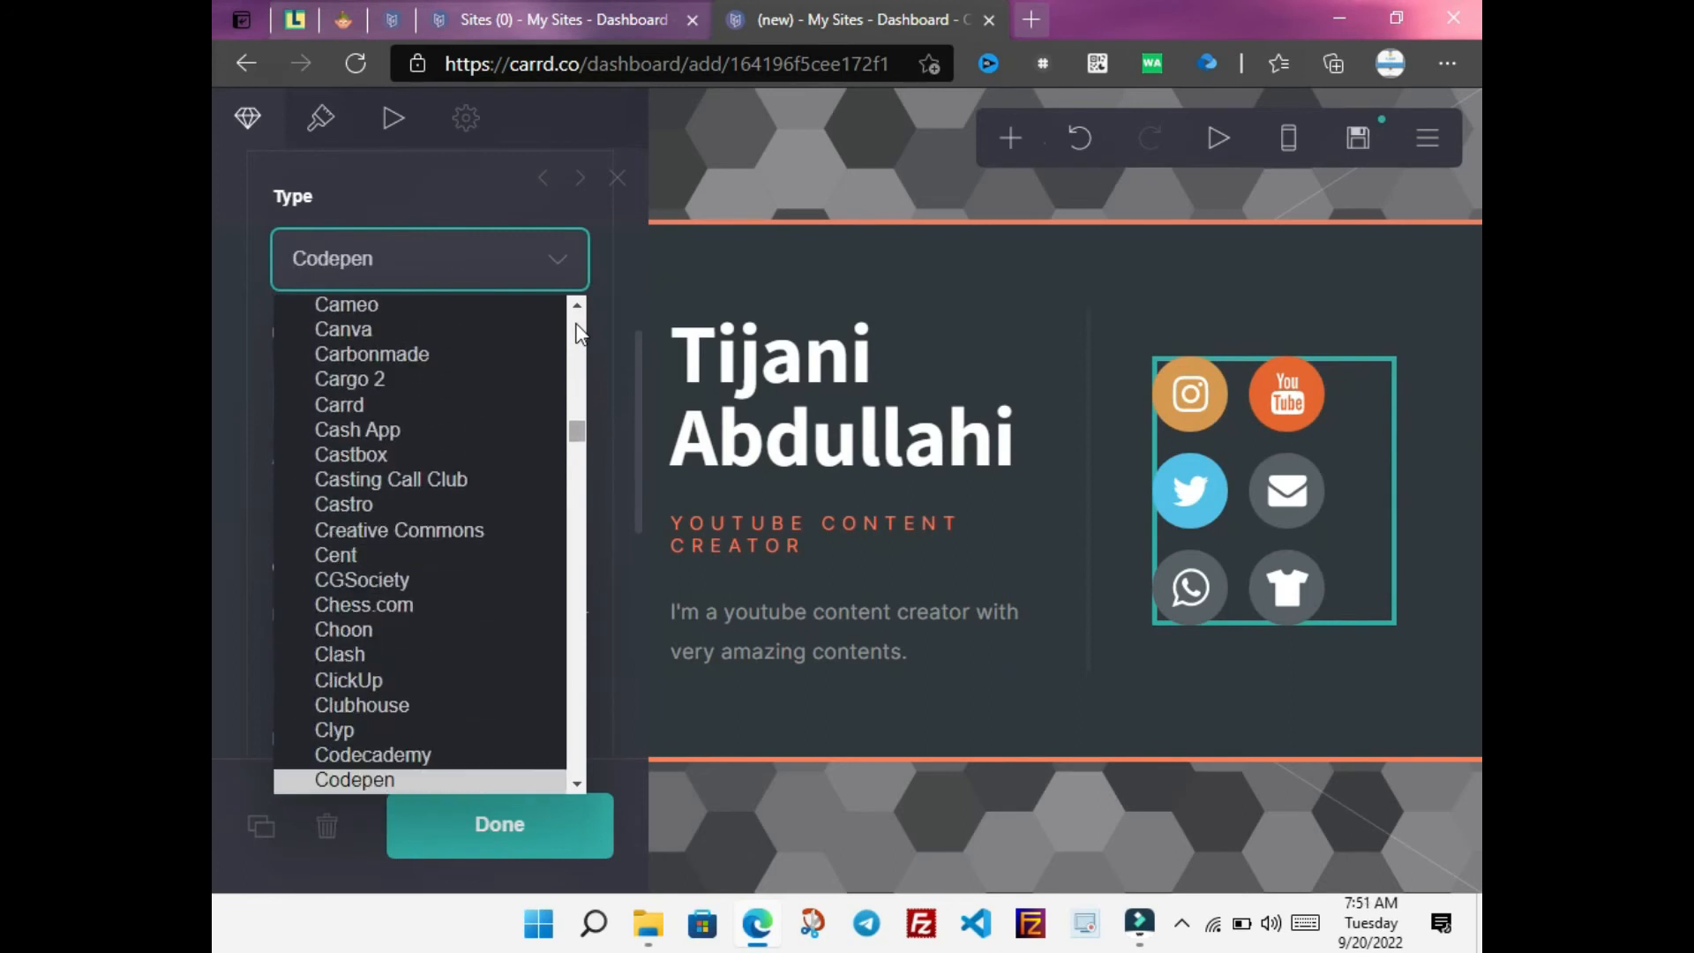
pyautogui.press('Down')
pyautogui.press('Down')
pyautogui.press('Down')
pyautogui.press('Down')
pyautogui.press('Down')
pyautogui.press('Down')
pyautogui.press('Down')
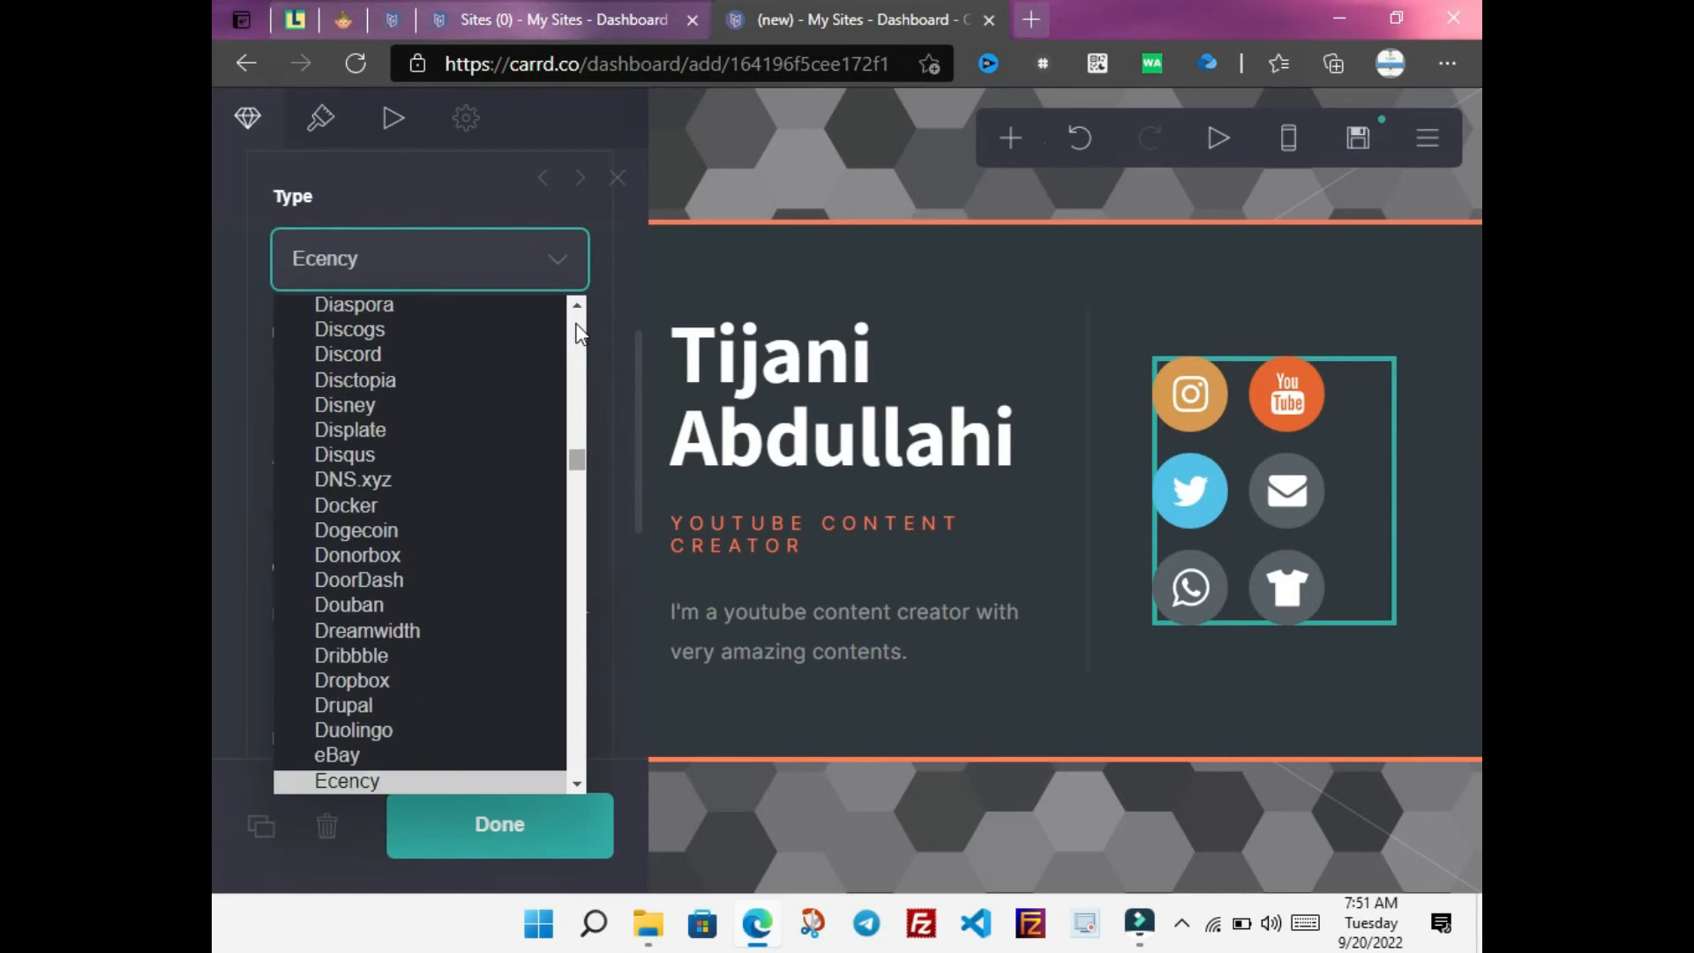
pyautogui.moveTo(576, 450); pyautogui.dragTo(535, 270)
# Confirm Facebook as the icon type and enter the owner's Facebook profile URL
pyautogui.press('f')
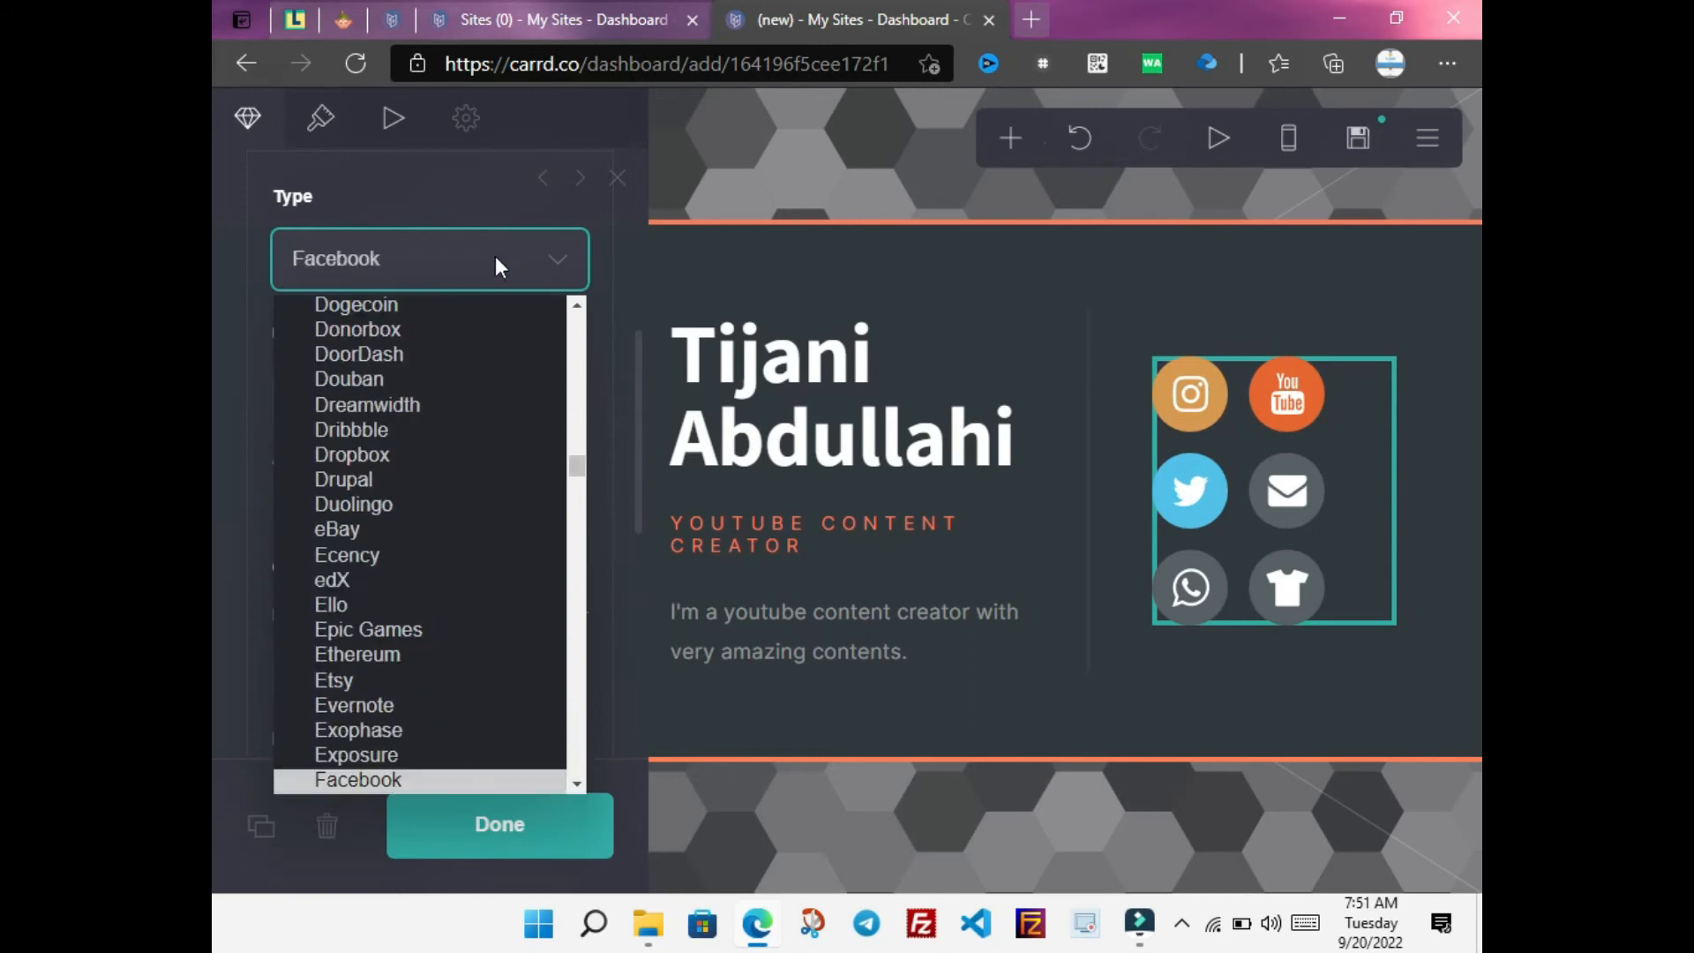
pyautogui.click(395, 779)
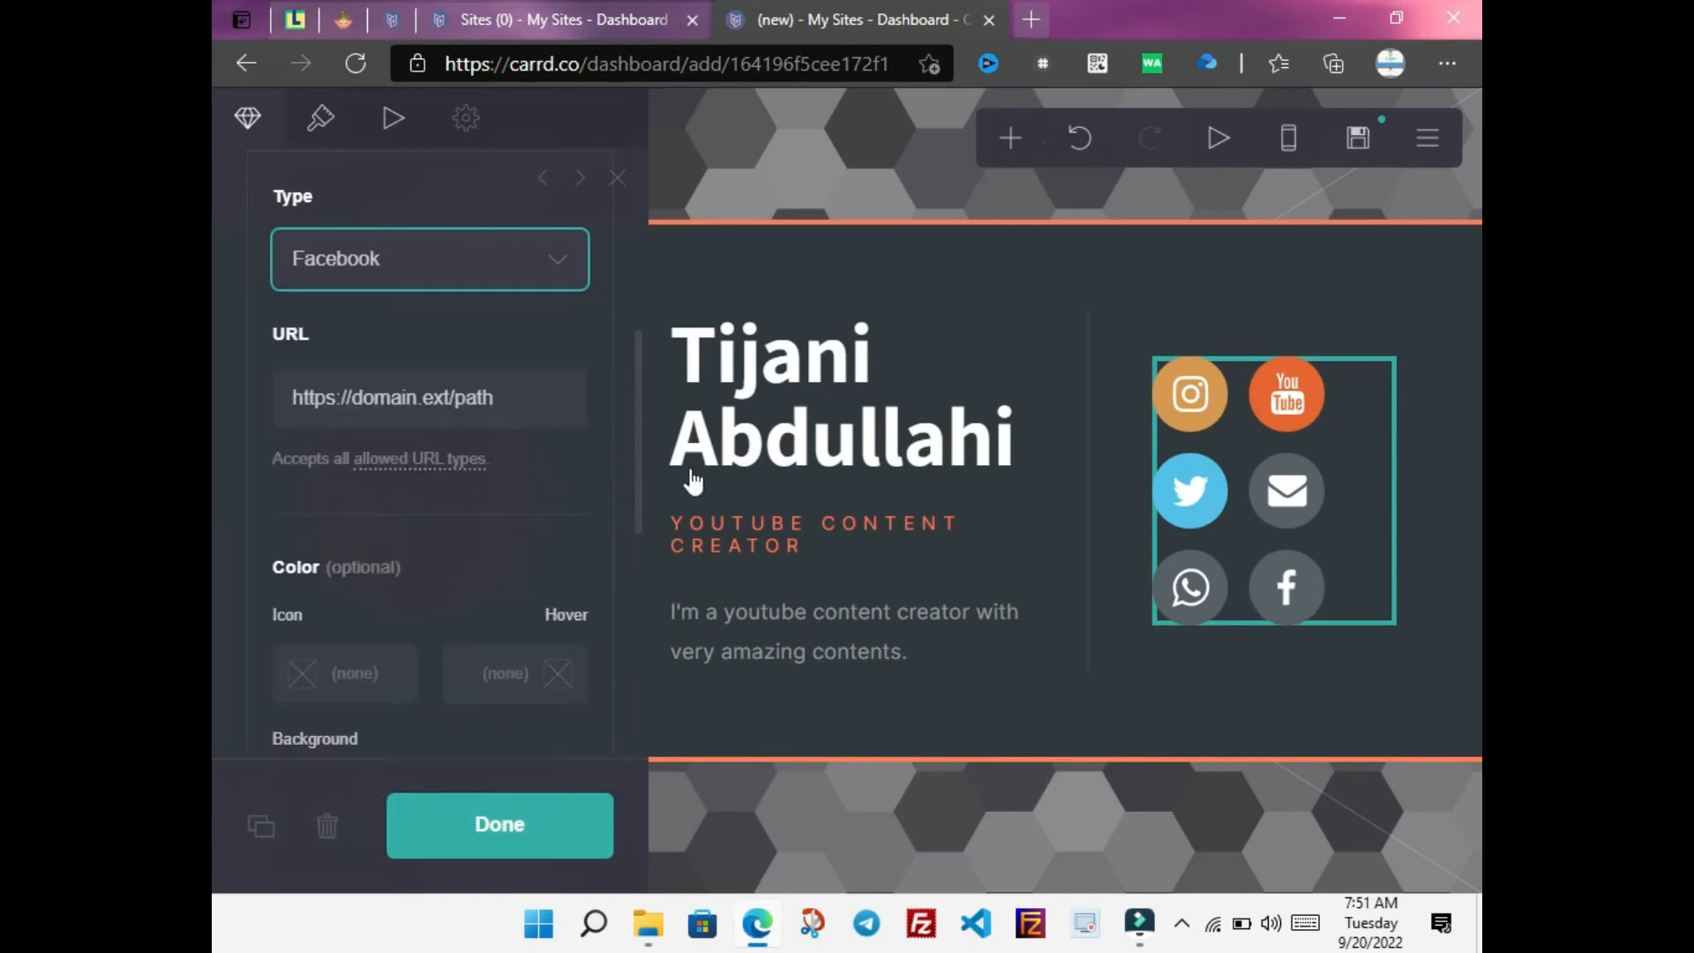
pyautogui.scroll(2, 634, 414)
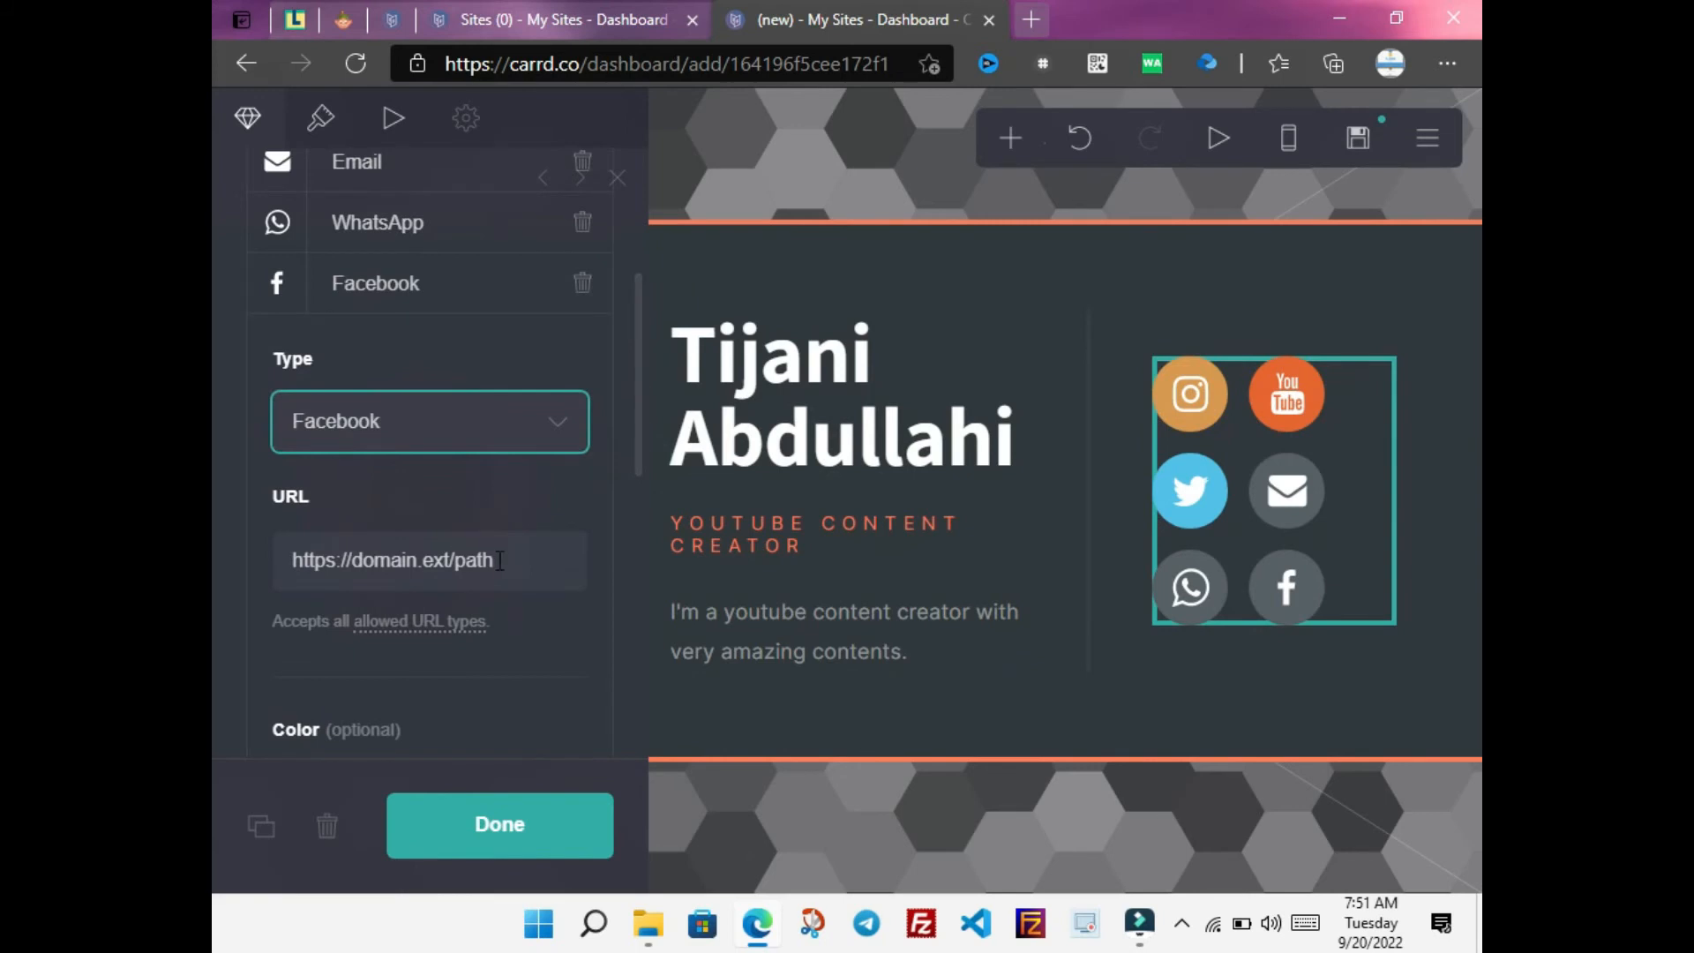
pyautogui.moveTo(507, 558); pyautogui.dragTo(356, 565)
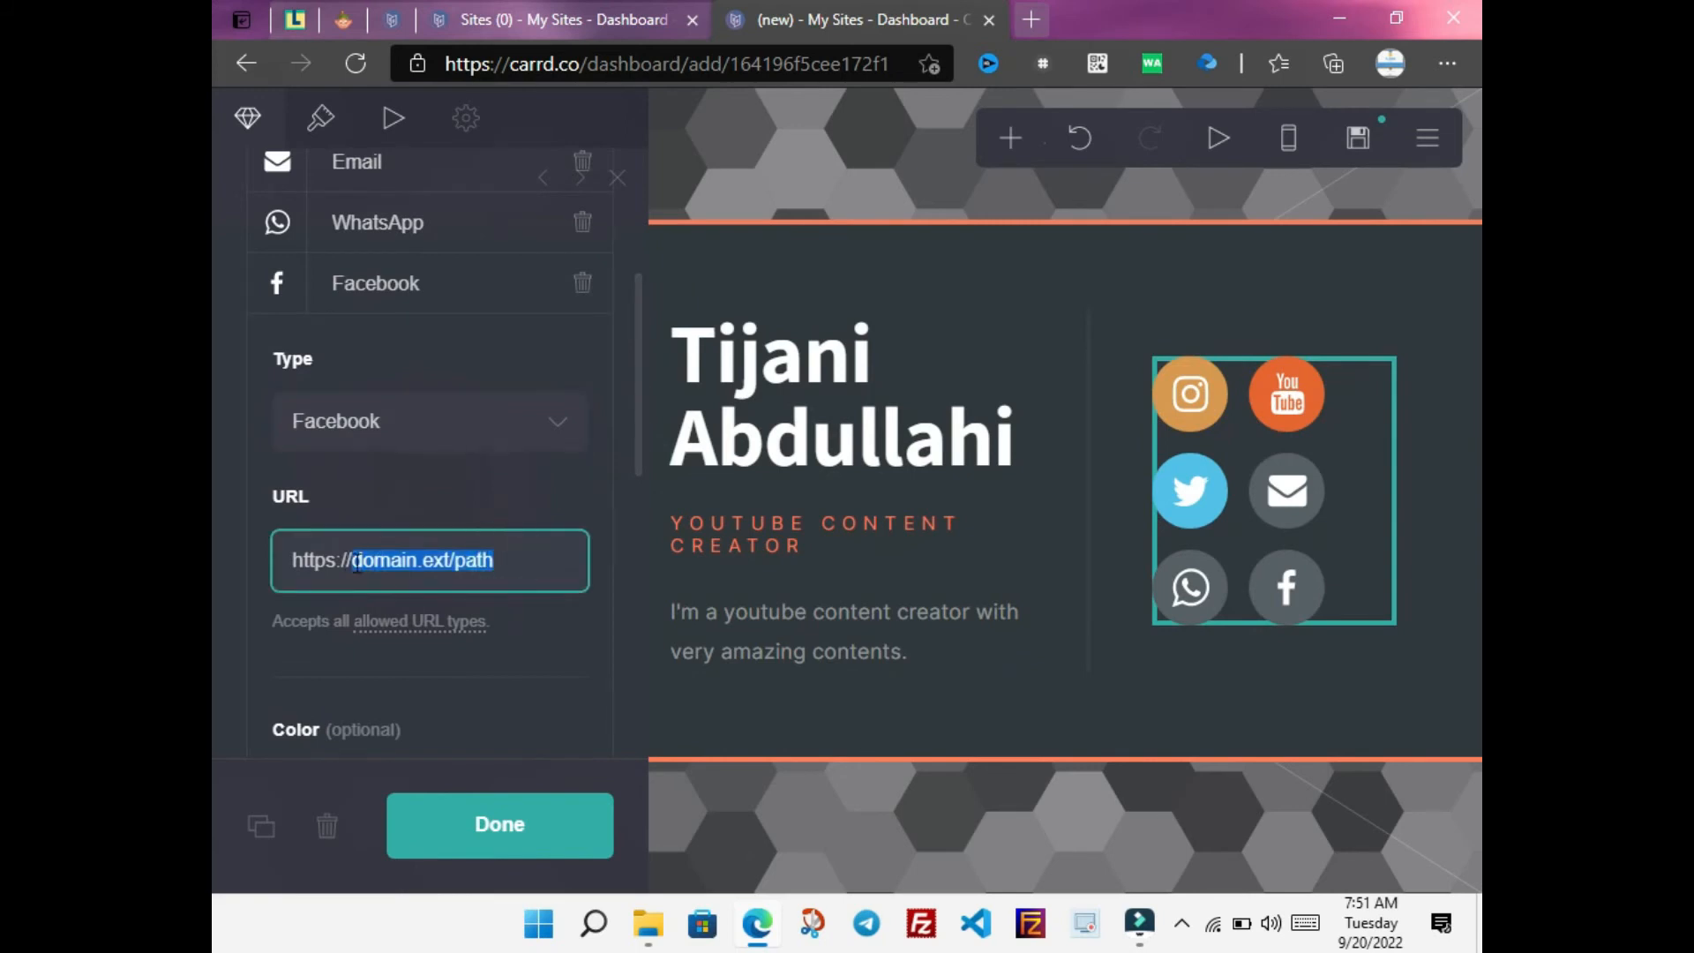
pyautogui.write('facebook.com')
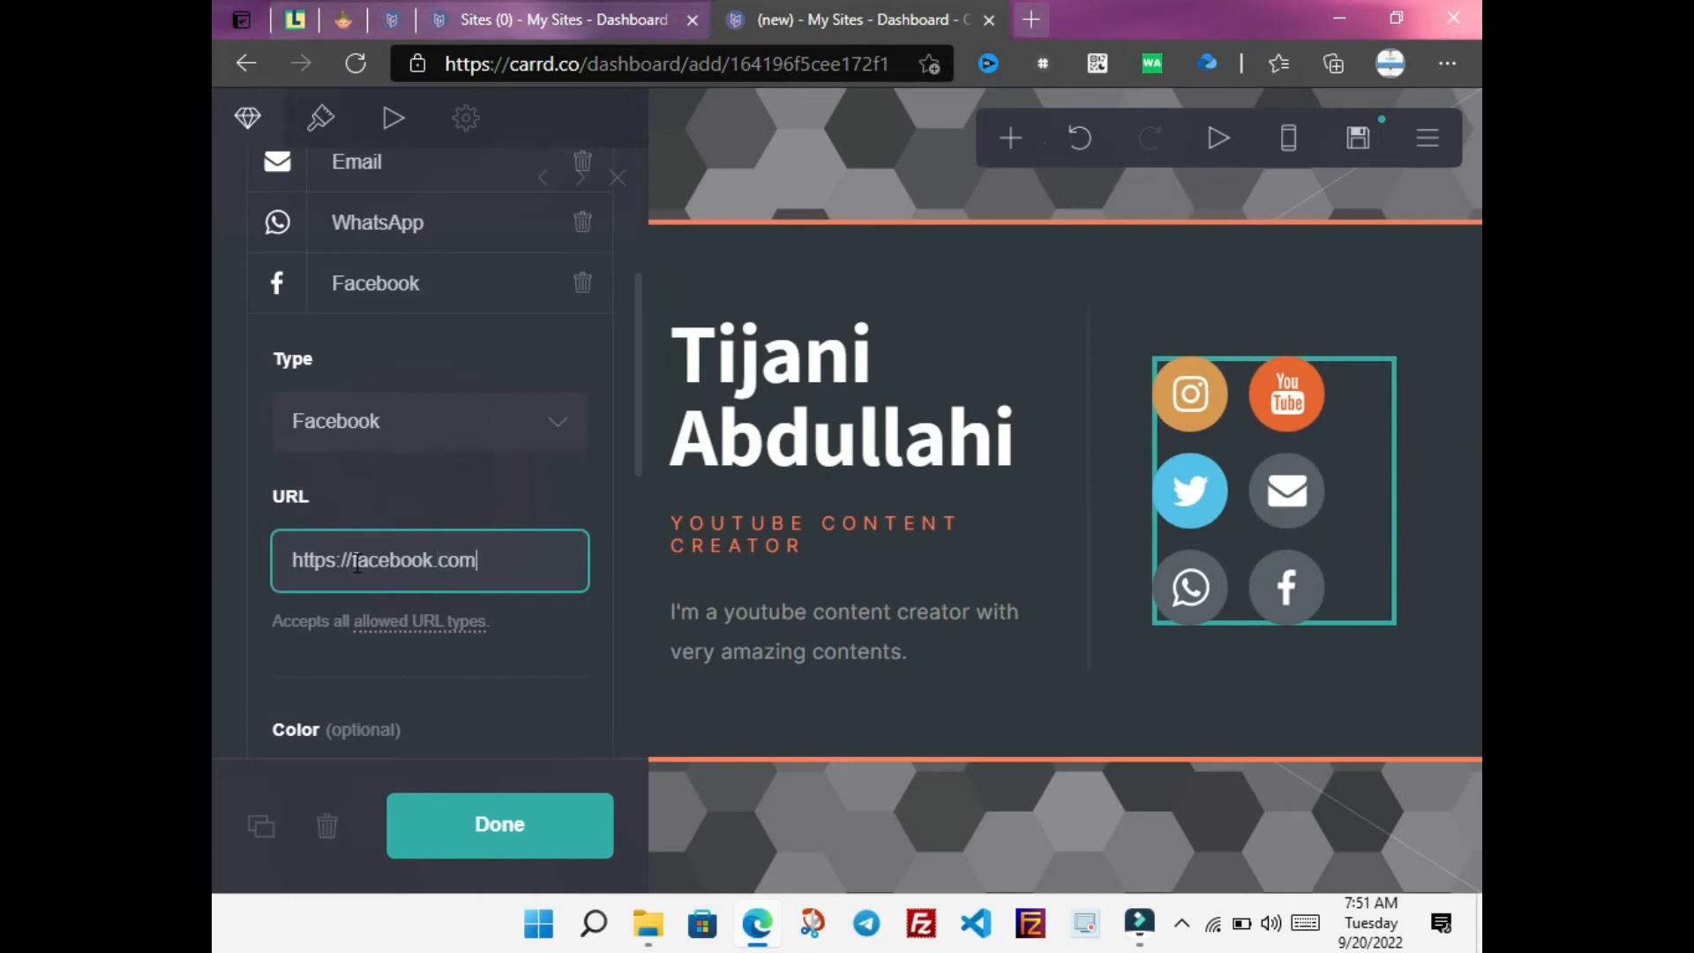
pyautogui.write('/developer.abdullahi')
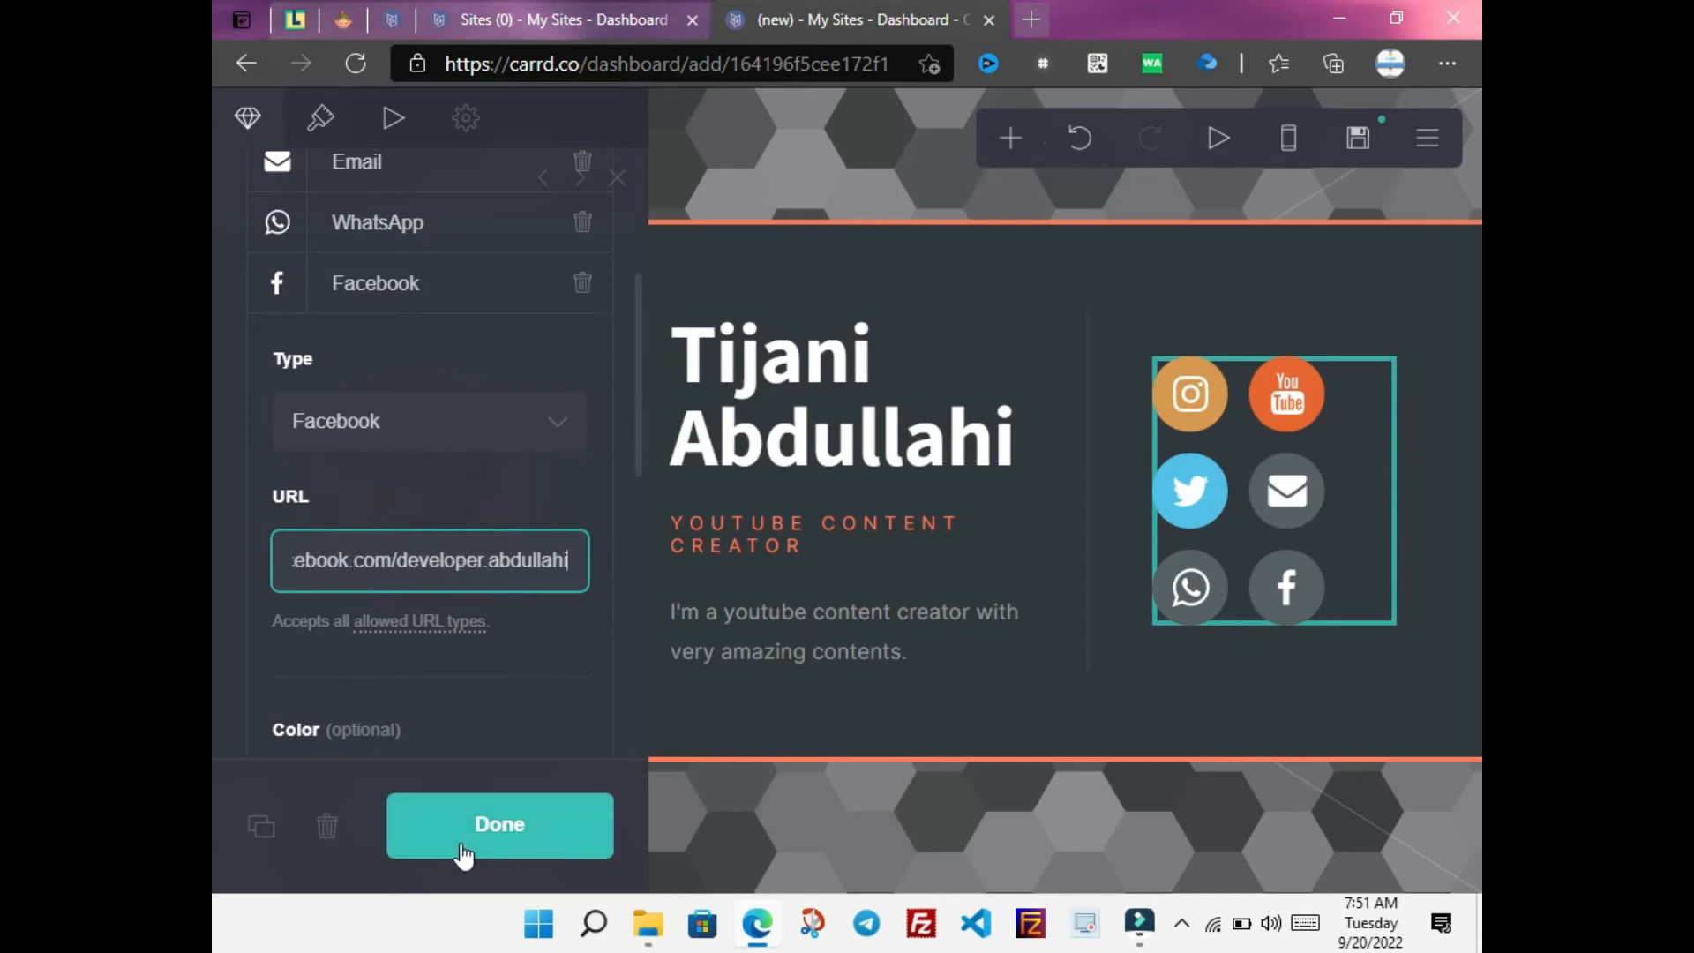
pyautogui.click(456, 842)
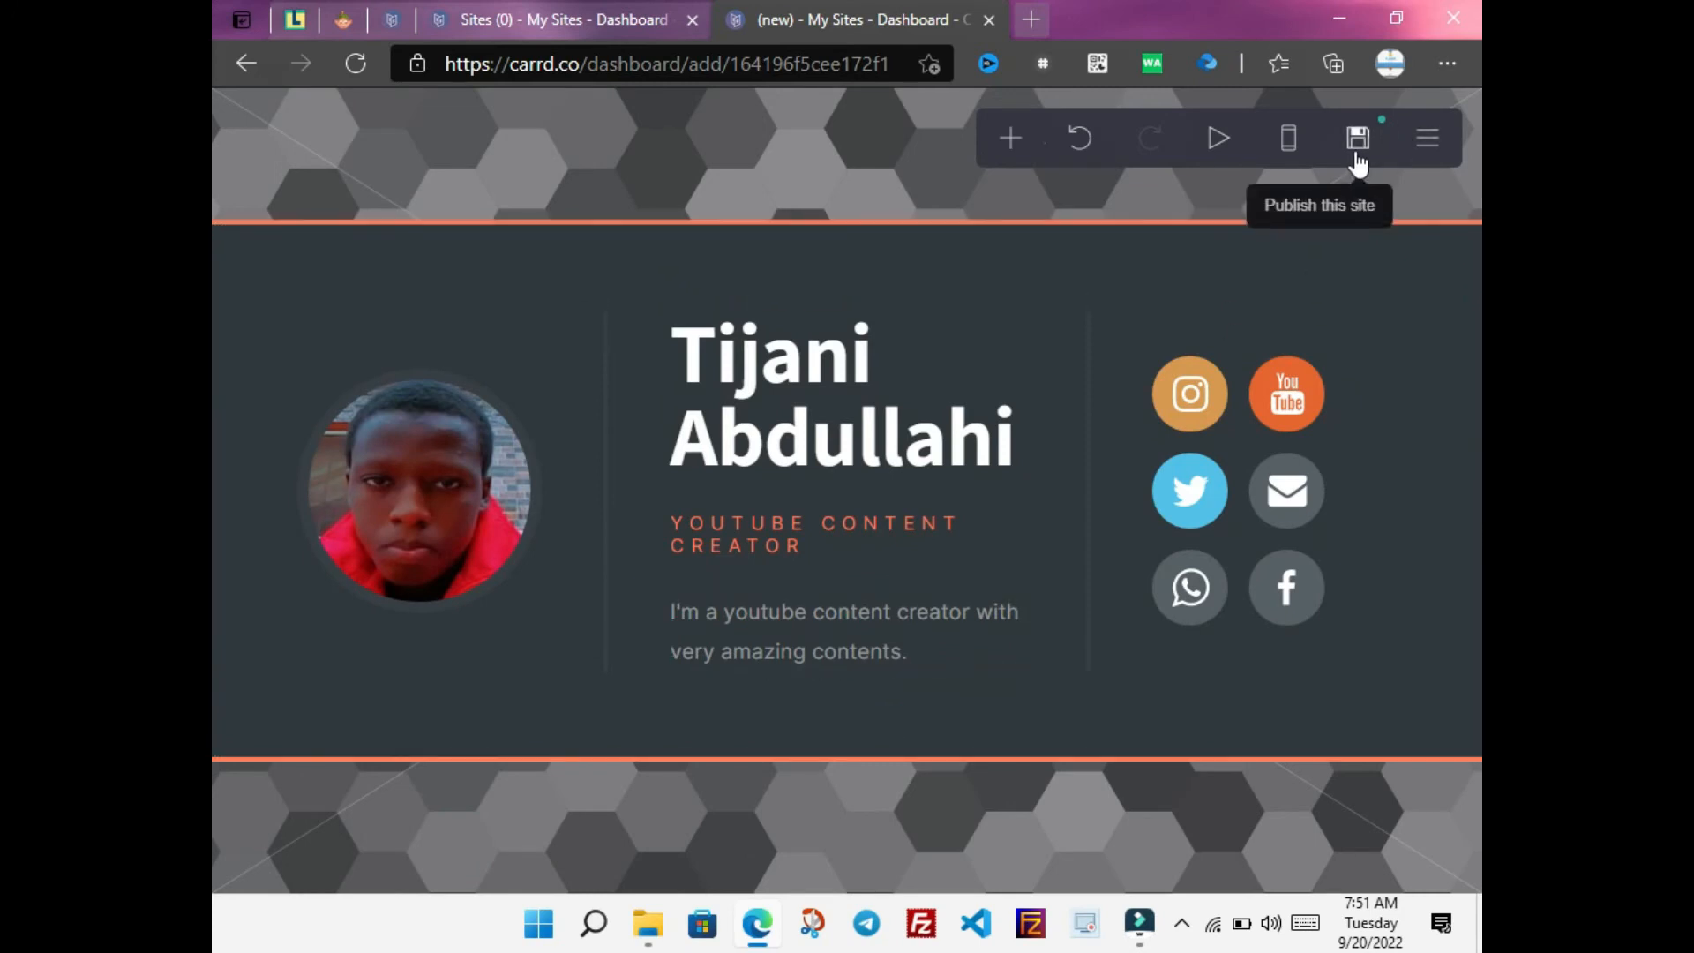
# In the publish settings, set the title 'Abdullahi network' and the description 'my youtube'
pyautogui.click(1358, 139)
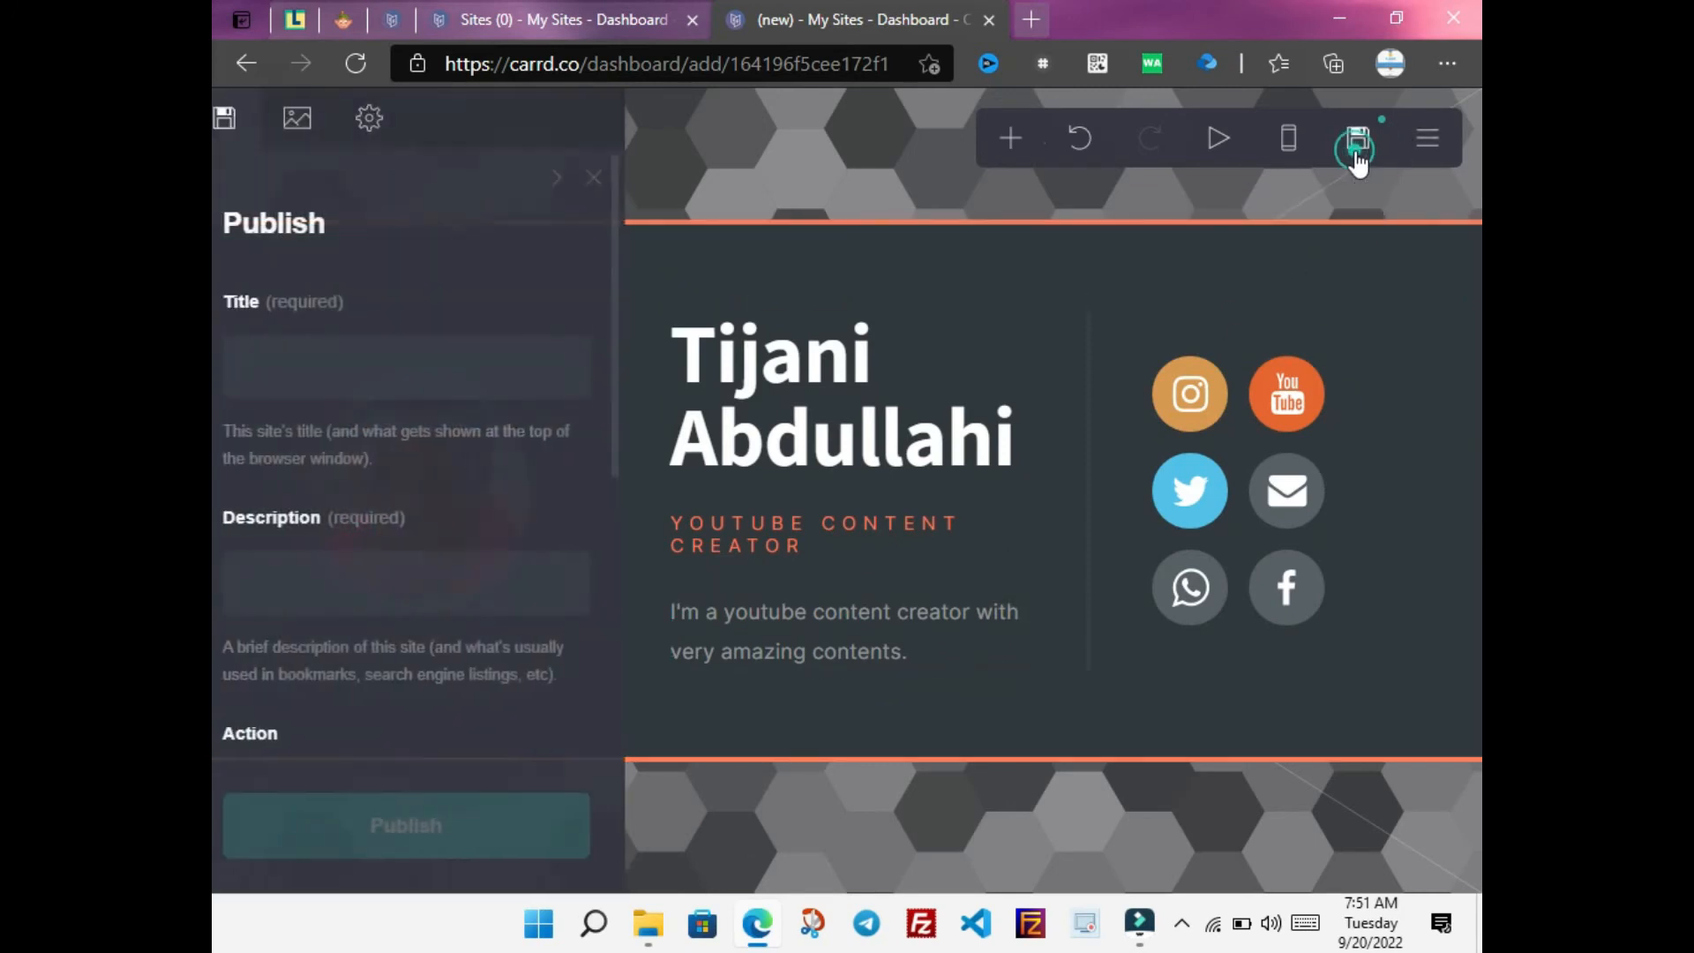
pyautogui.click(500, 376)
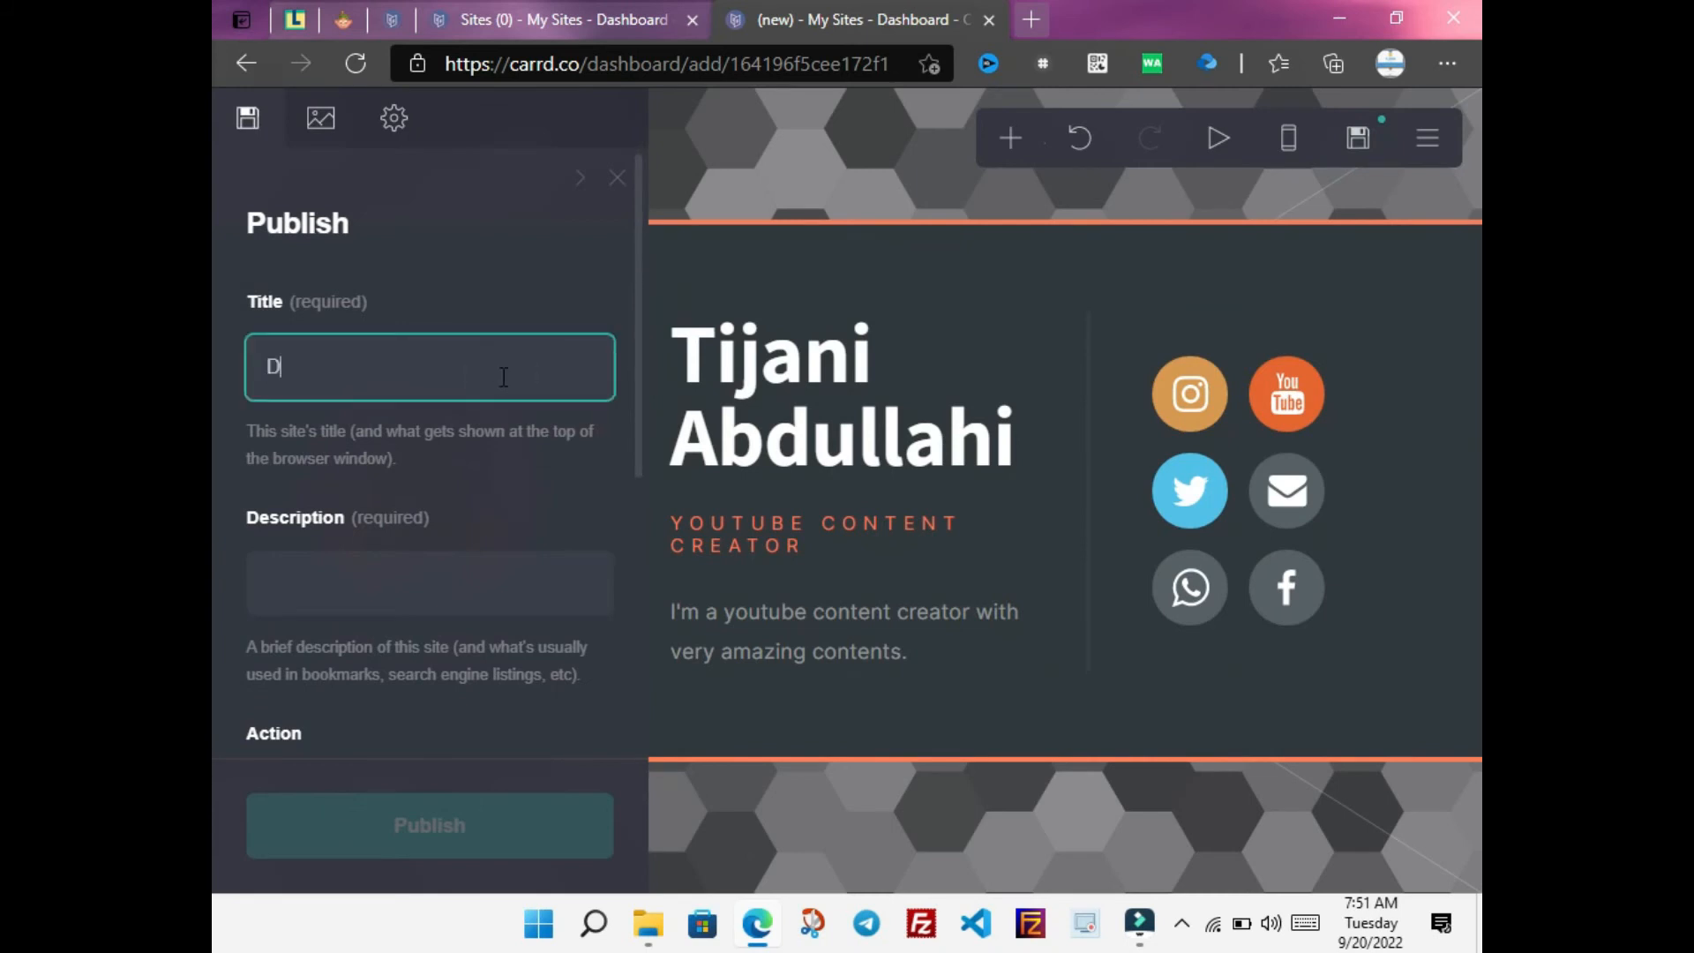
pyautogui.write('Develope')
pyautogui.press('BackSpace')
pyautogui.press('BackSpace')
pyautogui.press('BackSpace')
pyautogui.press('BackSpace')
pyautogui.press('BackSpace')
pyautogui.press('BackSpace')
pyautogui.press('BackSpace')
pyautogui.press('BackSpace')
pyautogui.press('BackSpace')
pyautogui.press('BackSpace')
pyautogui.press('BackSpace')
pyautogui.press('BackSpace')
pyautogui.write('Abdullahi ne')
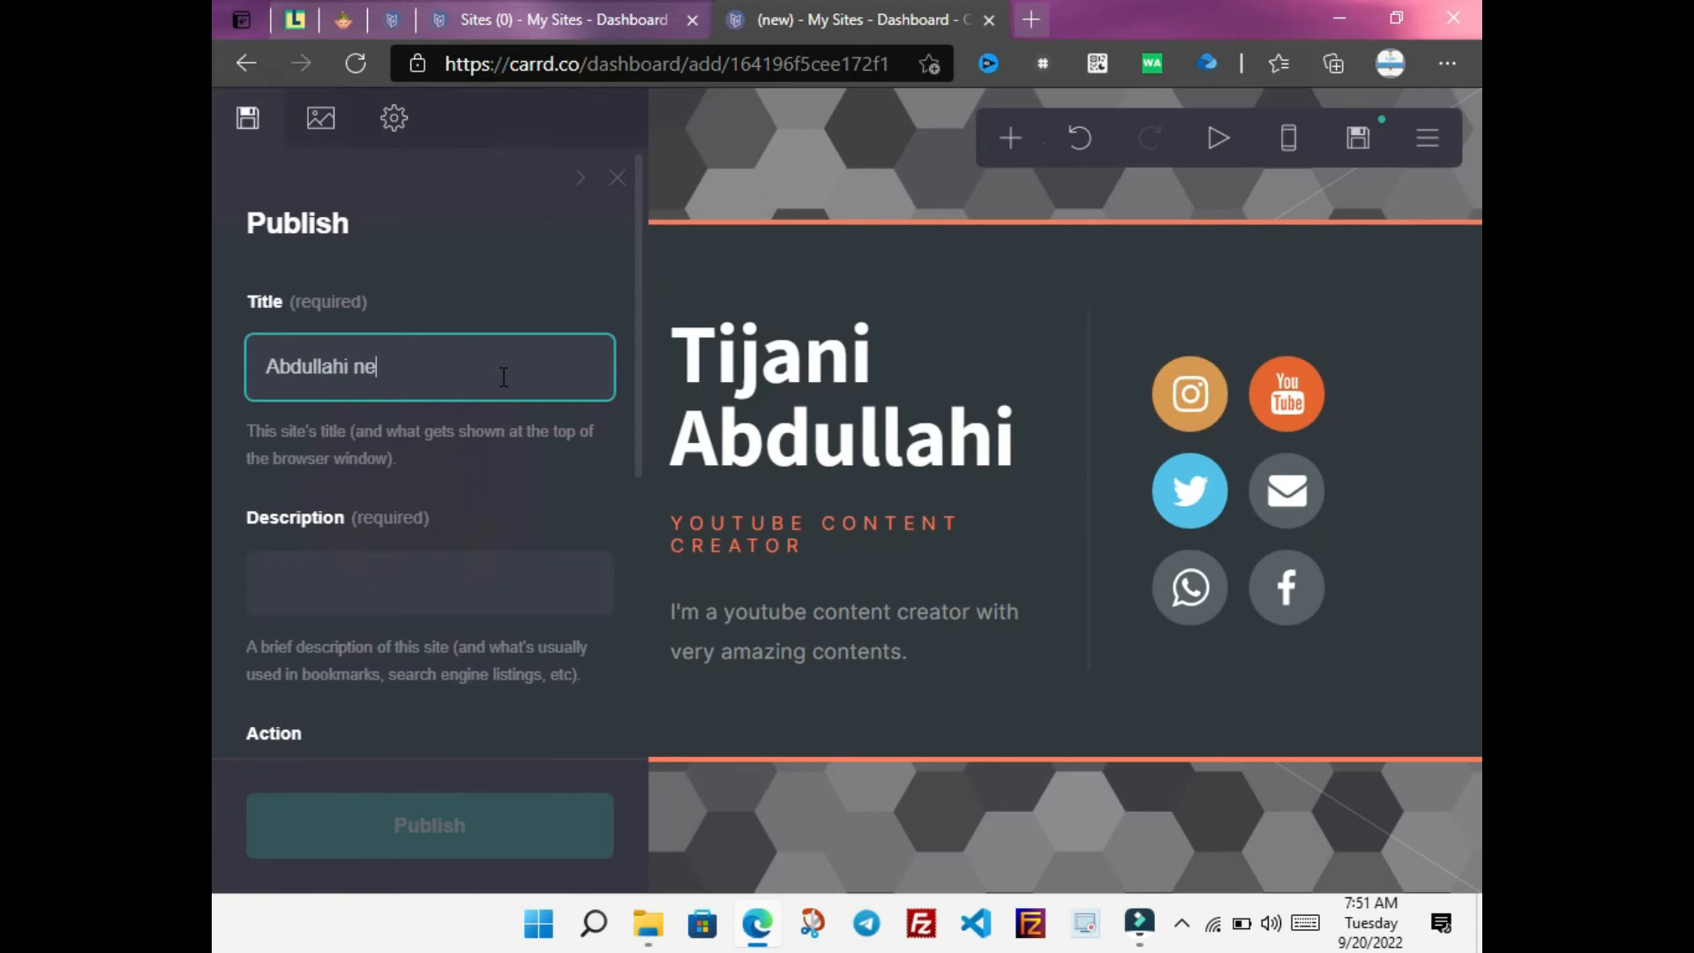
pyautogui.write('twork')
pyautogui.click(448, 575)
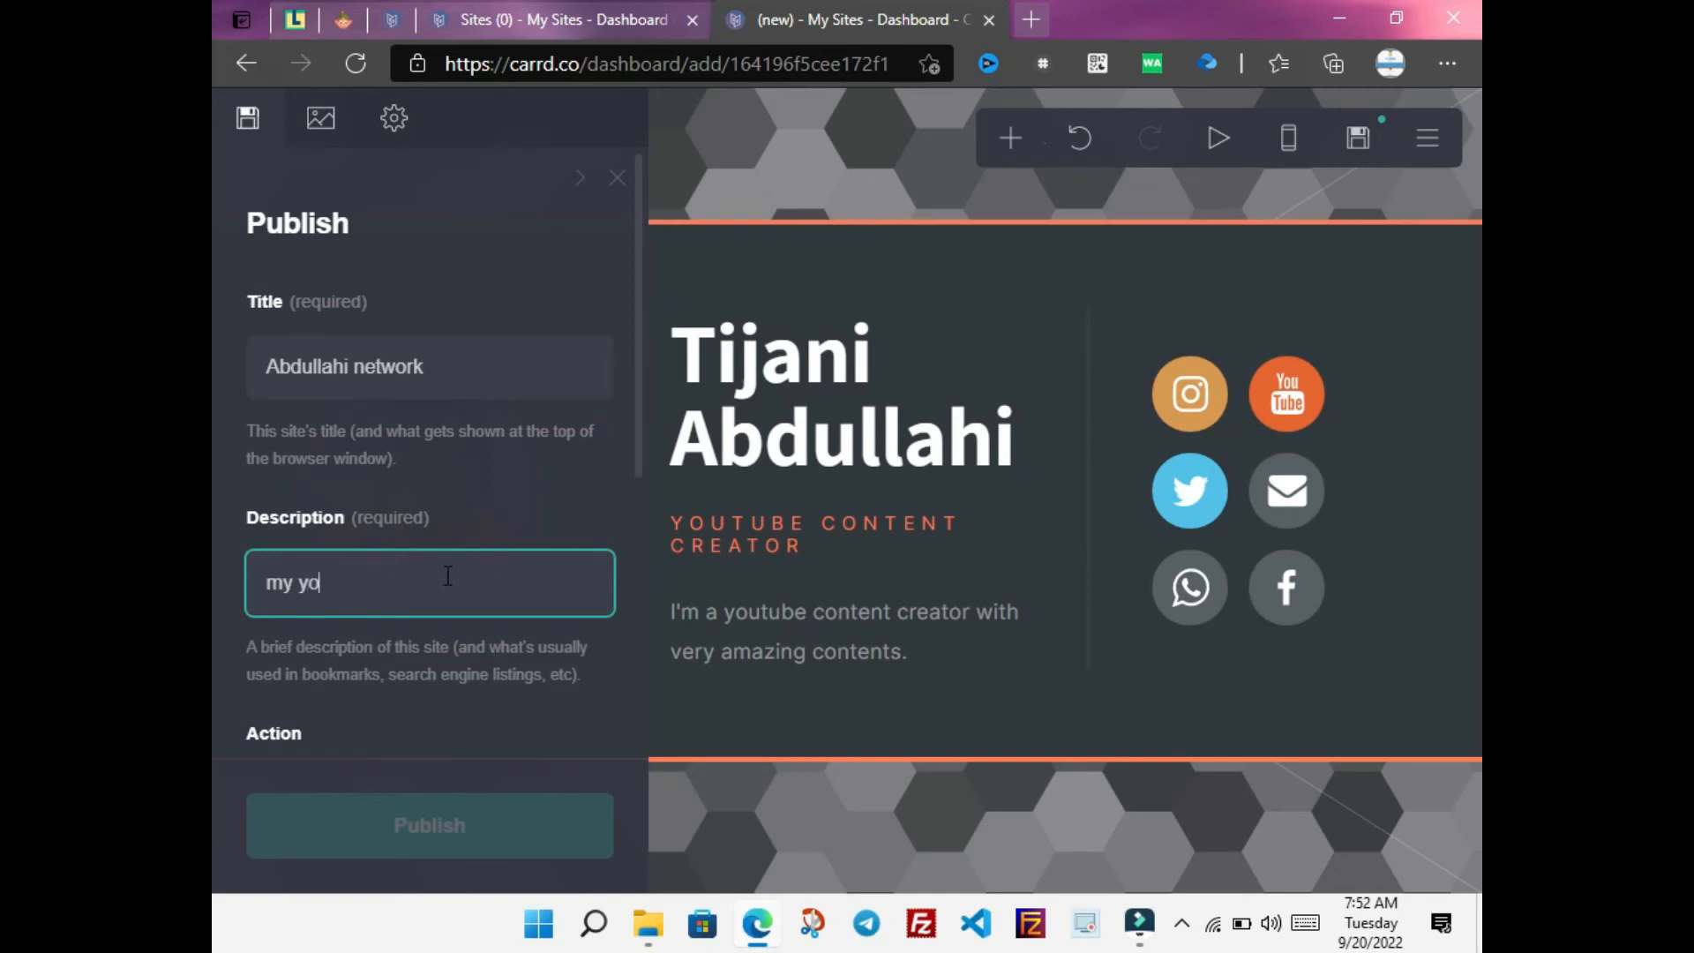
pyautogui.write('my youtube info')
pyautogui.moveTo(638, 320); pyautogui.dragTo(633, 531)
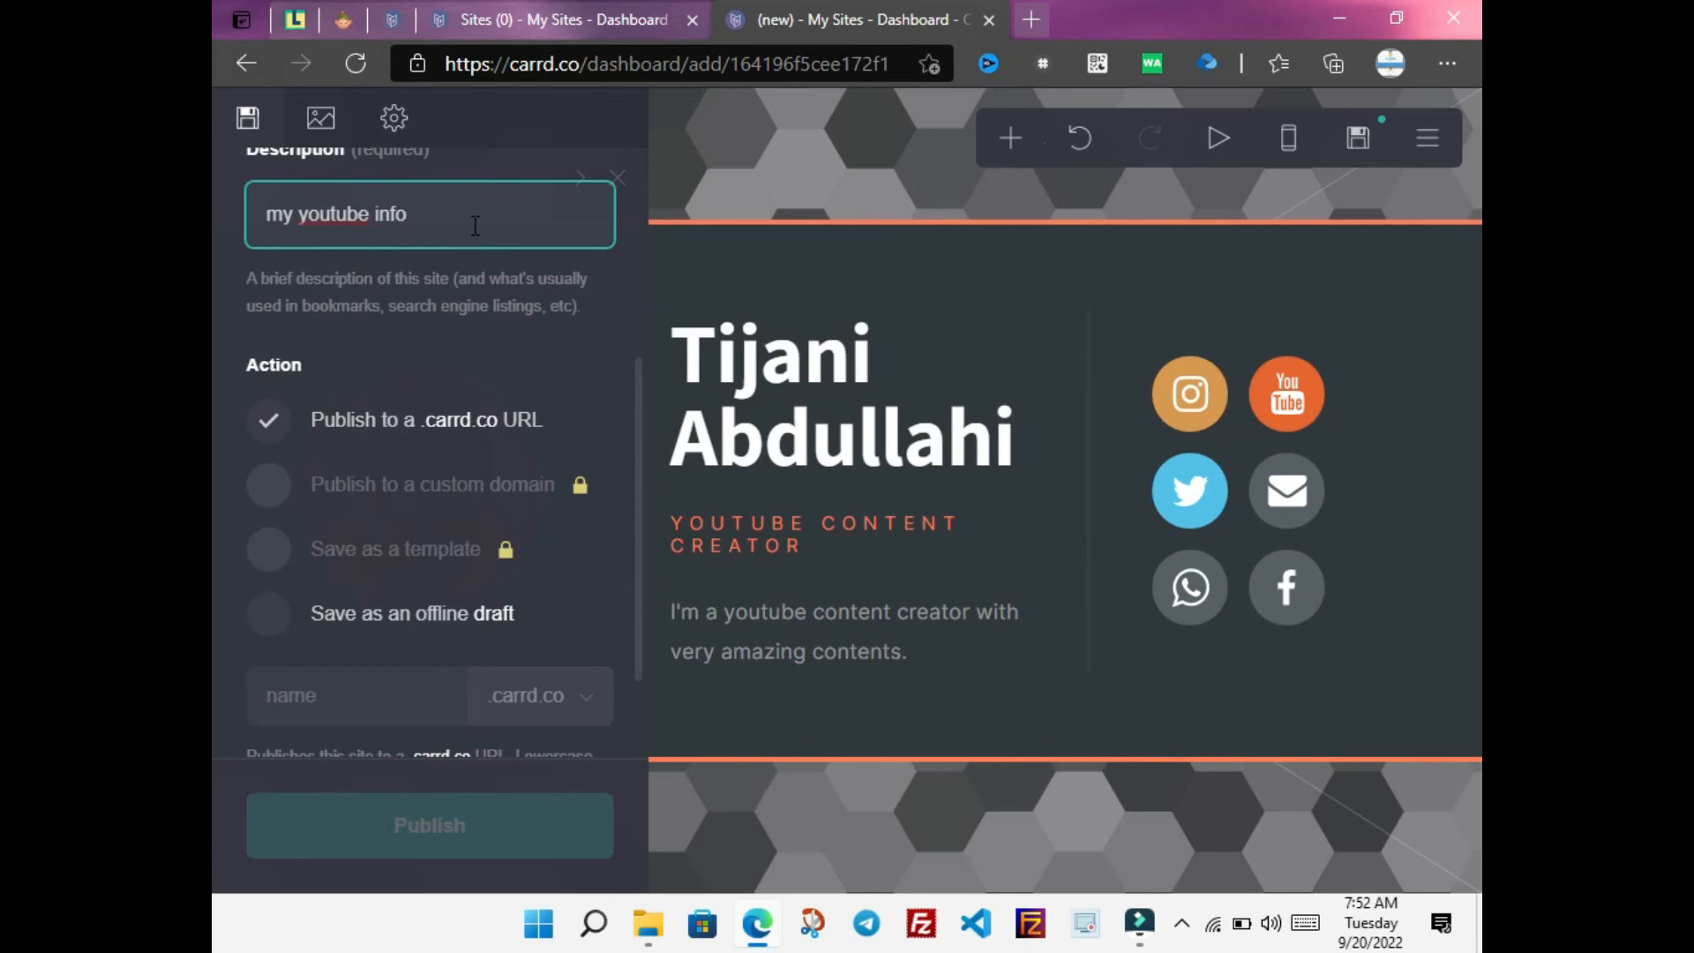
# Enter the abdullahinetwork .carrd.co subdomain, confirm it is available, and attempt to publish
pyautogui.click(313, 704)
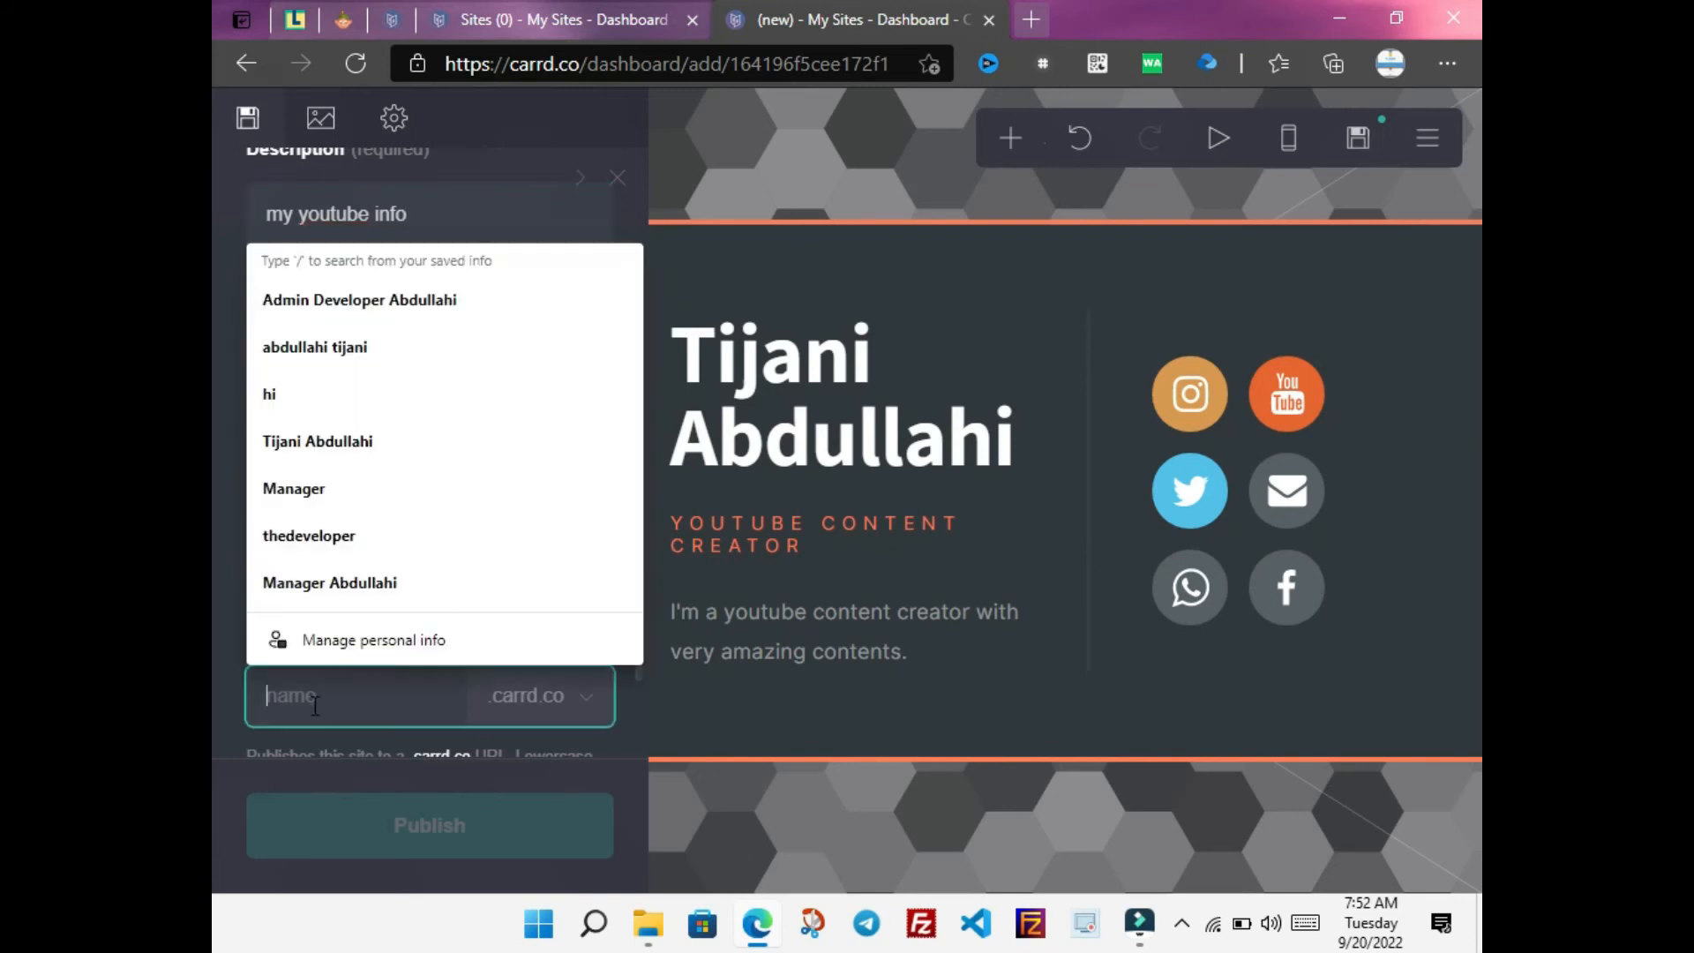
pyautogui.write('abdu')
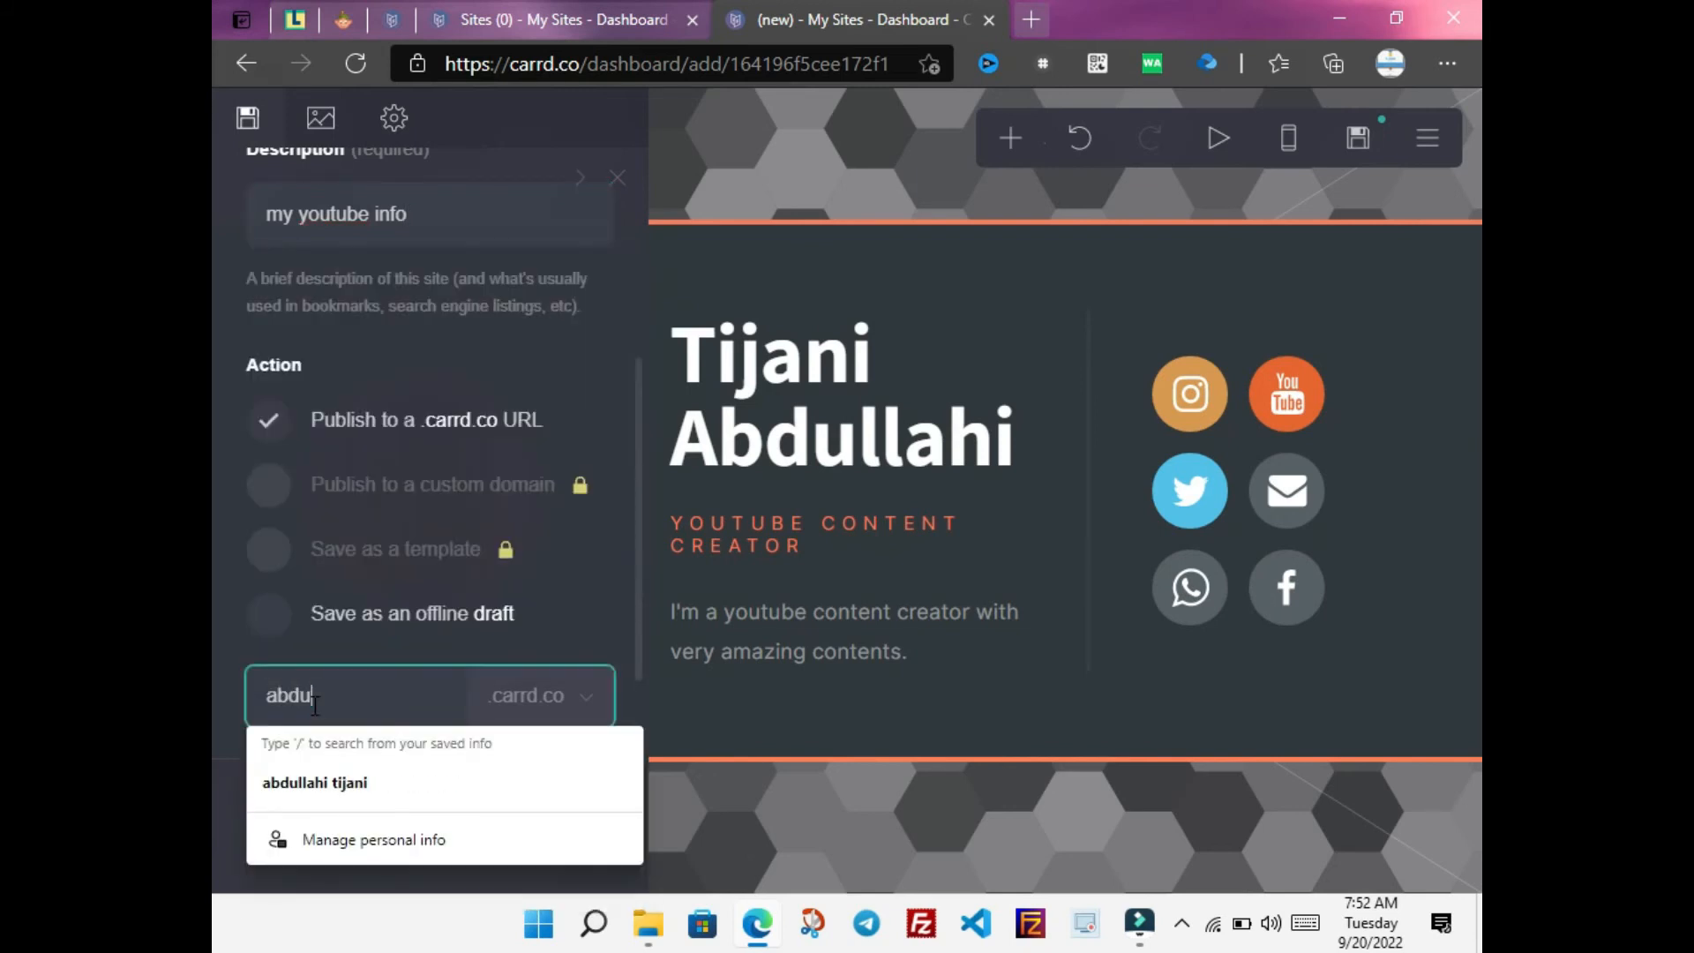
pyautogui.write('llahinetwork')
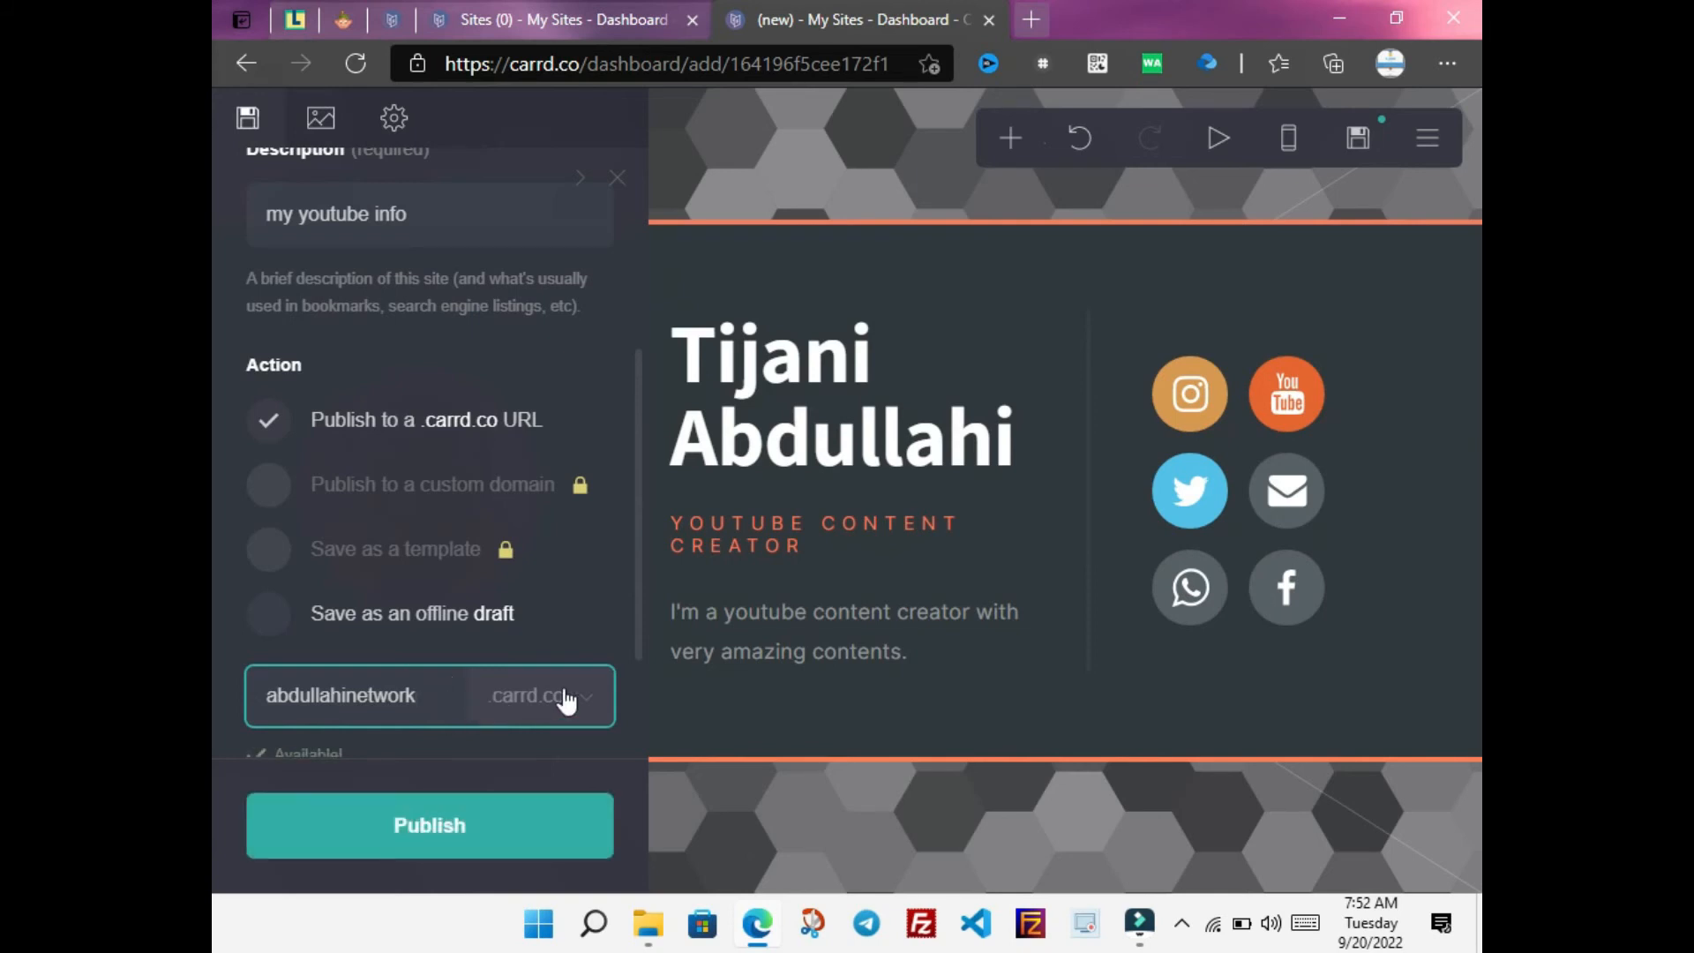
pyautogui.moveTo(639, 648); pyautogui.dragTo(635, 732)
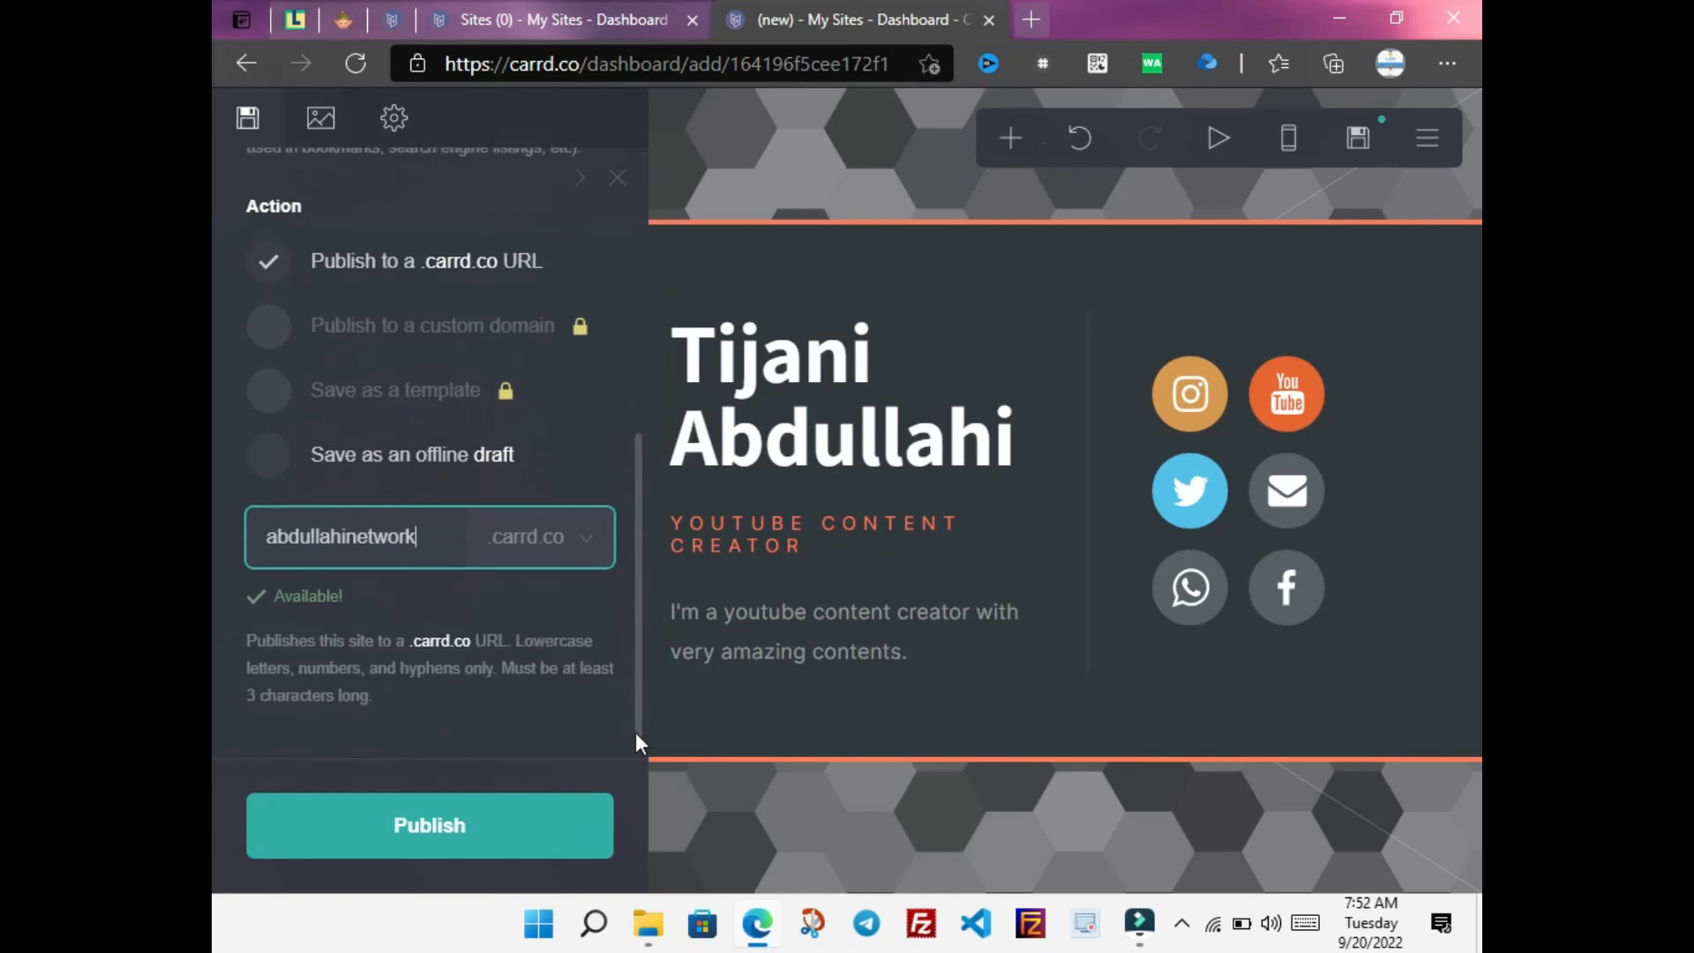
pyautogui.click(382, 849)
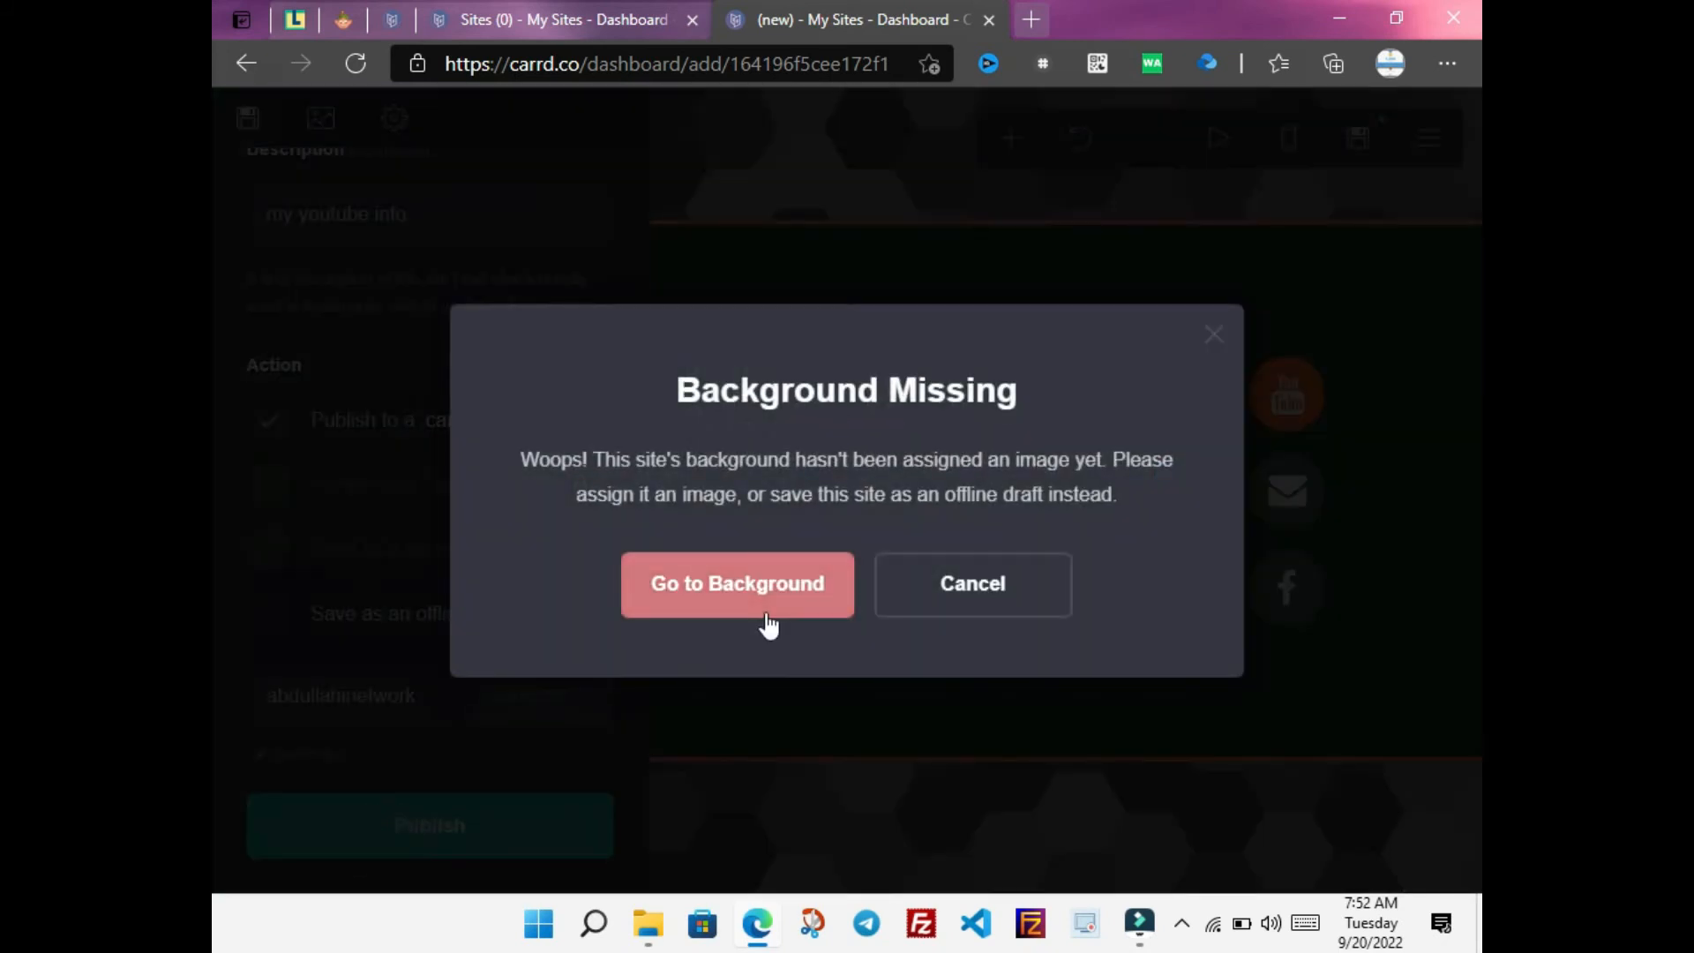
# Dismiss the missing-background warning, go to the Background settings, close them, and reopen them
pyautogui.click(885, 614)
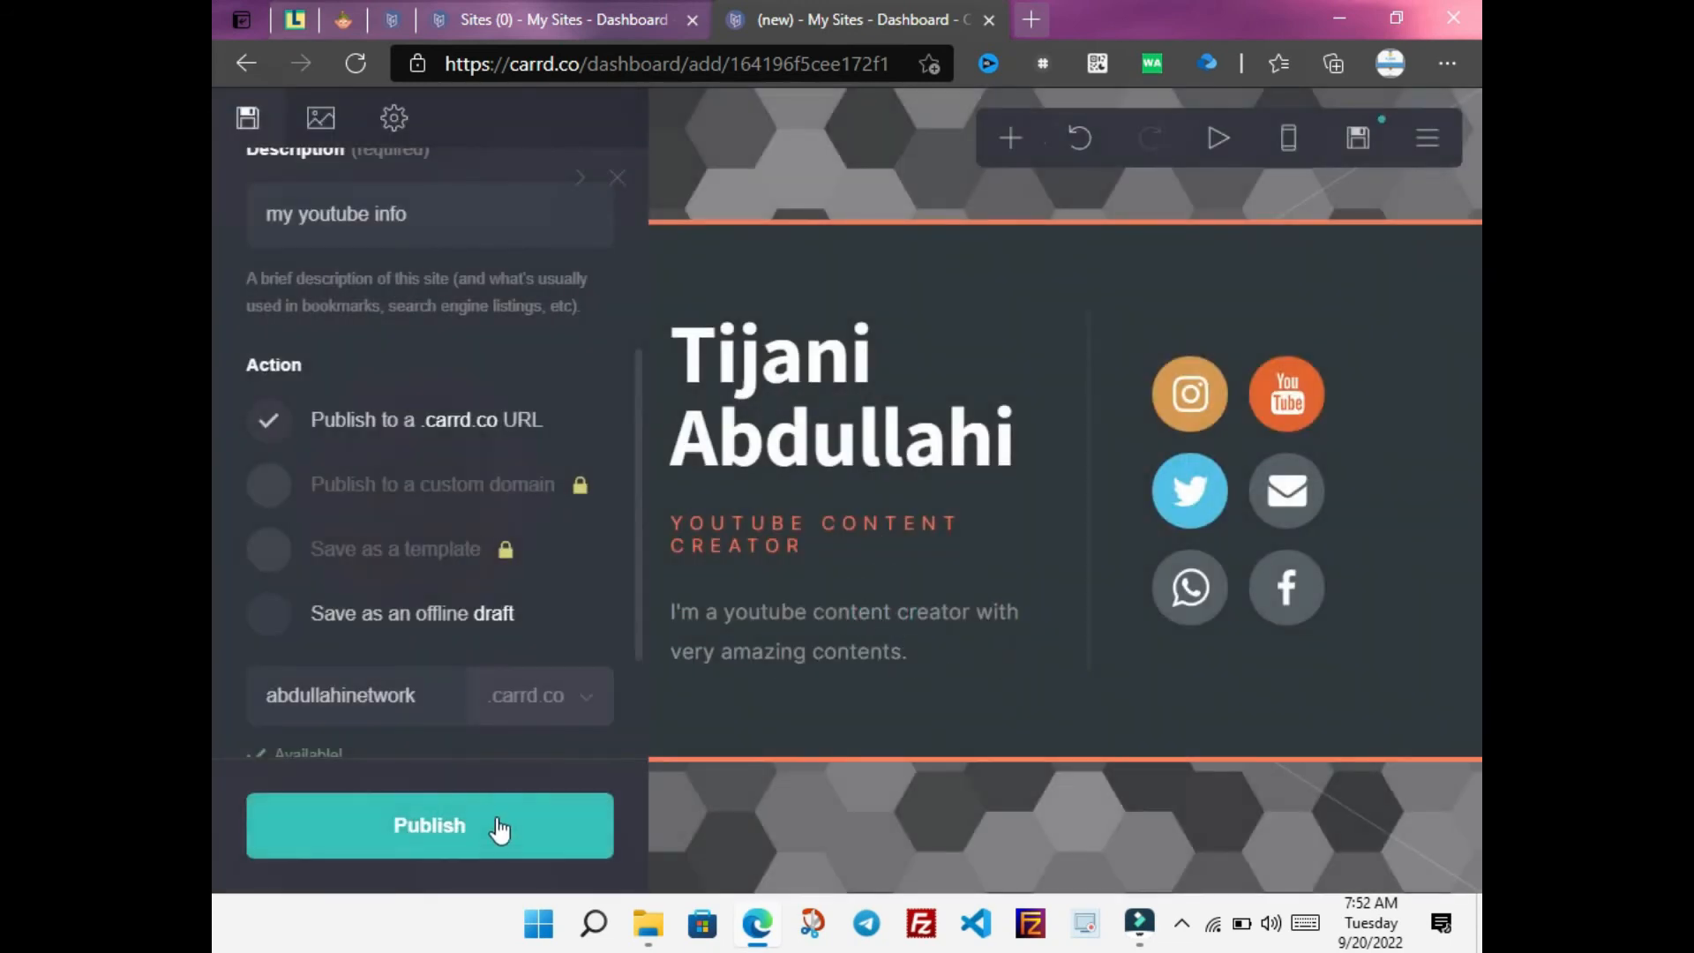
pyautogui.click(494, 827)
pyautogui.click(744, 600)
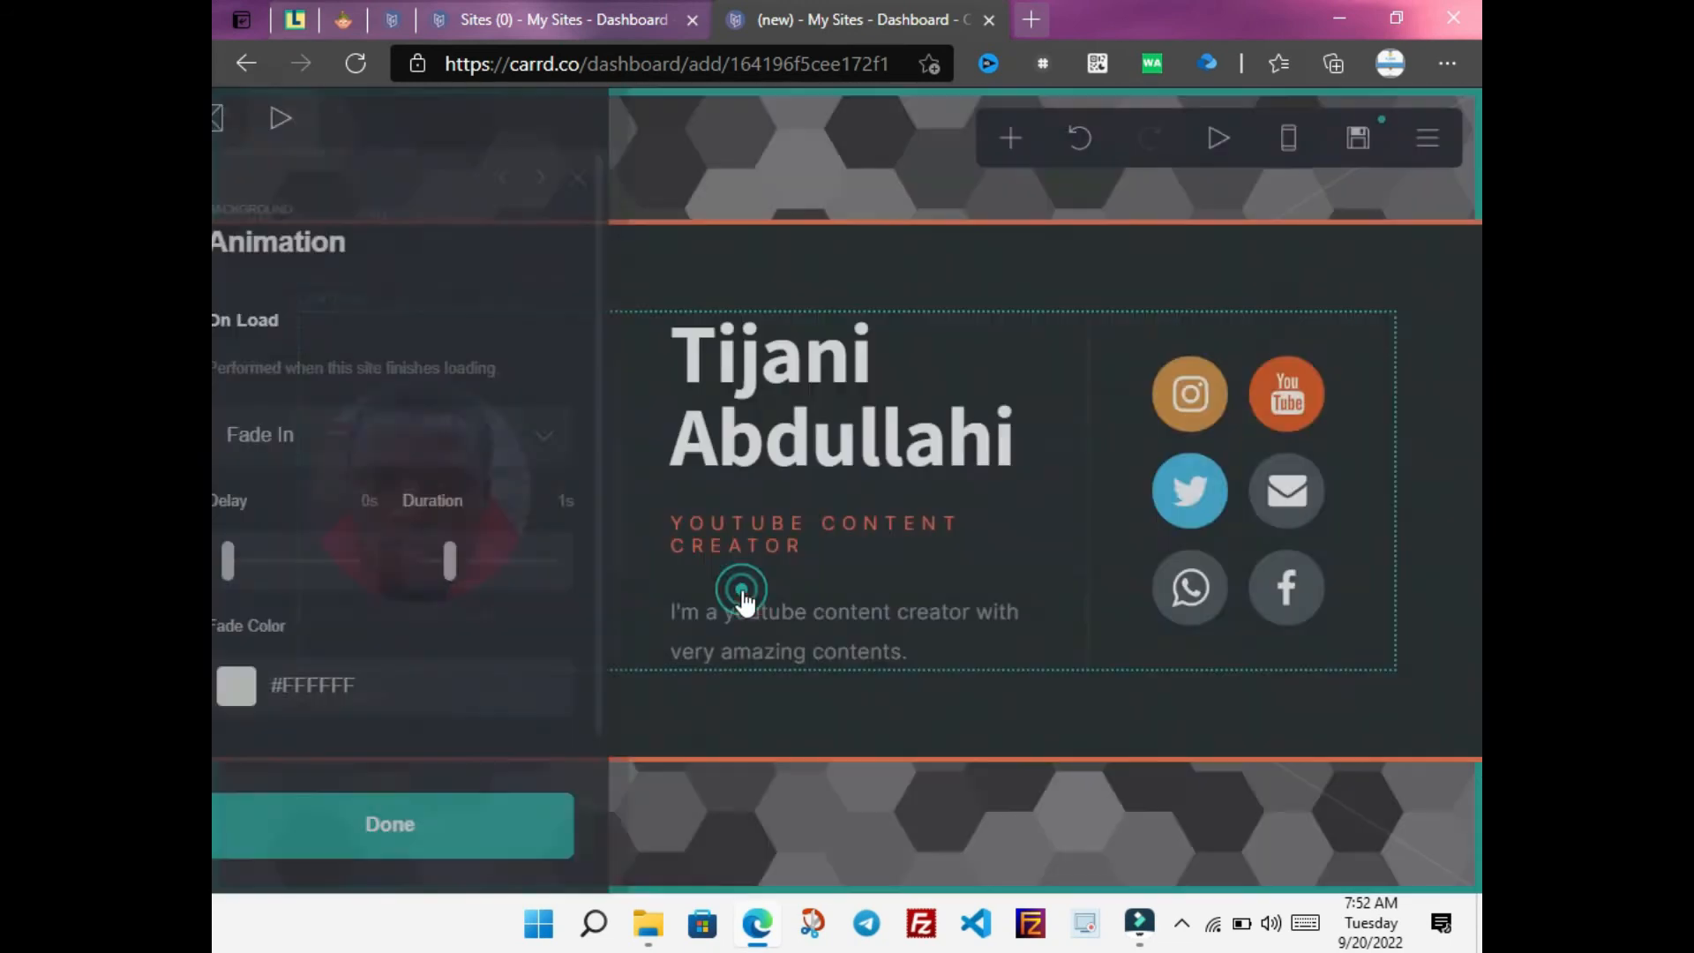
pyautogui.moveTo(638, 348); pyautogui.dragTo(633, 268)
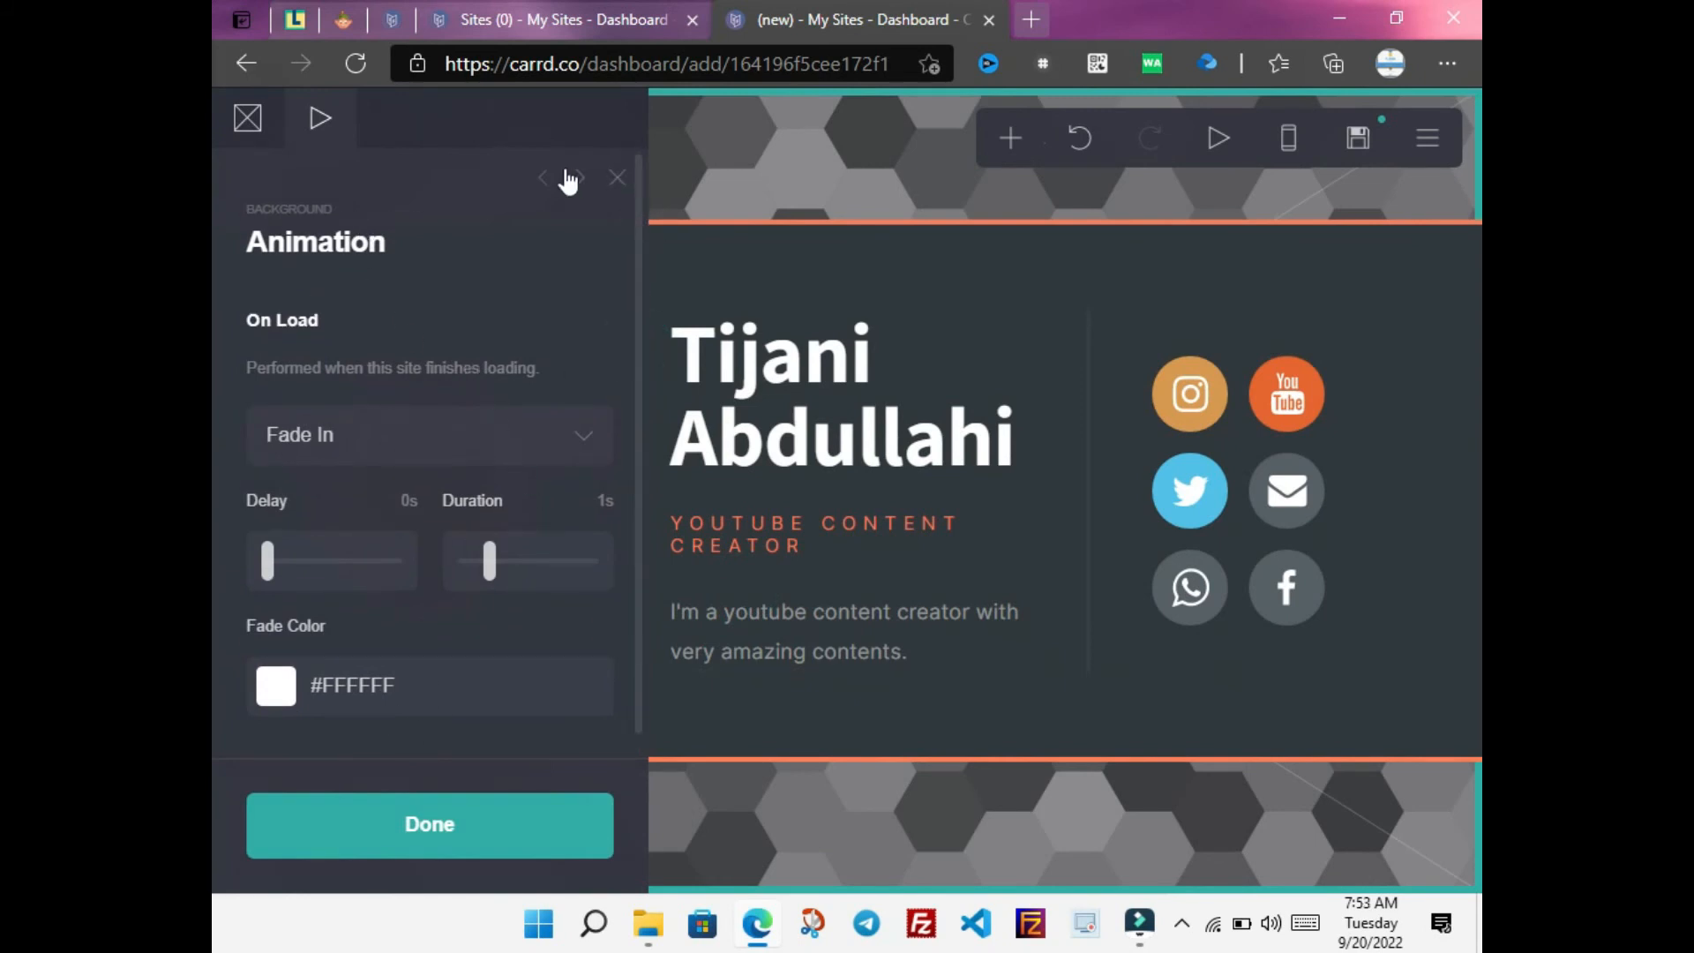
pyautogui.click(540, 184)
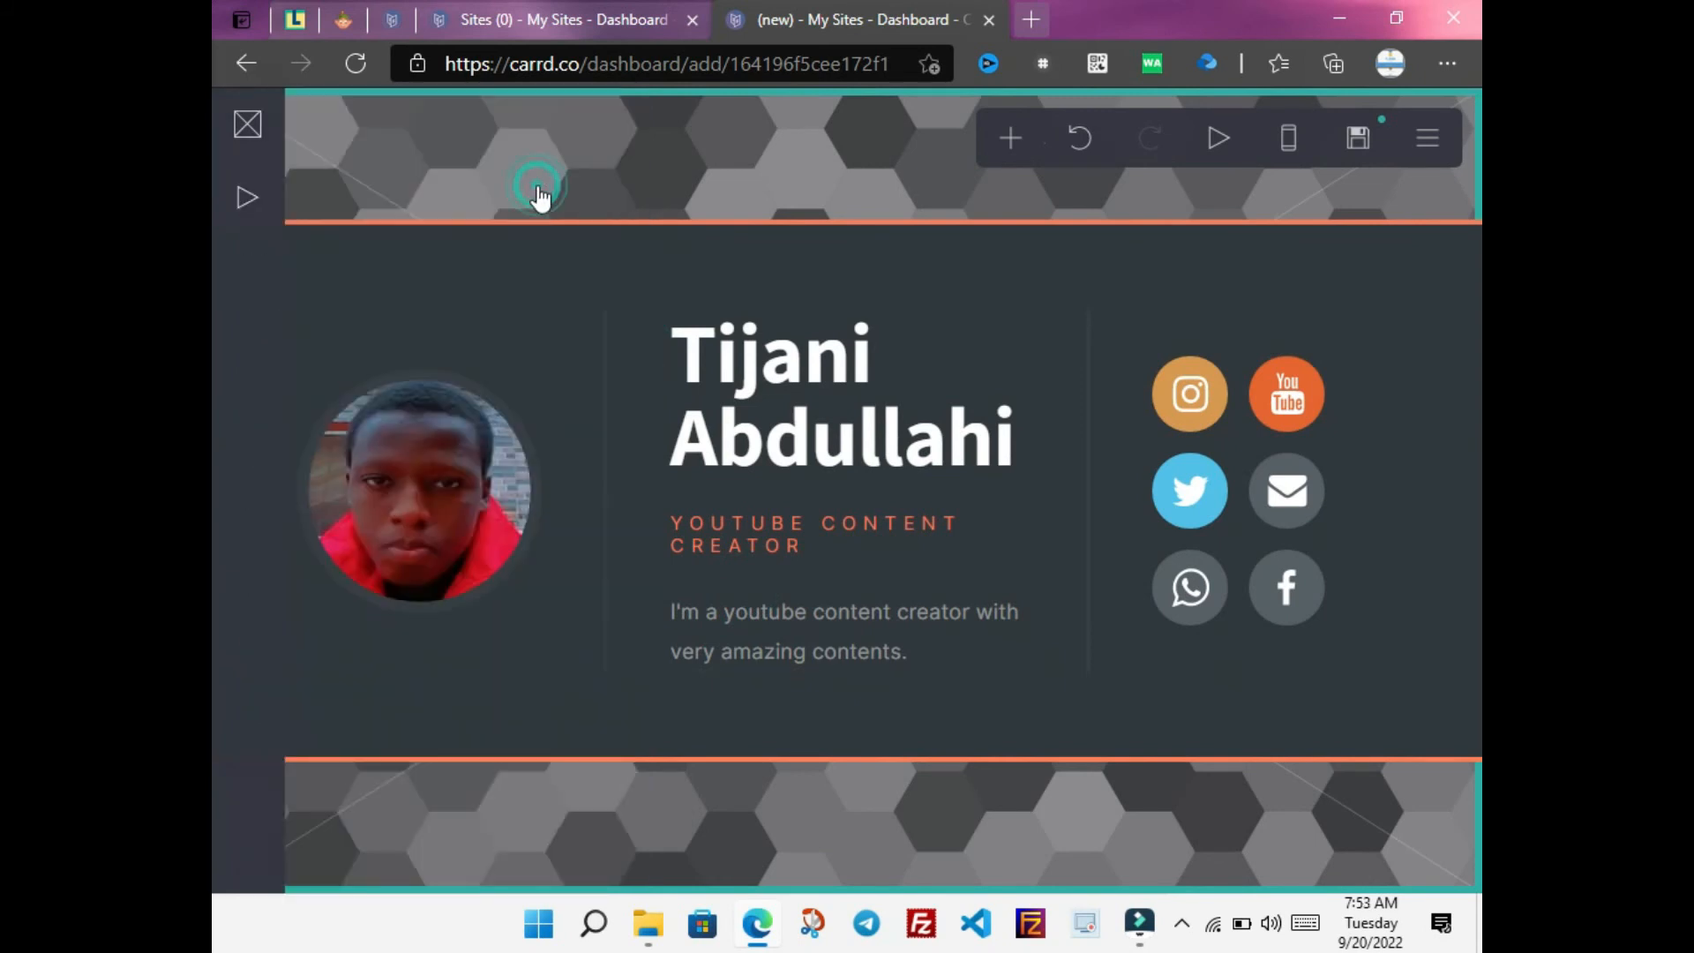
pyautogui.click(249, 195)
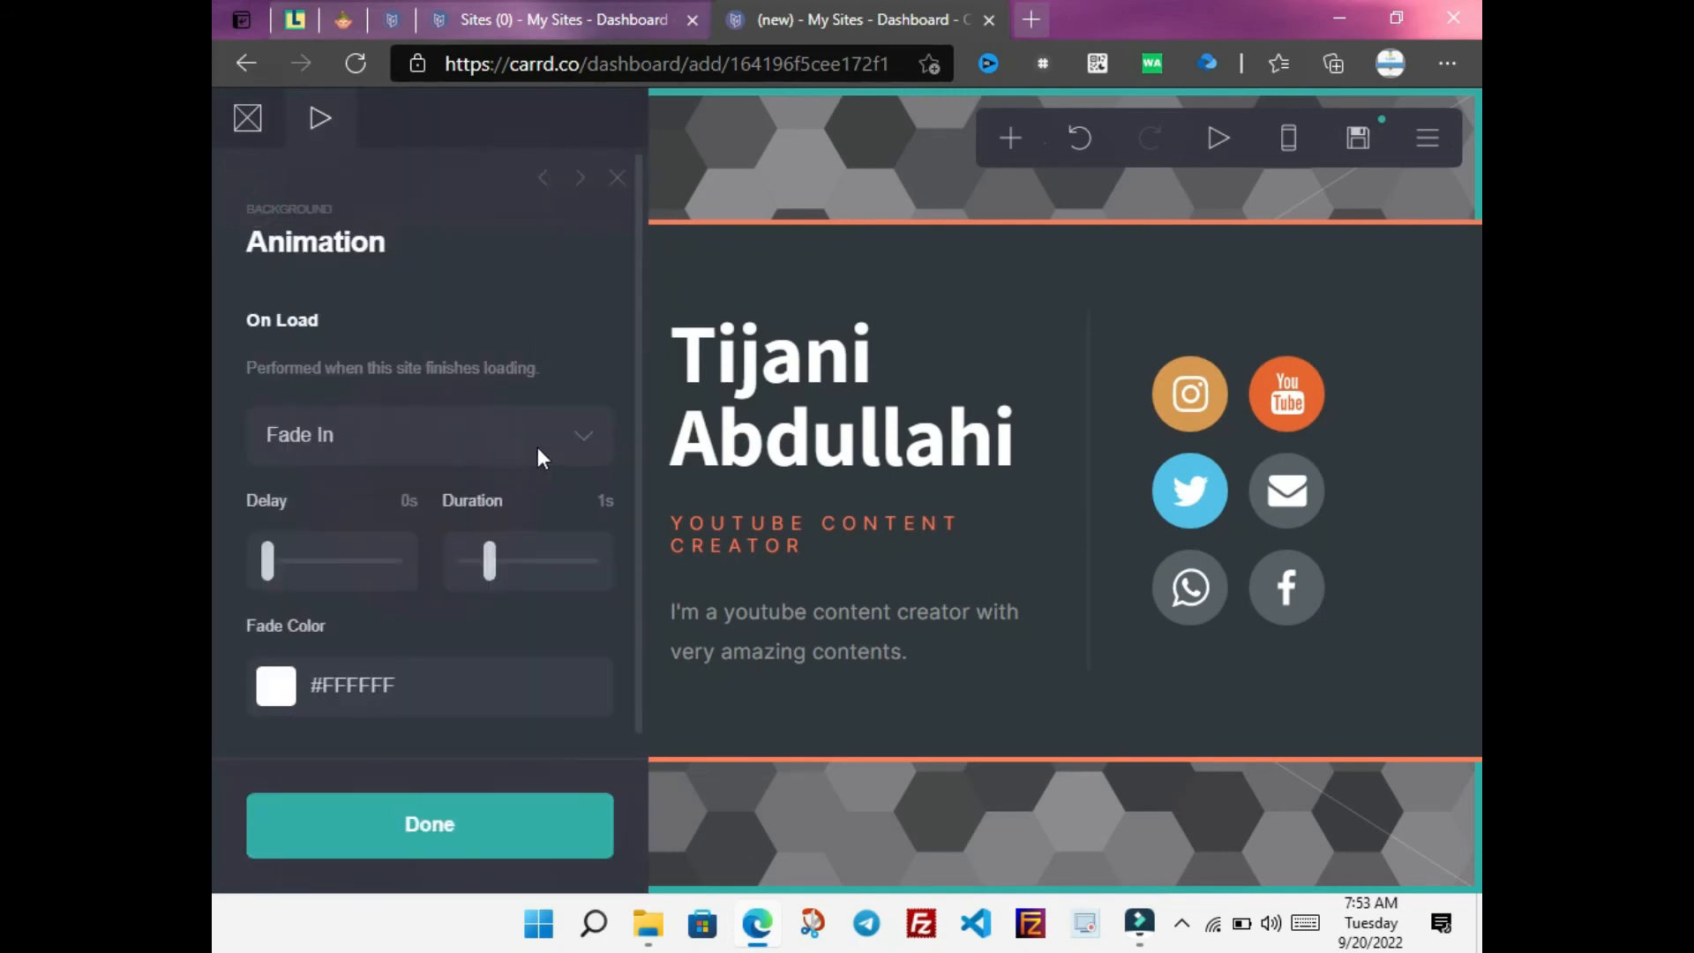
# Start a new screen recording in Wondershare Filmora
pyautogui.click(1139, 924)
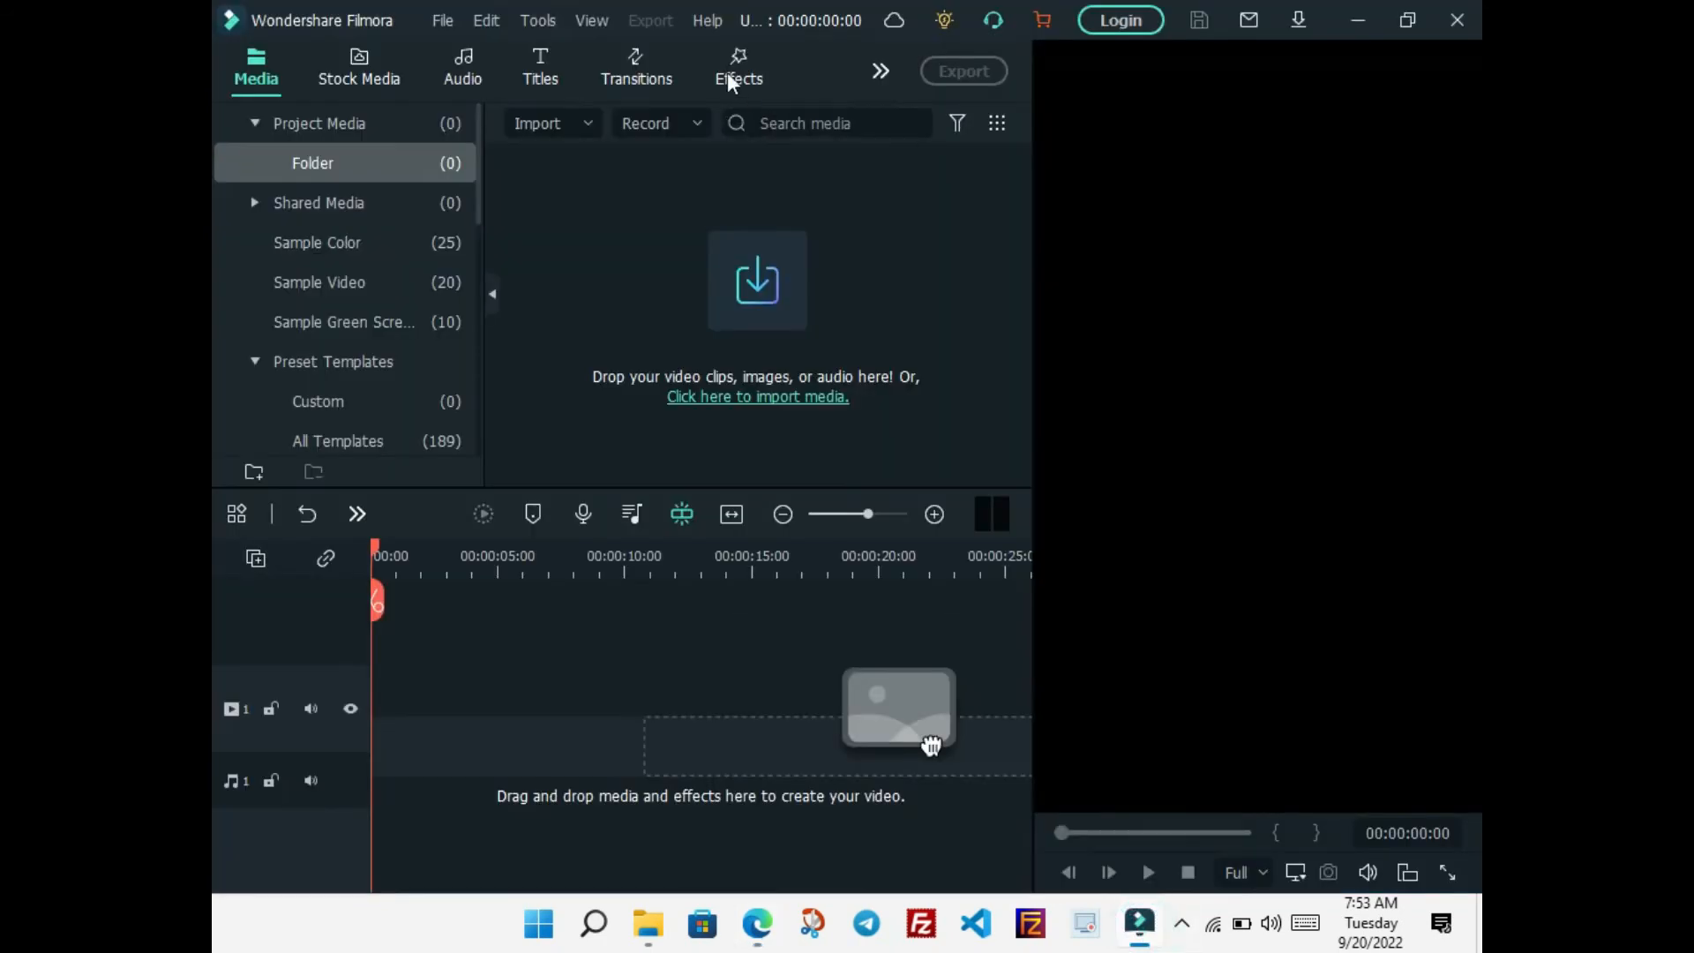
pyautogui.click(656, 117)
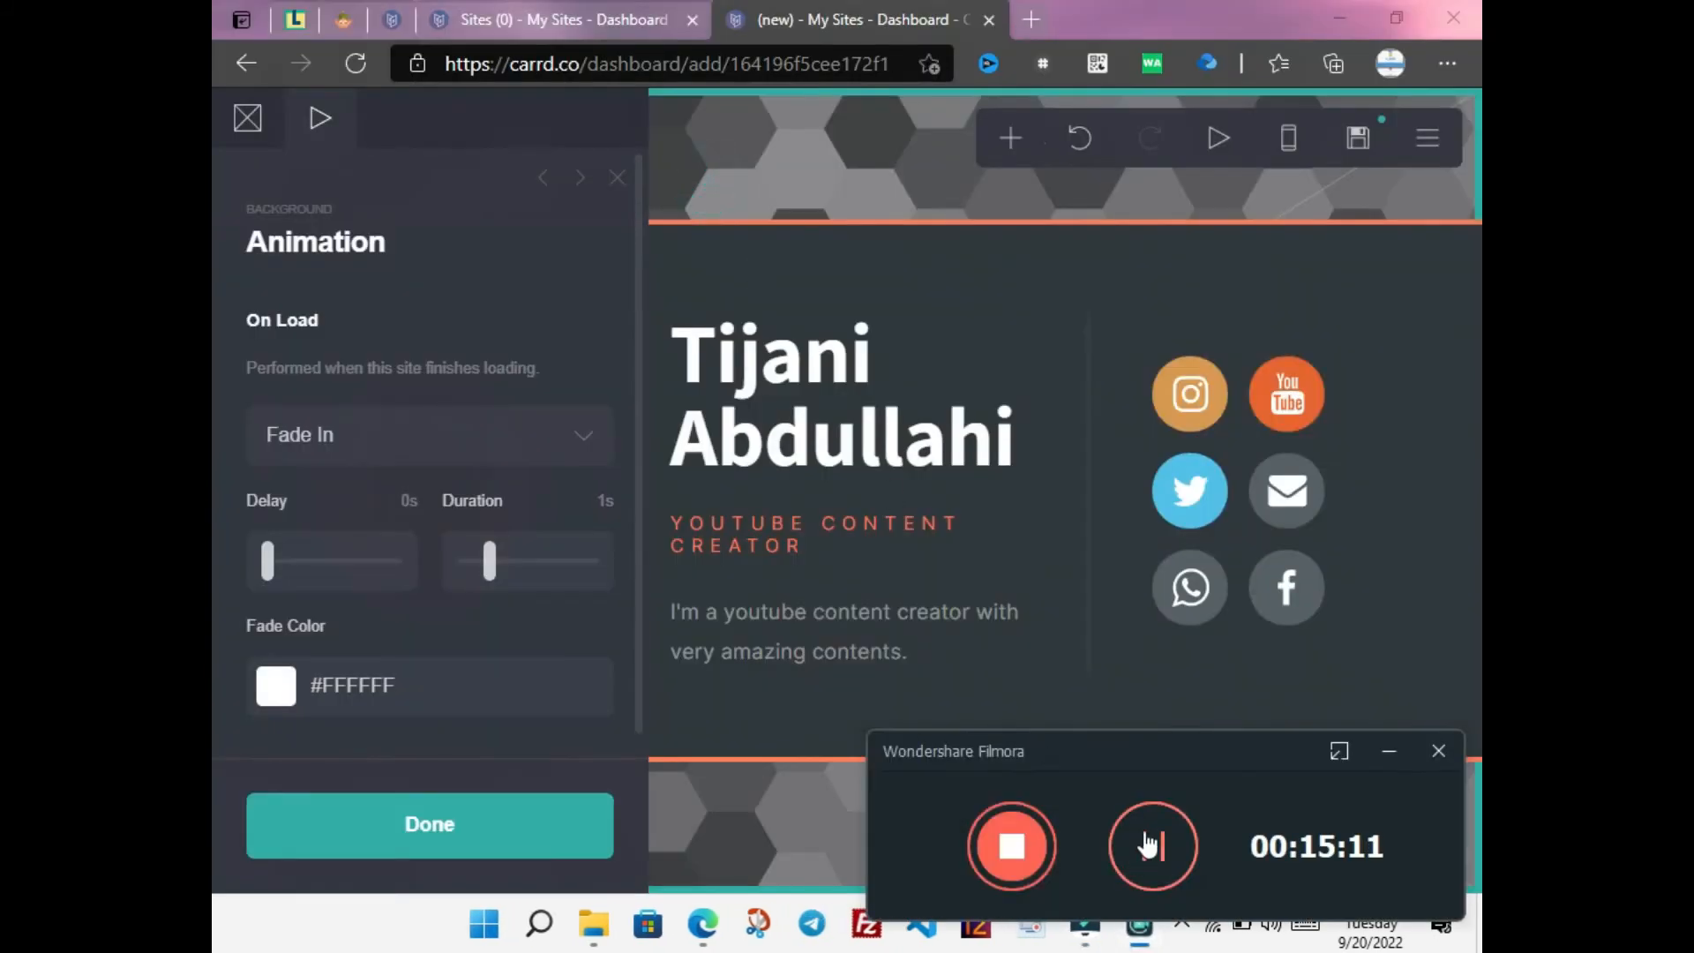
pyautogui.click(1146, 839)
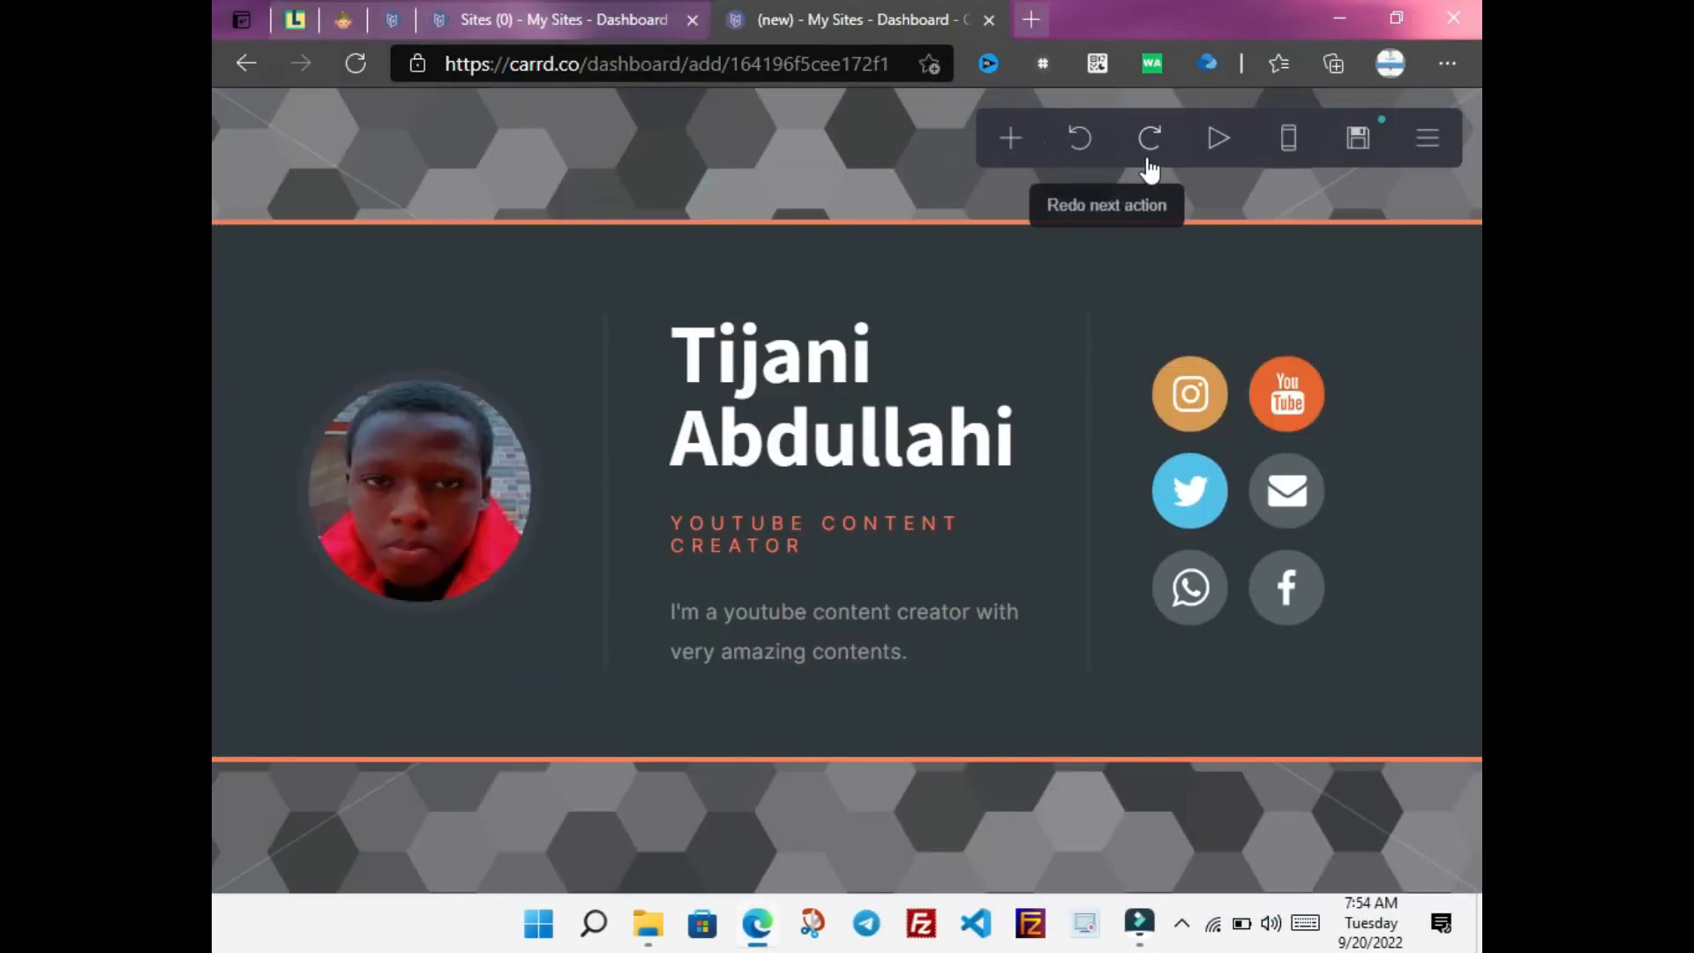
# Make the hexagon pattern a semi-transparent red, #F547478C, and close the background settings
pyautogui.click(755, 168)
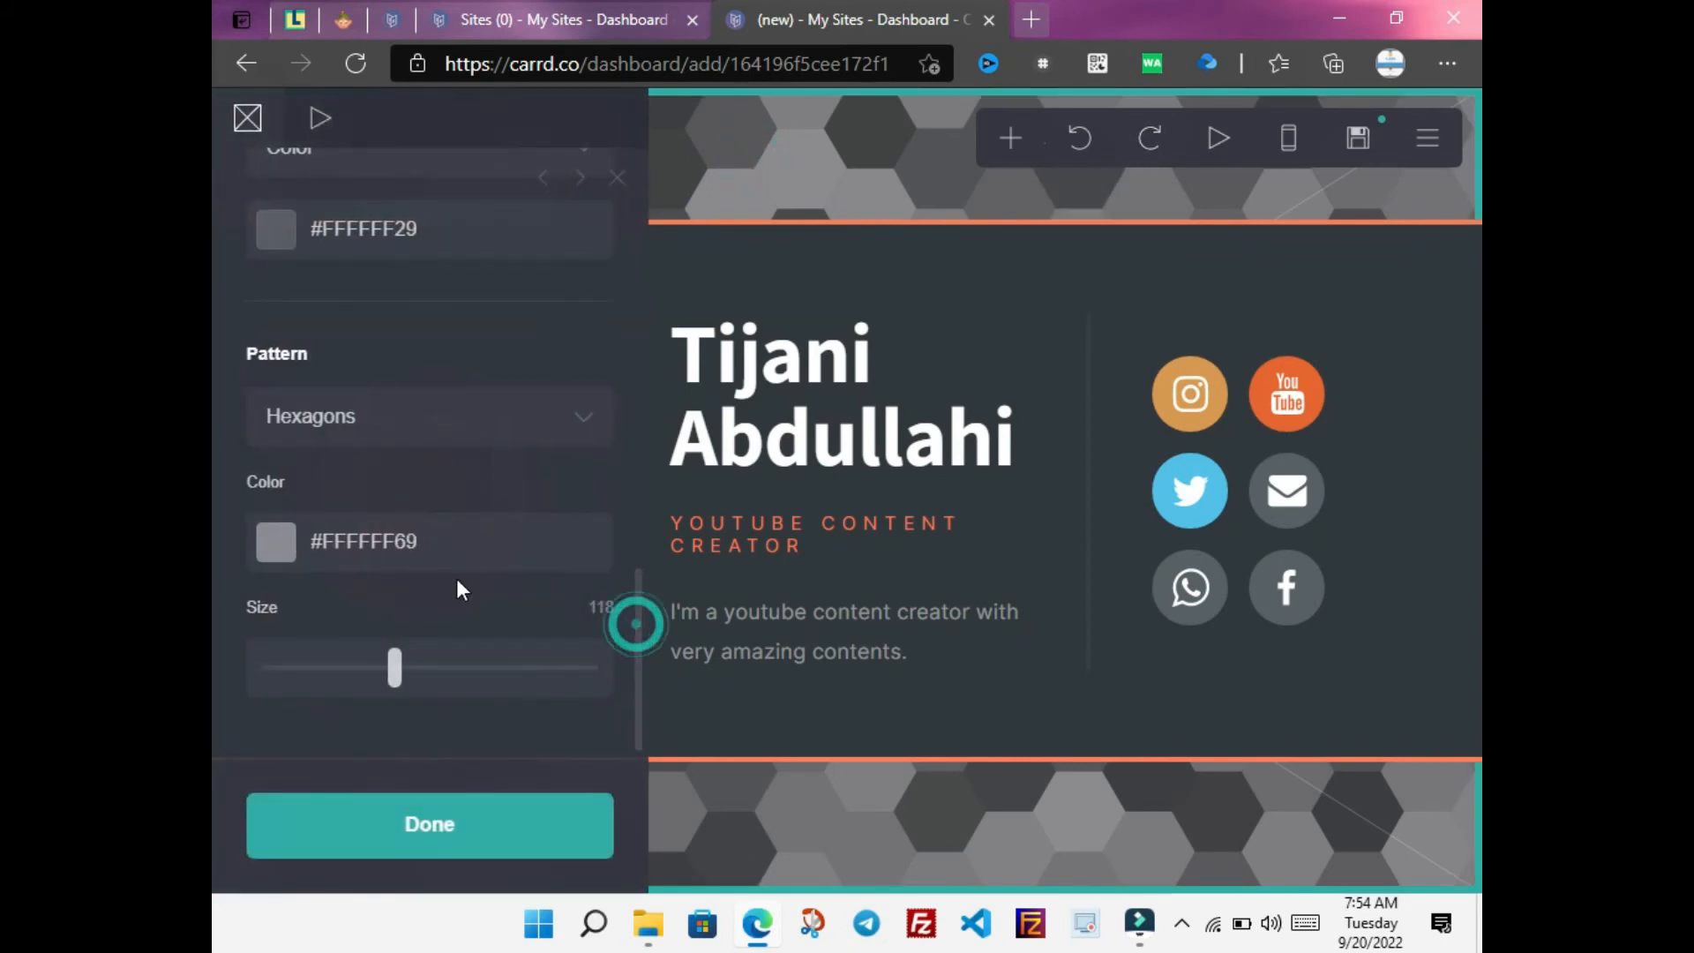
pyautogui.click(441, 540)
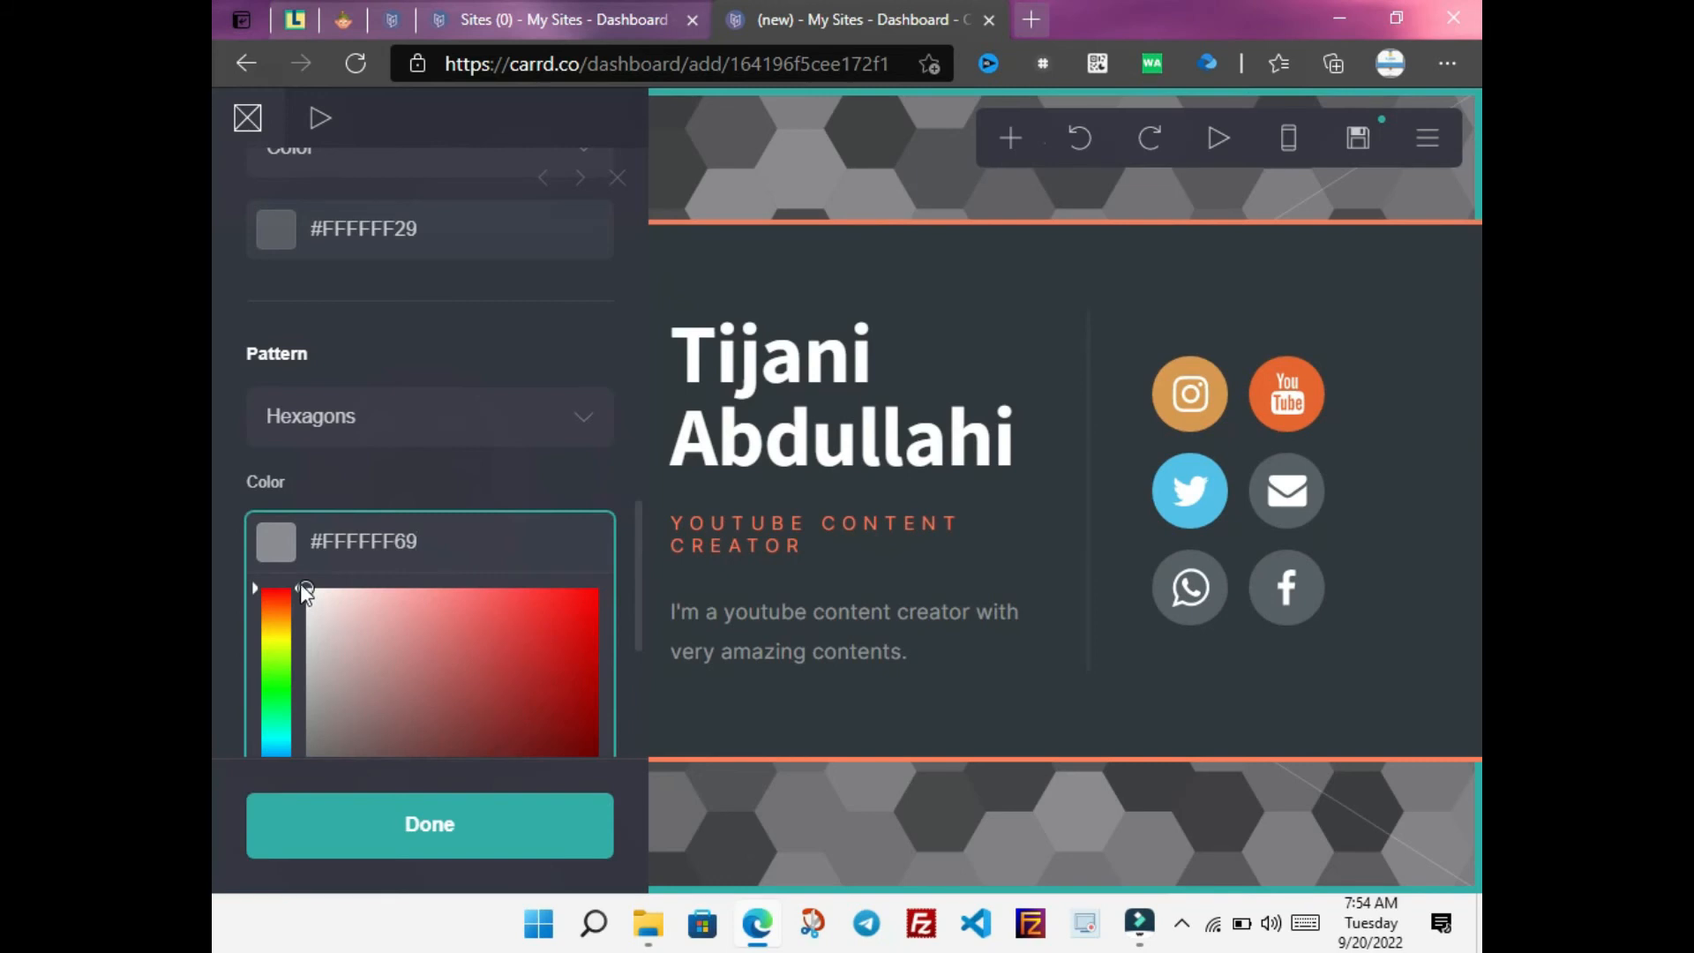
pyautogui.click(424, 597)
pyautogui.moveTo(424, 597); pyautogui.dragTo(488, 602)
pyautogui.click(610, 210)
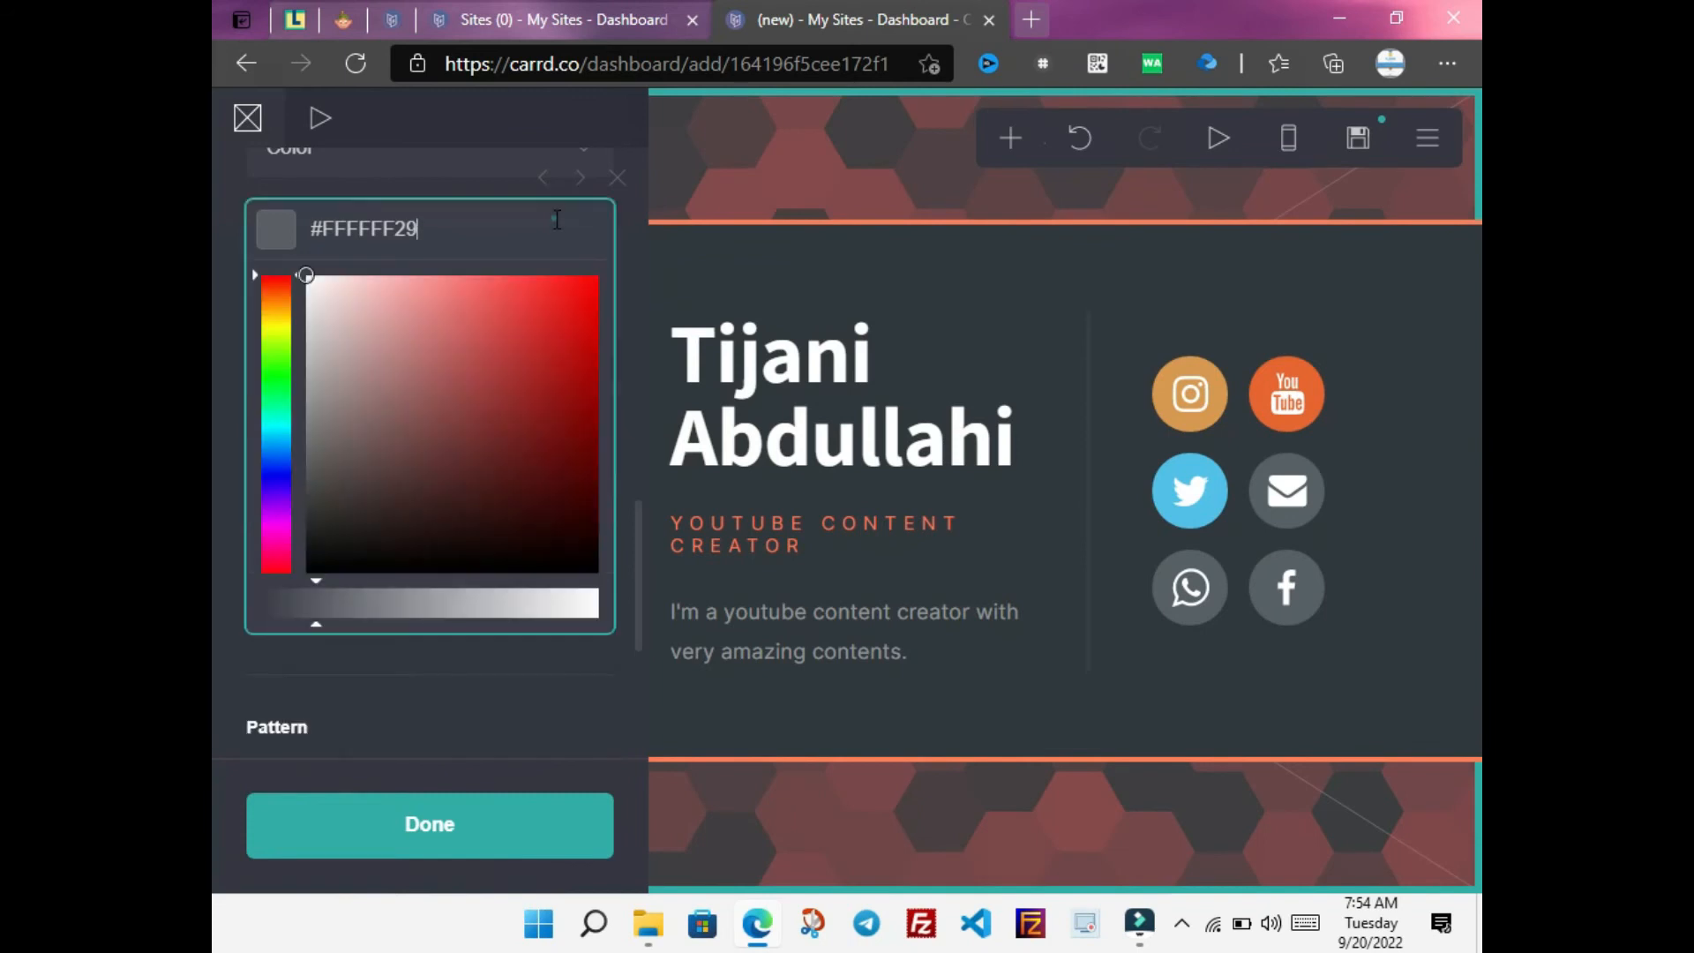
pyautogui.moveTo(317, 588); pyautogui.dragTo(447, 600)
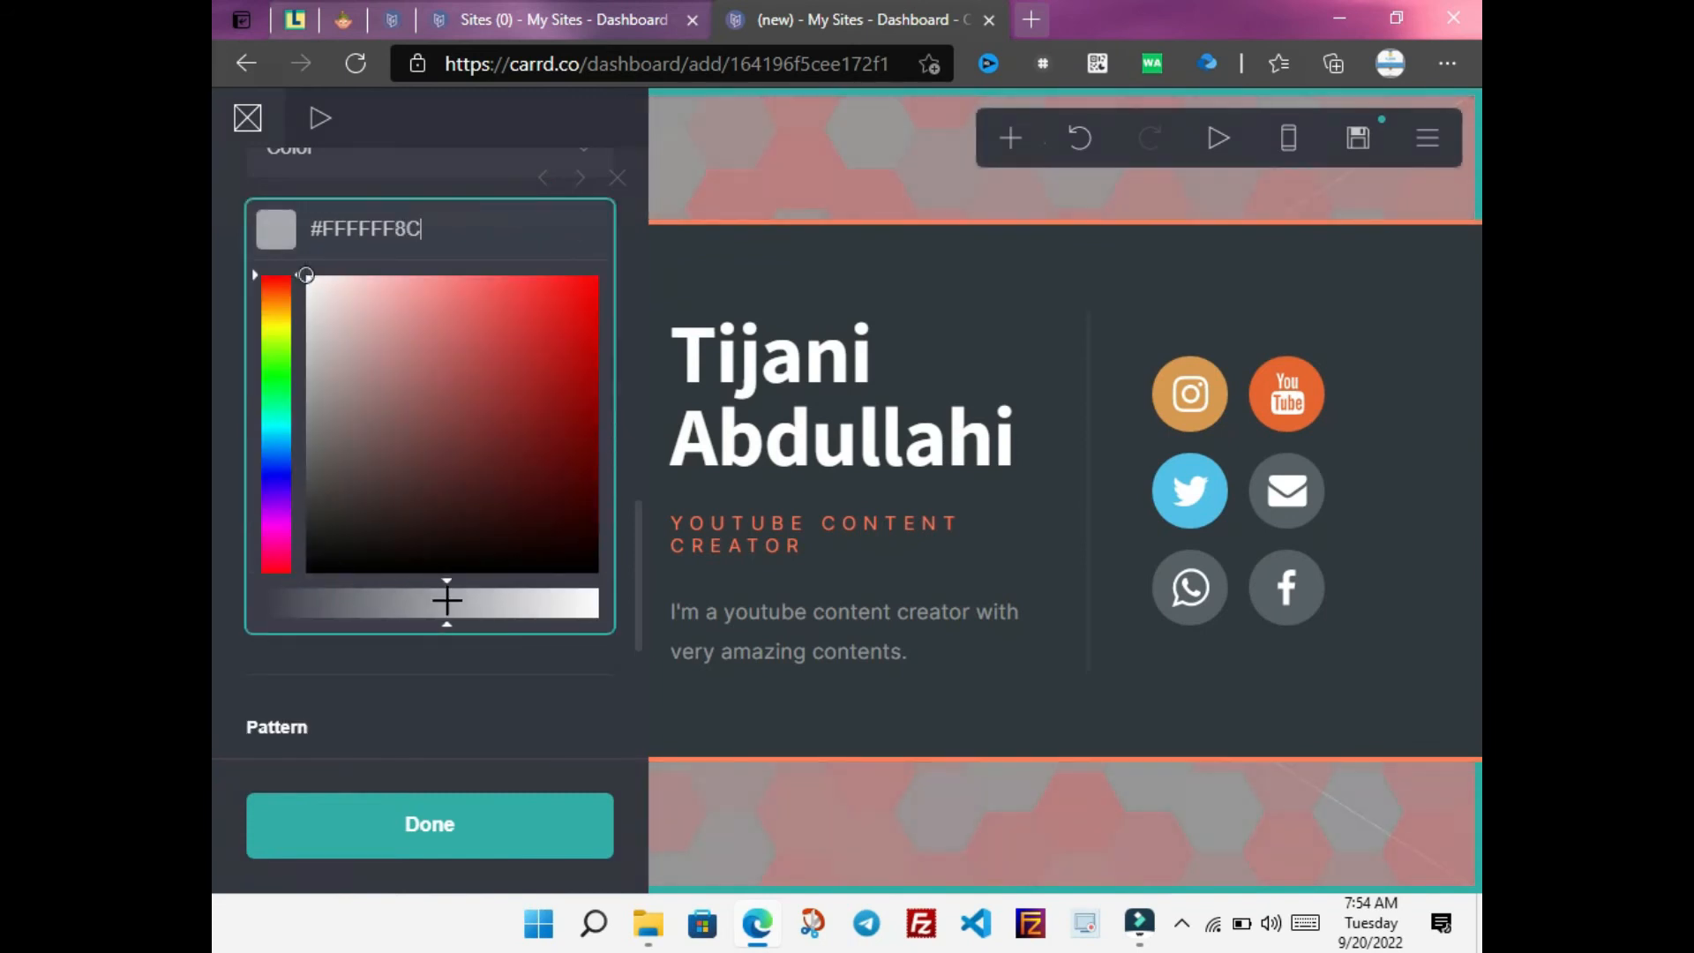
pyautogui.moveTo(307, 277); pyautogui.dragTo(514, 286)
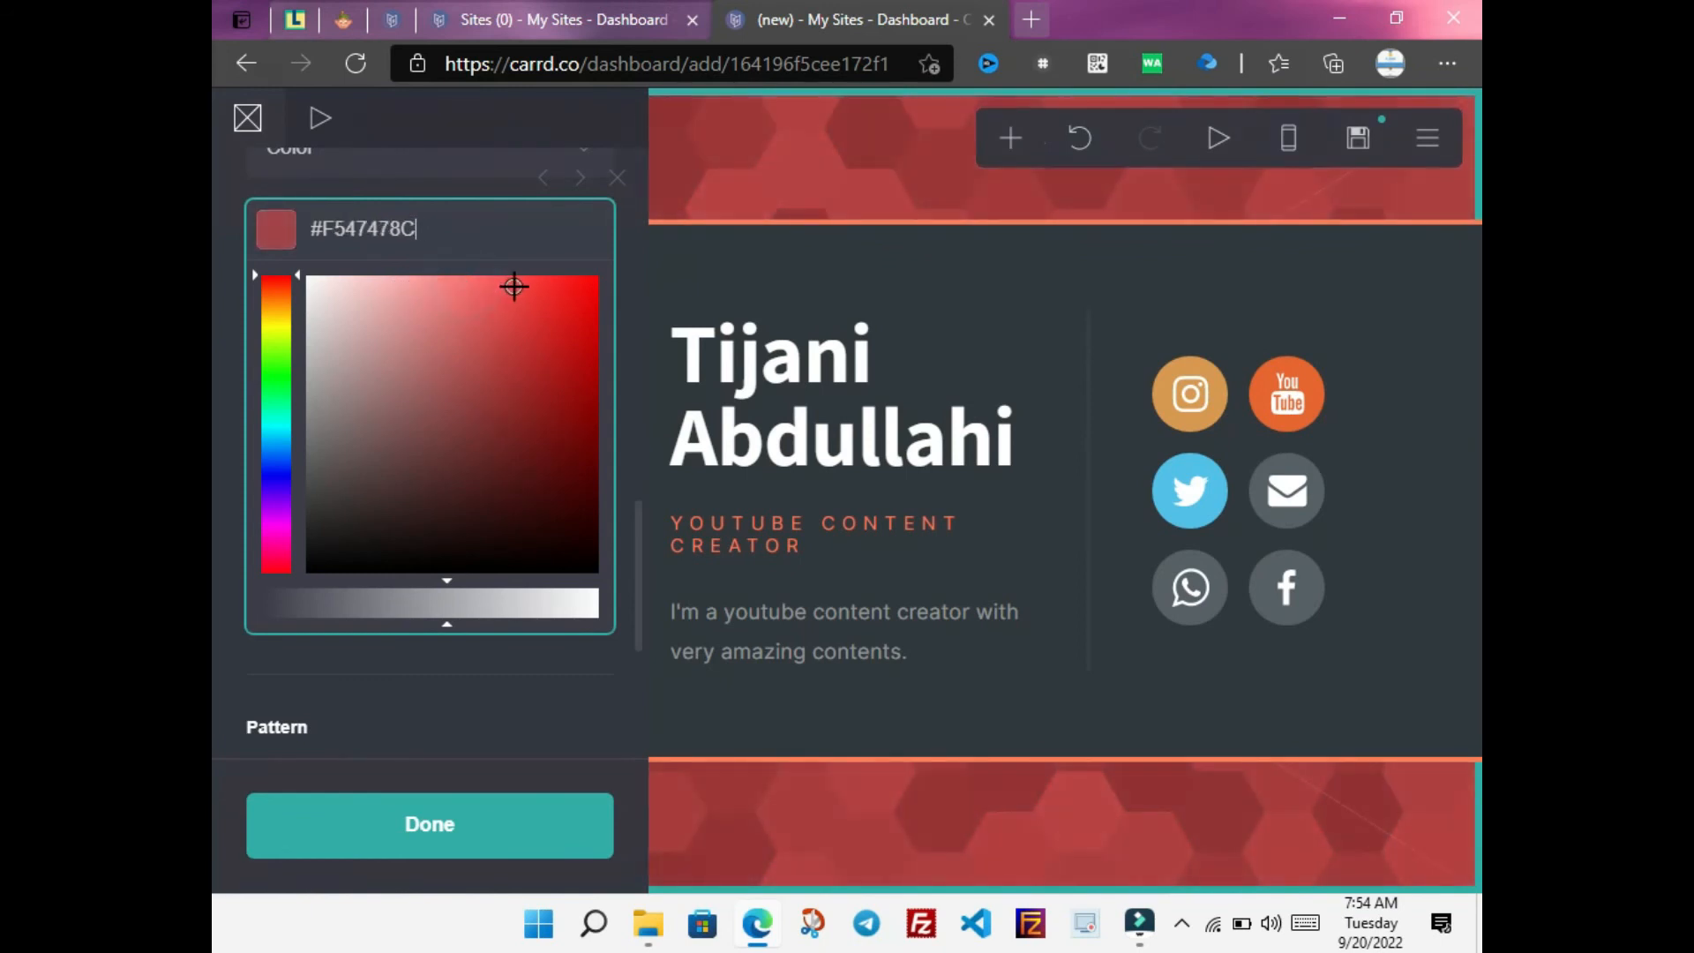
pyautogui.click(429, 824)
pyautogui.click(413, 812)
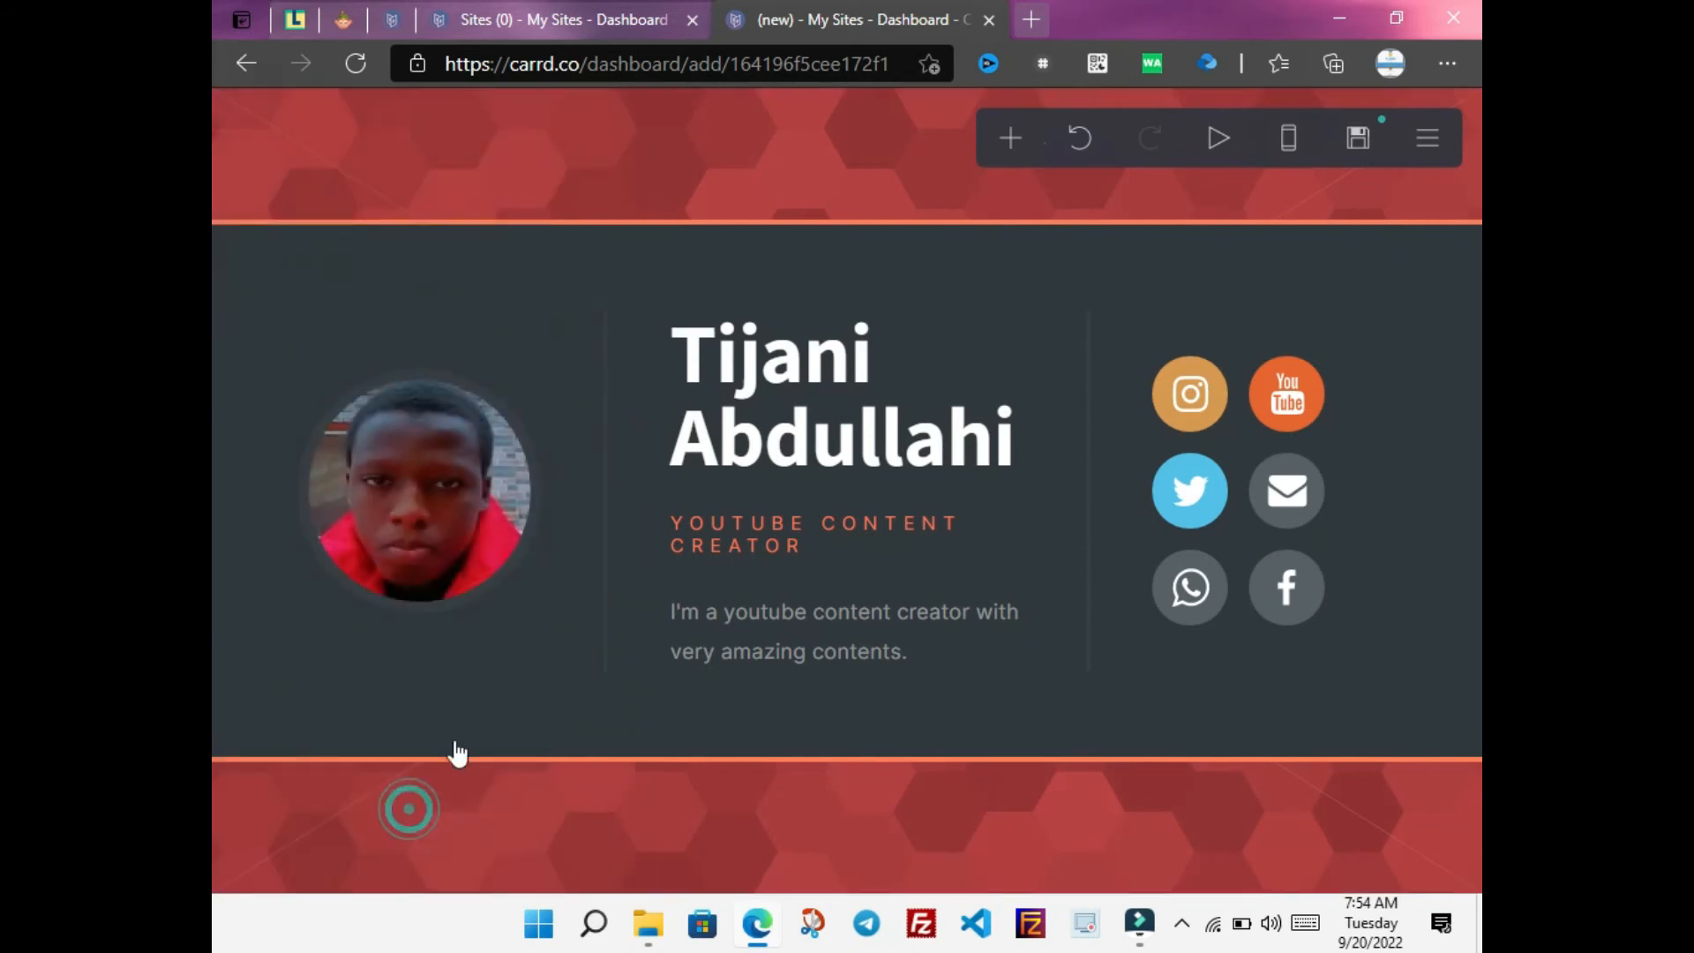
pyautogui.click(885, 415)
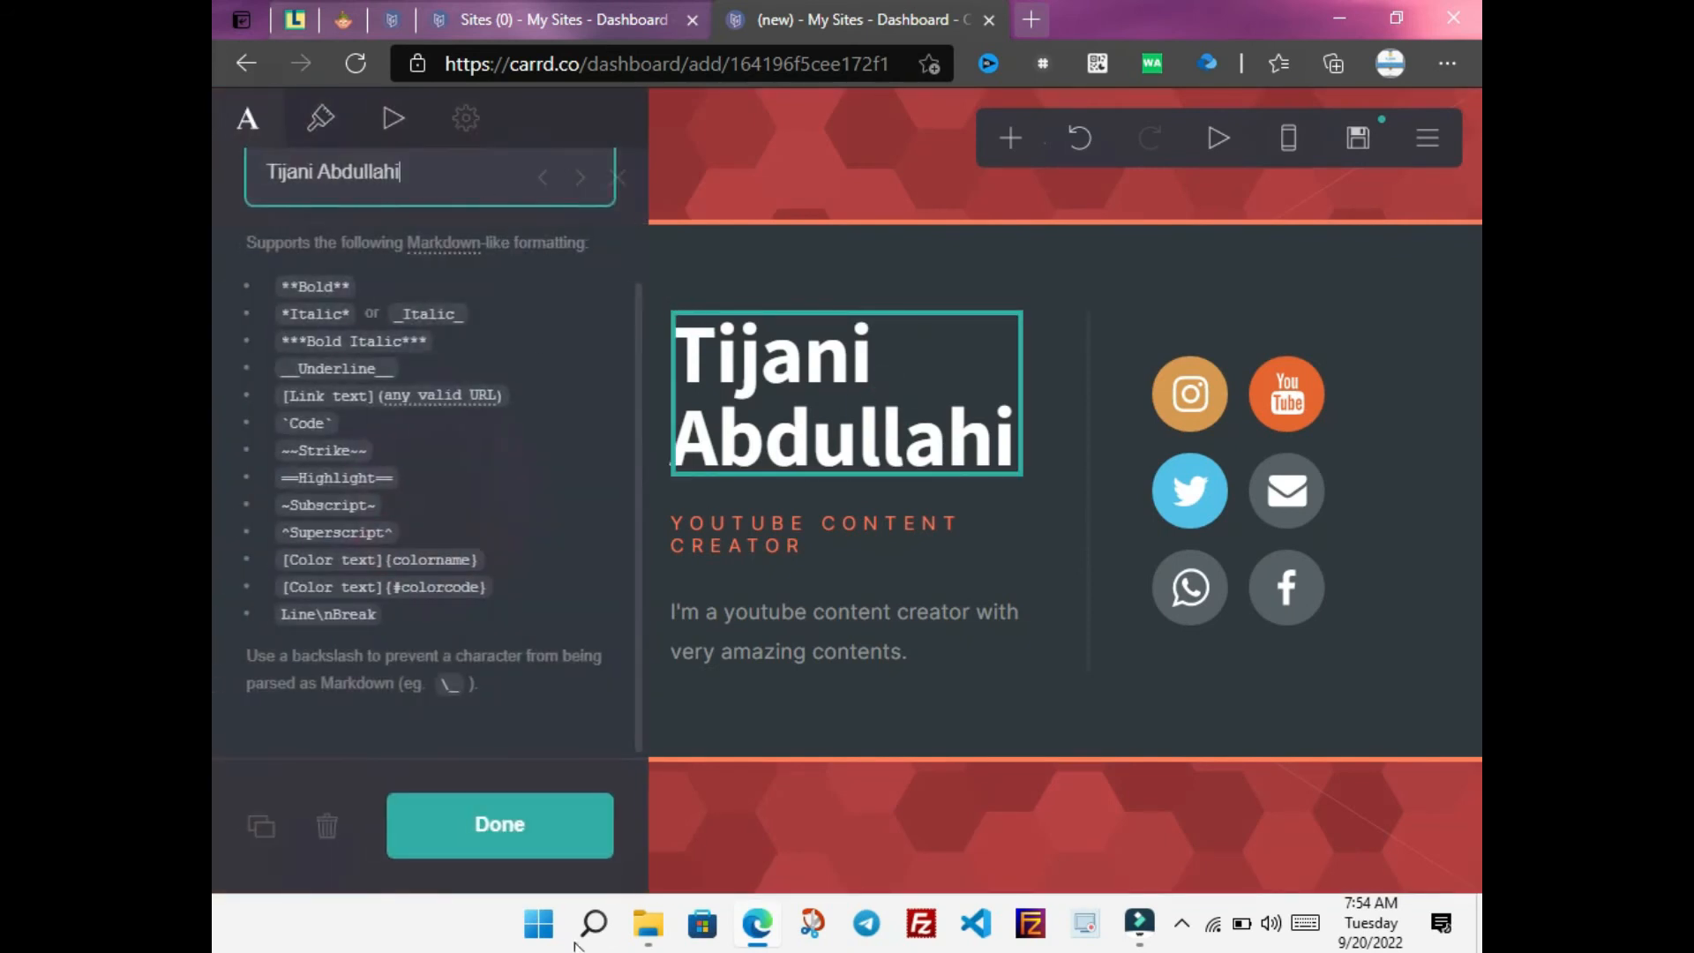
# Try publishing the site again and dismiss the Background Missing warning
pyautogui.click(540, 814)
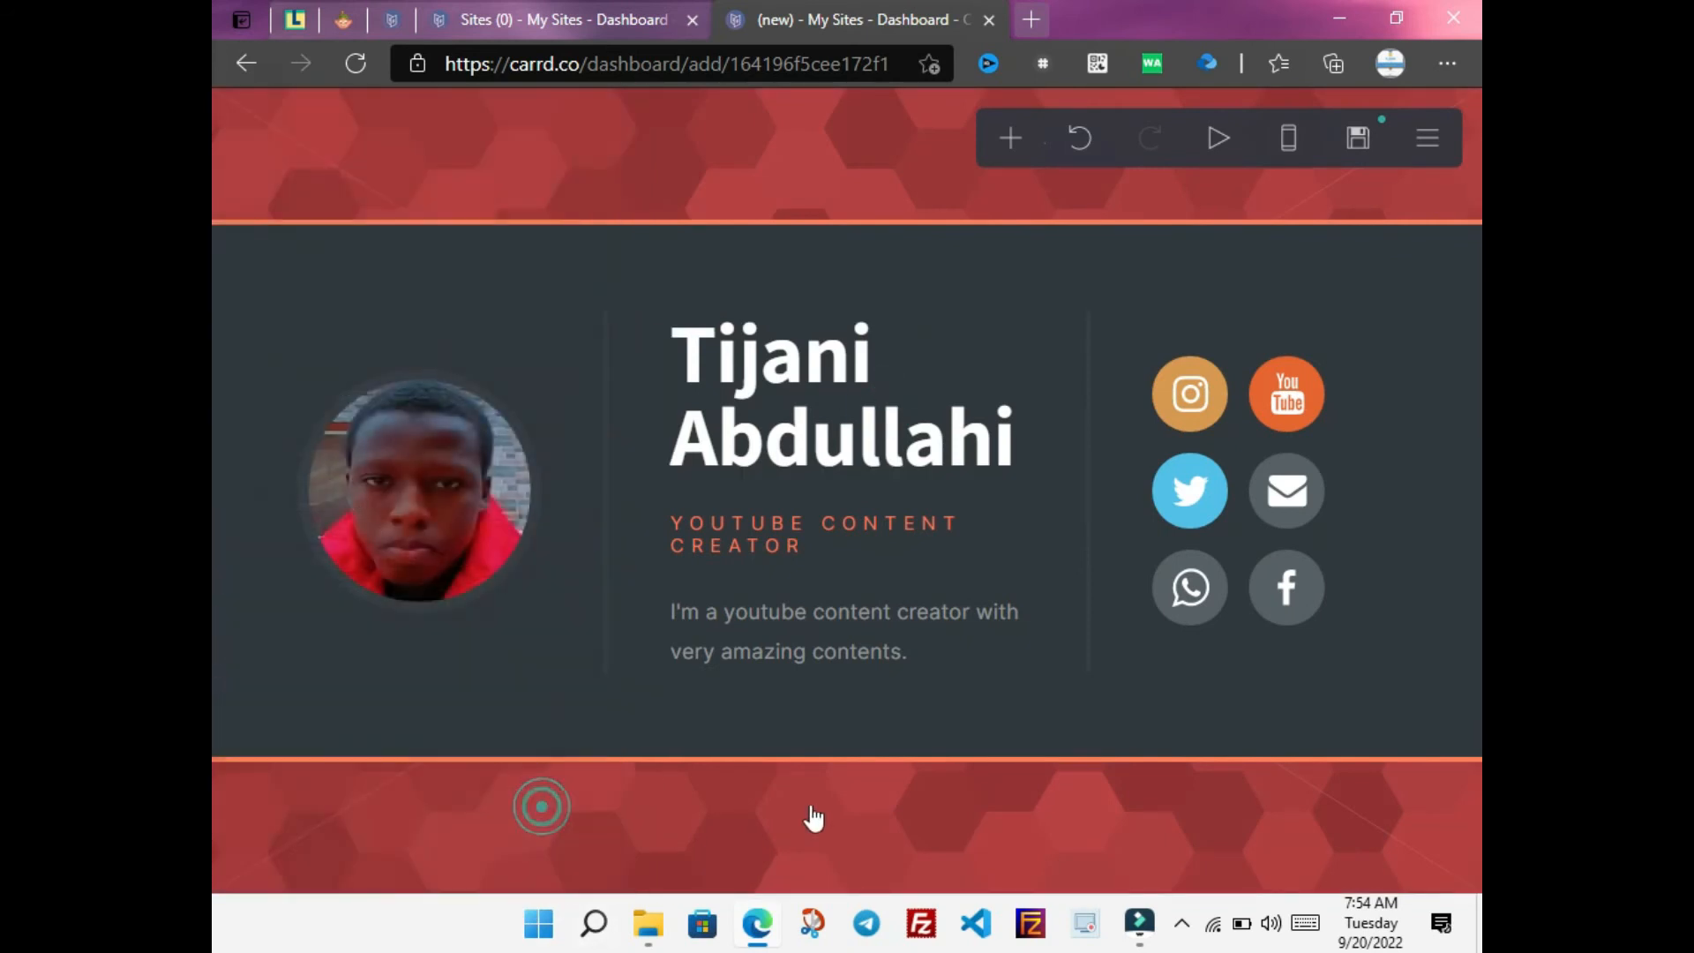
pyautogui.click(1359, 140)
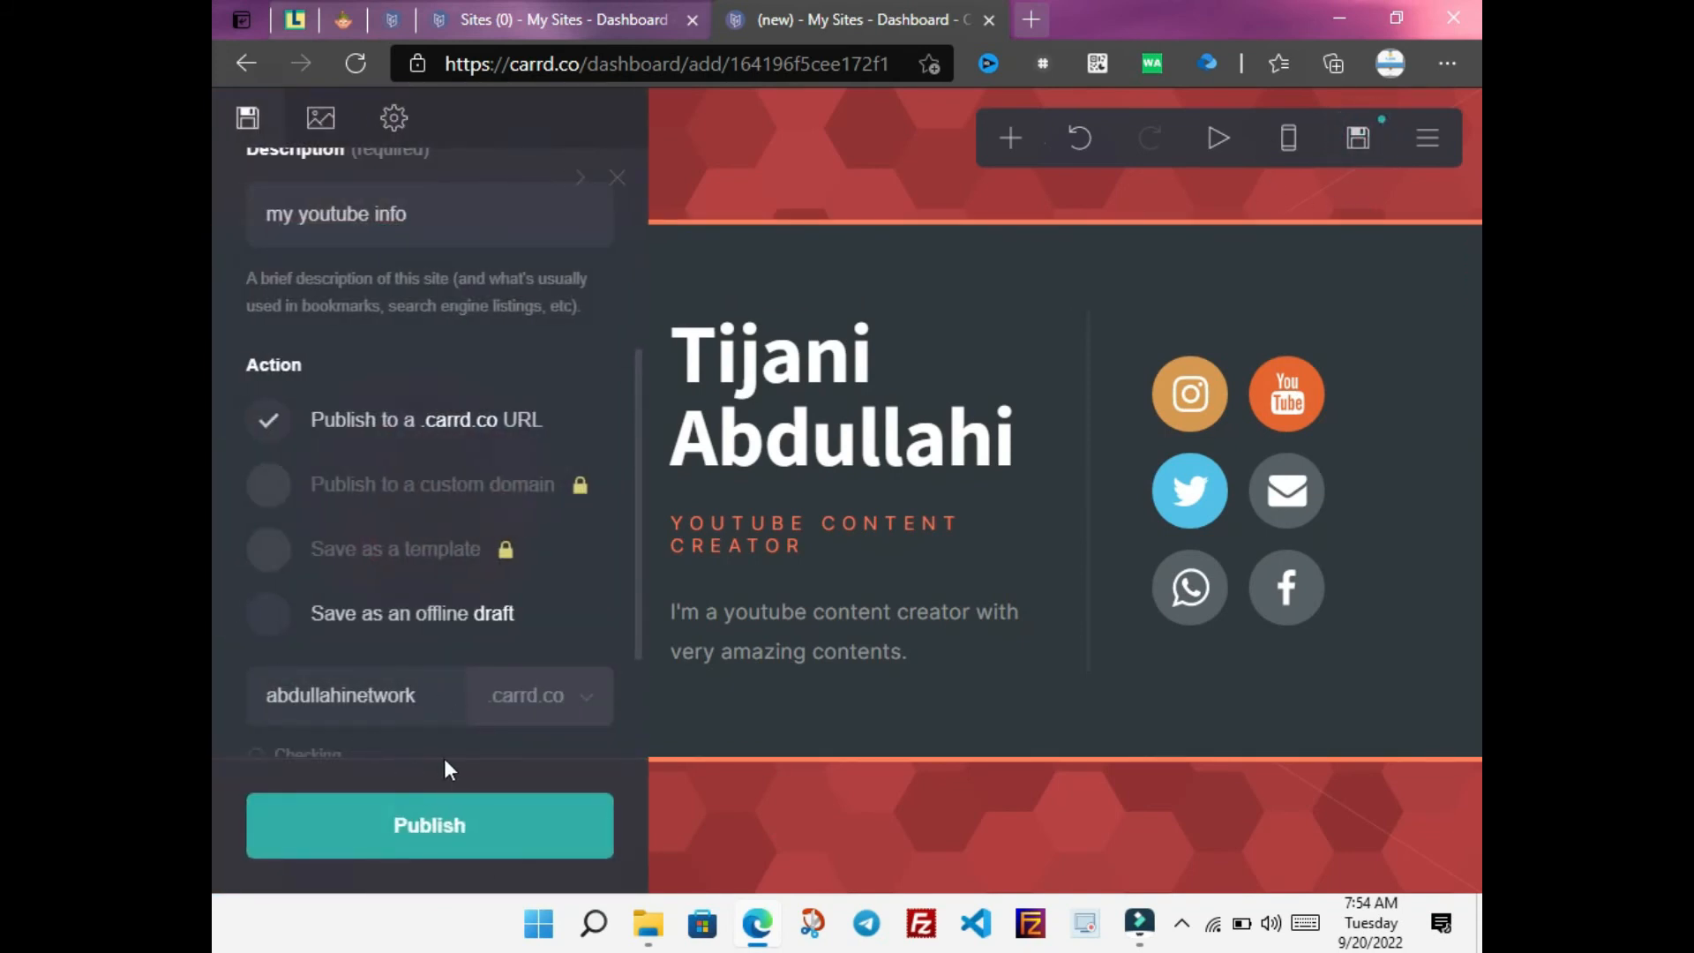
pyautogui.click(441, 851)
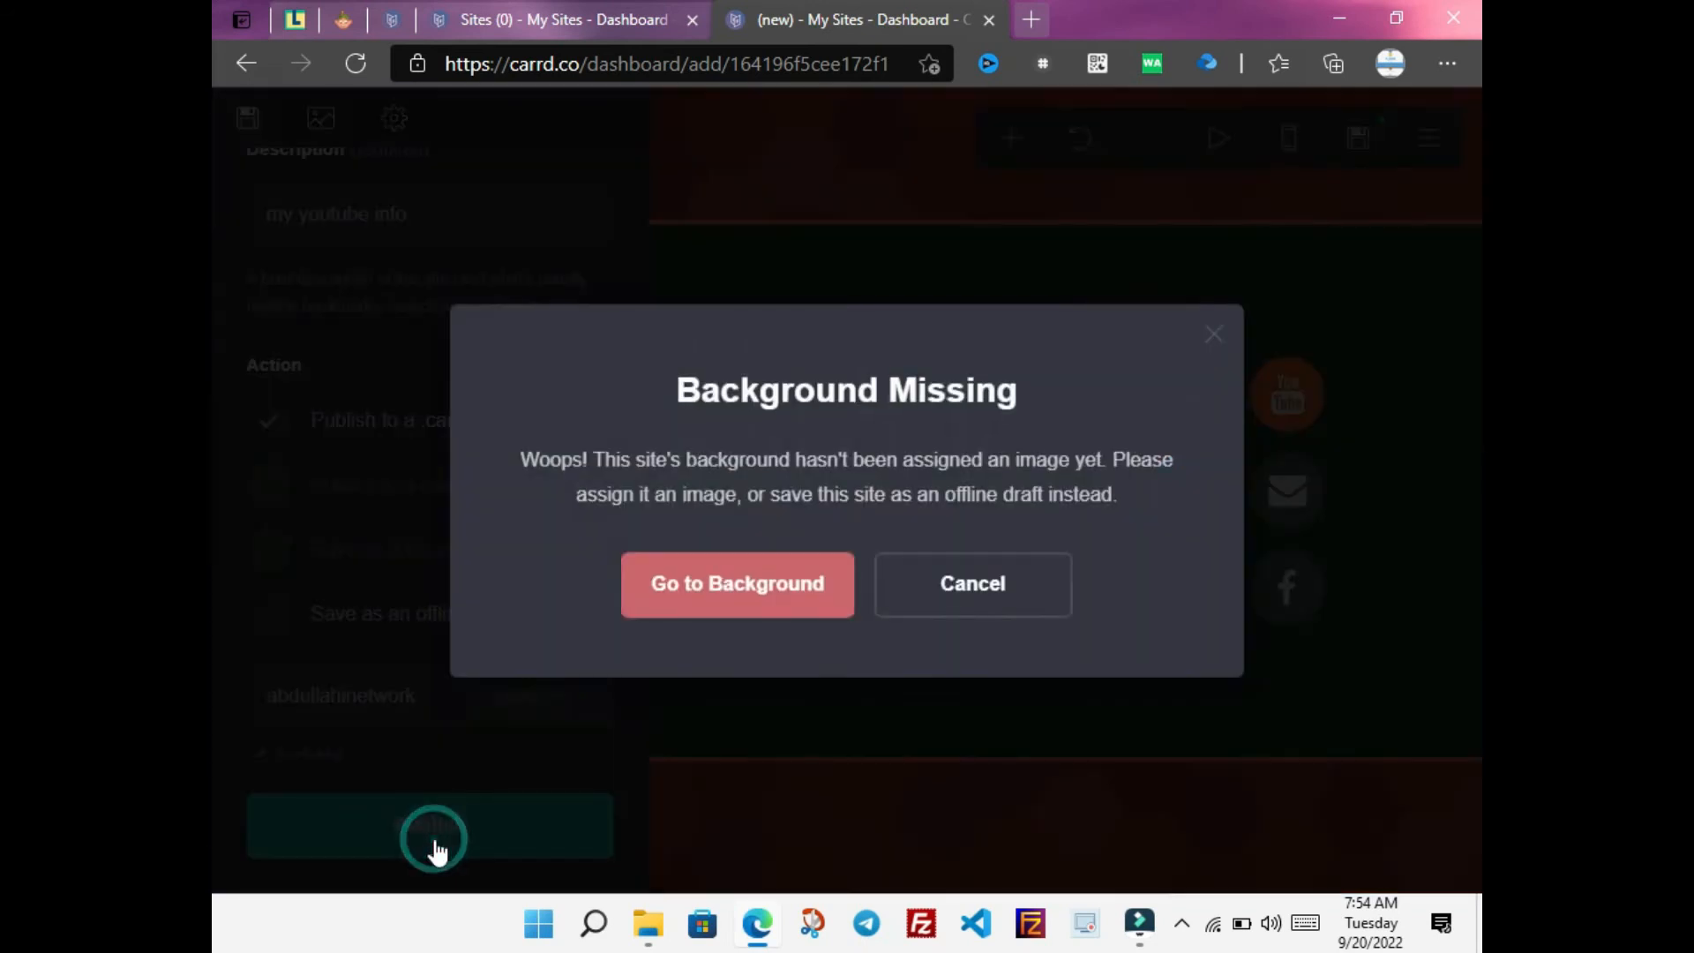
pyautogui.click(992, 590)
# Return to the site's Background settings
pyautogui.moveTo(644, 570)
pyautogui.mouseDown()
pyautogui.moveTo(640, 650)
pyautogui.moveTo(644, 329)
pyautogui.moveTo(634, 569)
pyautogui.mouseUp()
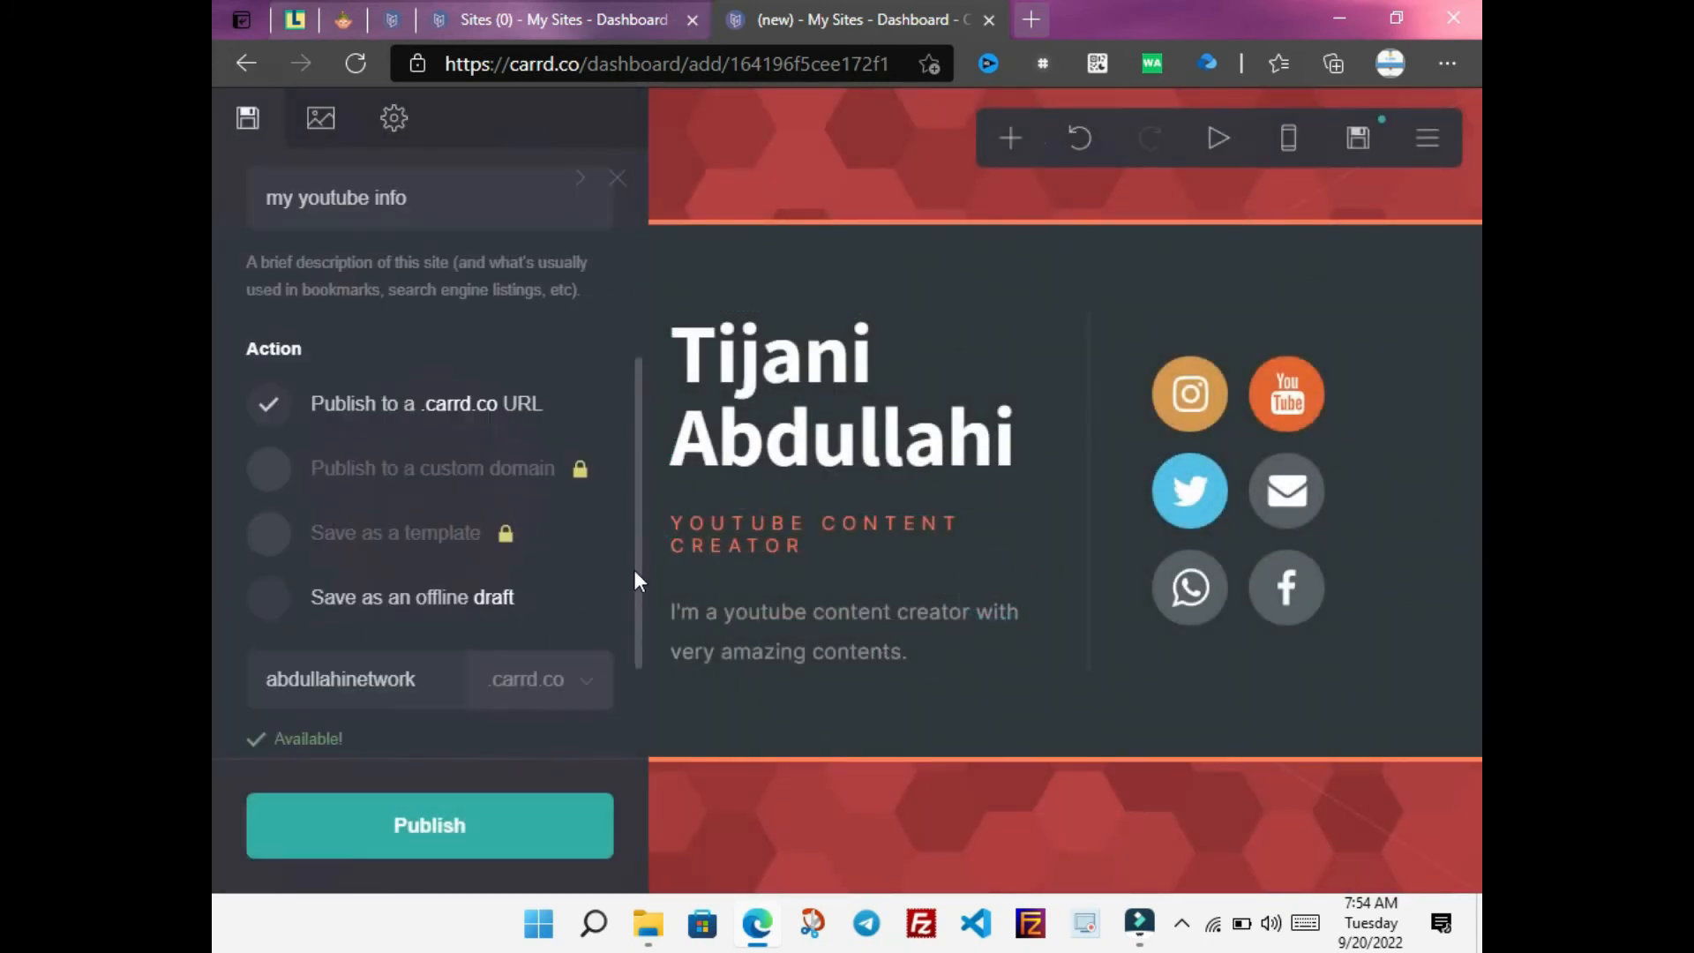
pyautogui.click(1139, 923)
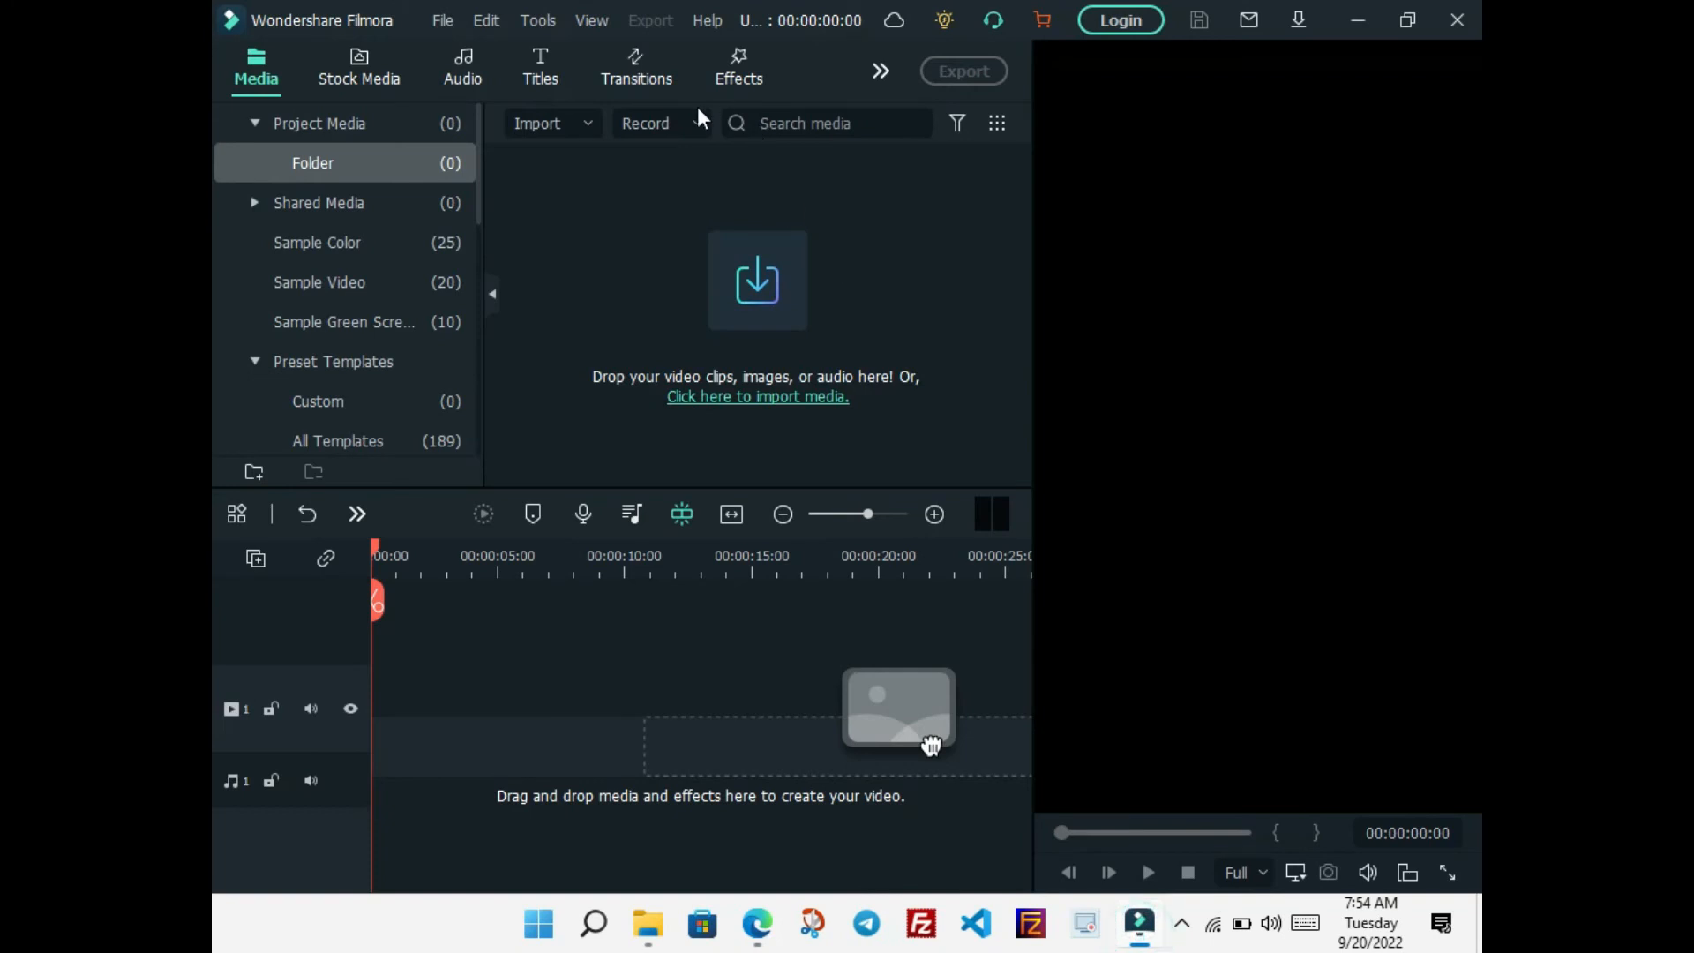
pyautogui.click(659, 124)
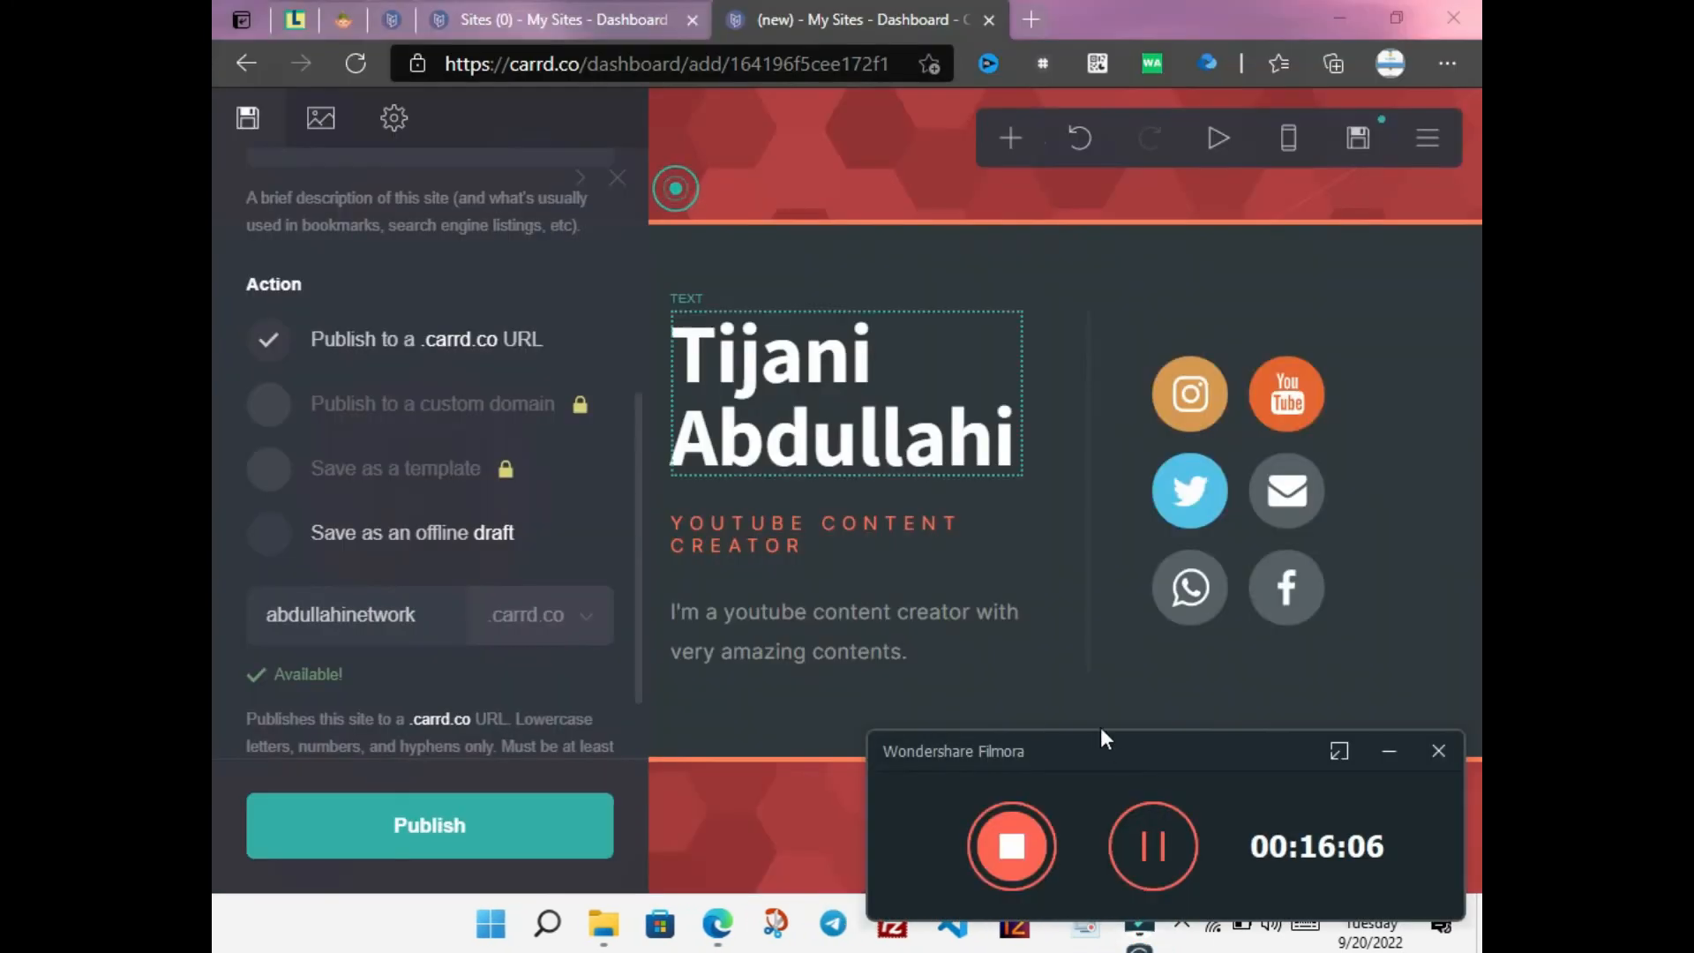
pyautogui.click(1157, 849)
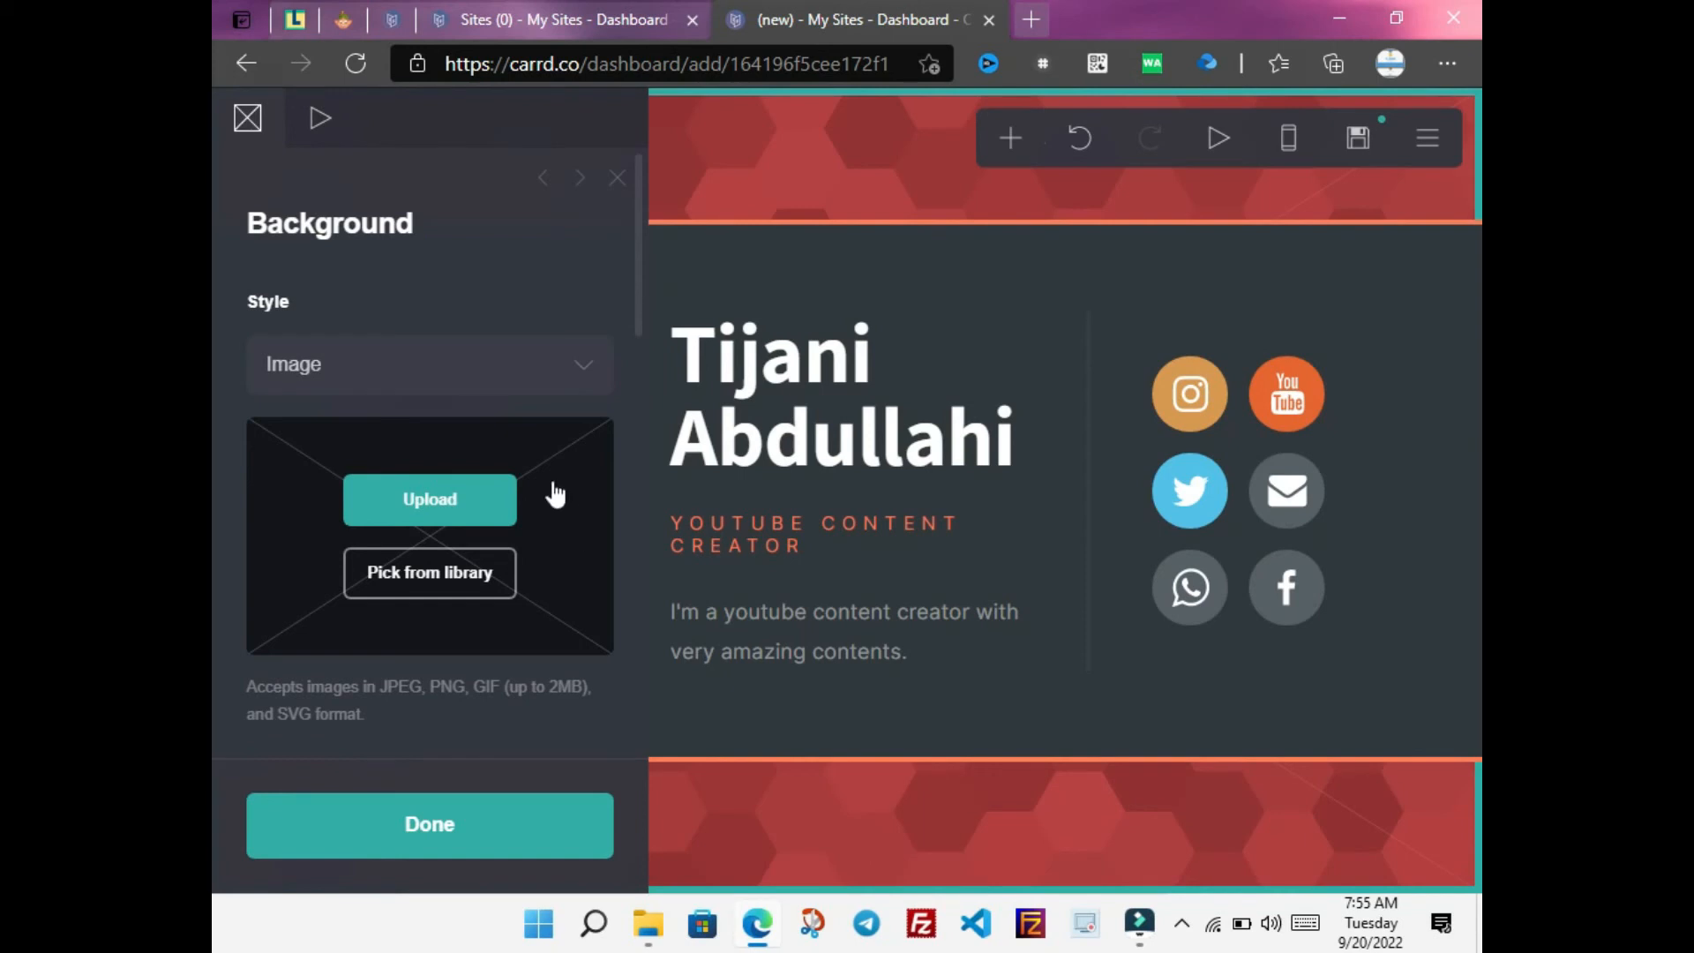
# Try Video, Slideshow and Gradient background styles, then settle on Color #EBE8E6 with hexagons
pyautogui.click(351, 364)
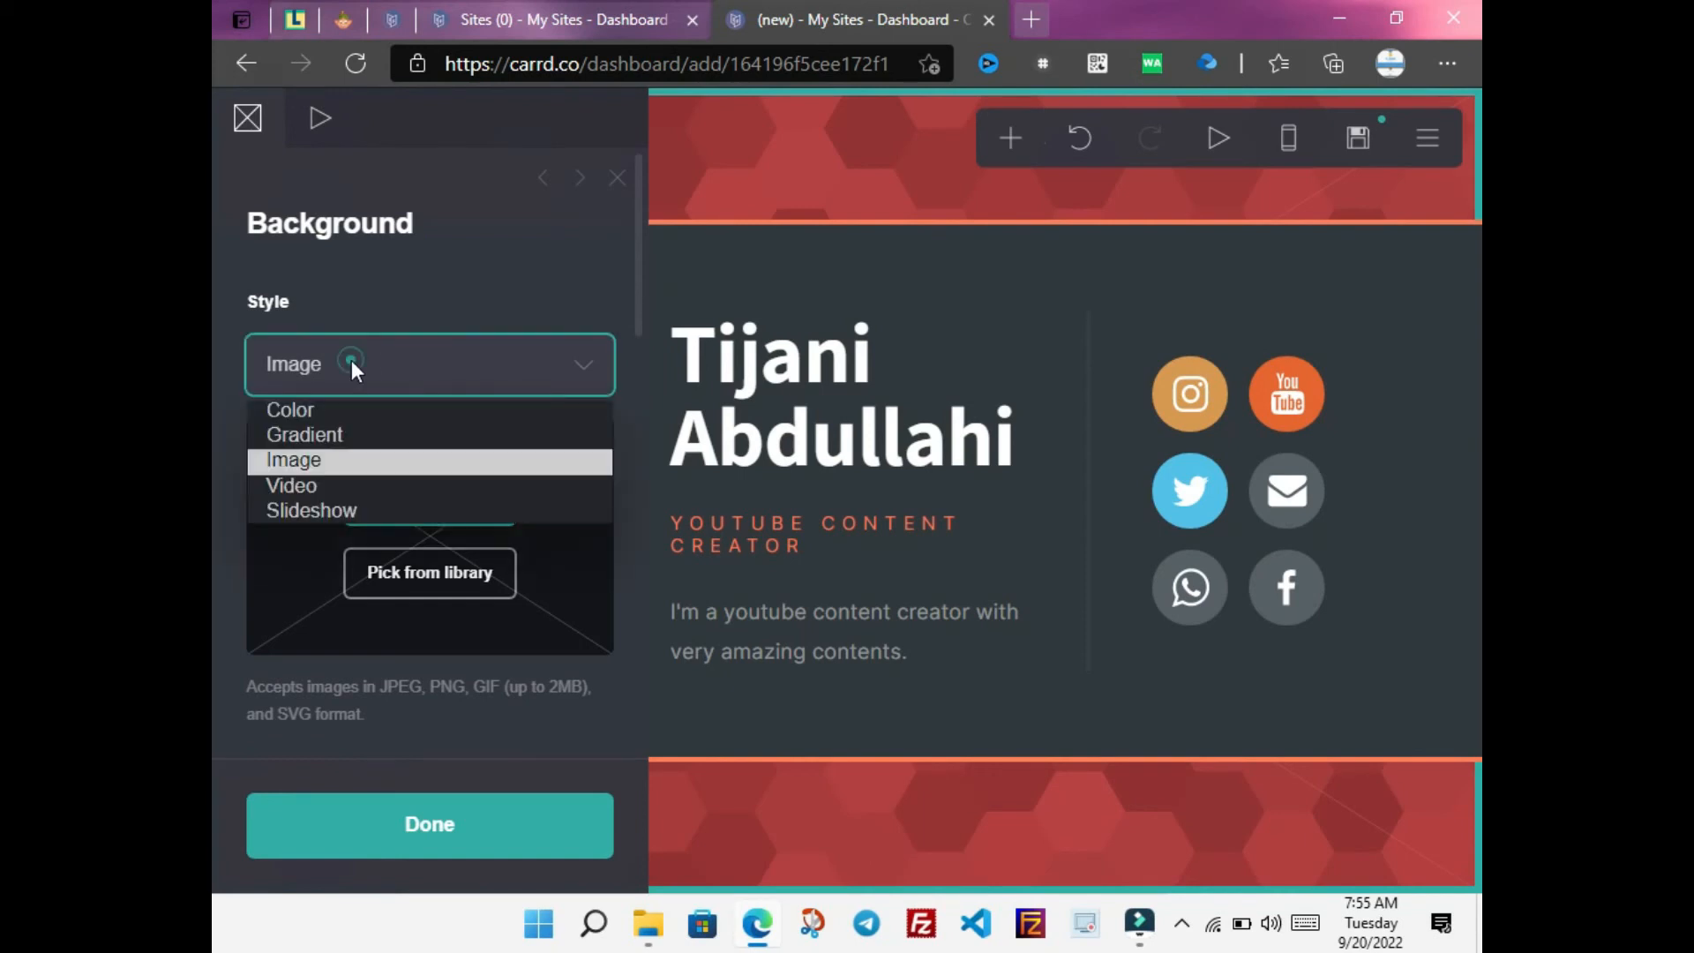
pyautogui.click(348, 411)
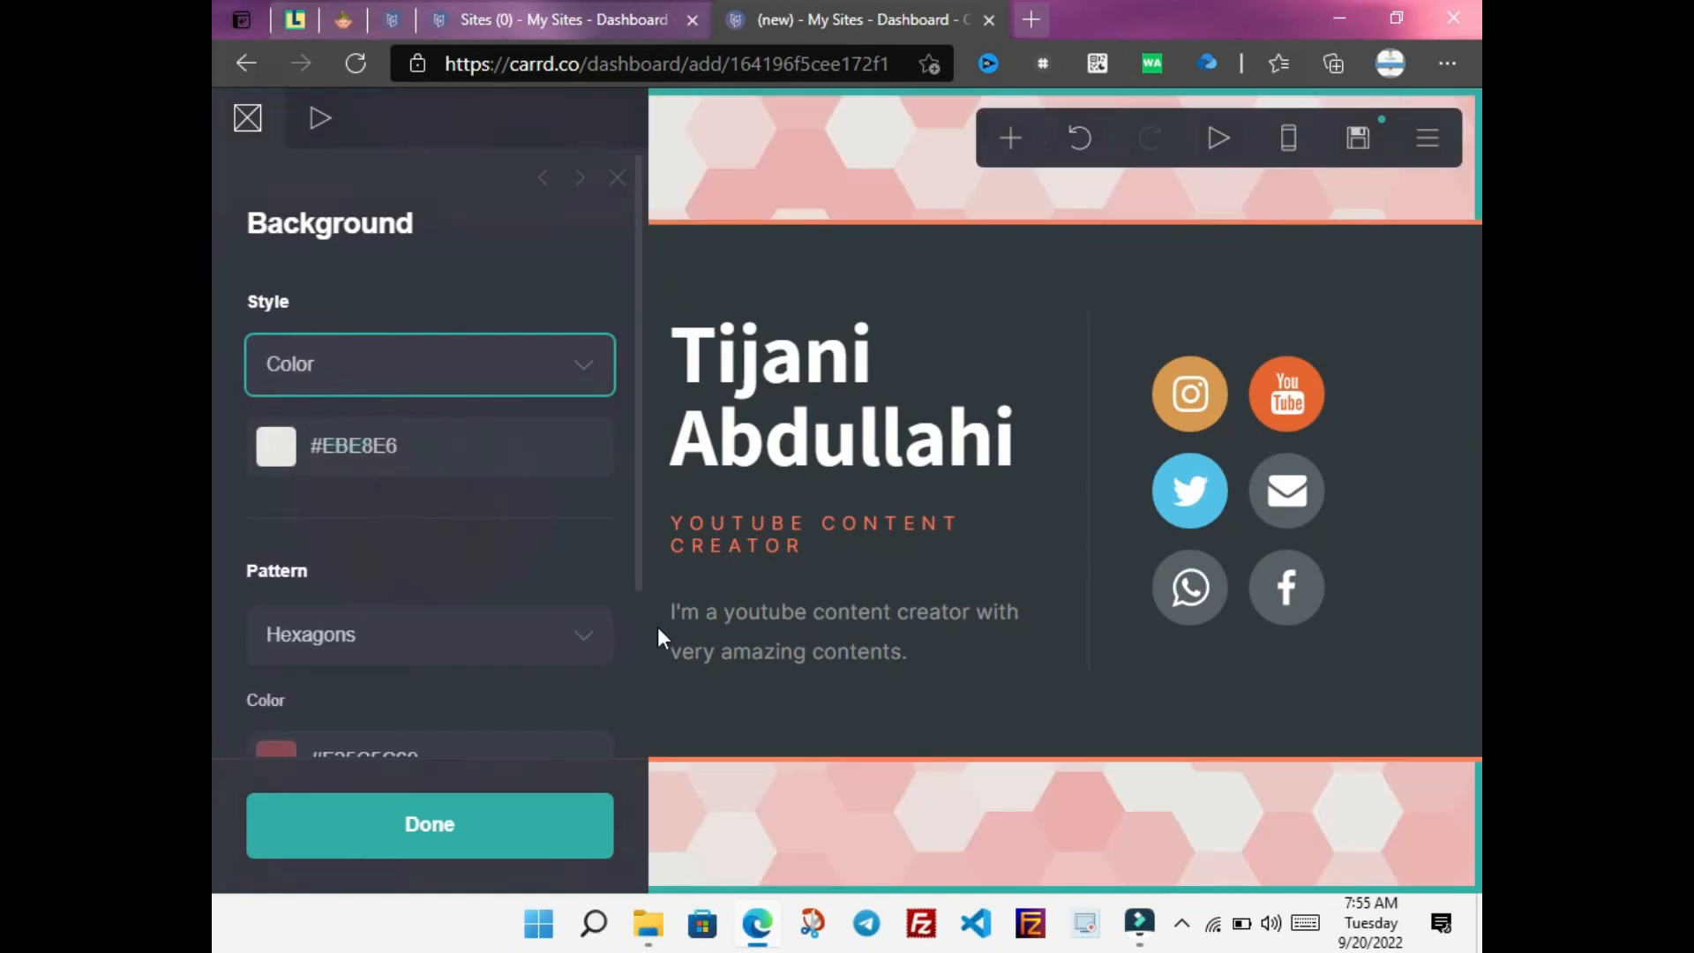
pyautogui.click(544, 388)
pyautogui.click(494, 484)
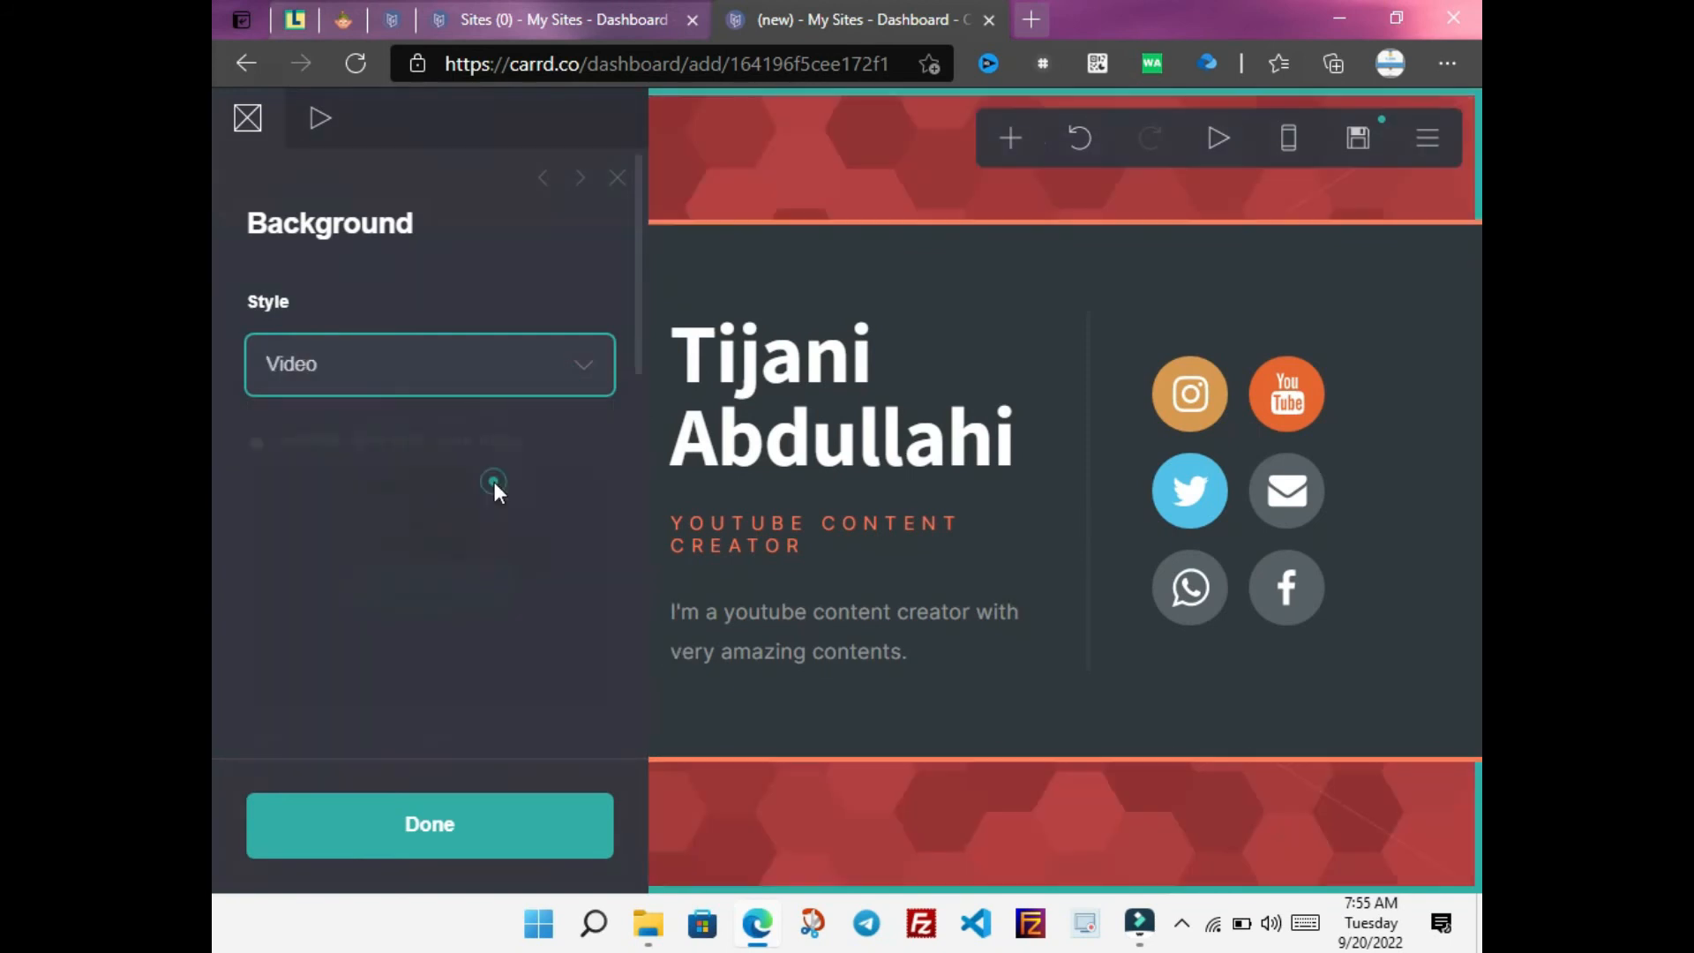
pyautogui.click(515, 371)
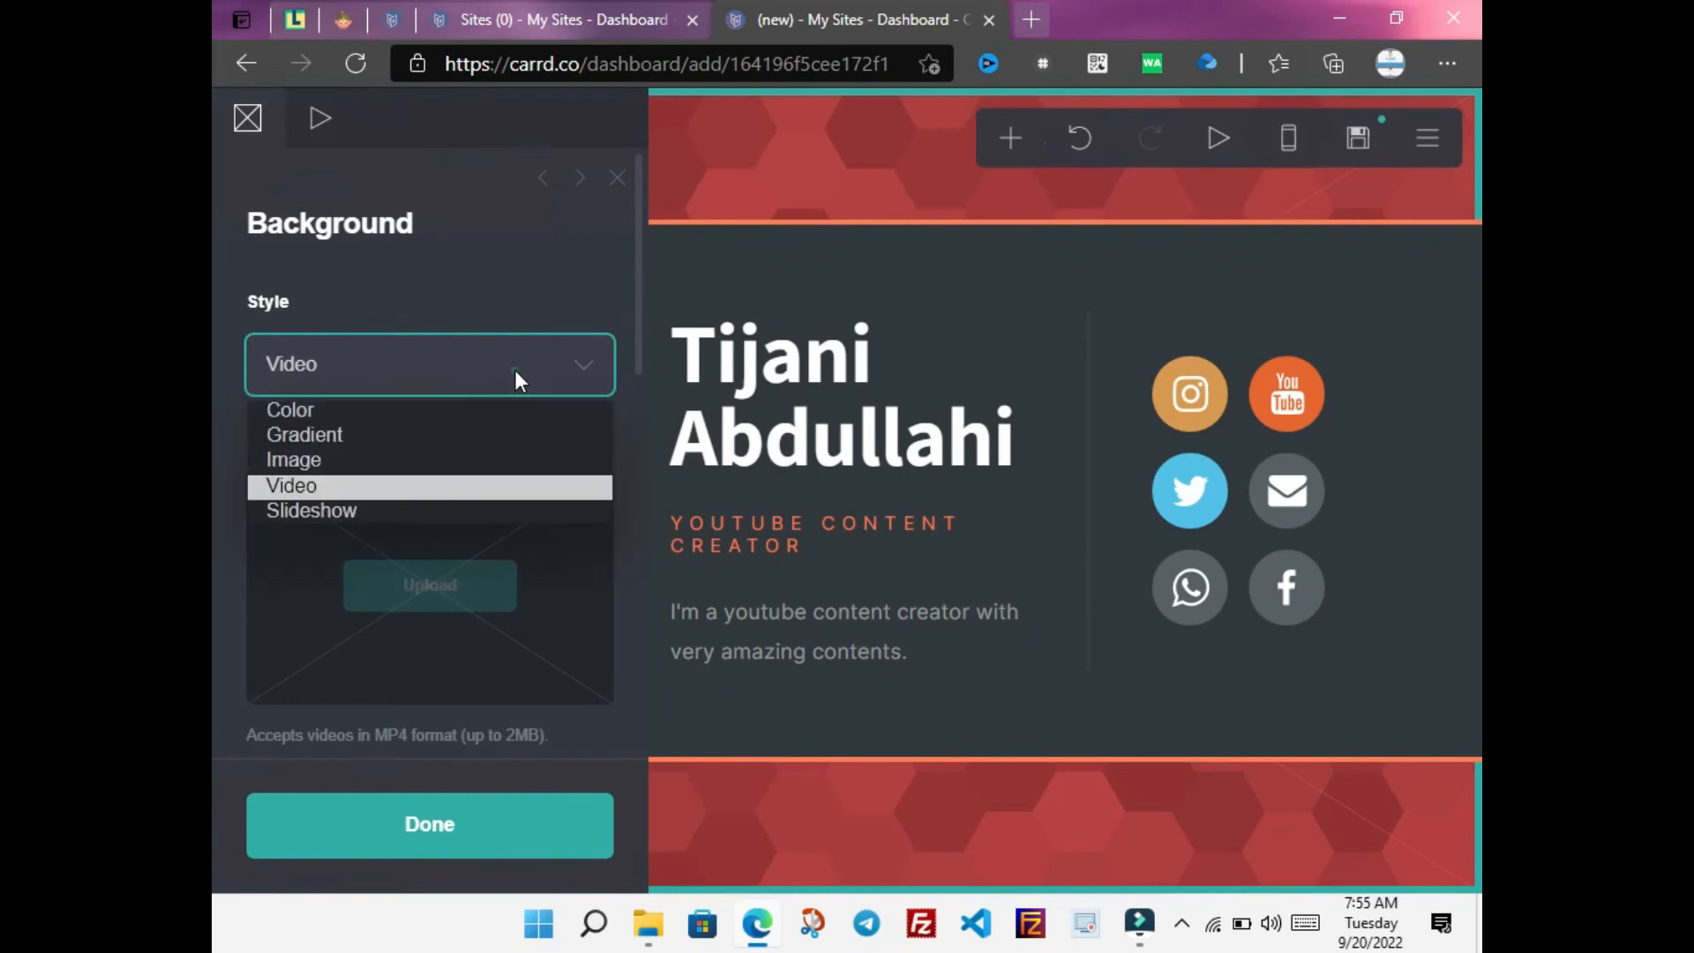
pyautogui.click(458, 501)
pyautogui.click(464, 371)
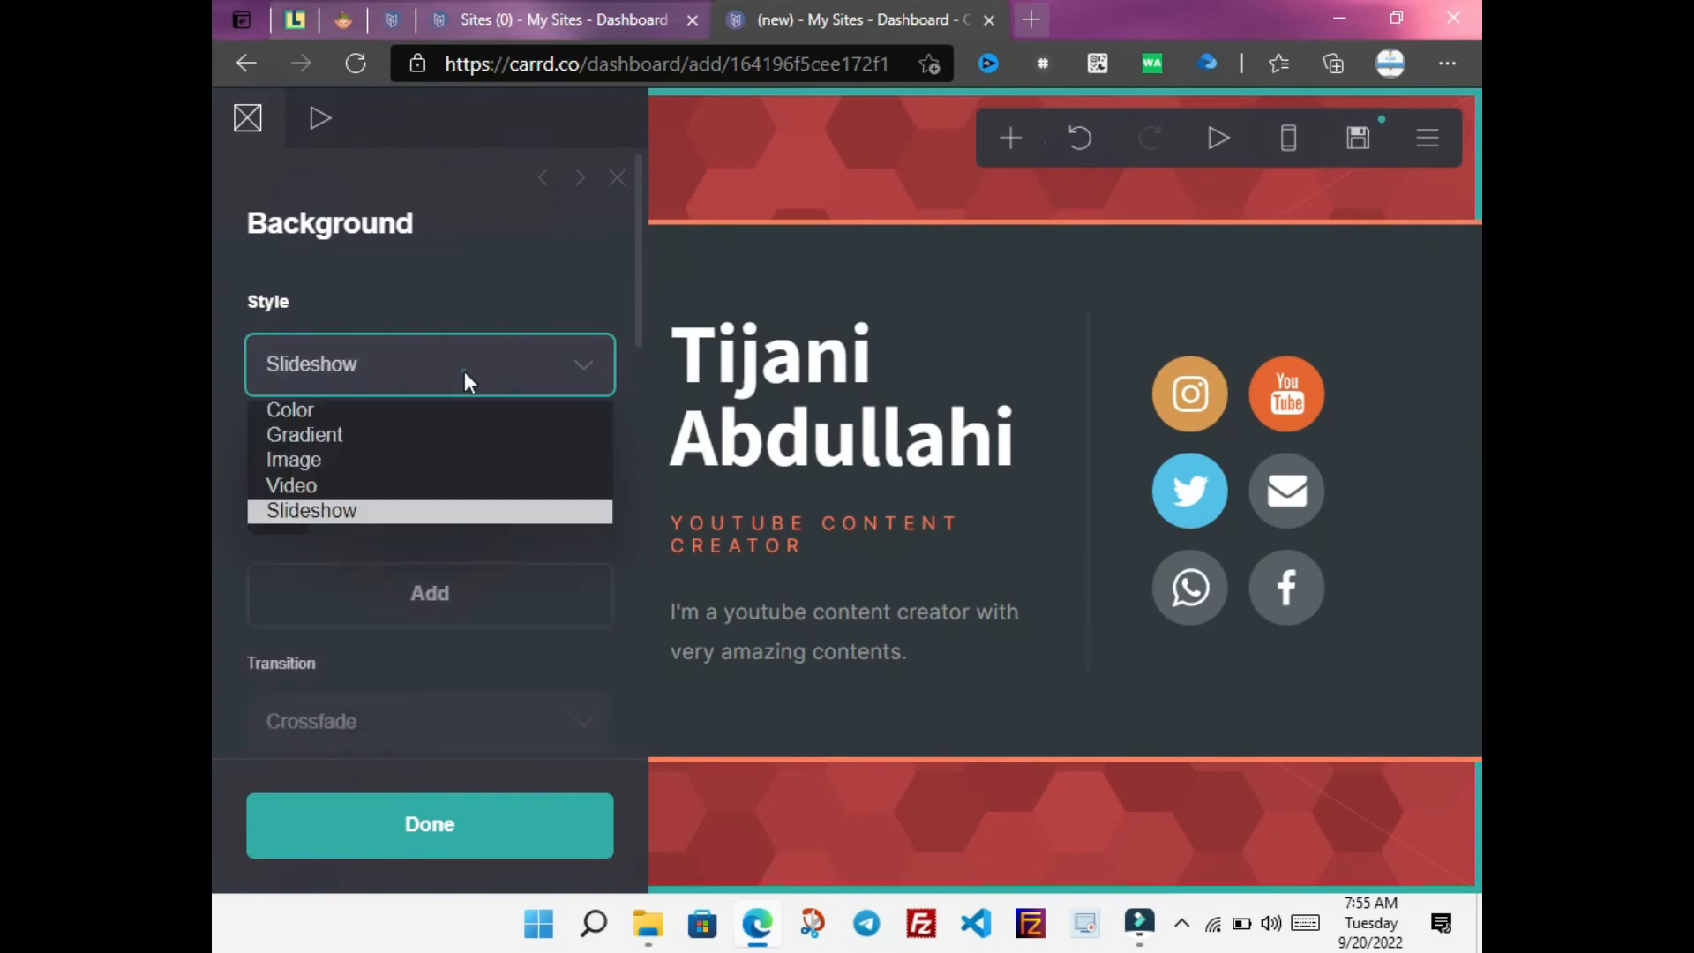
pyautogui.click(437, 436)
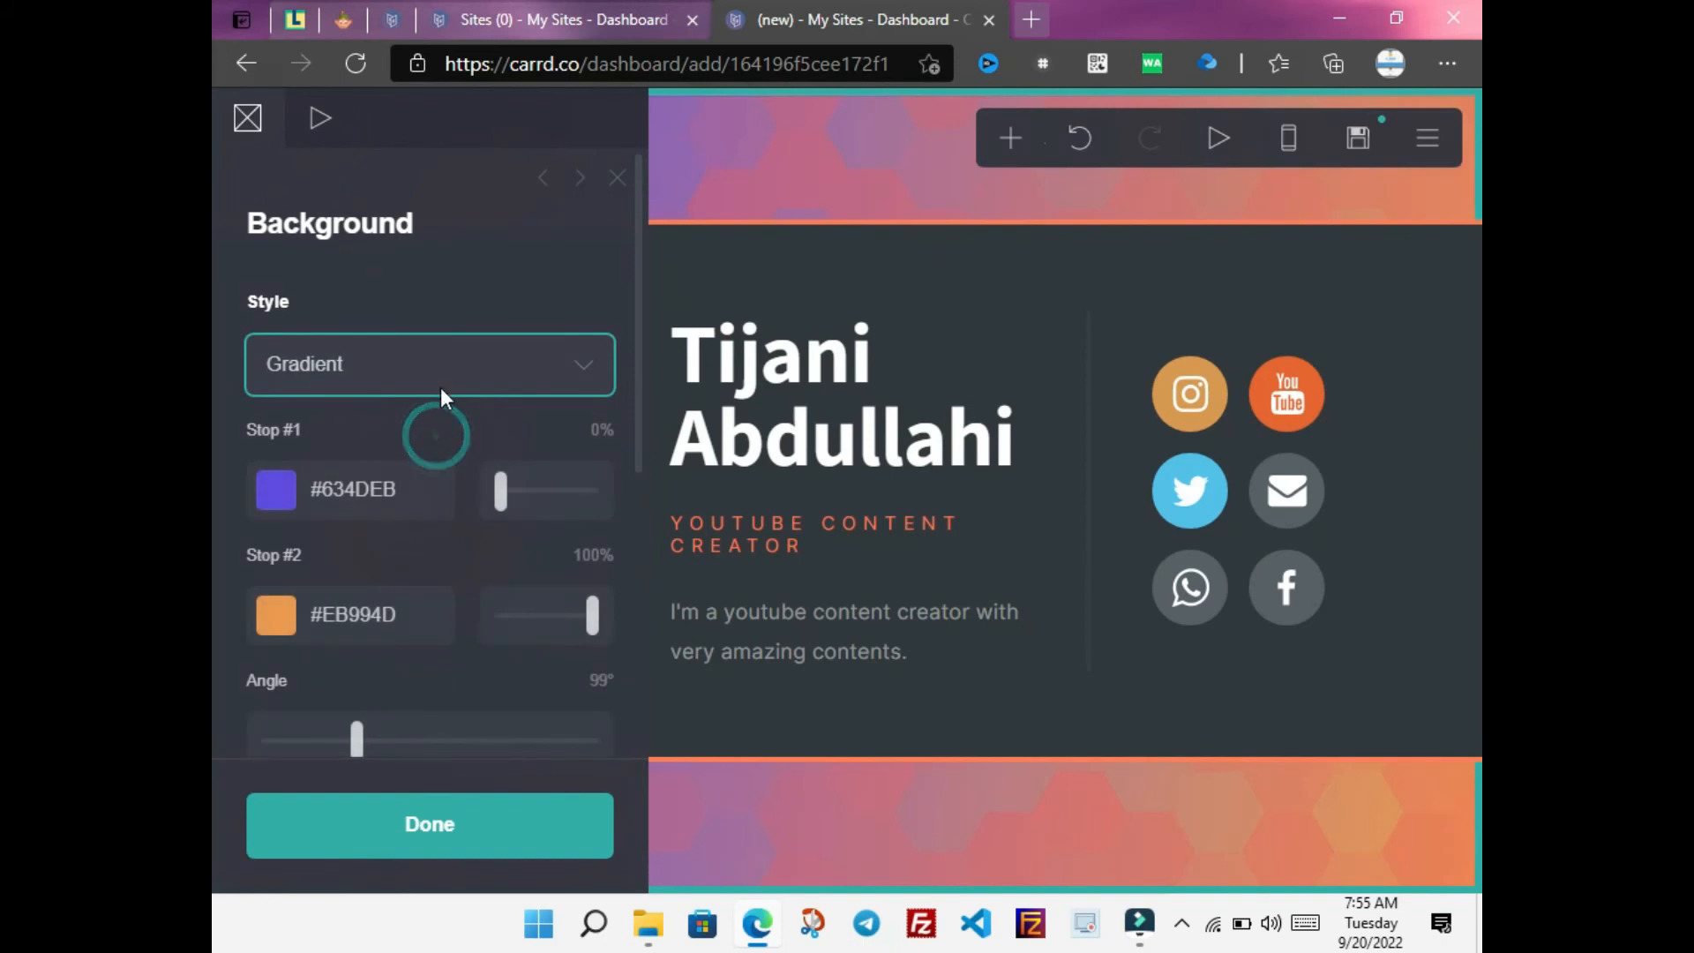
pyautogui.click(468, 369)
pyautogui.click(436, 411)
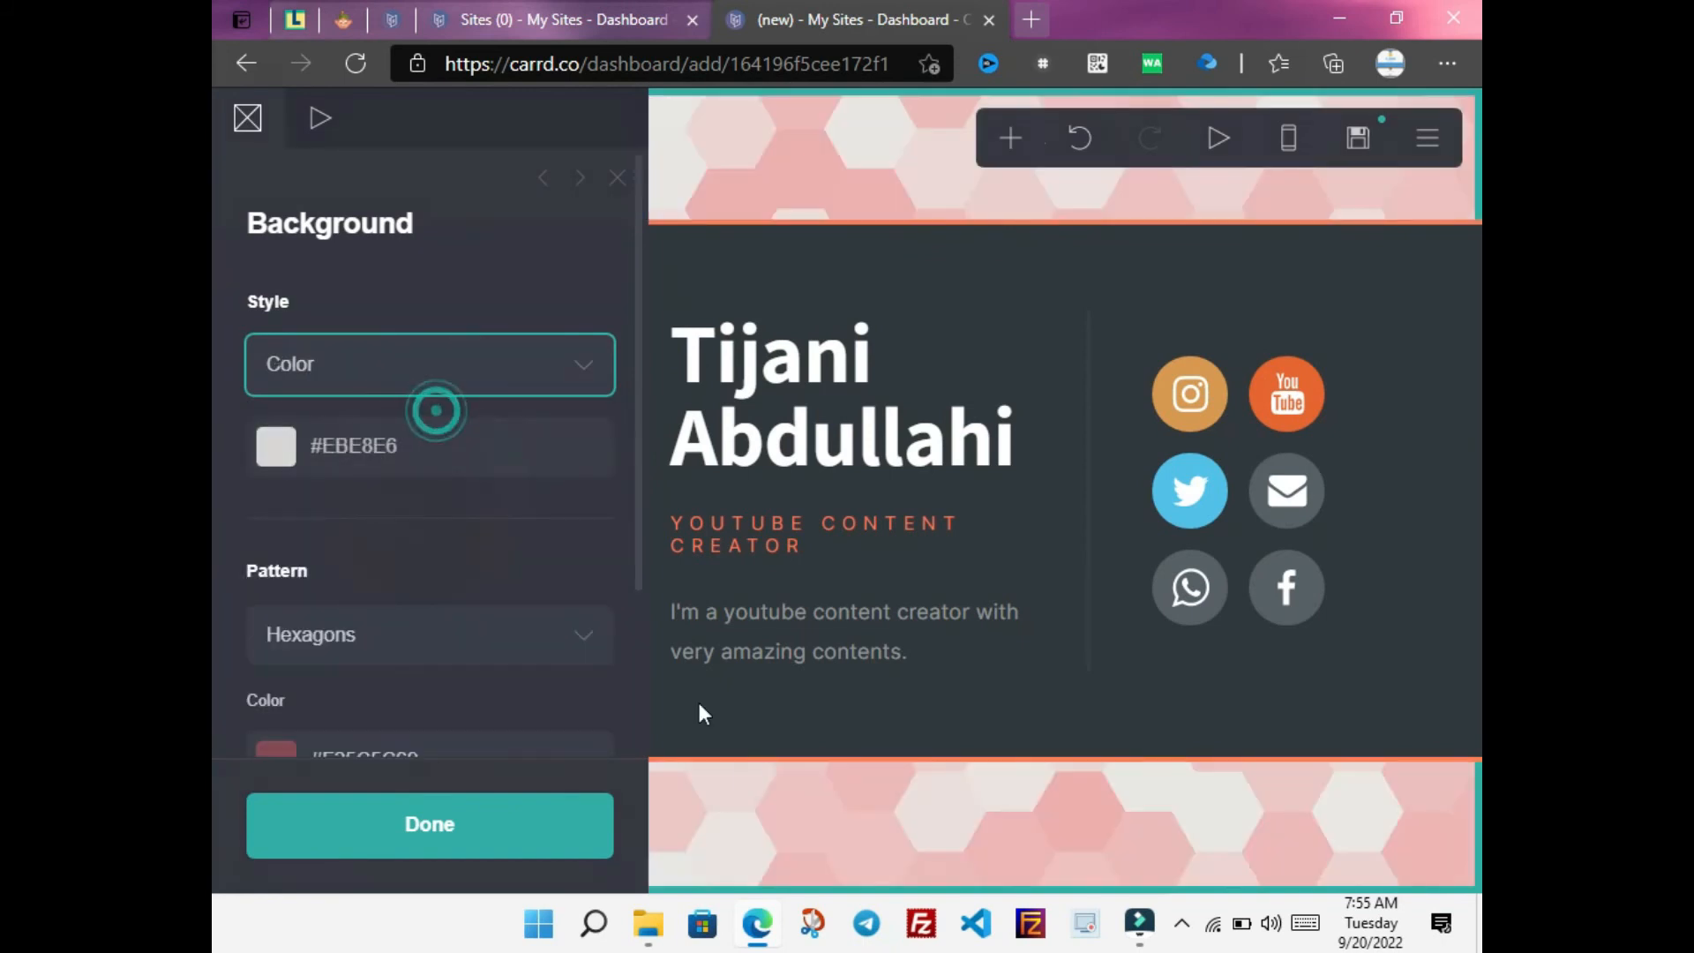
# Tint the hexagon pattern a pinkish red, #FC0D0D69
pyautogui.moveTo(638, 549); pyautogui.dragTo(638, 657)
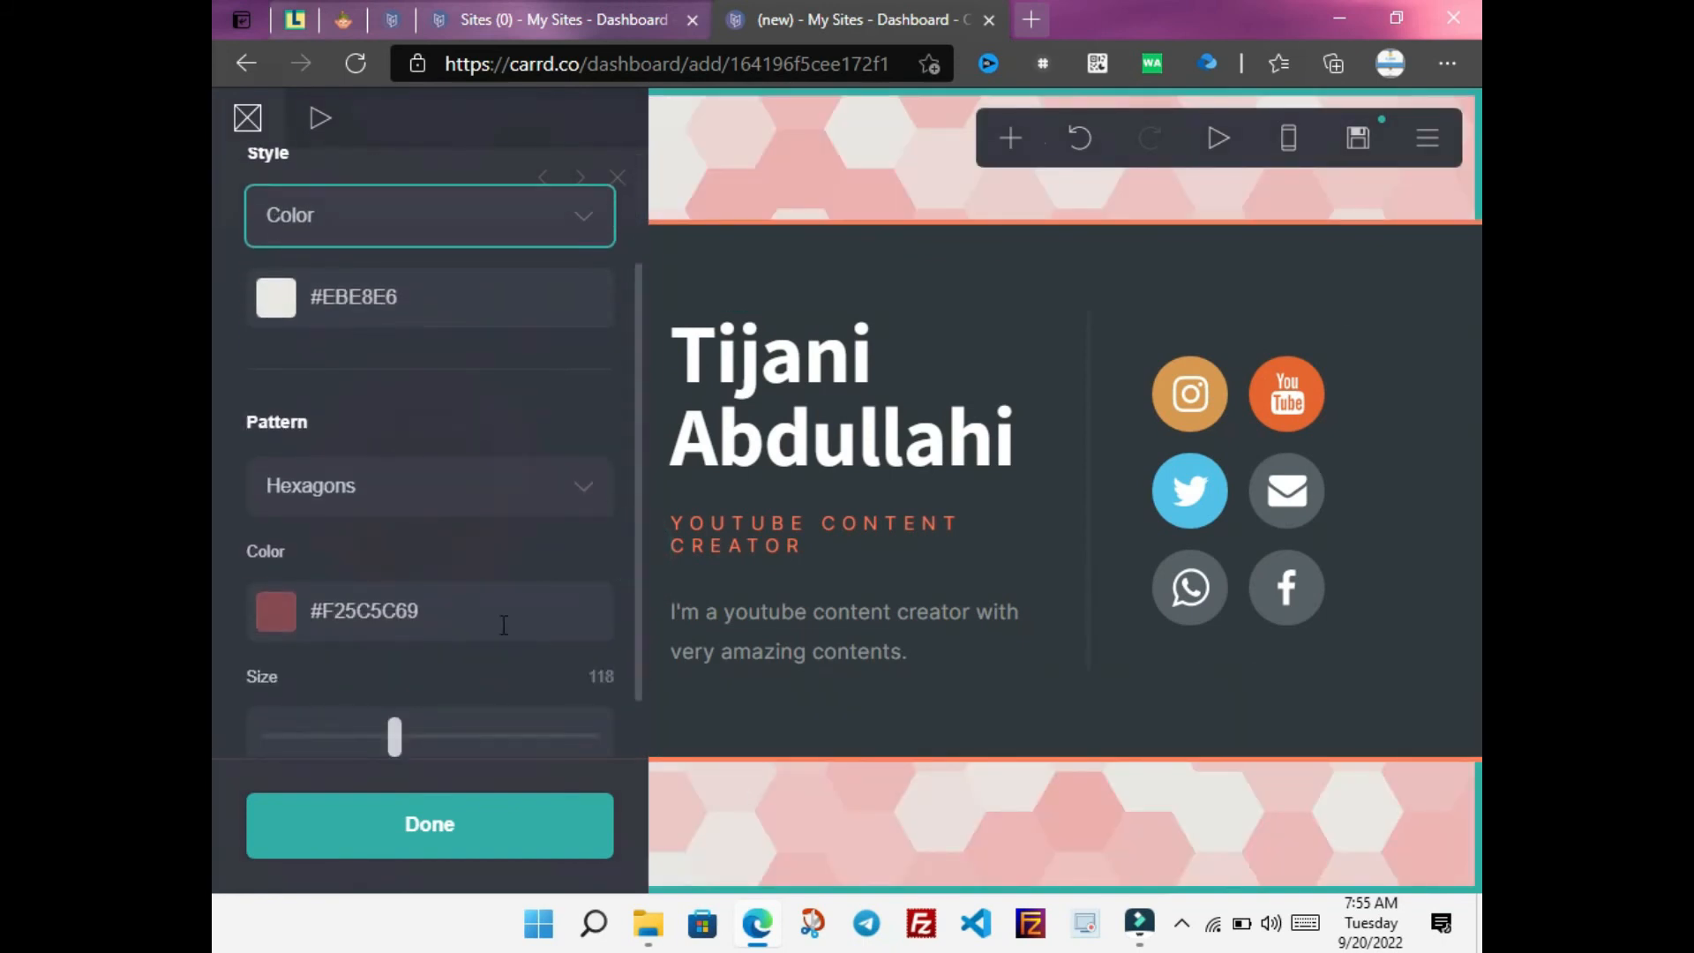
pyautogui.click(479, 609)
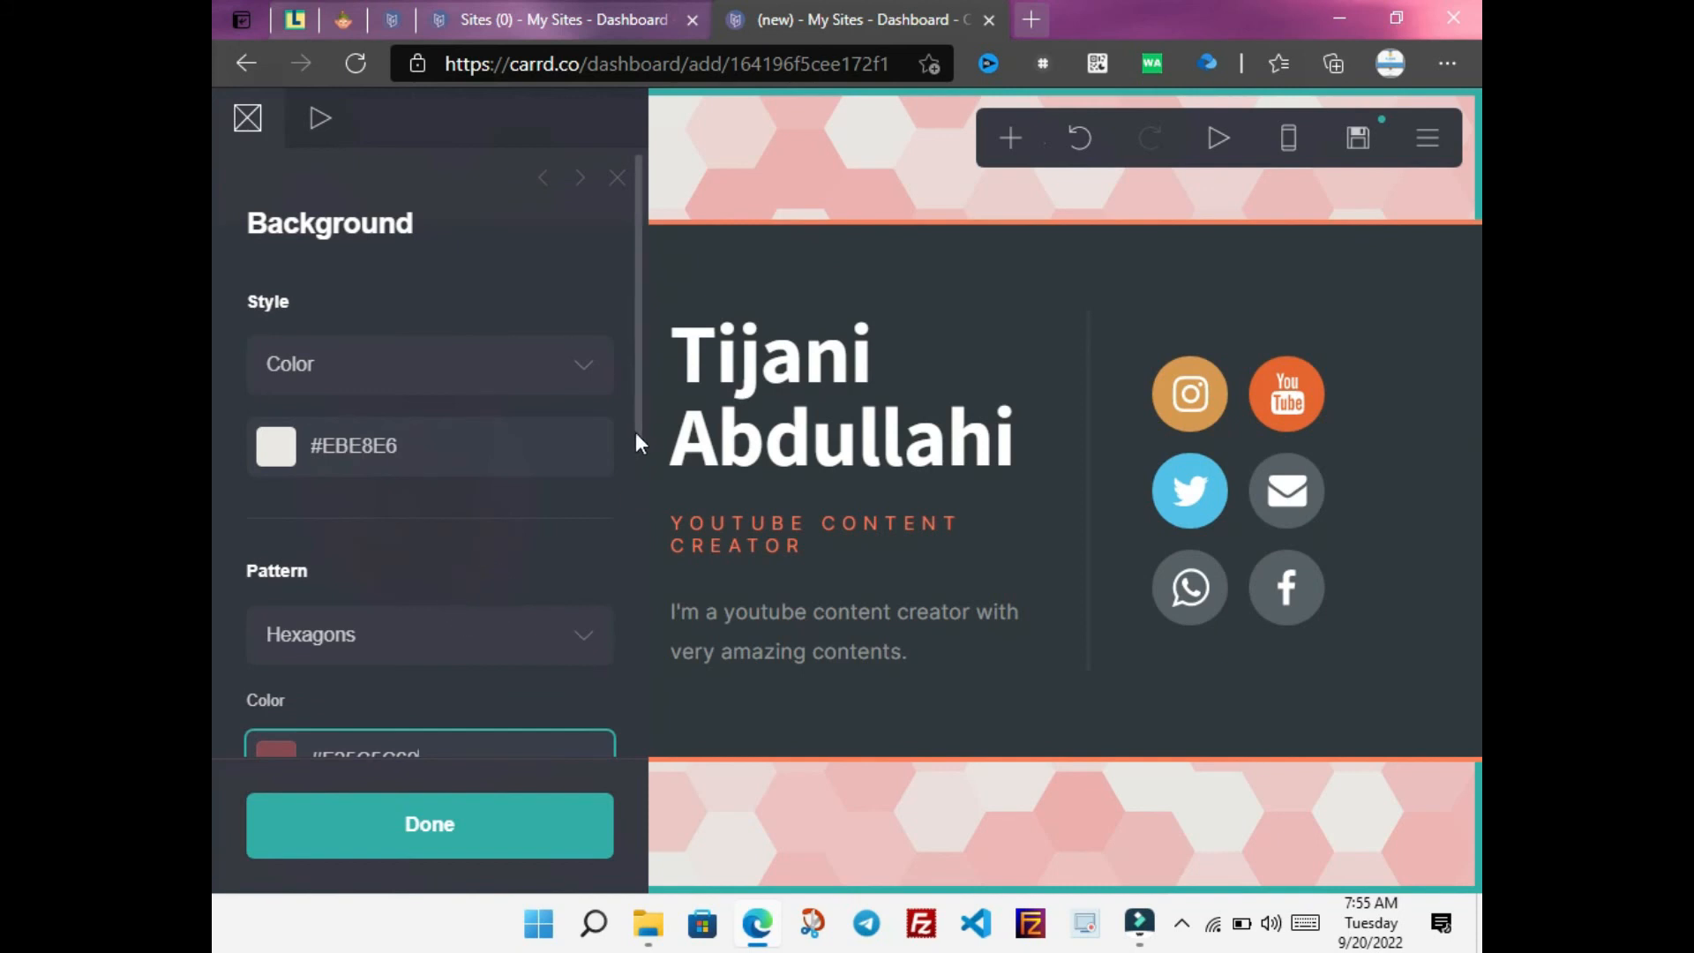
pyautogui.moveTo(633, 437); pyautogui.dragTo(644, 573)
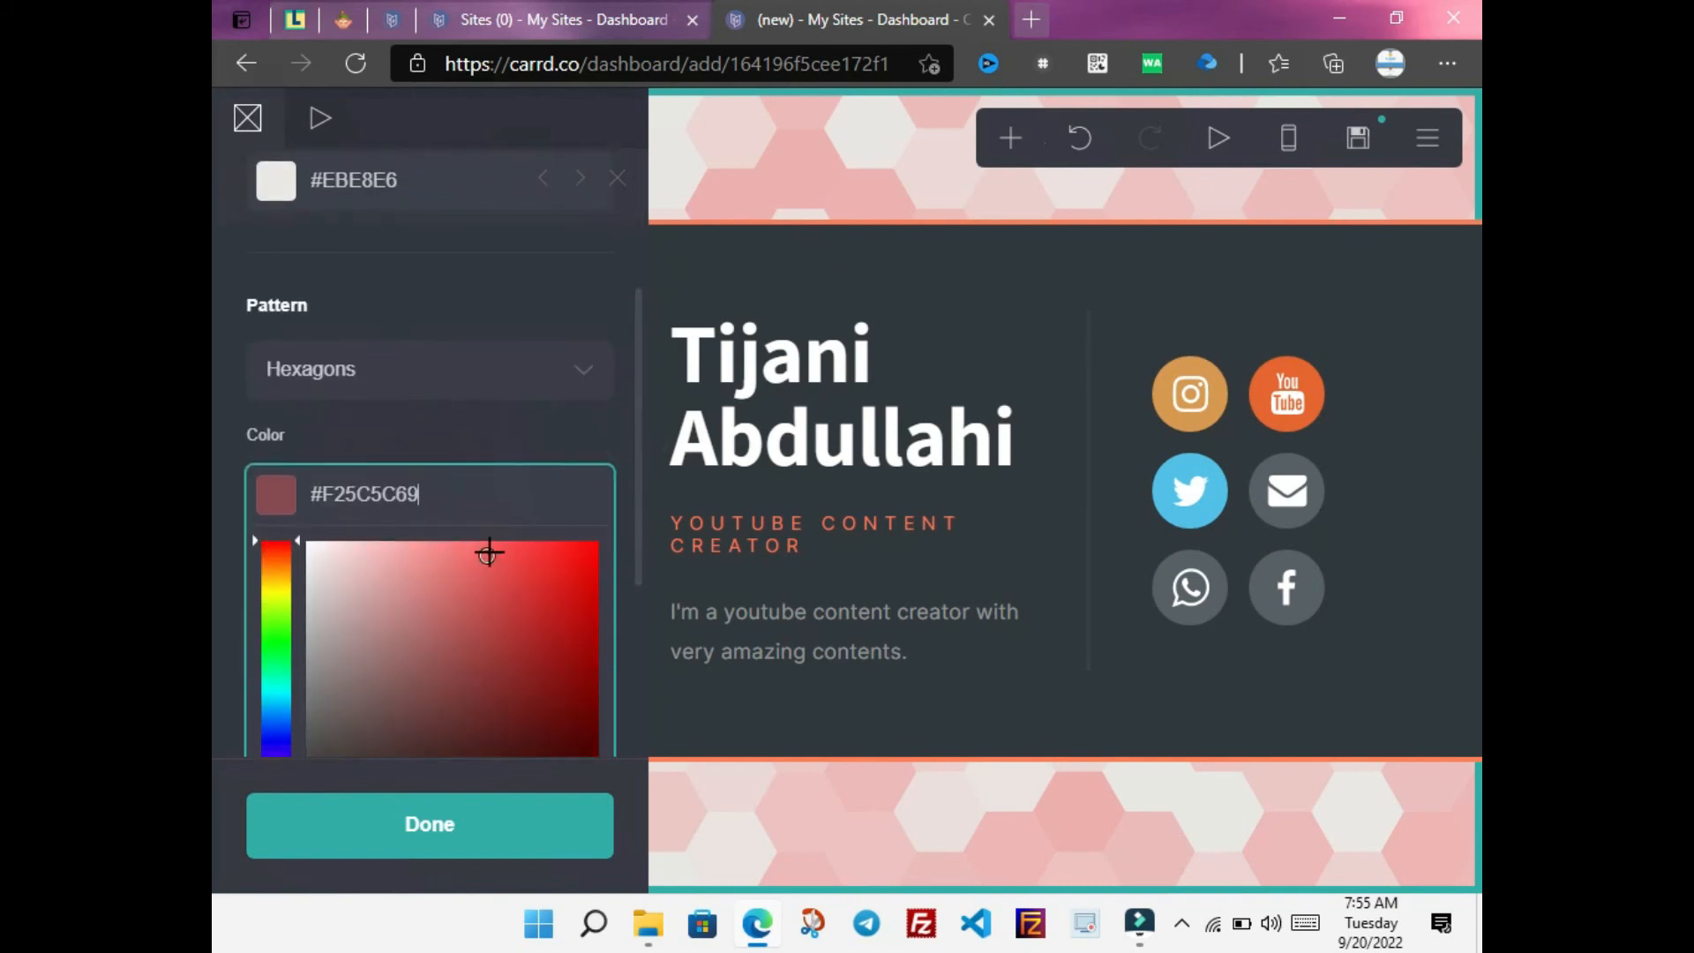
pyautogui.click(490, 553)
pyautogui.moveTo(638, 435); pyautogui.dragTo(638, 675)
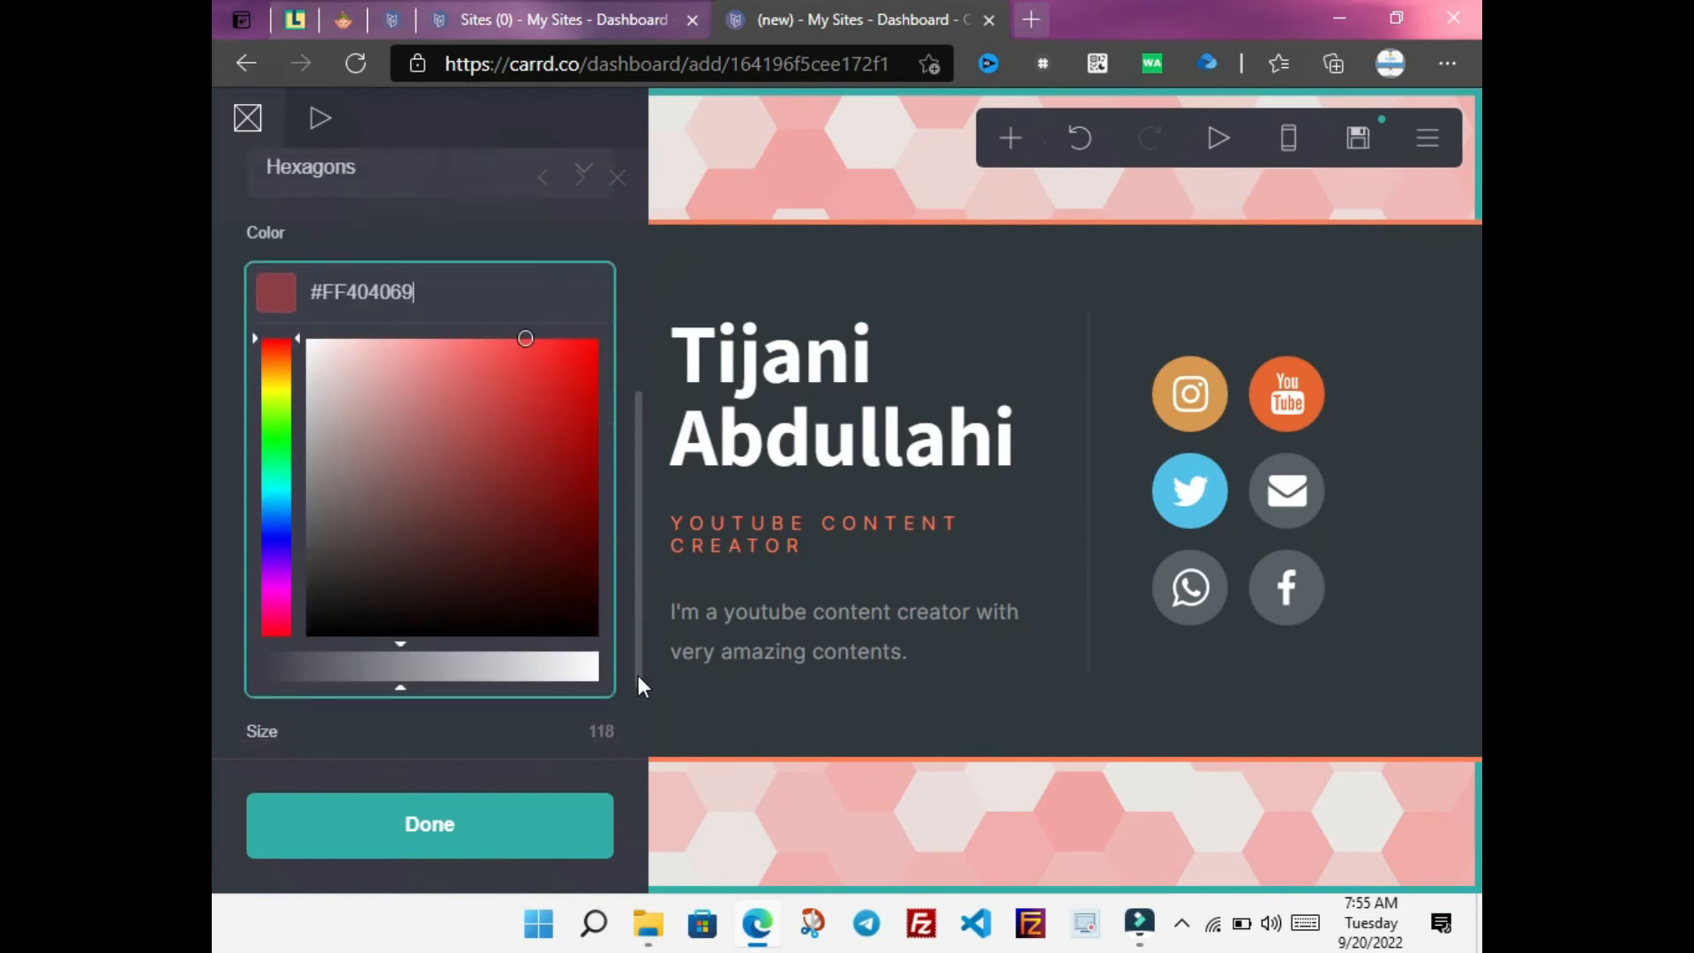
pyautogui.click(527, 334)
pyautogui.scroll(5, 563, 354)
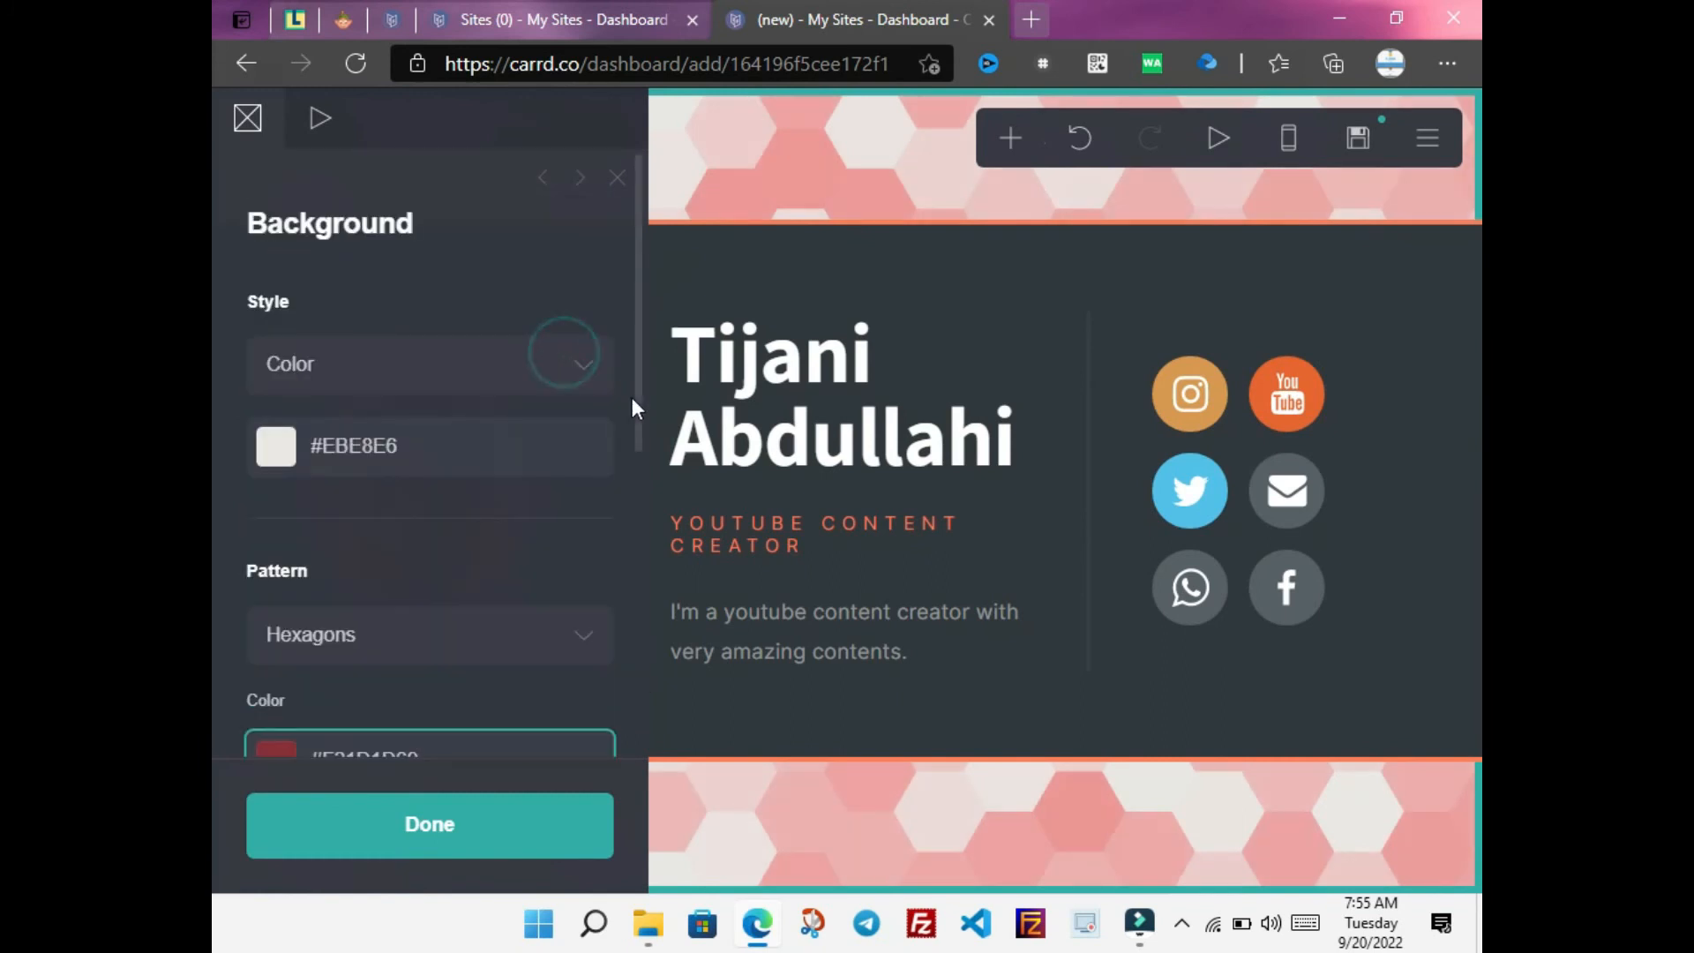
pyautogui.scroll(-3, 639, 494)
pyautogui.click(586, 531)
pyautogui.moveTo(638, 415); pyautogui.dragTo(635, 695)
# Close the background settings and publish the site to abdullahinetwork.carrd.co
pyautogui.click(519, 825)
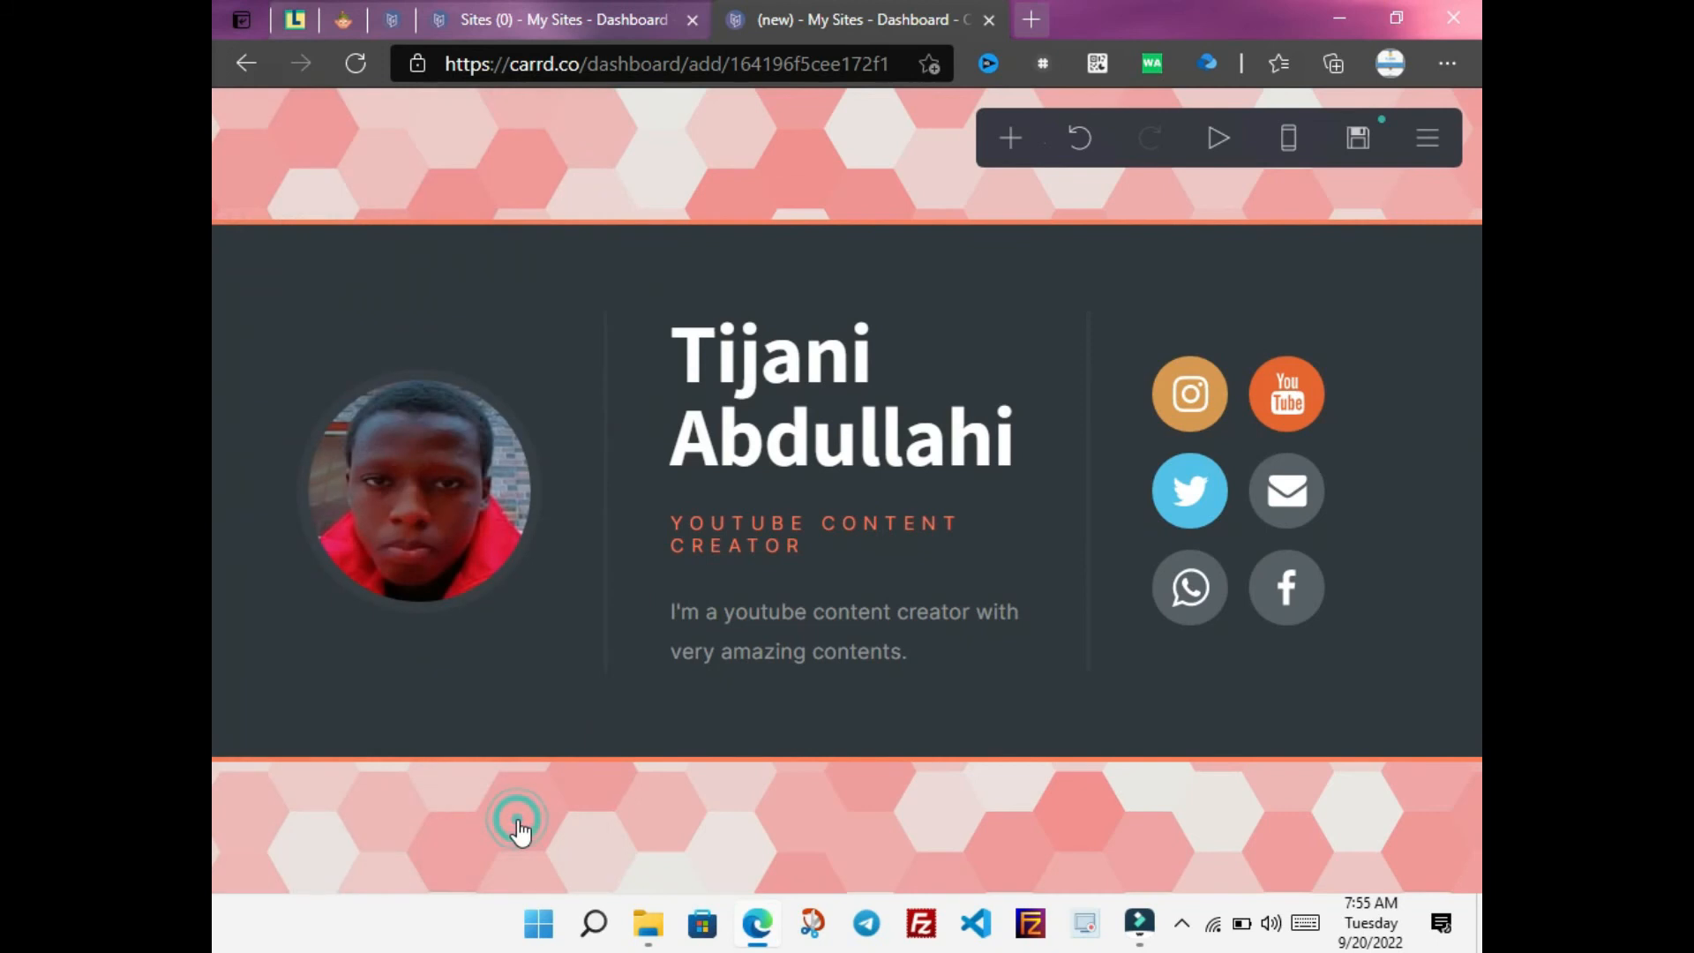
pyautogui.click(1360, 150)
pyautogui.moveTo(638, 481); pyautogui.dragTo(645, 757)
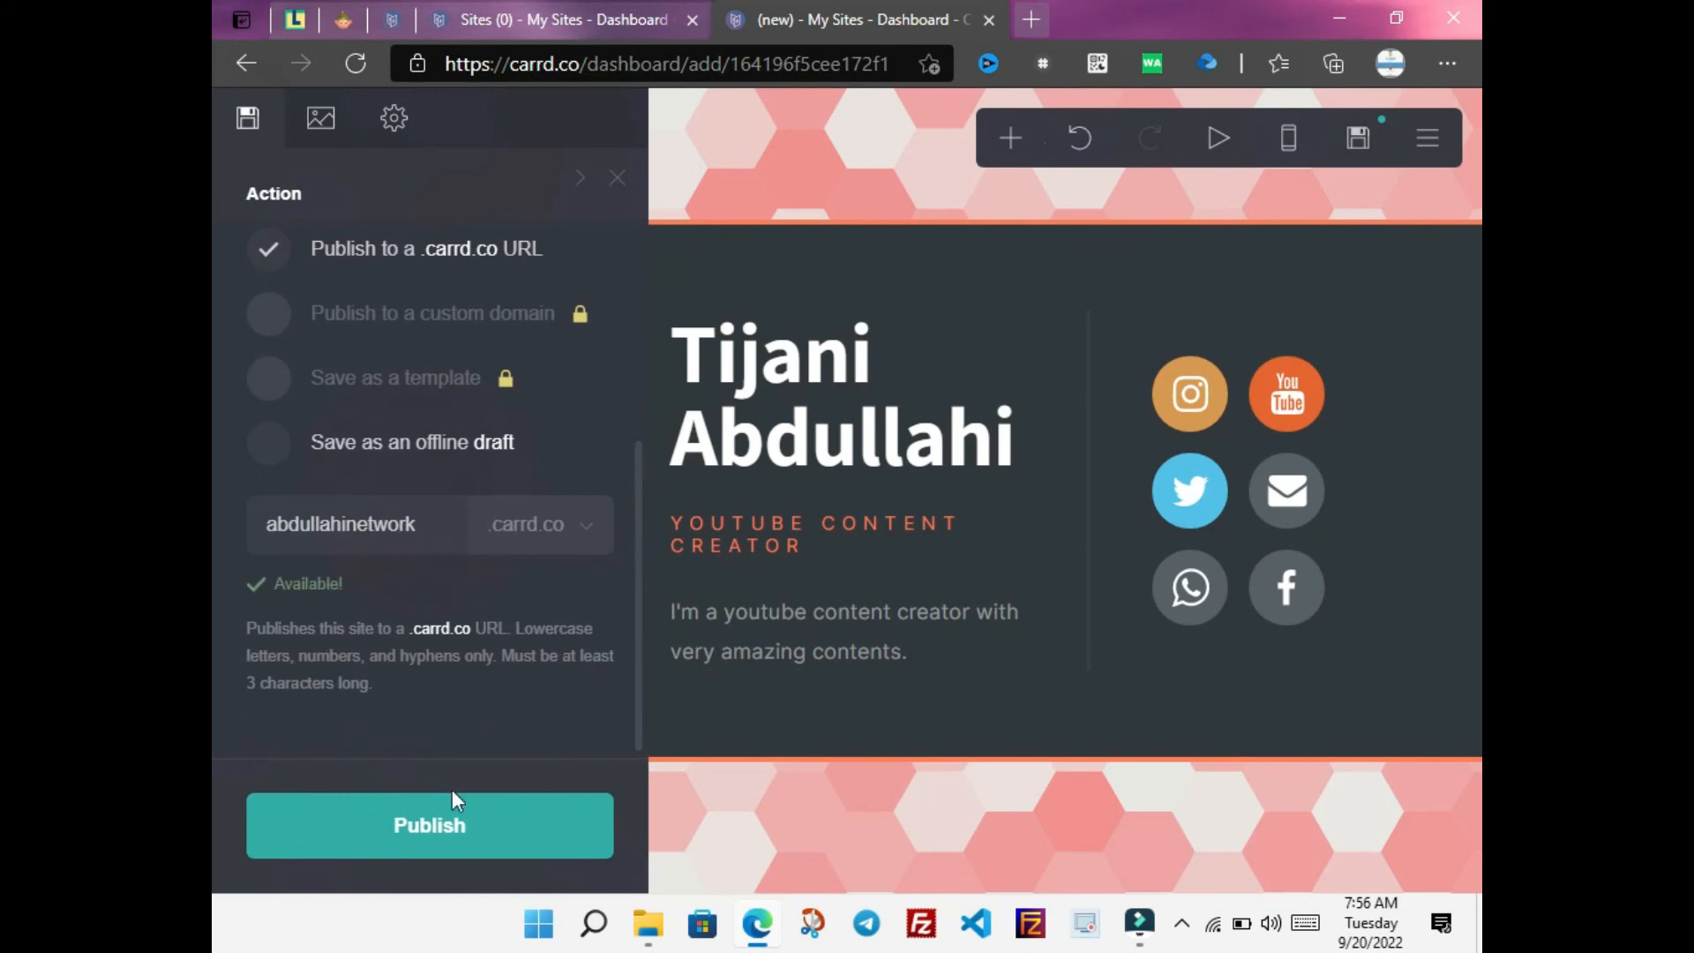
pyautogui.click(452, 836)
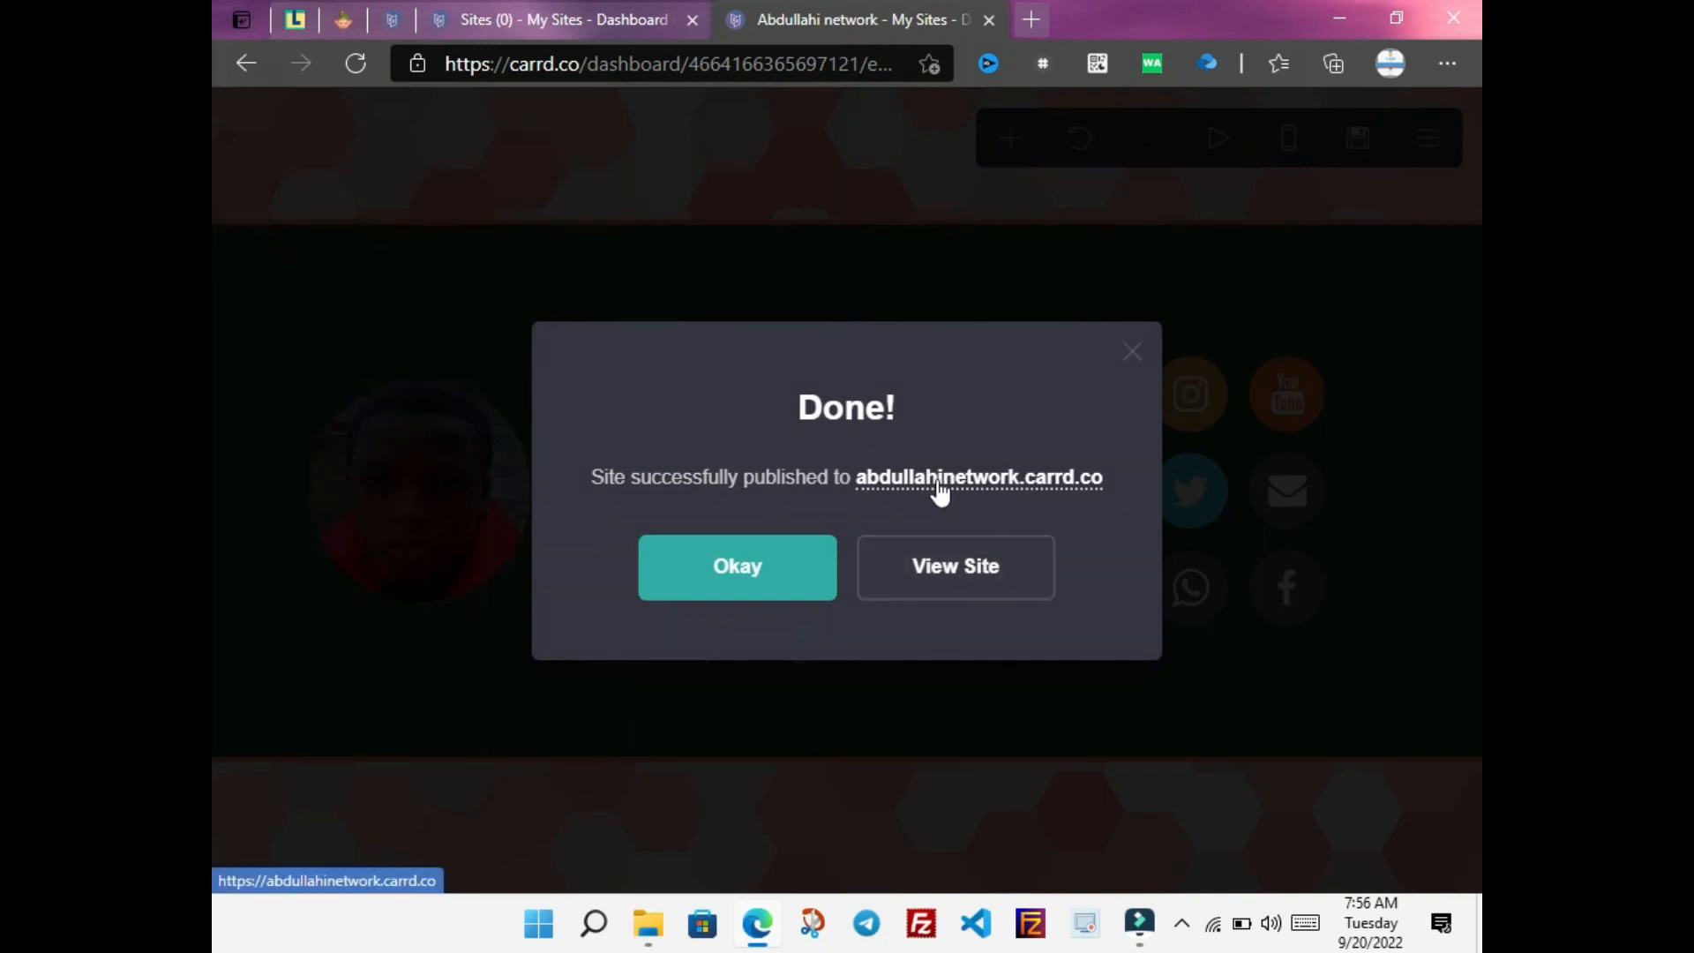
# View the live site in a new tab, then return to the editor and dismiss the confirmation
pyautogui.click(926, 569)
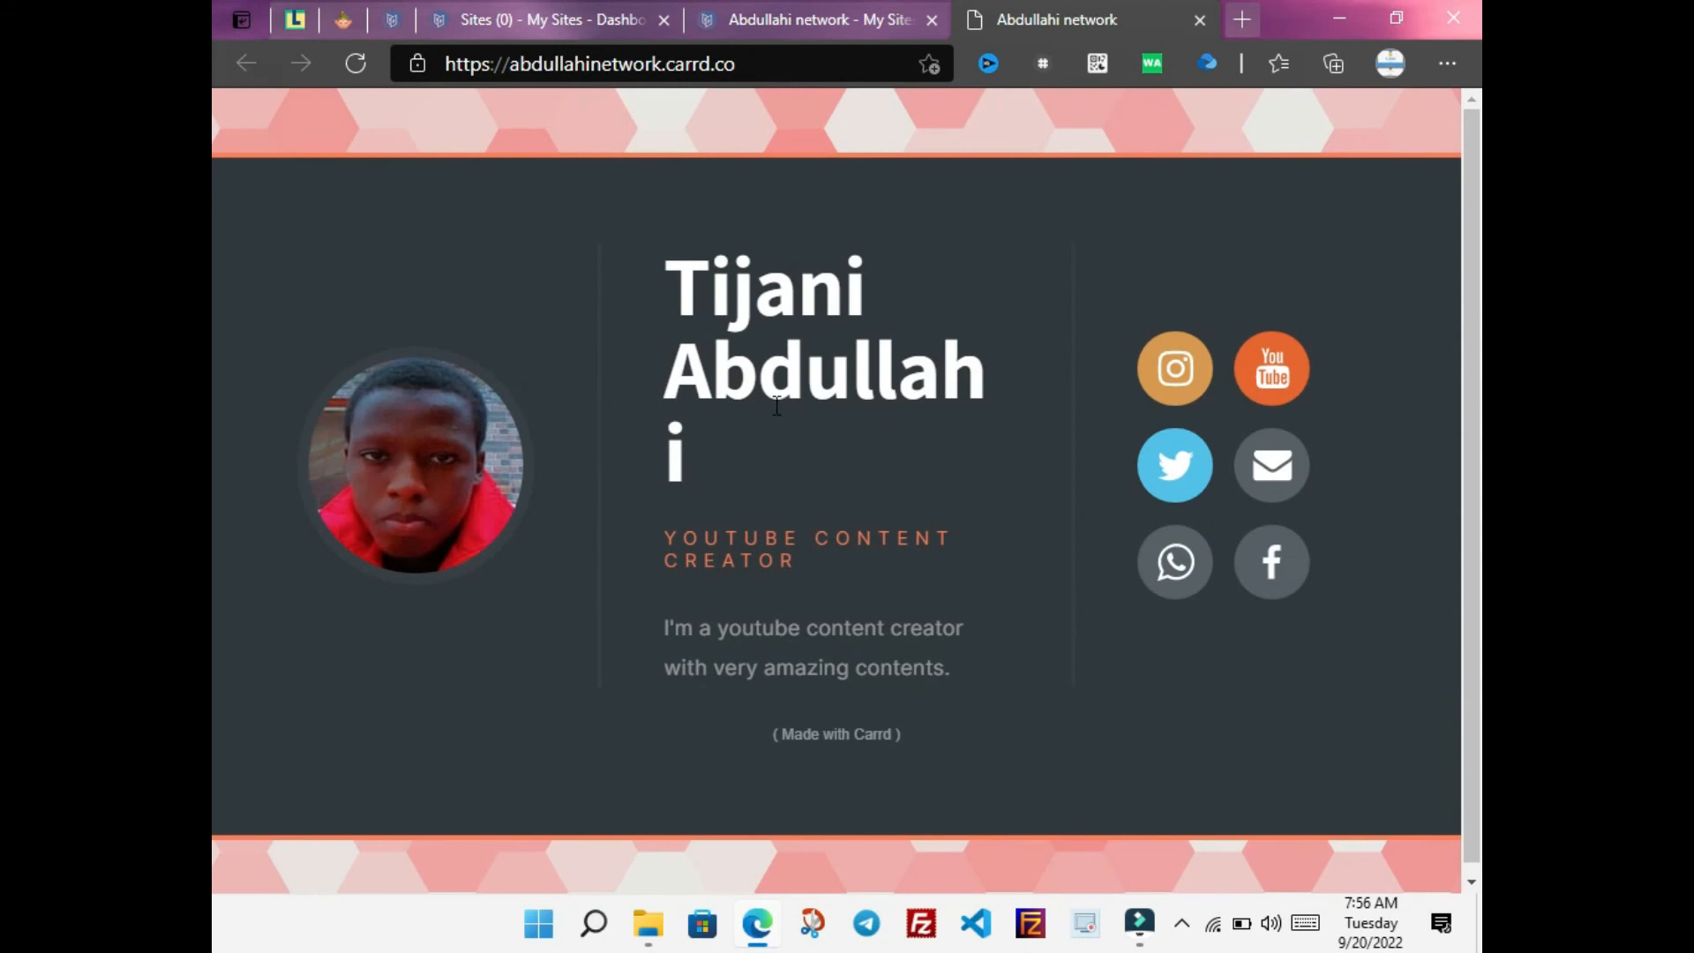
pyautogui.click(830, 16)
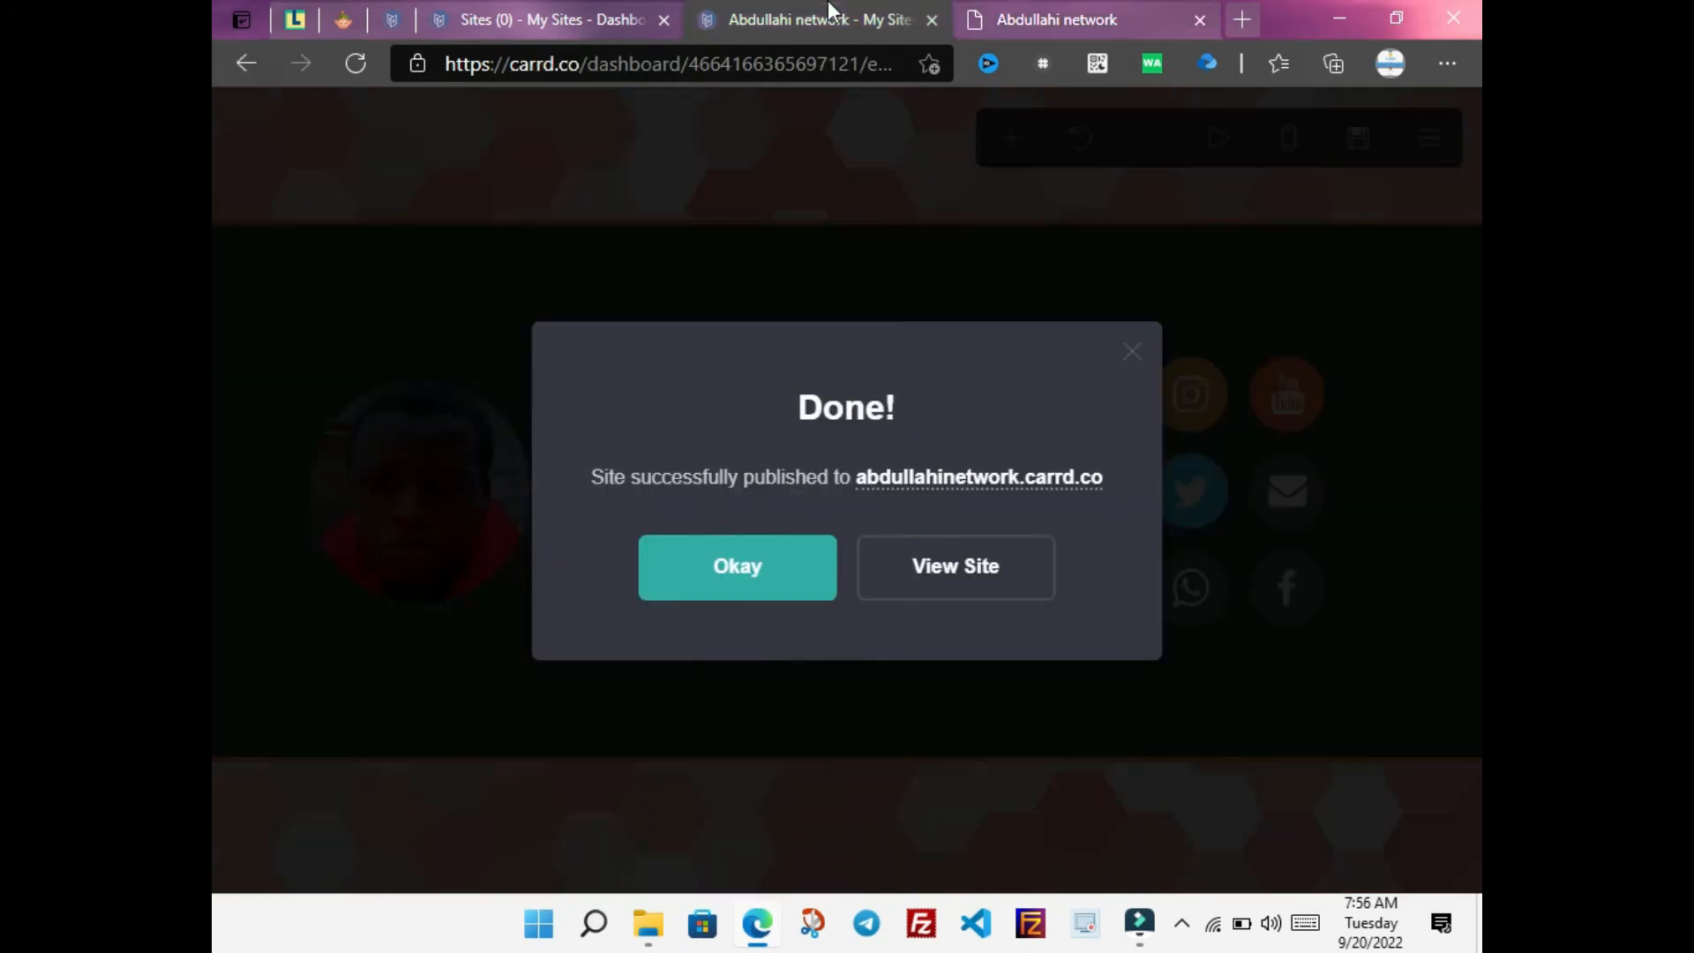
pyautogui.click(771, 567)
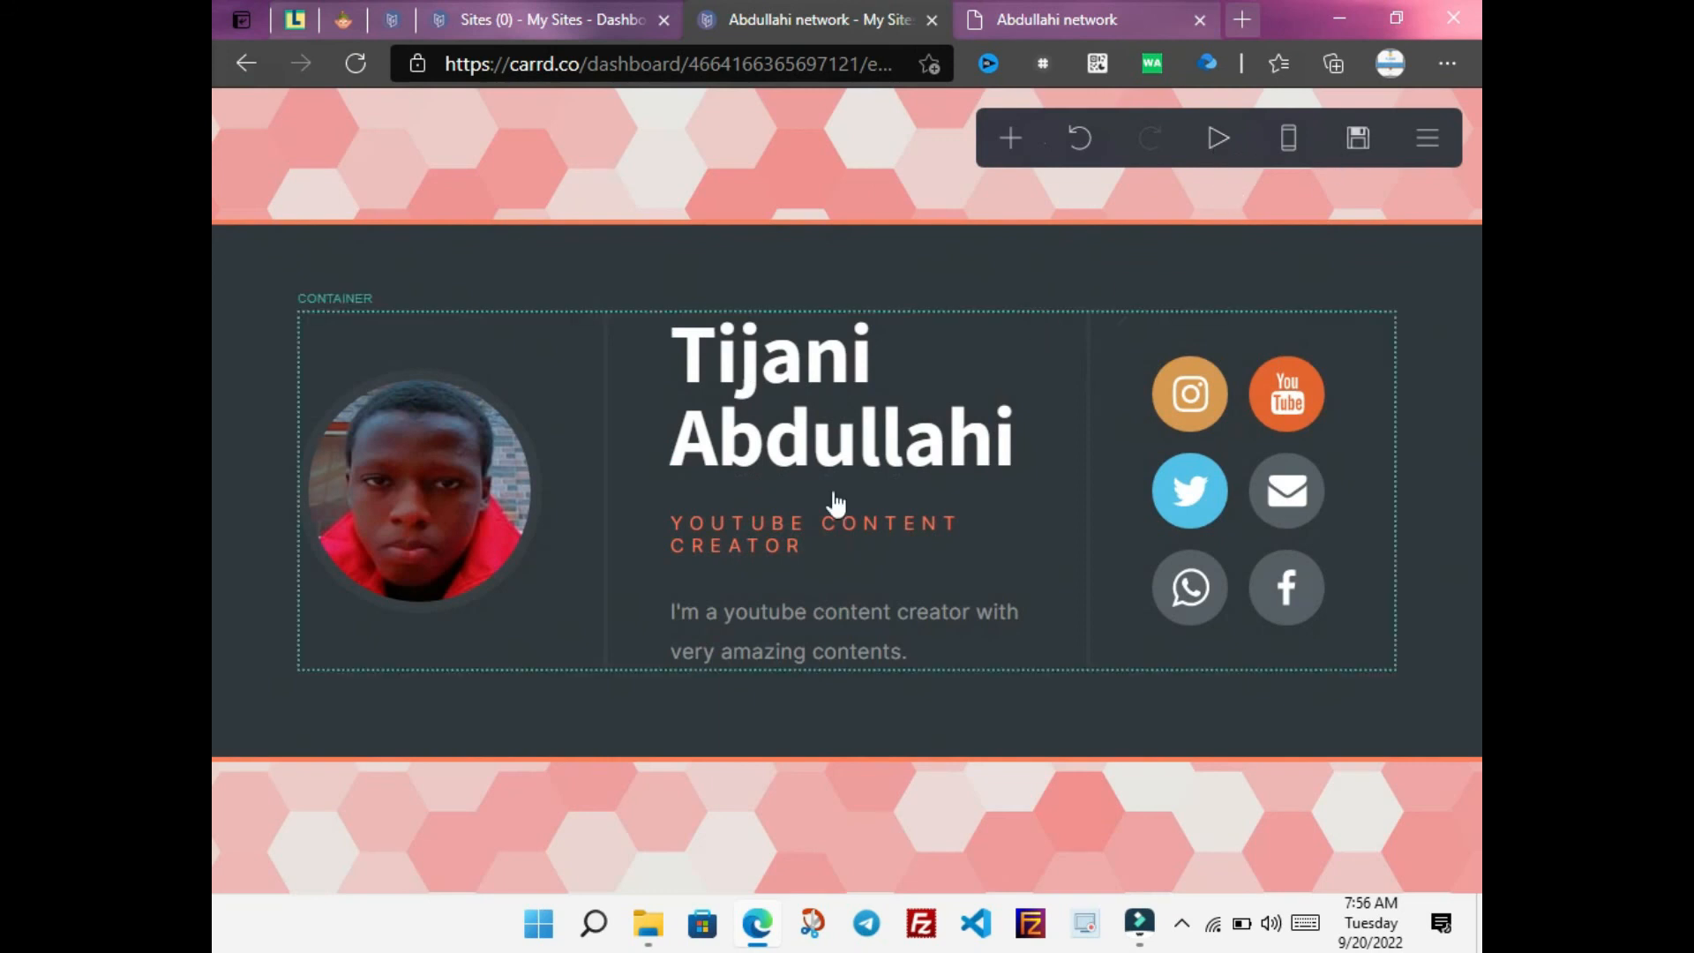
# Open and close the site title and background editors, undoing the last change
pyautogui.click(1012, 419)
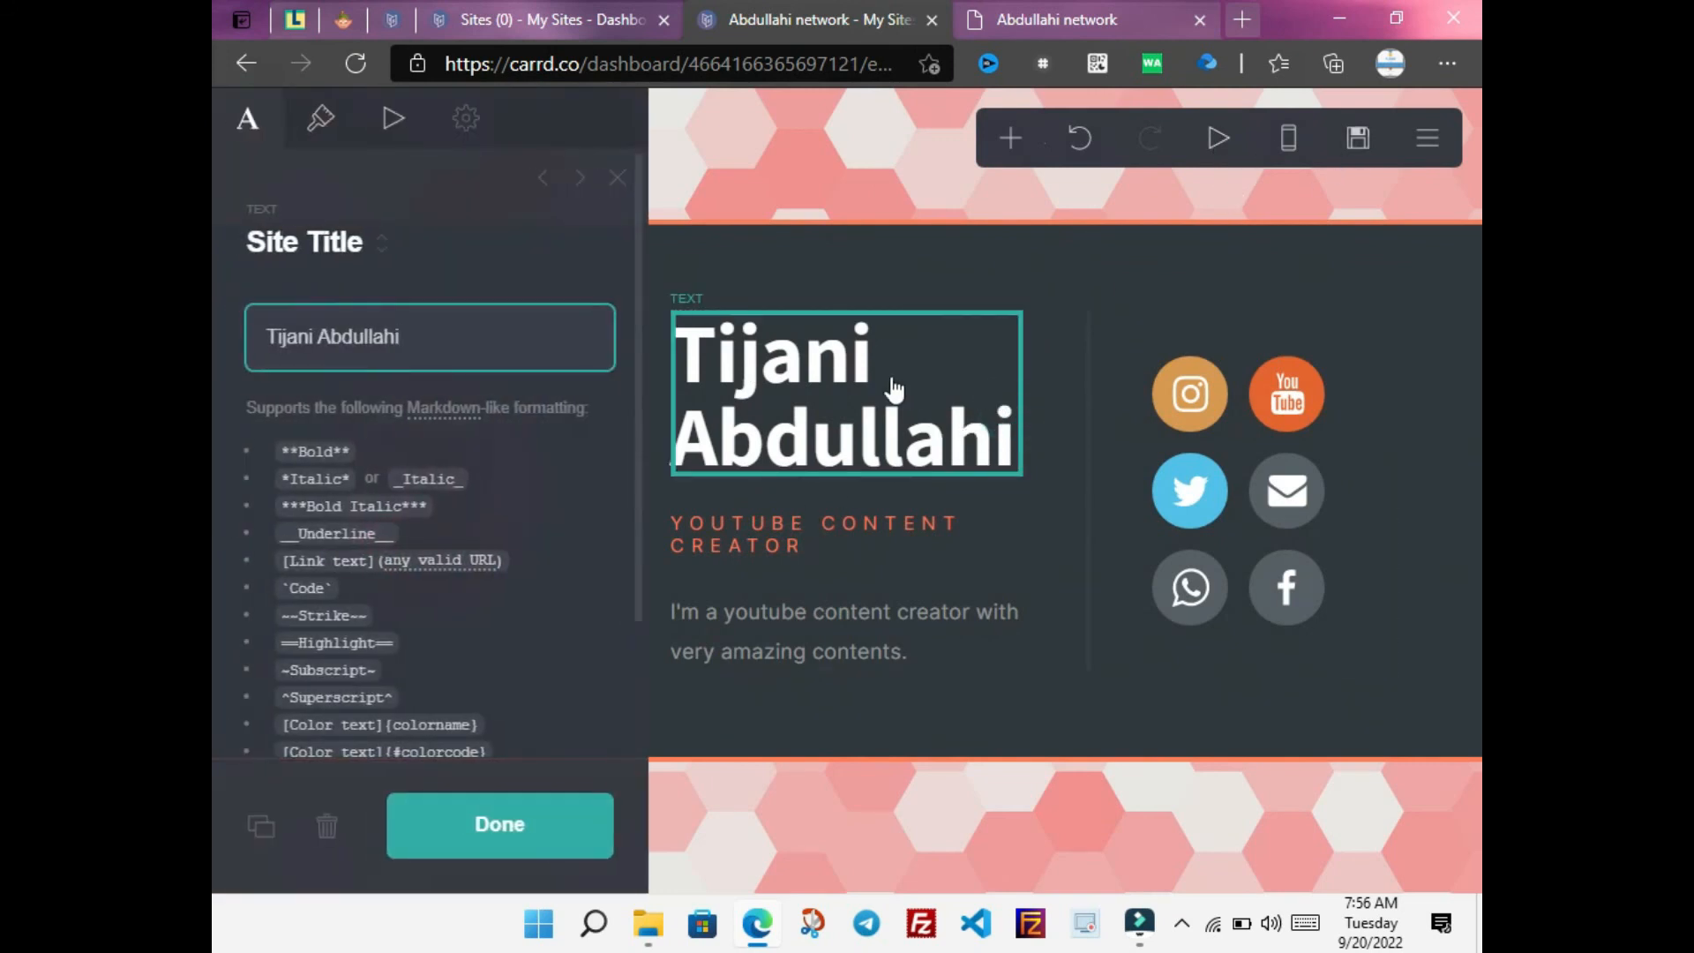
pyautogui.click(1023, 388)
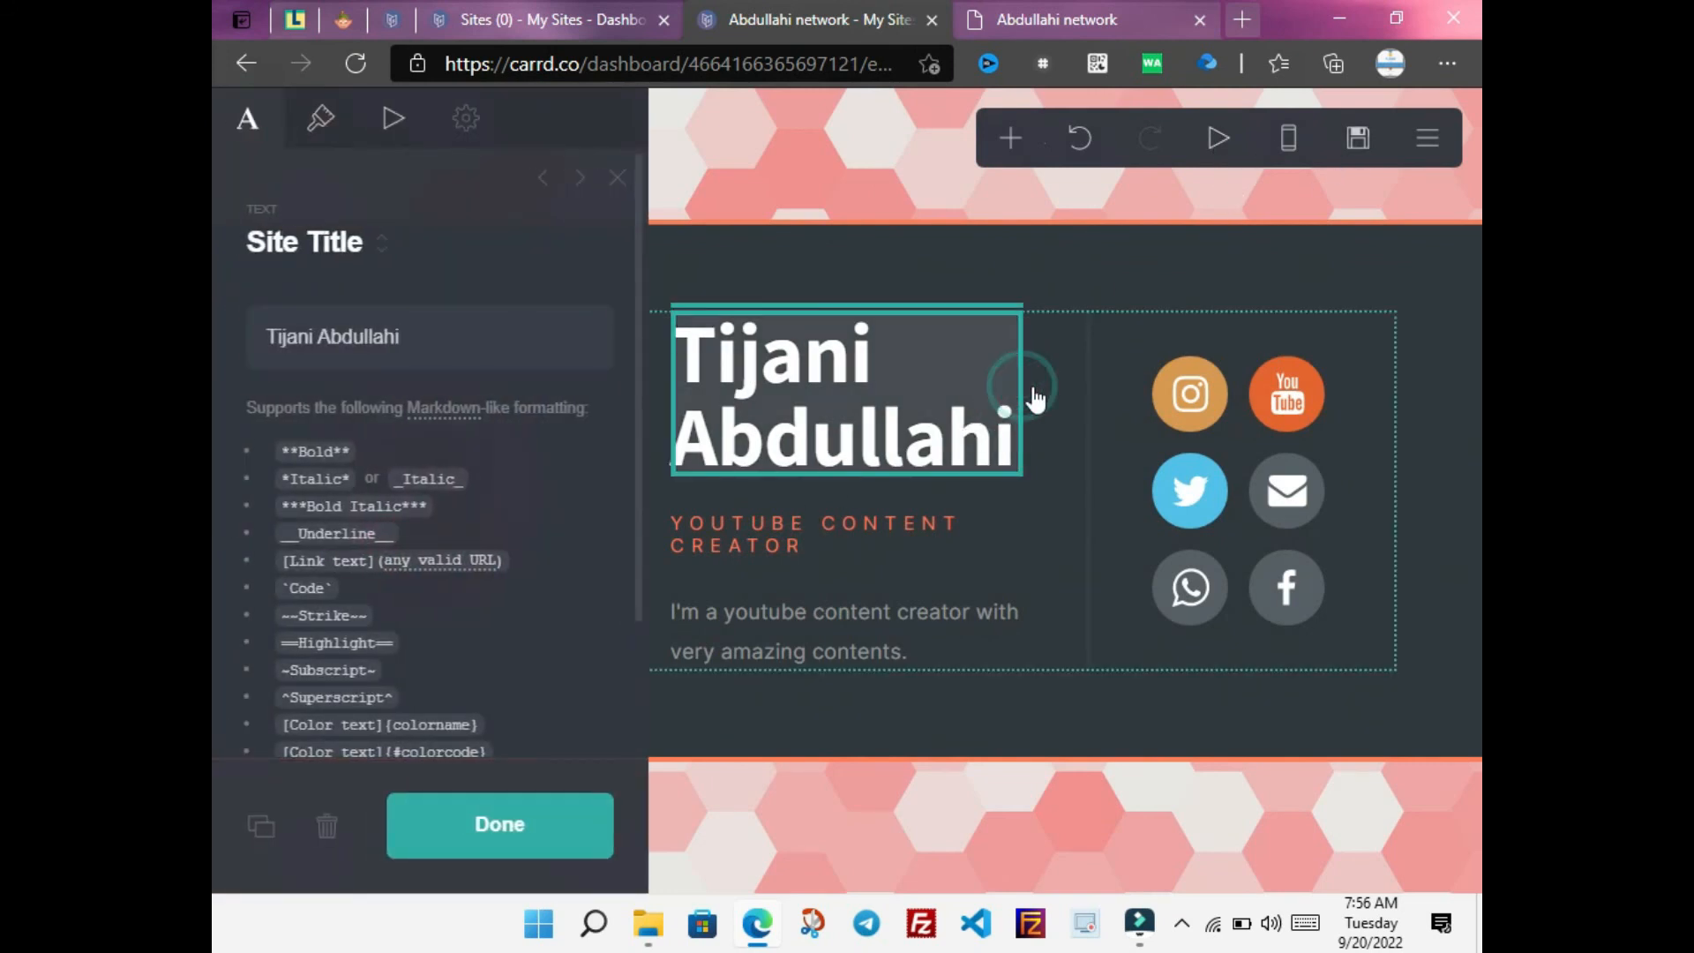
pyautogui.click(898, 780)
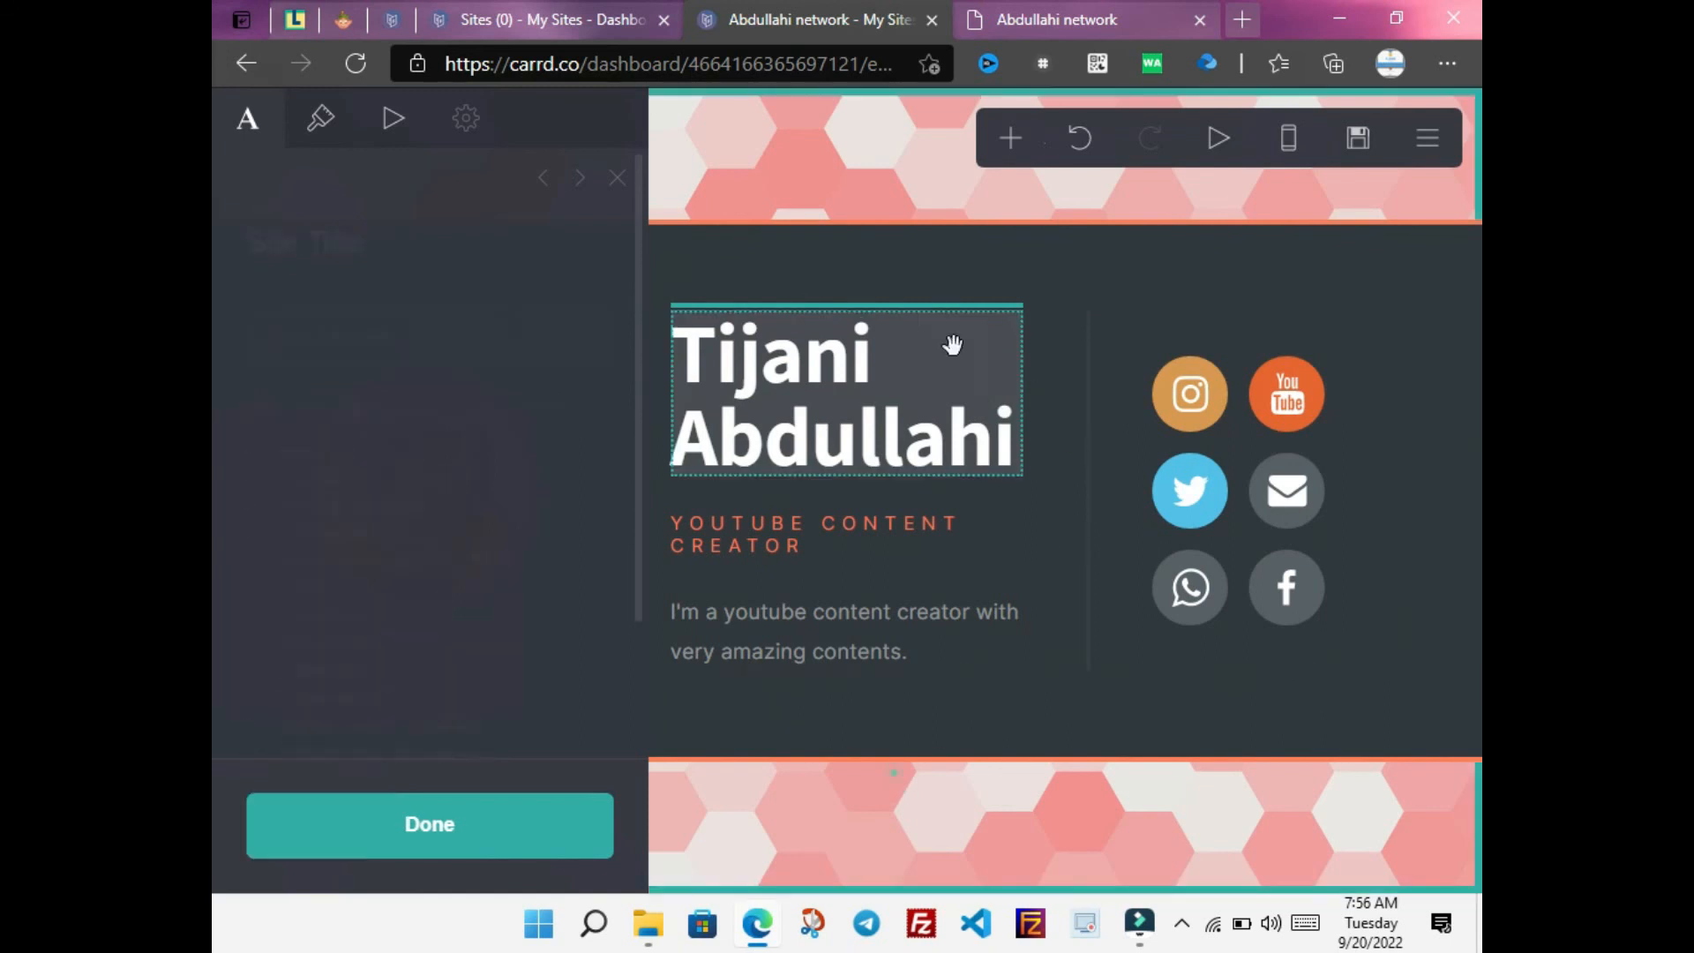
pyautogui.click(927, 437)
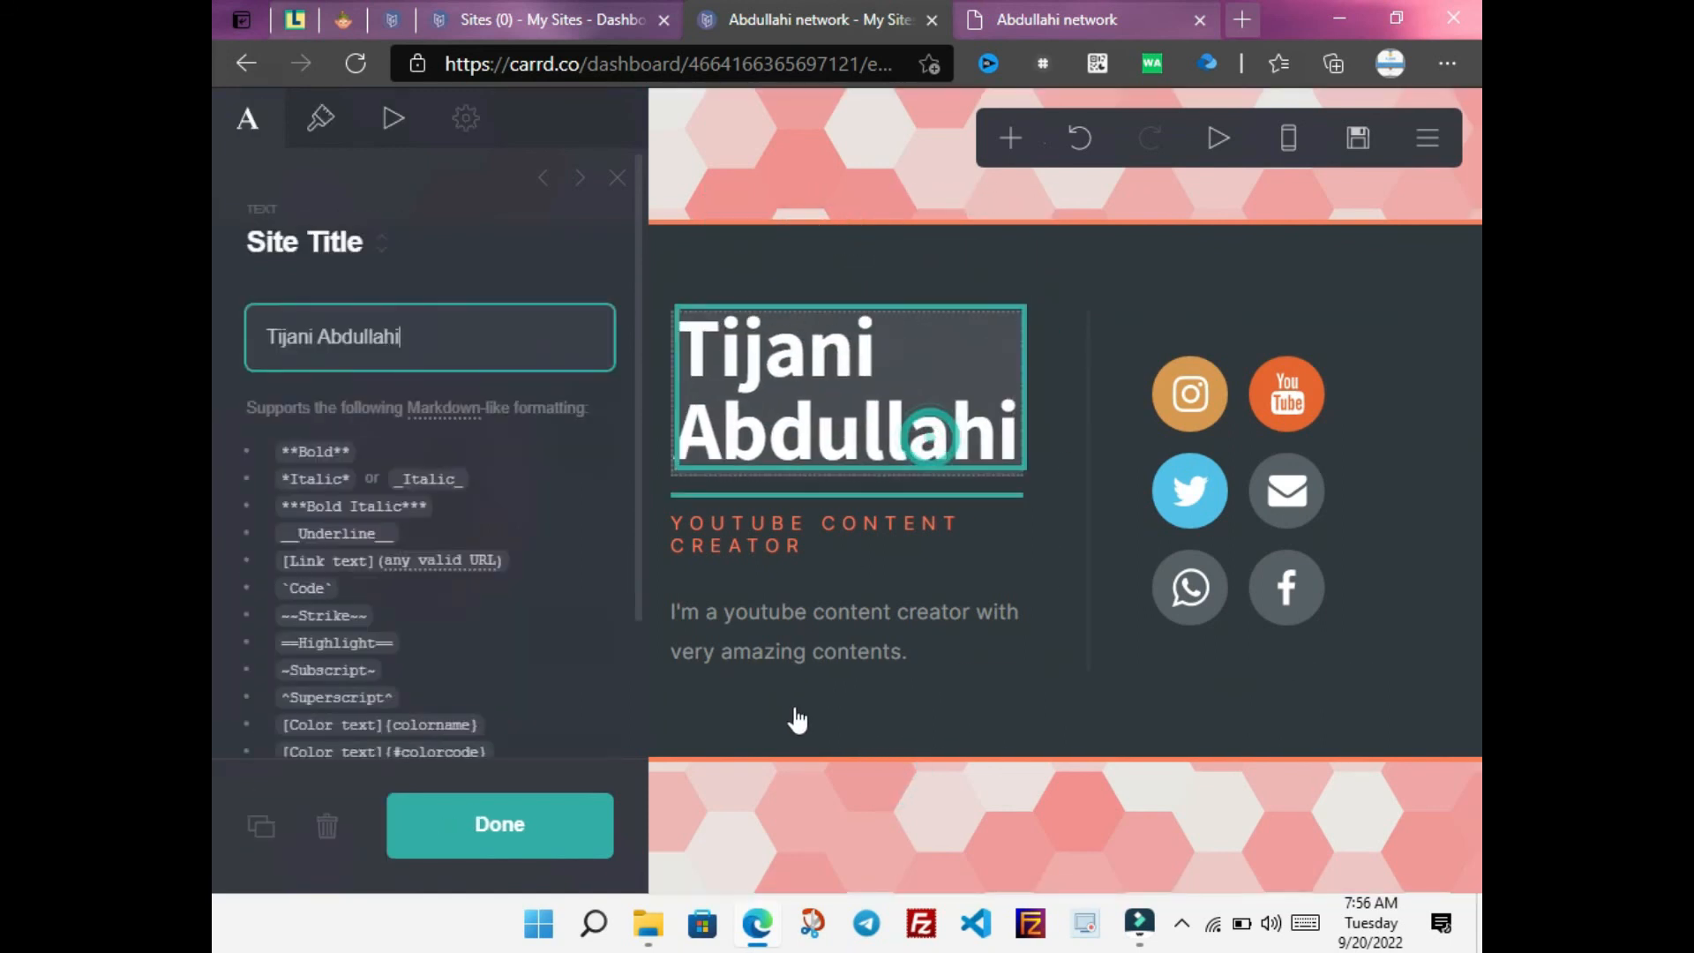
pyautogui.click(578, 843)
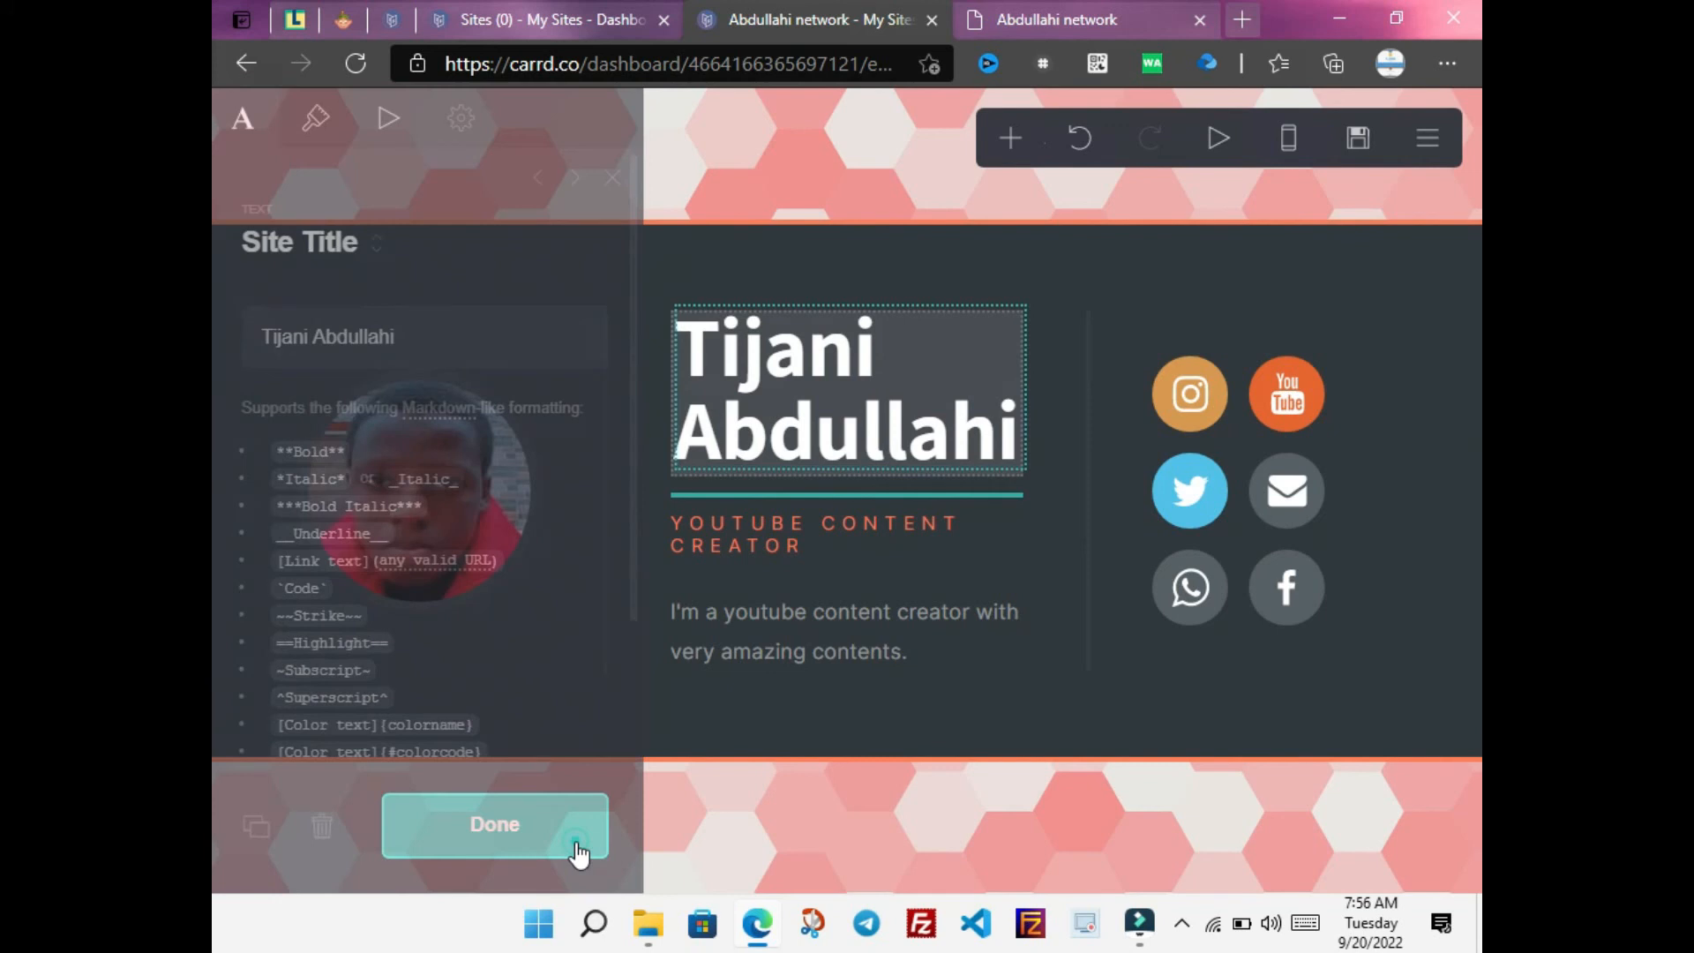
pyautogui.click(771, 810)
pyautogui.click(772, 810)
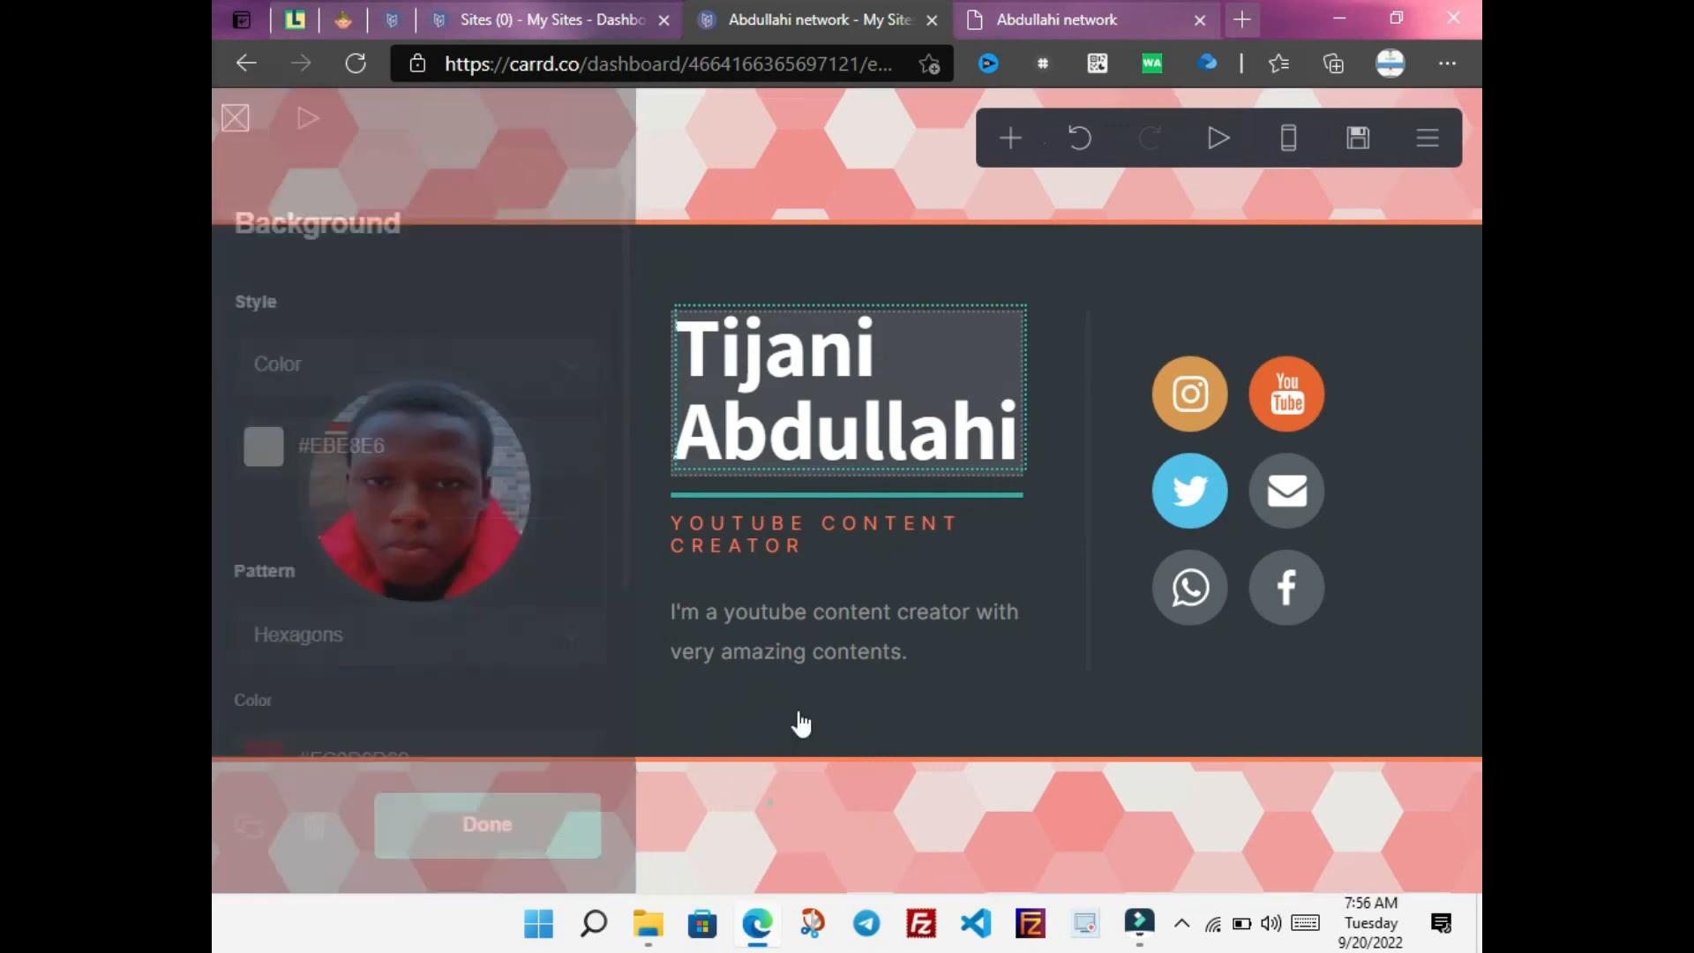
pyautogui.click(1079, 143)
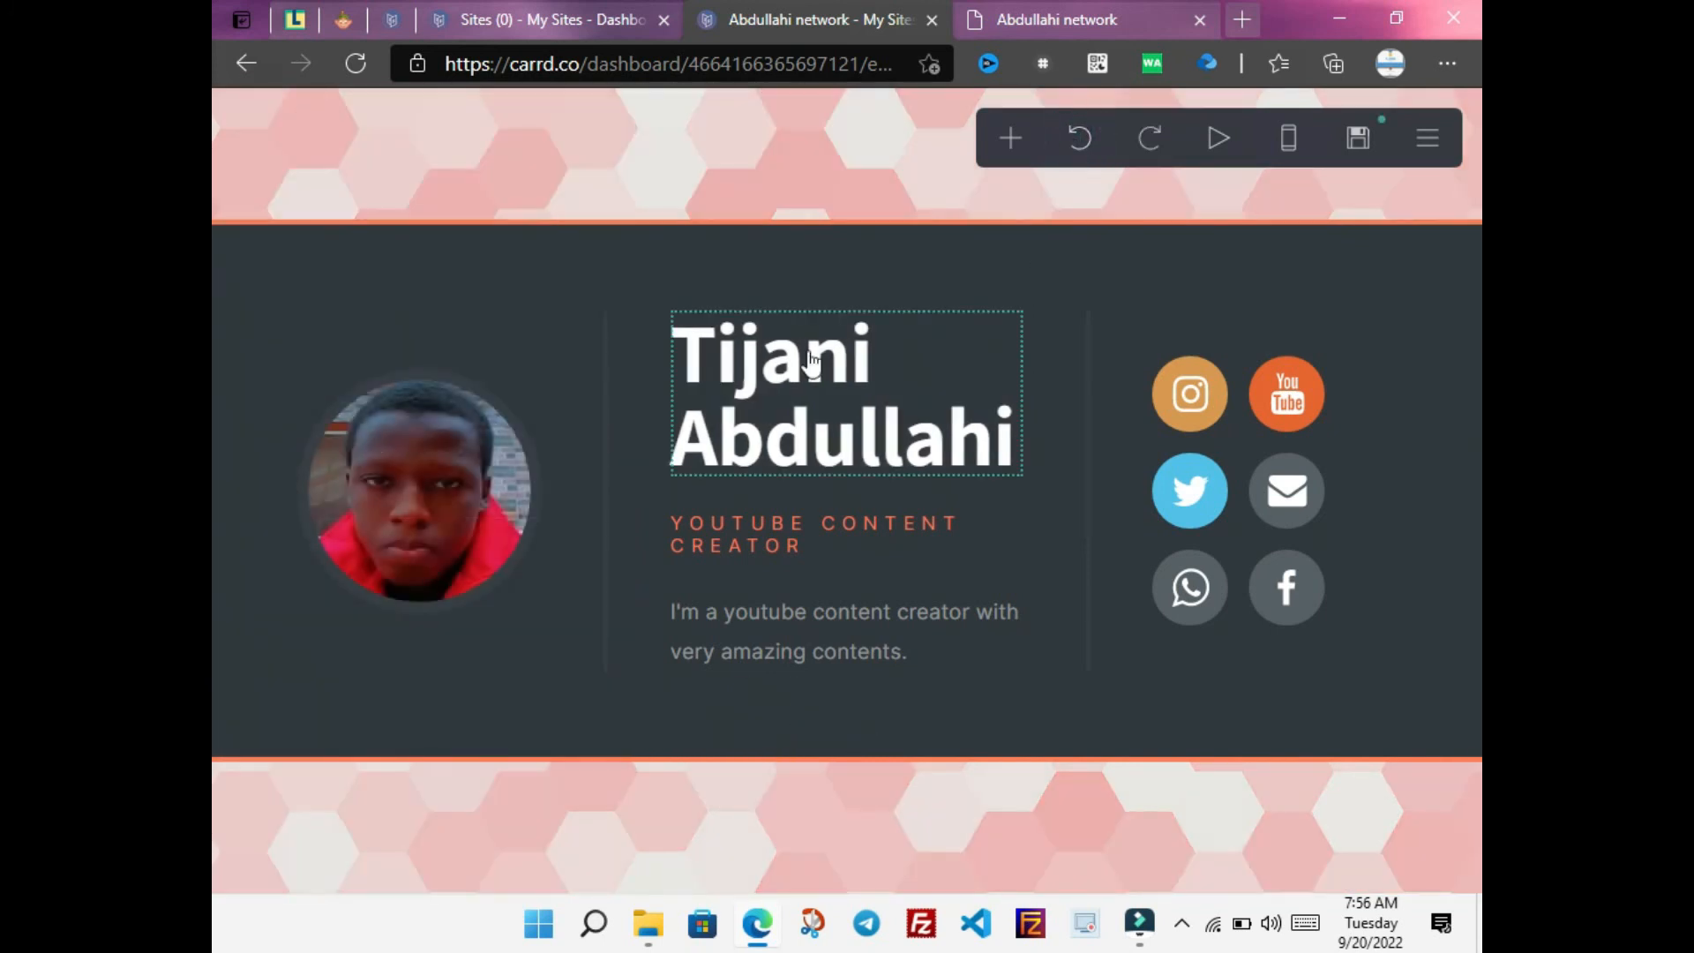
# Reopen and close the site title editor, then bring up the publish settings
pyautogui.click(807, 349)
pyautogui.click(1021, 402)
pyautogui.click(1001, 393)
pyautogui.scroll(-2, 638, 356)
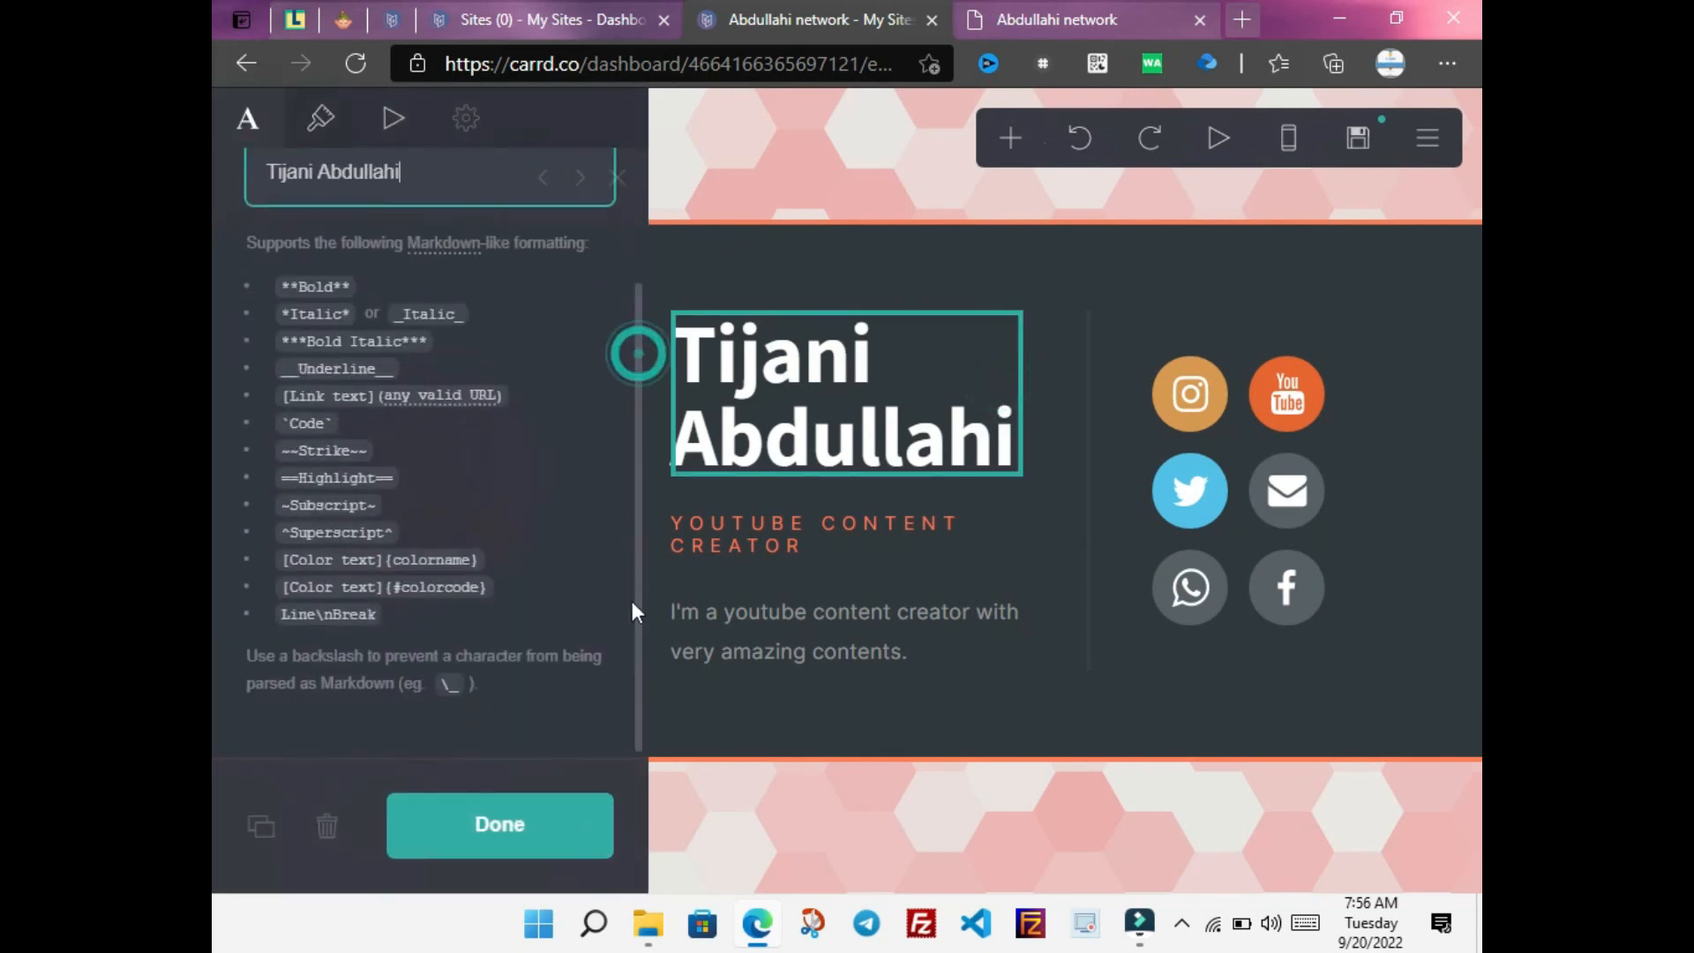
pyautogui.click(887, 803)
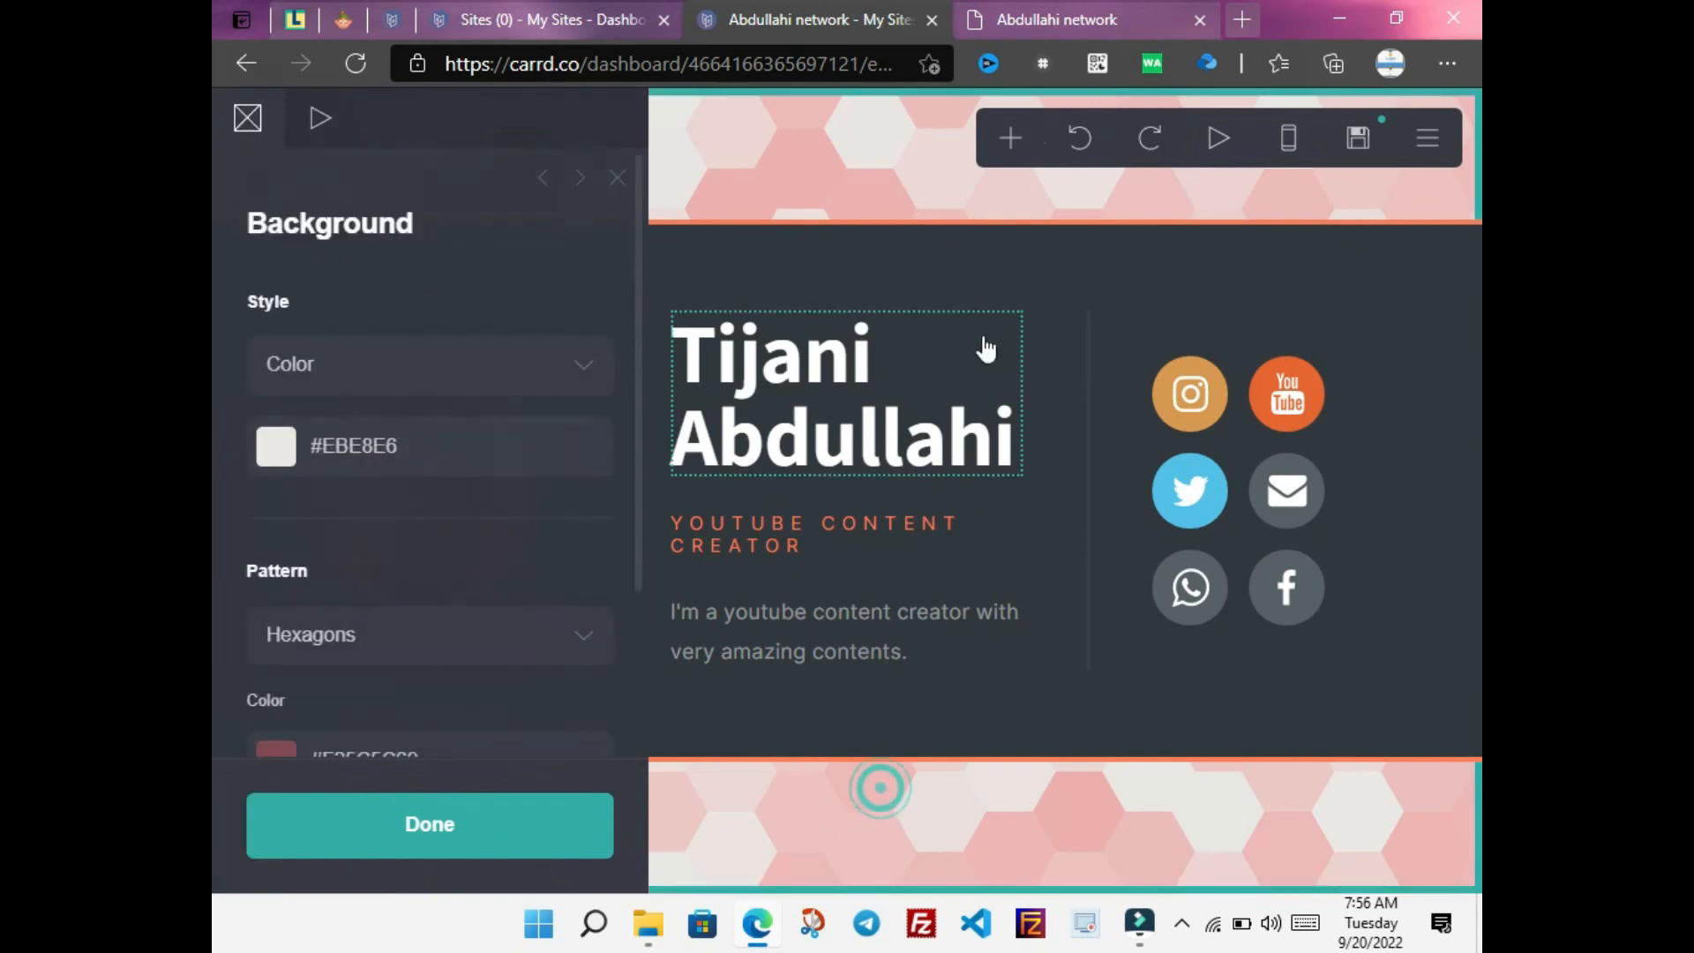
pyautogui.click(966, 360)
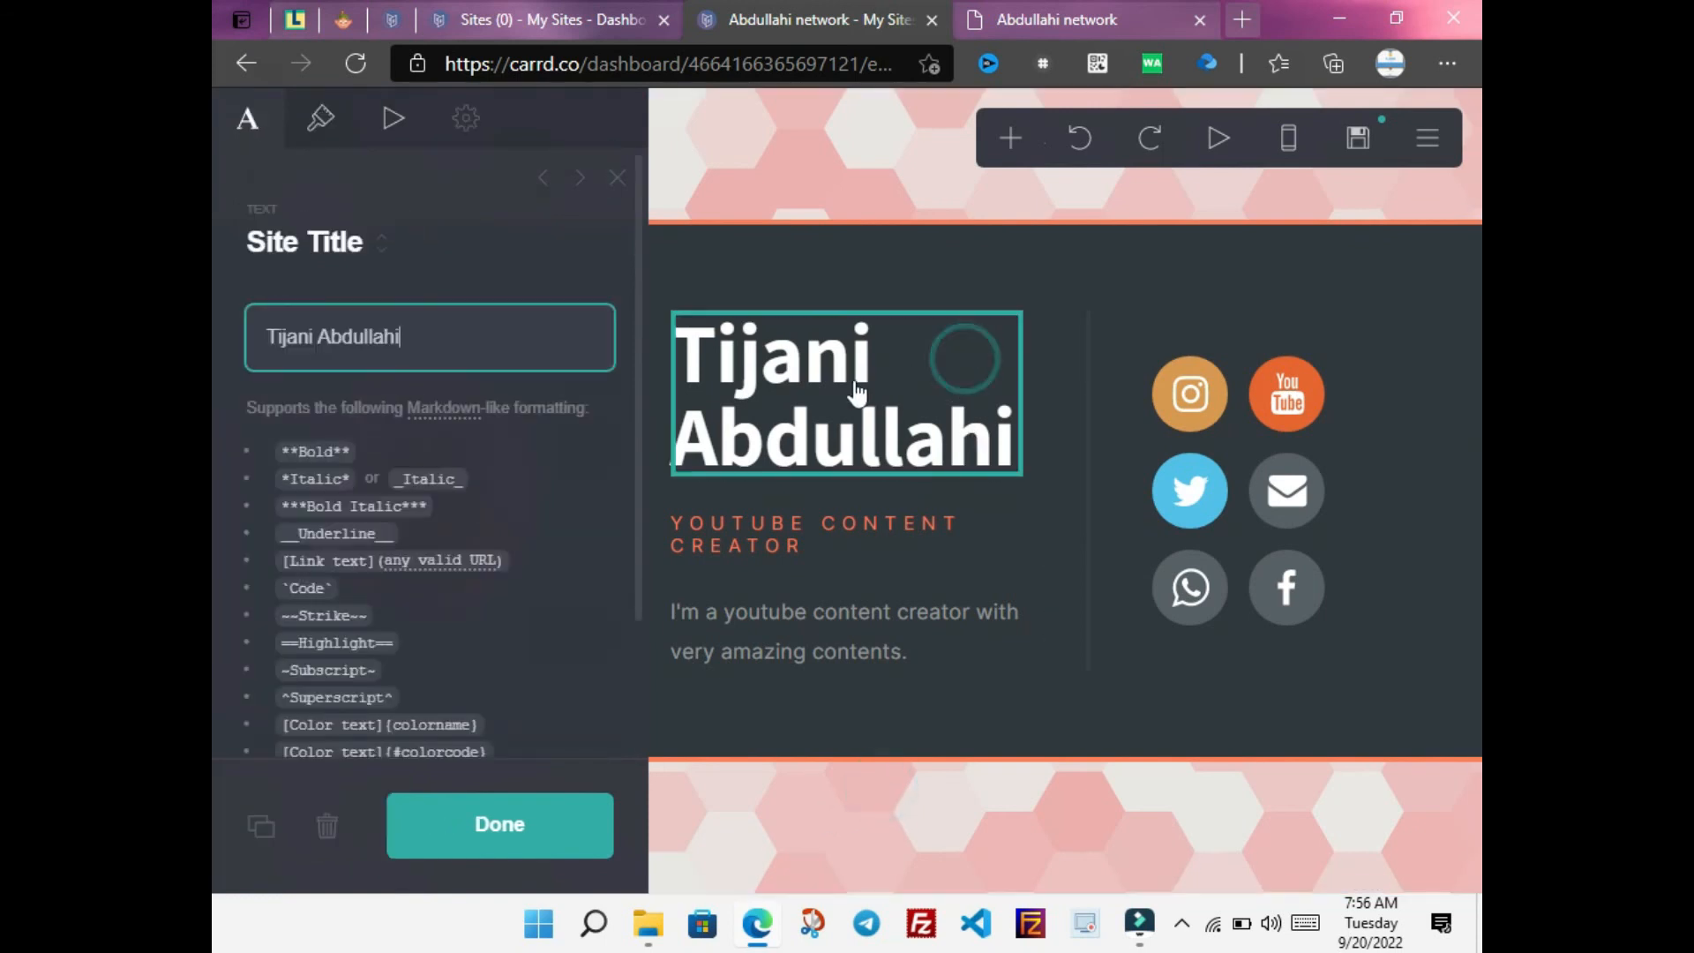
pyautogui.click(680, 427)
pyautogui.click(681, 427)
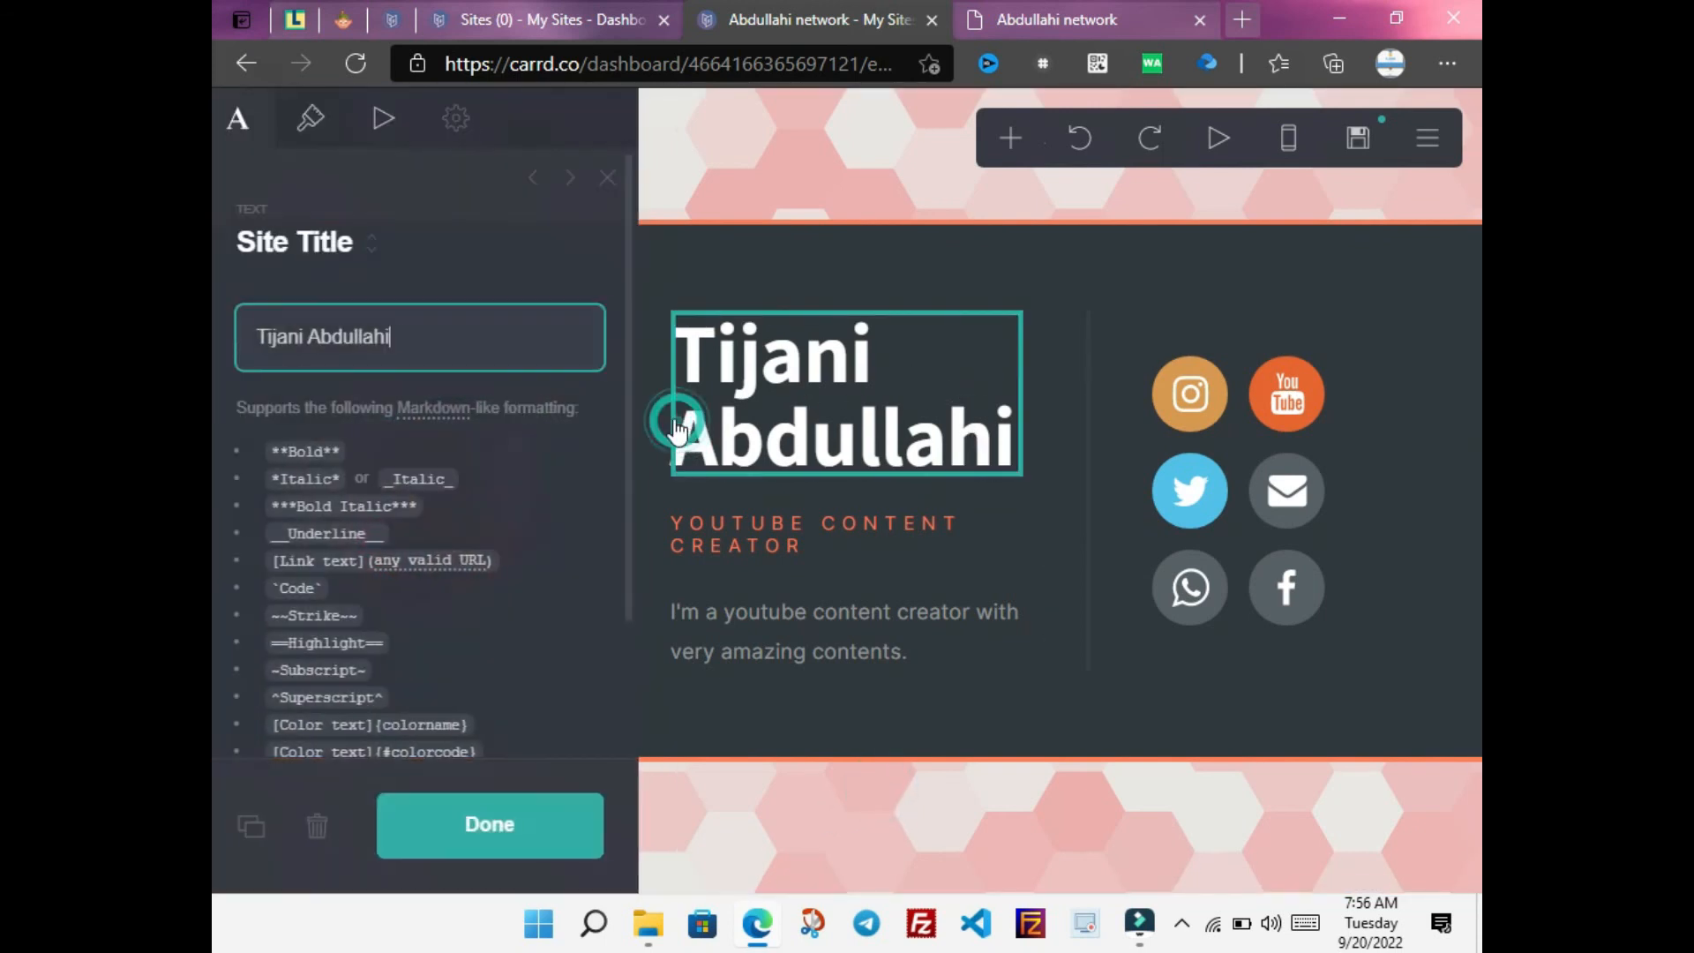
pyautogui.click(909, 367)
pyautogui.click(541, 844)
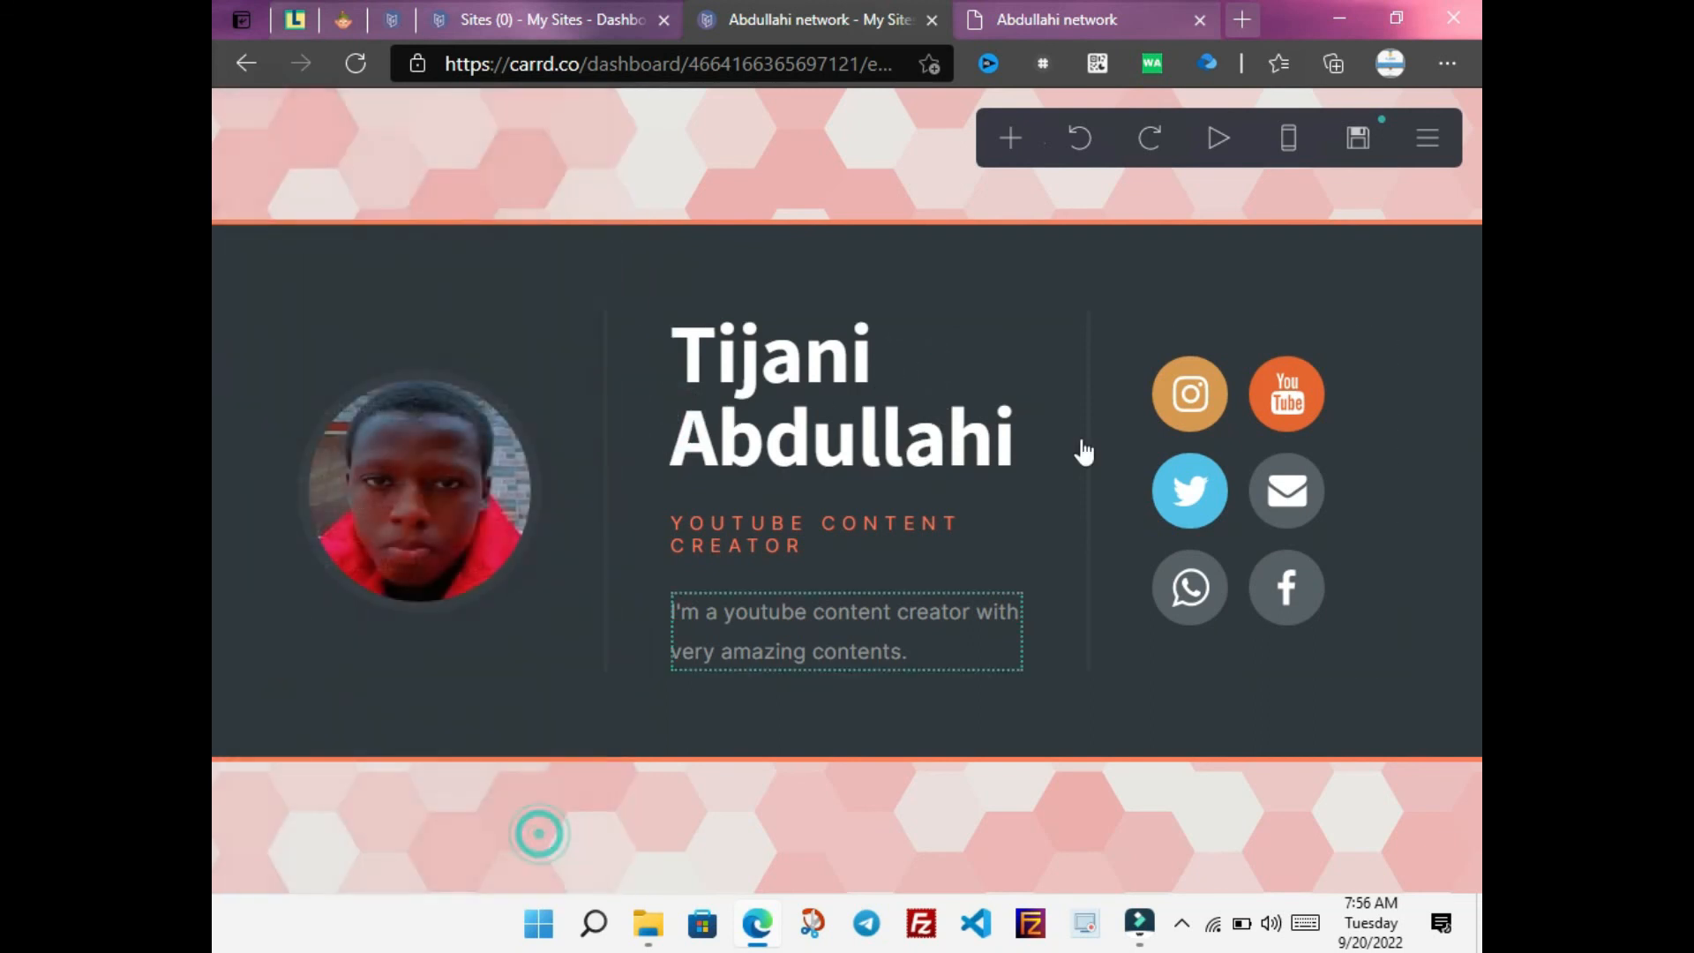
pyautogui.click(1360, 144)
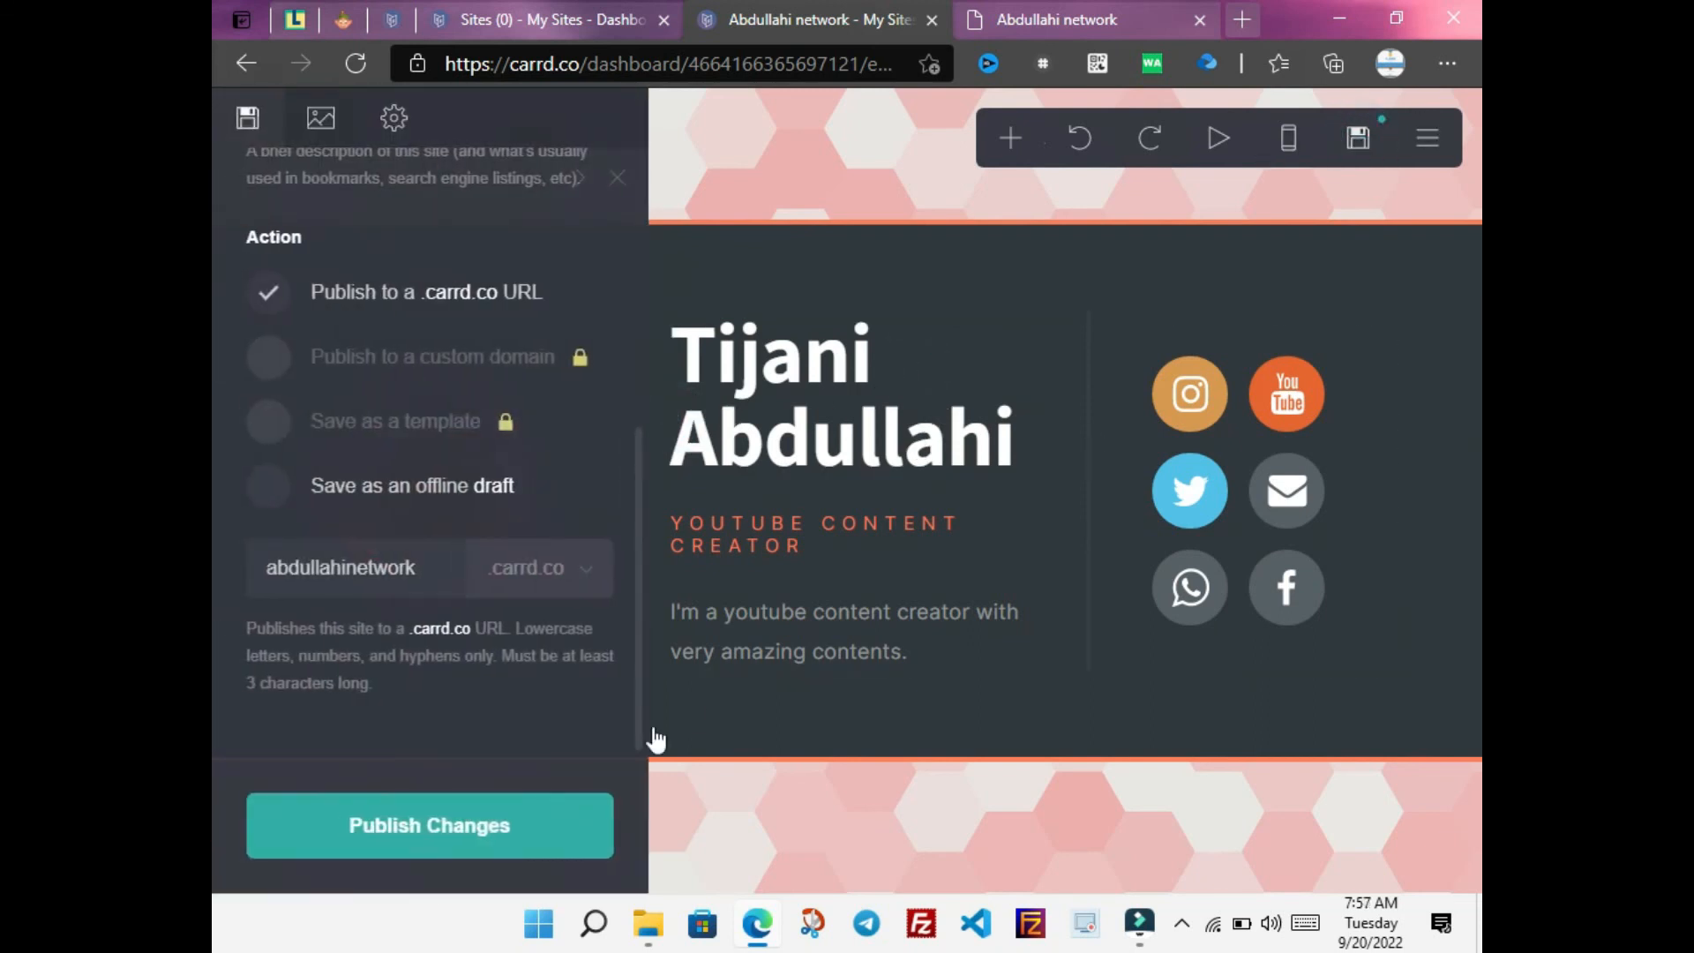
# Publish the site changes and view the live abdullahinetwork.carrd.co page
pyautogui.click(511, 824)
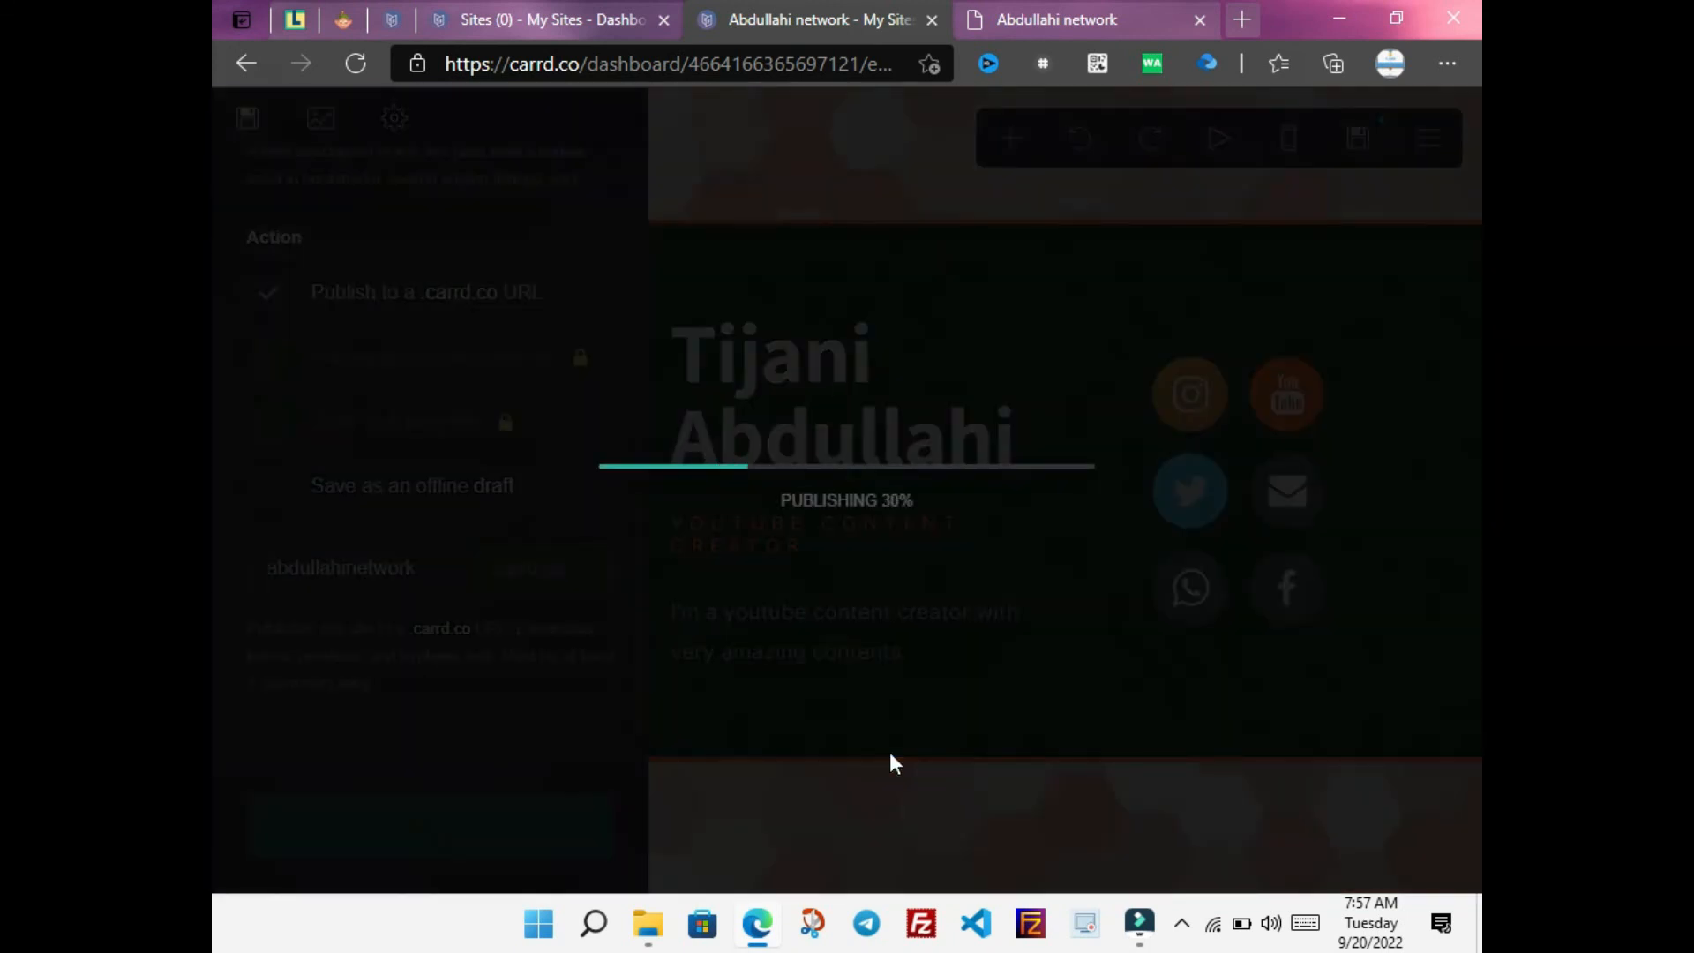
pyautogui.click(1020, 6)
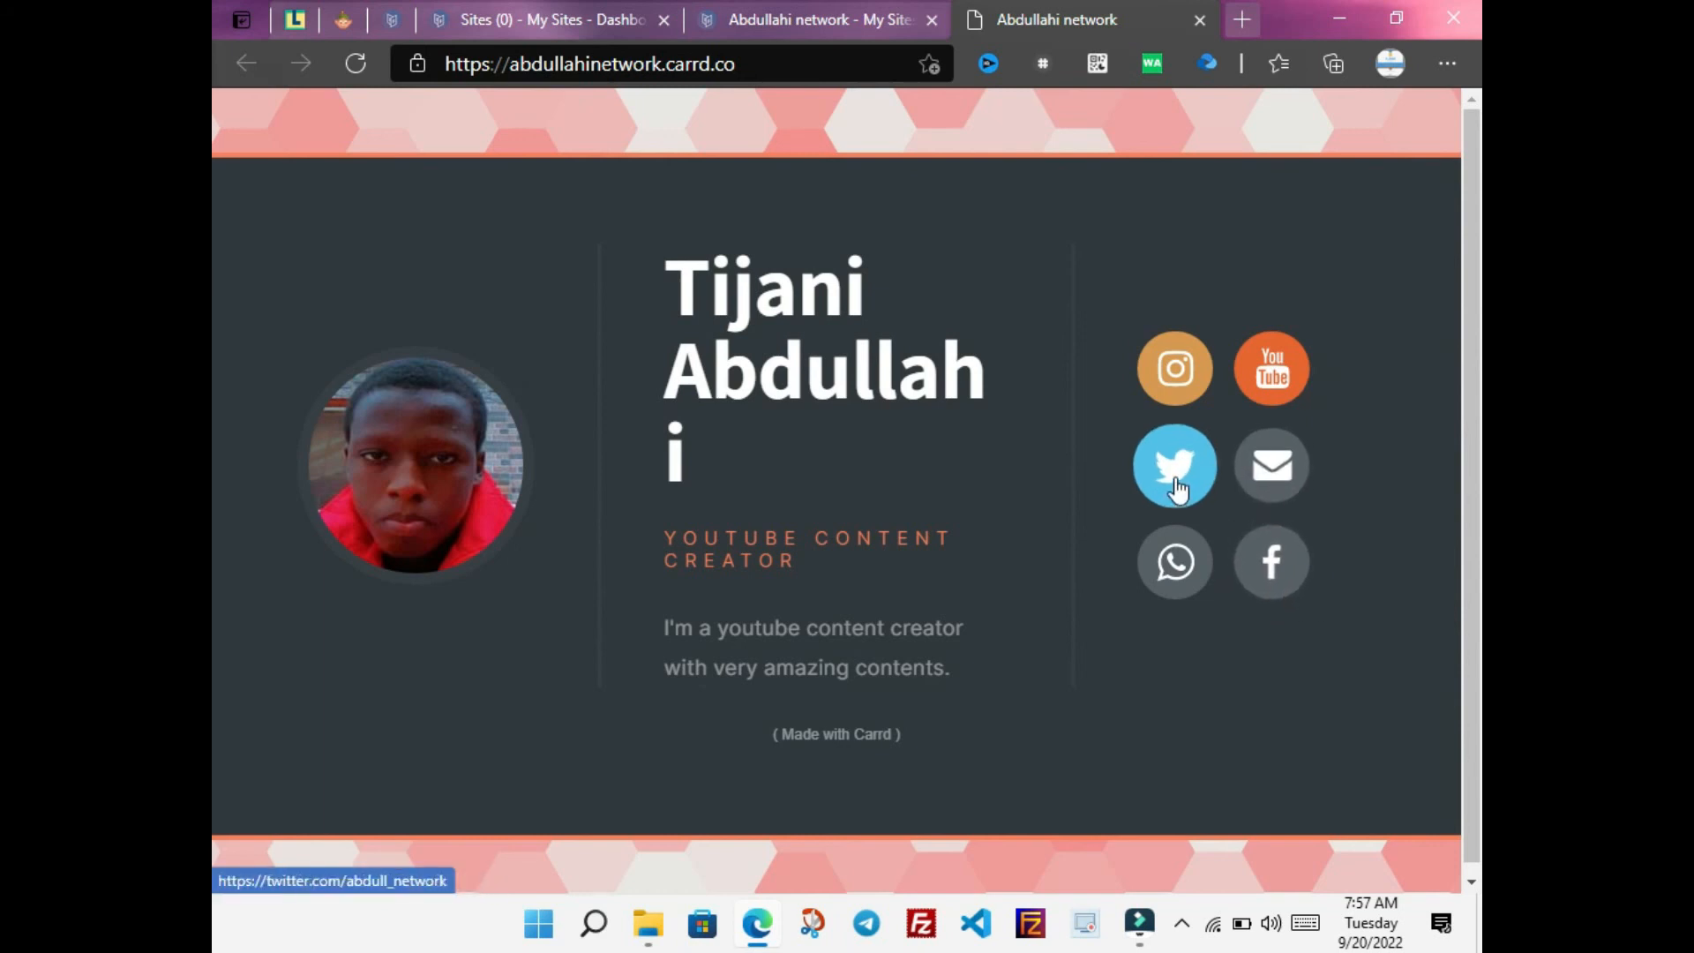
# Open the YouTube icon's link in a new tab, check the channel, then close it
pyautogui.rightClick(1256, 359)
pyautogui.click(1257, 380)
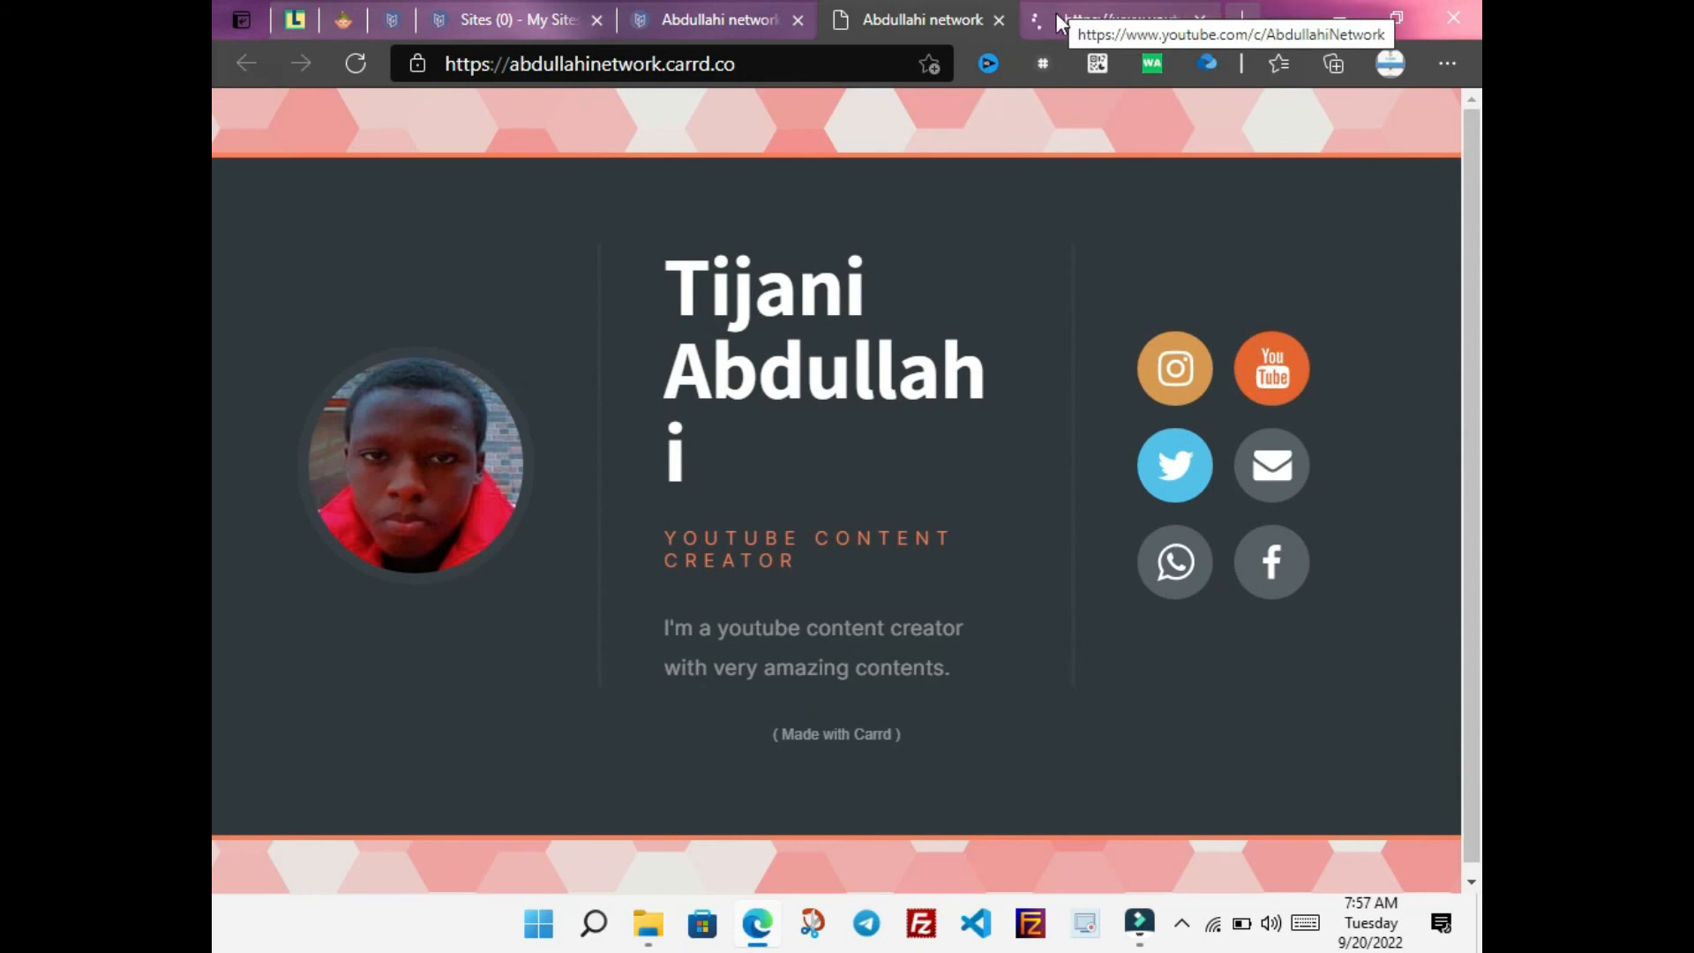
pyautogui.click(1059, 9)
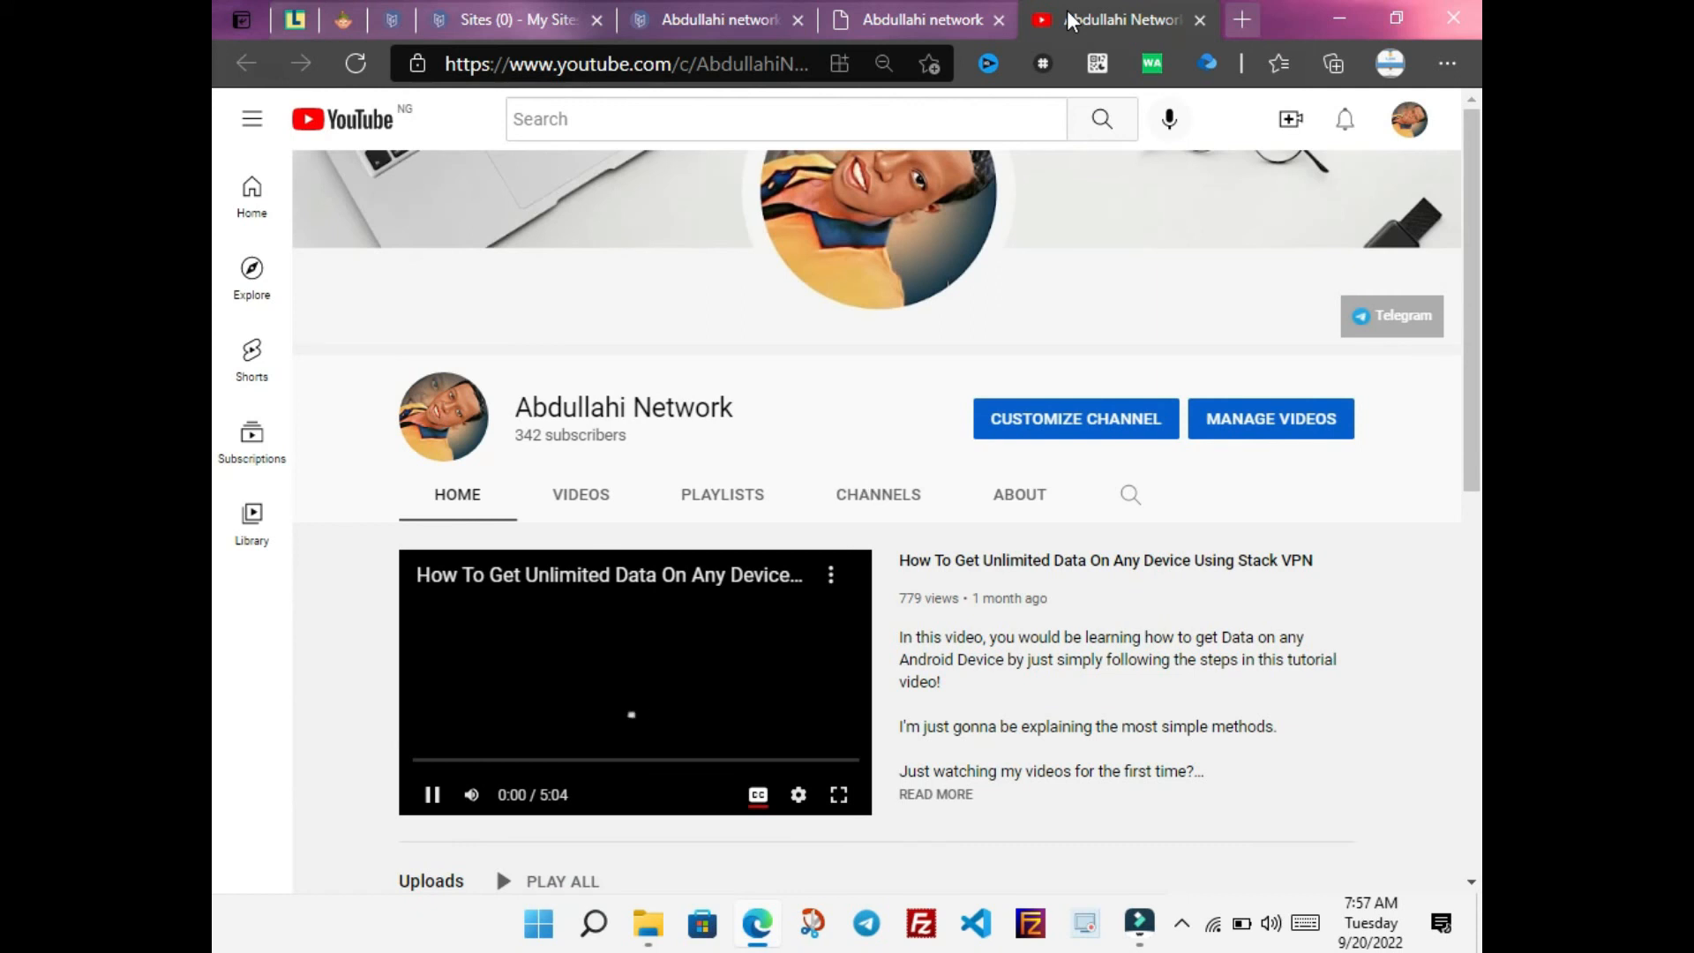
pyautogui.click(1199, 19)
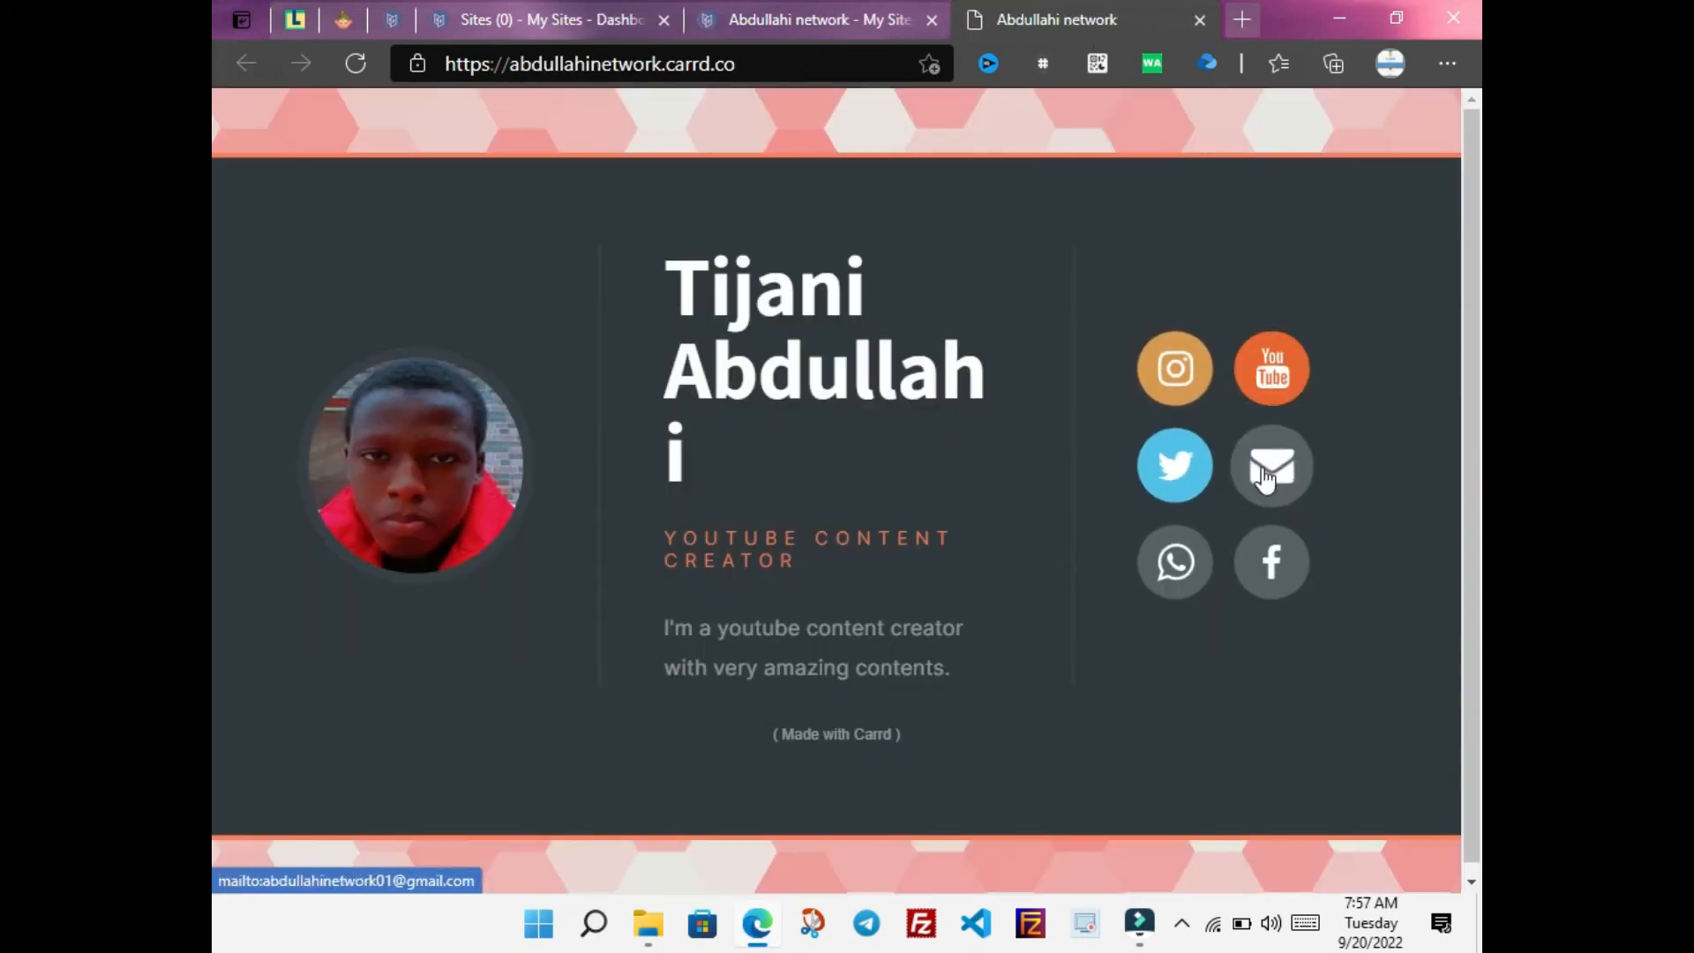
# Open the Facebook icon's link in a new tab, check the profile, then close it
pyautogui.rightClick(1271, 565)
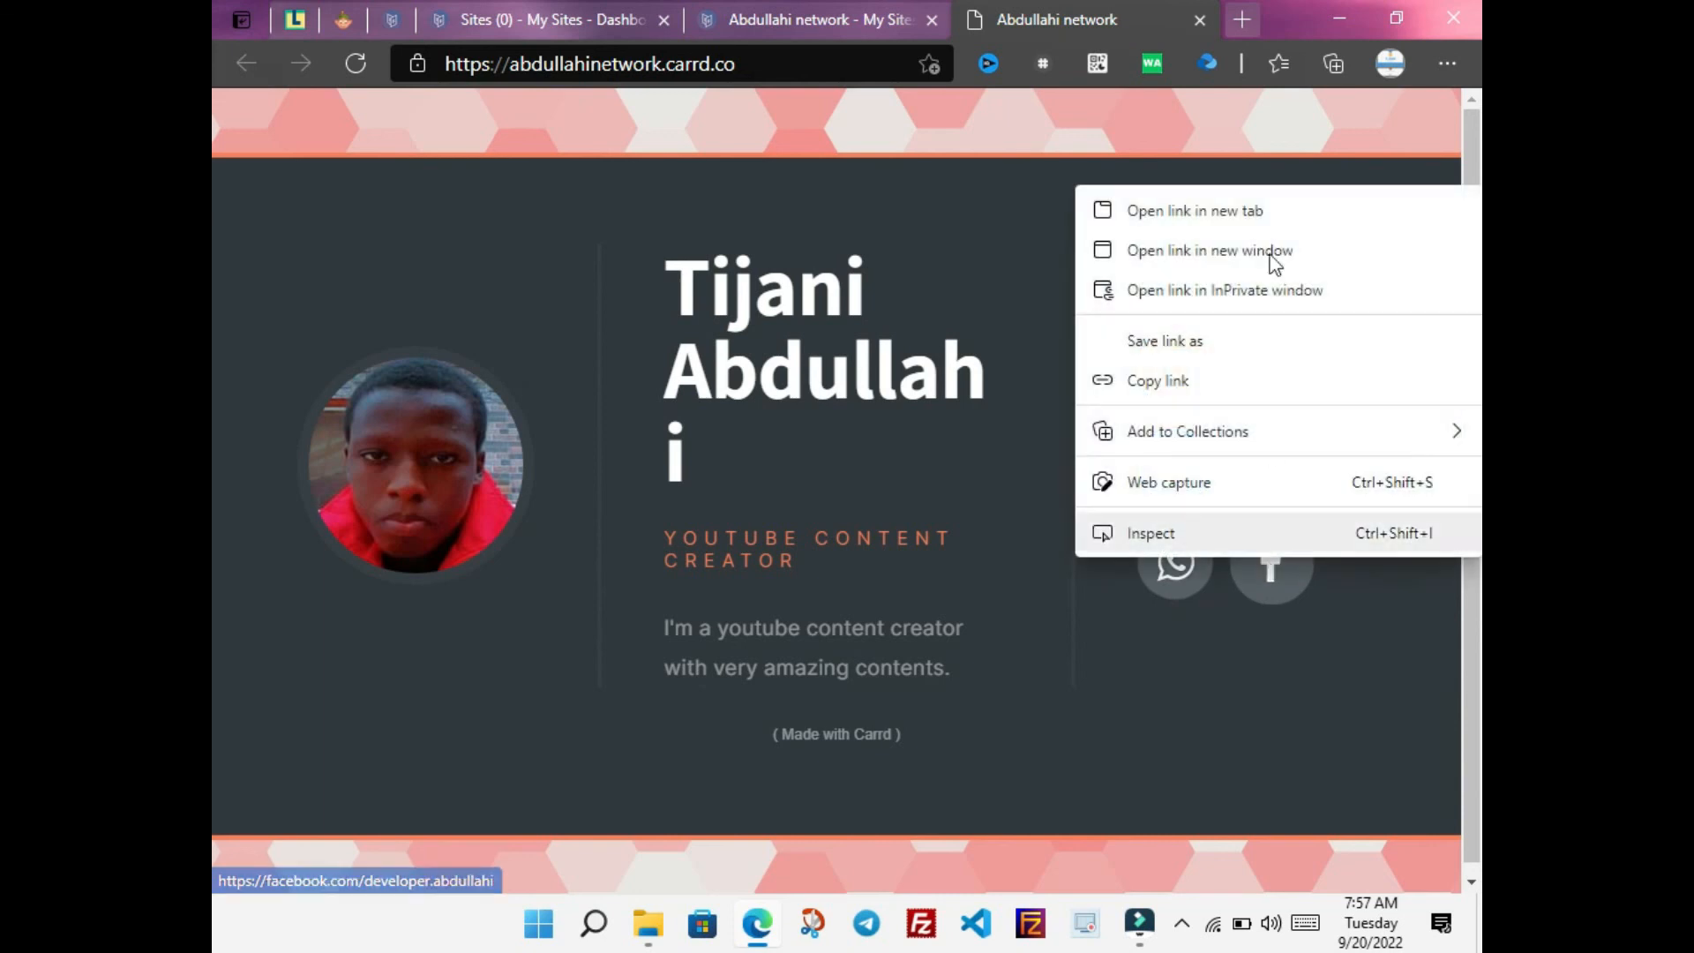
pyautogui.click(1261, 203)
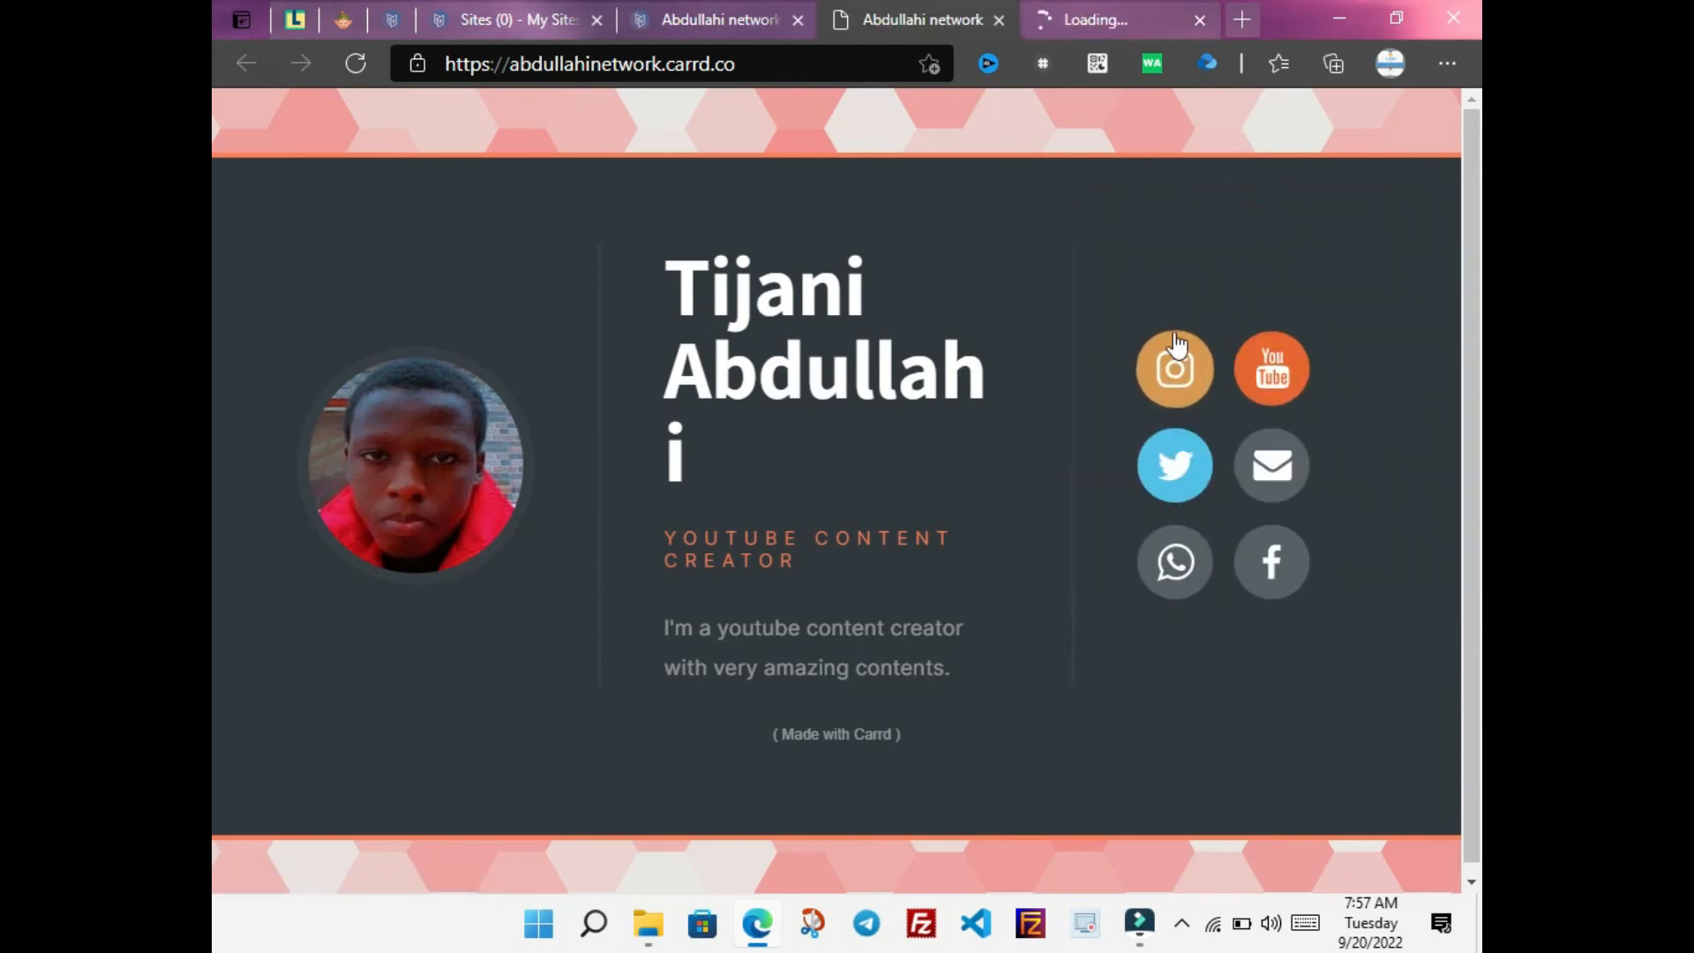
pyautogui.click(1110, 7)
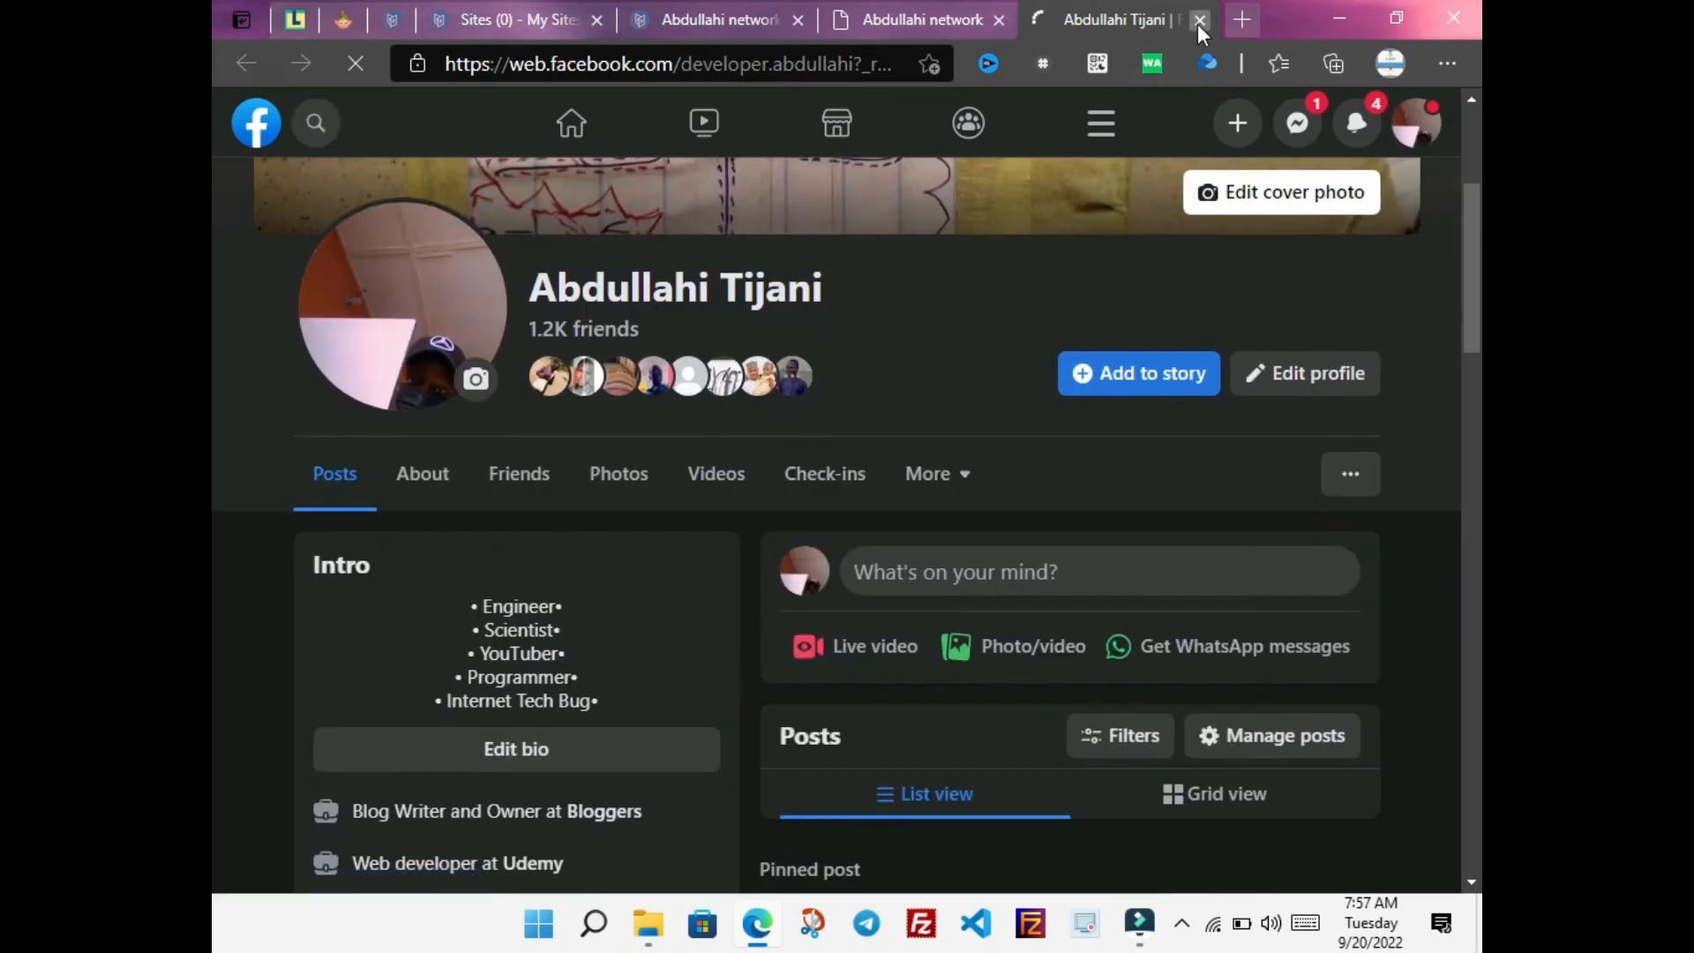
pyautogui.click(1198, 20)
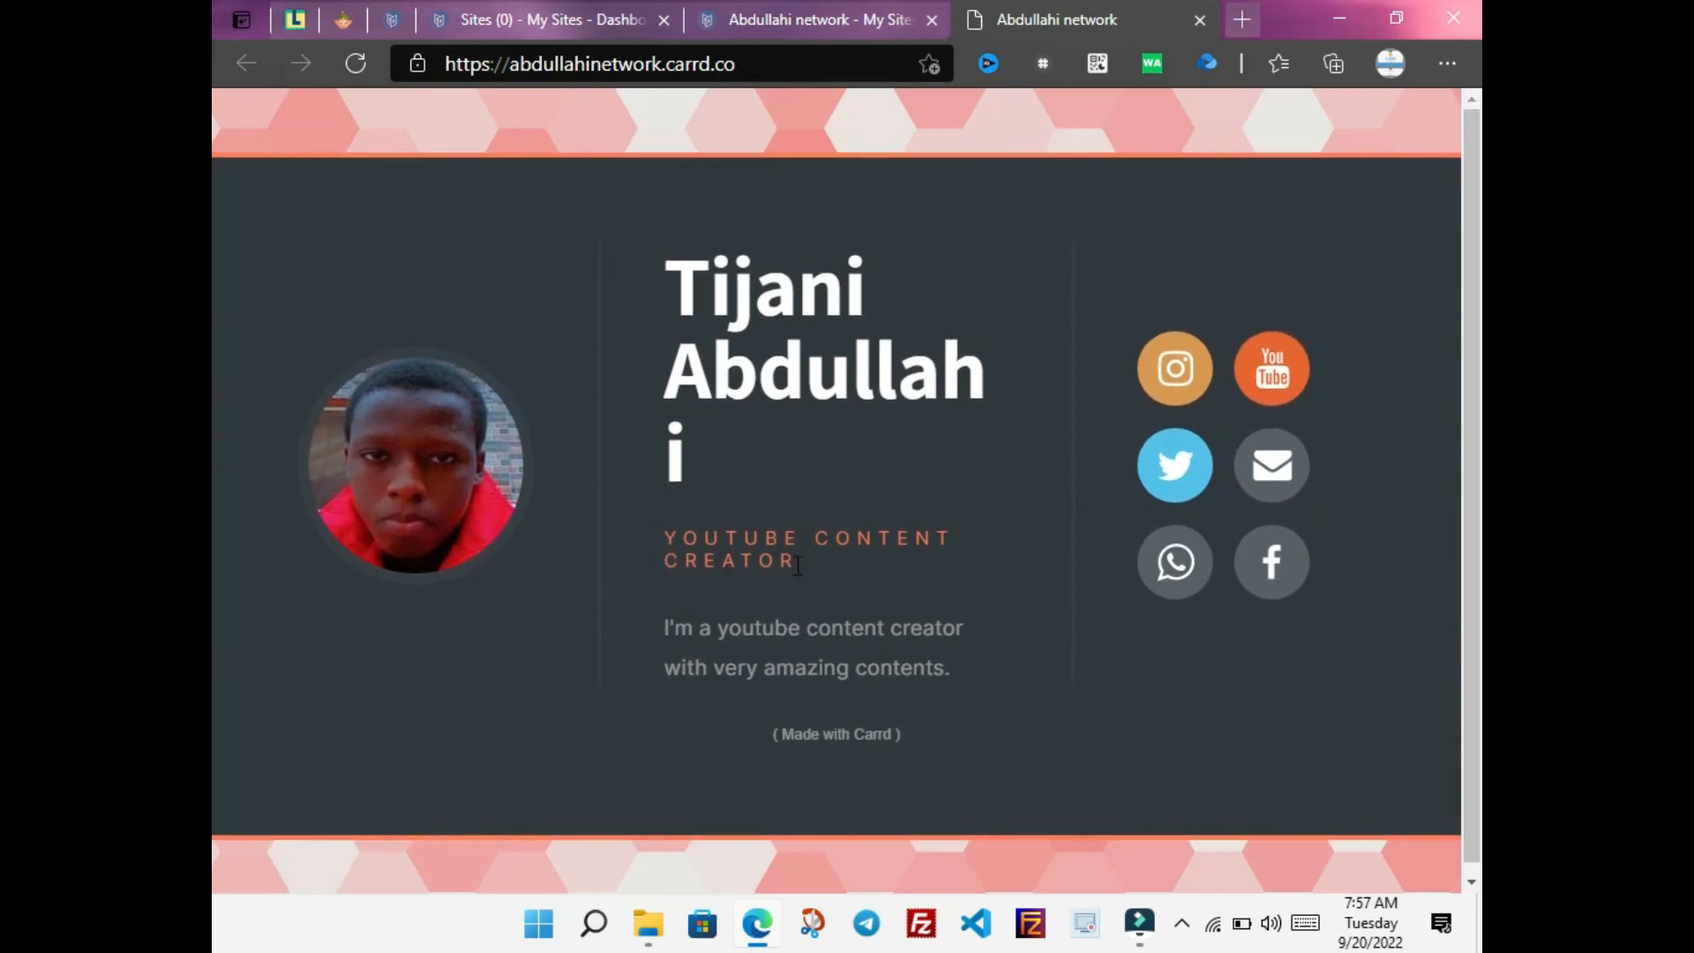
pyautogui.moveTo(798, 565); pyautogui.dragTo(644, 535)
pyautogui.moveTo(962, 672); pyautogui.dragTo(632, 653)
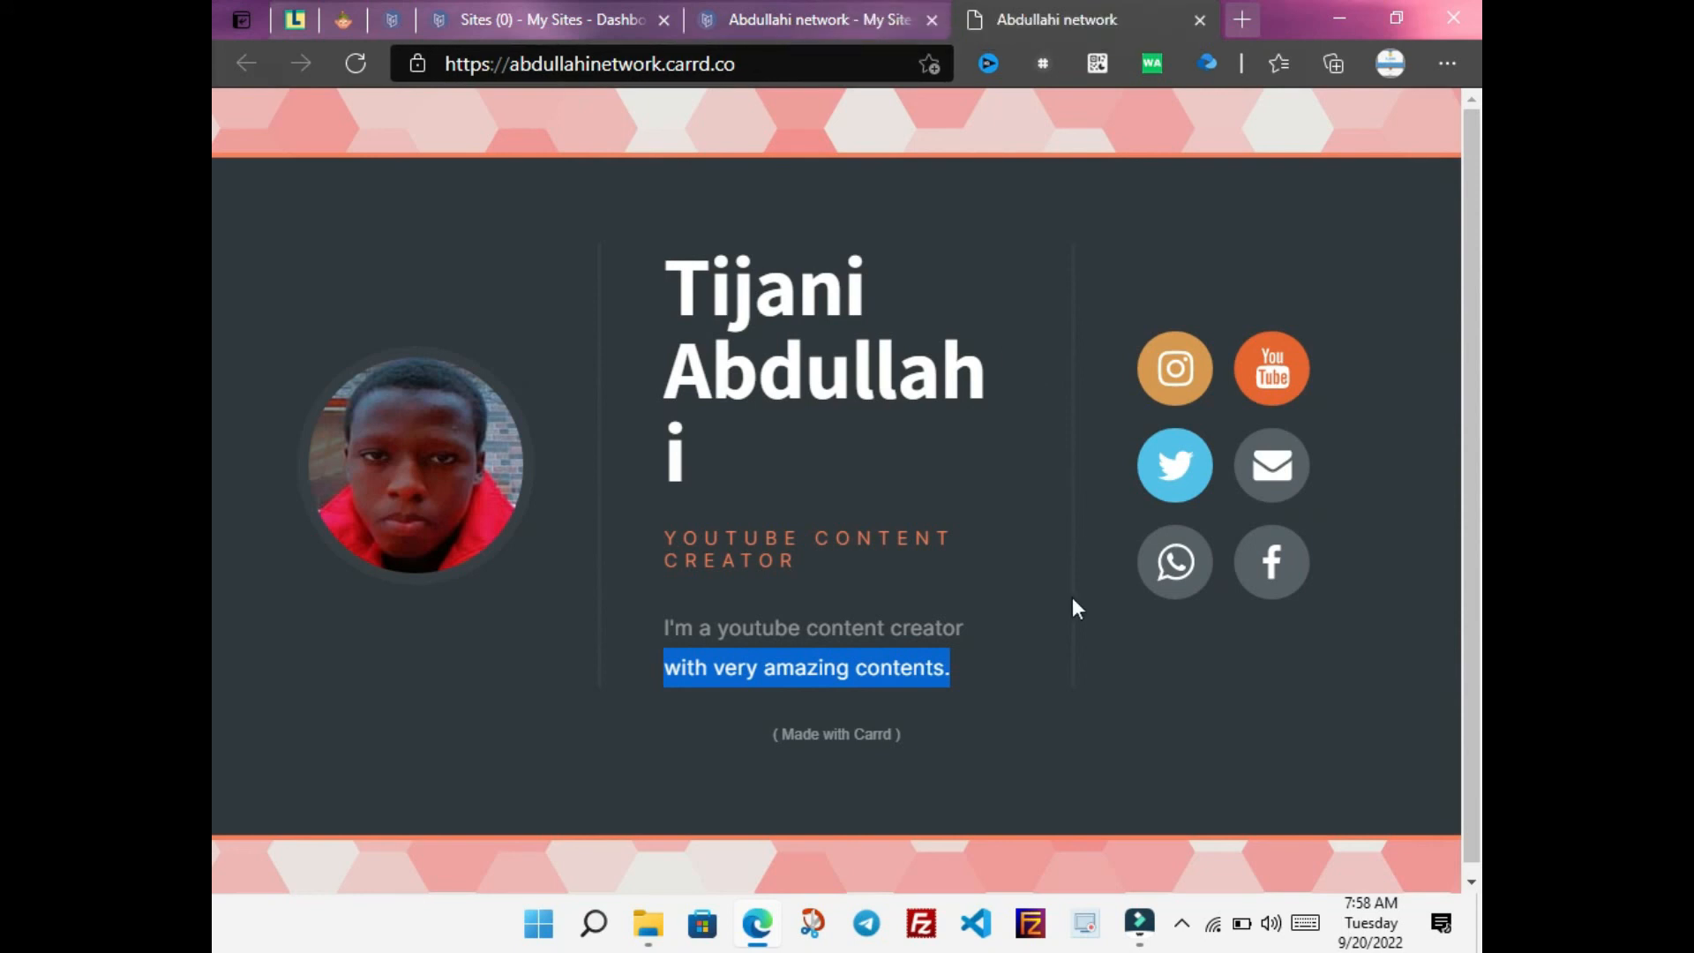
pyautogui.click(1138, 924)
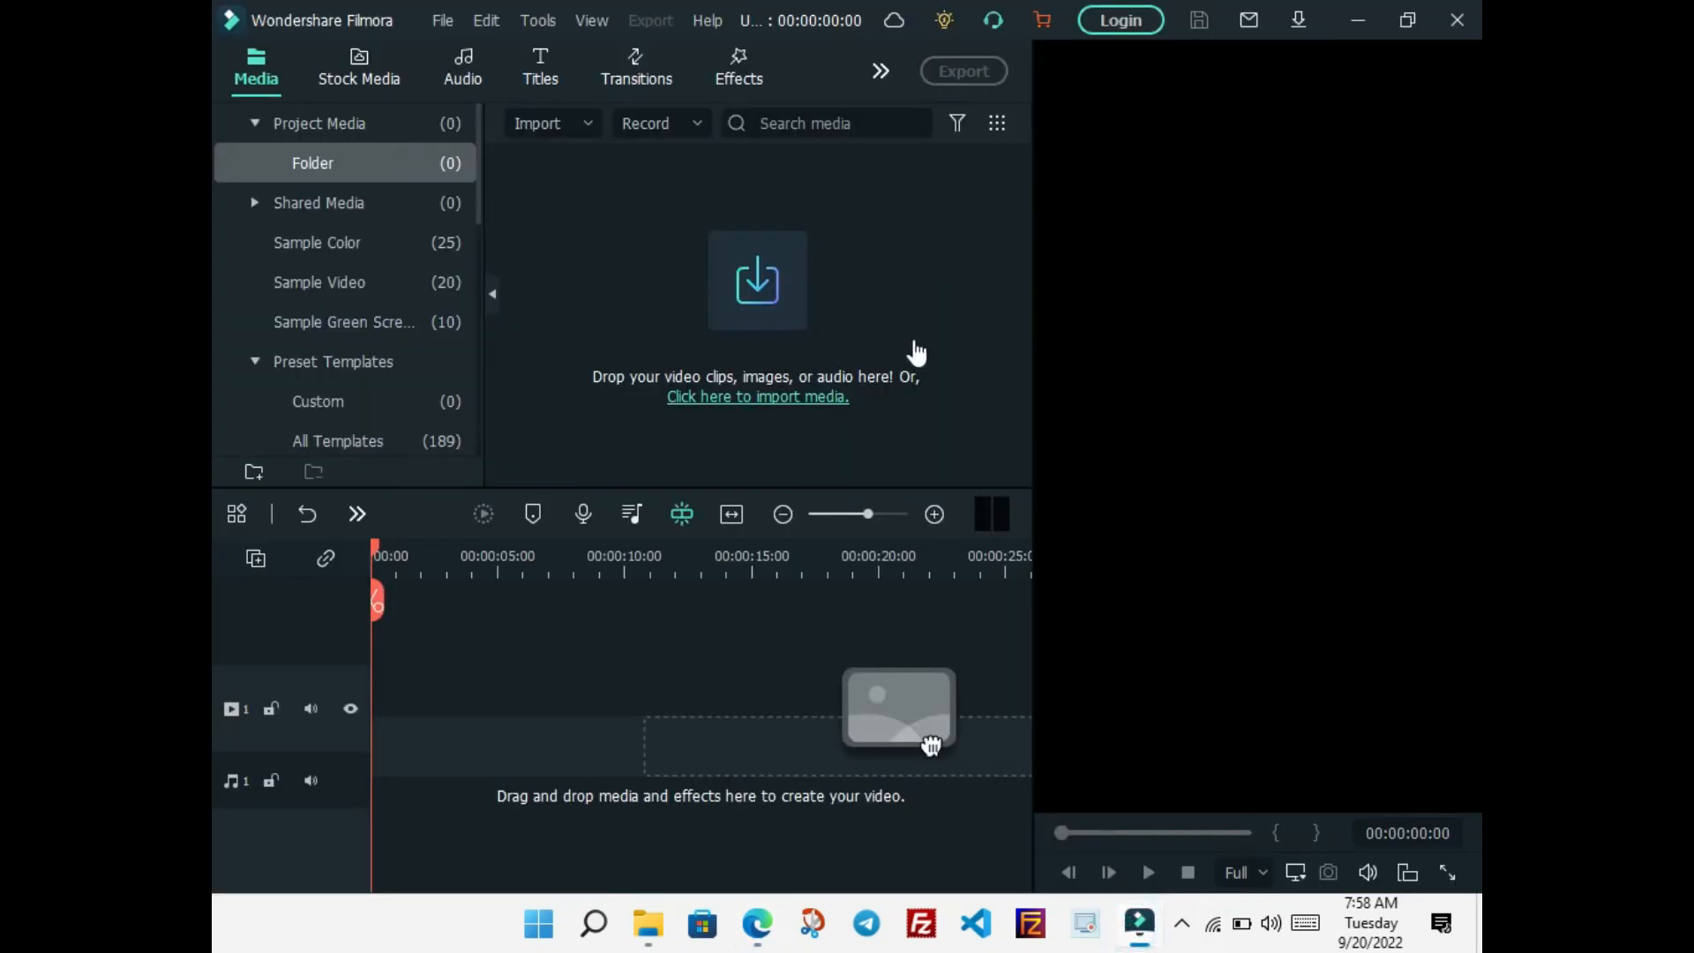
pyautogui.click(632, 130)
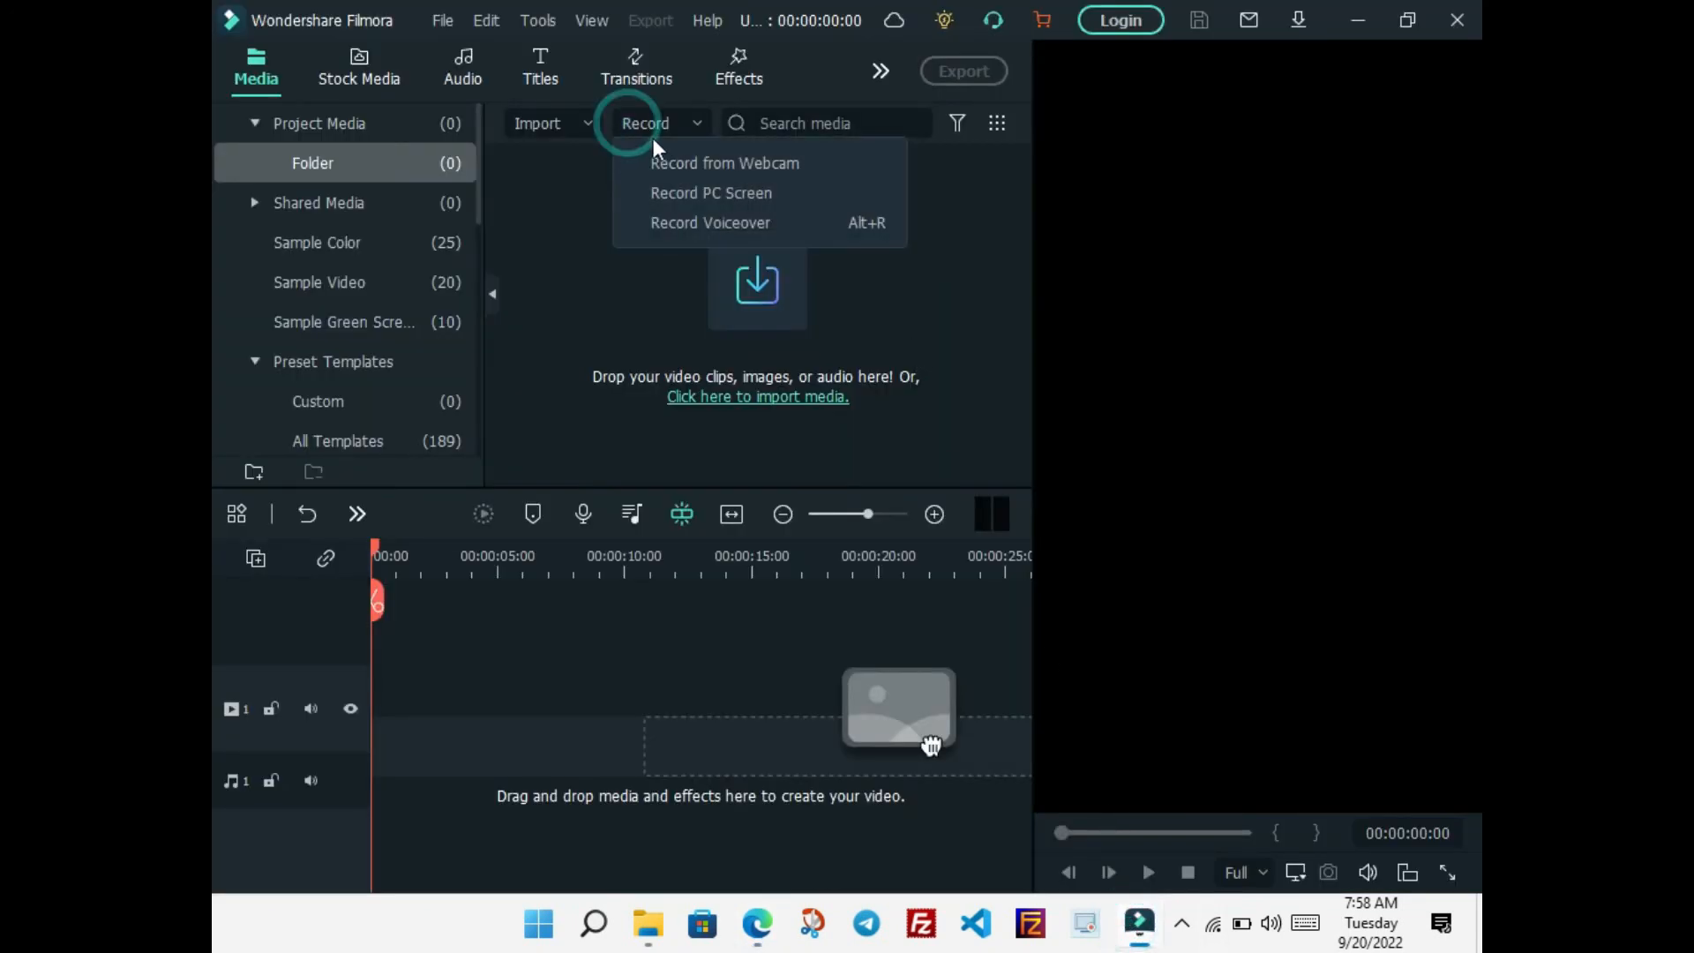
pyautogui.click(665, 188)
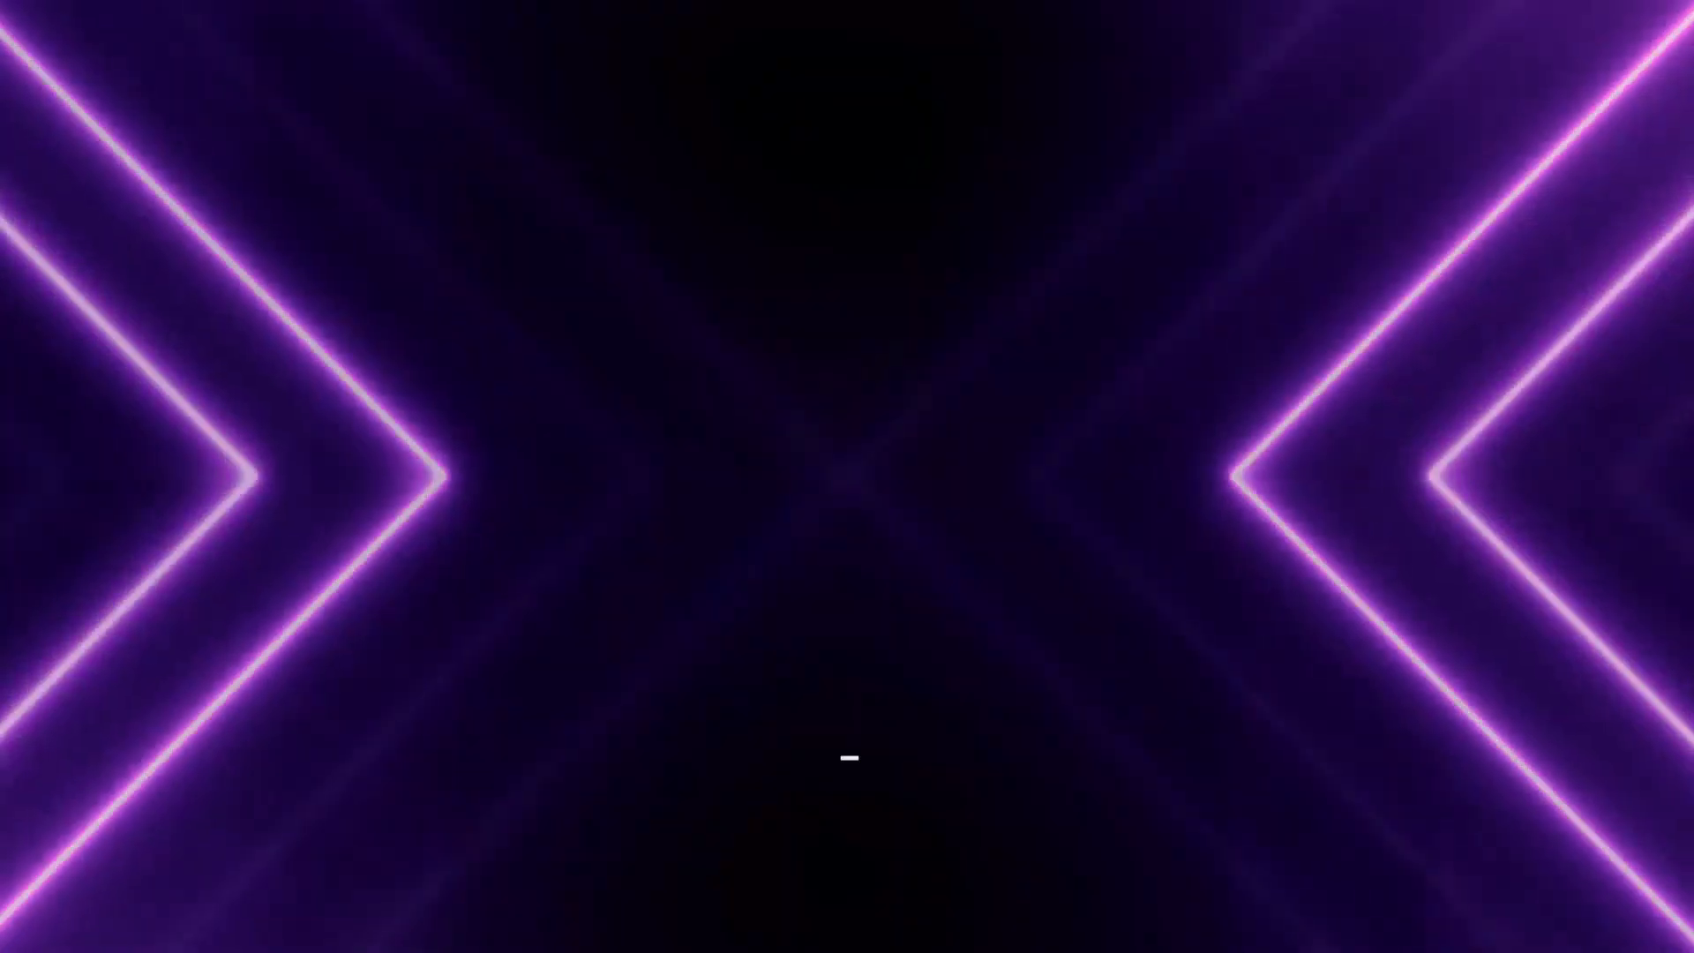